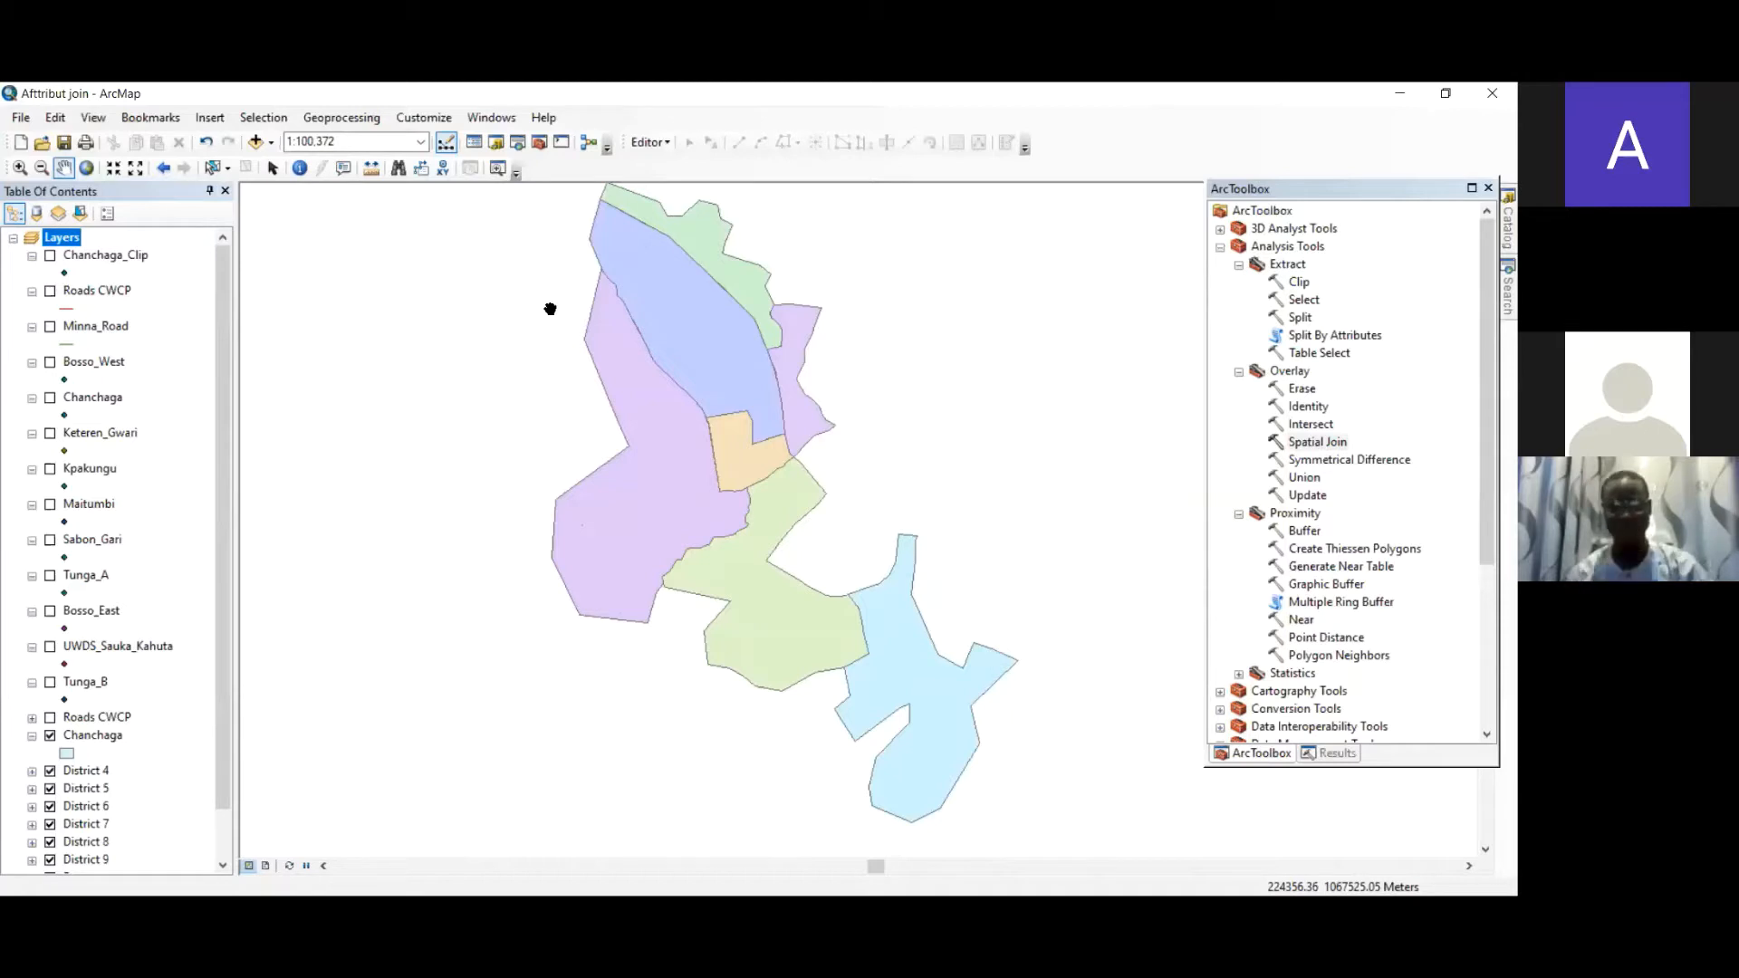
left_click(1419, 211)
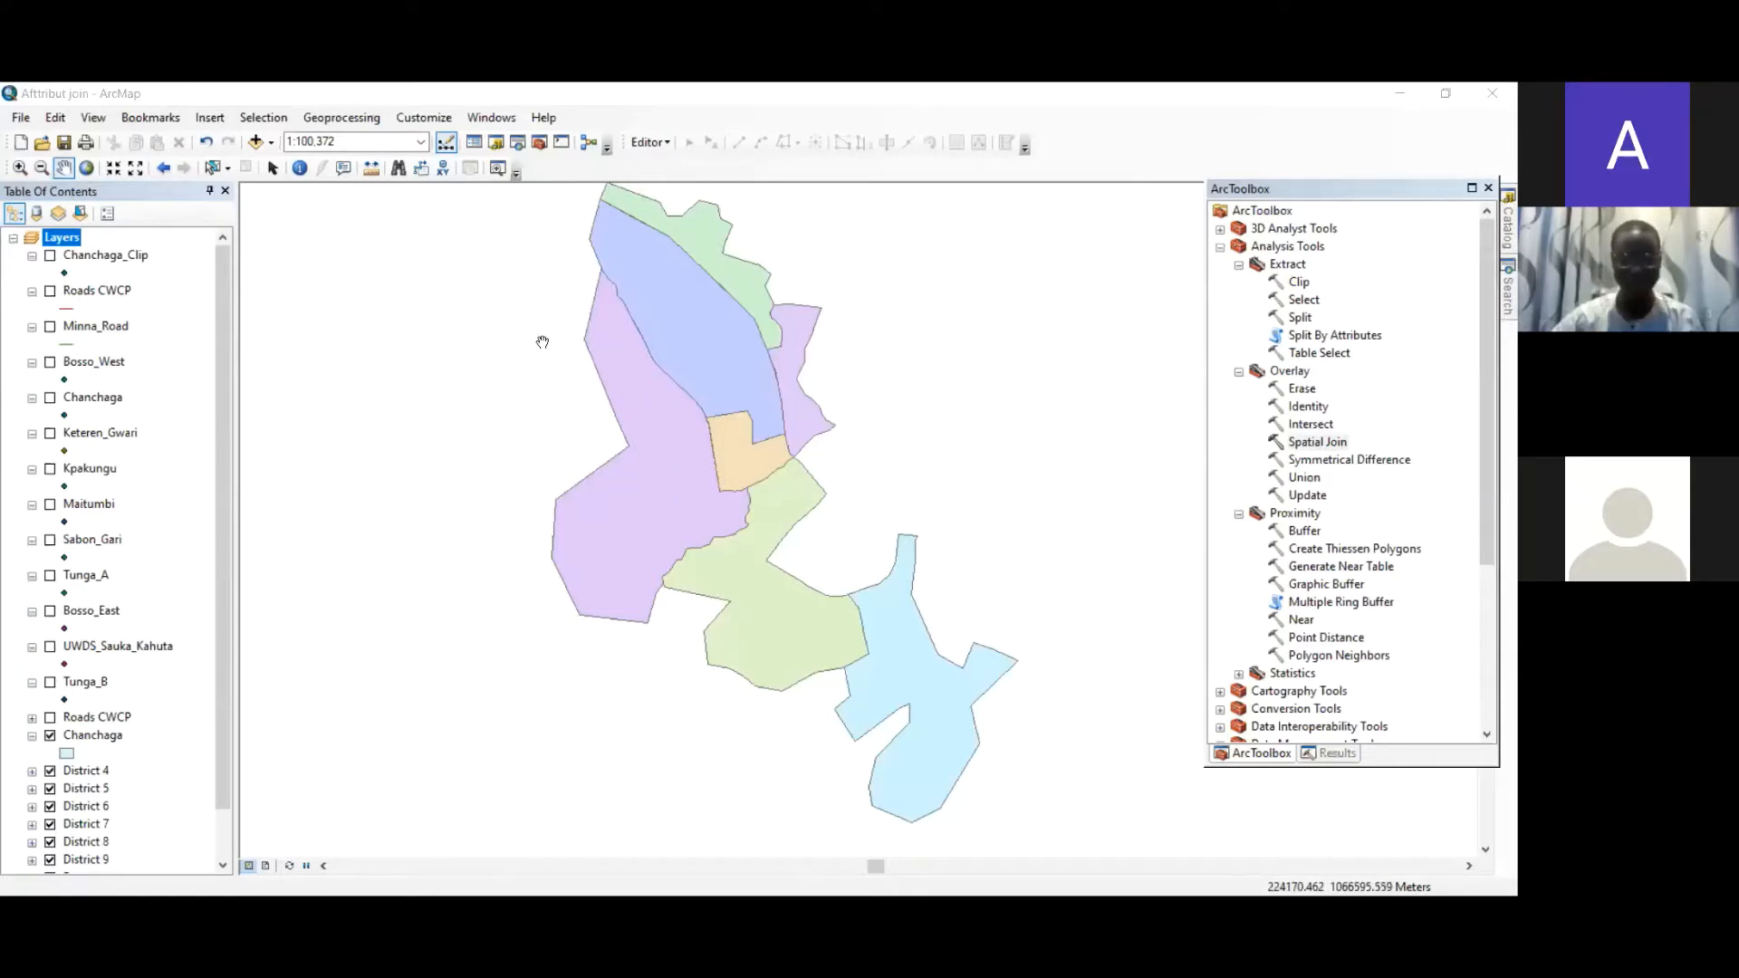
left_click_drag(547, 342, 534, 385)
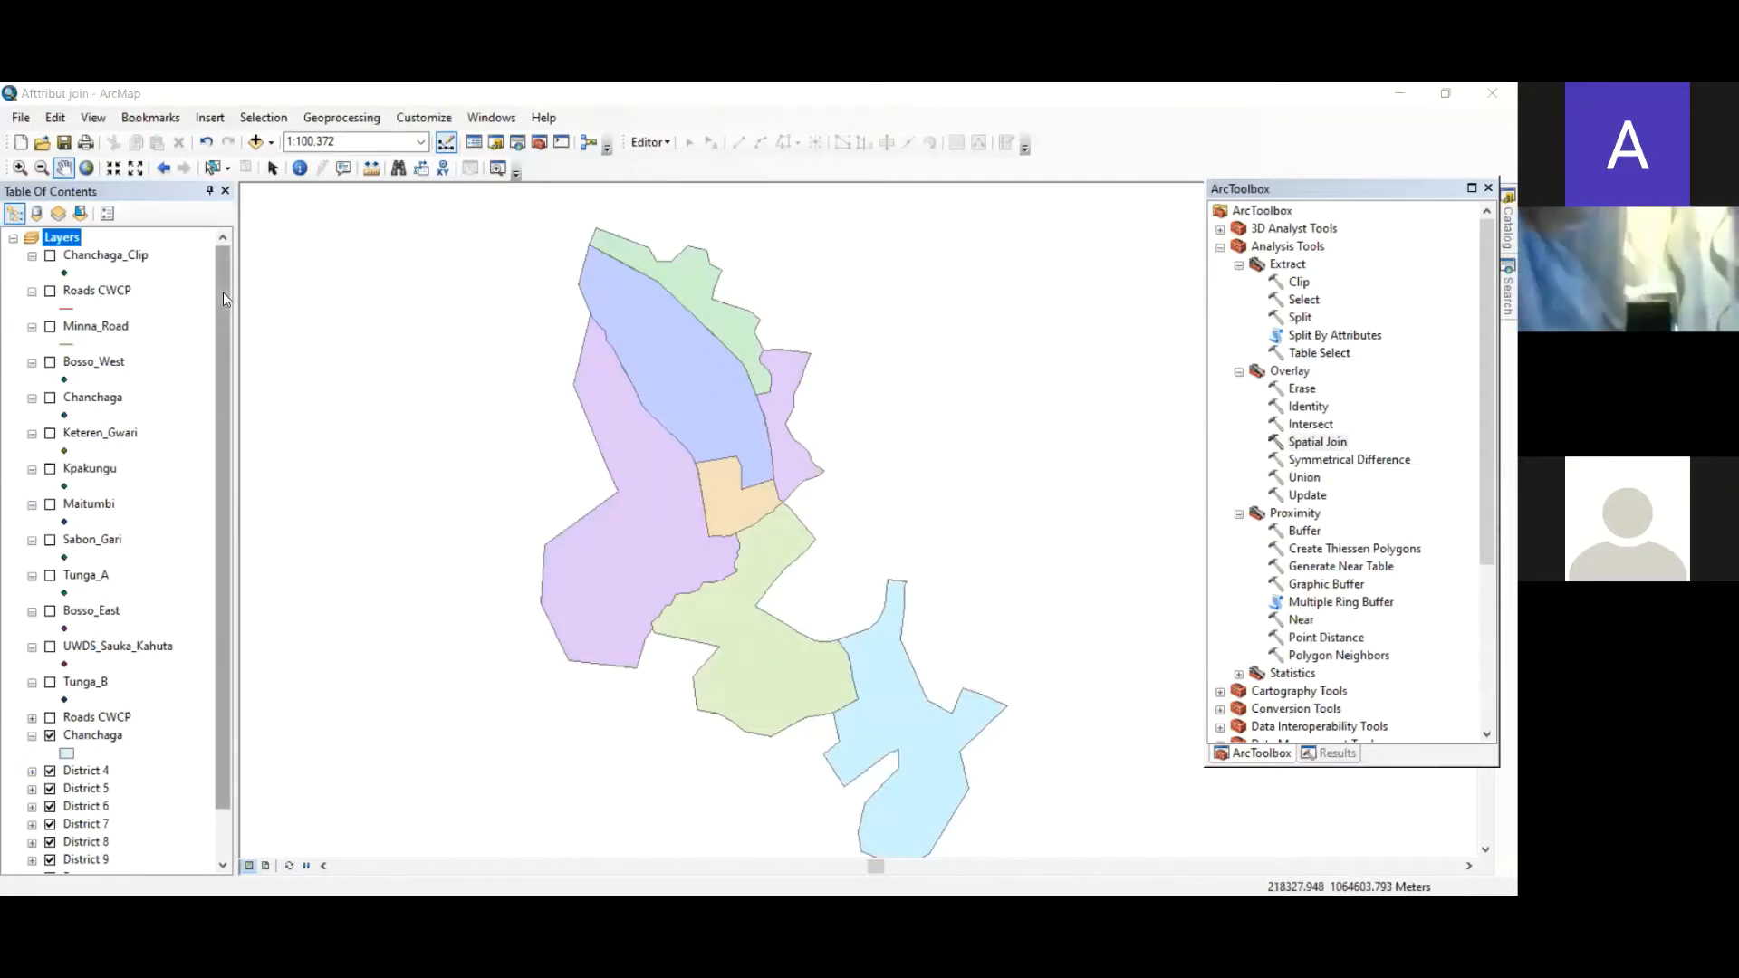
left_click(226, 383)
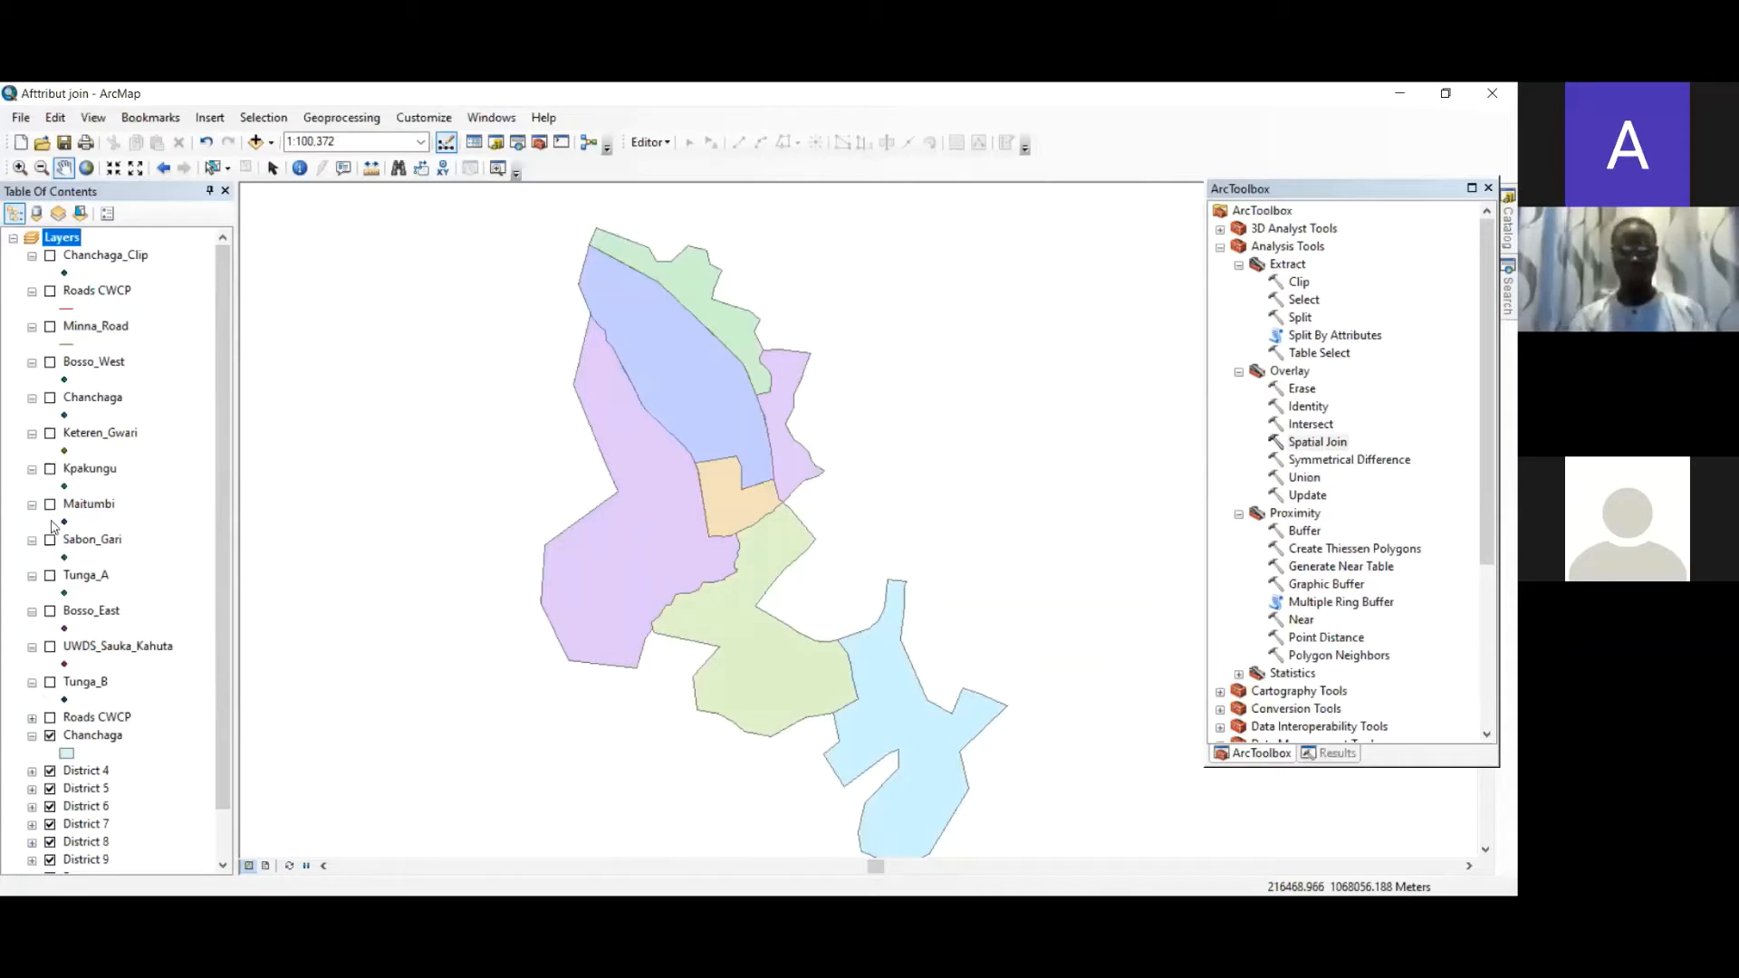
- Hide the Chanchaga polygon layer and the District 4 through District 9 layers
left_click(50, 735)
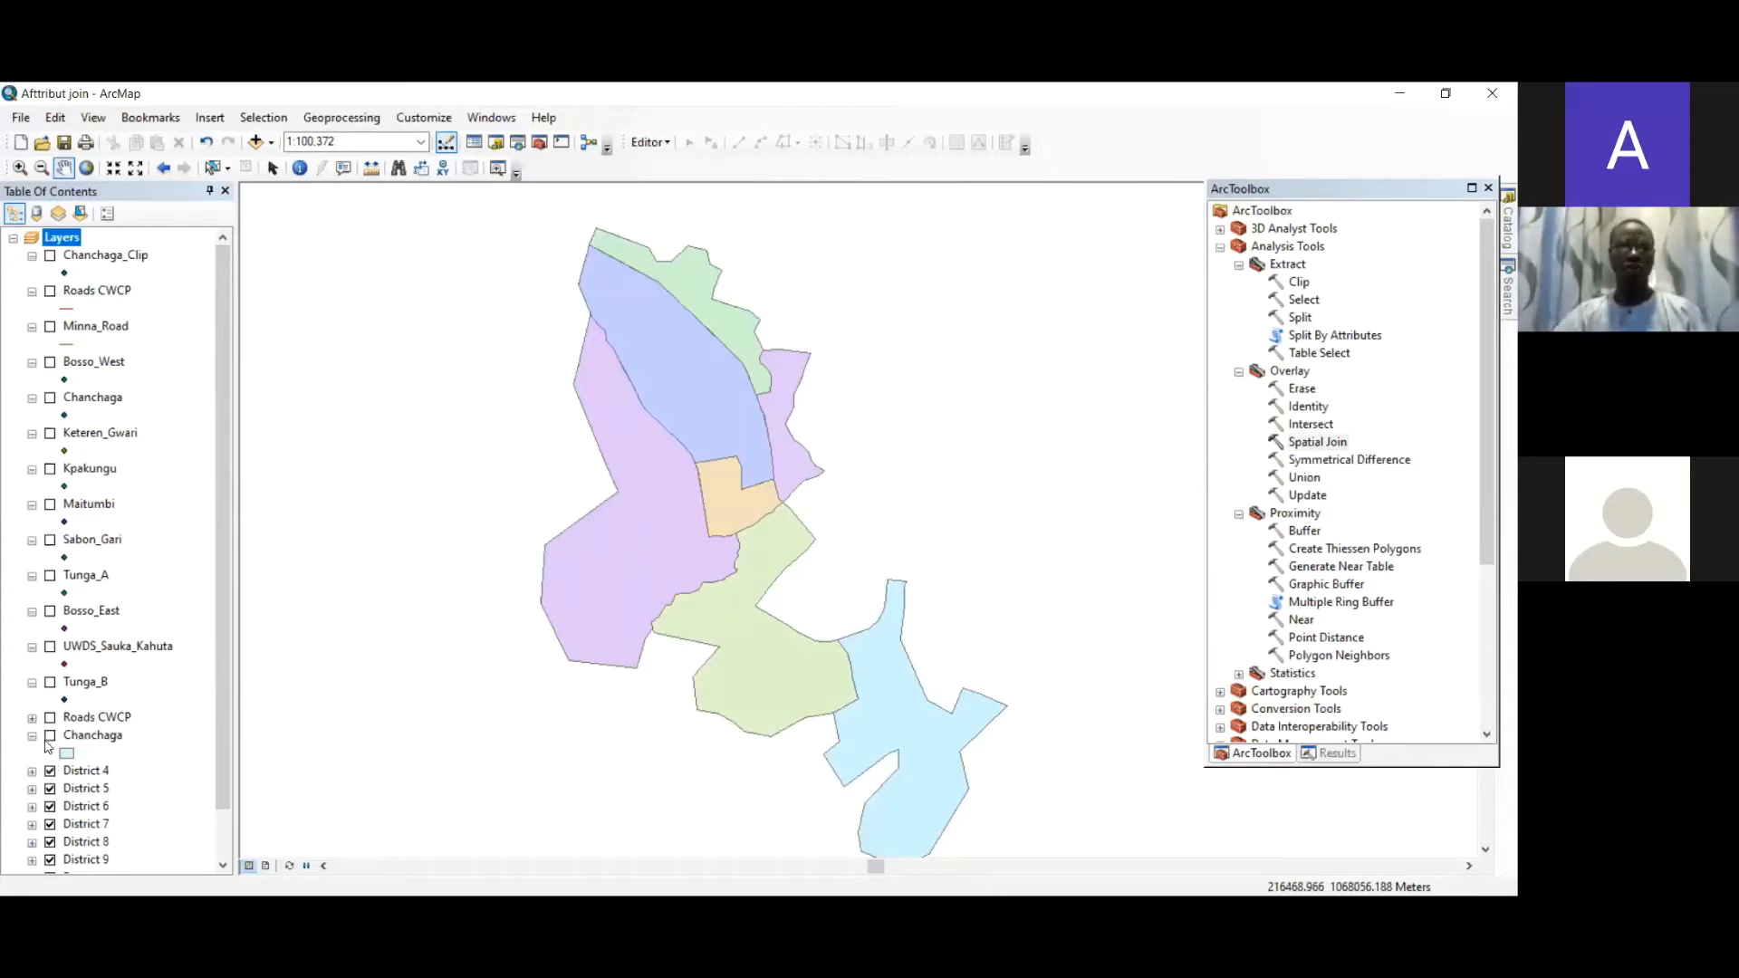
left_click(50, 770)
left_click(49, 788)
left_click(50, 806)
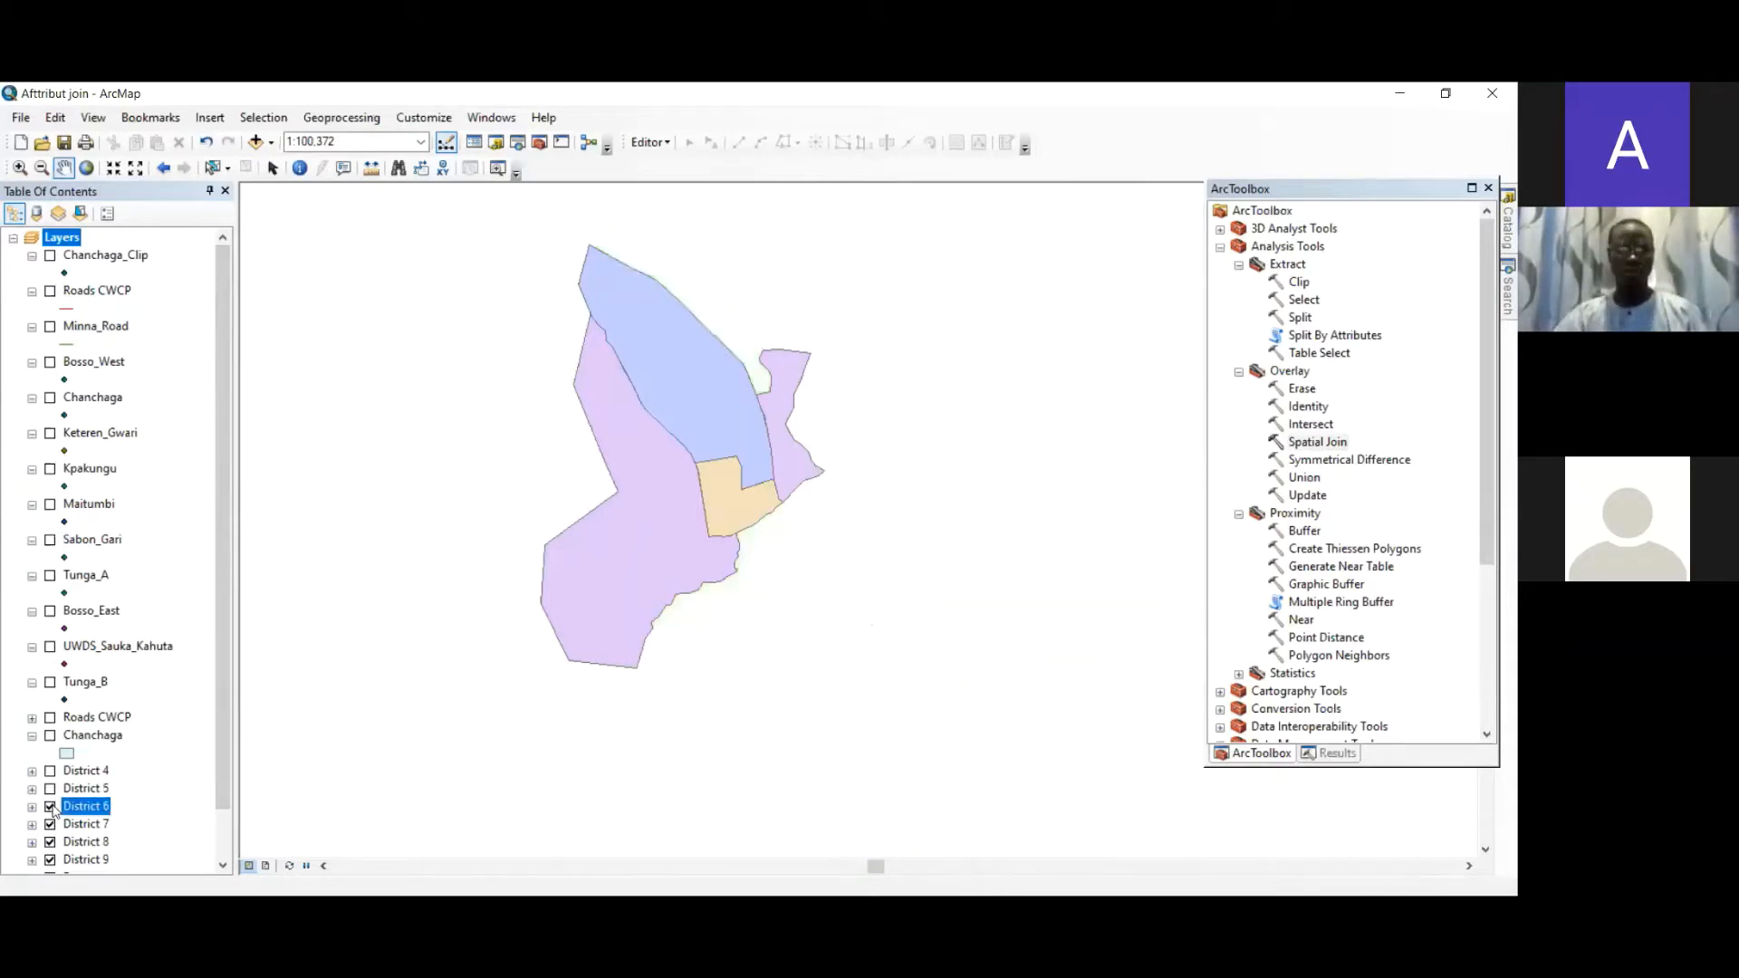
left_click(50, 824)
left_click(49, 842)
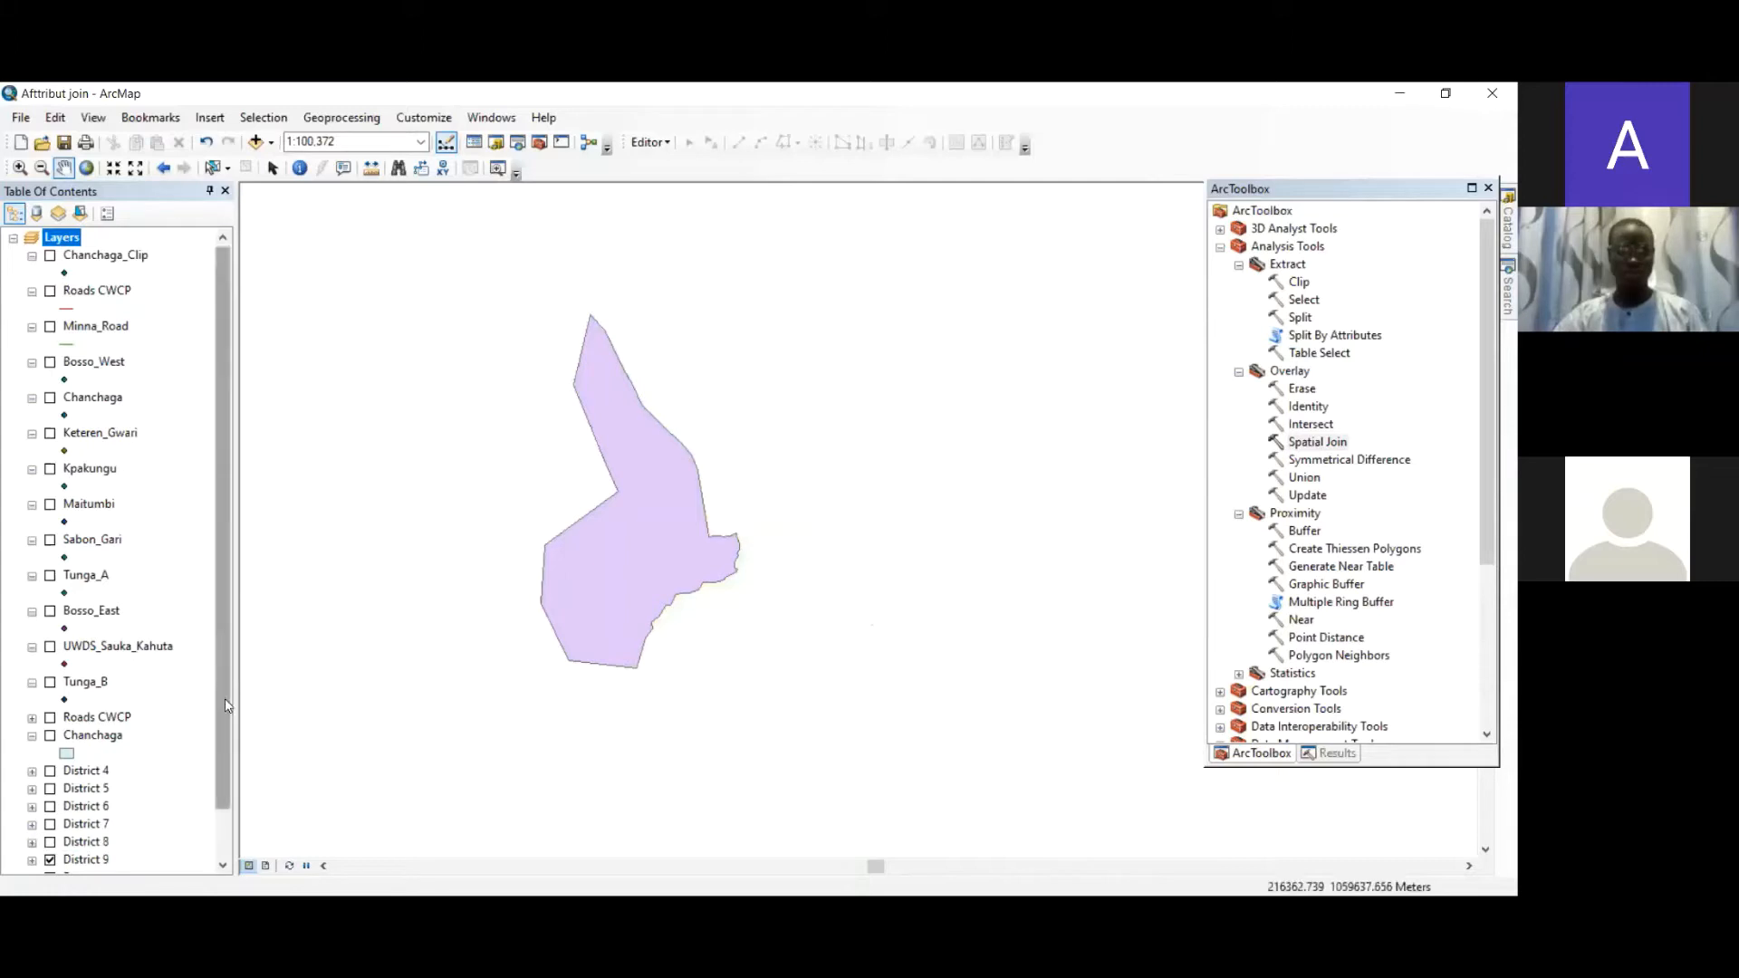
scroll(95, 797, "down", 1)
left_click(49, 806)
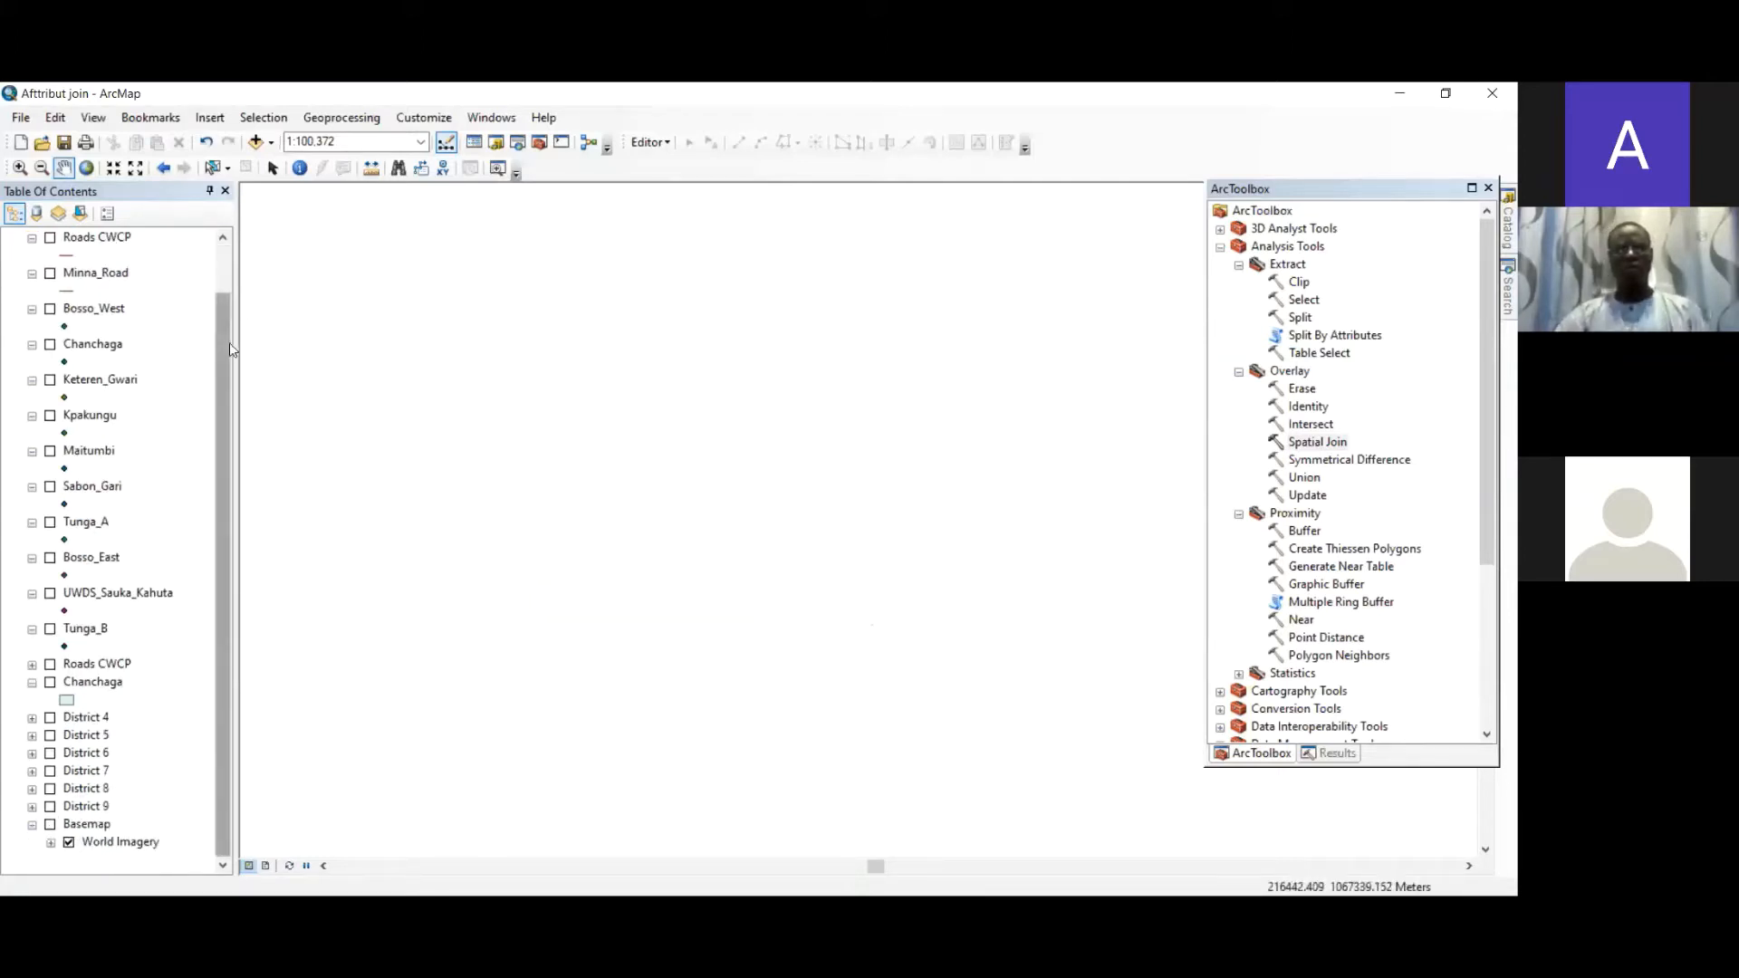
- Remove the Chanchaga_Clip layer from the map
scroll(125, 263, "up", 1)
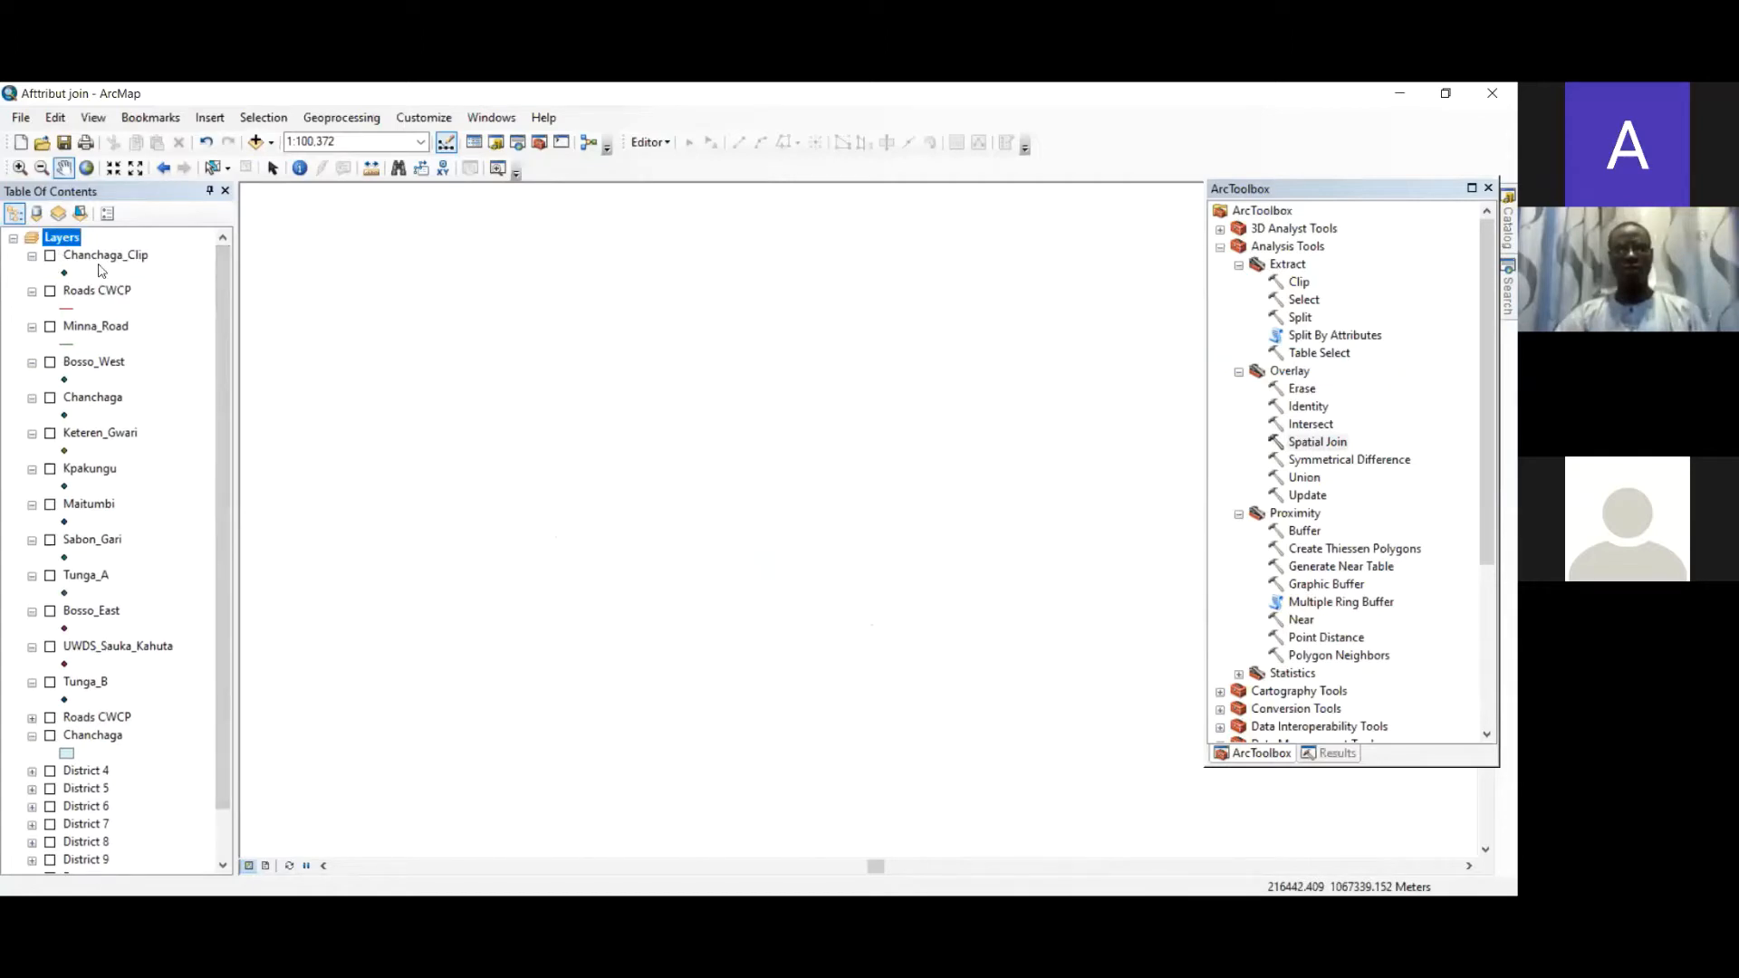
left_click(109, 258)
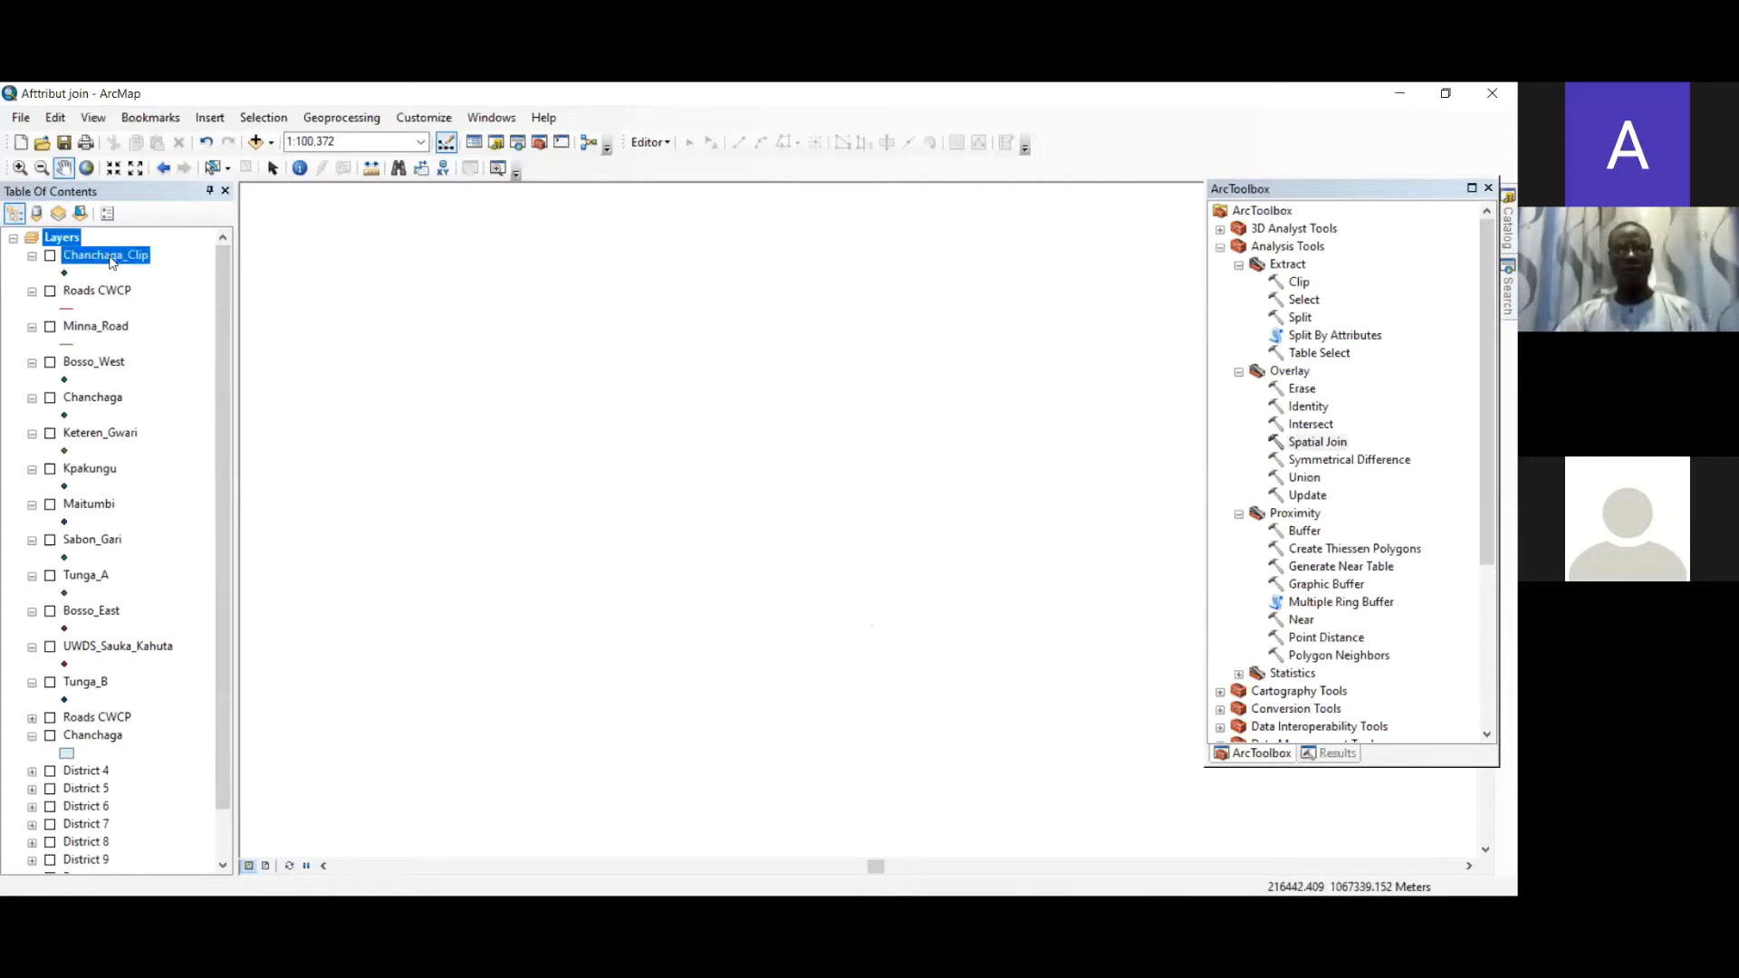
right_click(110, 258)
left_click(160, 291)
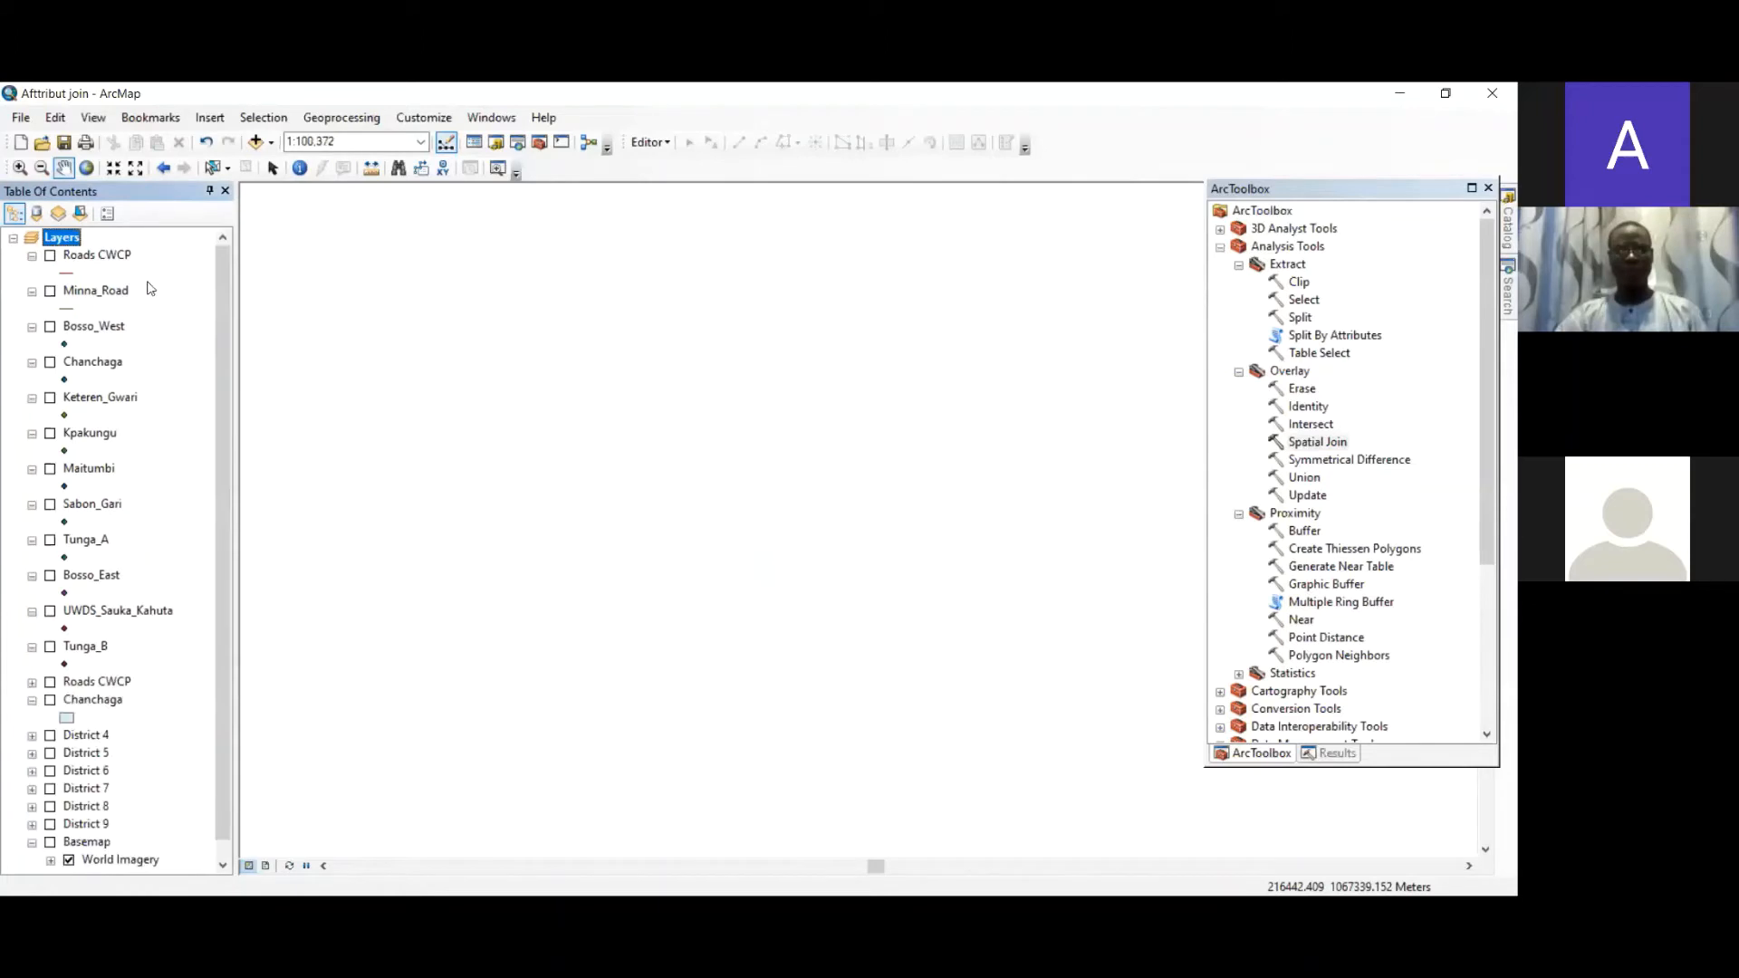
- Display the Roads CWCP and Minna_Road line layers to examine the road network, and hide both again
left_click(51, 256)
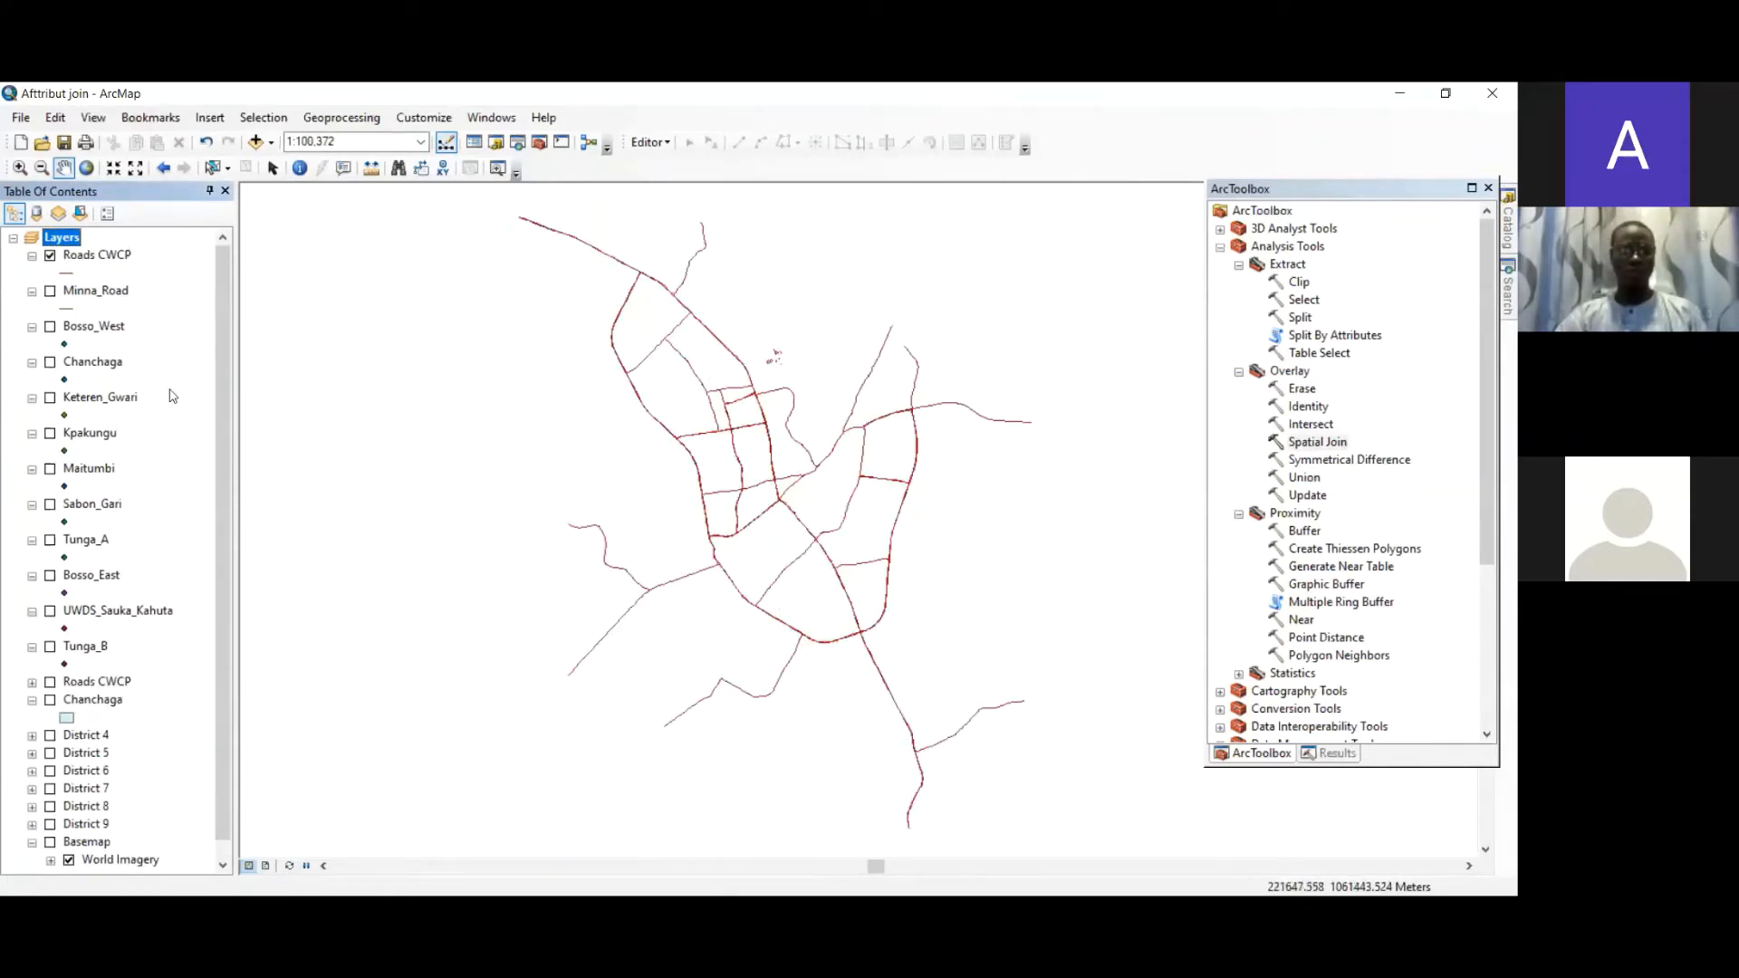
left_click_drag(783, 441, 708, 485)
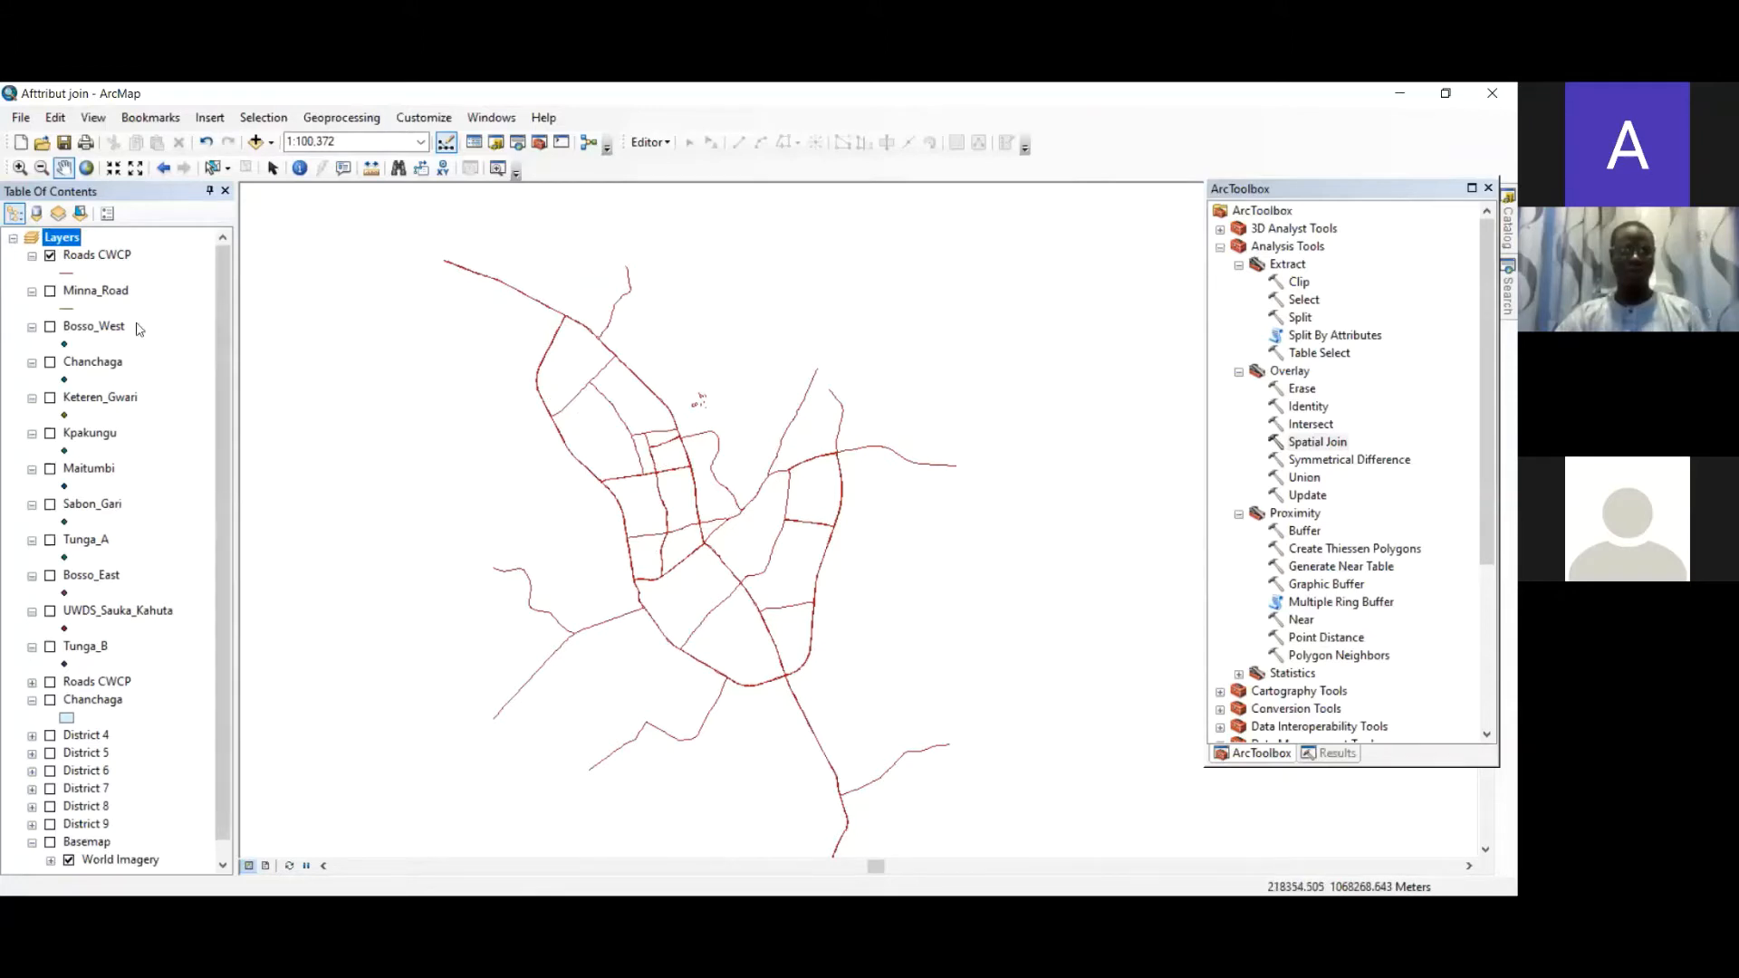
left_click(50, 292)
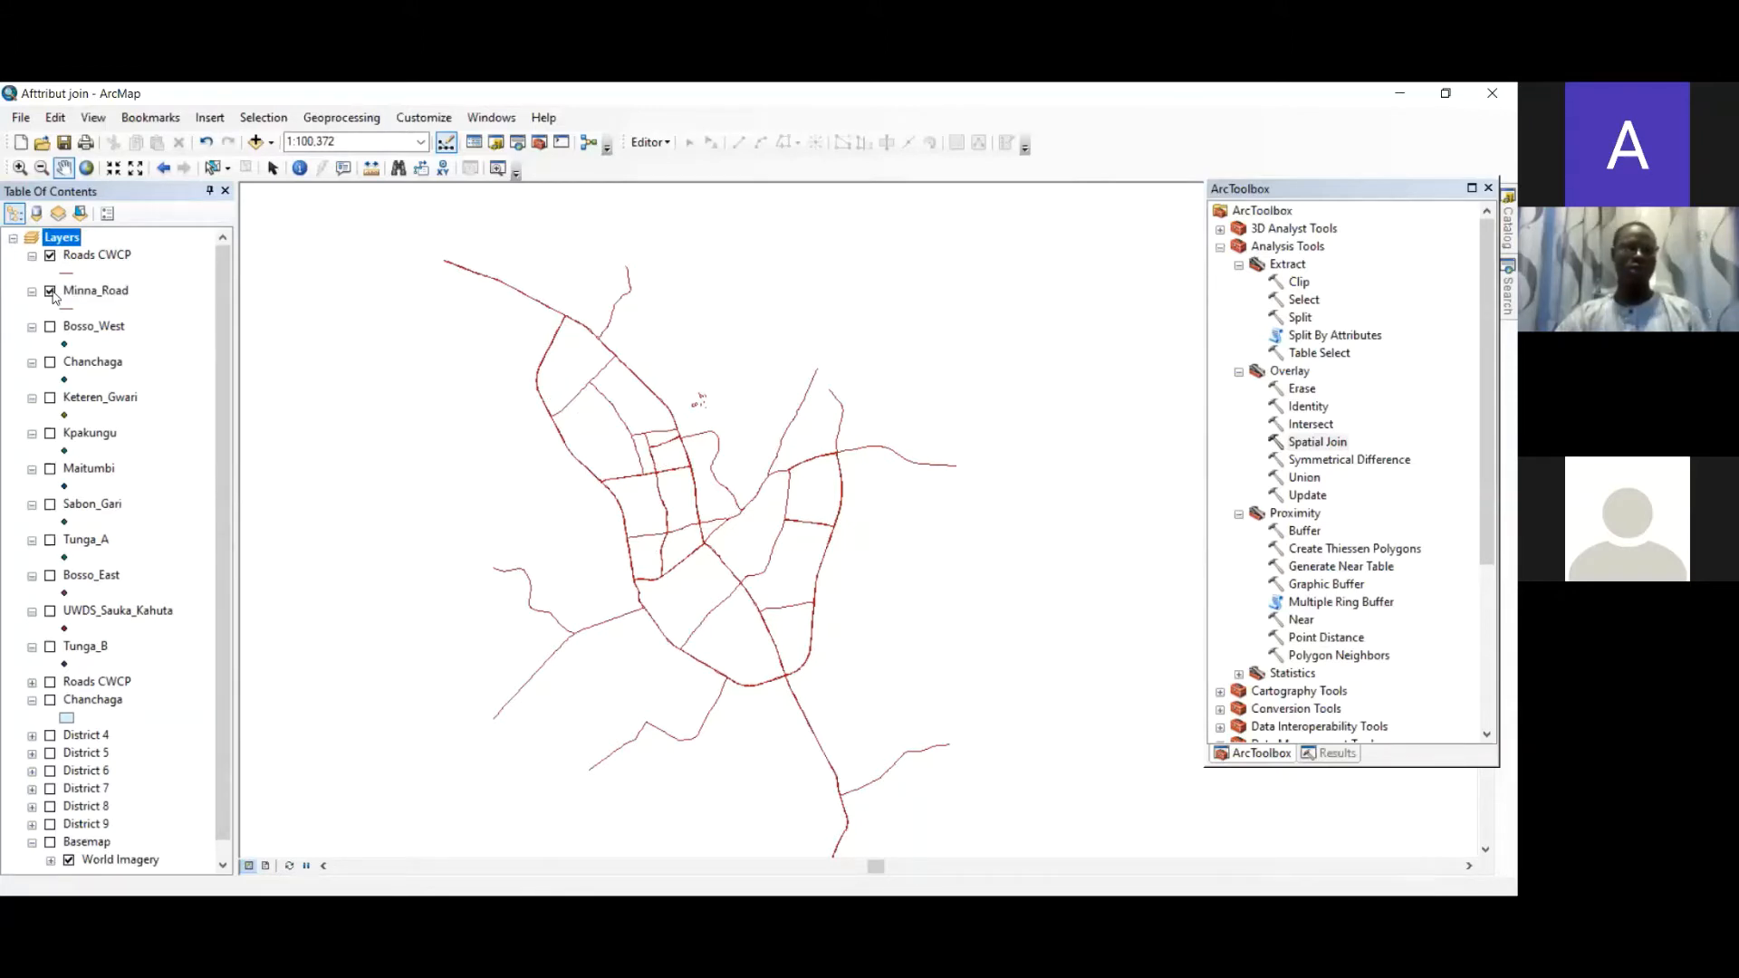
left_click_drag(612, 715, 738, 616)
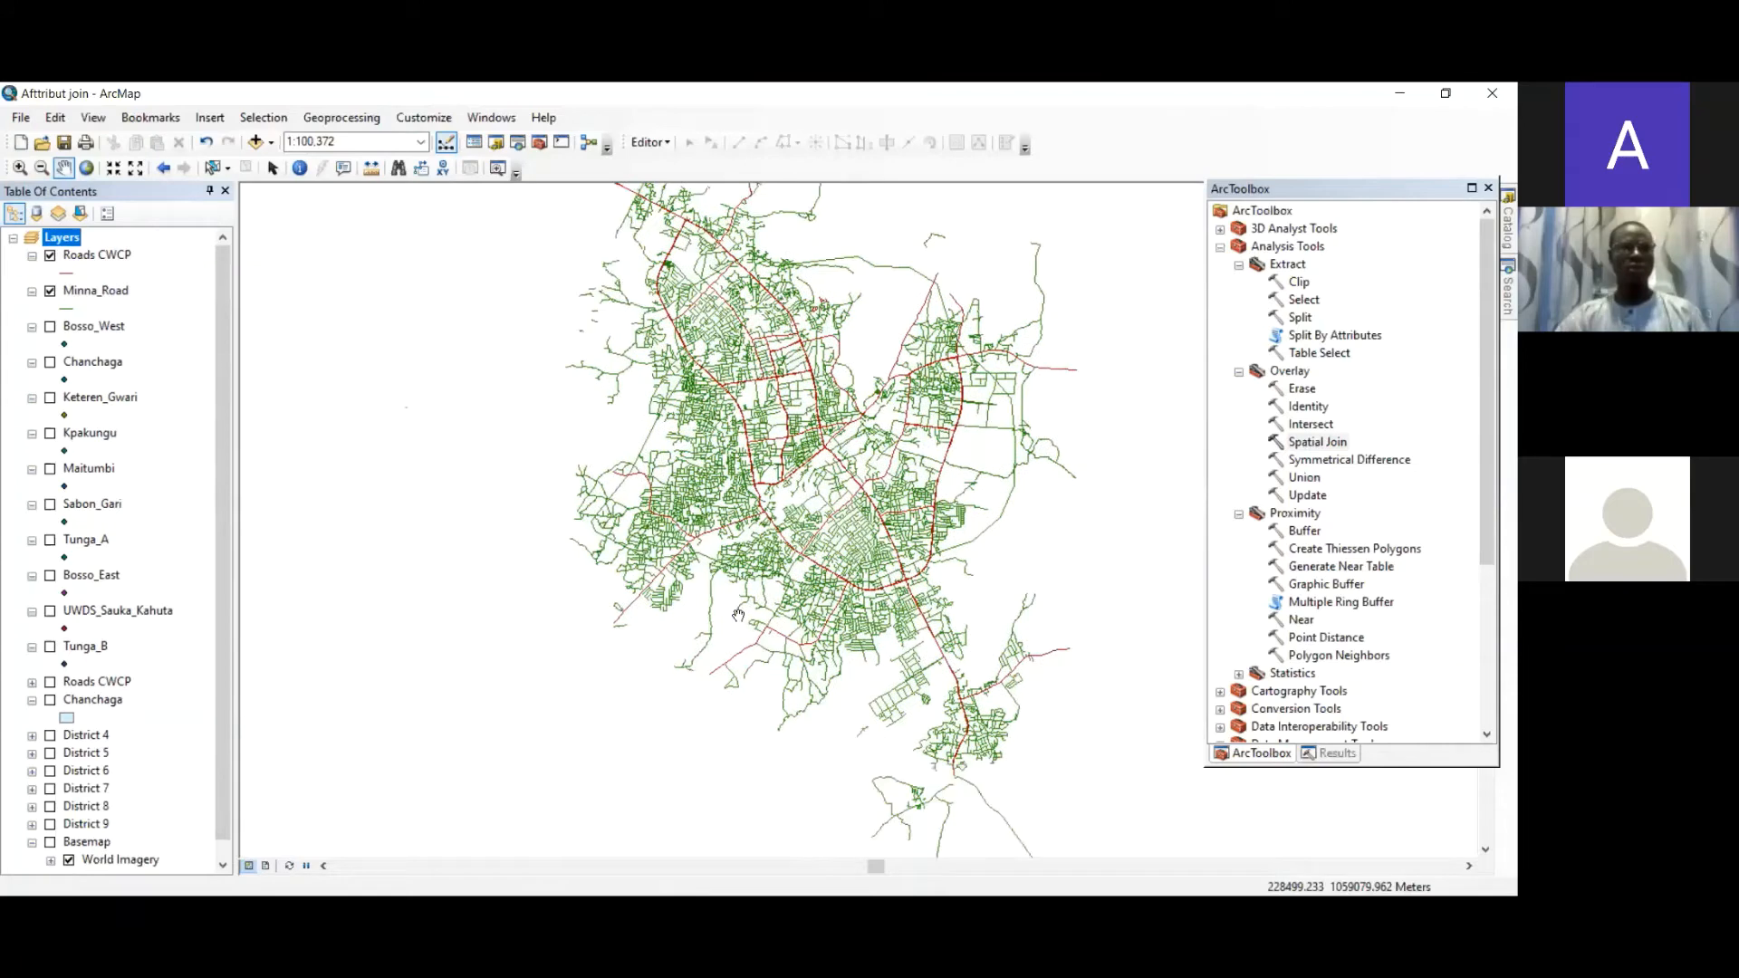
scroll(738, 616, "up", 1)
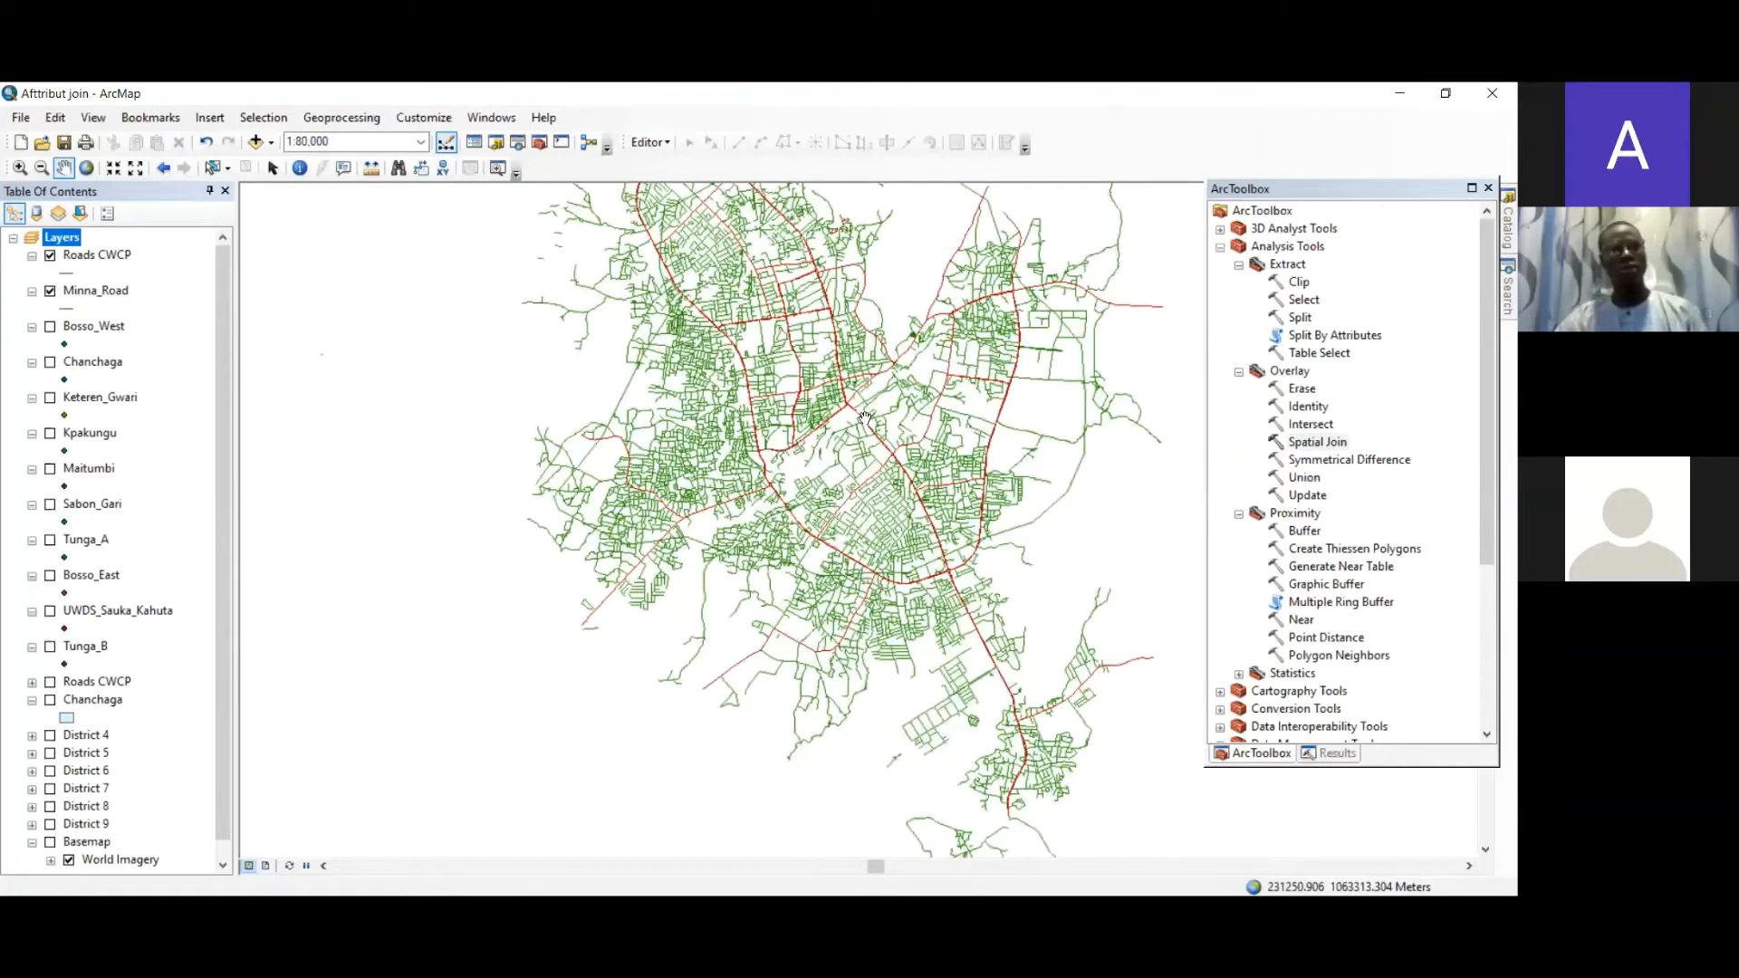
scroll(865, 416, "up", 1)
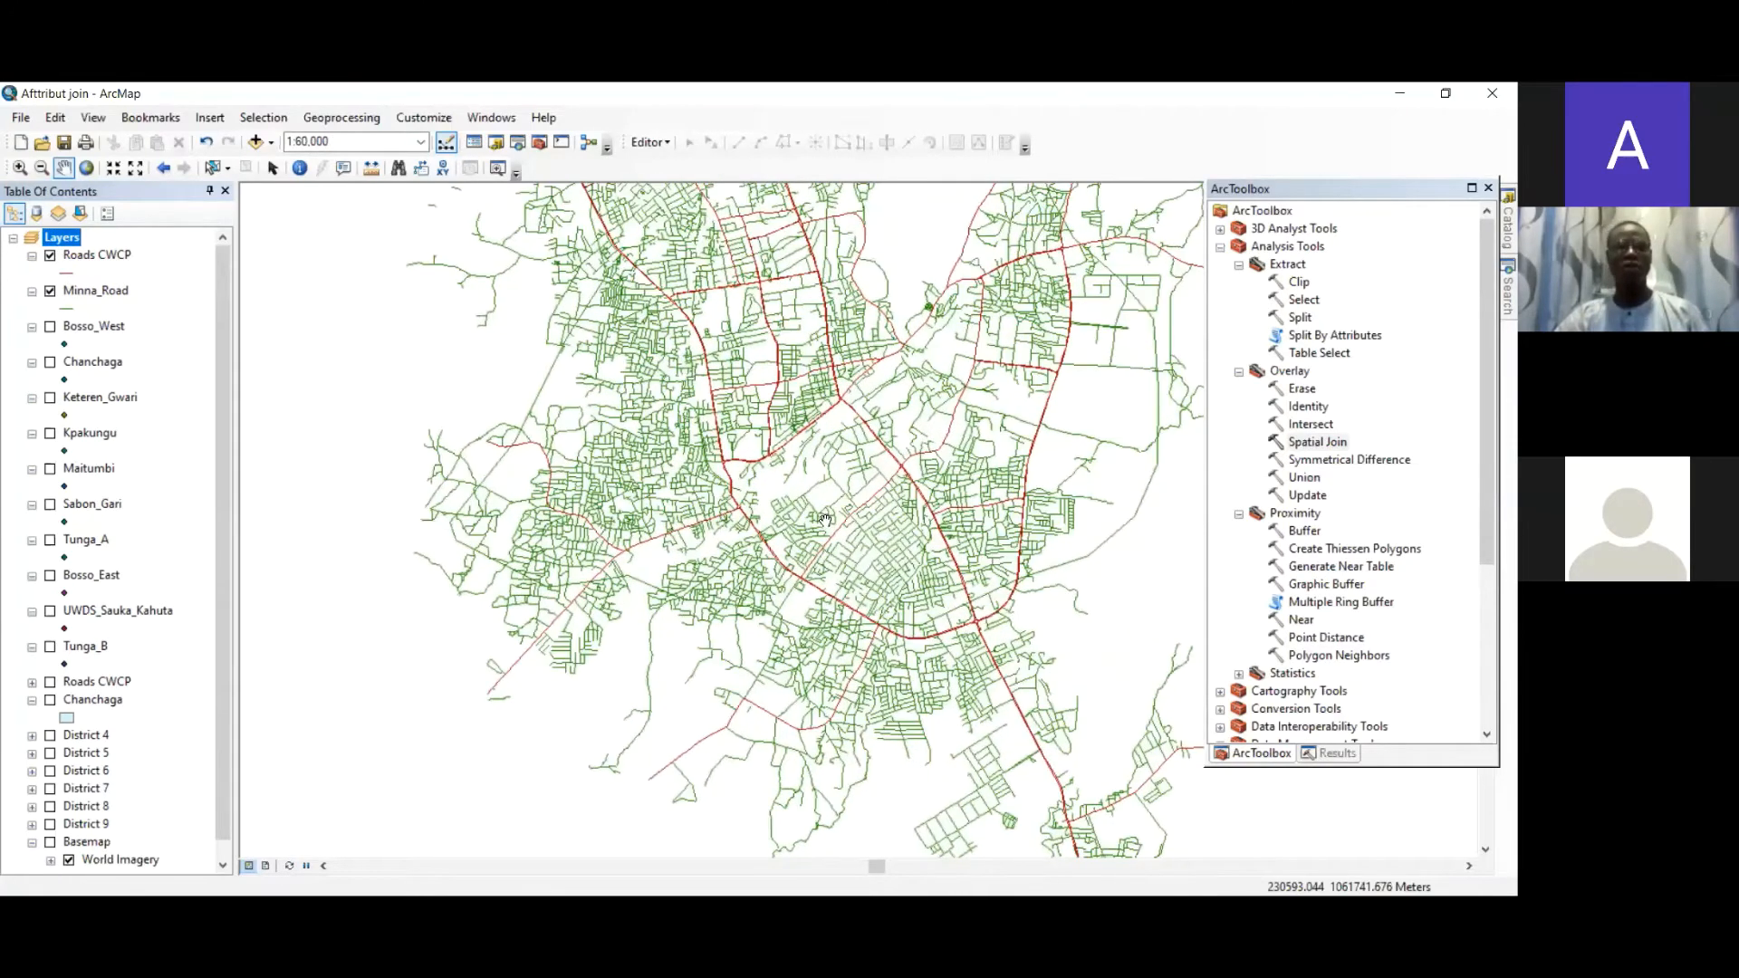
left_click_drag(824, 518, 610, 723)
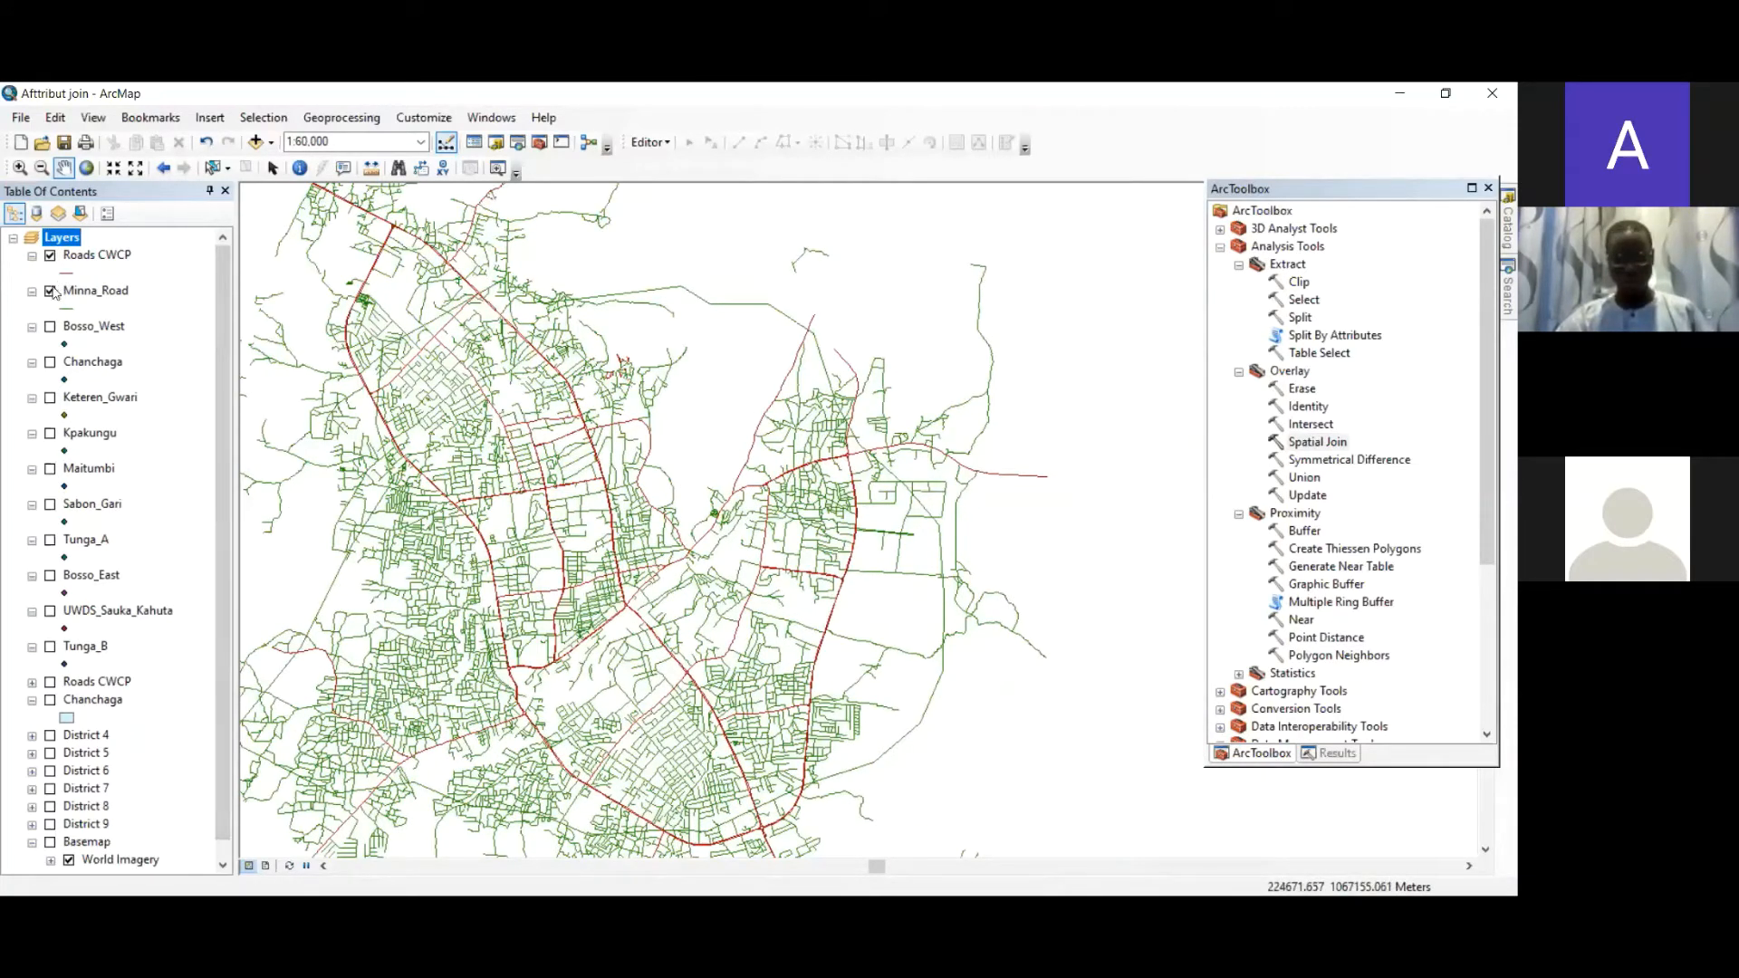
left_click(51, 291)
left_click(50, 255)
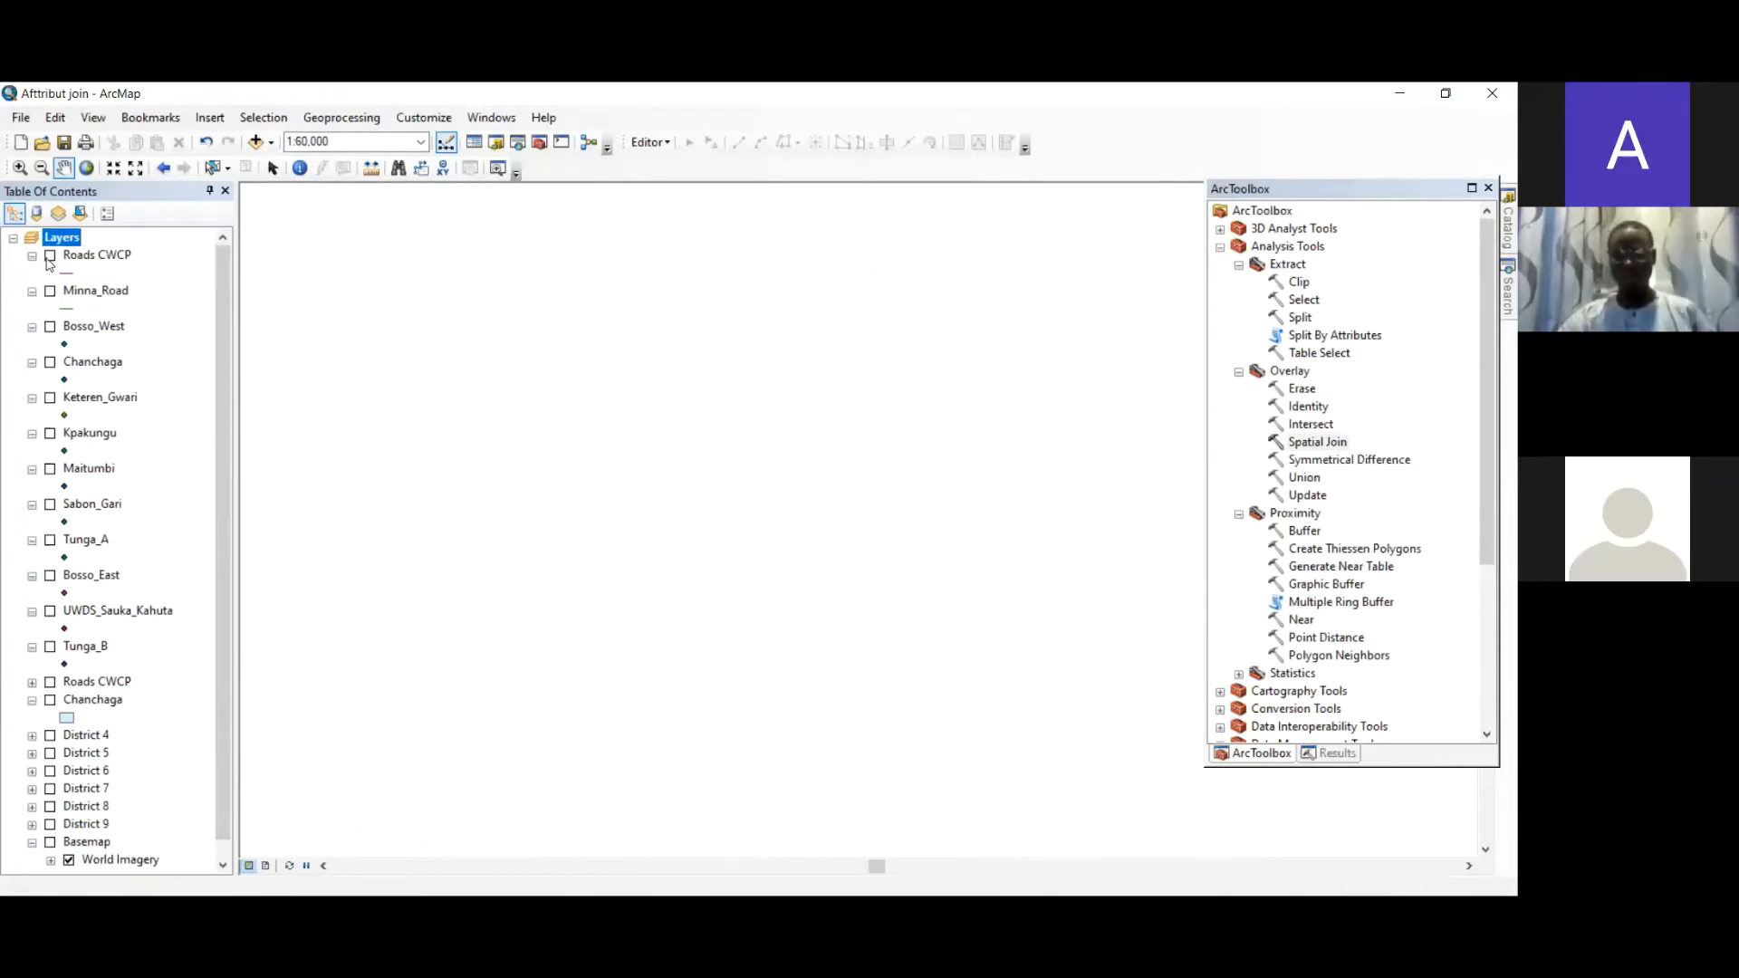
- Show all ten point layers from Bosso_West to Tunga_B, including the Chanchaga points and UWDS_Sauka_Kahuta
left_click(49, 327)
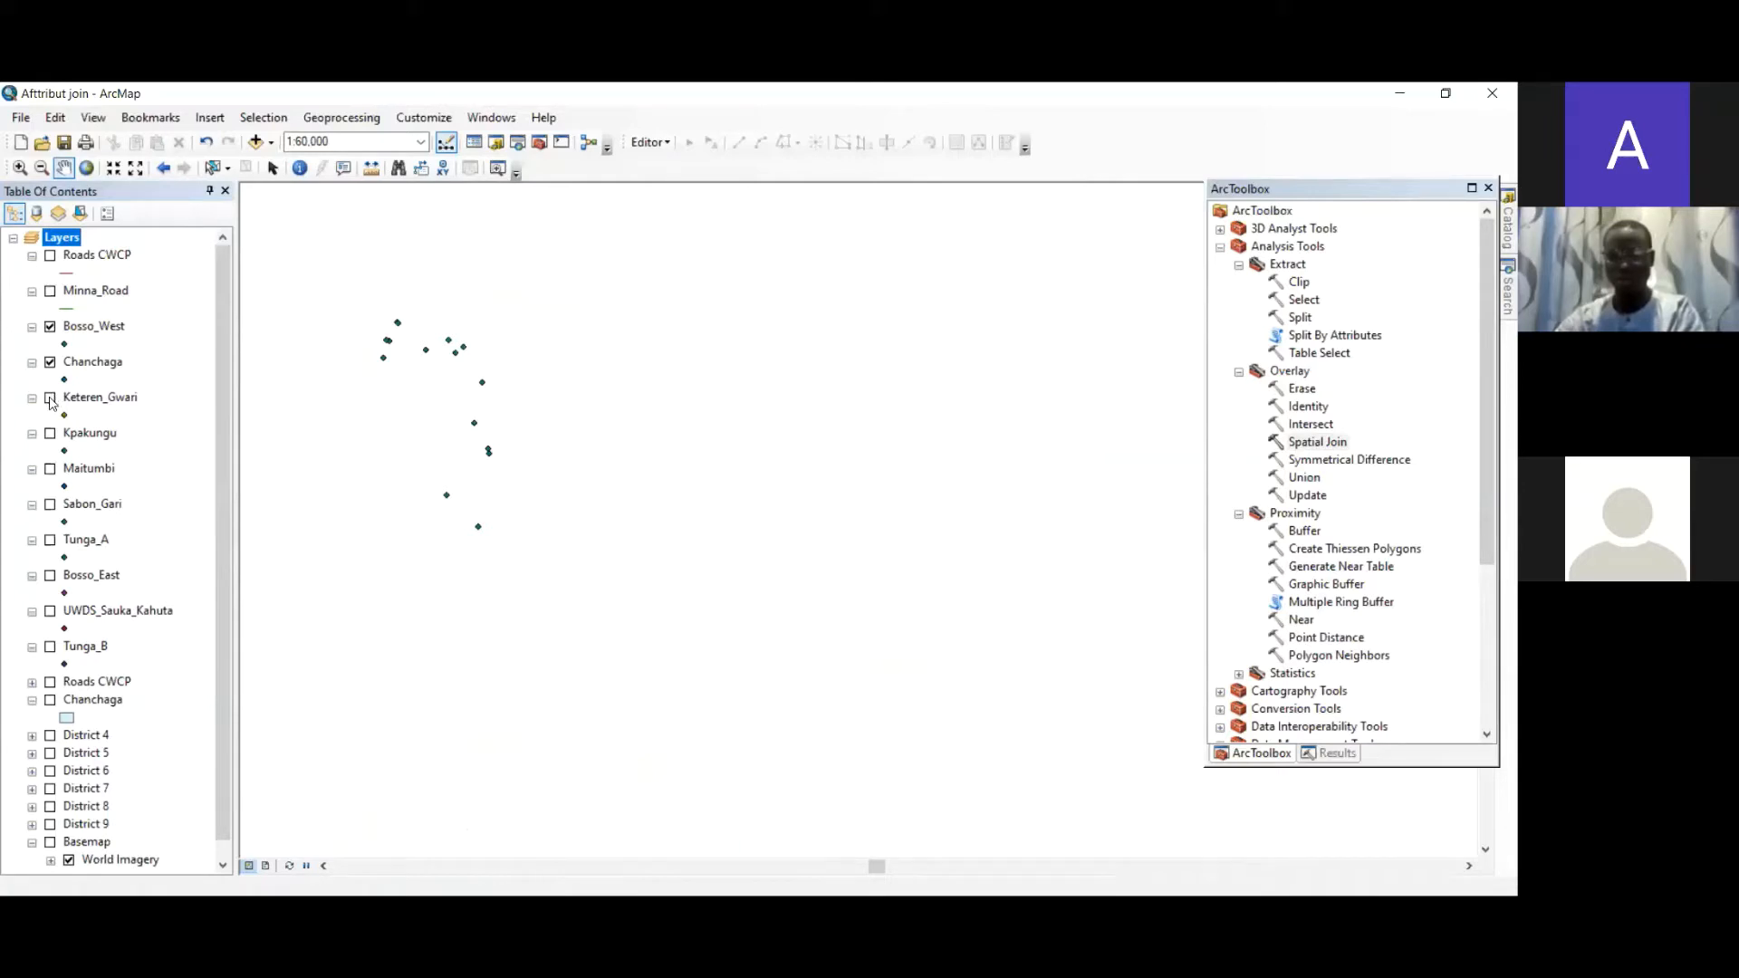
left_click(50, 400)
left_click(50, 434)
left_click(50, 469)
left_click(50, 505)
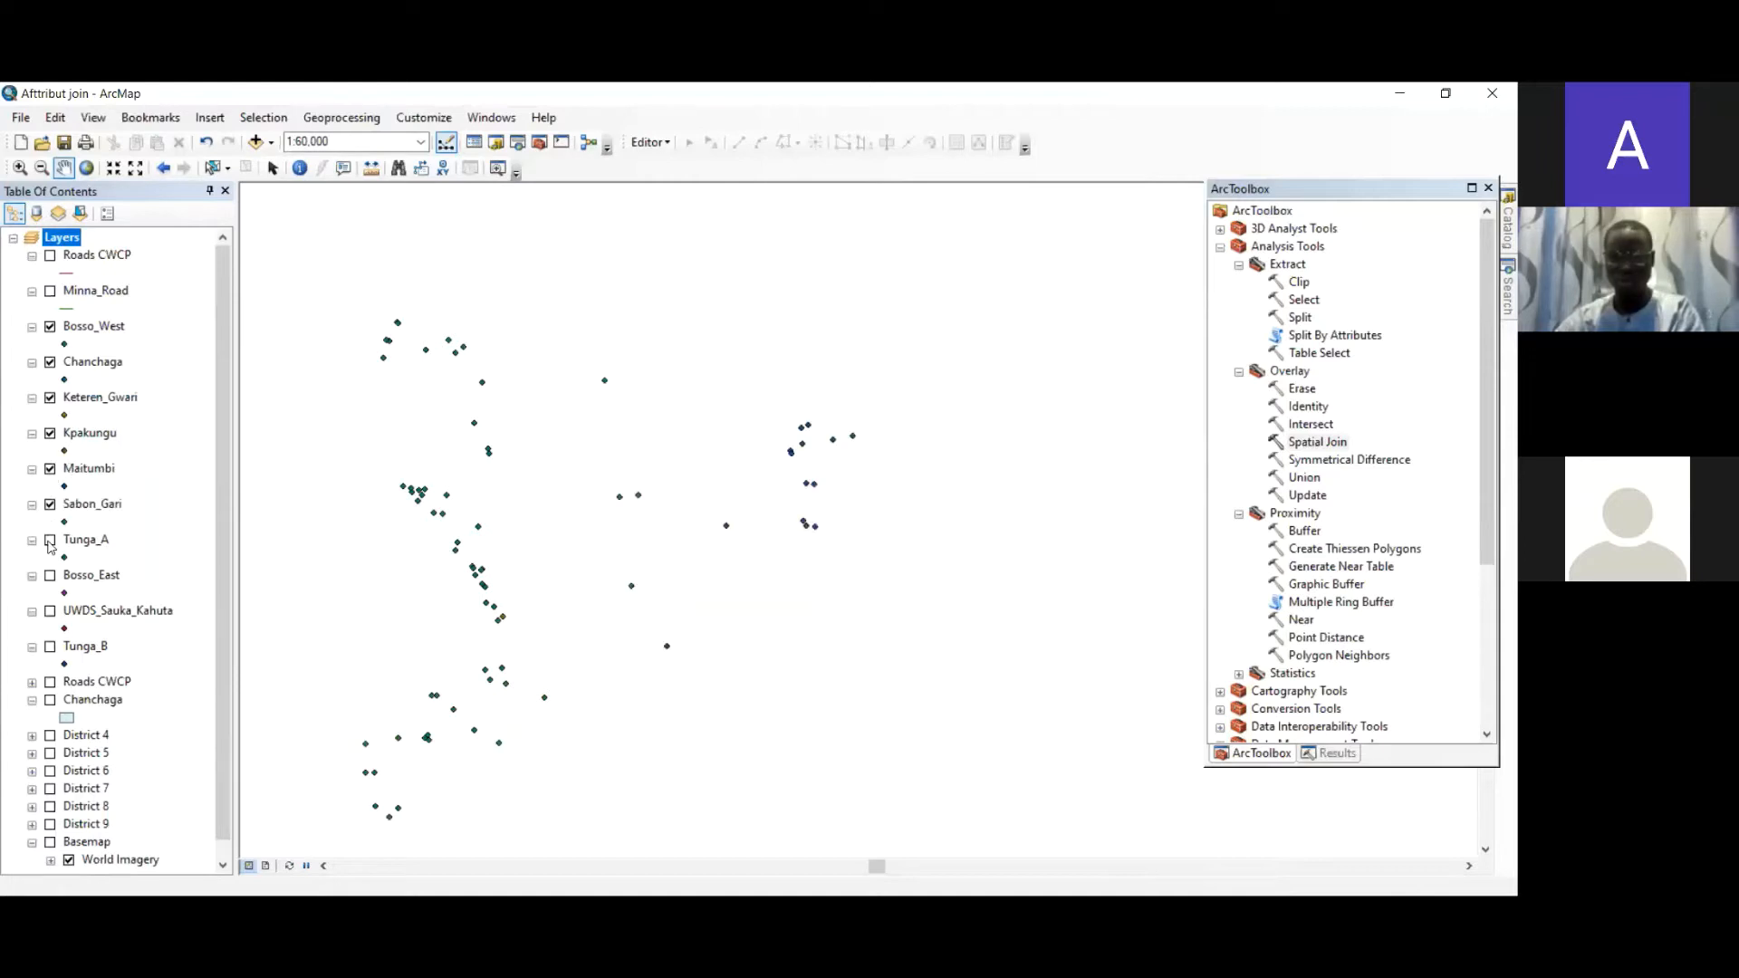
left_click(50, 542)
left_click(50, 577)
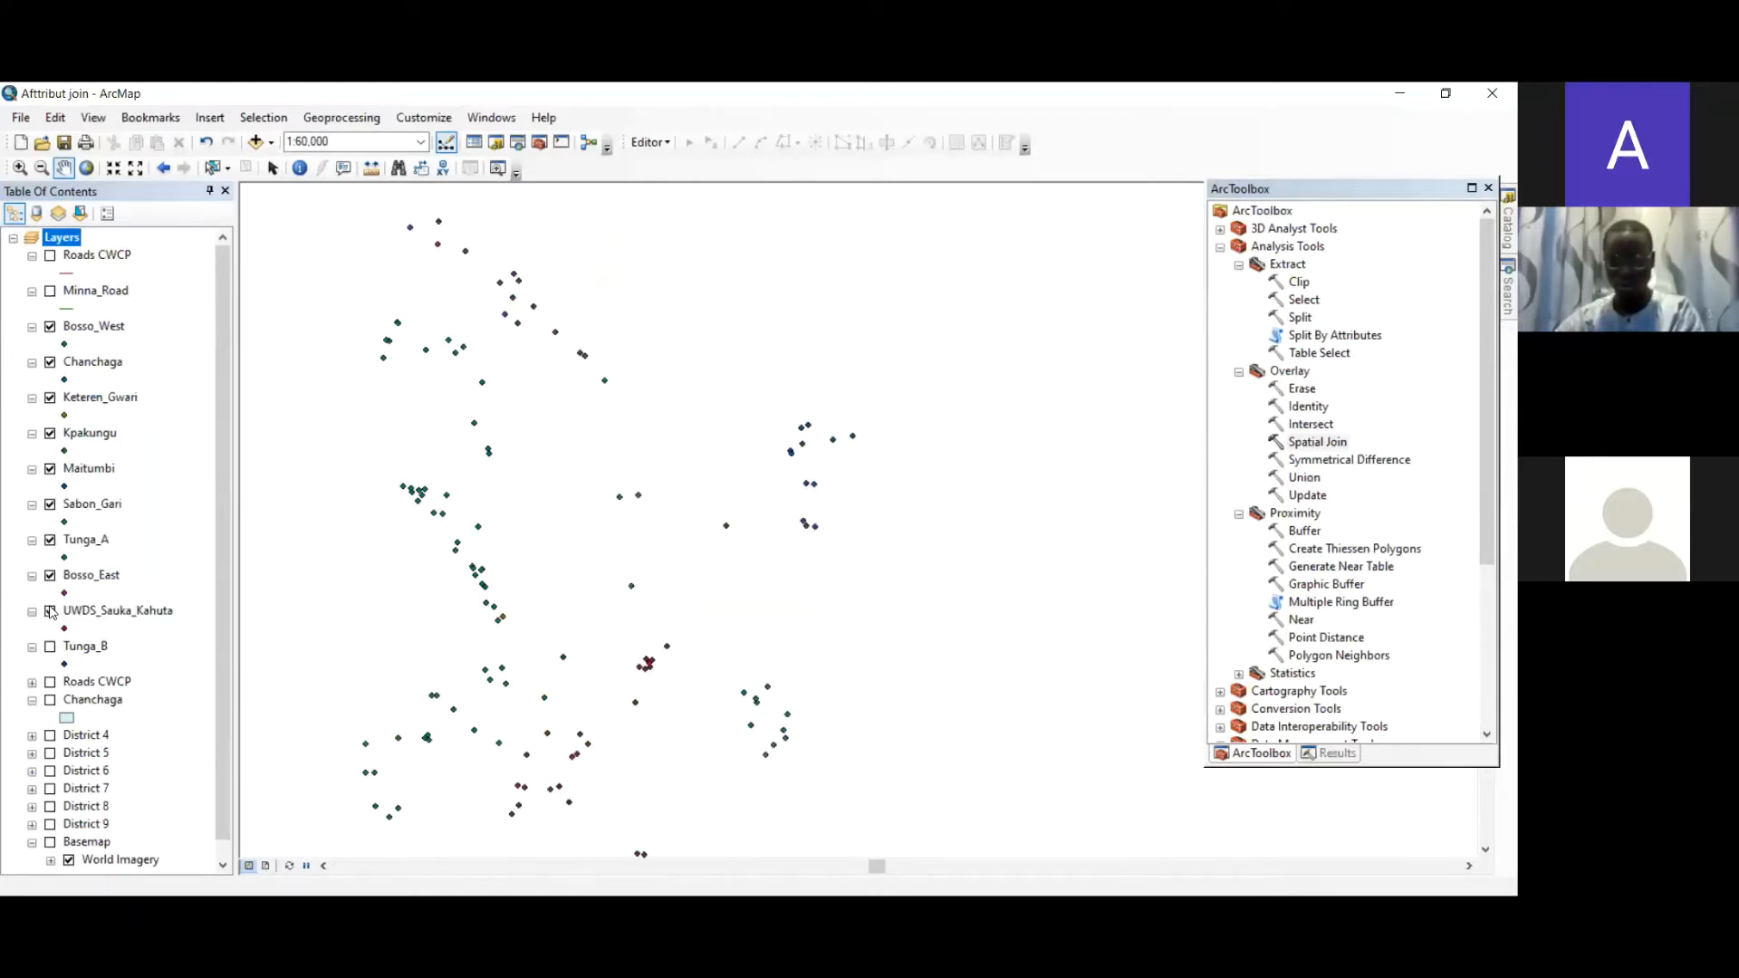
left_click(50, 647)
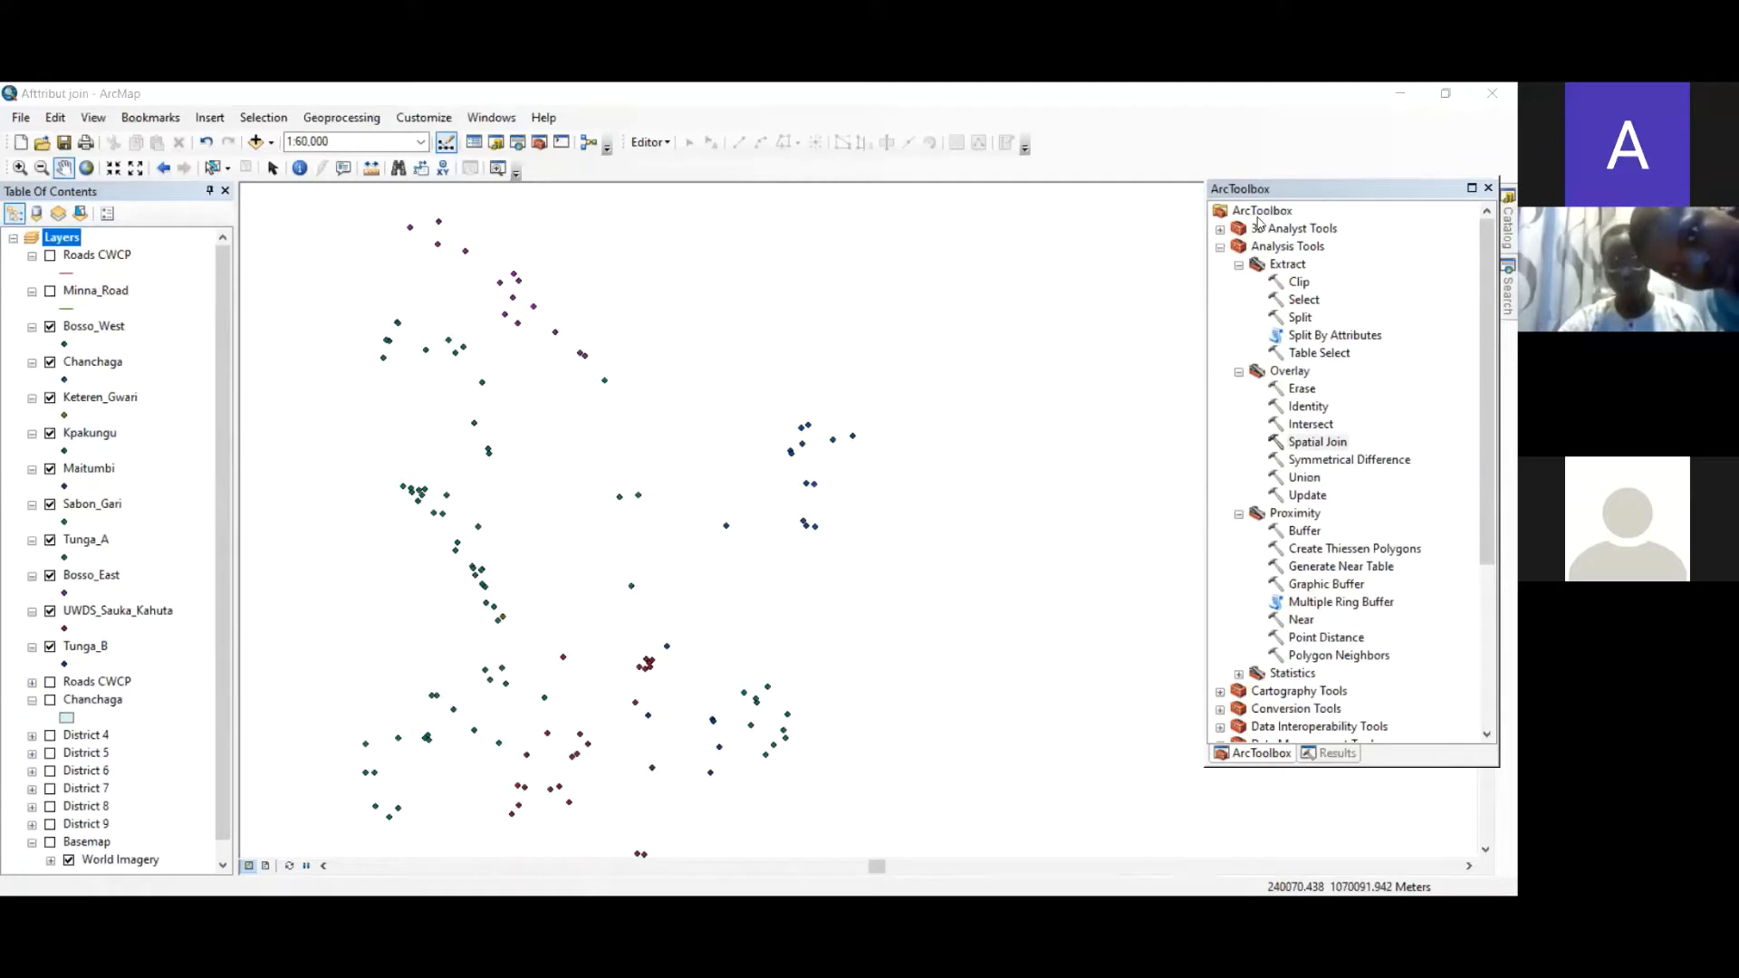
- Start the Merge tool and add the Bosso_West, Chanchaga and Keteren_Gwari point layers as input datasets
left_click(362, 121)
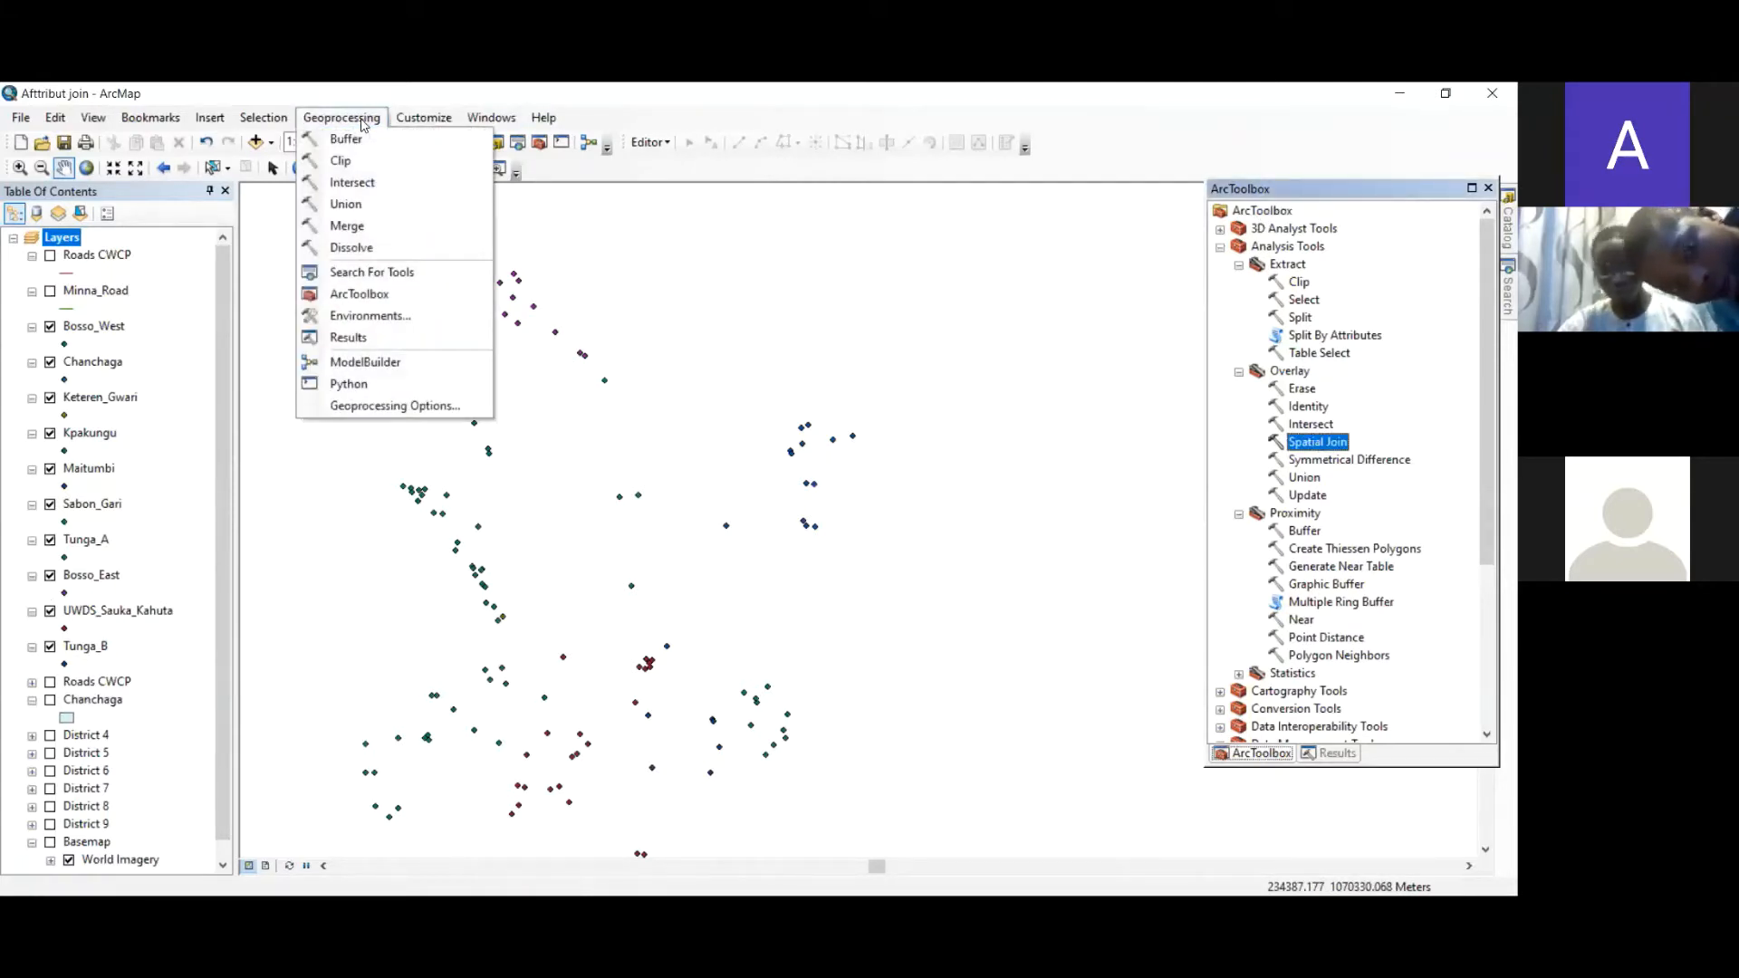
left_click(351, 228)
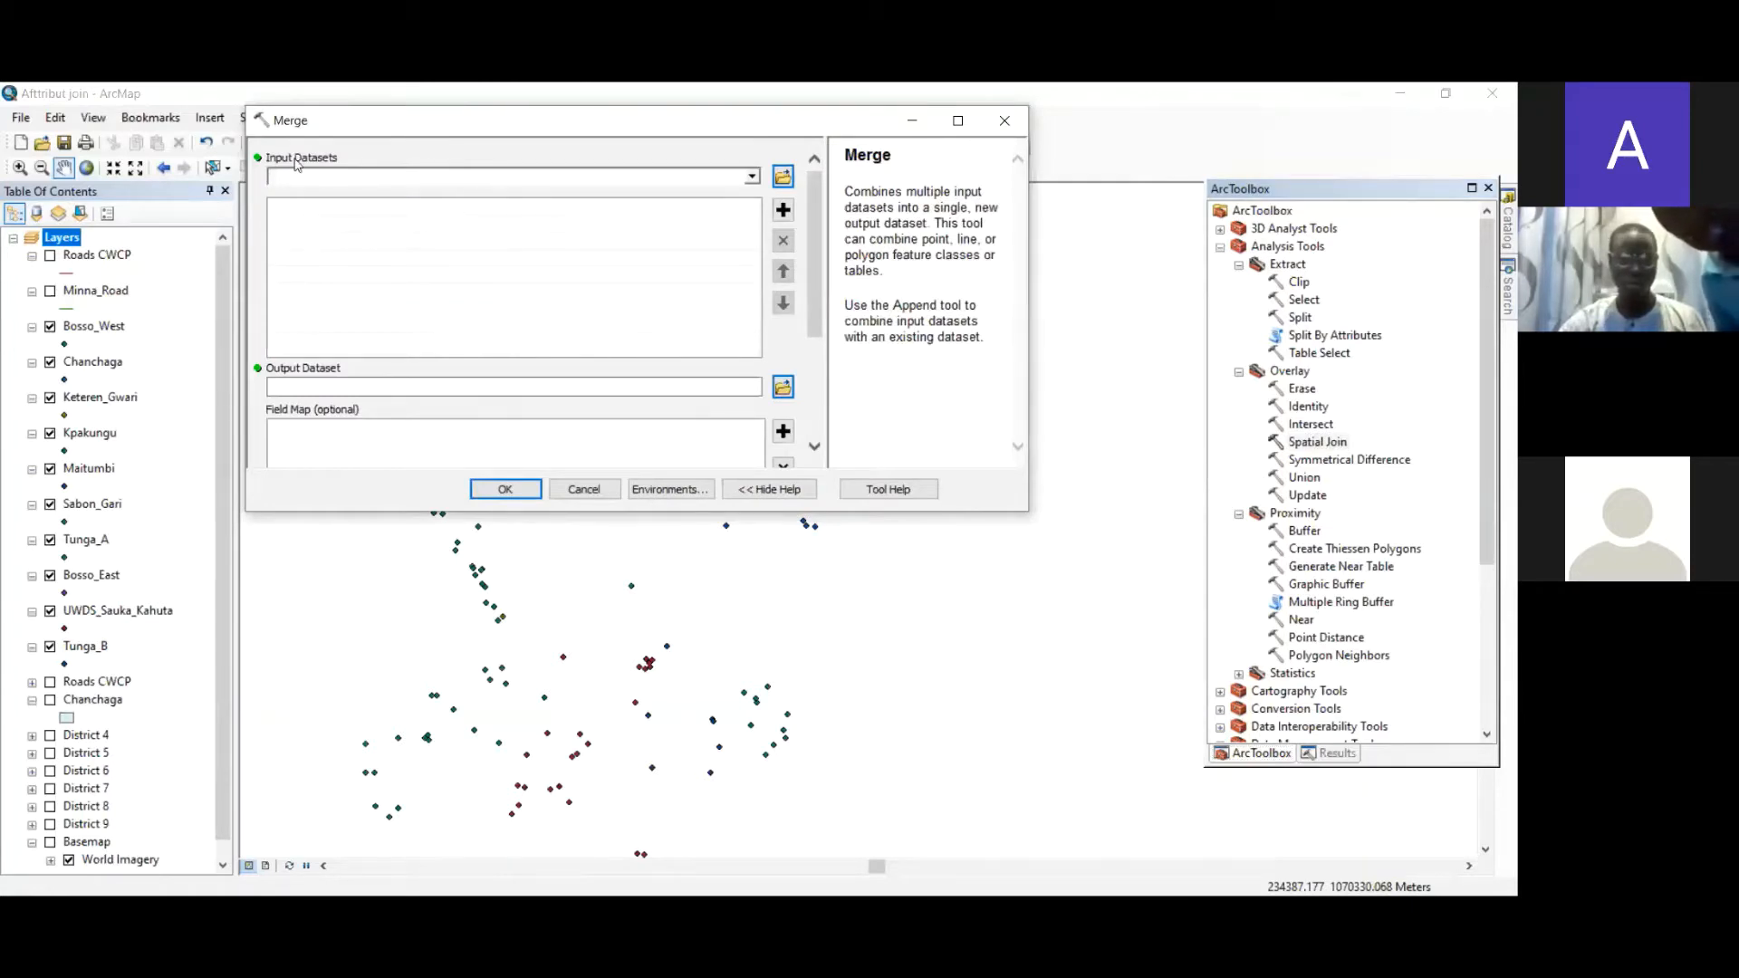
left_click(752, 177)
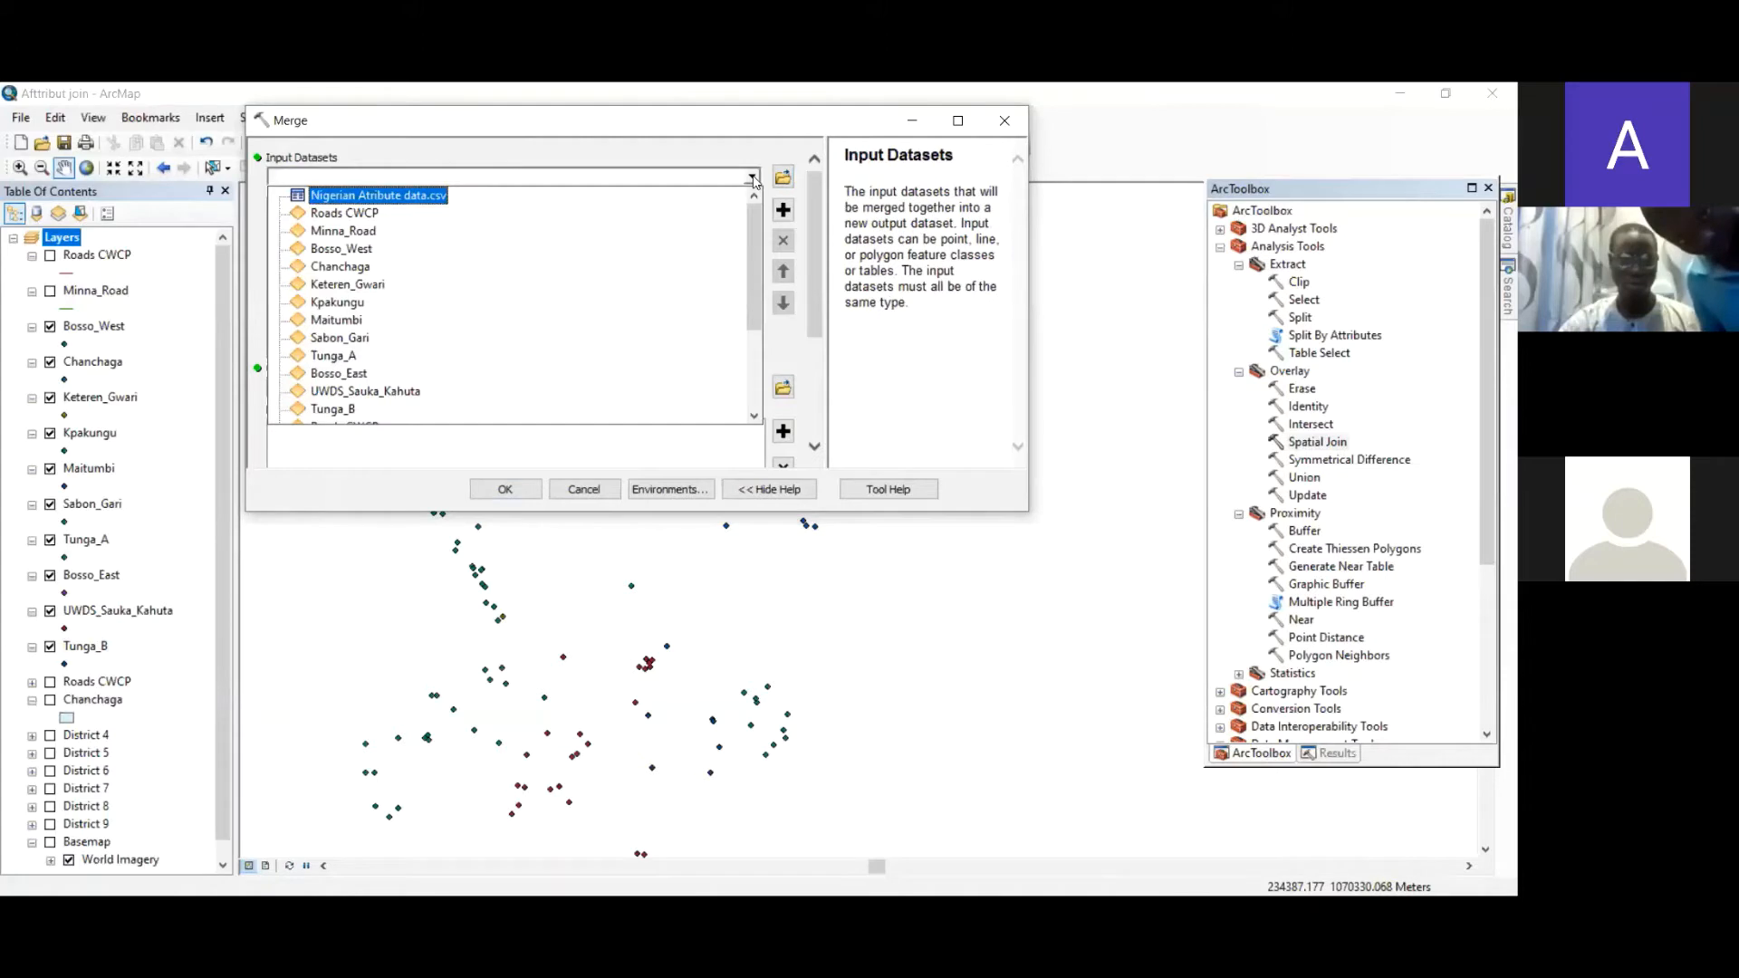
left_click(389, 249)
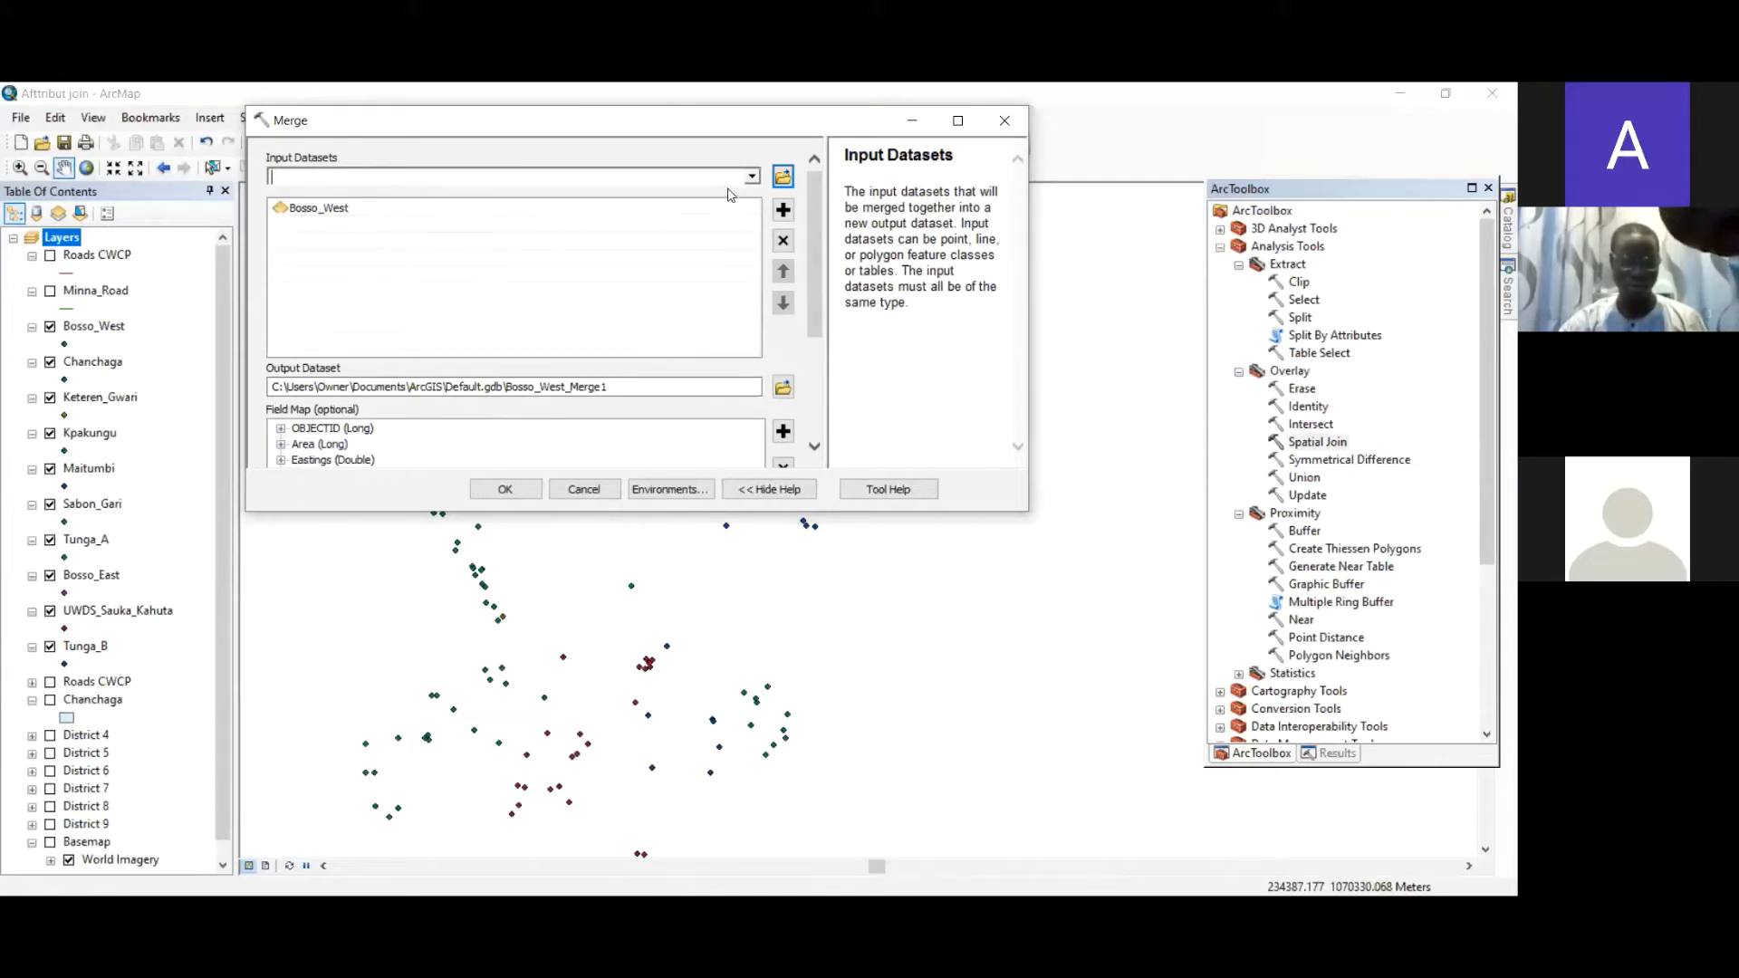
left_click(752, 179)
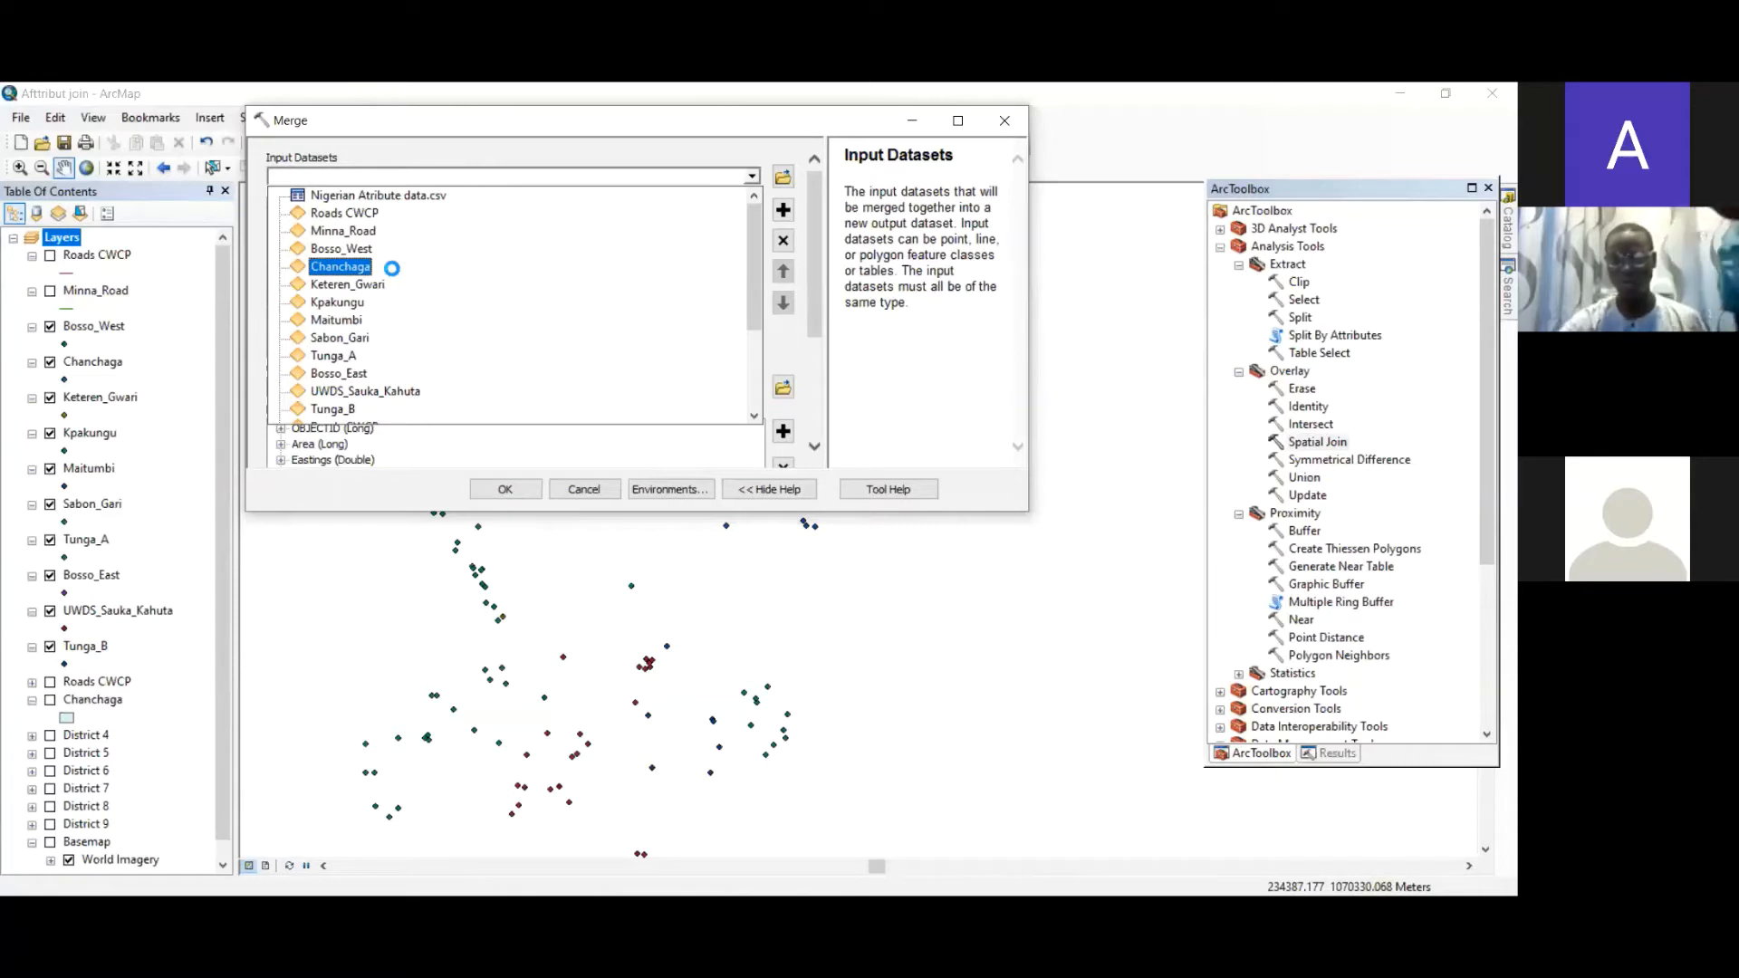
left_click(389, 266)
left_click(752, 177)
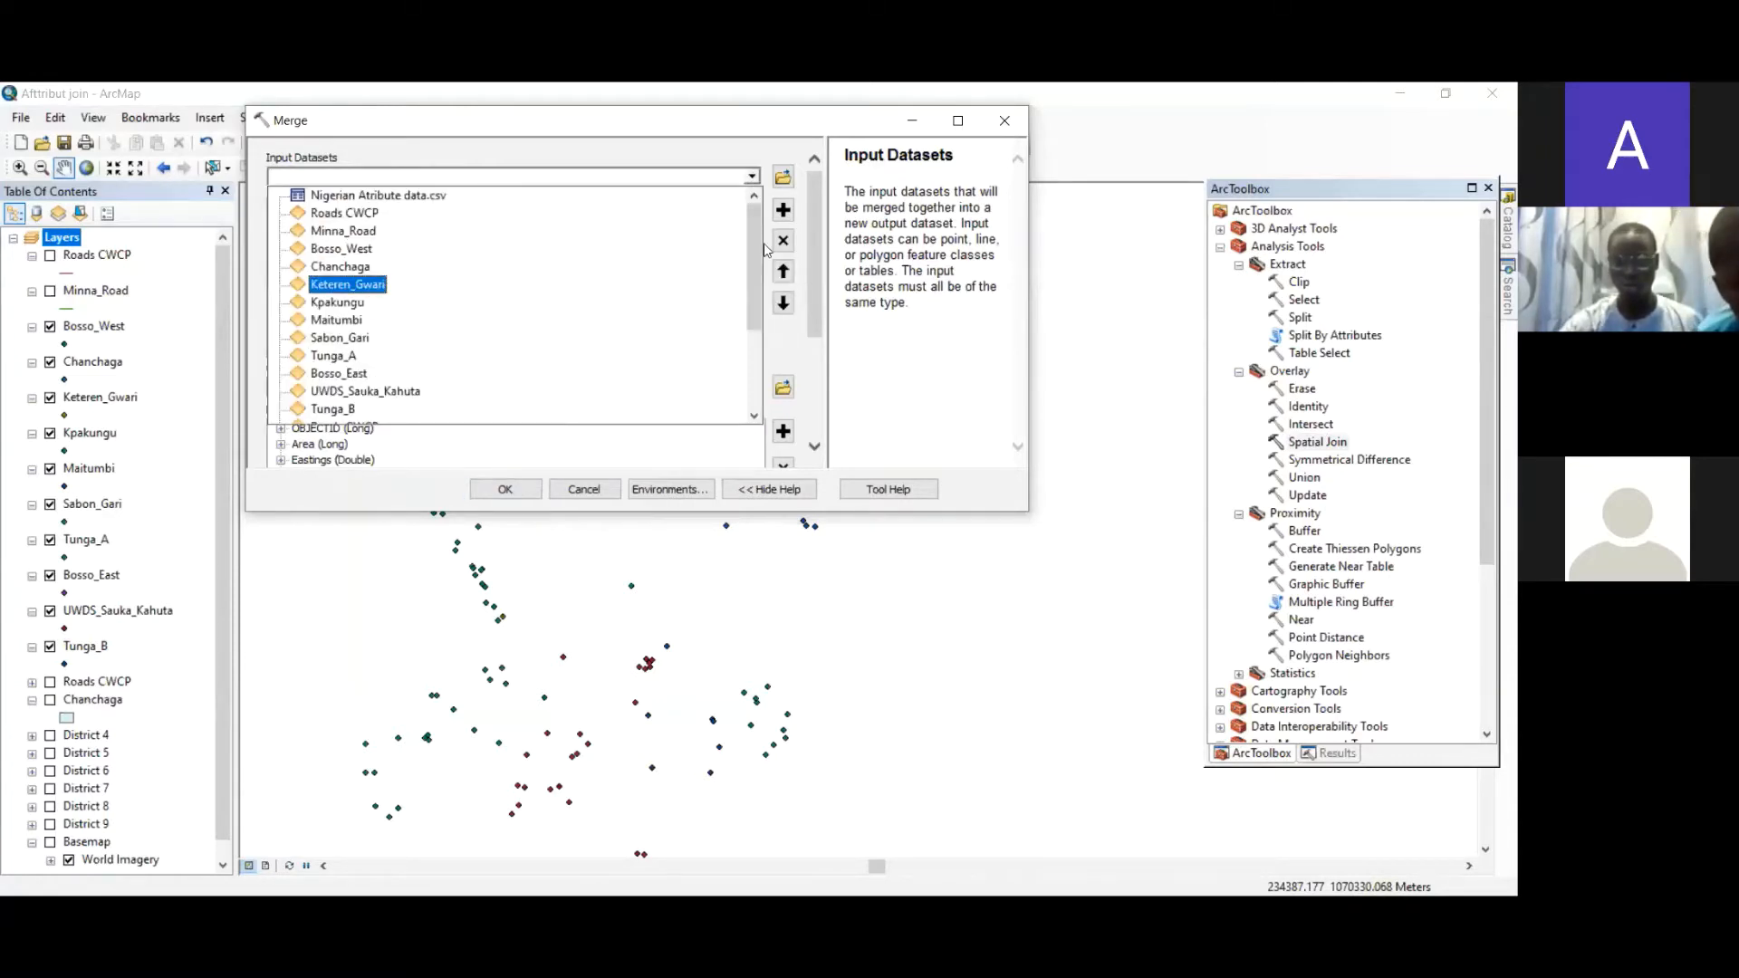
left_click(626, 286)
- Add the Kpakungu, Maitumbi and Sabon_Gari point layers to the Merge input datasets
left_click(753, 178)
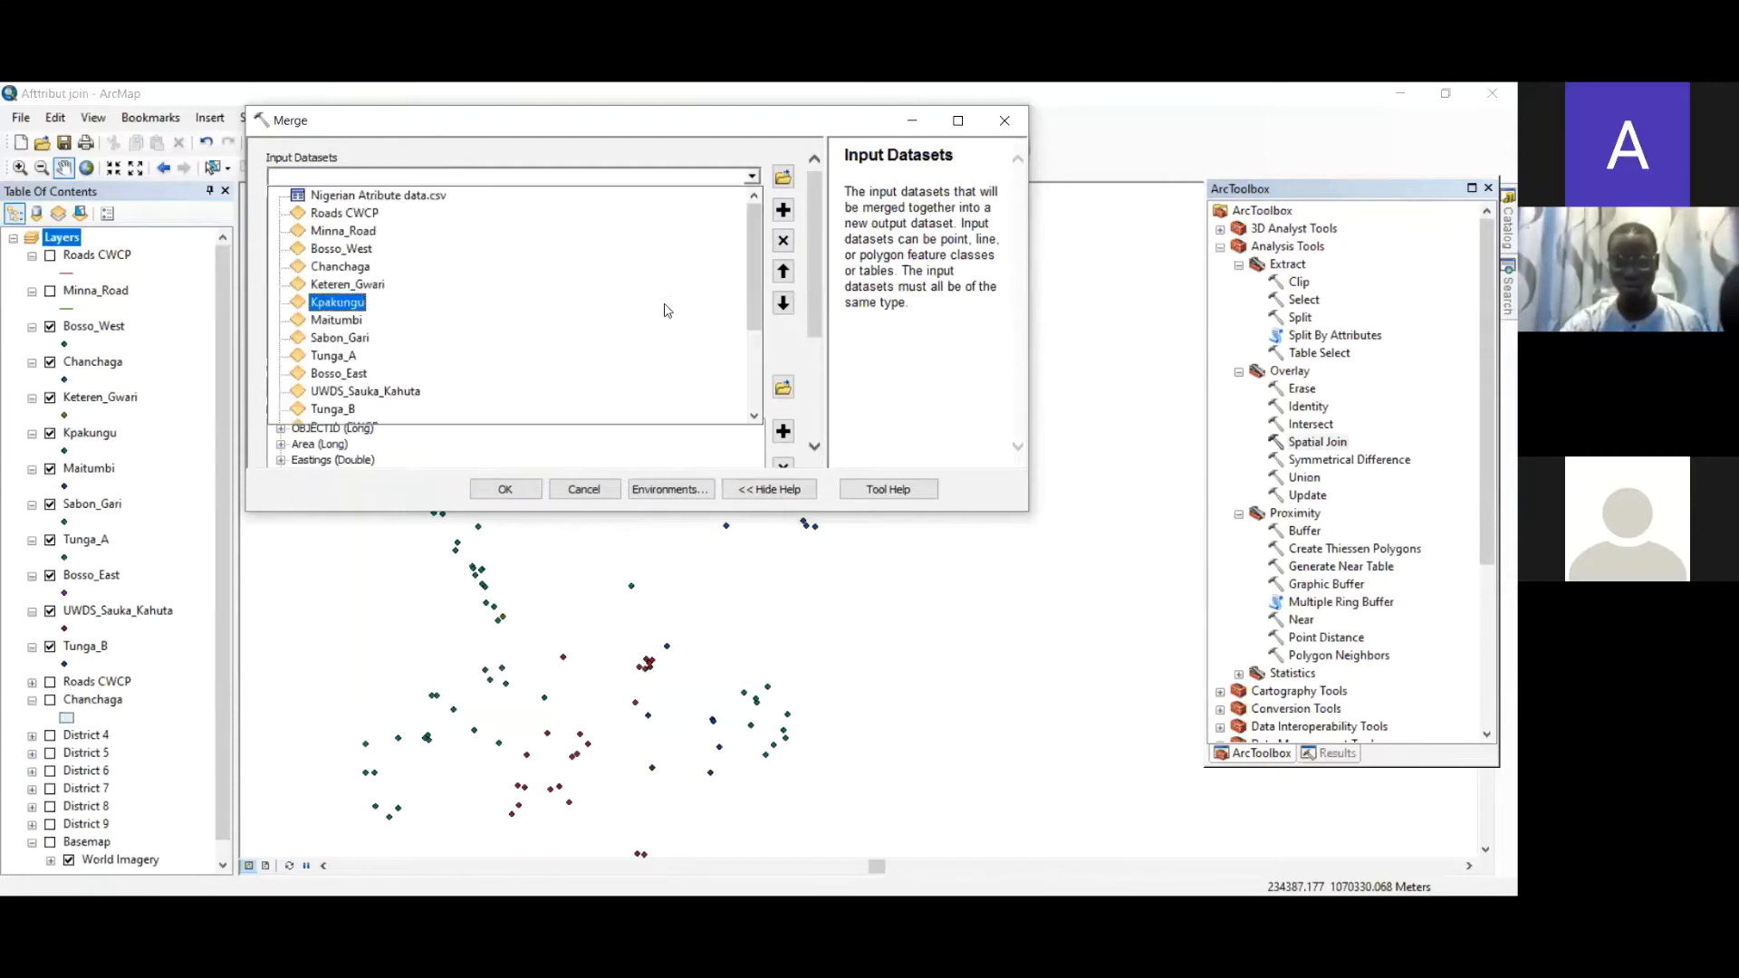
left_click(753, 179)
left_click(664, 323)
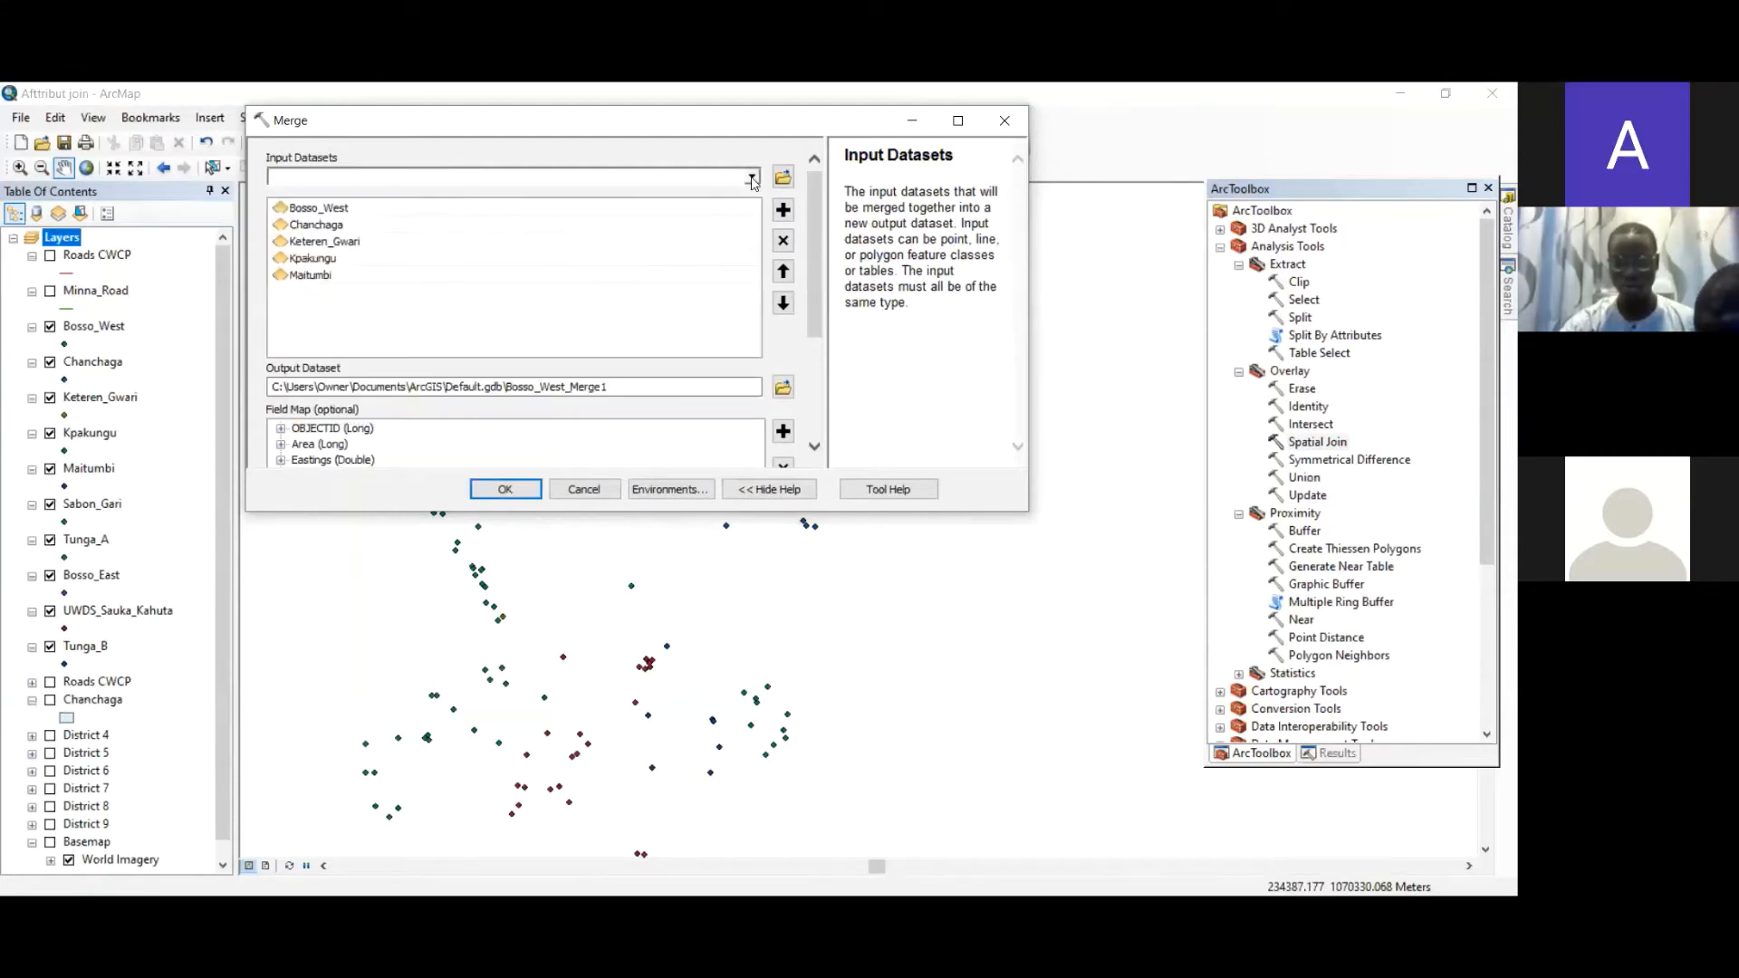
left_click(752, 178)
left_click(667, 334)
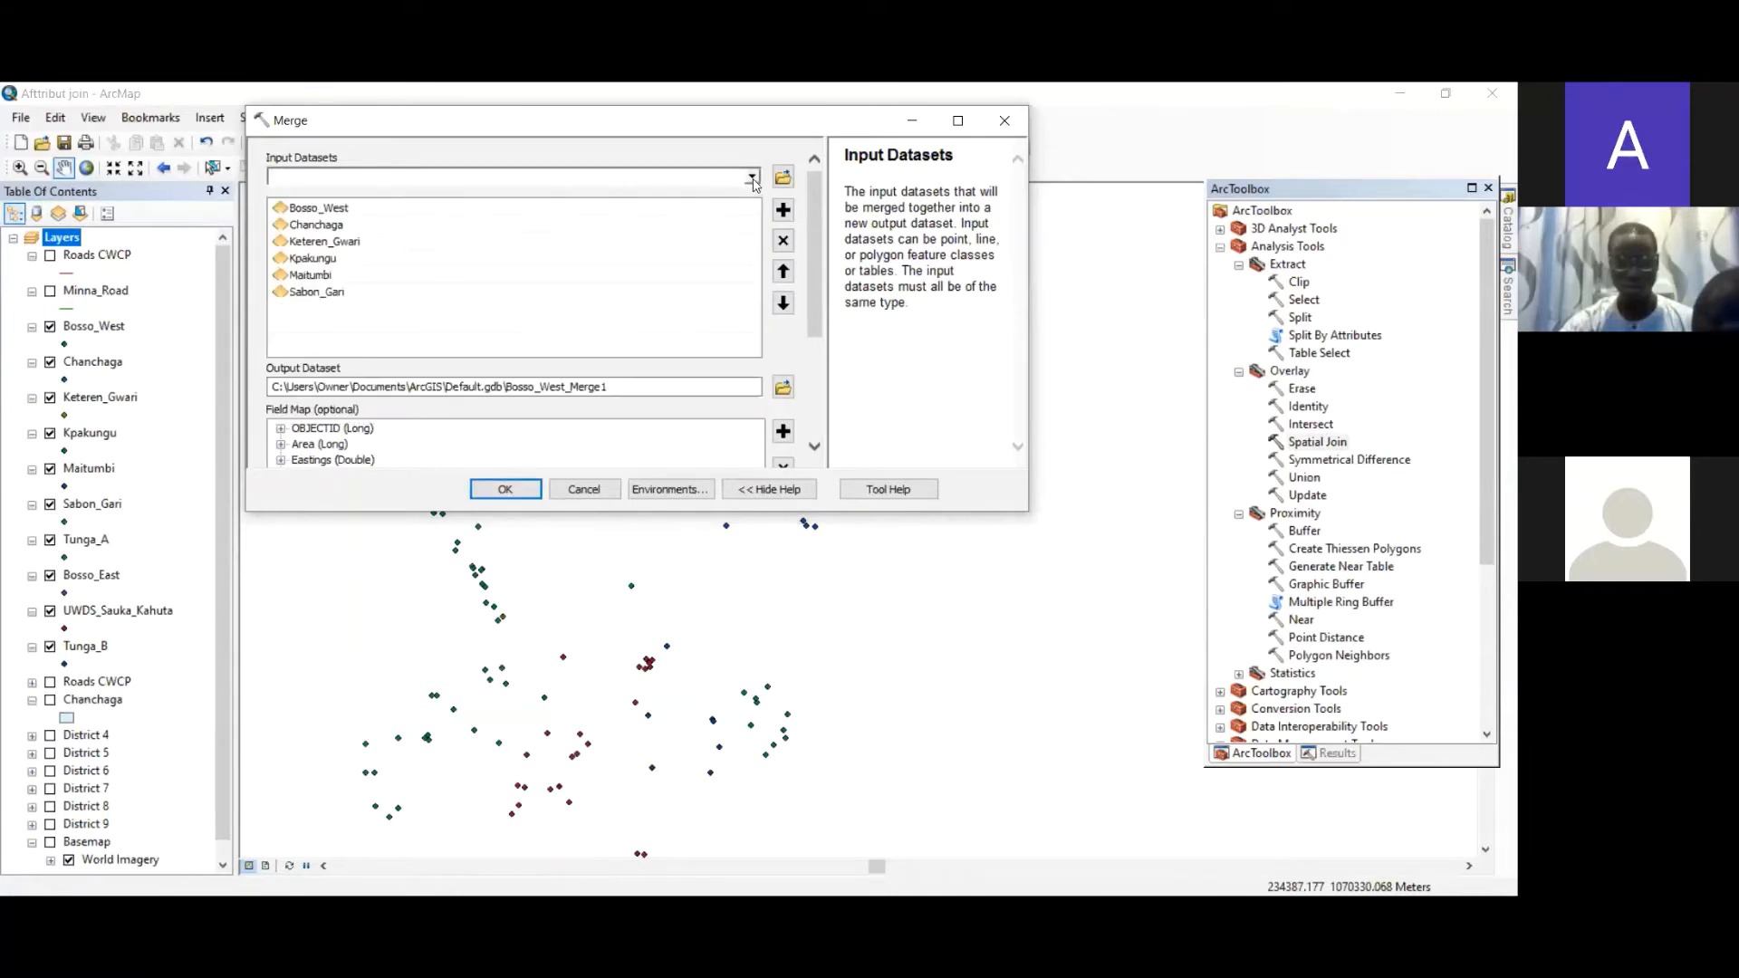
- Add the Tunga_A, Bosso_East and Tunga_B point layers to the Merge input datasets
left_click(752, 179)
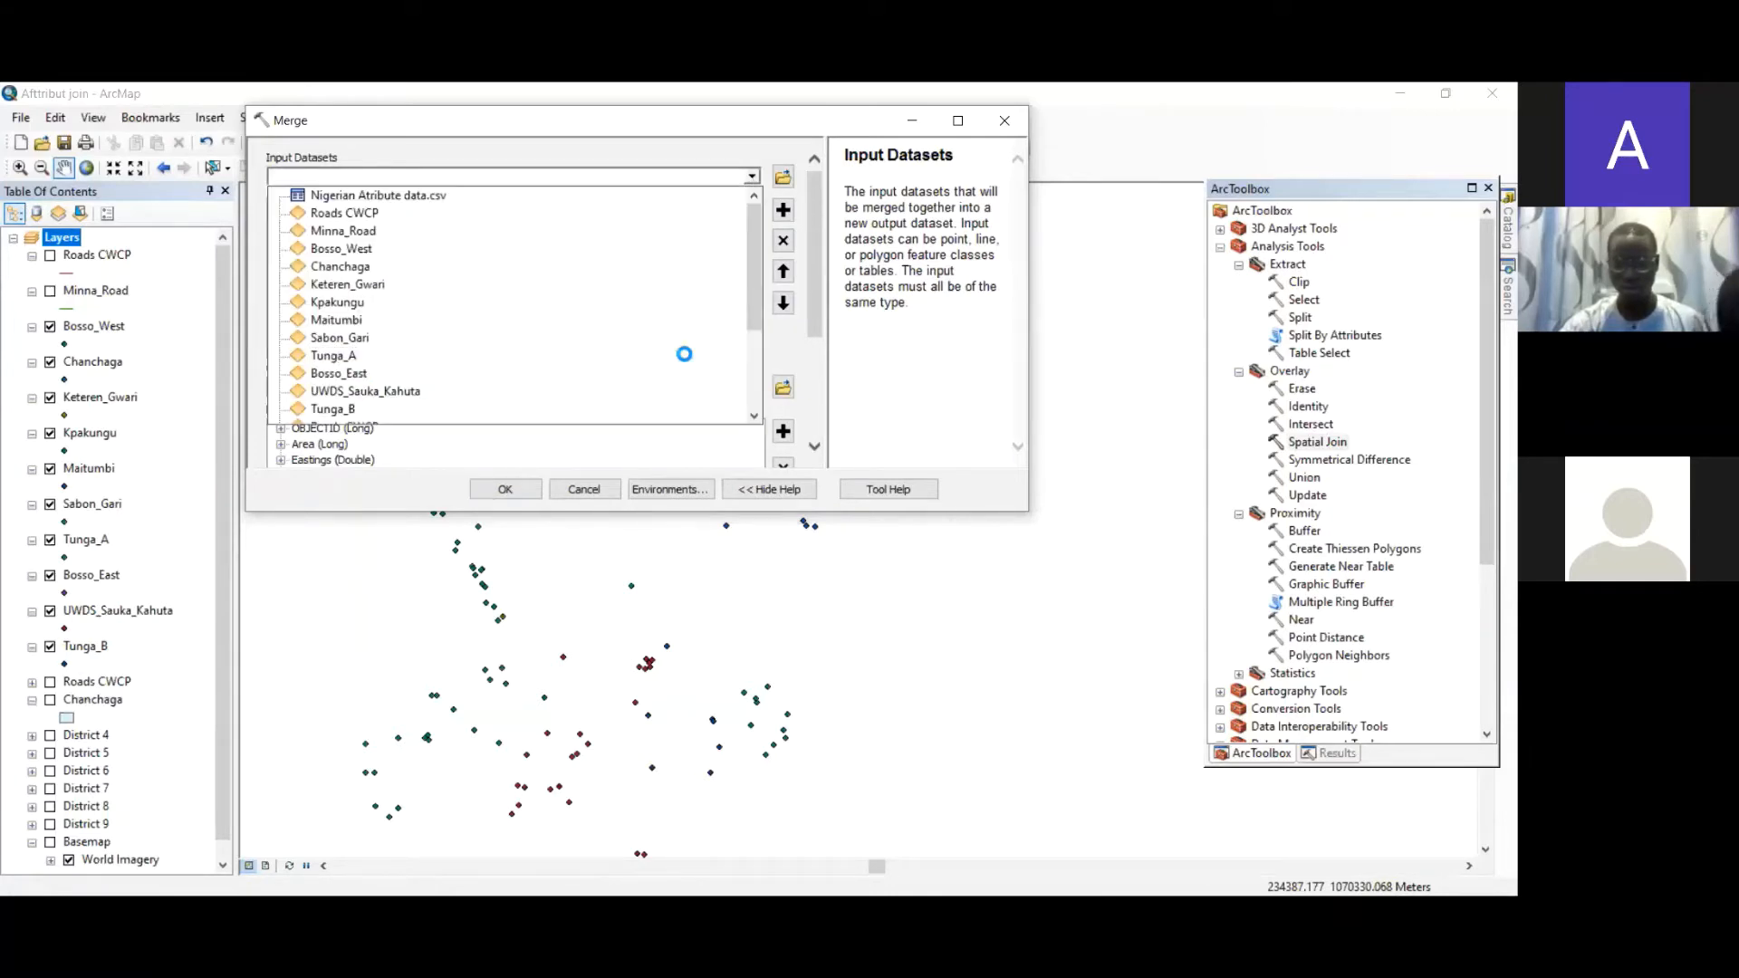
left_click(684, 355)
left_click(752, 178)
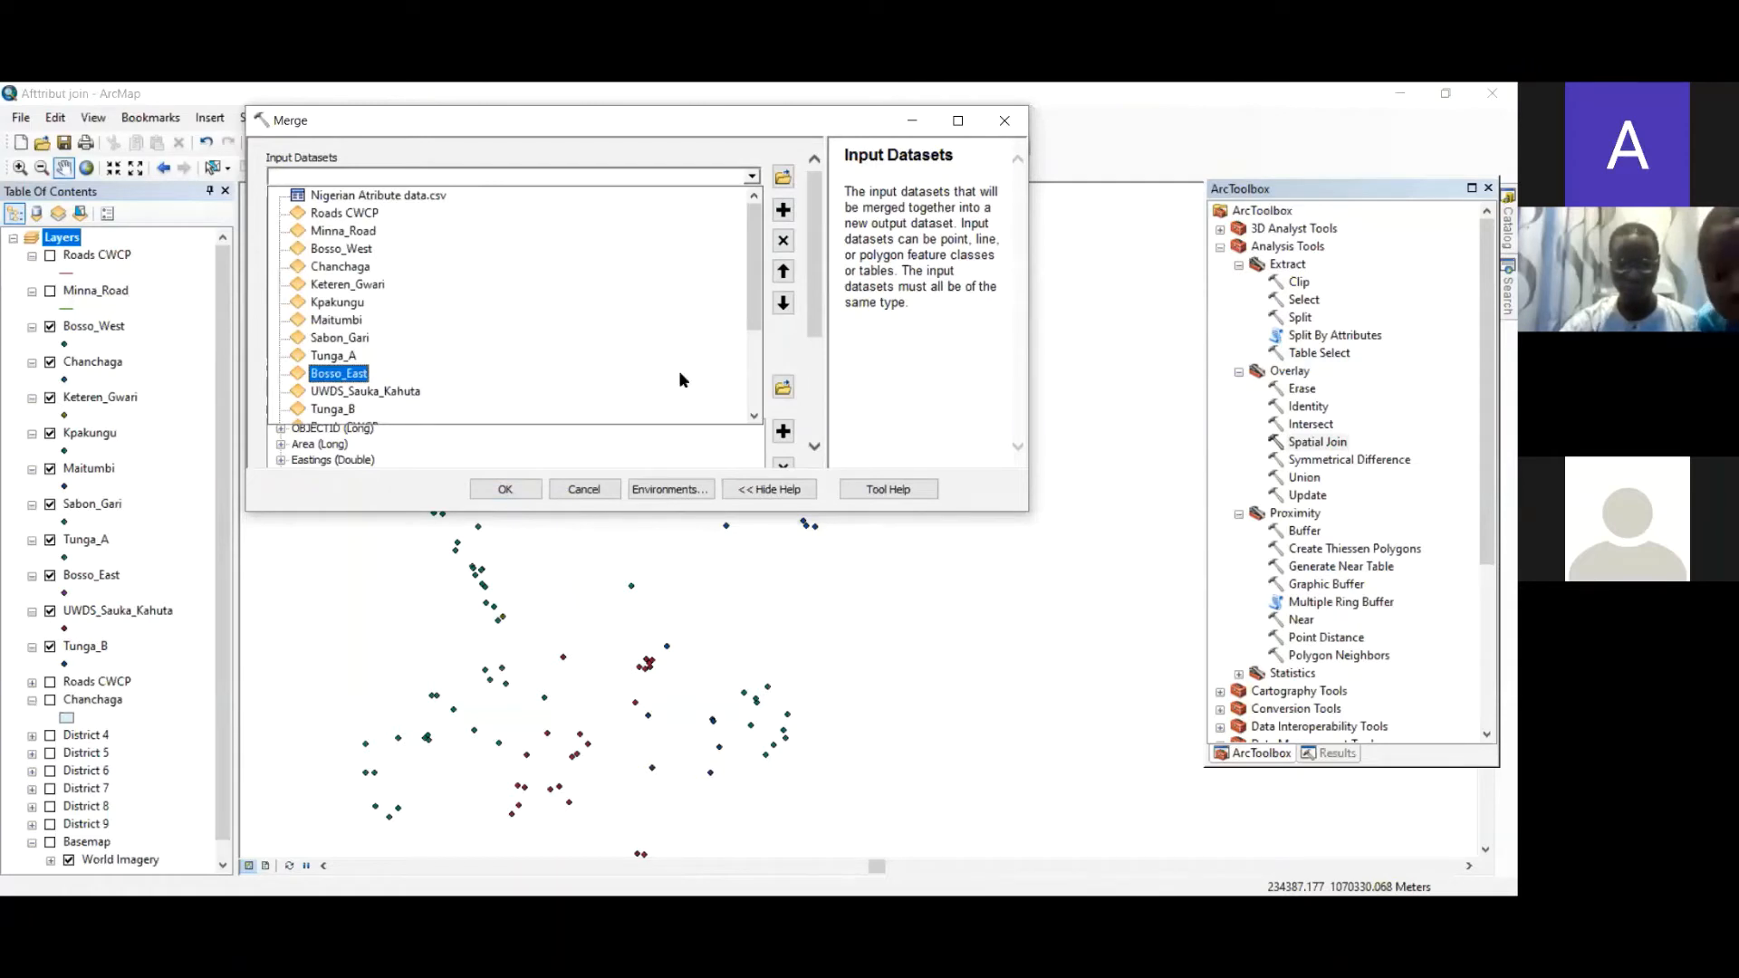
left_click(682, 375)
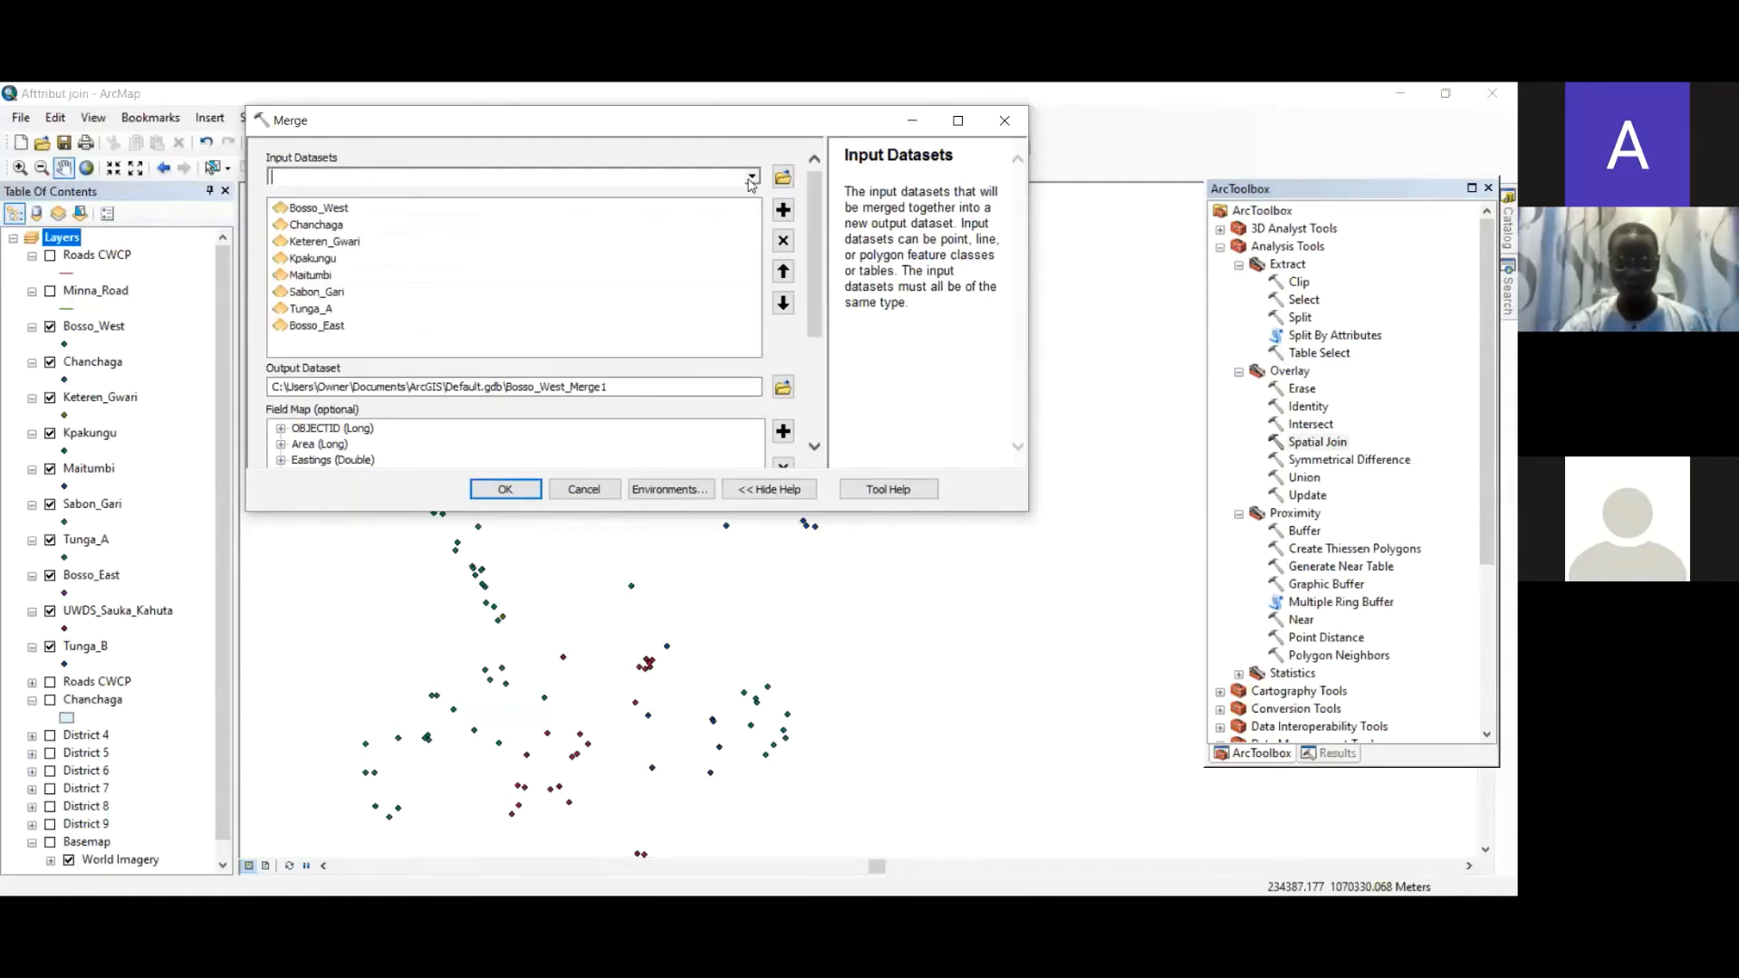
left_click(752, 178)
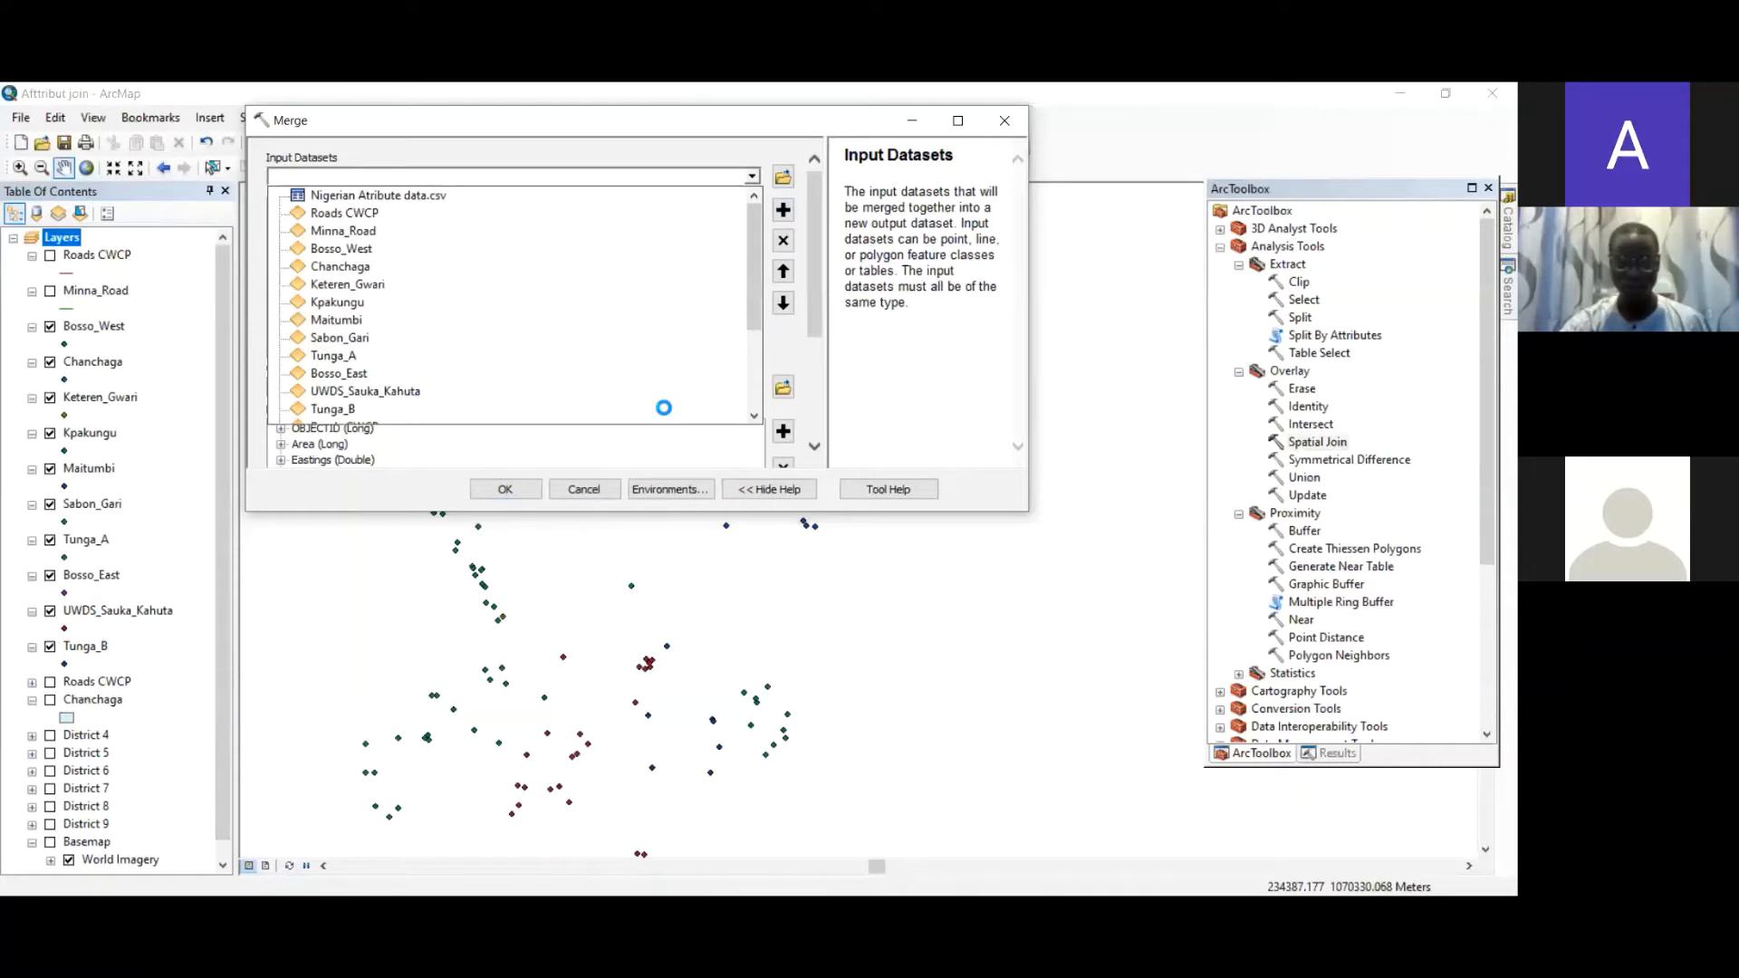
left_click(664, 409)
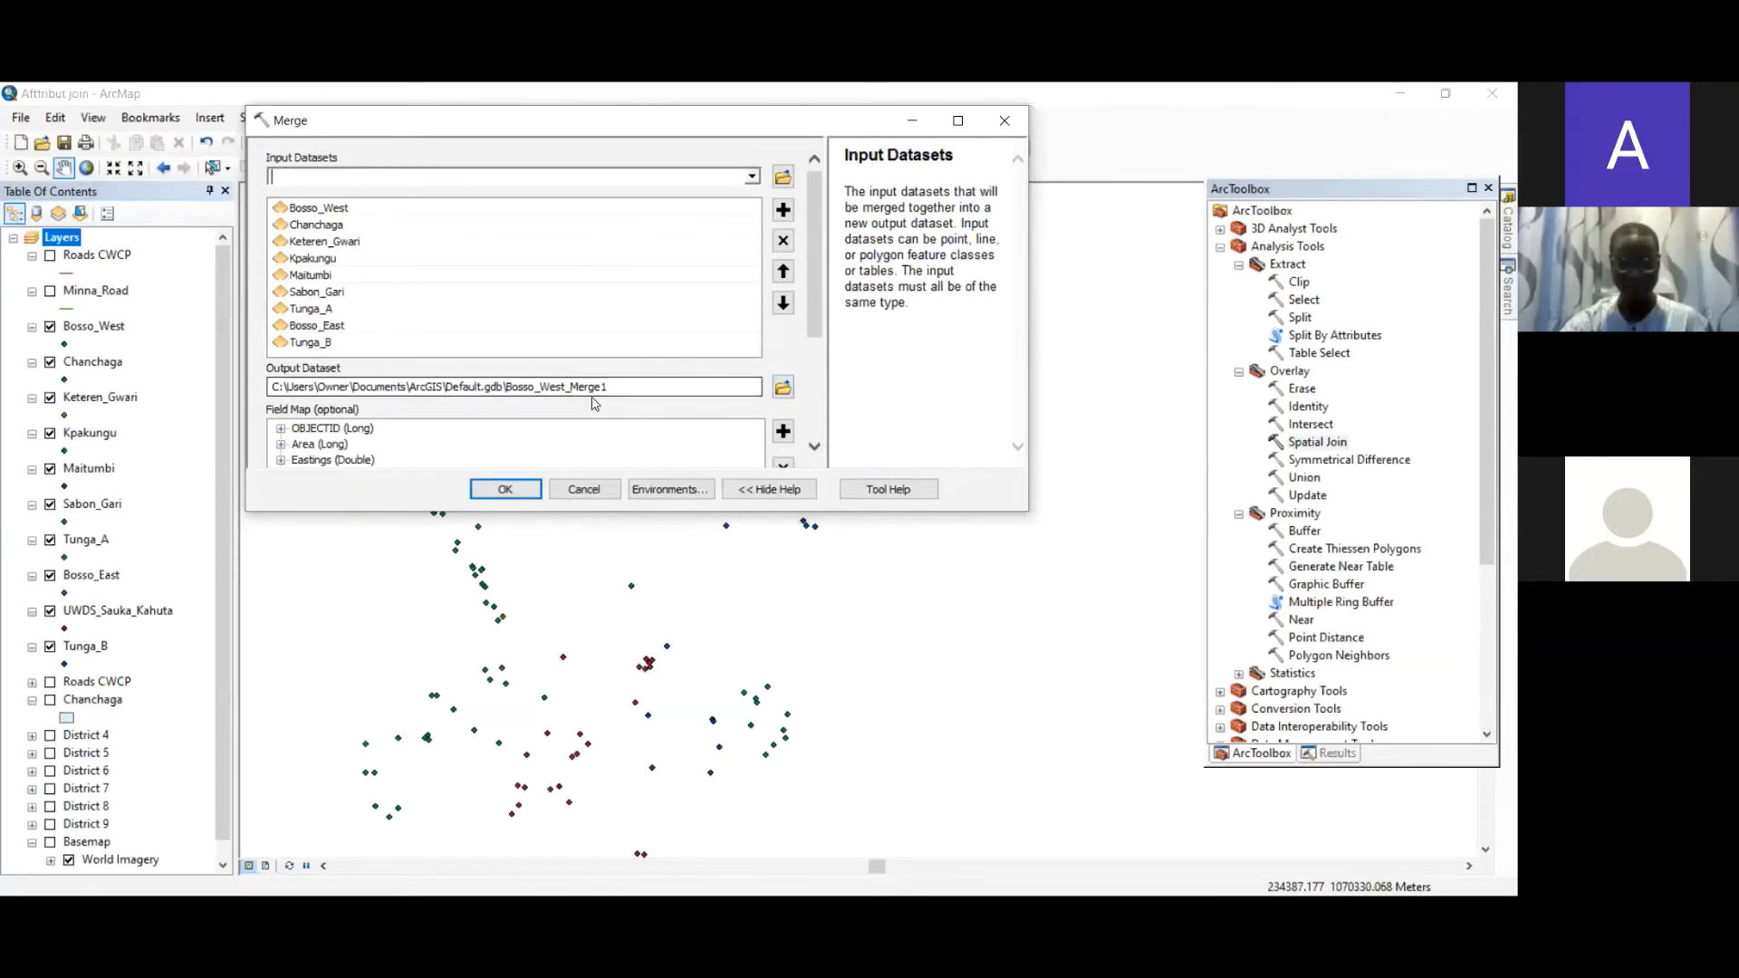
- Change the end of the output dataset path to Default.gdbMinna_Merge1 and run the Merge
left_click(509, 386)
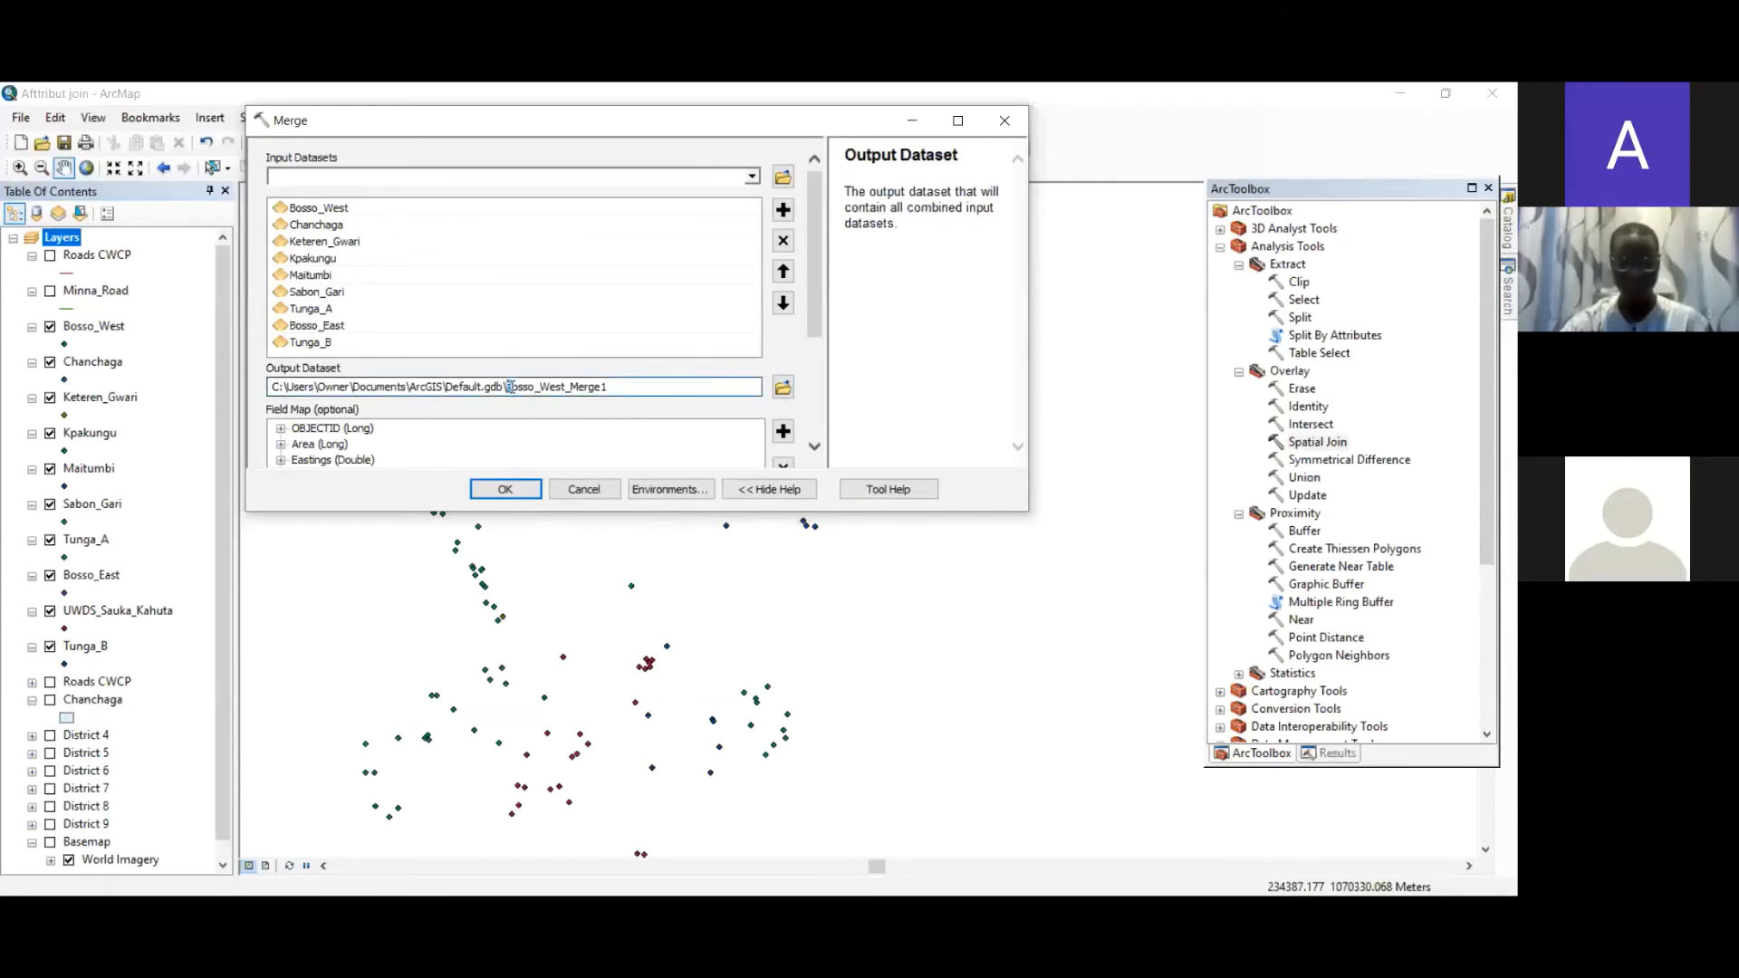
left_click(626, 386)
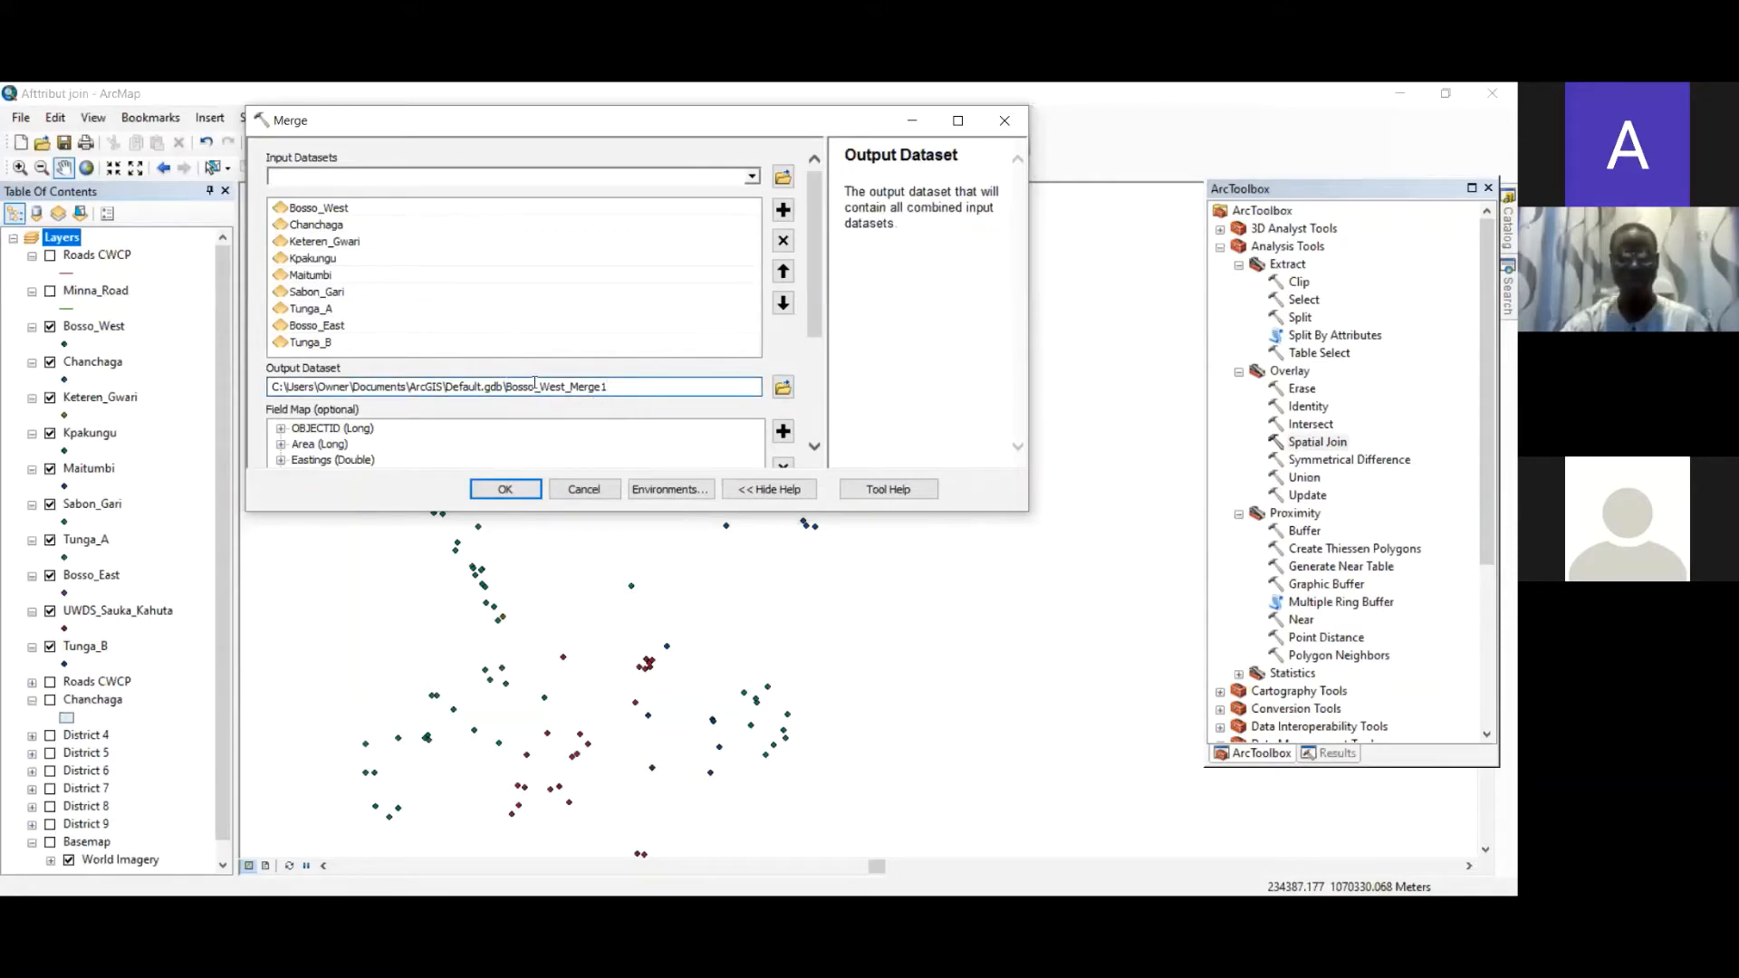
left_click_drag(526, 387, 502, 387)
type("Minn")
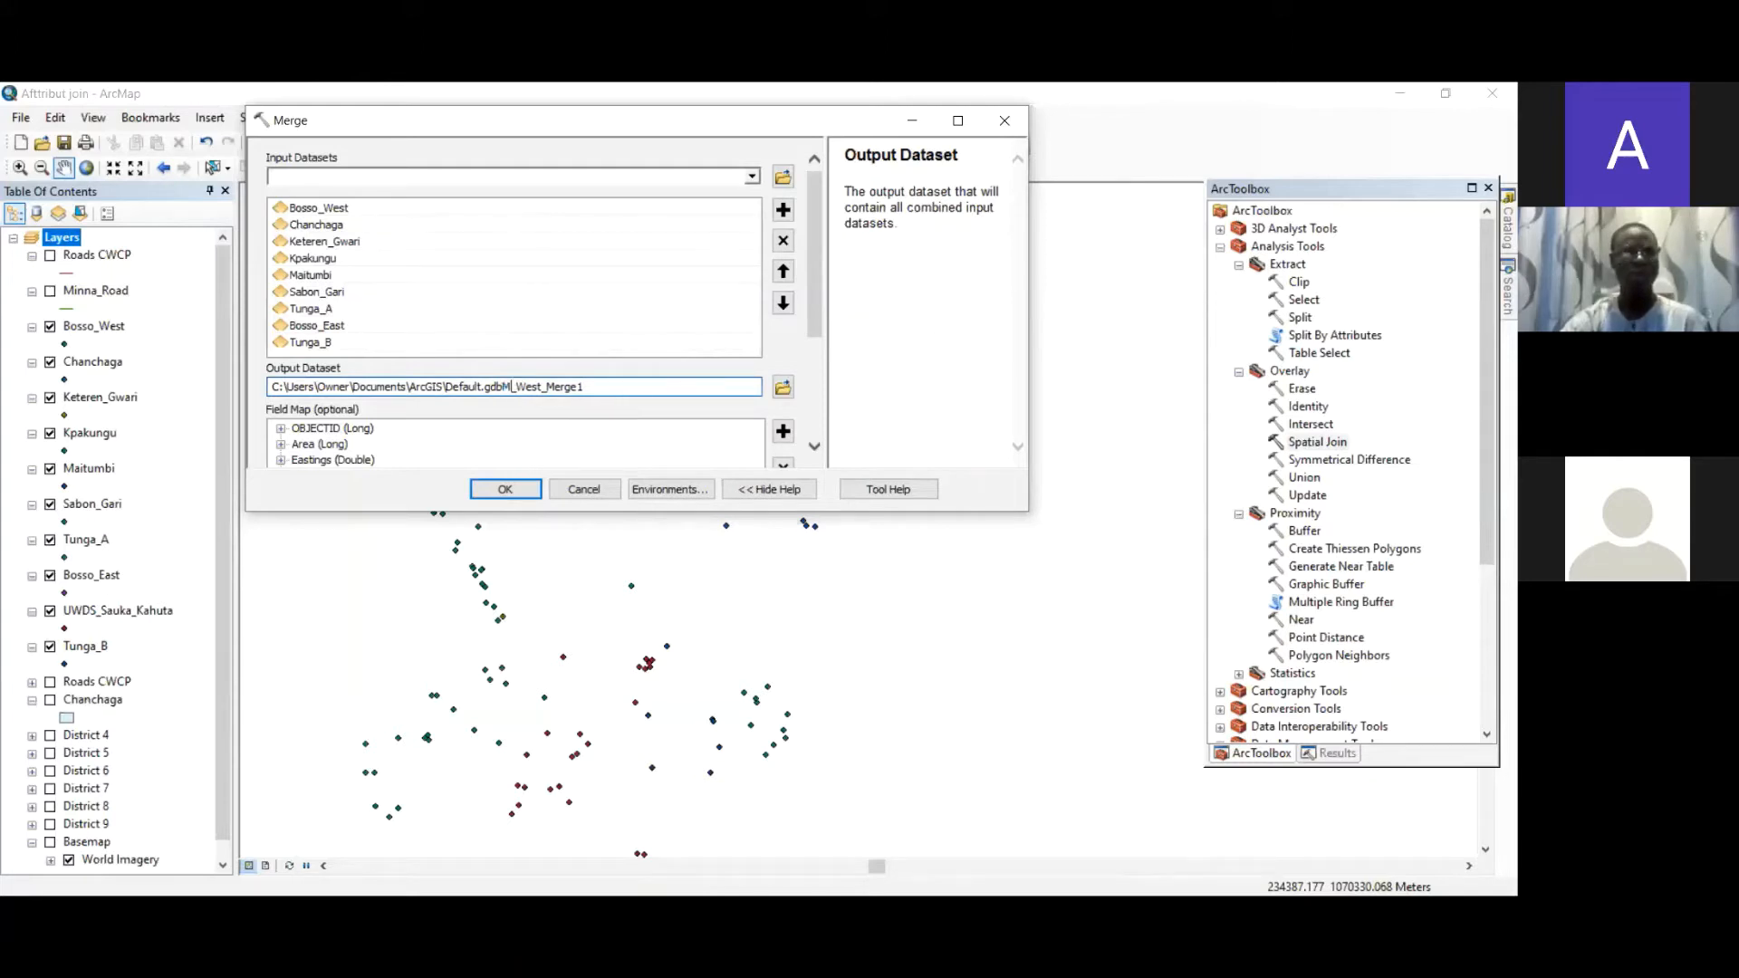
type("a")
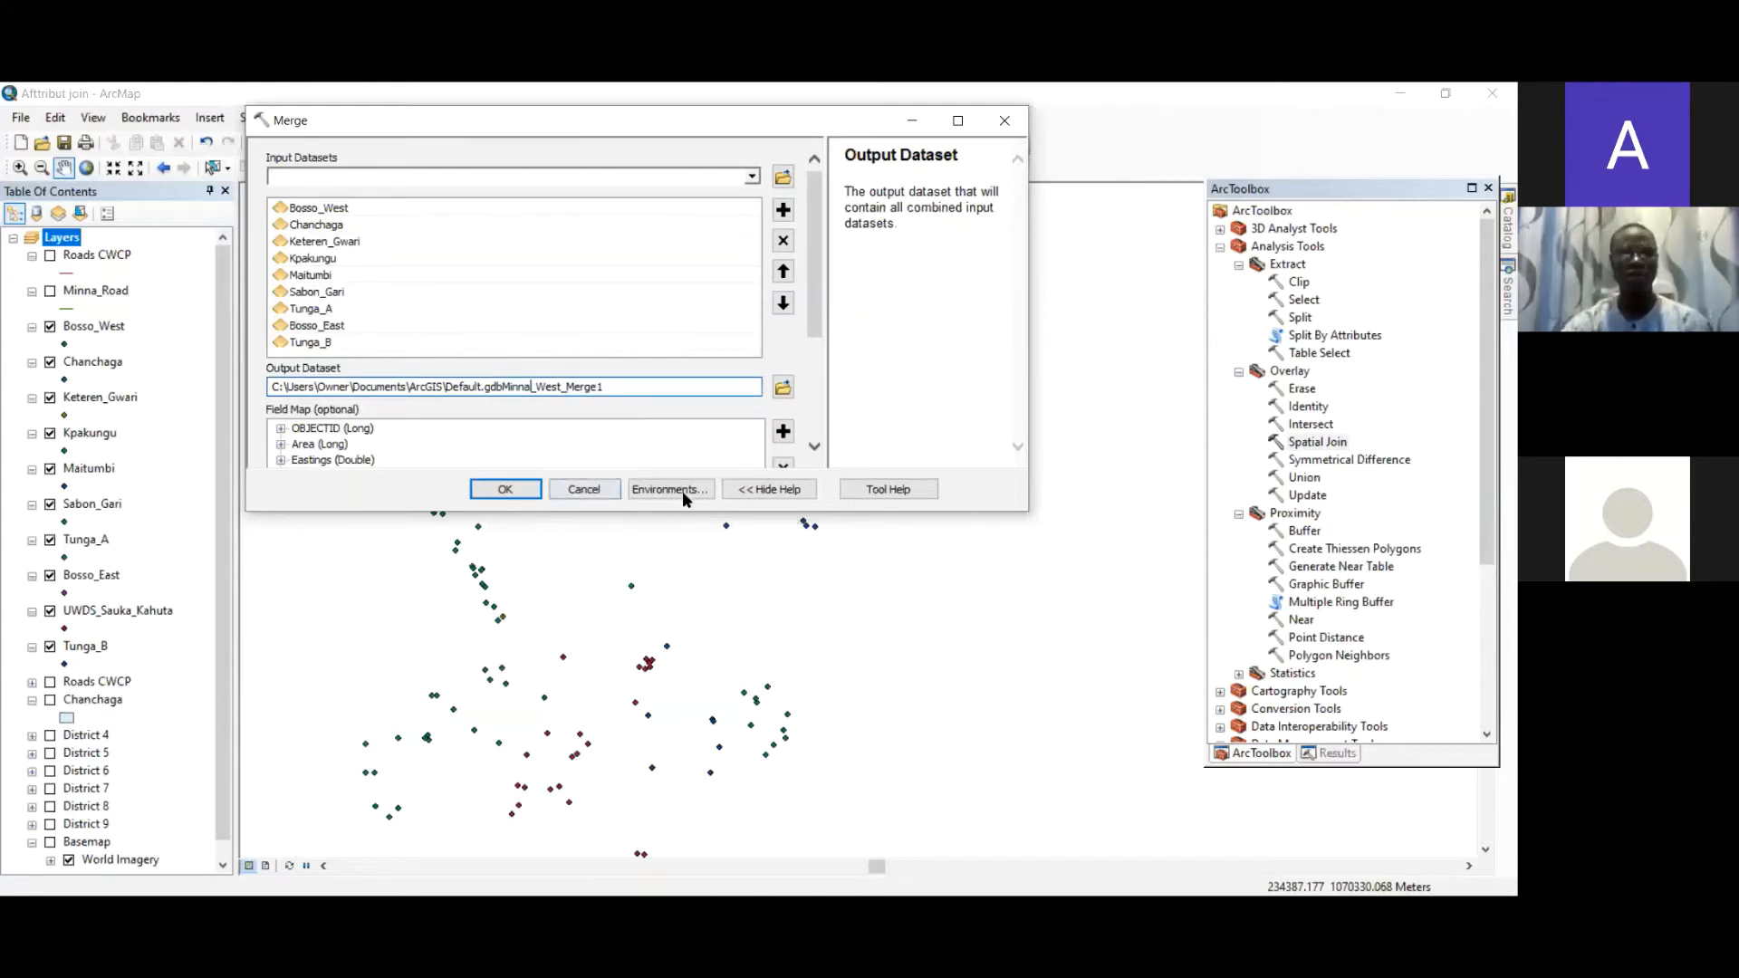
key("Delete")
key("Delete")
key("Delete")
key("Delete")
key("Delete")
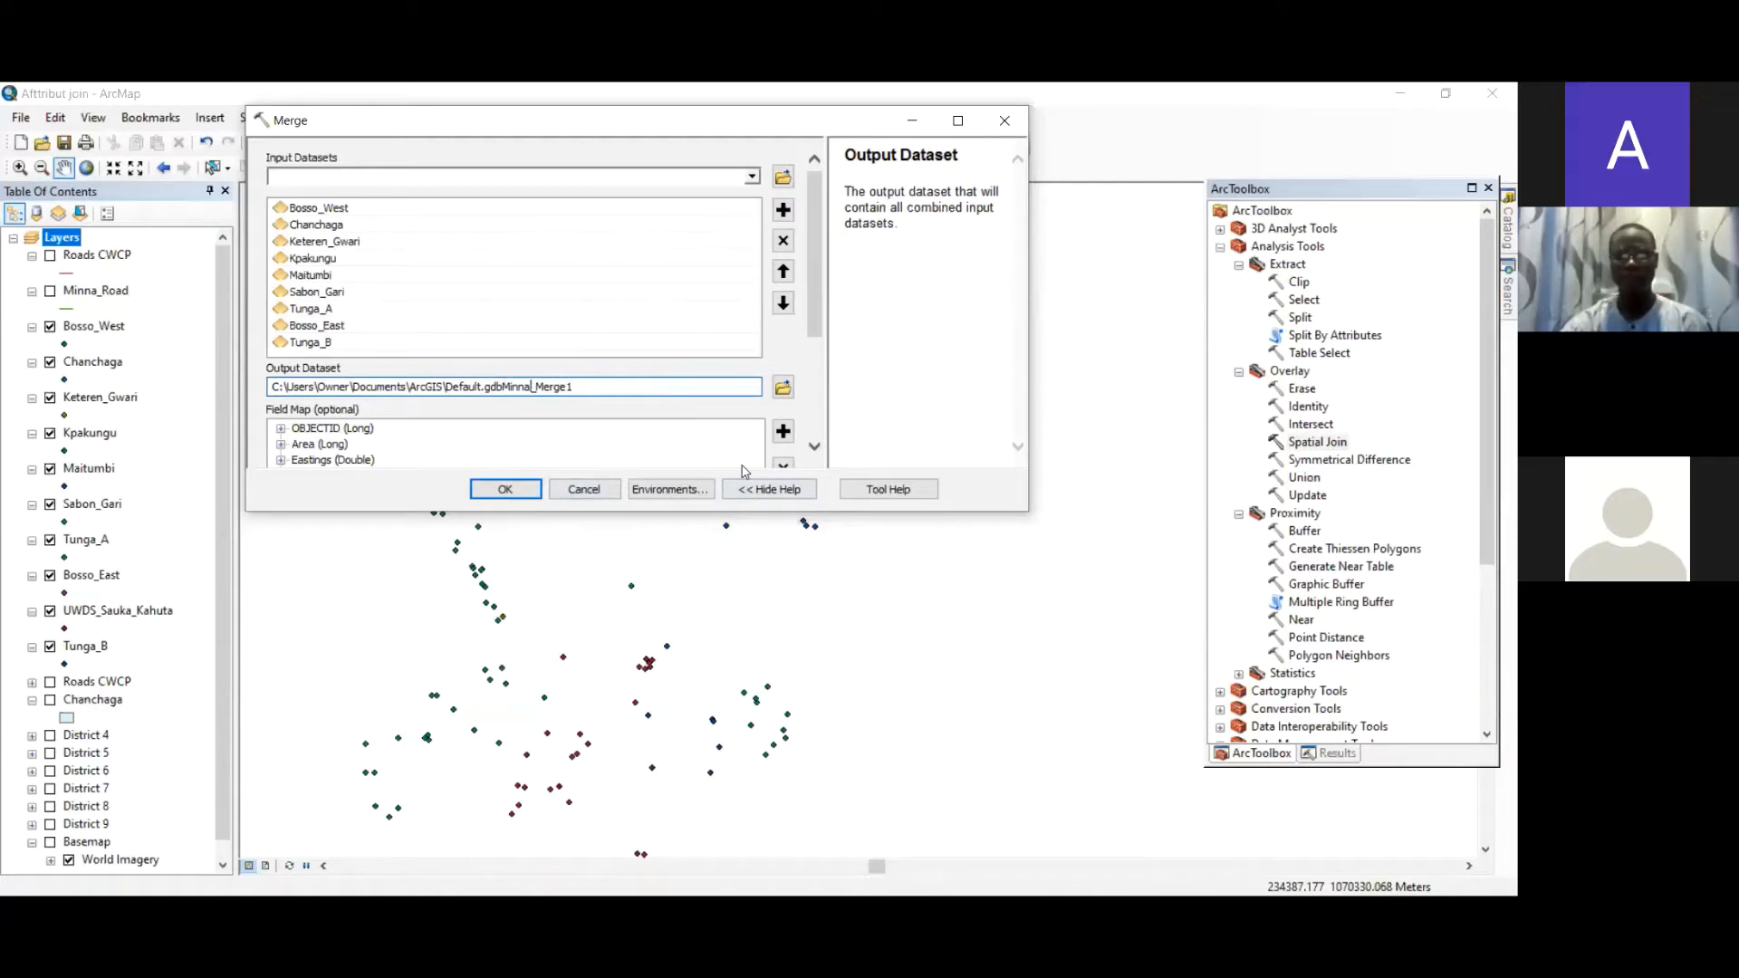
left_click(538, 490)
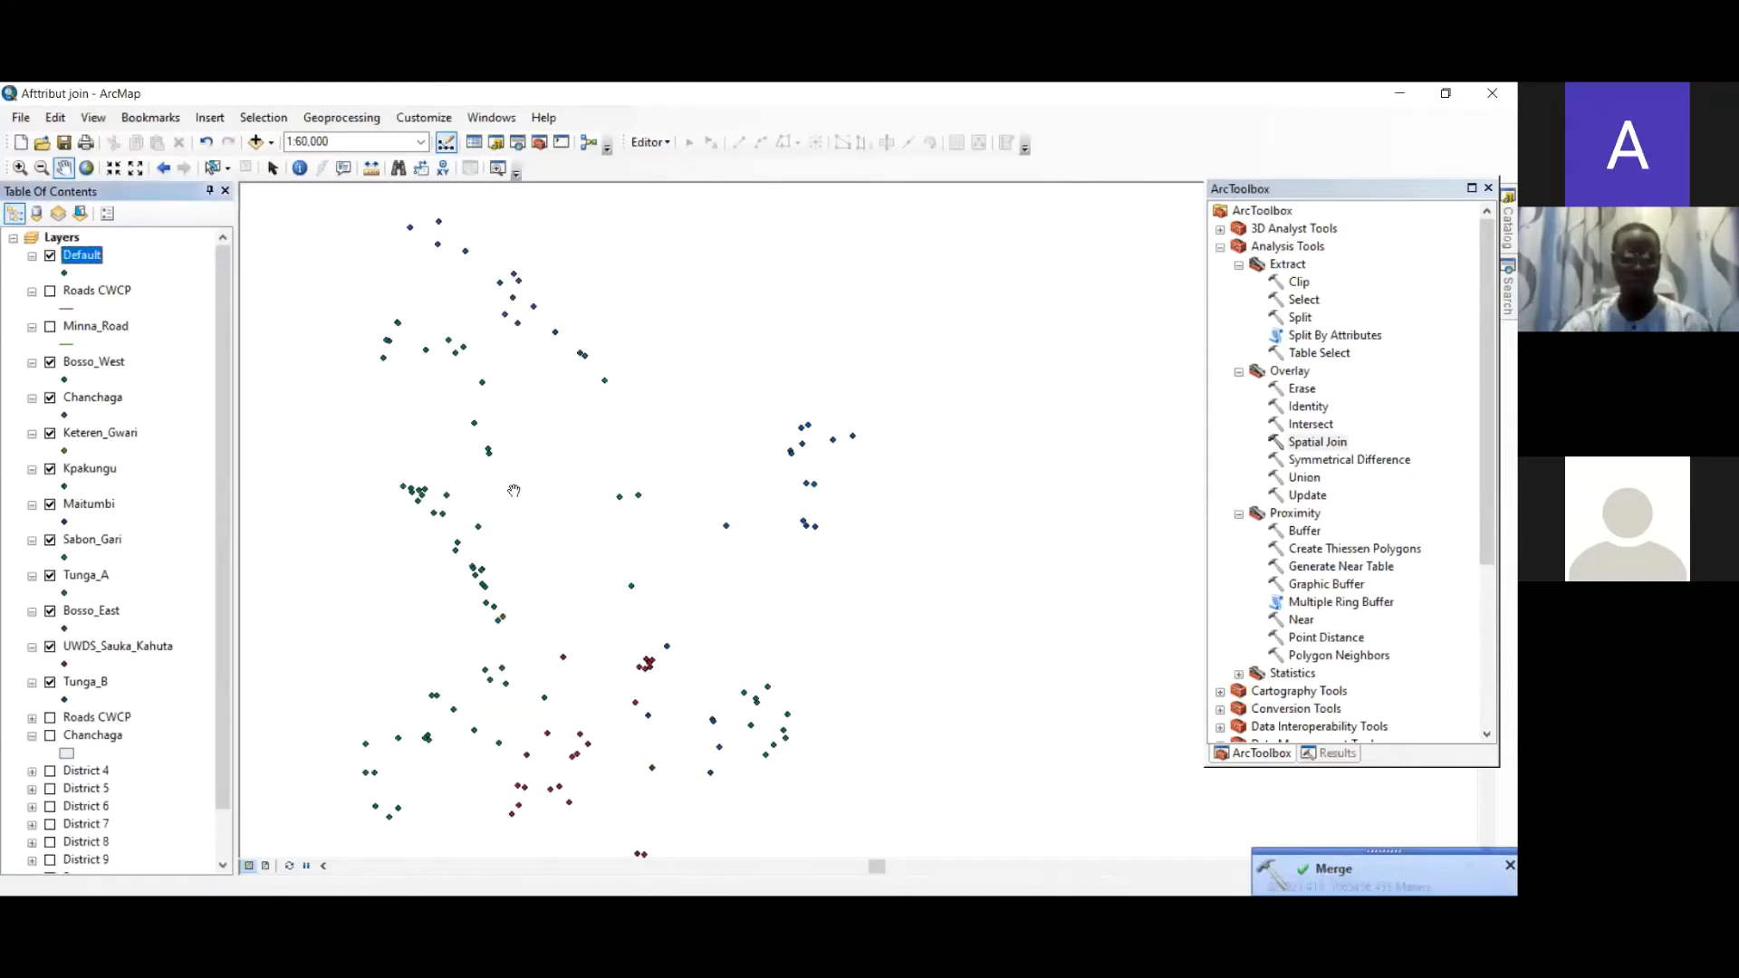
- Hide the Bosso_West, Chanchaga, Keteren_Gwari, Kpakungu and Maitumbi point layers on the map
left_click(51, 363)
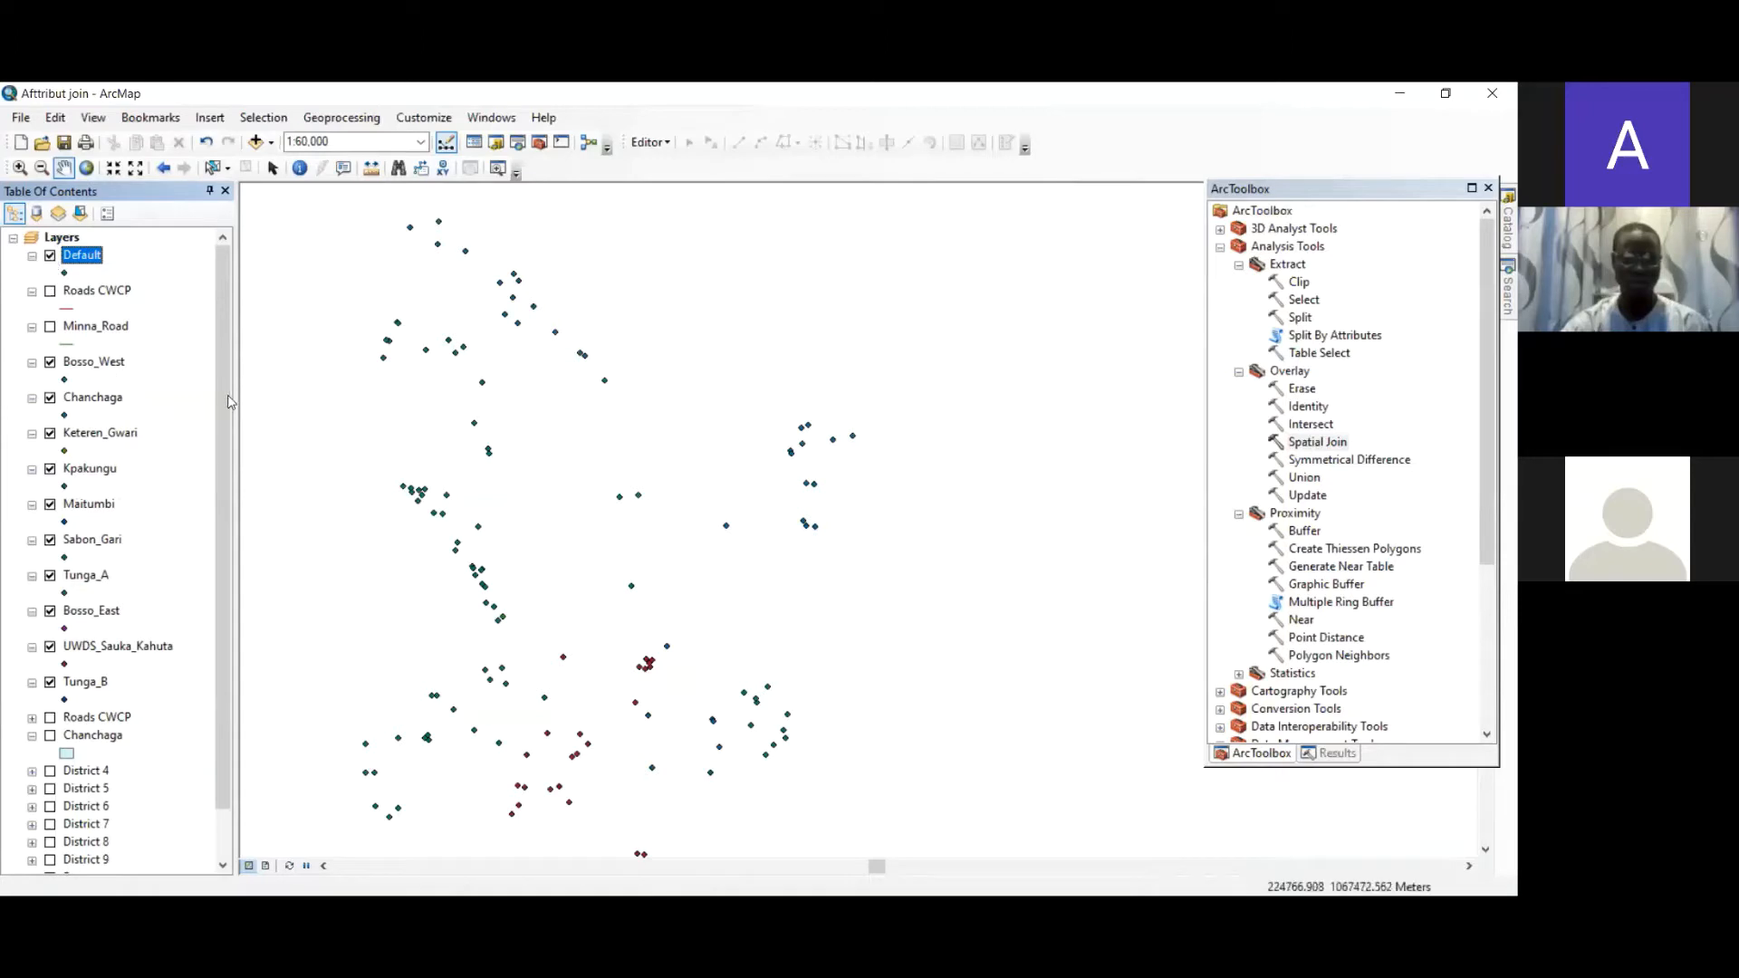
left_click(50, 362)
left_click(50, 364)
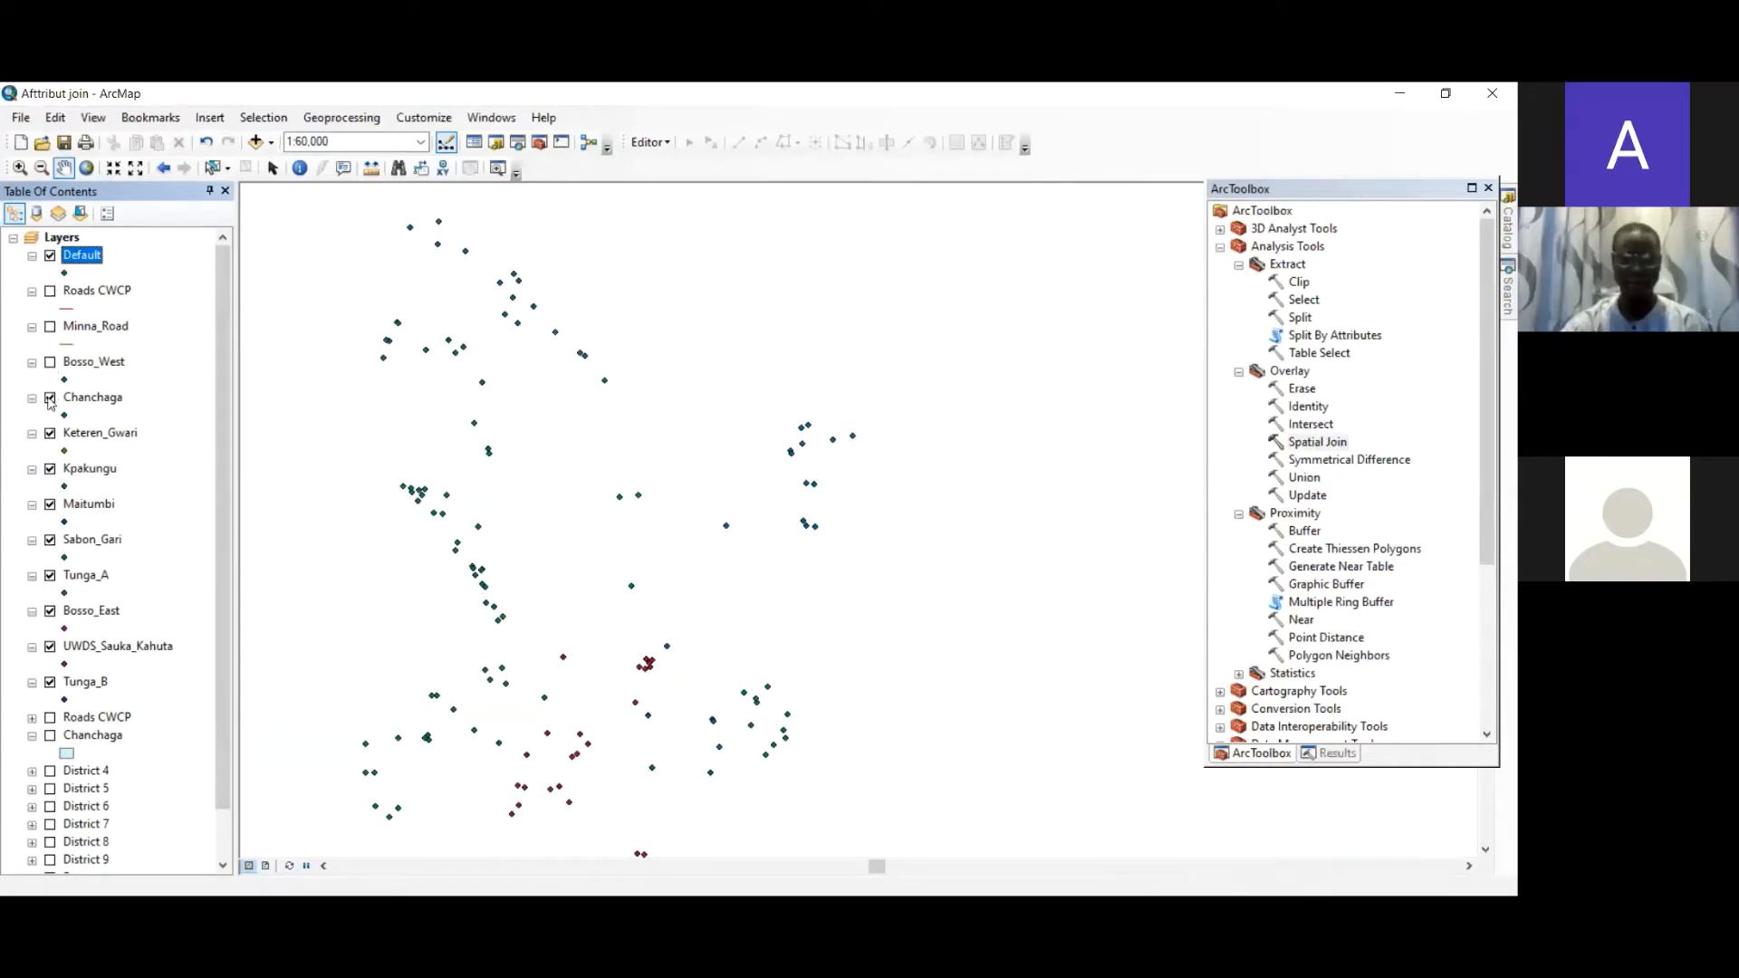
left_click(50, 399)
left_click(49, 433)
- Collapse the legend entries of the road and neighbourhood layers from Roads CWCP to UWDS_Sauka_Kahuta
left_click(31, 507)
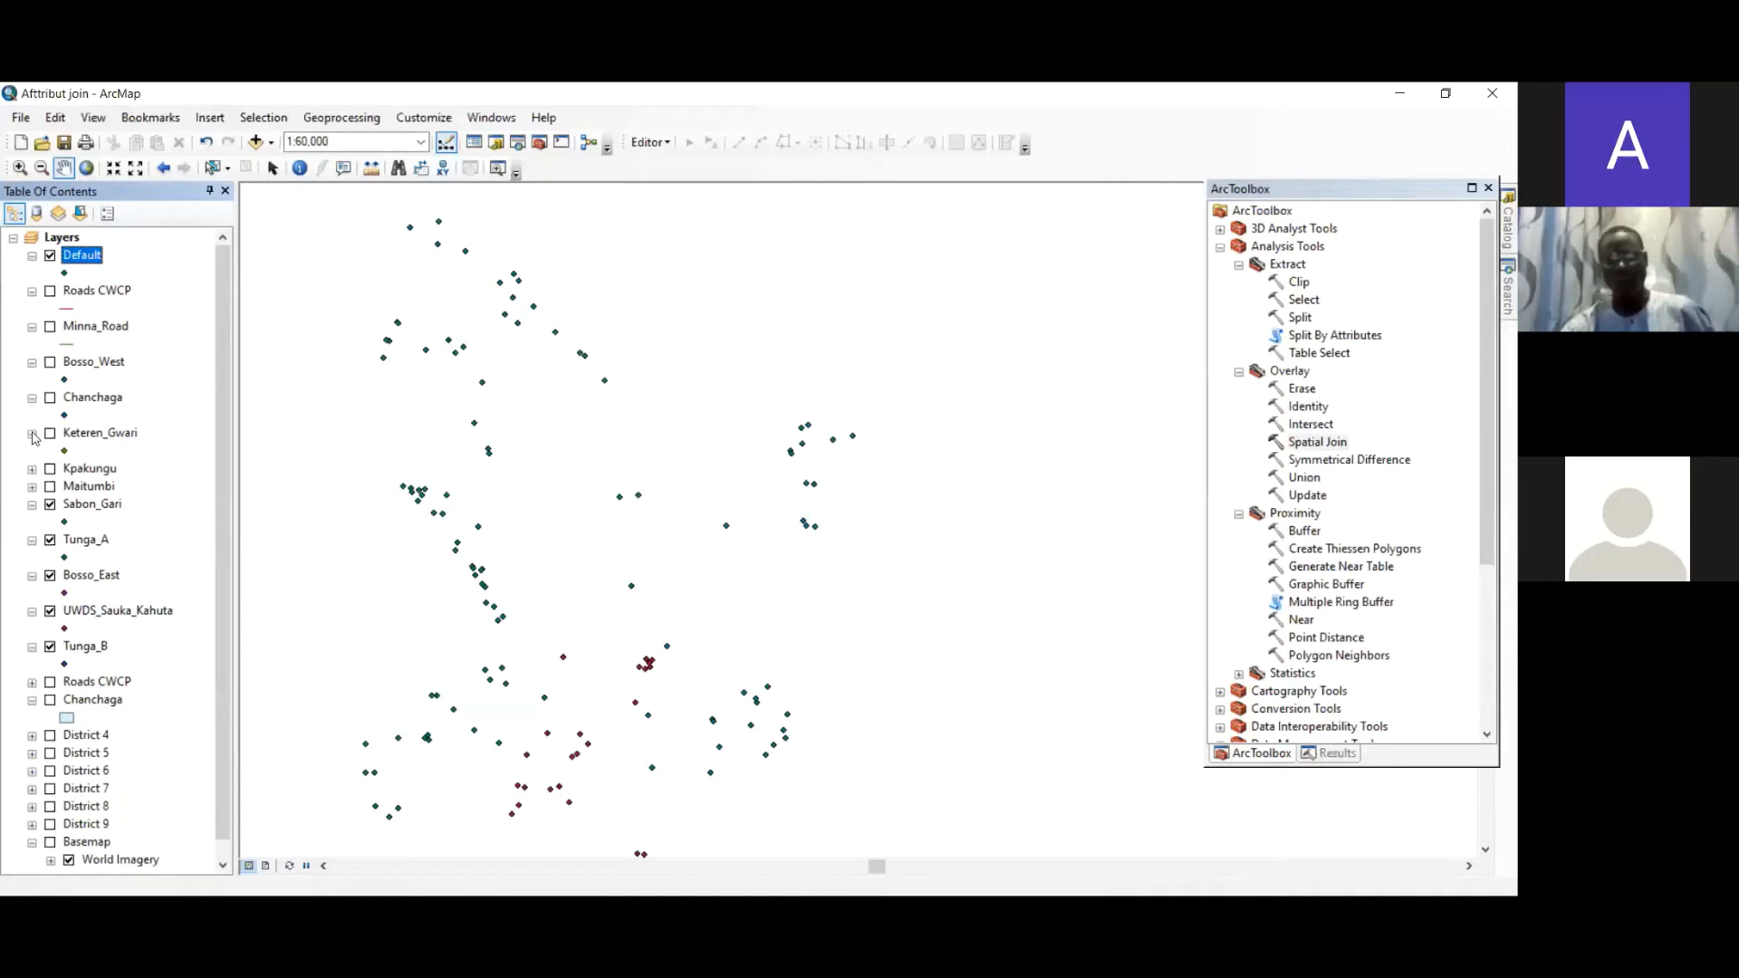
left_click(31, 432)
left_click(32, 397)
left_click(32, 363)
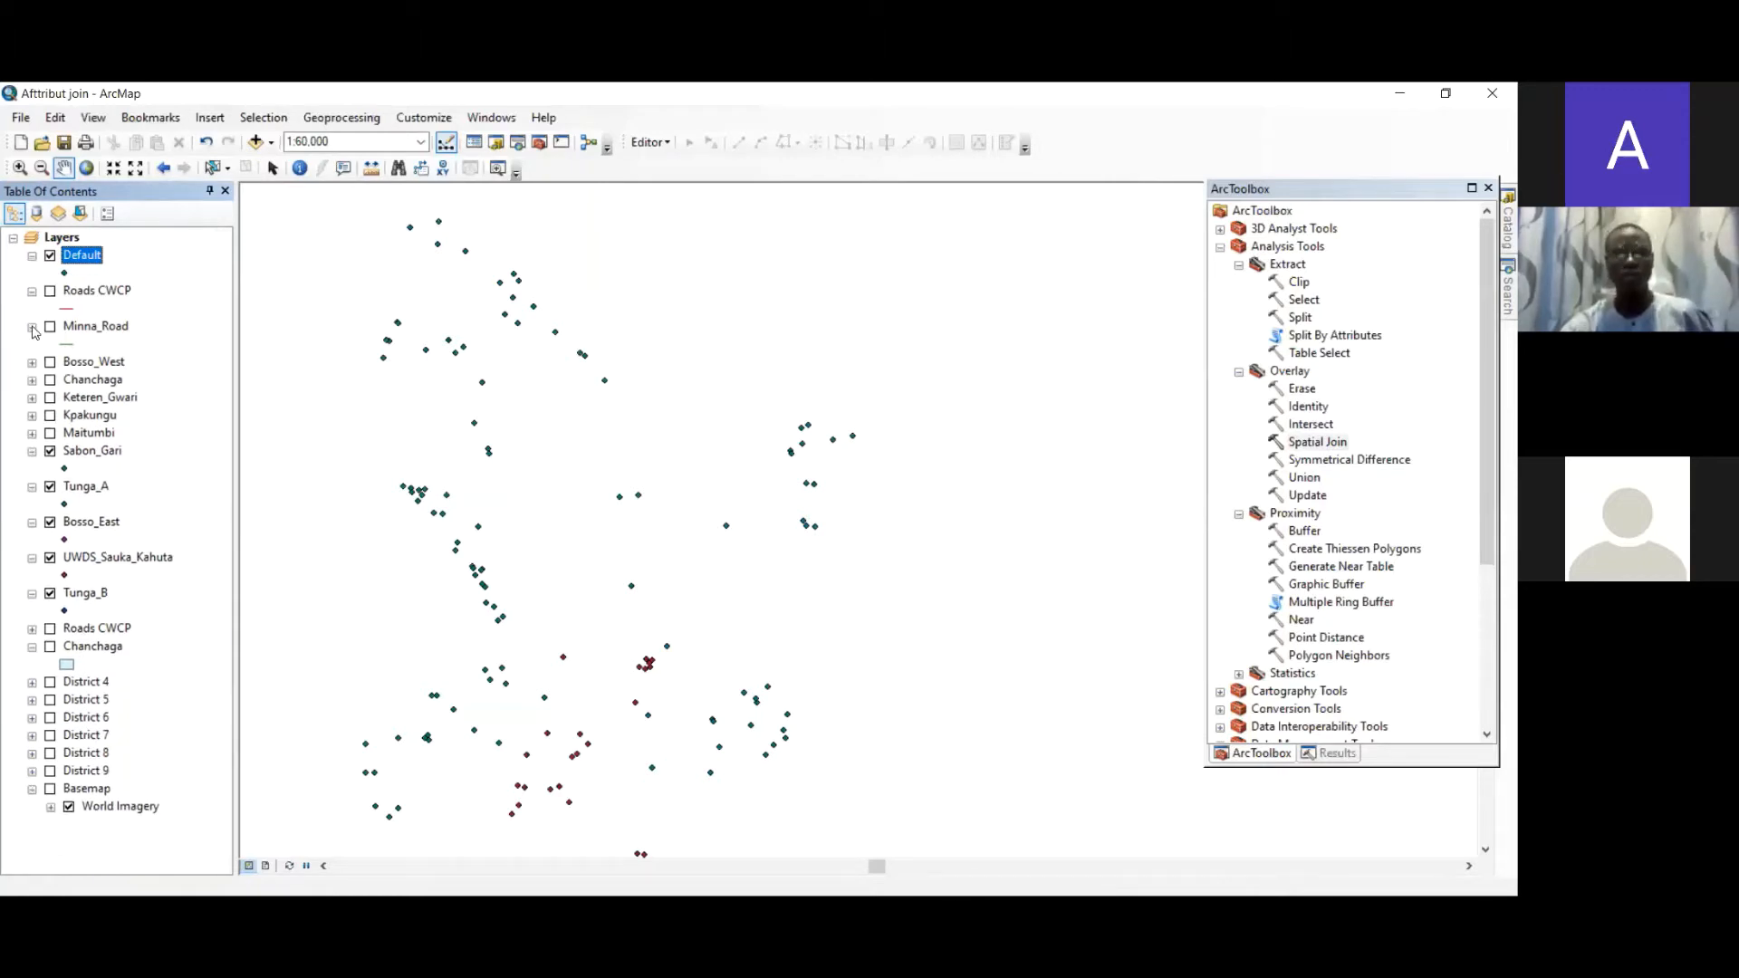
left_click(32, 327)
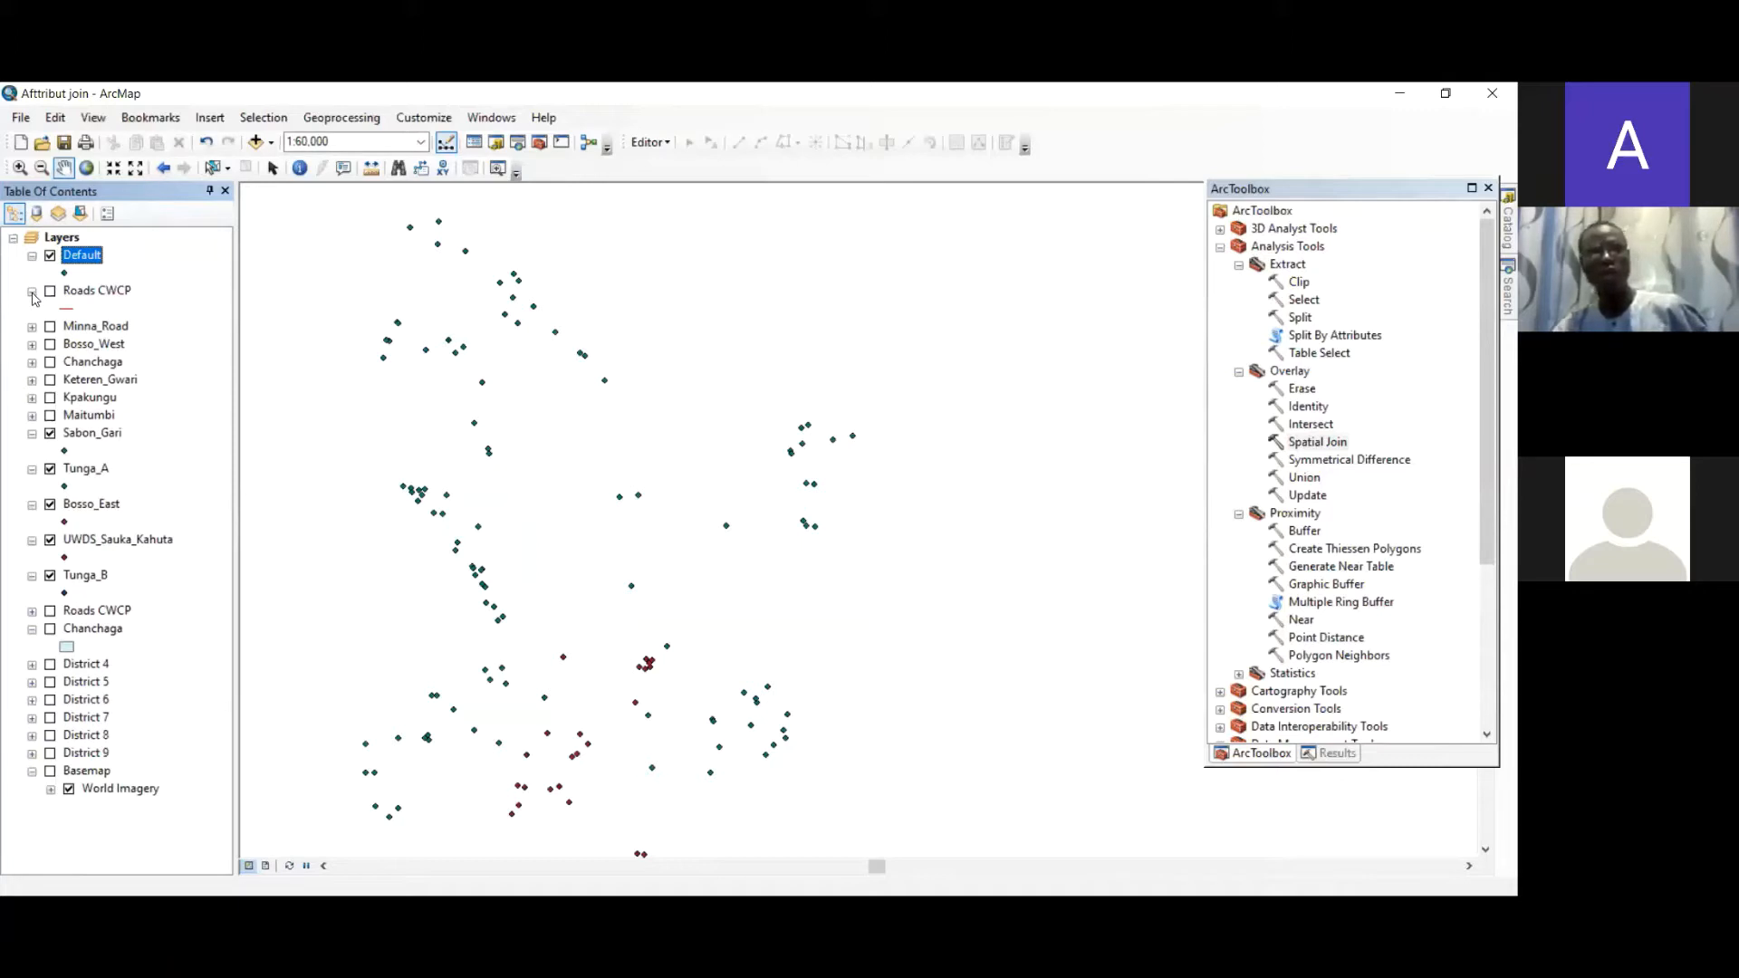
left_click(32, 291)
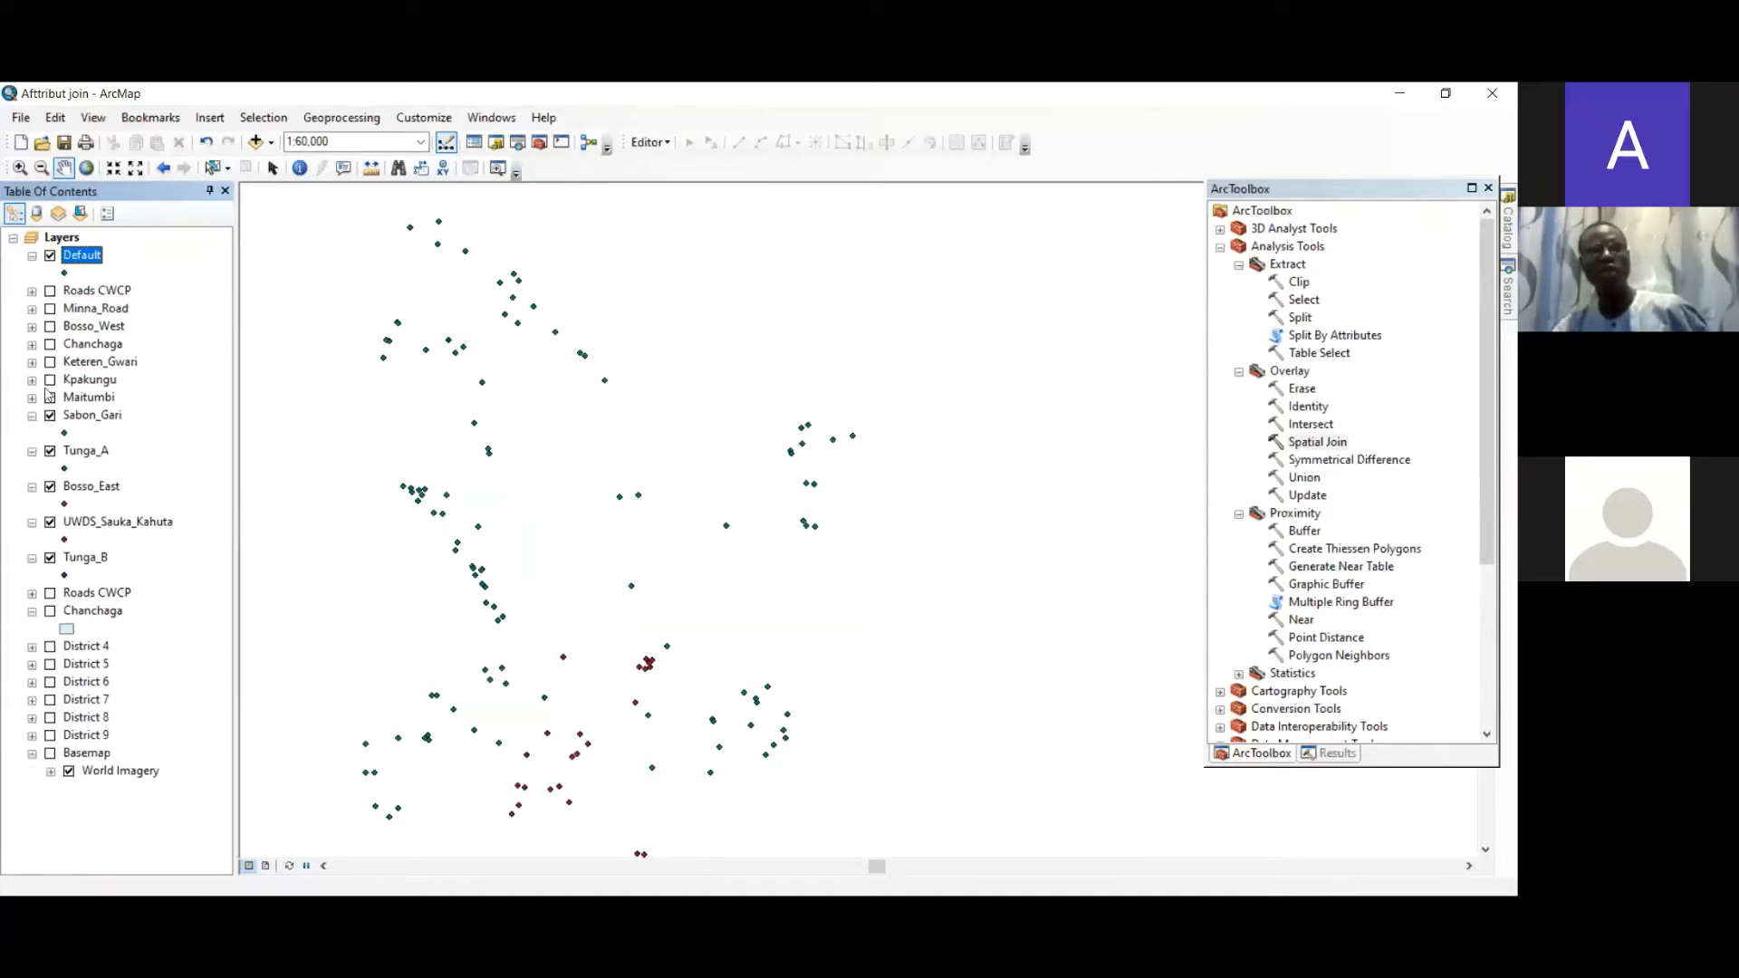
left_click(32, 417)
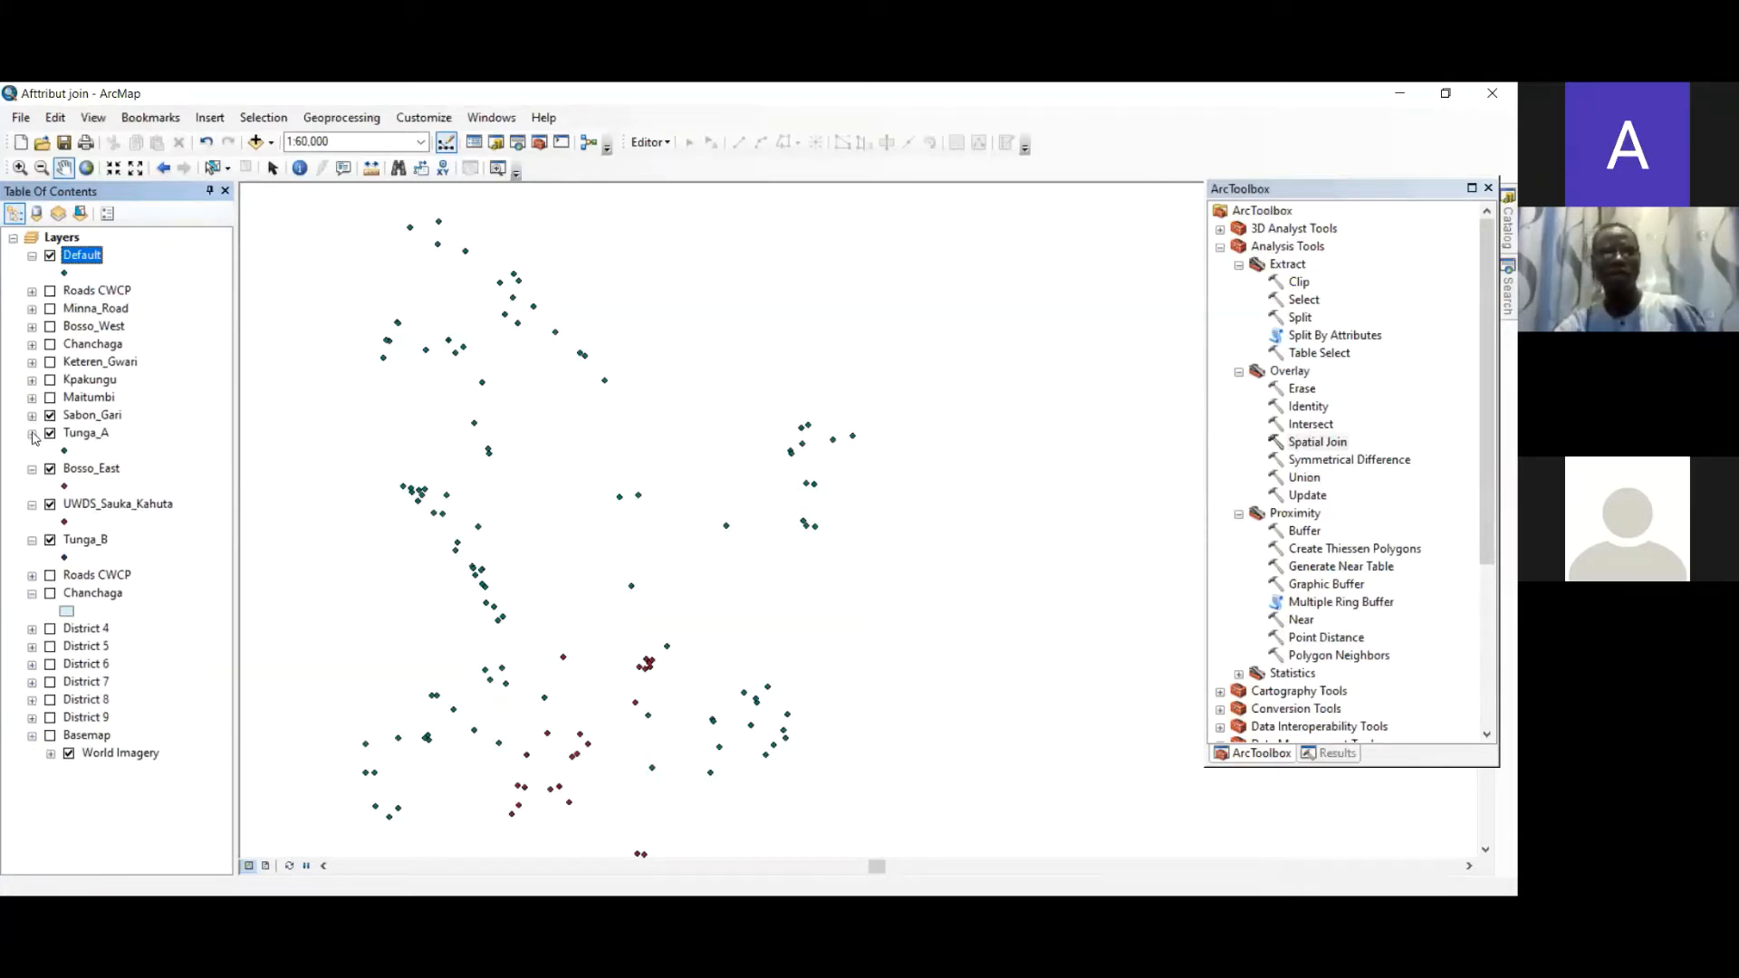
left_click(32, 434)
left_click(32, 451)
left_click(32, 469)
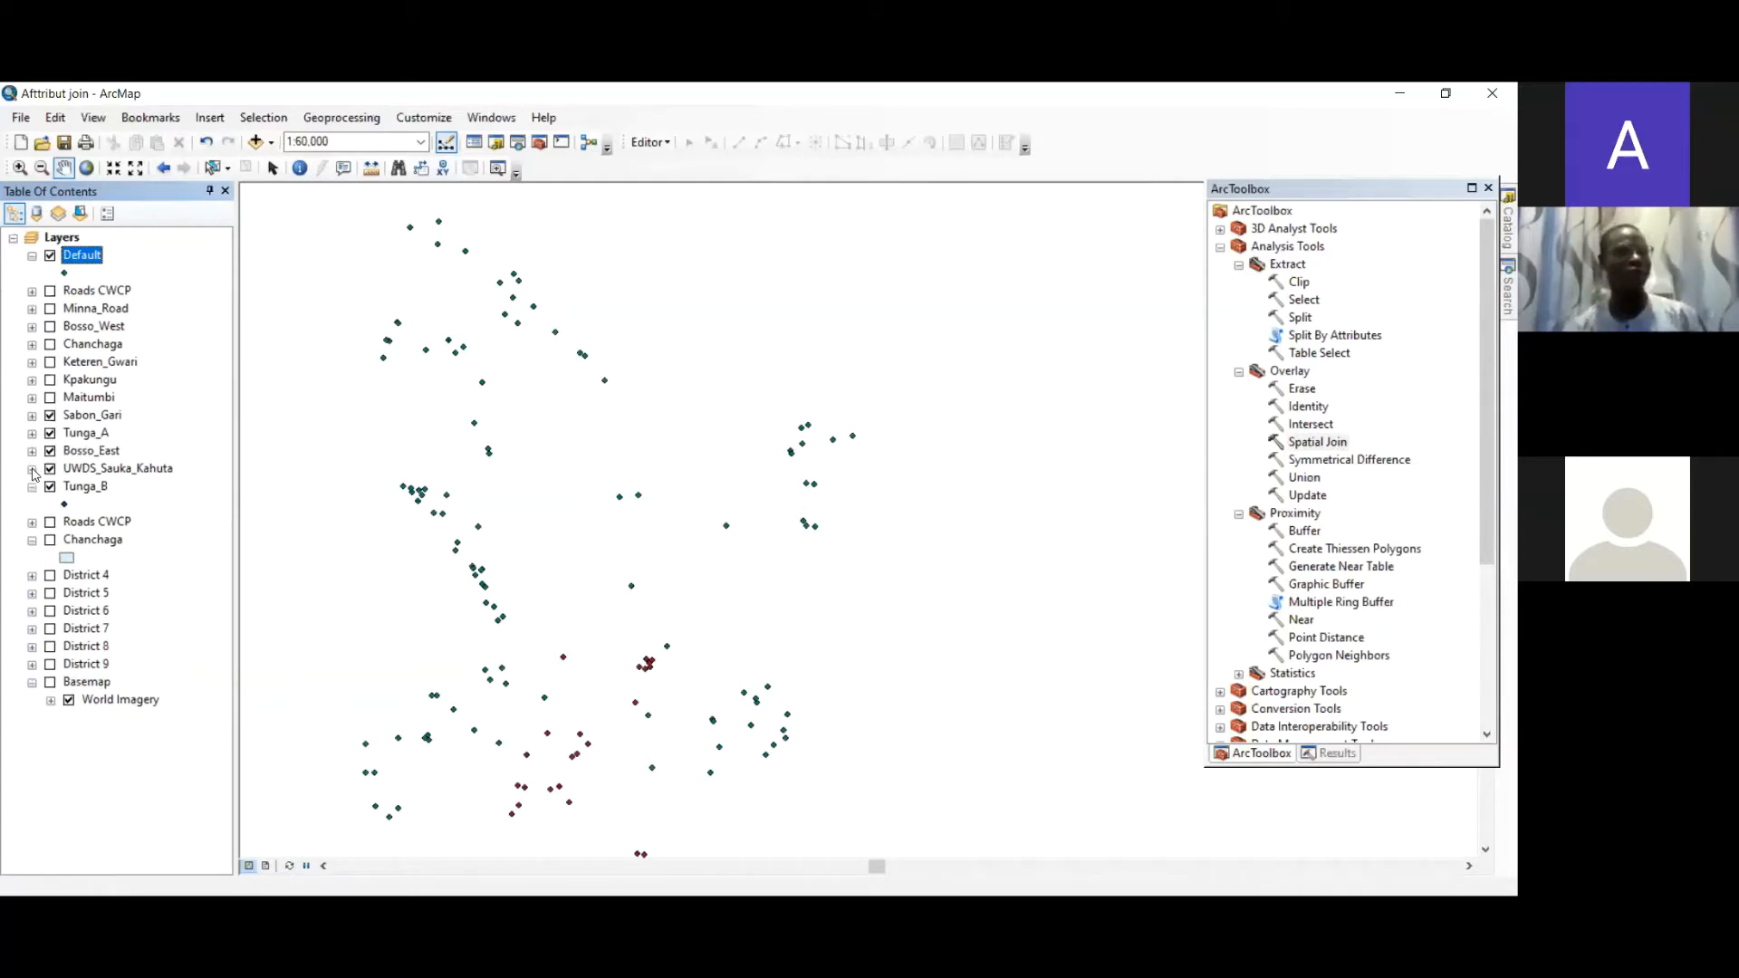
- Hide the Sabon_Gari, Tunga_A, Bosso_East, UWDS_Sauka_Kahuta and Tunga_B layers so only the merged Default layer is displayed
left_click(50, 432)
left_click(50, 451)
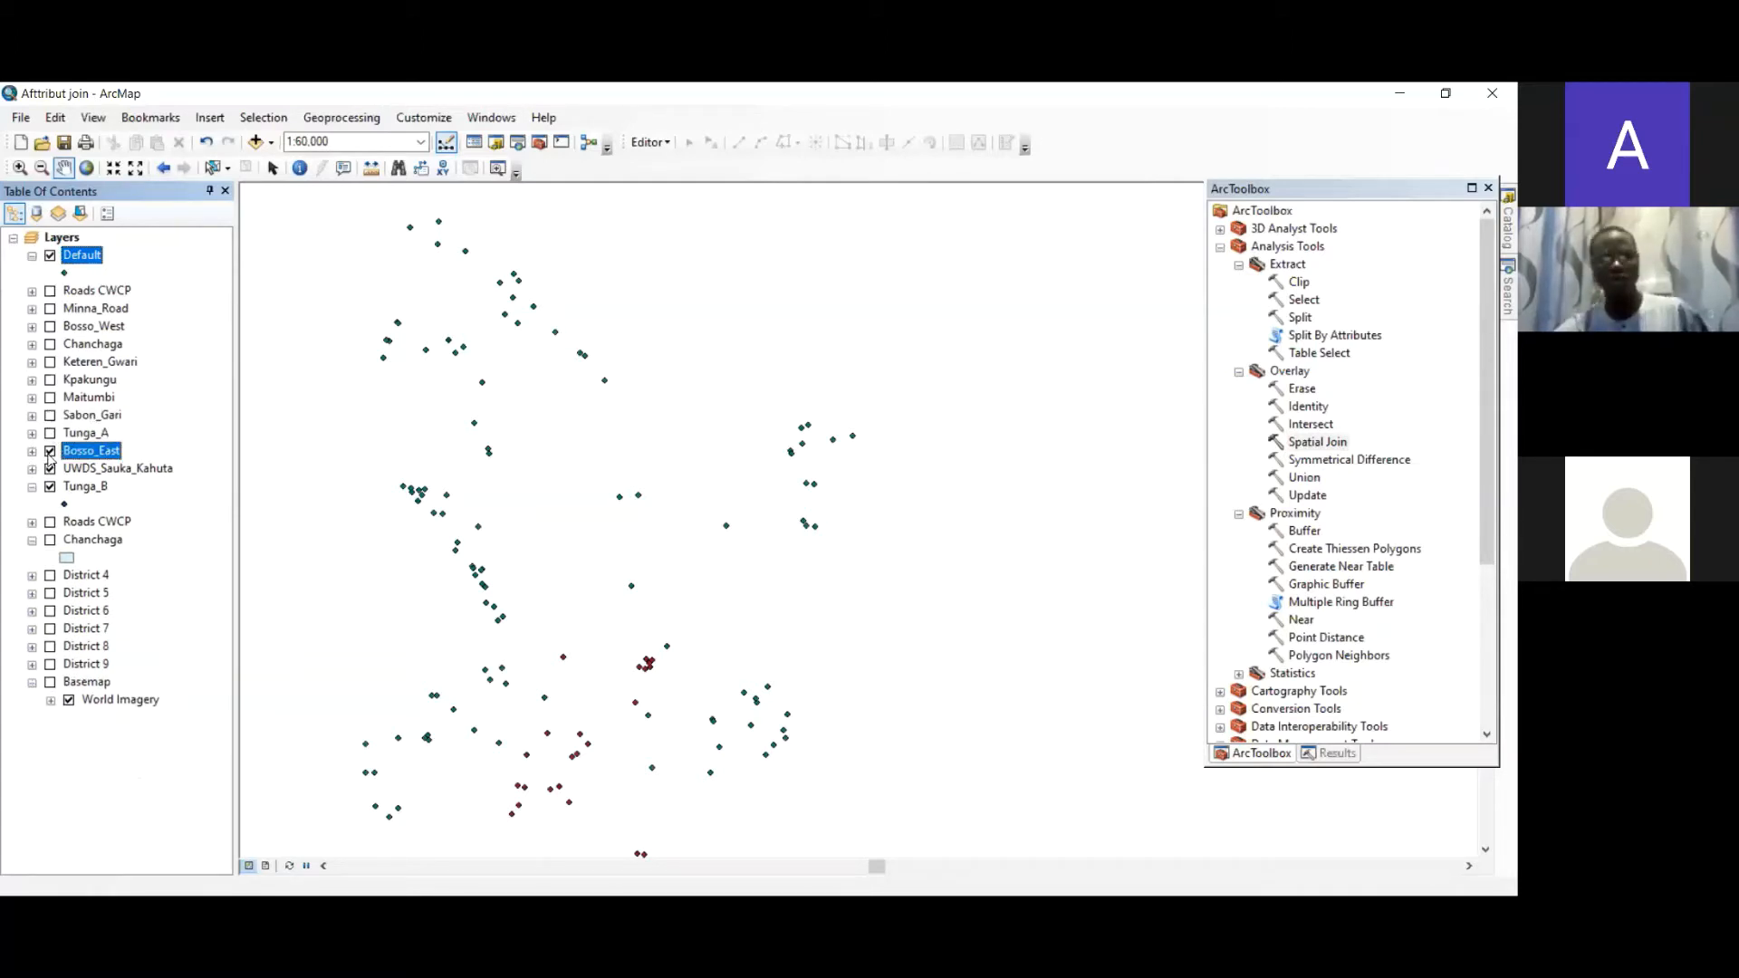
left_click(50, 470)
left_click(50, 486)
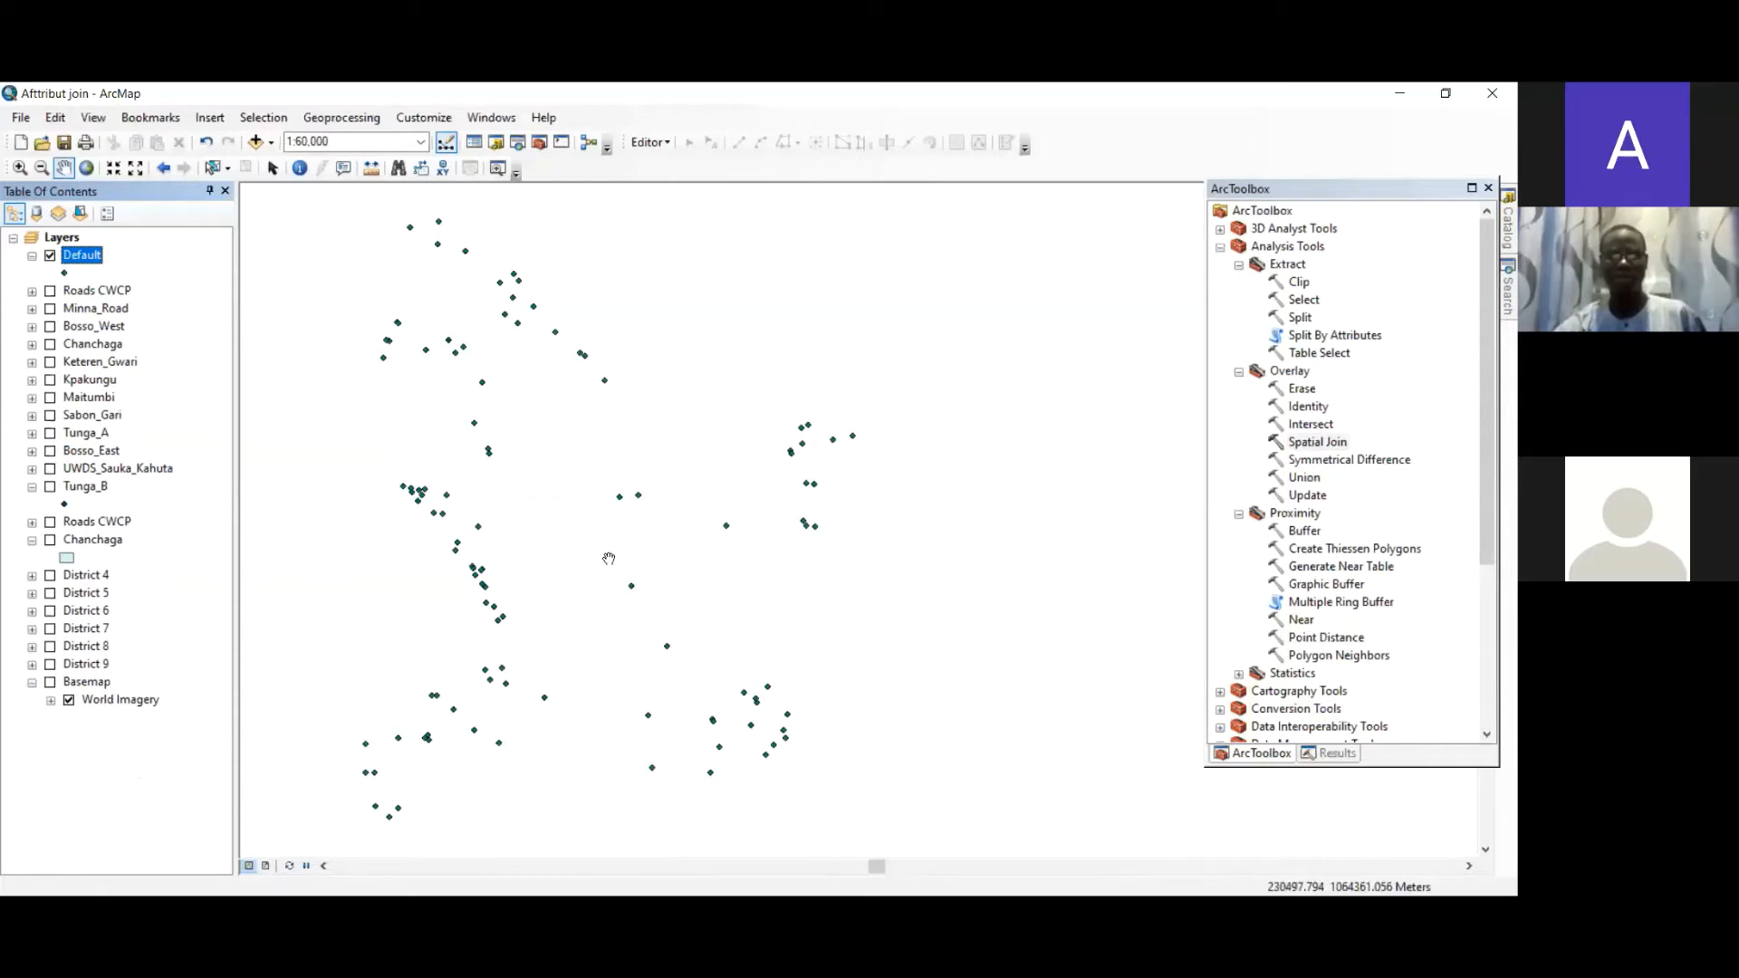
scroll(610, 559, "up", 2)
scroll(611, 559, "down", 2)
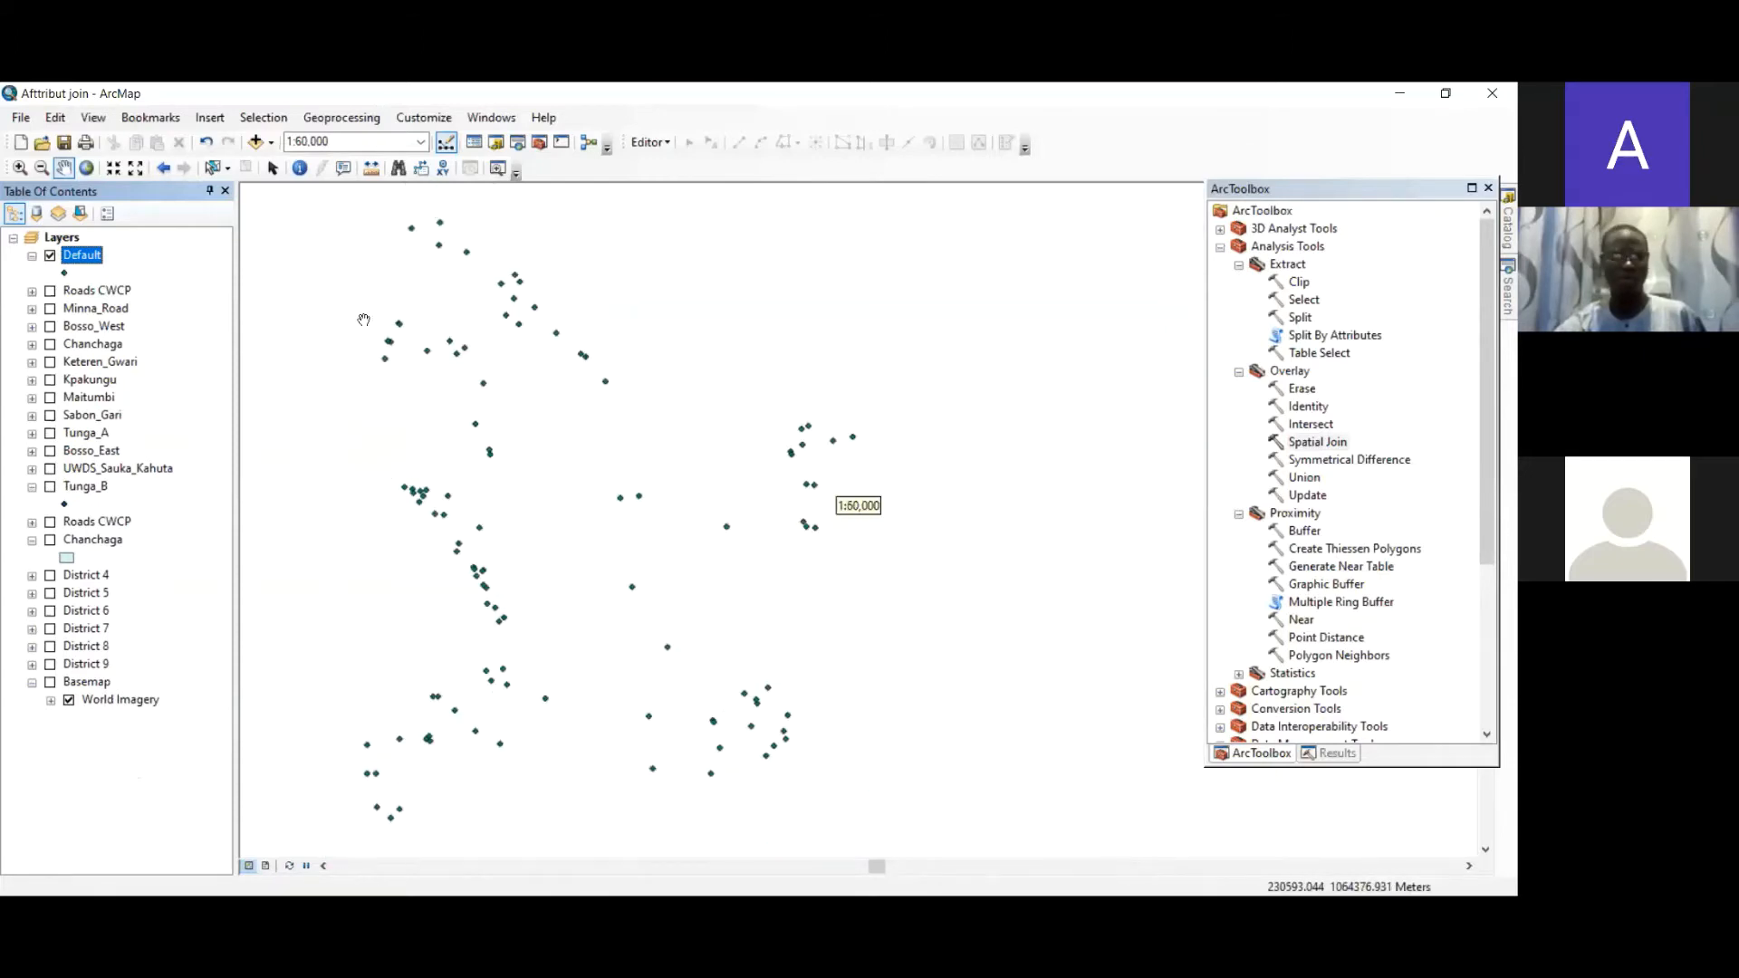
- Rename the Default layer to Minna Merged in its layer properties
right_click(94, 257)
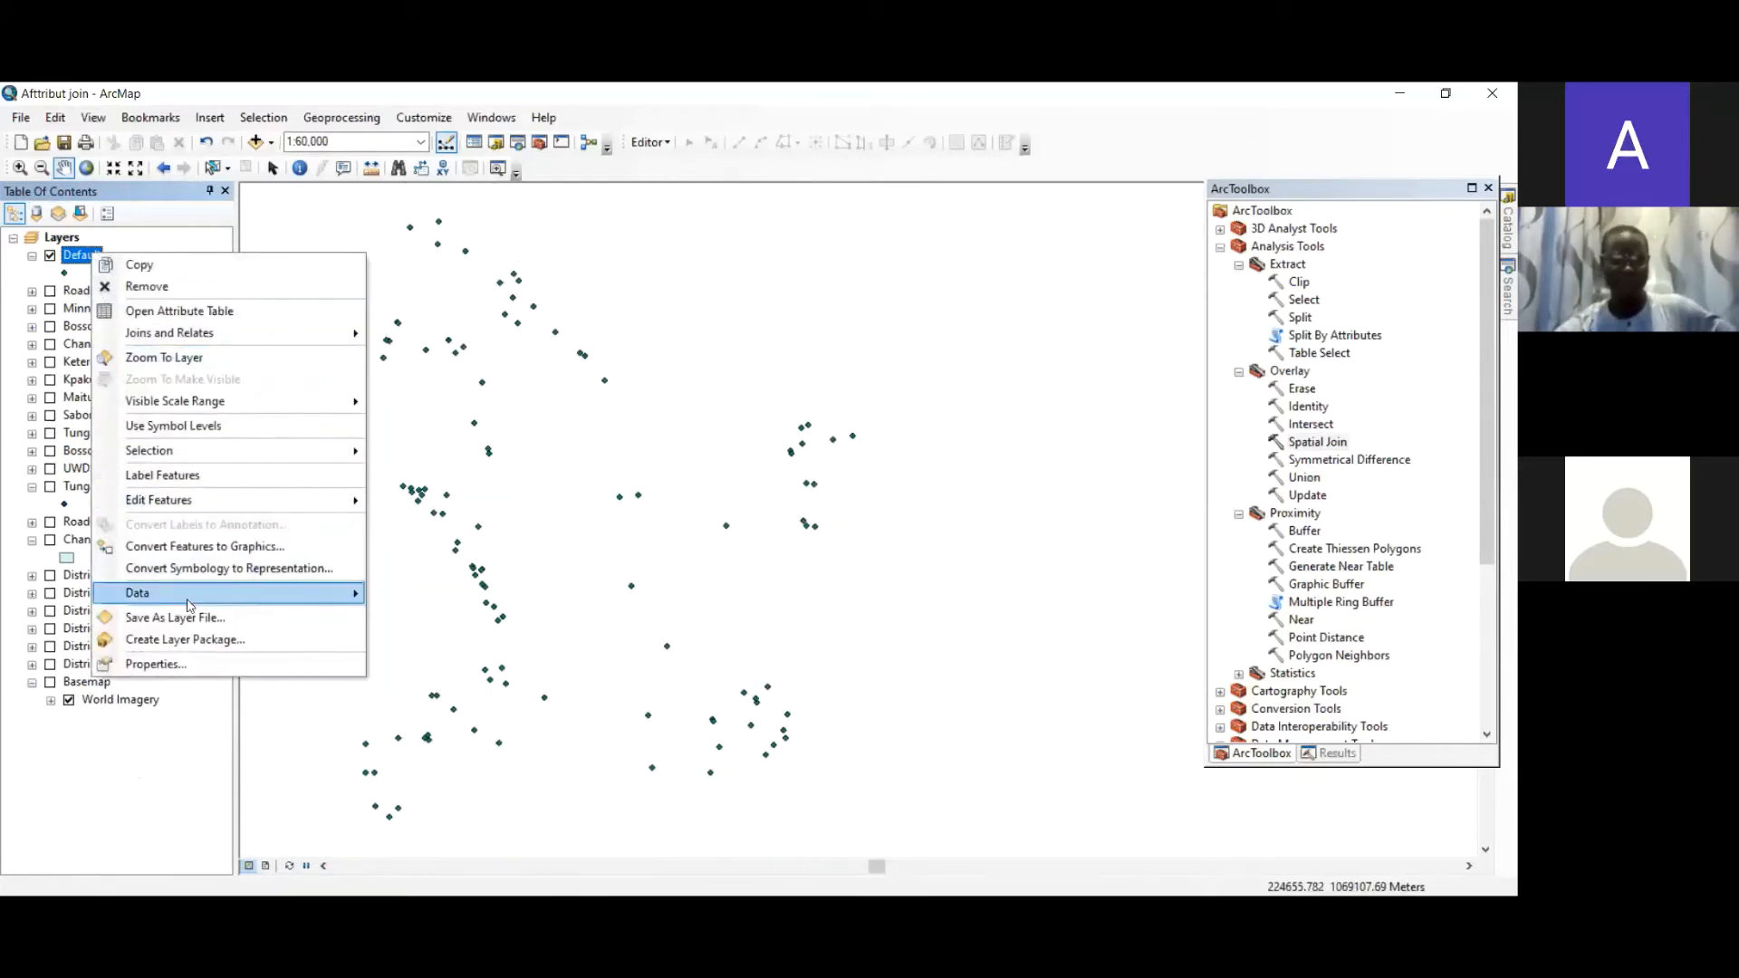
left_click(204, 667)
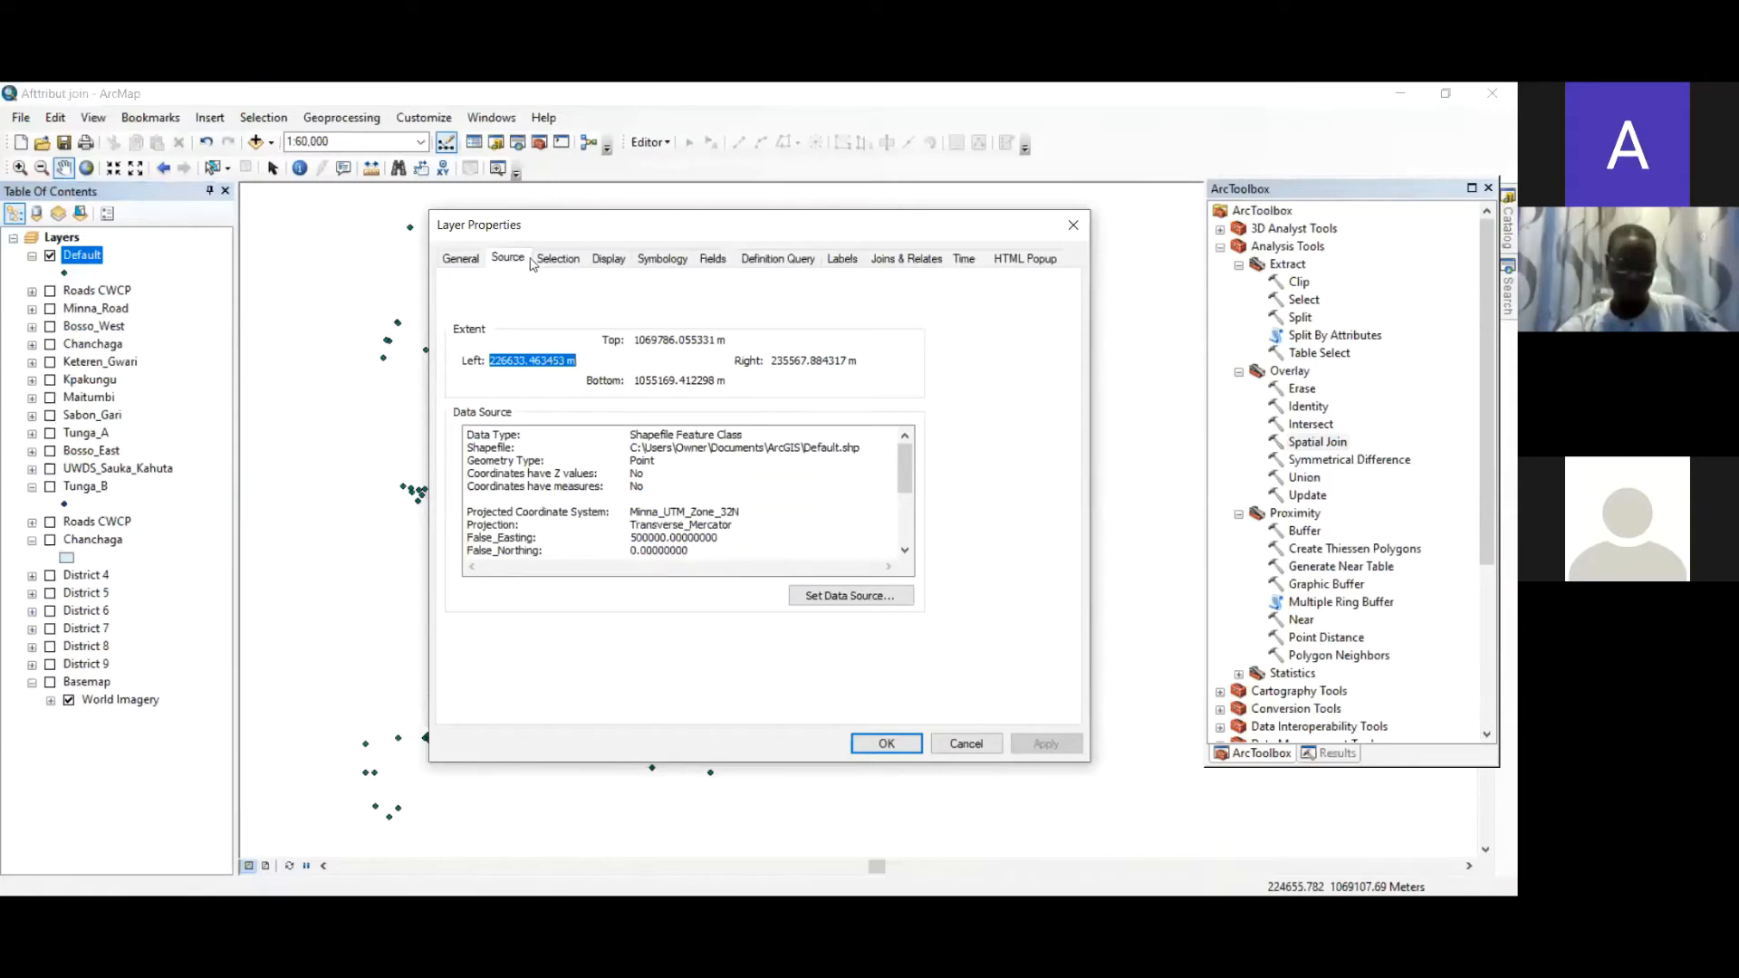
left_click(464, 259)
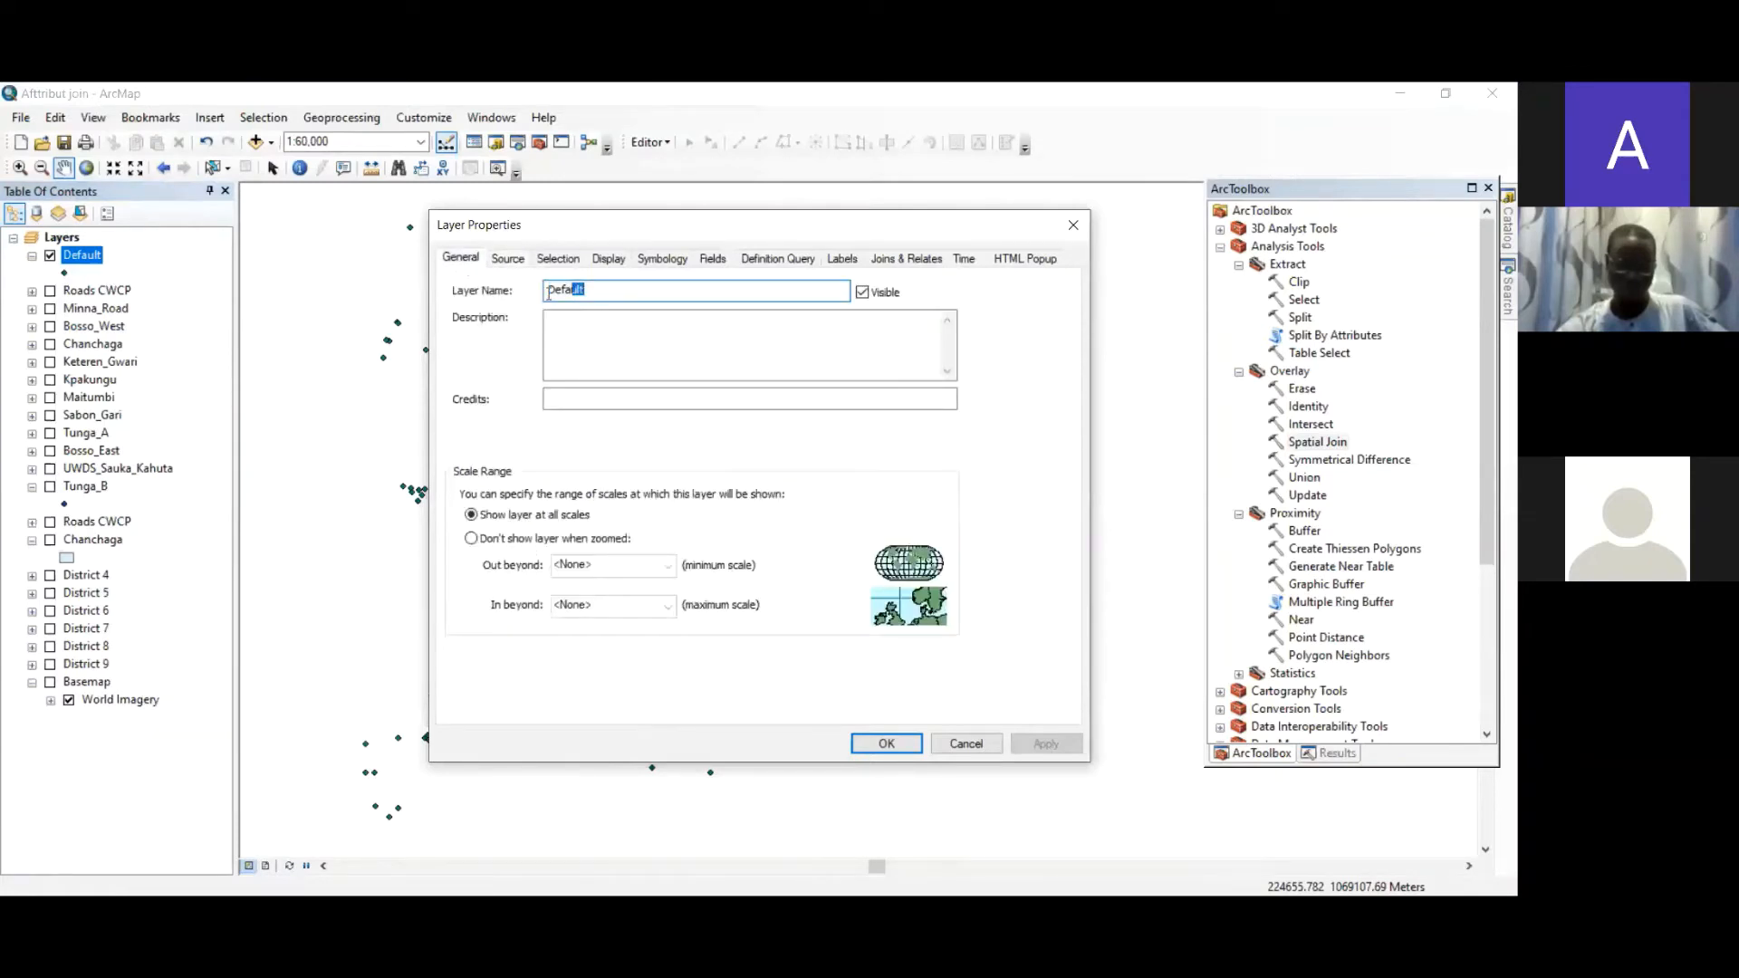
type("Minna Merge")
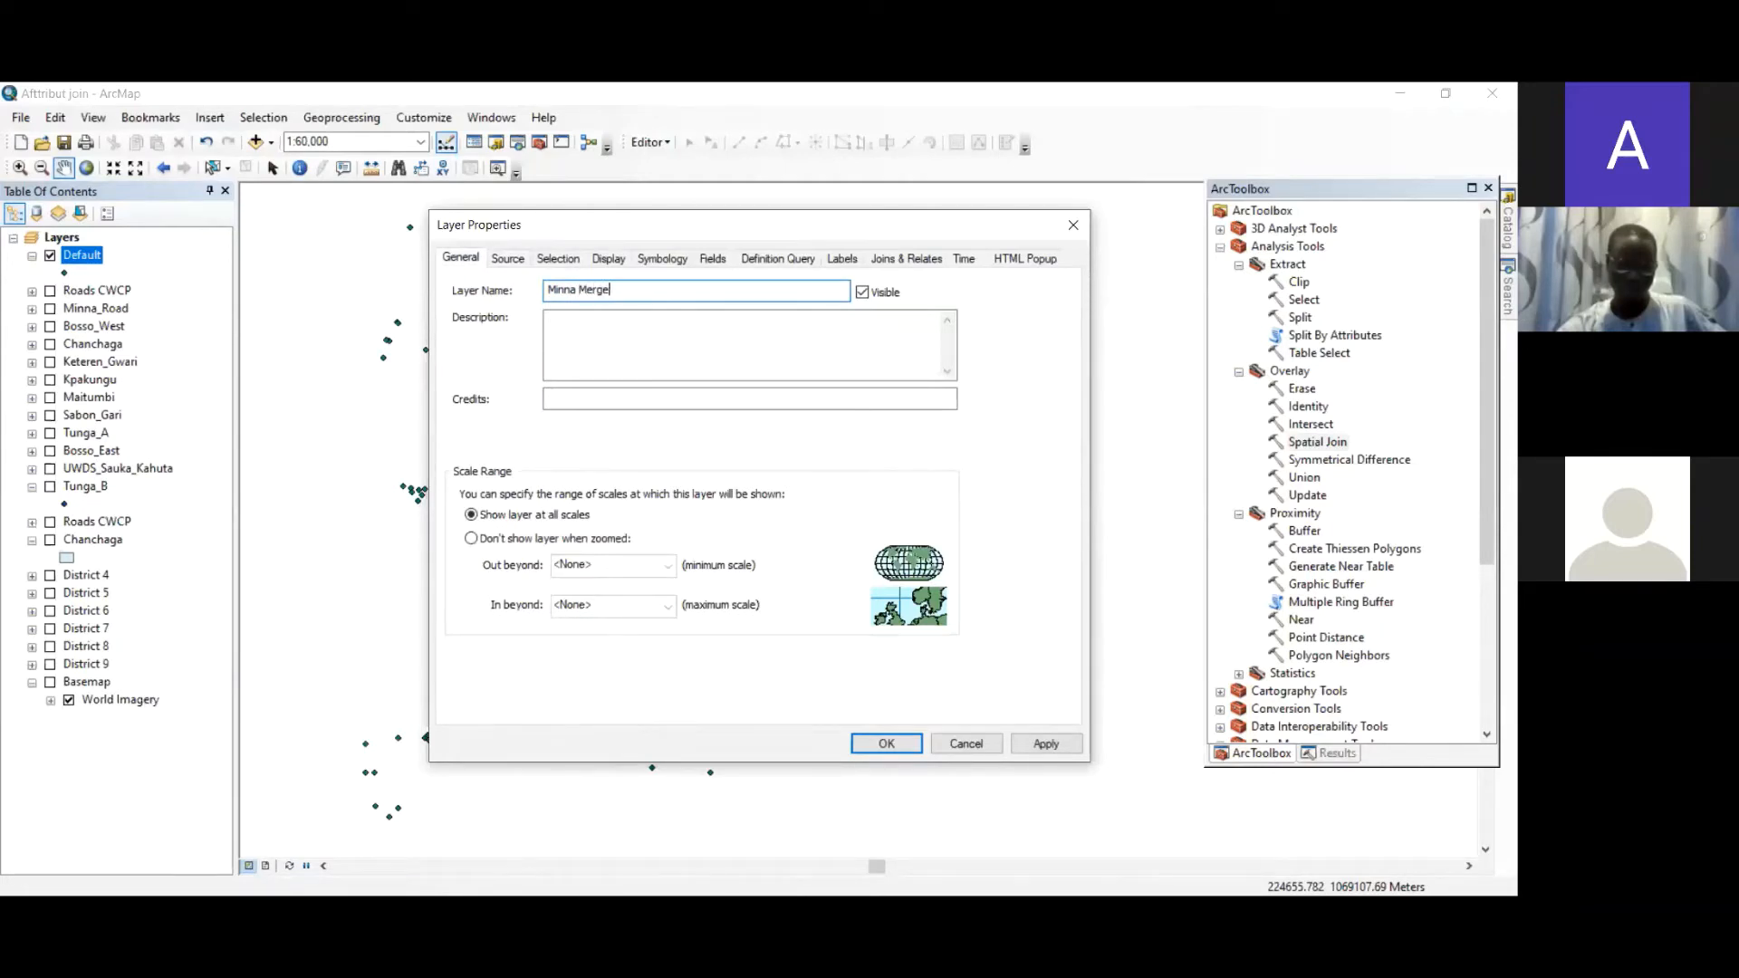
type("d")
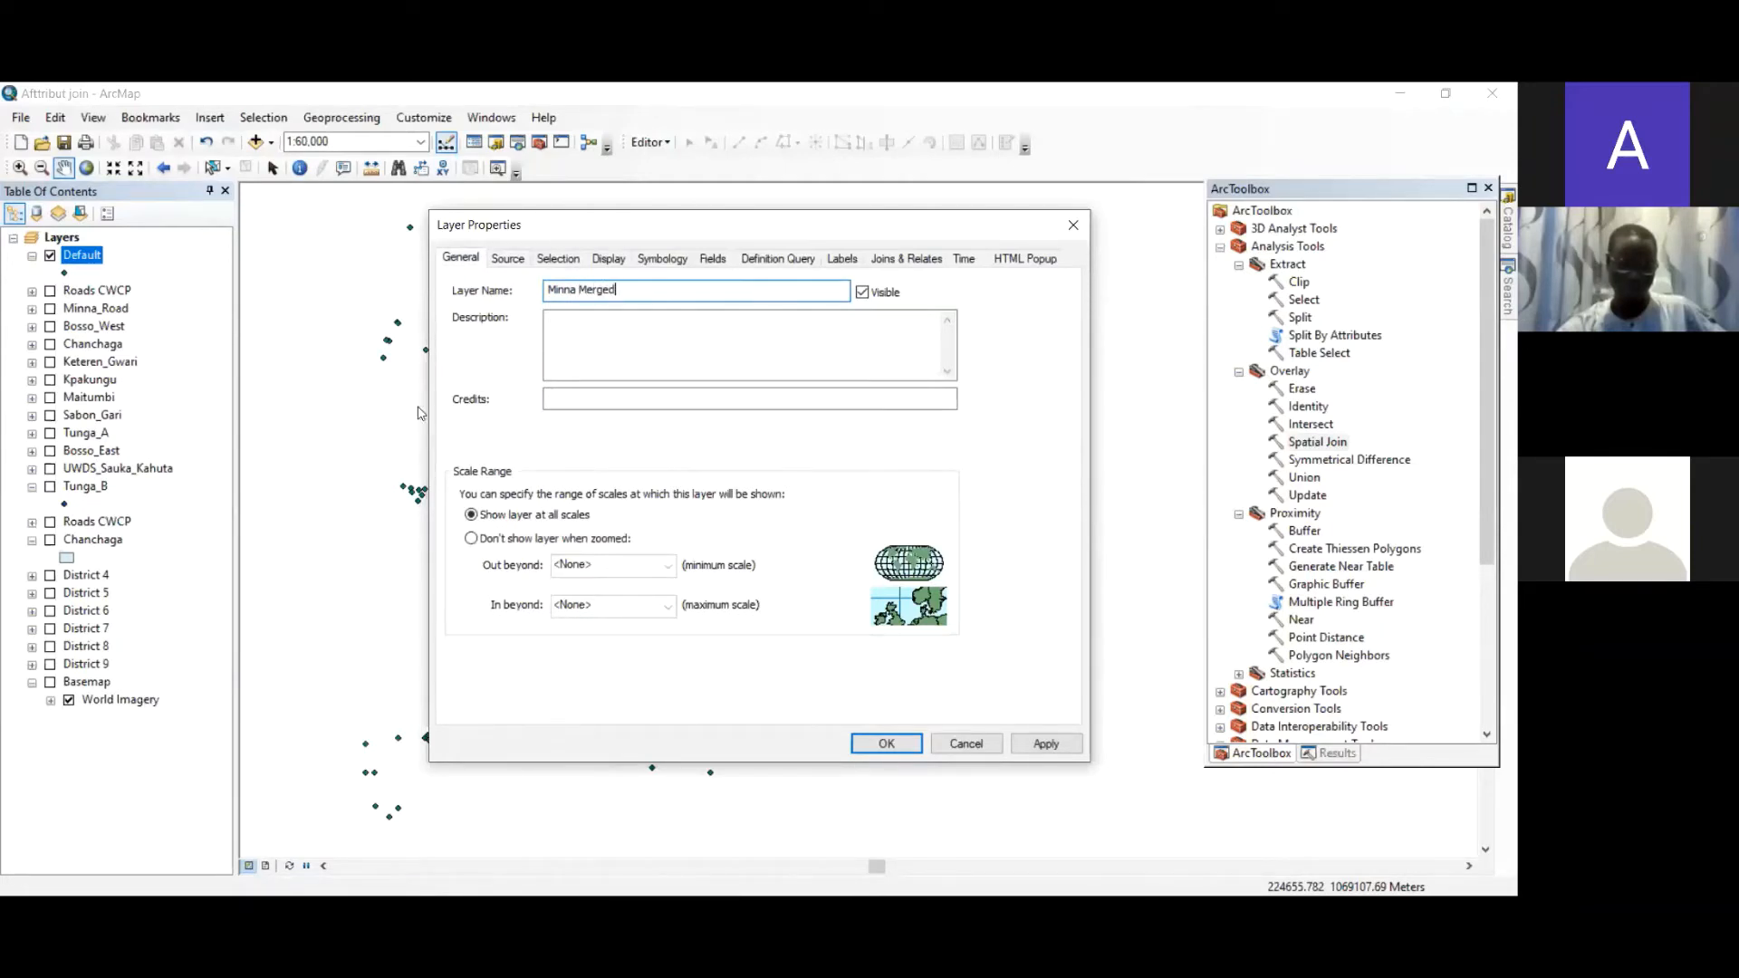
left_click(887, 743)
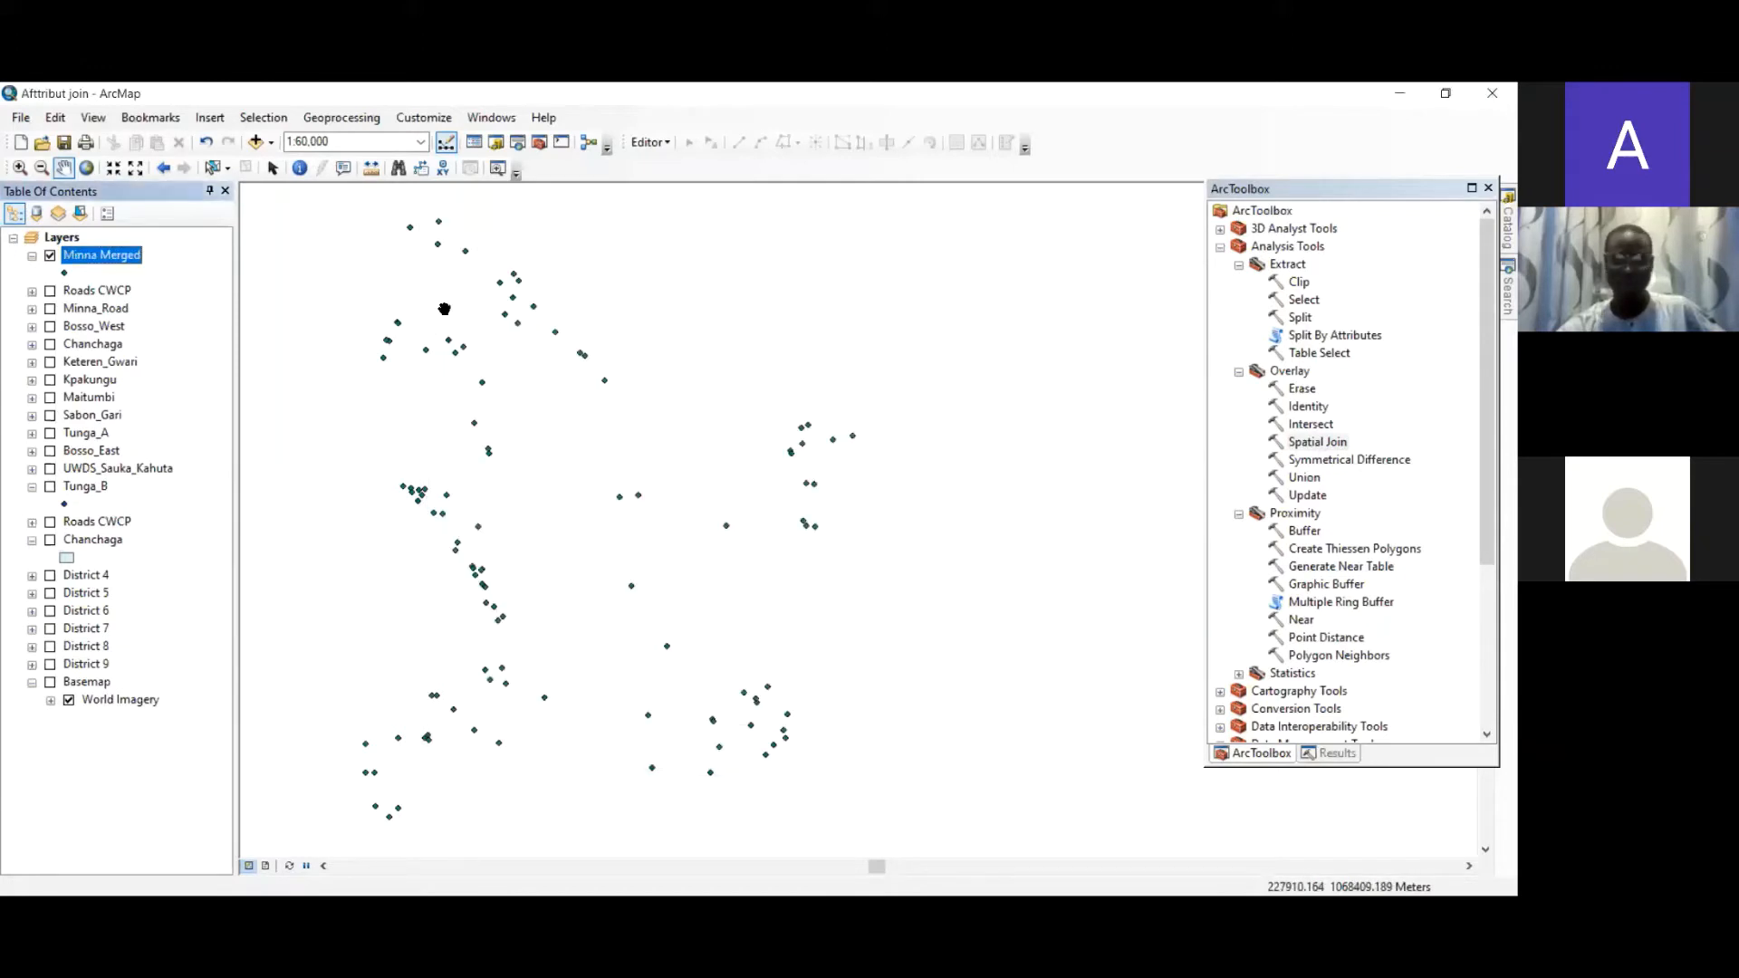
- Open the attribute table of the Minna Merged layer and examine its fields across to IN_FID
right_click(110, 259)
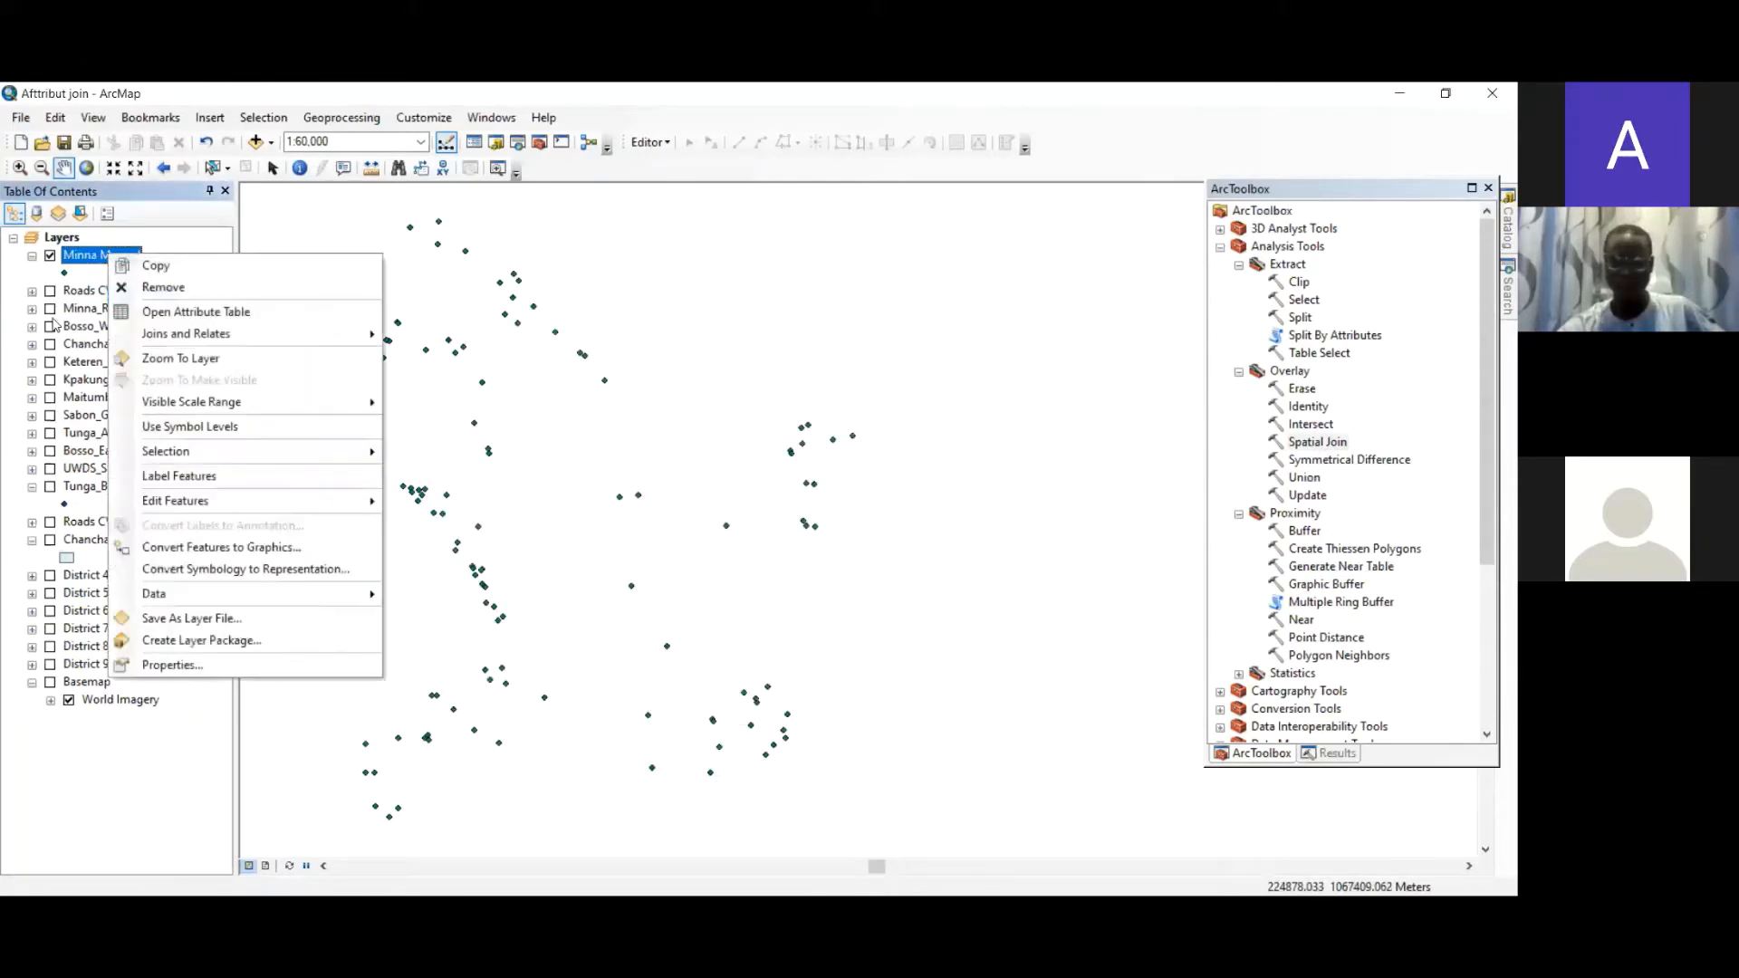
left_click(232, 315)
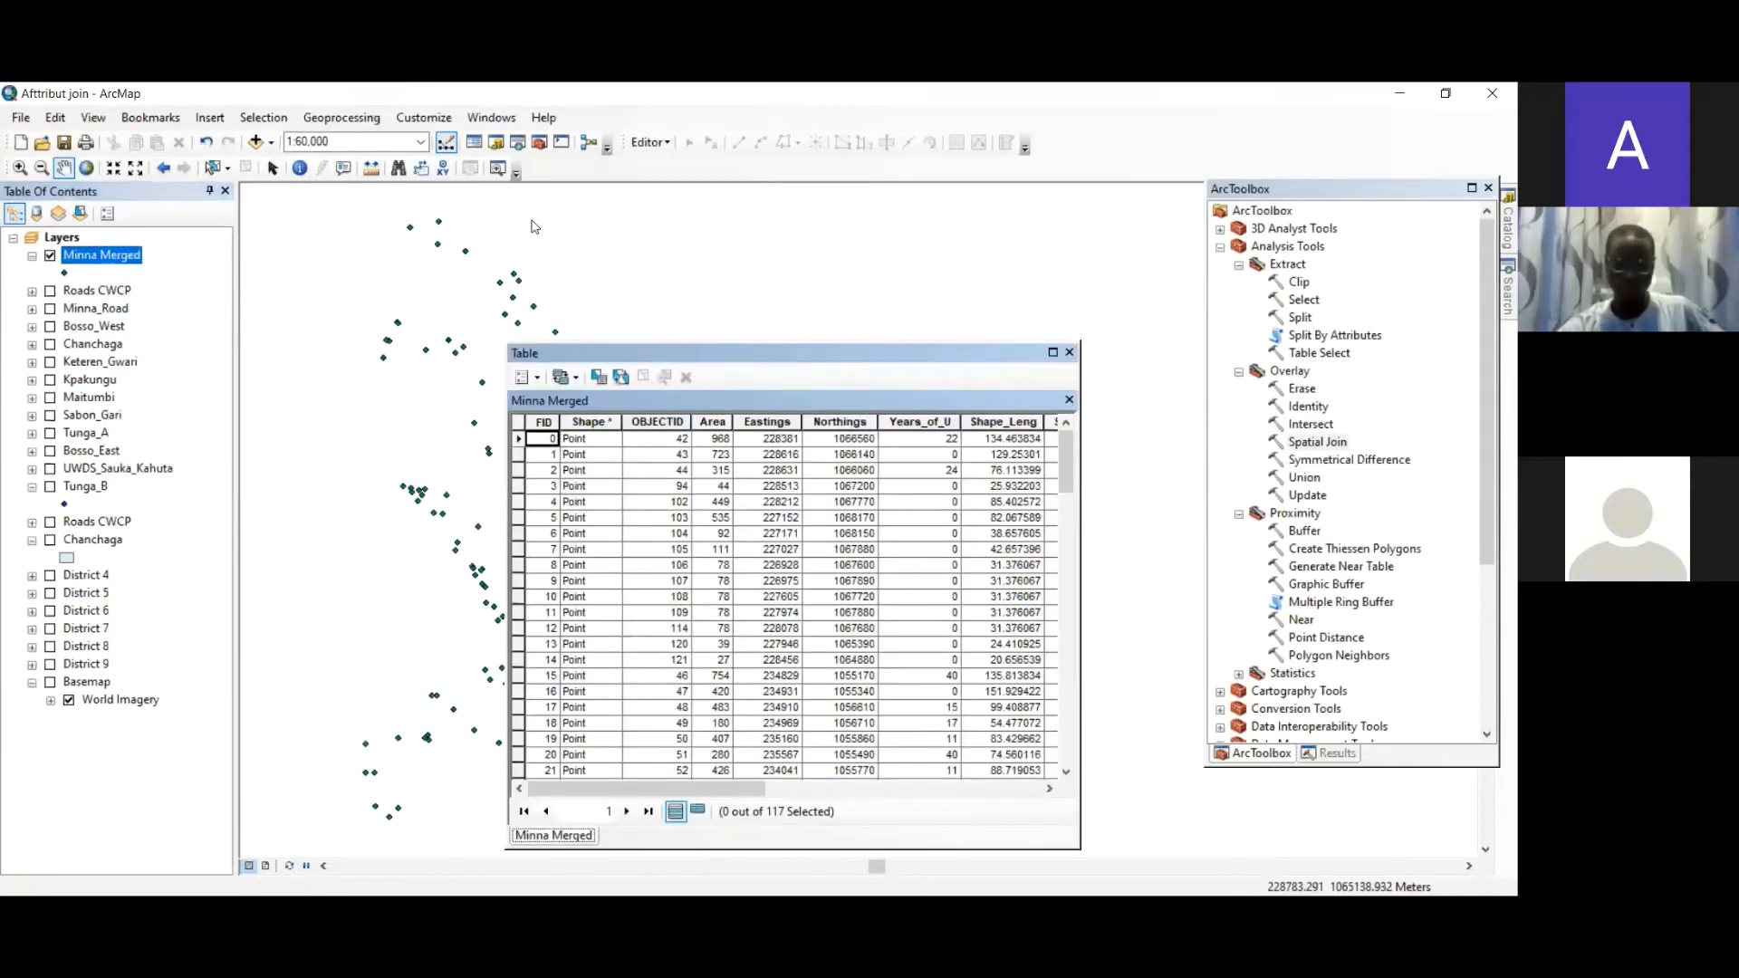
left_click_drag(940, 352, 744, 222)
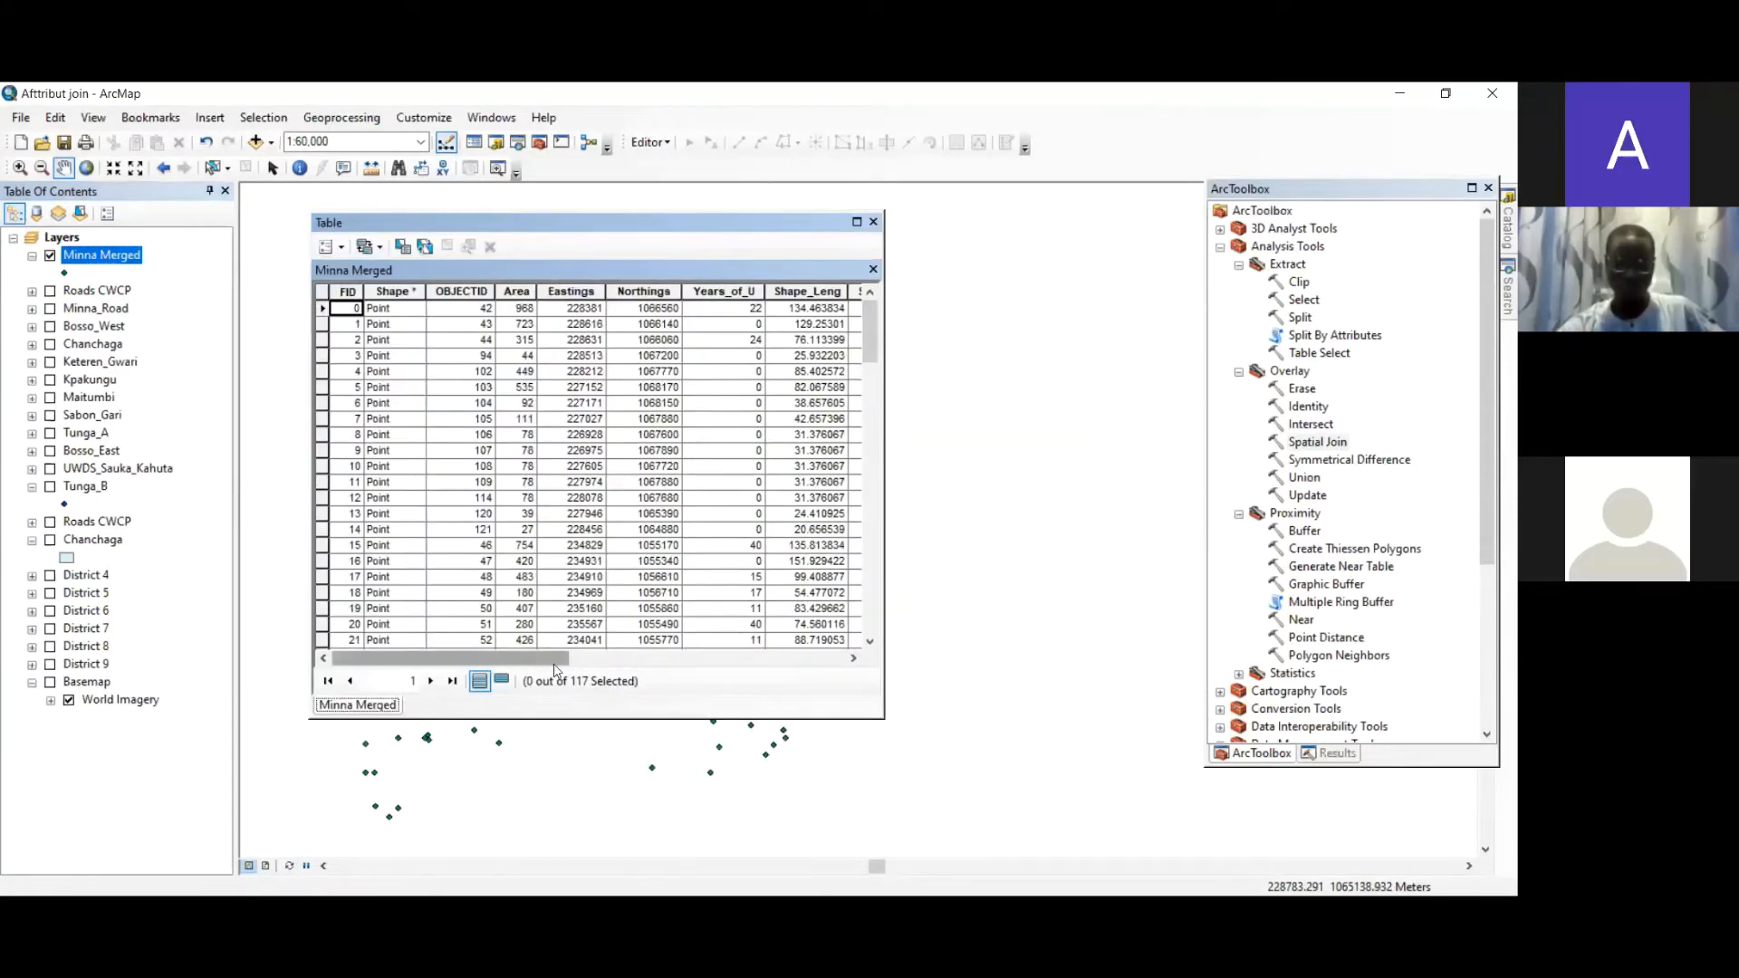
left_click_drag(556, 670, 694, 645)
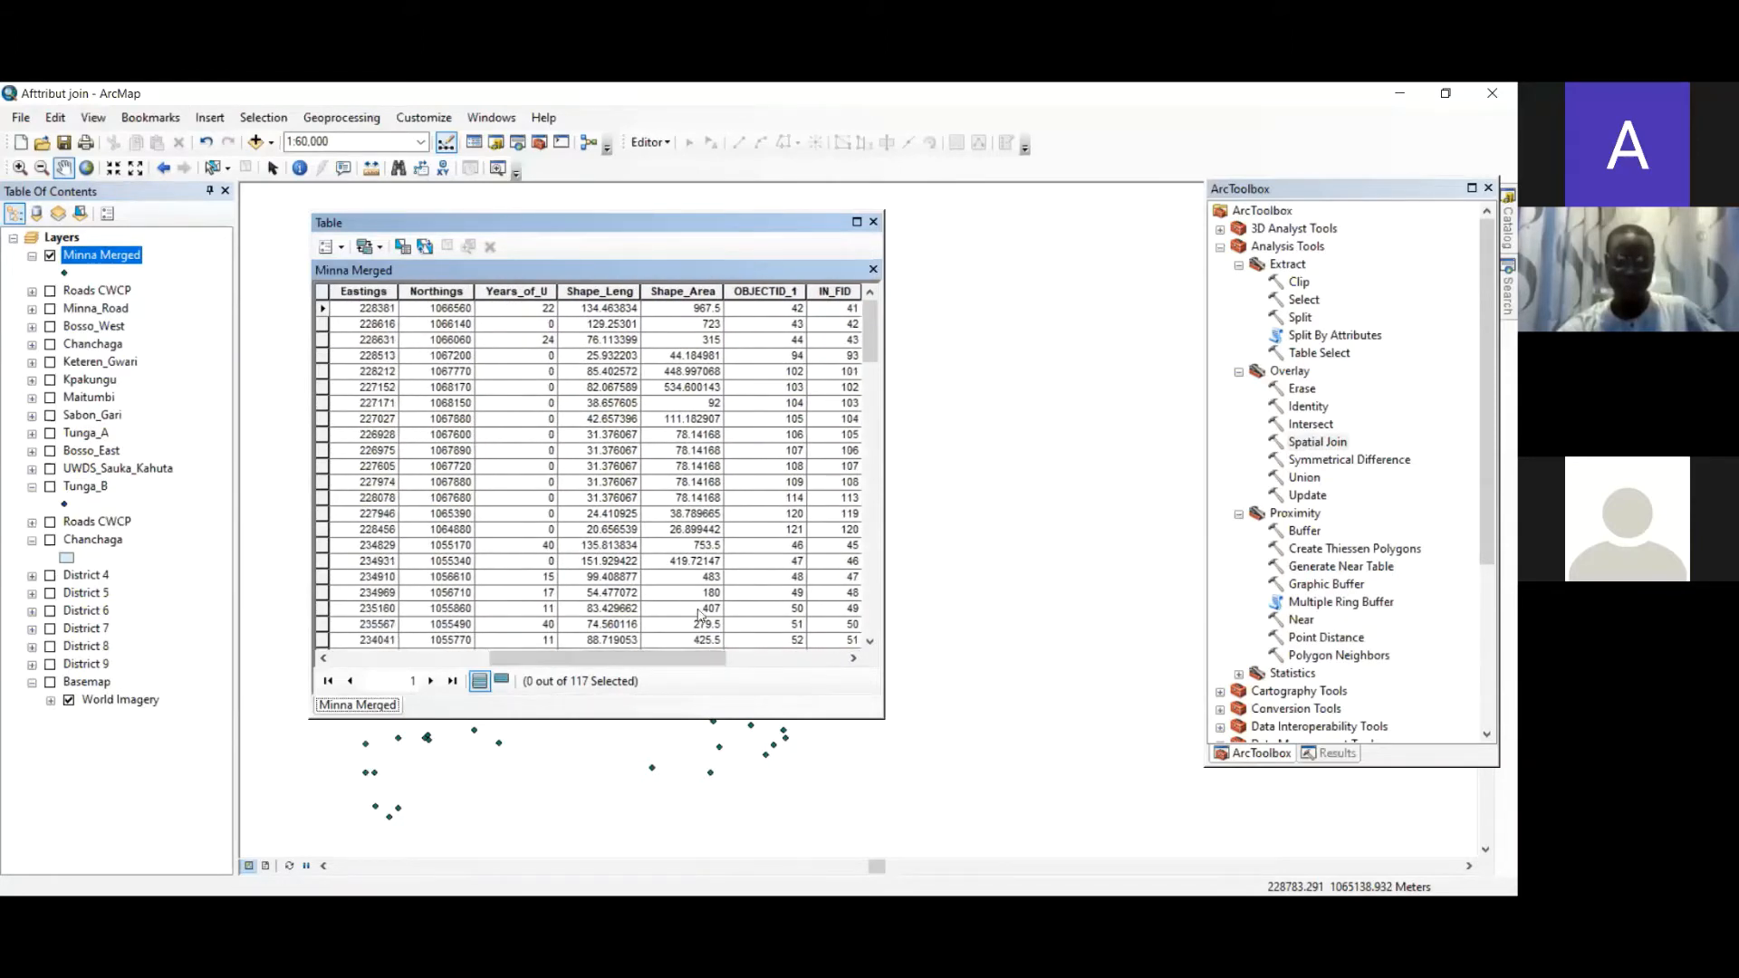
- Examine the remaining rows and the fields across to NEAR_DIST in the Minna Merged attribute table, and close the table
scroll(699, 615, "down", 20)
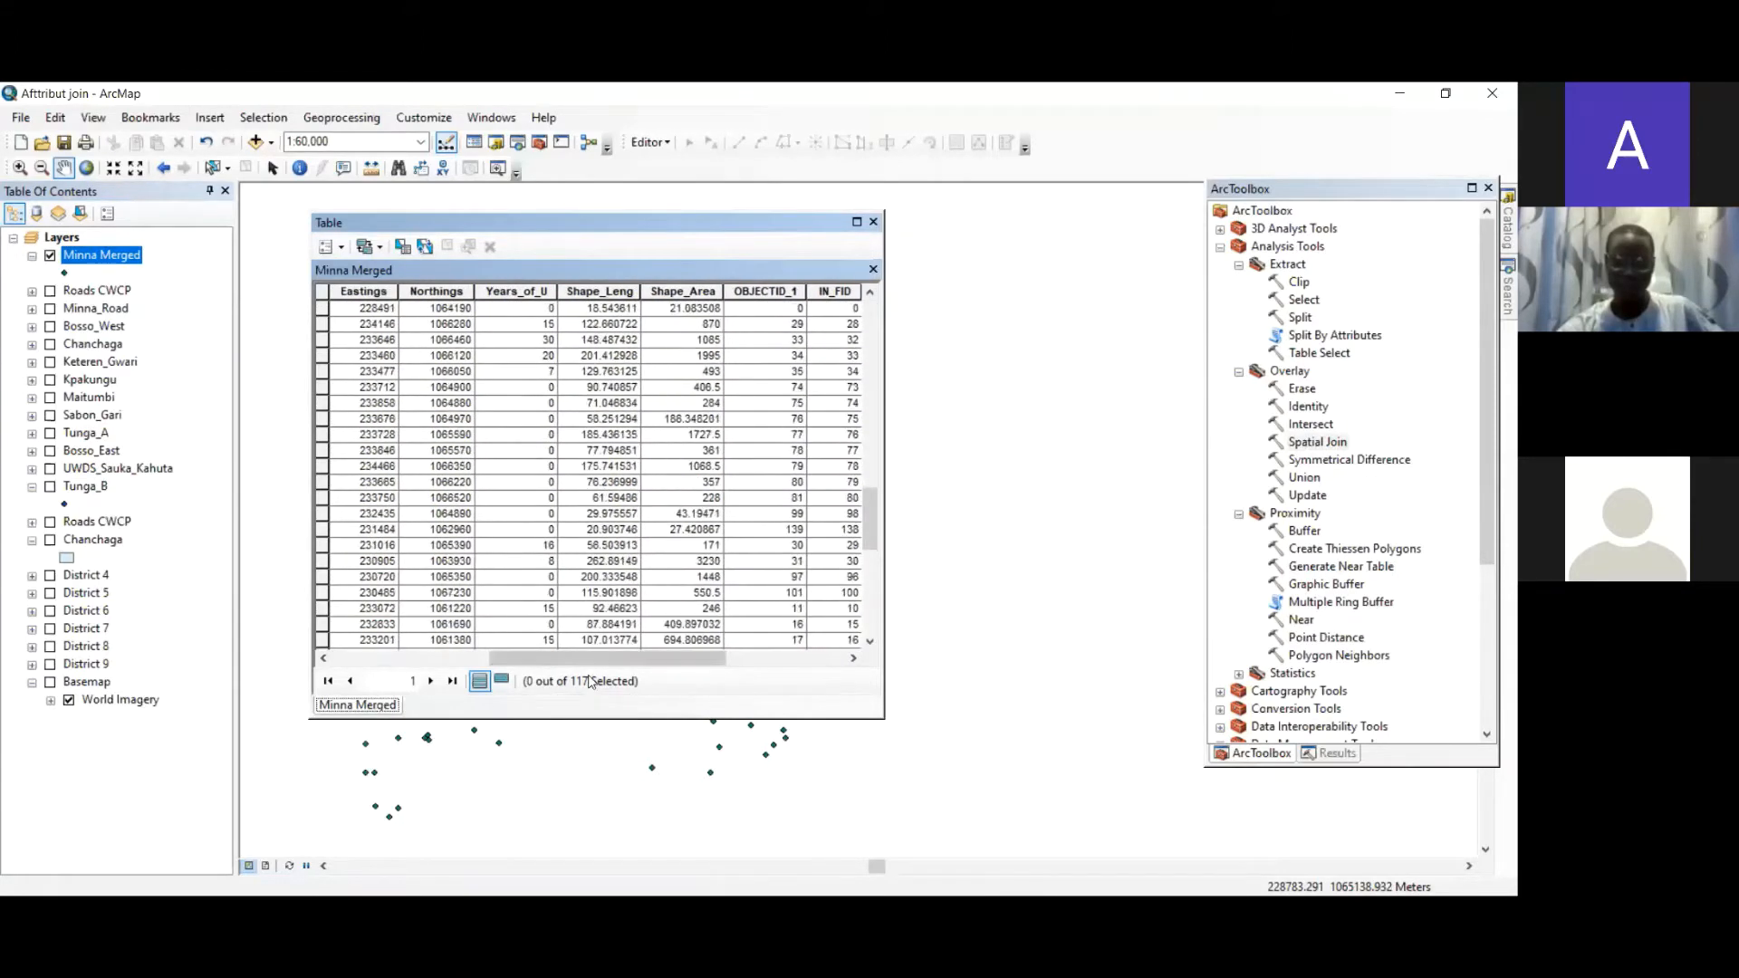
left_click_drag(607, 663, 843, 619)
scroll(462, 569, "down", 7)
scroll(462, 563, "down", 3)
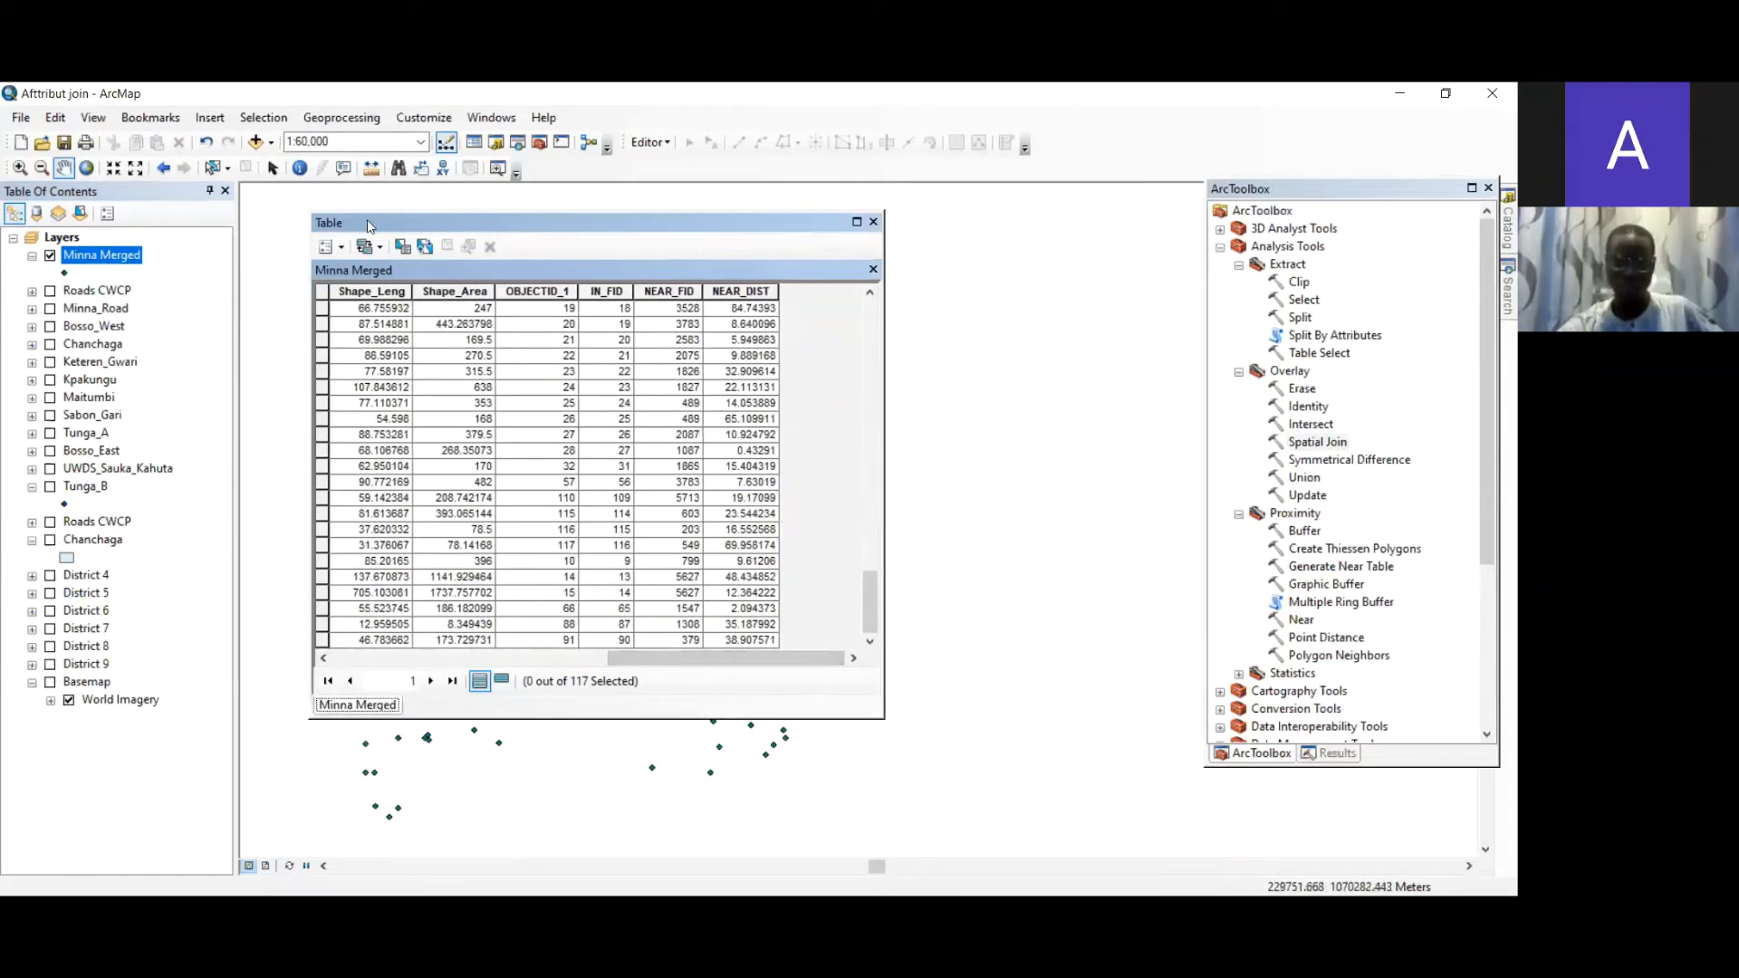
left_click(873, 222)
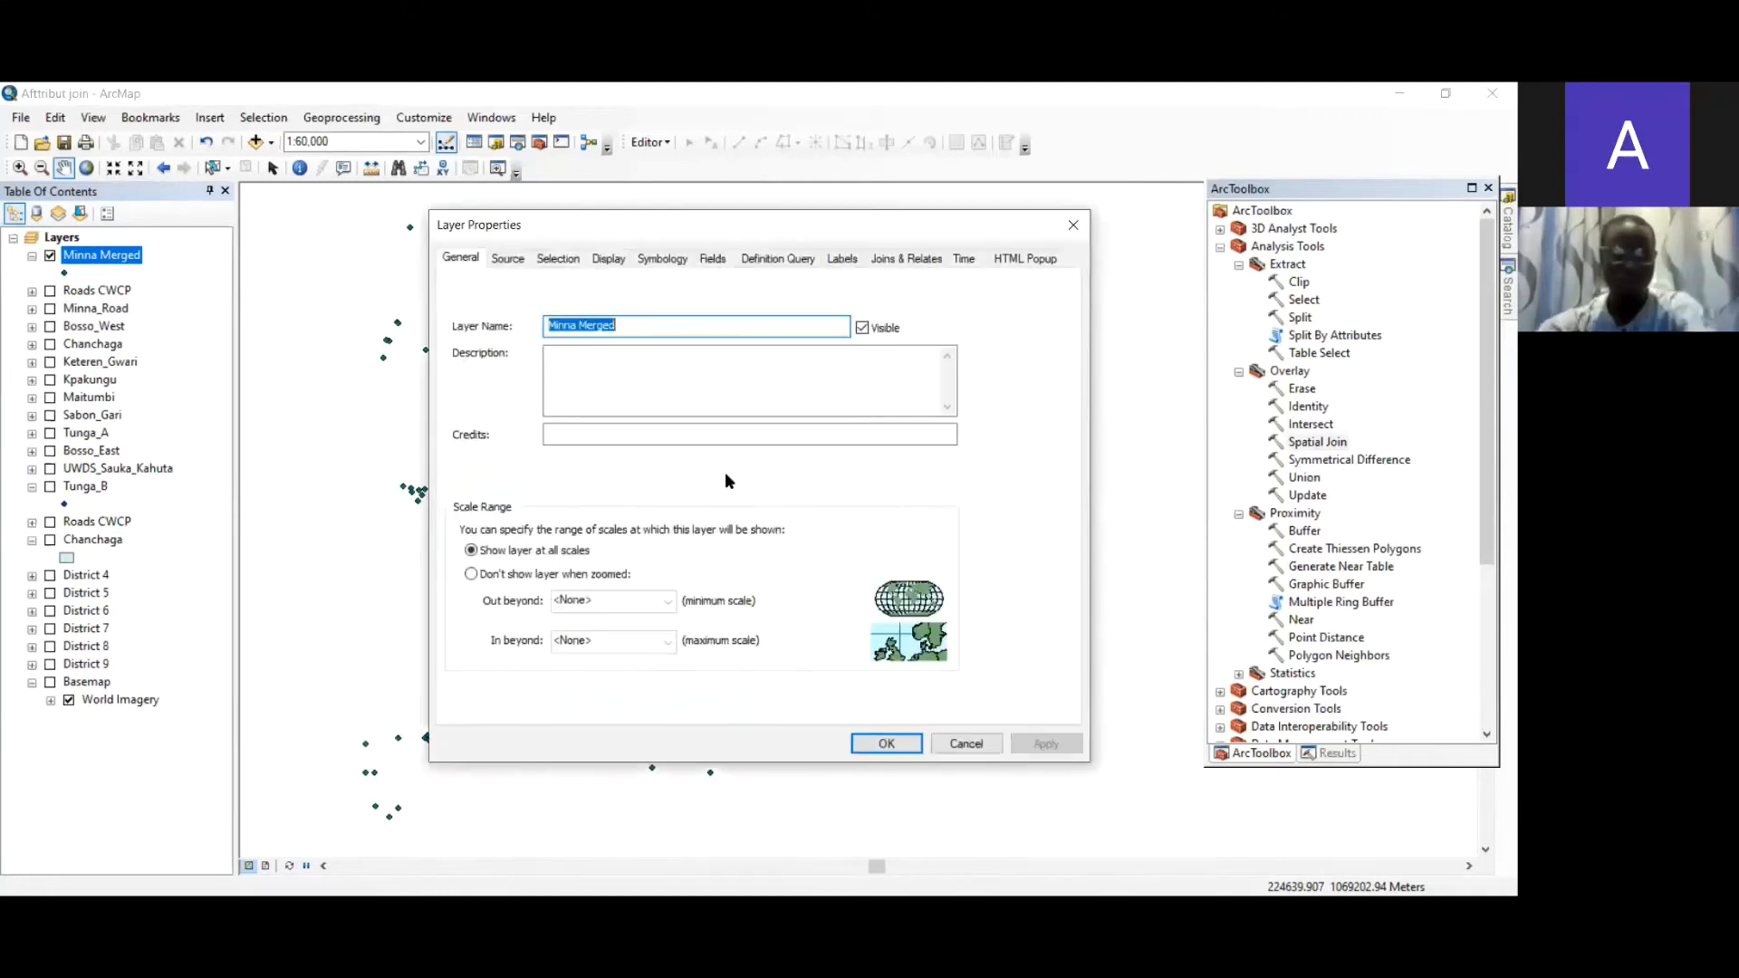
- Change the point symbol of the Minna Merged layer to red and enlarge it in the layer's symbology properties
left_click(508, 258)
left_click(674, 261)
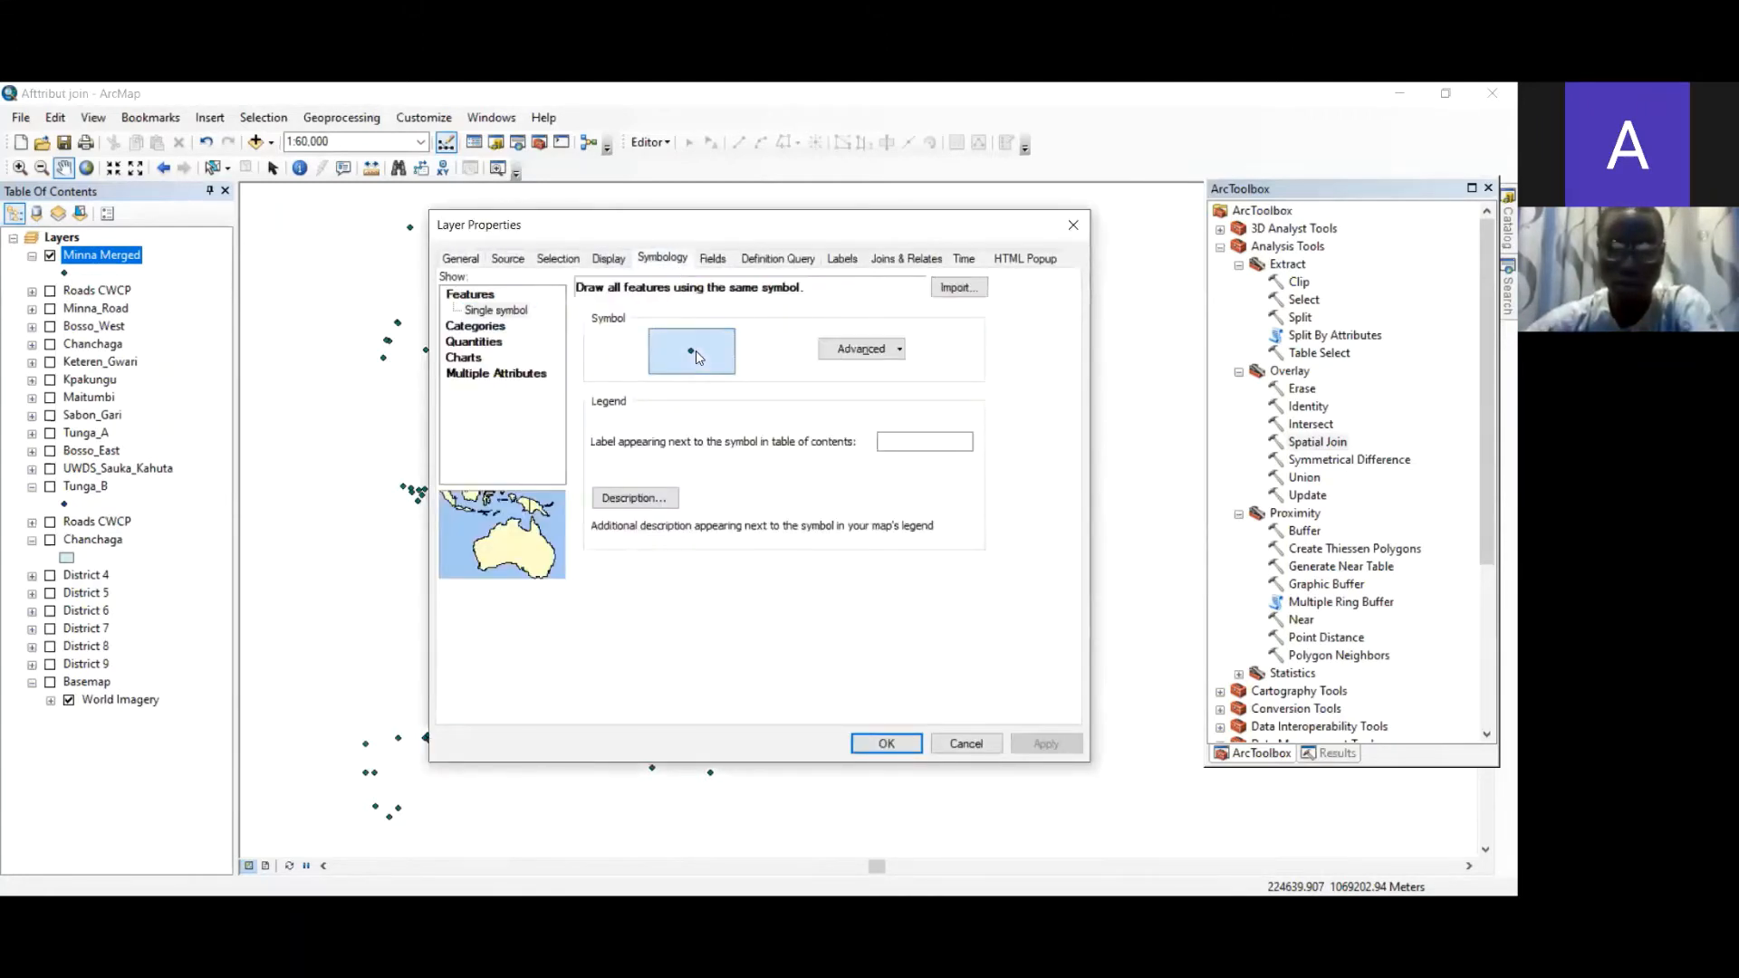
left_click(695, 353)
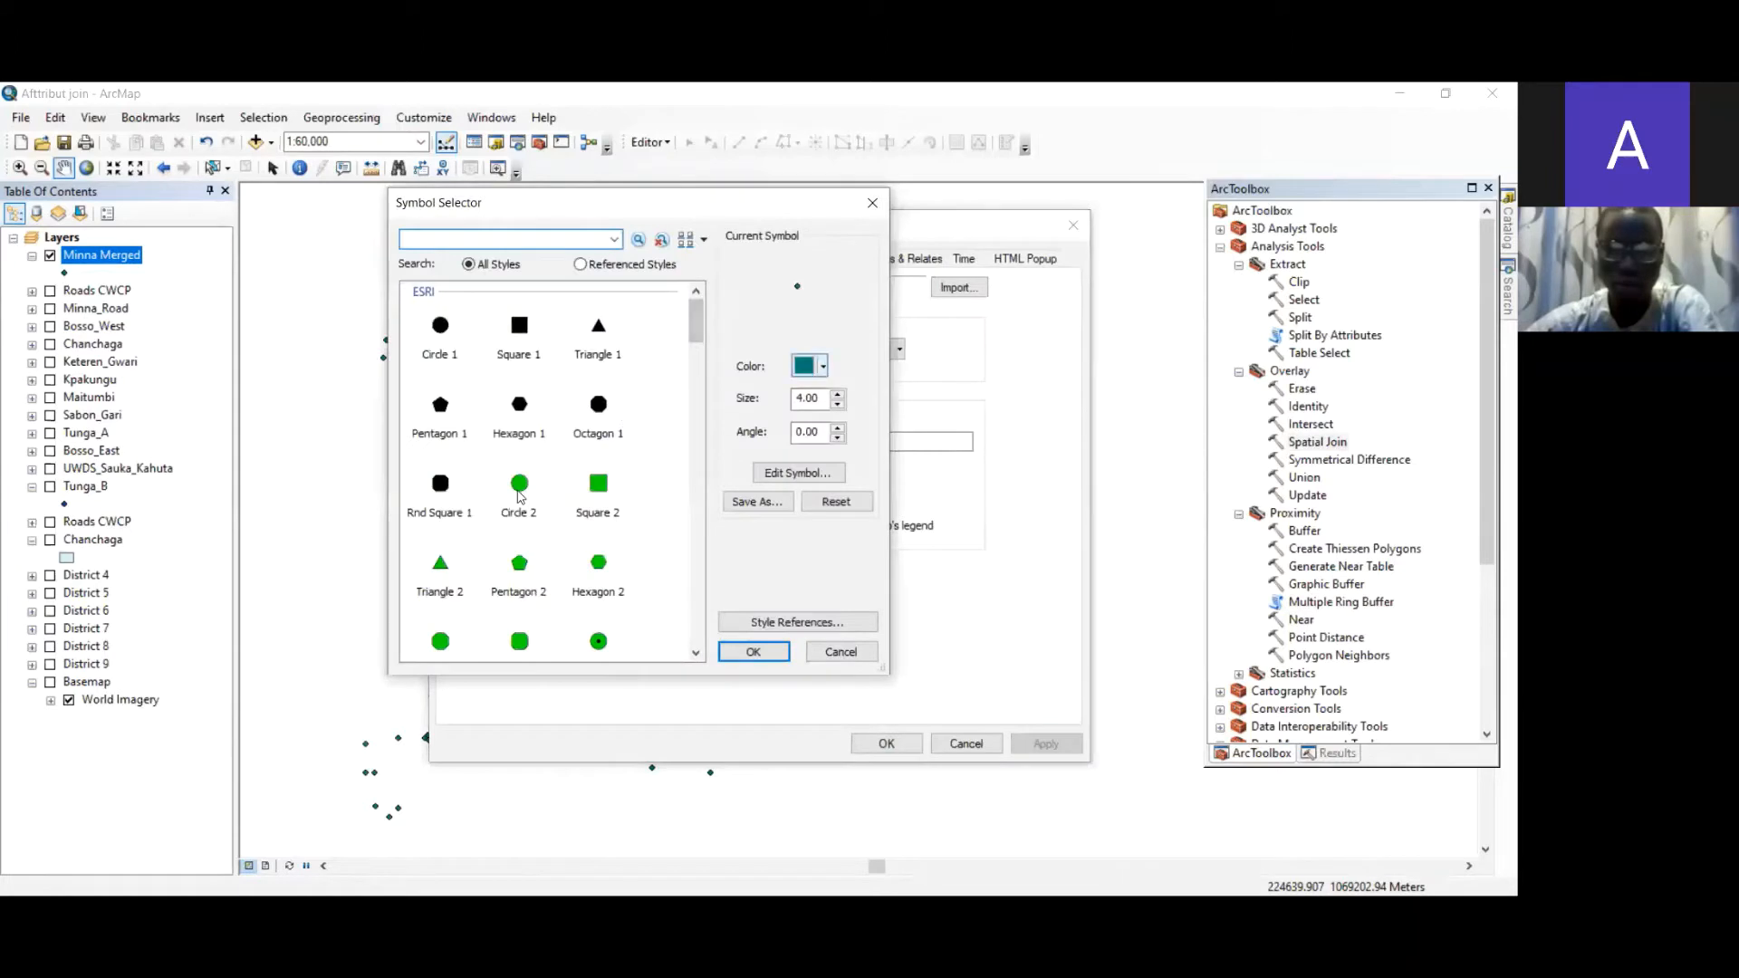
left_click_drag(695, 334, 693, 458)
left_click(820, 365)
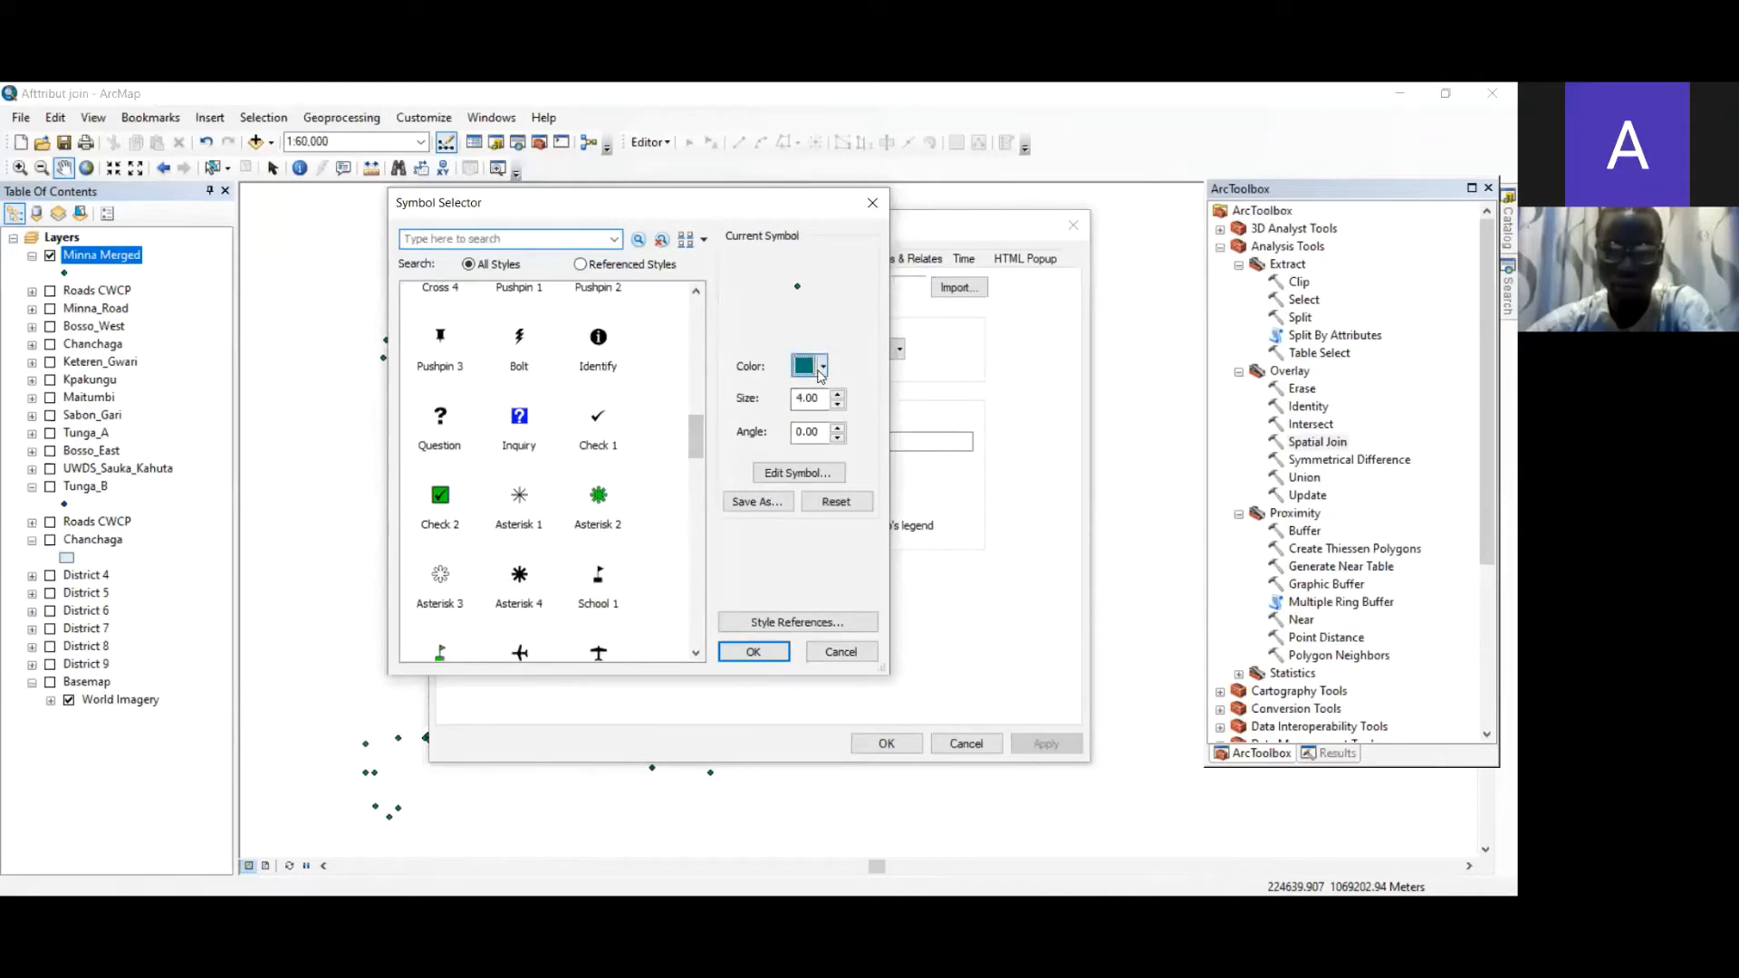
left_click(819, 454)
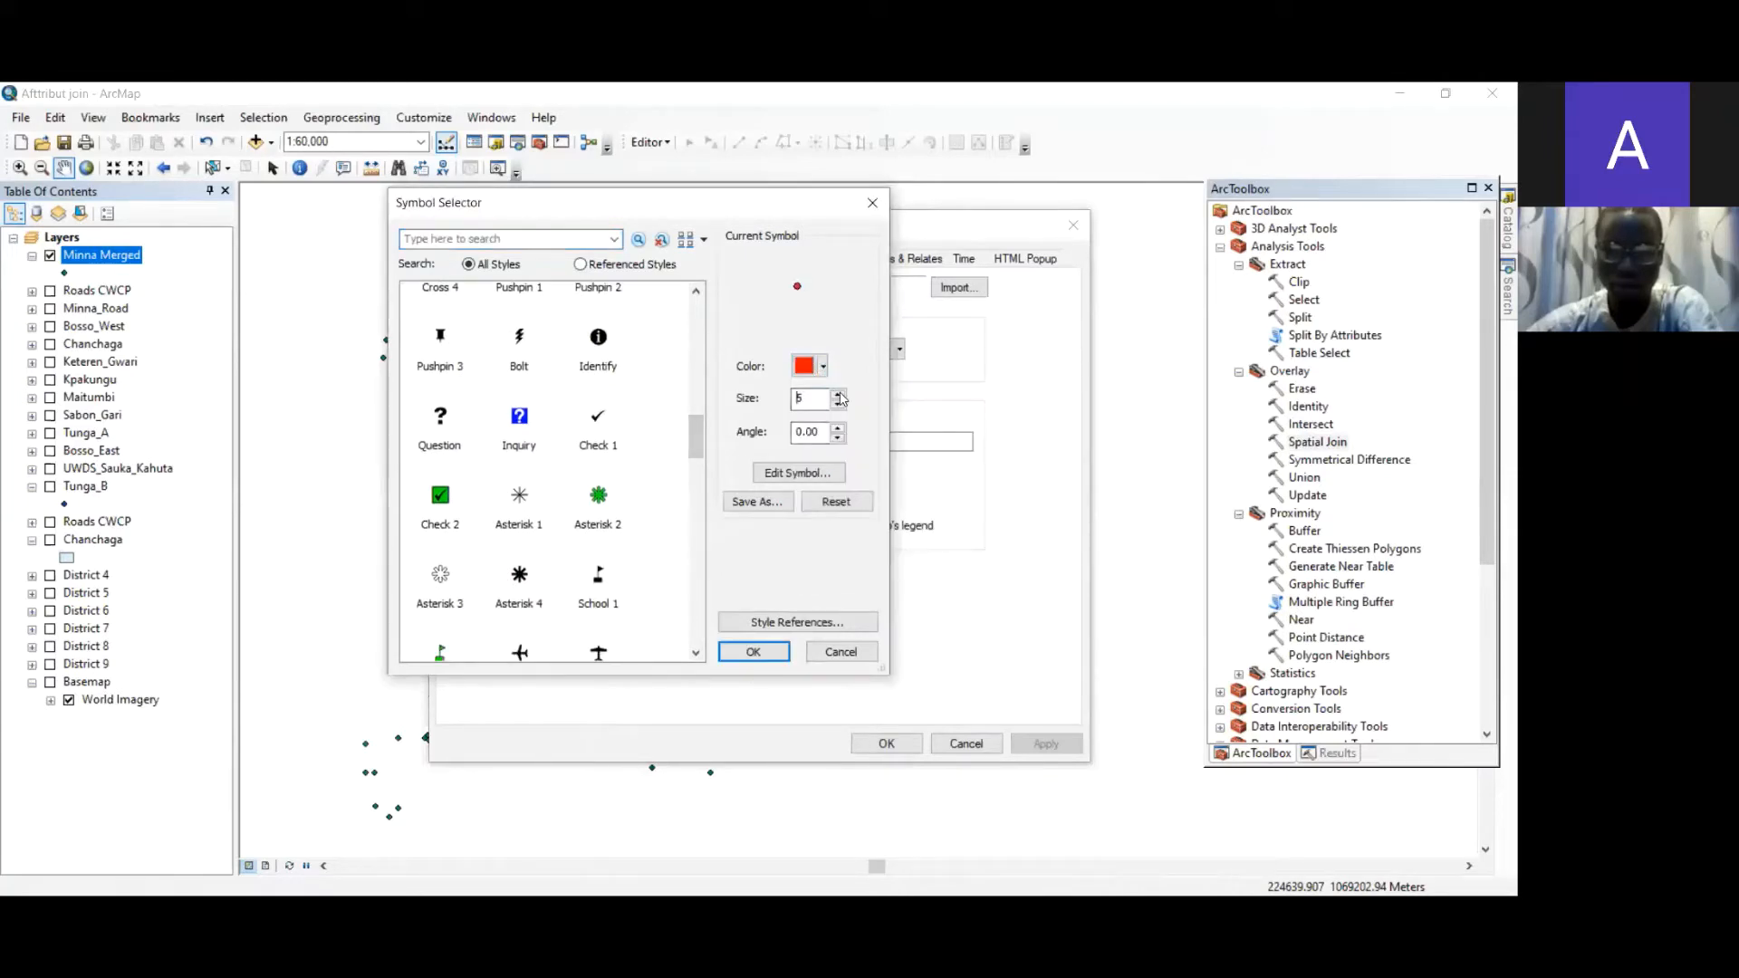
left_click(751, 651)
left_click(884, 743)
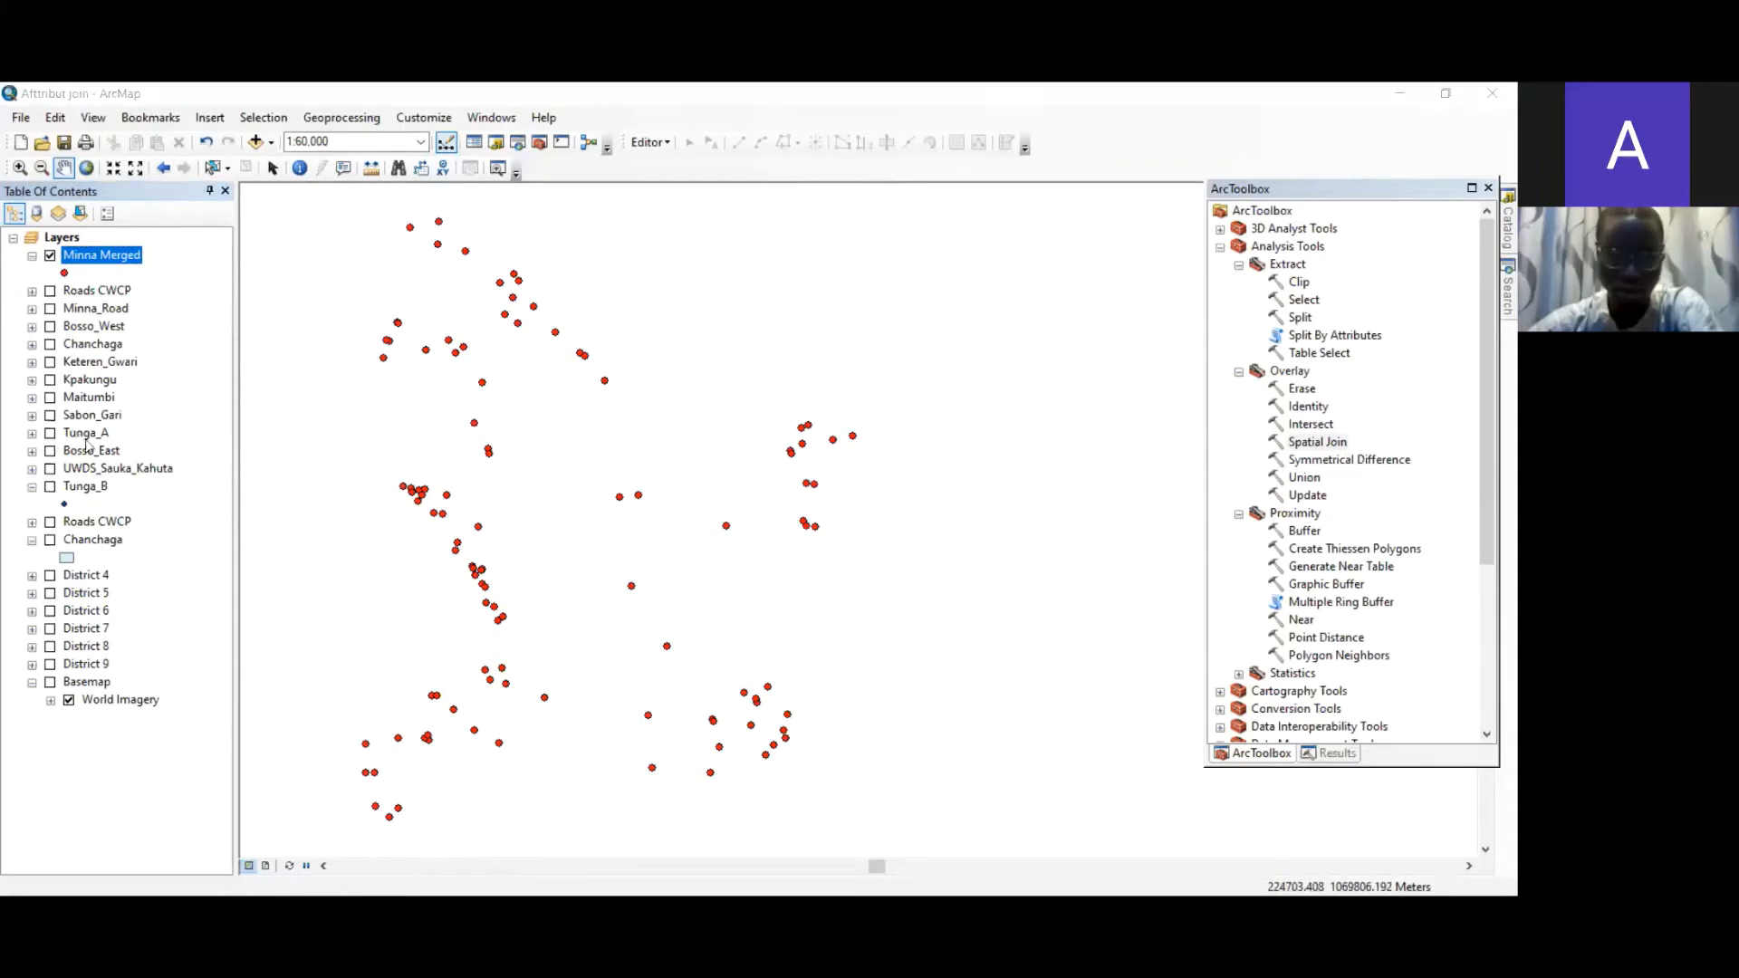
- Collapse the legend of the Chanchaga polygon layer and display it together with the layers District 4 to District 9
left_click(32, 542)
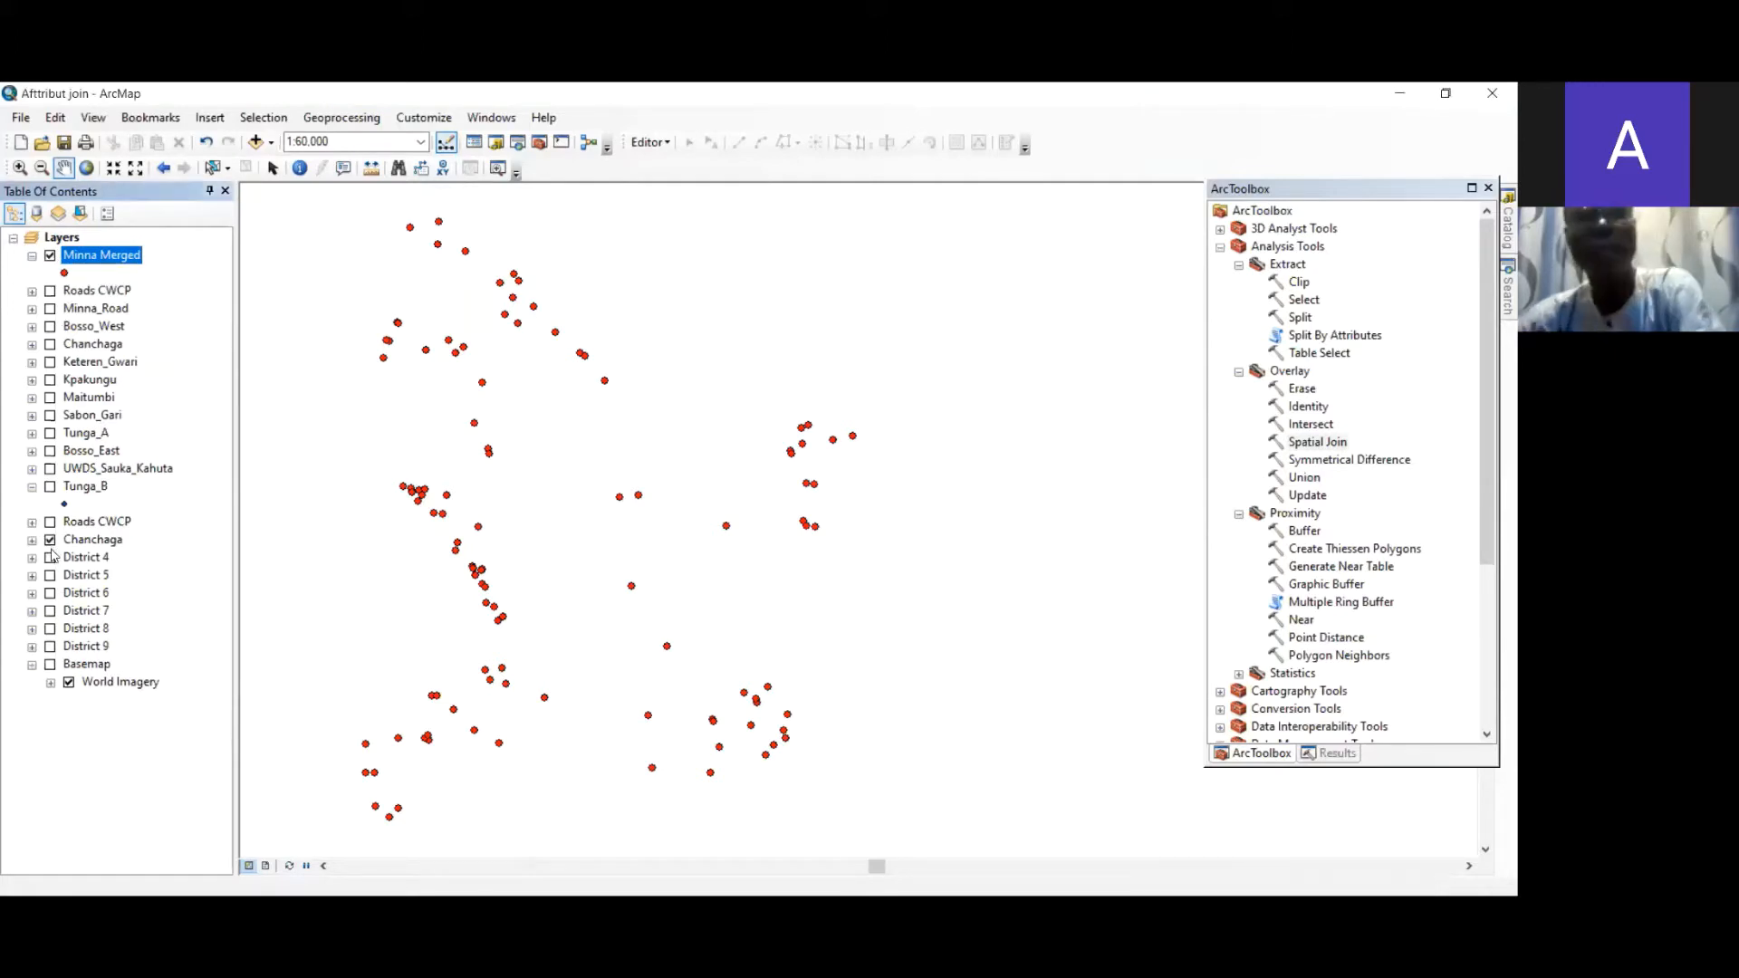
left_click(49, 540)
left_click(50, 557)
left_click(49, 575)
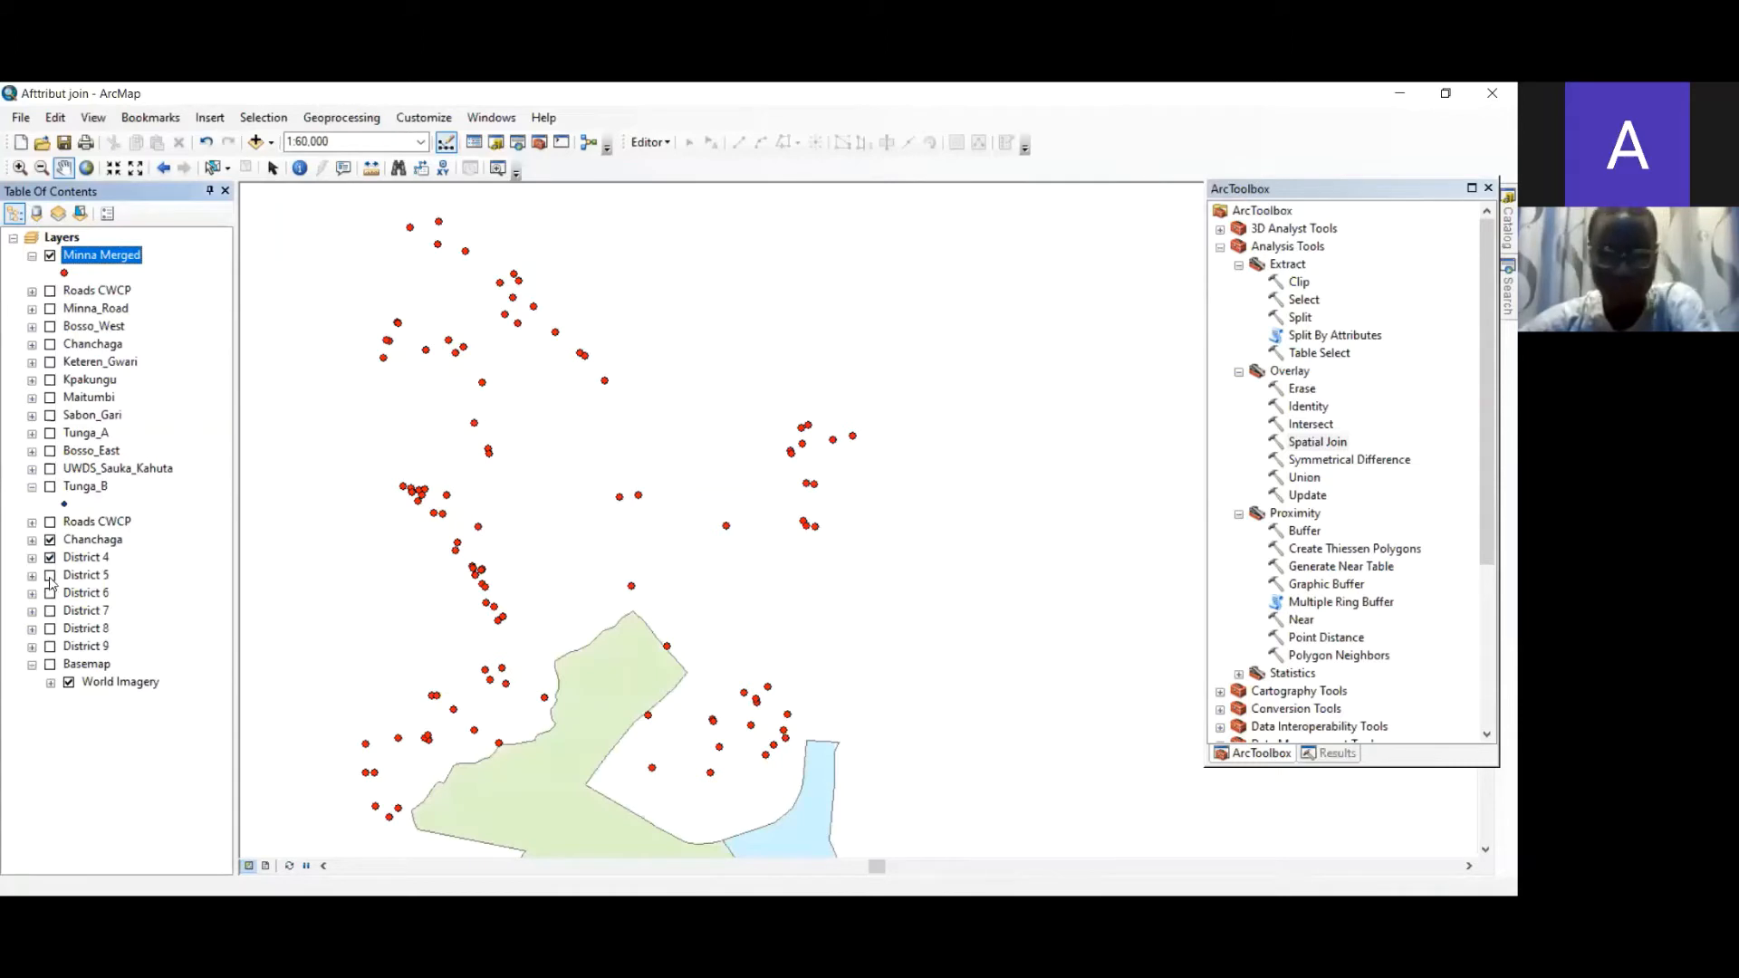
left_click(50, 592)
left_click(50, 611)
left_click(50, 629)
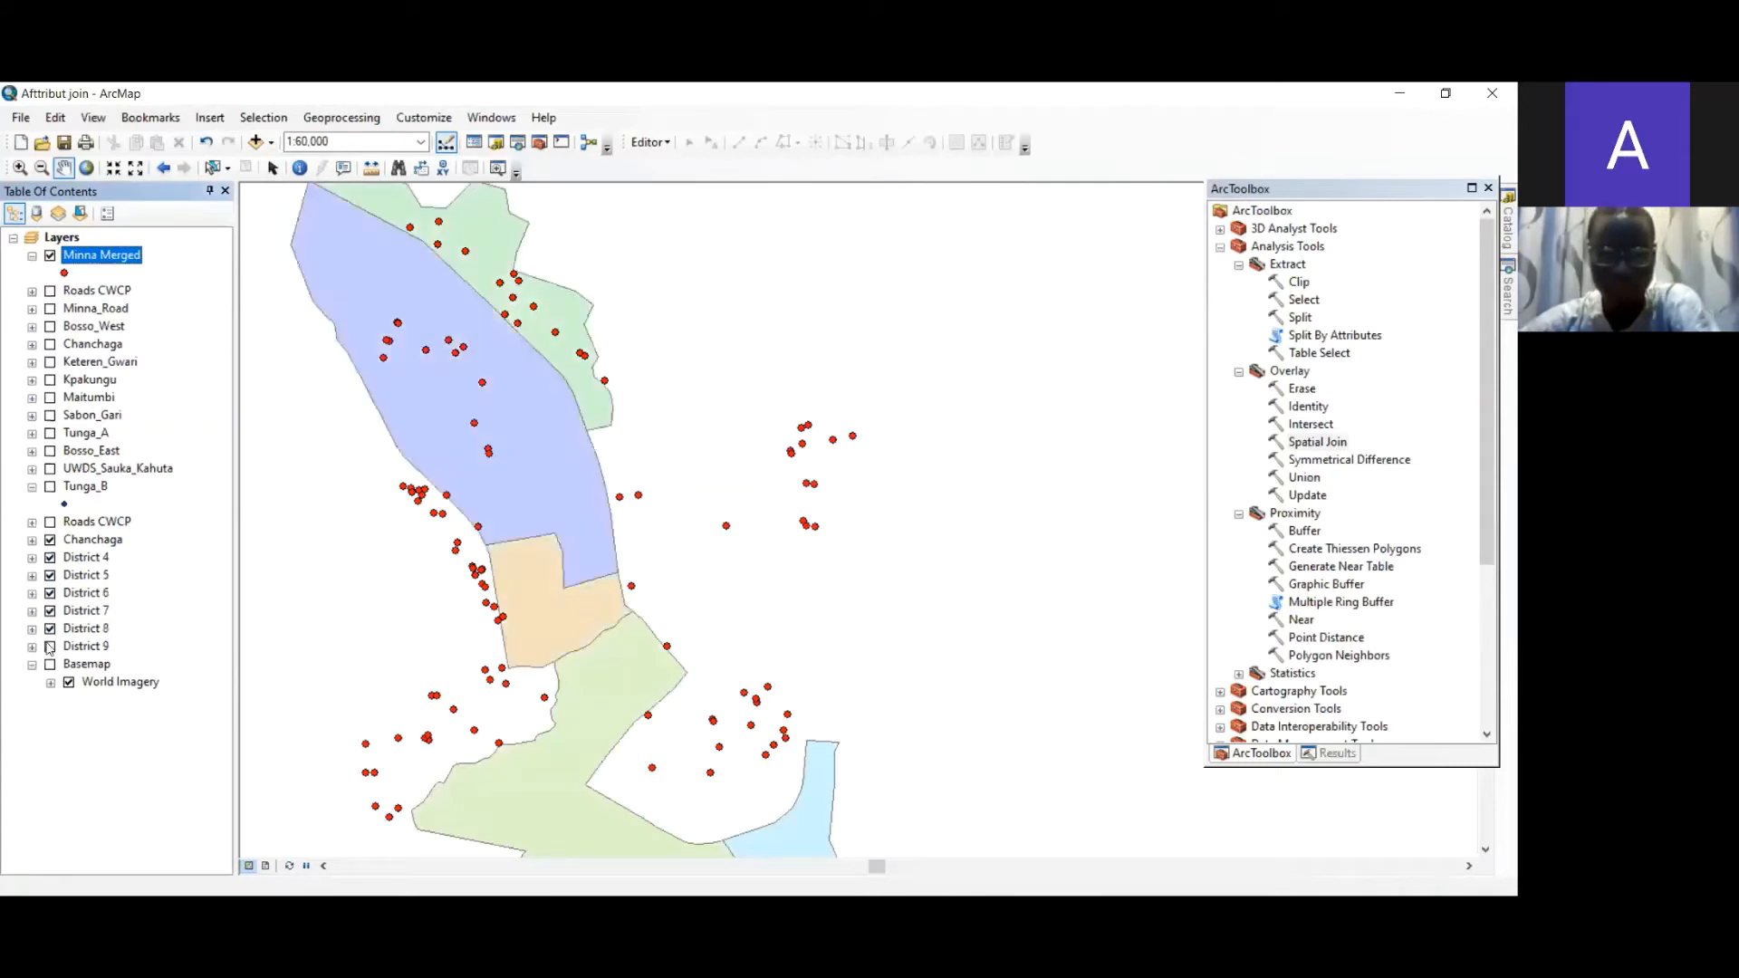
left_click(49, 645)
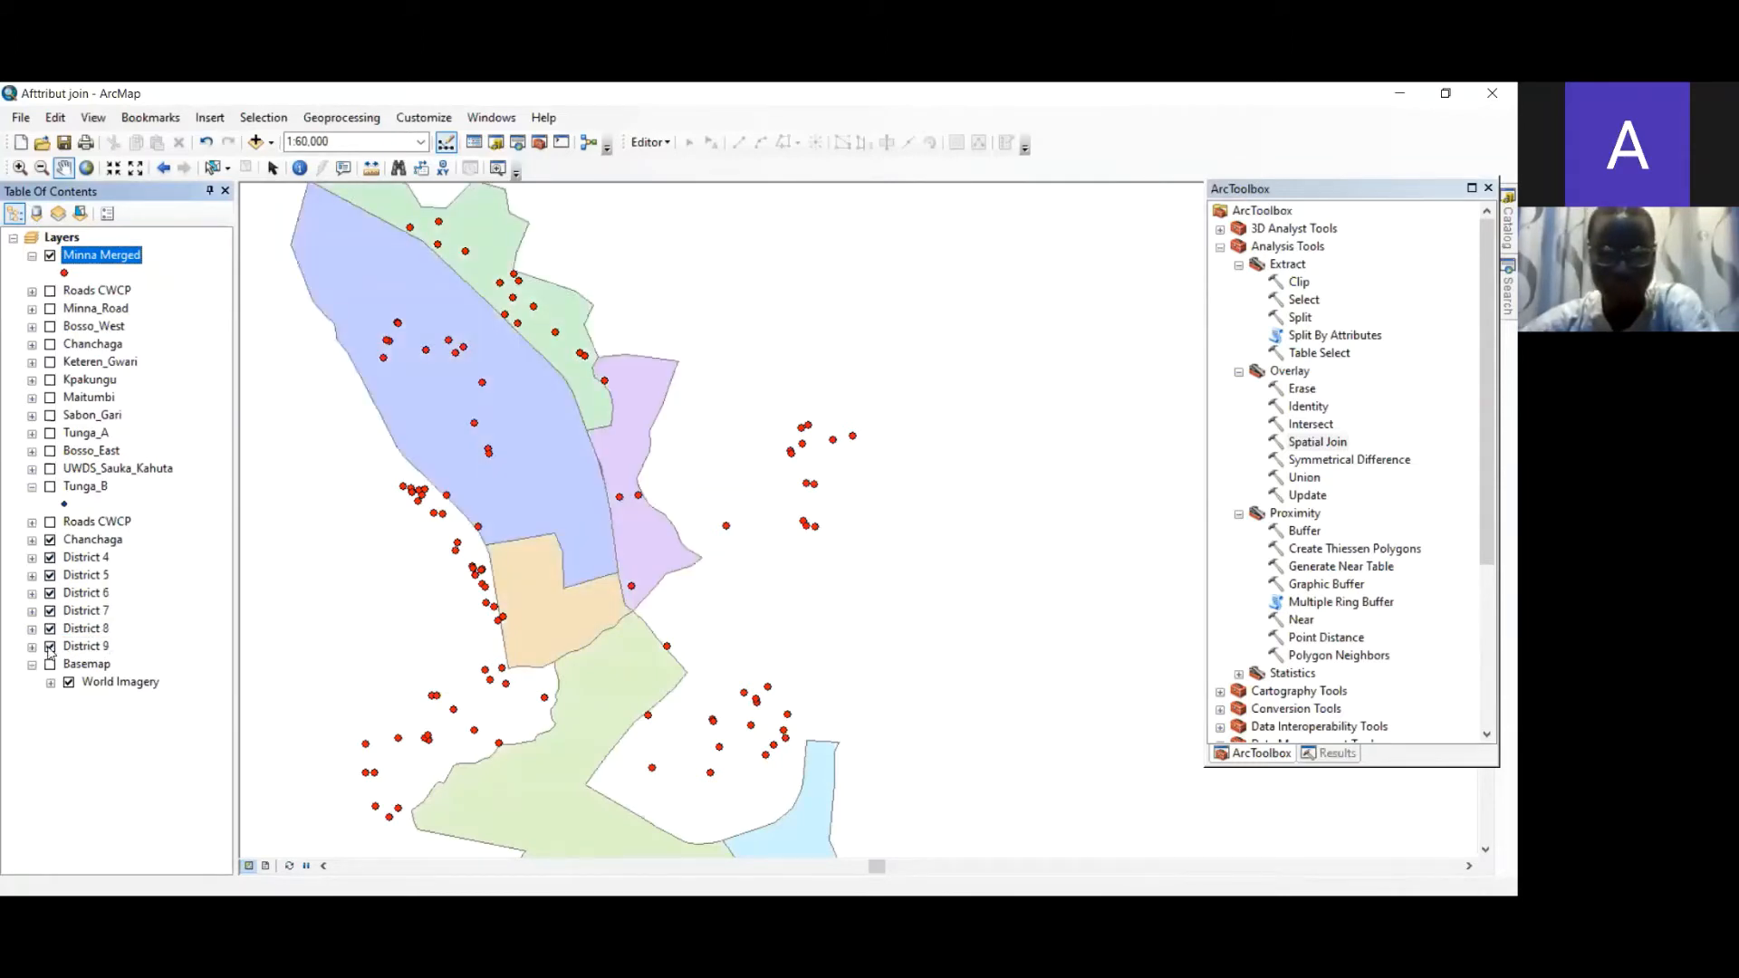
- Examine the attribute table of the District 8 layer and close it
right_click(91, 628)
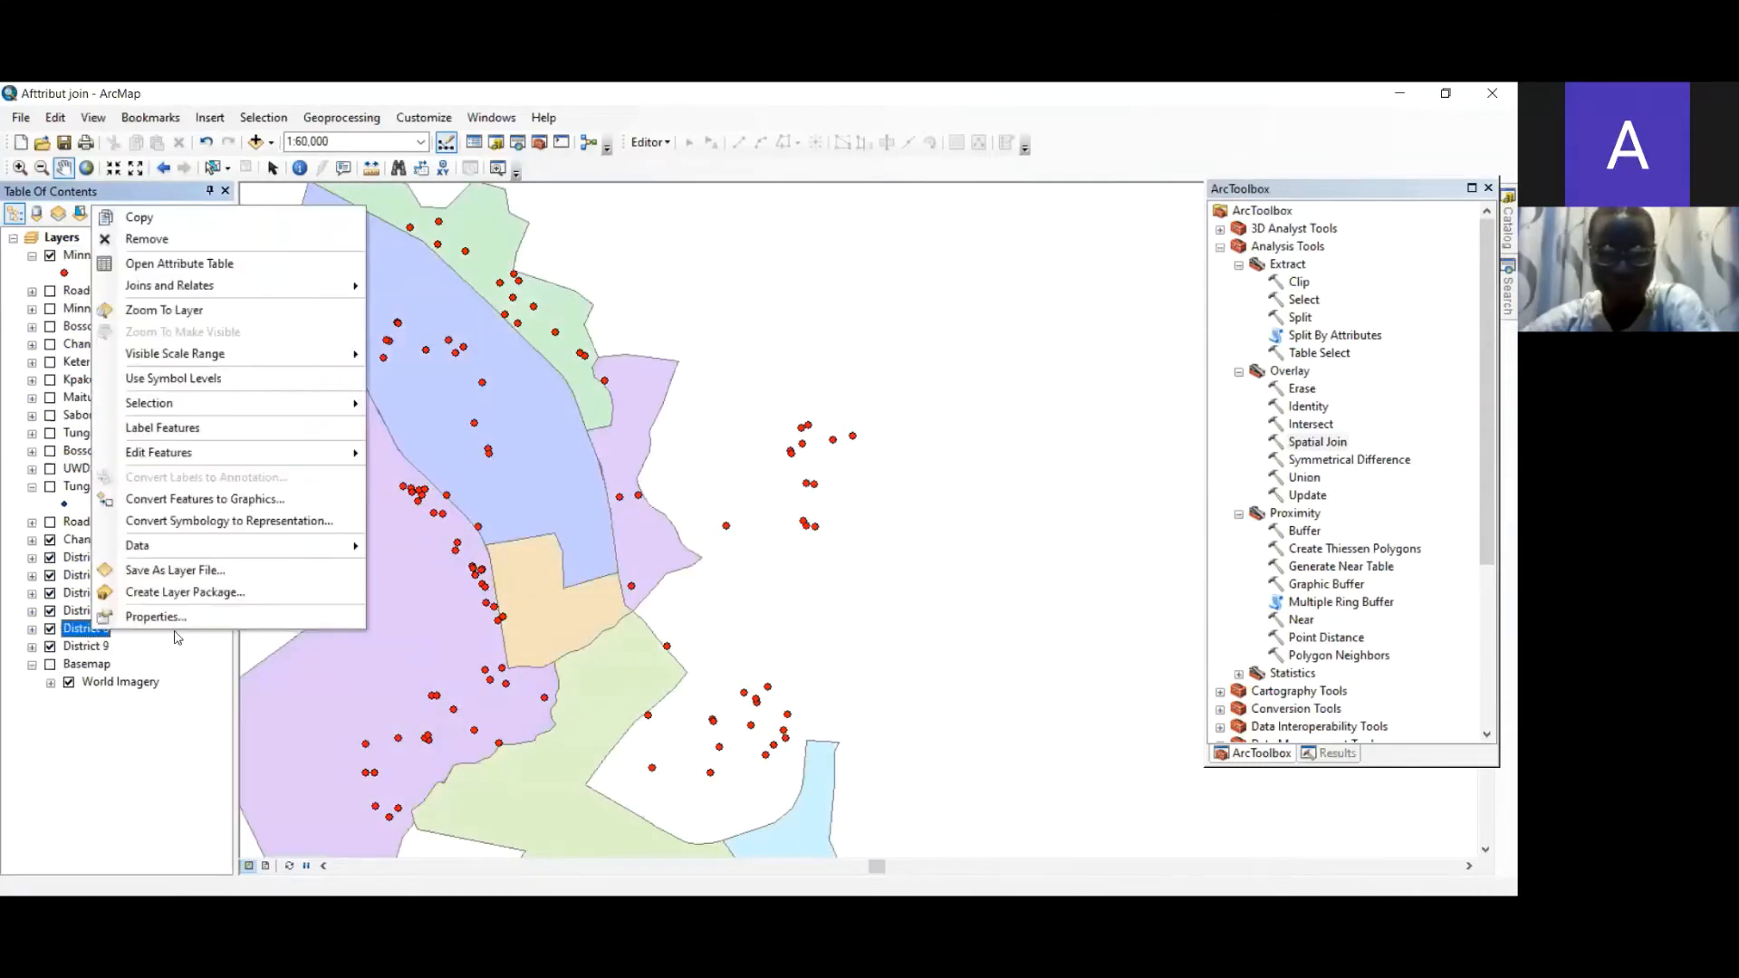
left_click(215, 264)
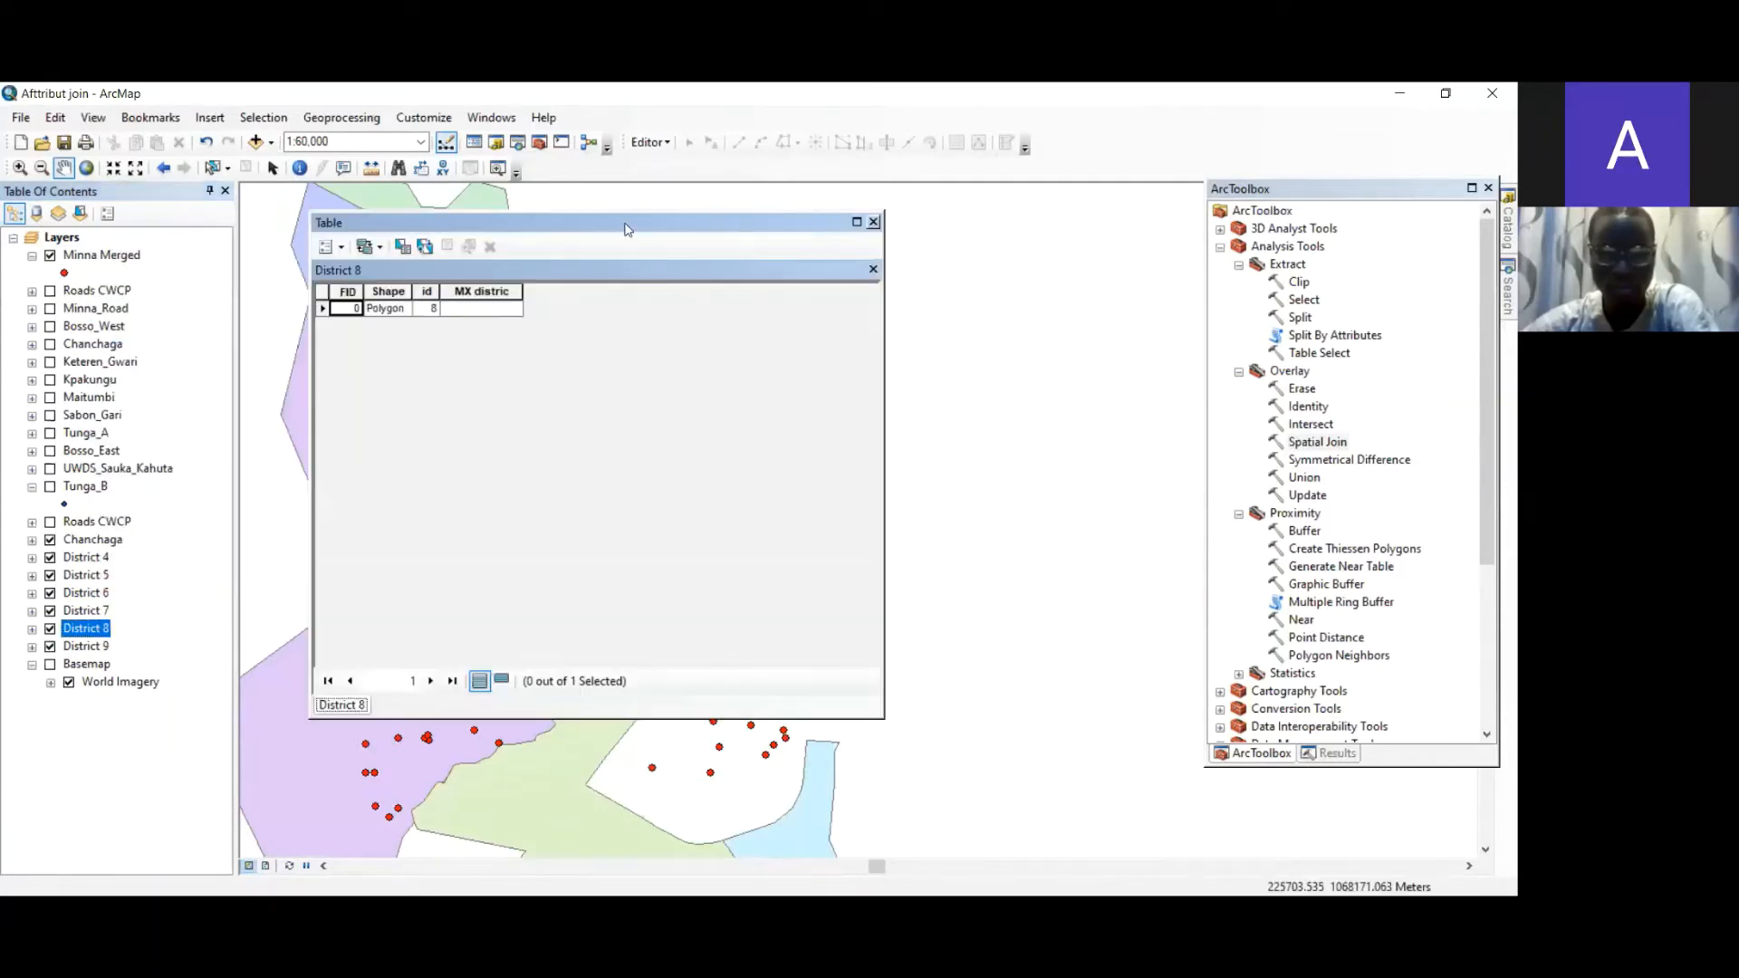
left_click(873, 223)
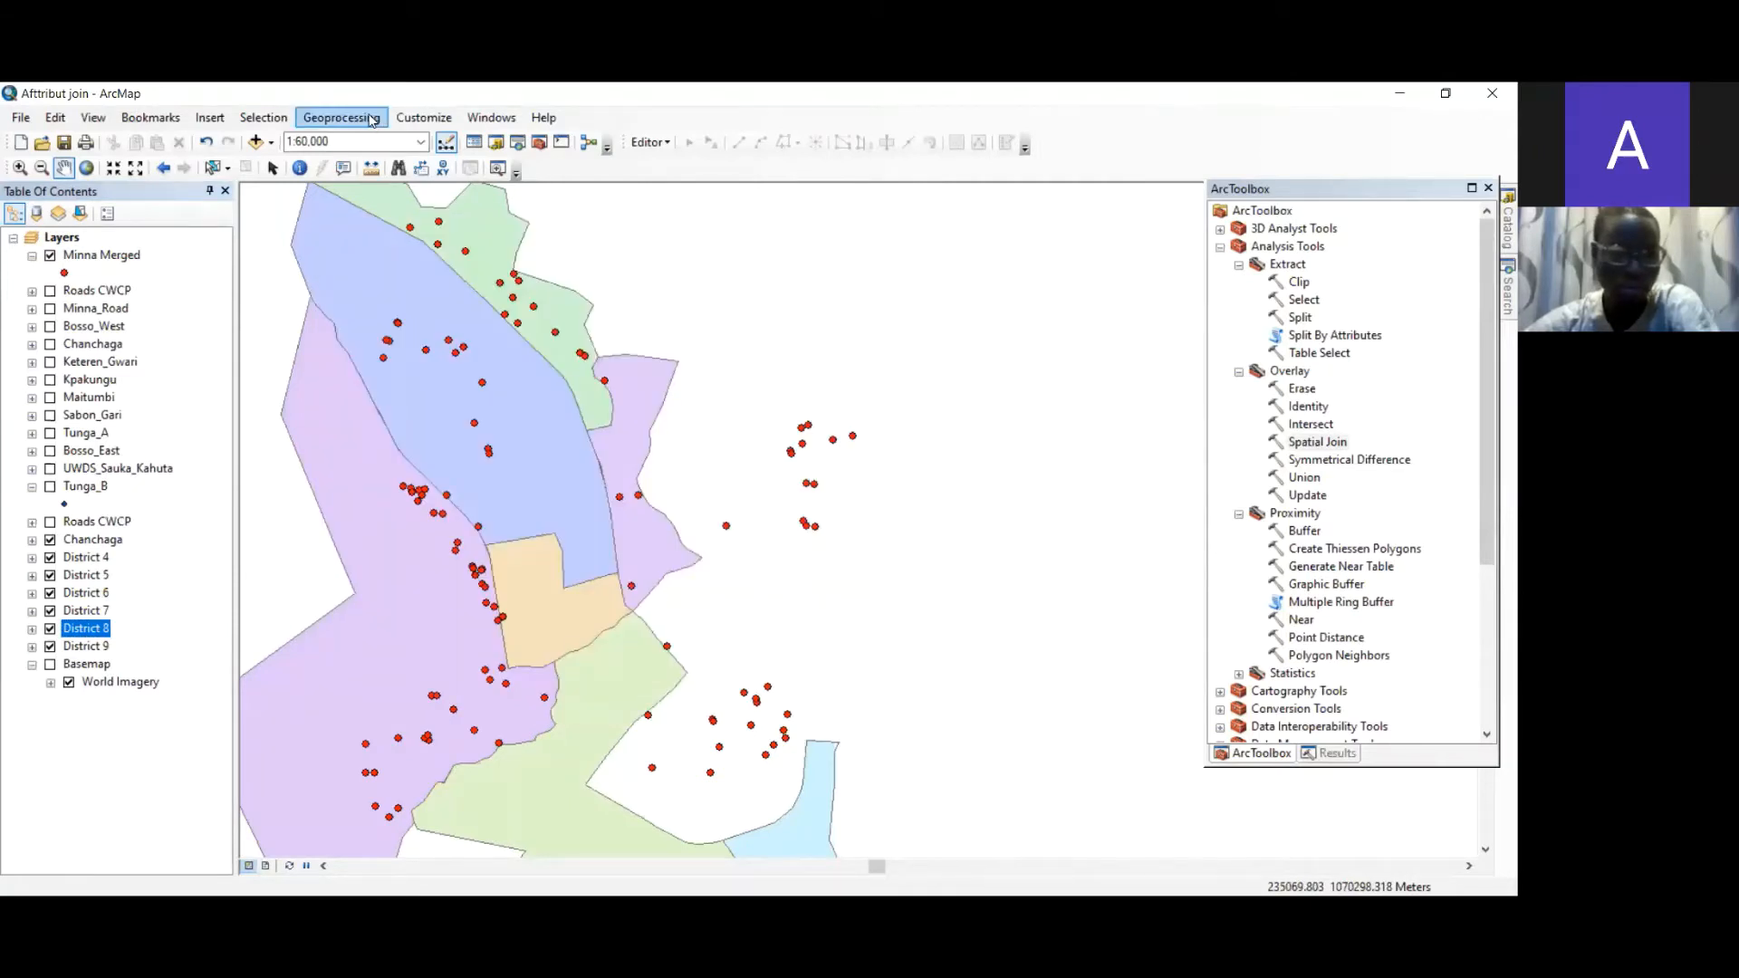
- Start a new Merge and add the Chanchaga polygon layer, District 4 and District 5 as input datasets
left_click(372, 121)
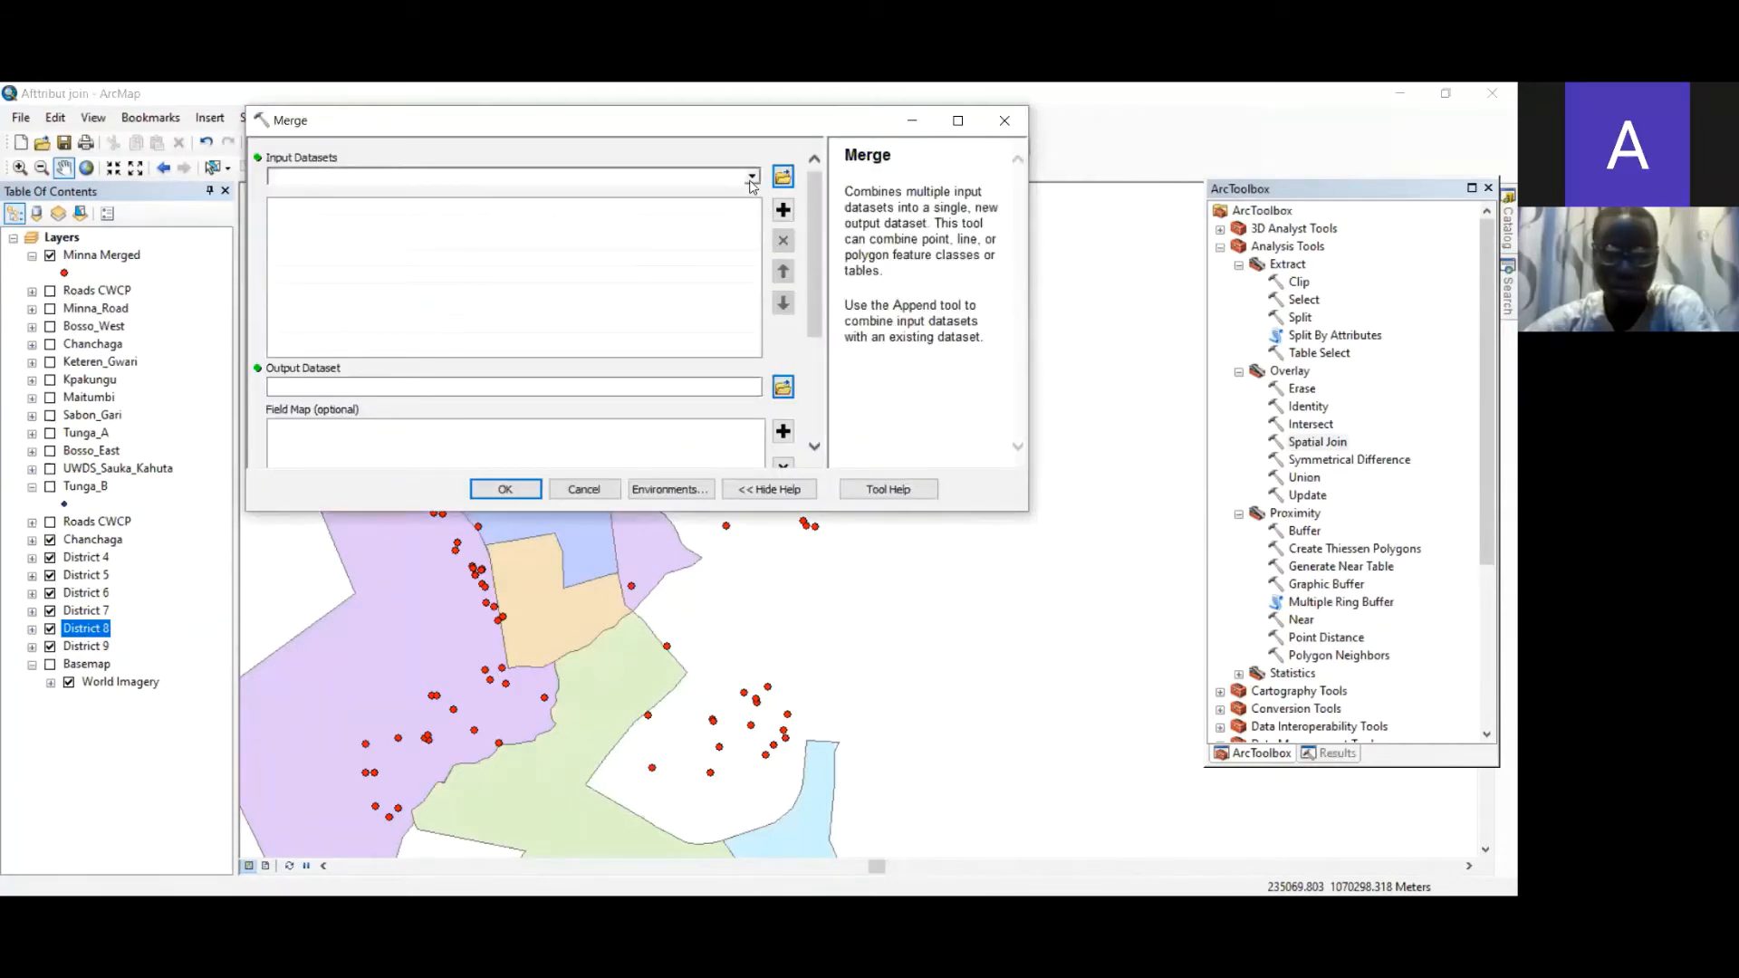
left_click(751, 178)
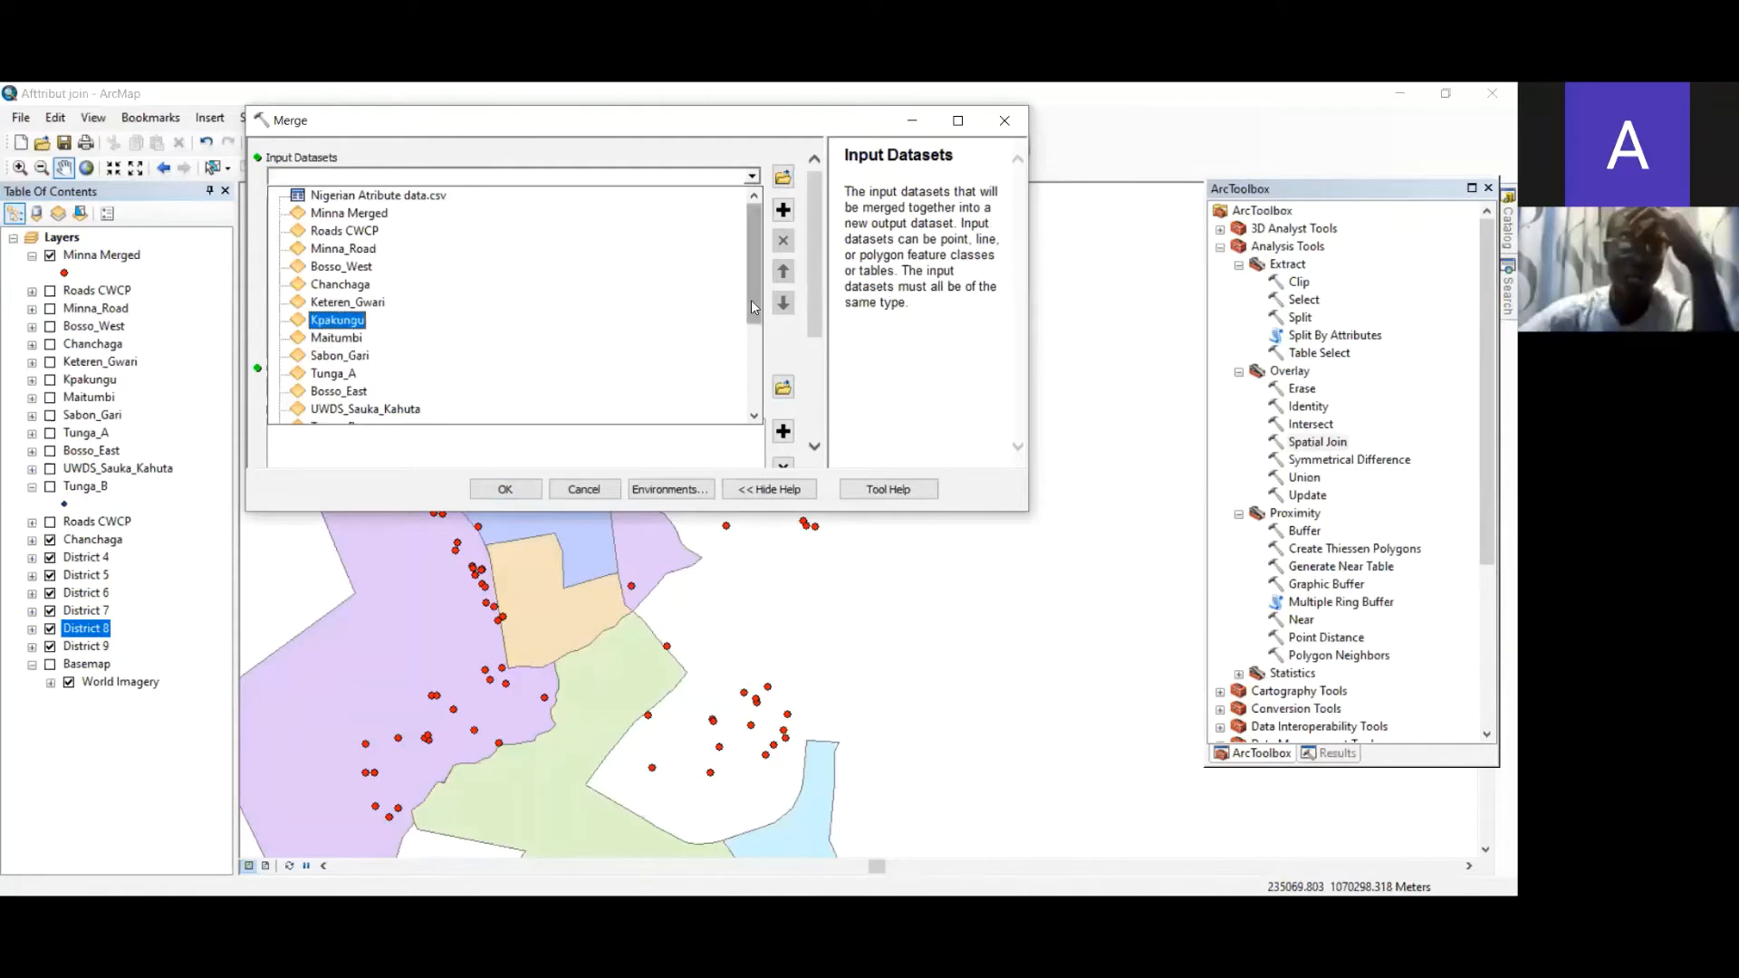
left_click_drag(745, 310, 744, 362)
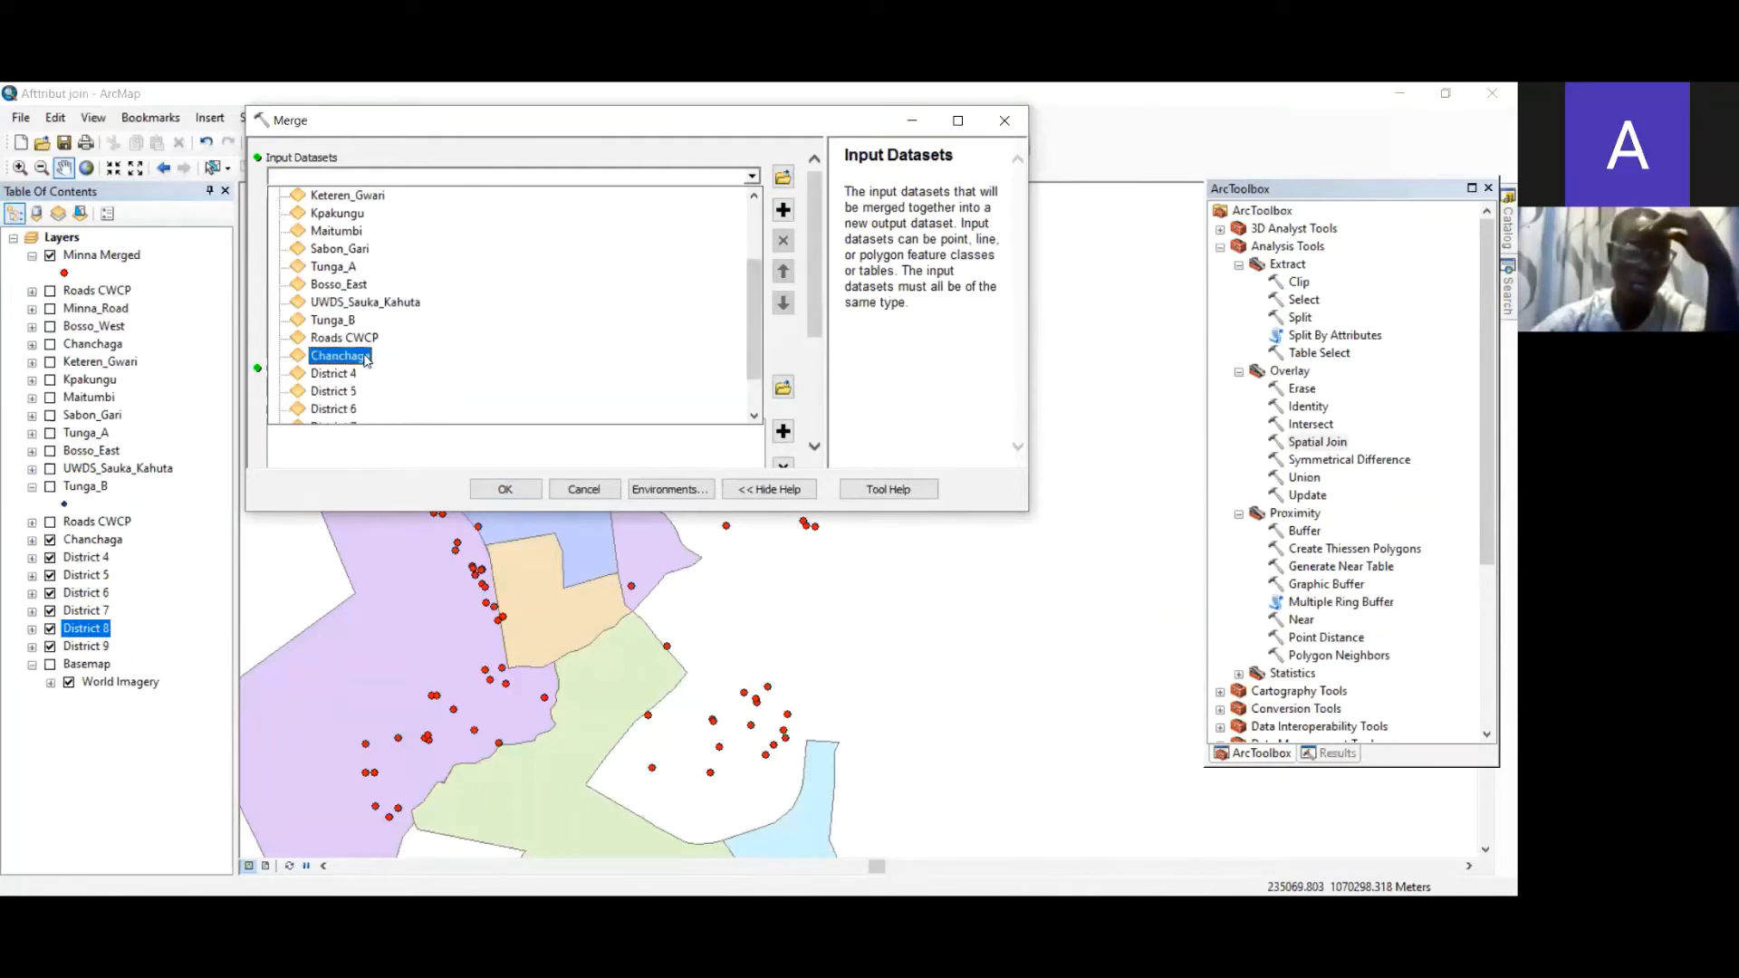
left_click(358, 356)
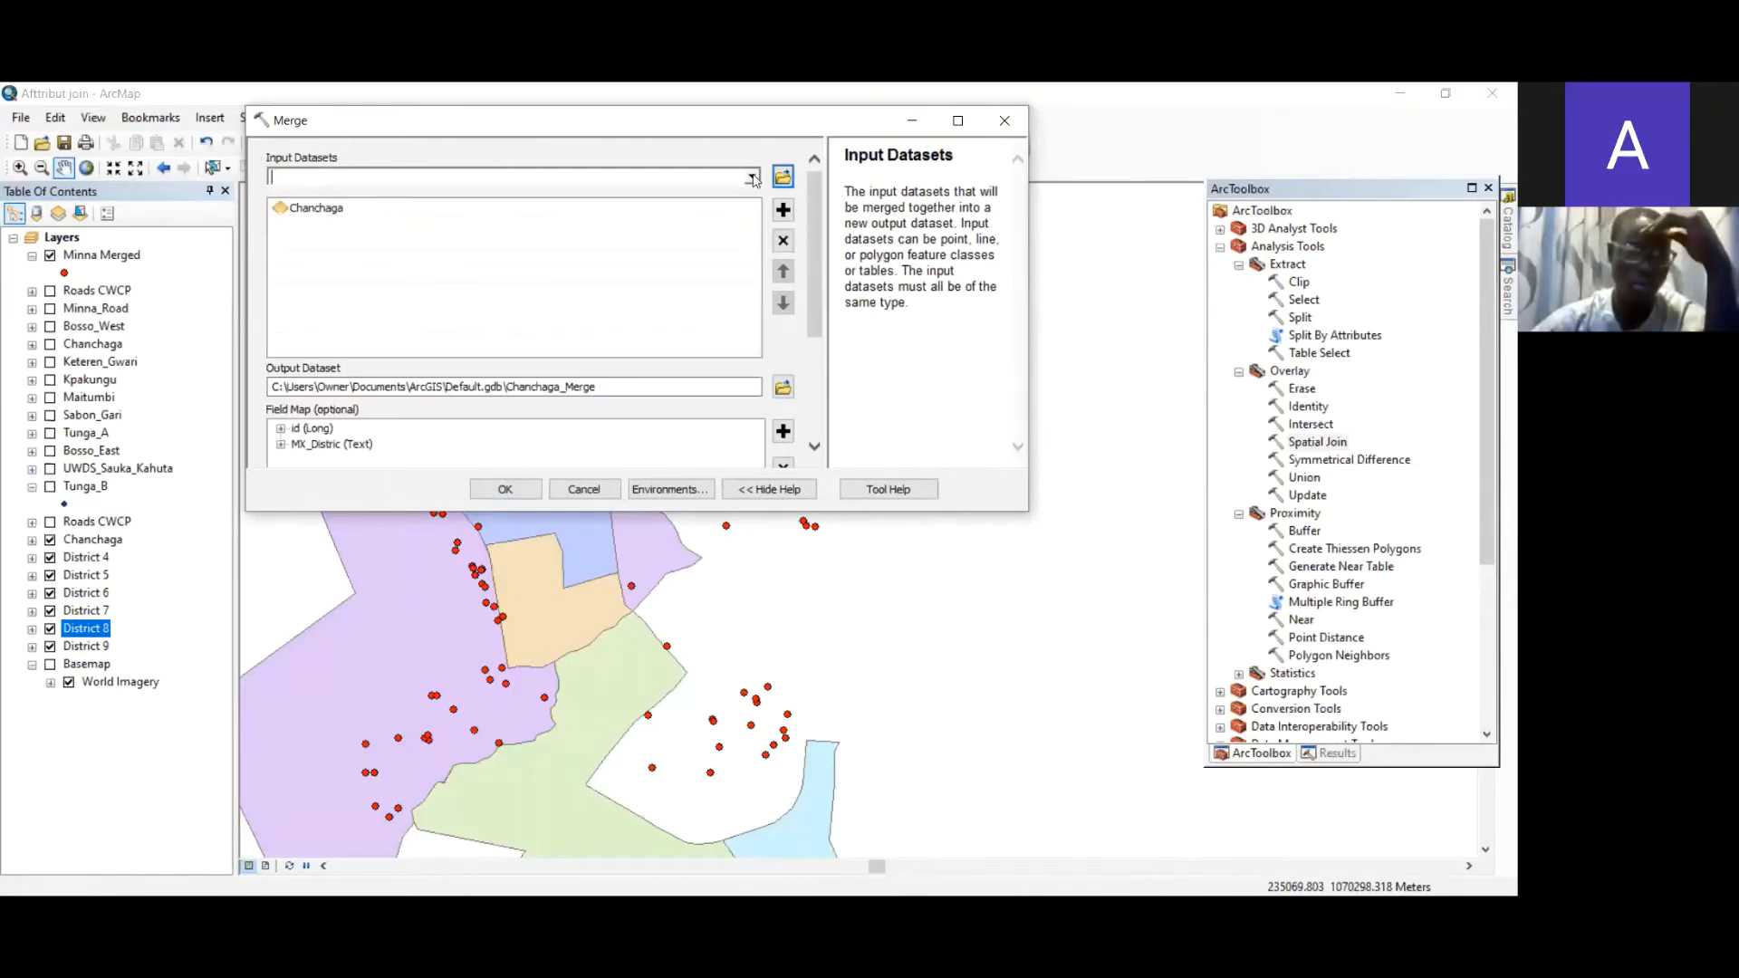
left_click(752, 176)
left_click(377, 370)
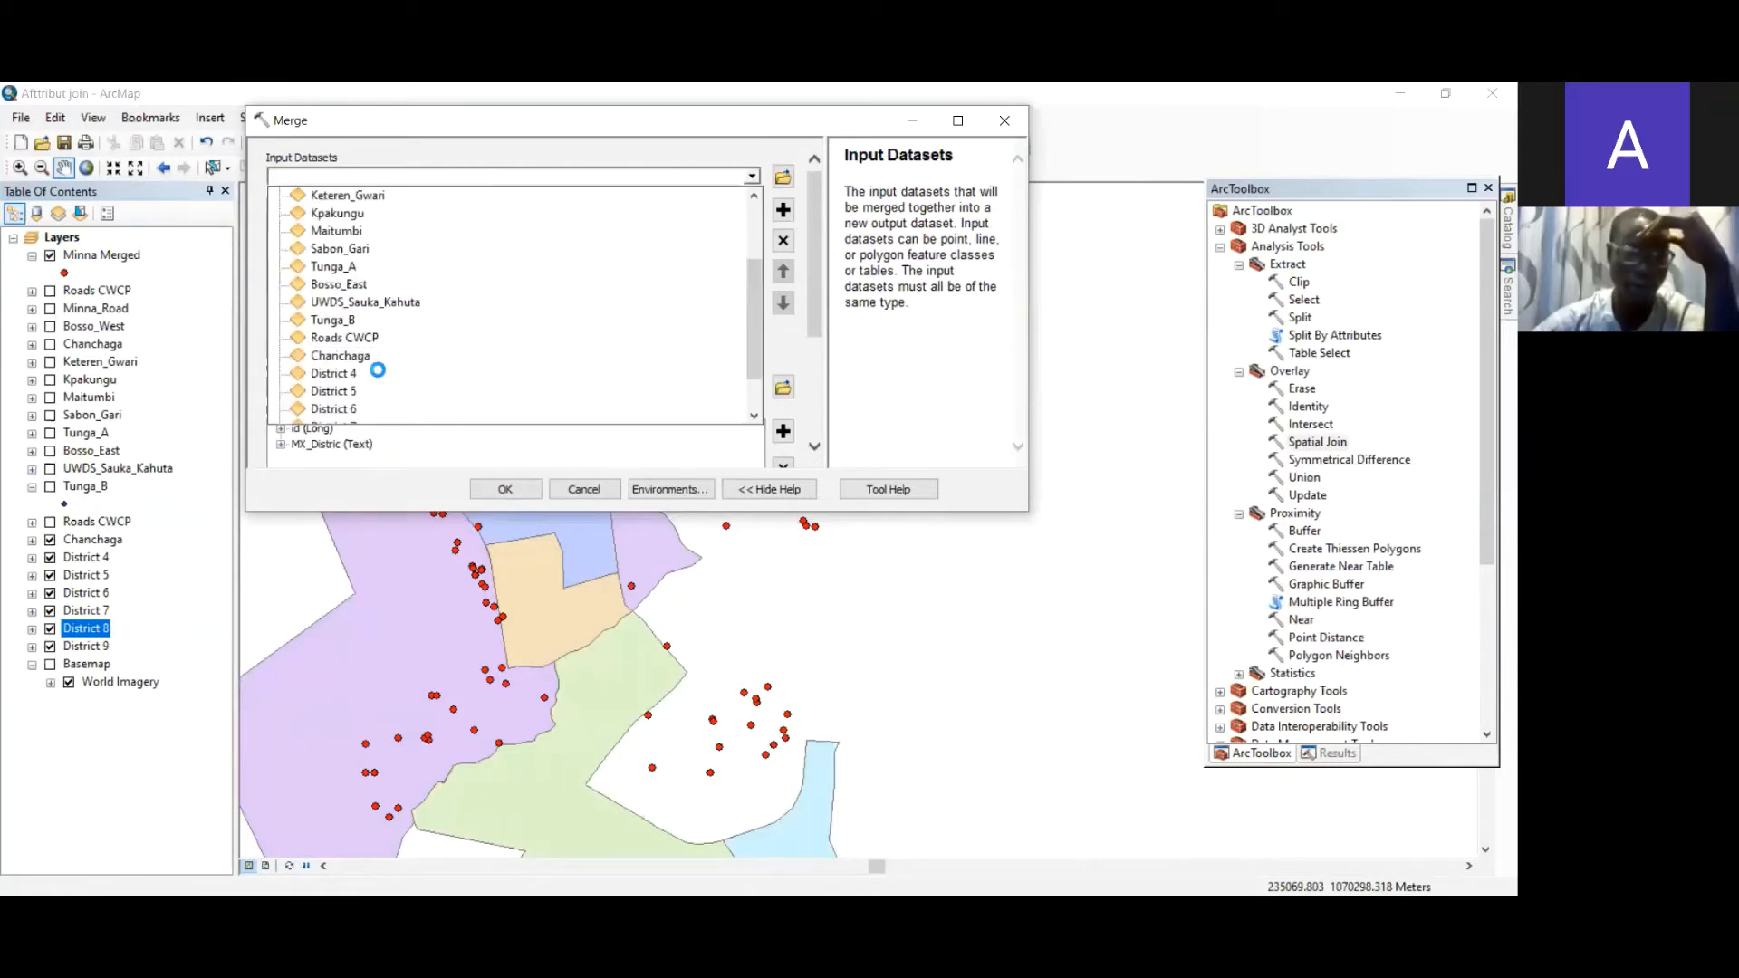
left_click(751, 177)
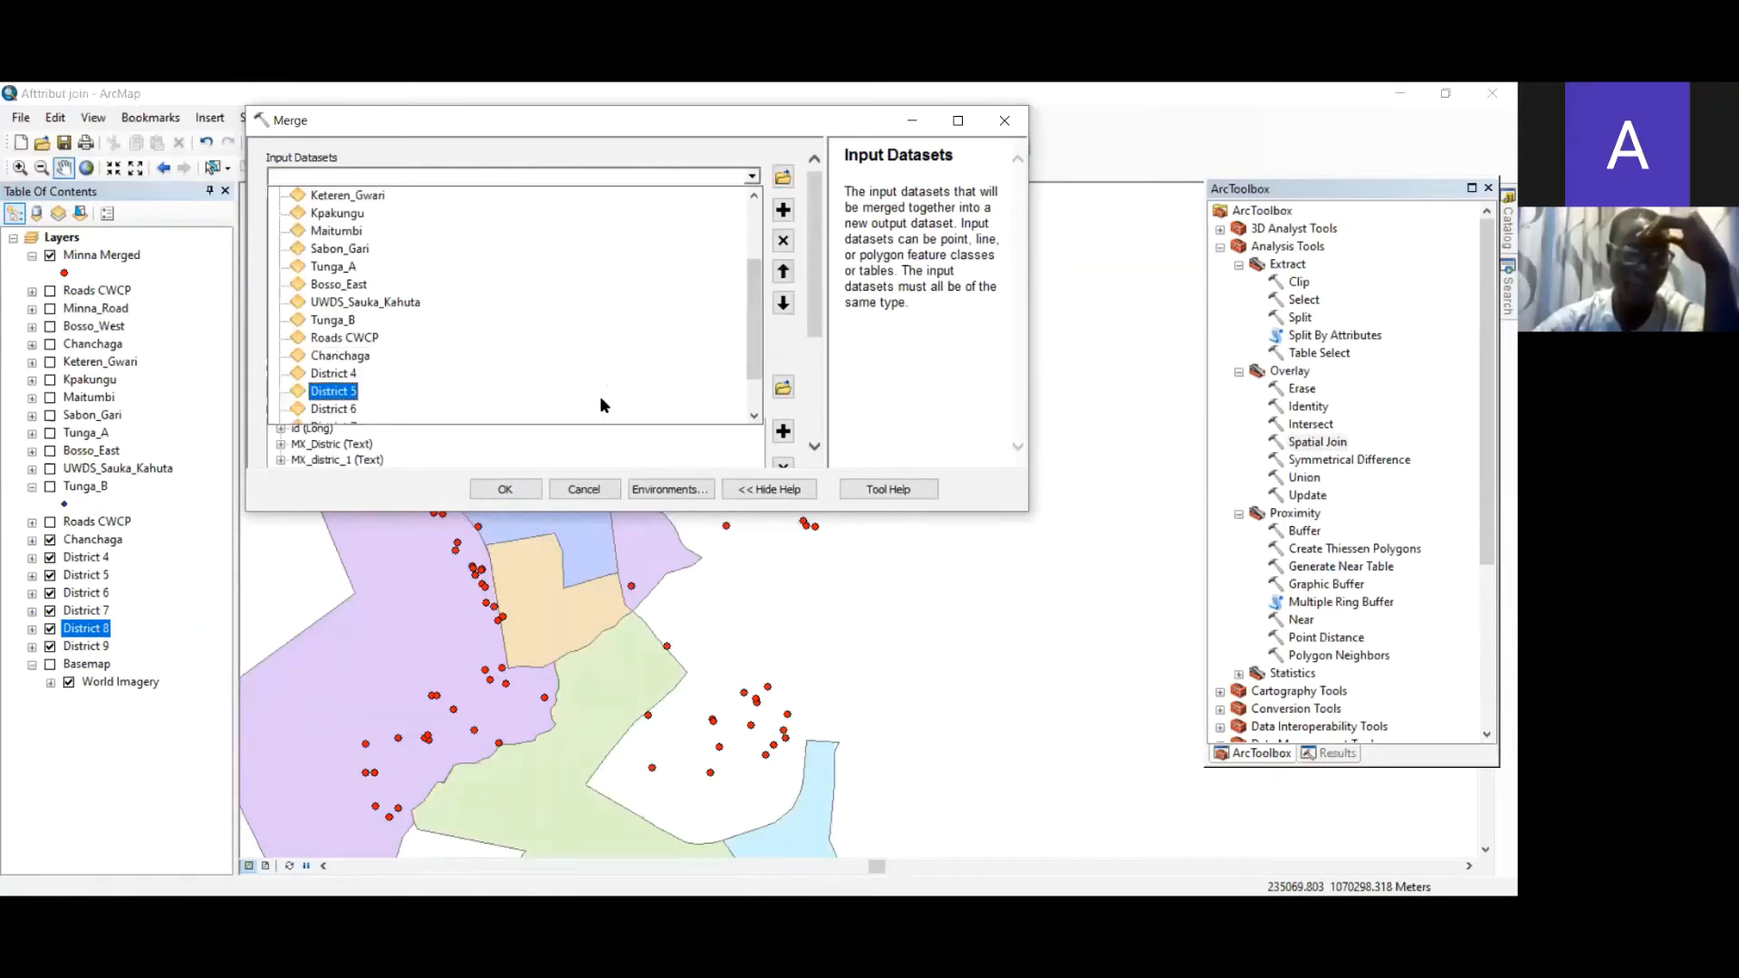
left_click(601, 397)
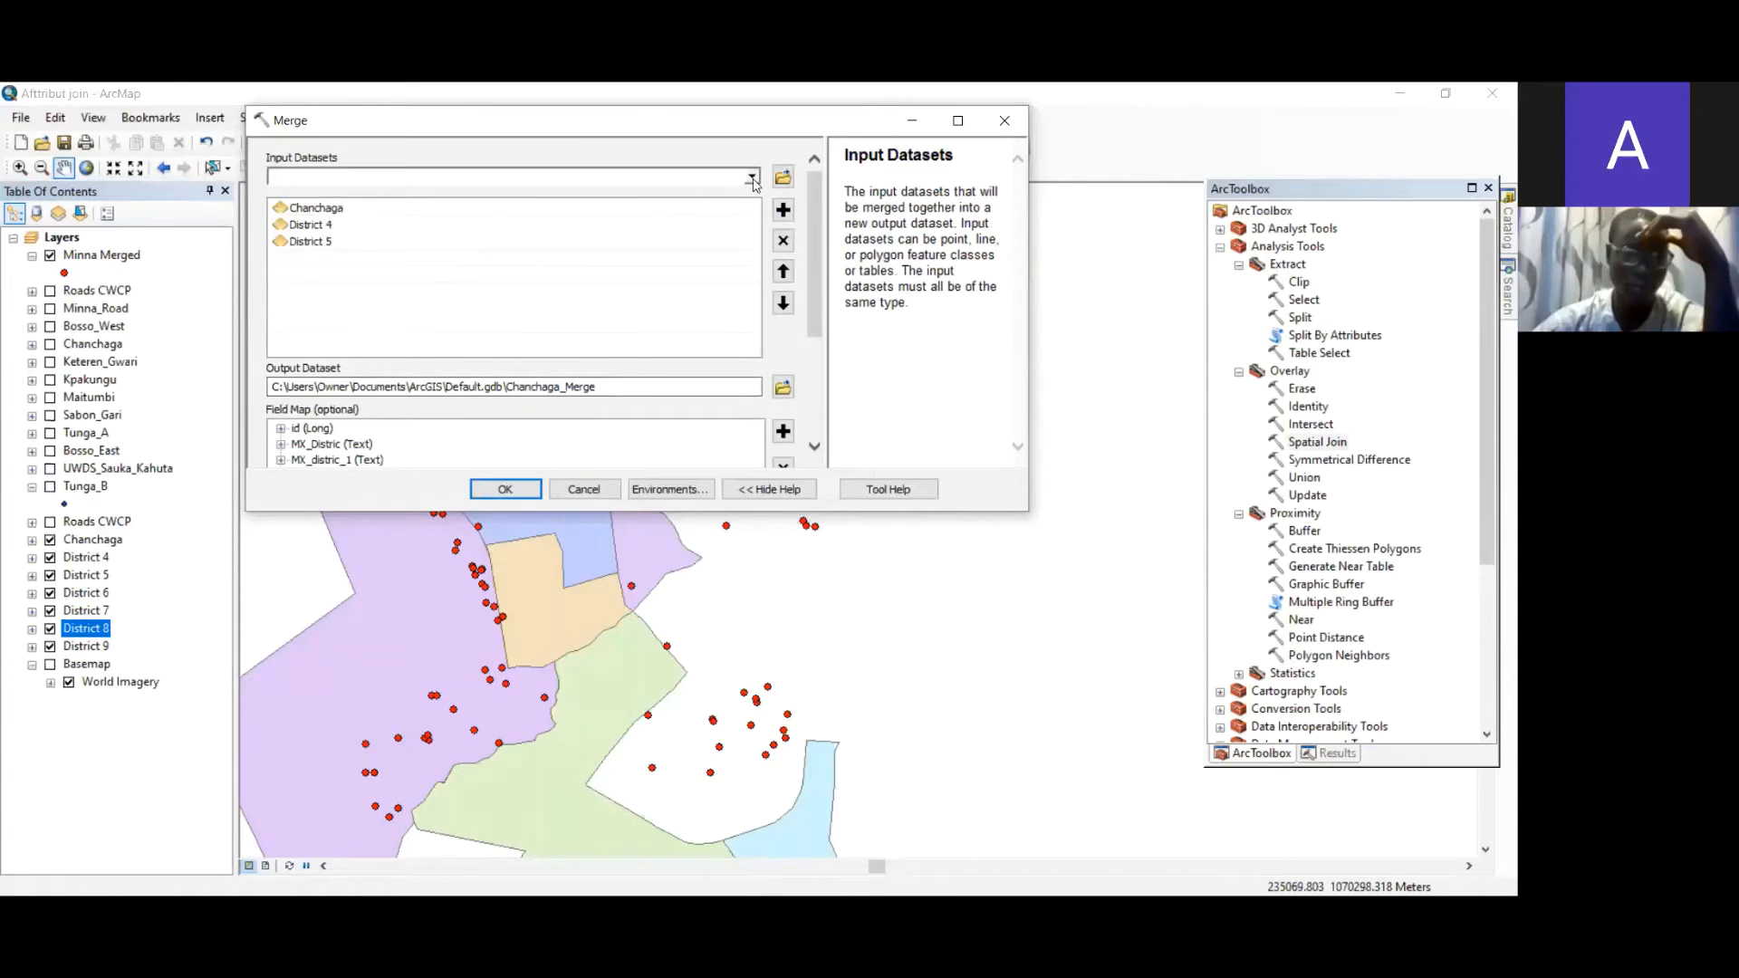
- Add District 6, District 7, District 8 and District 9 to the Merge input datasets
left_click(751, 176)
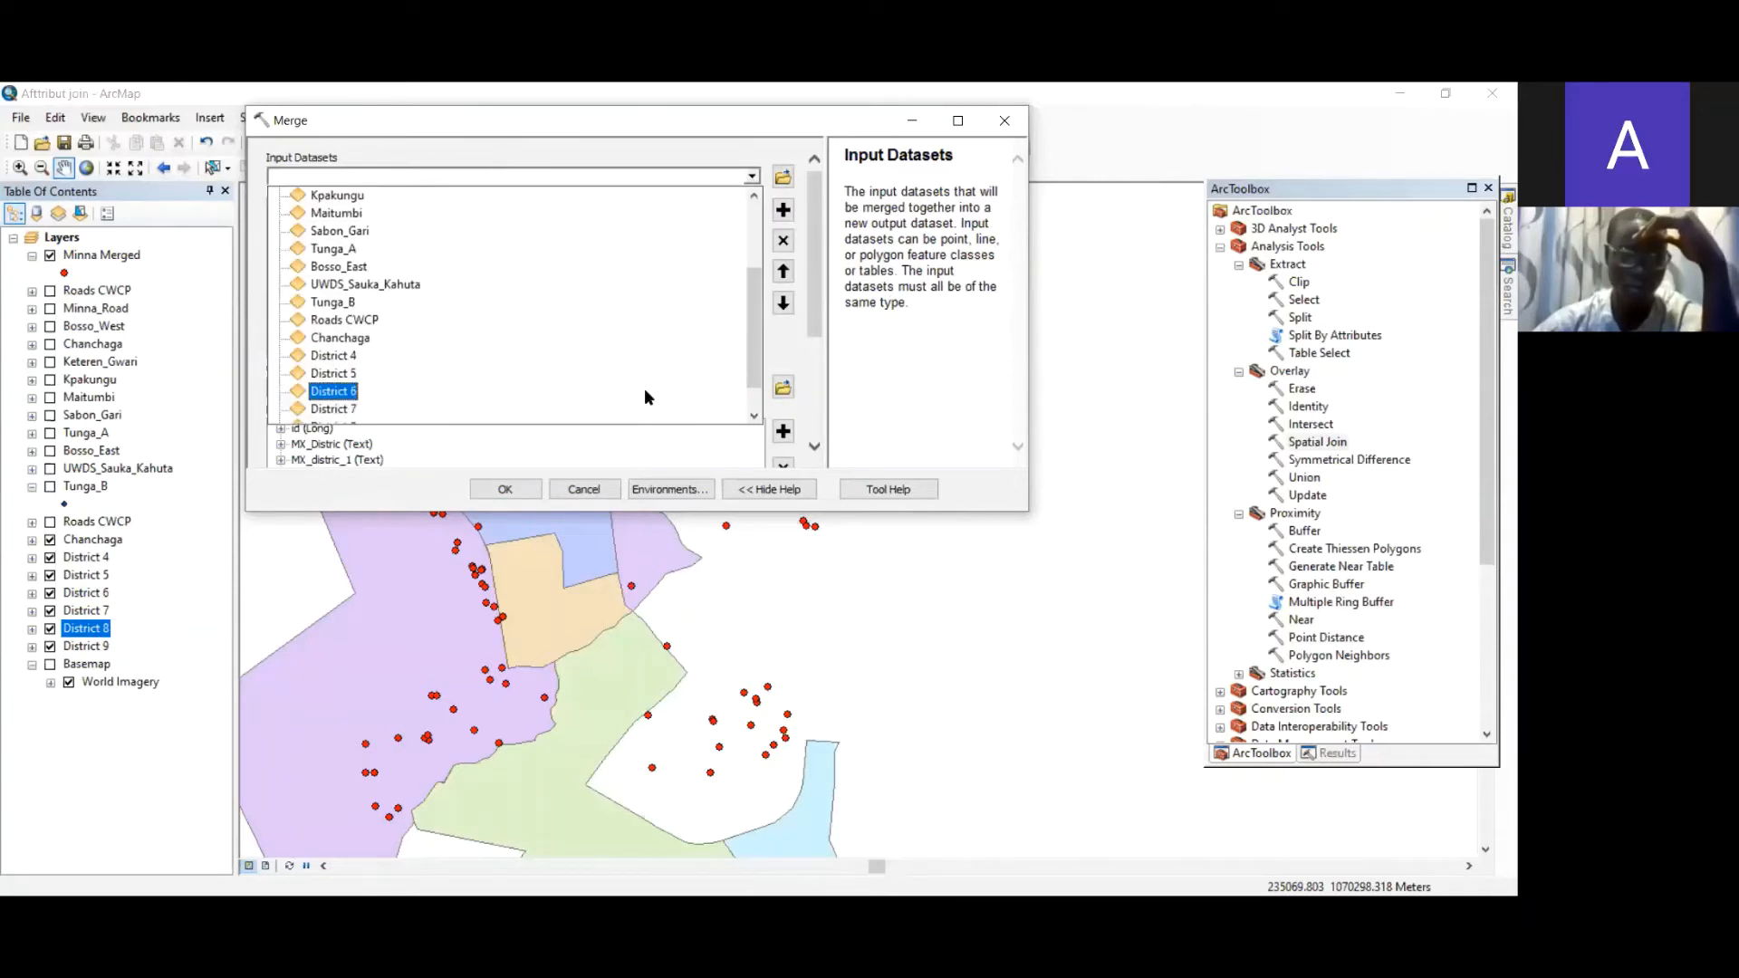
left_click(644, 390)
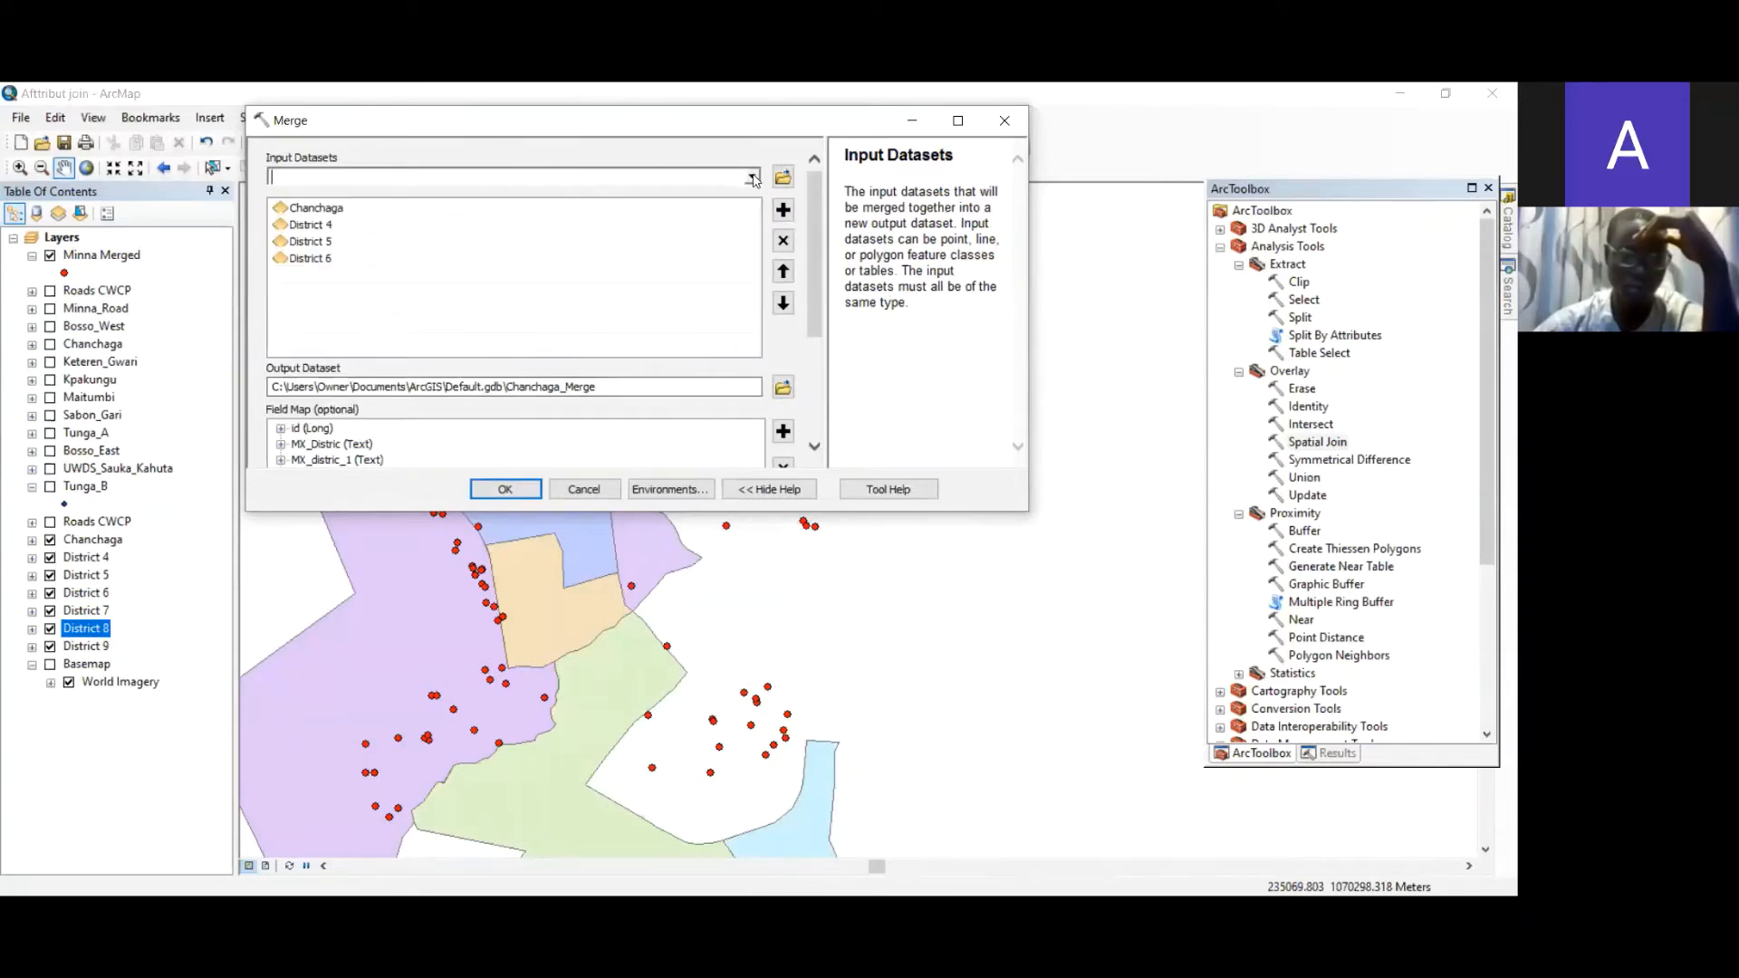
left_click(667, 373)
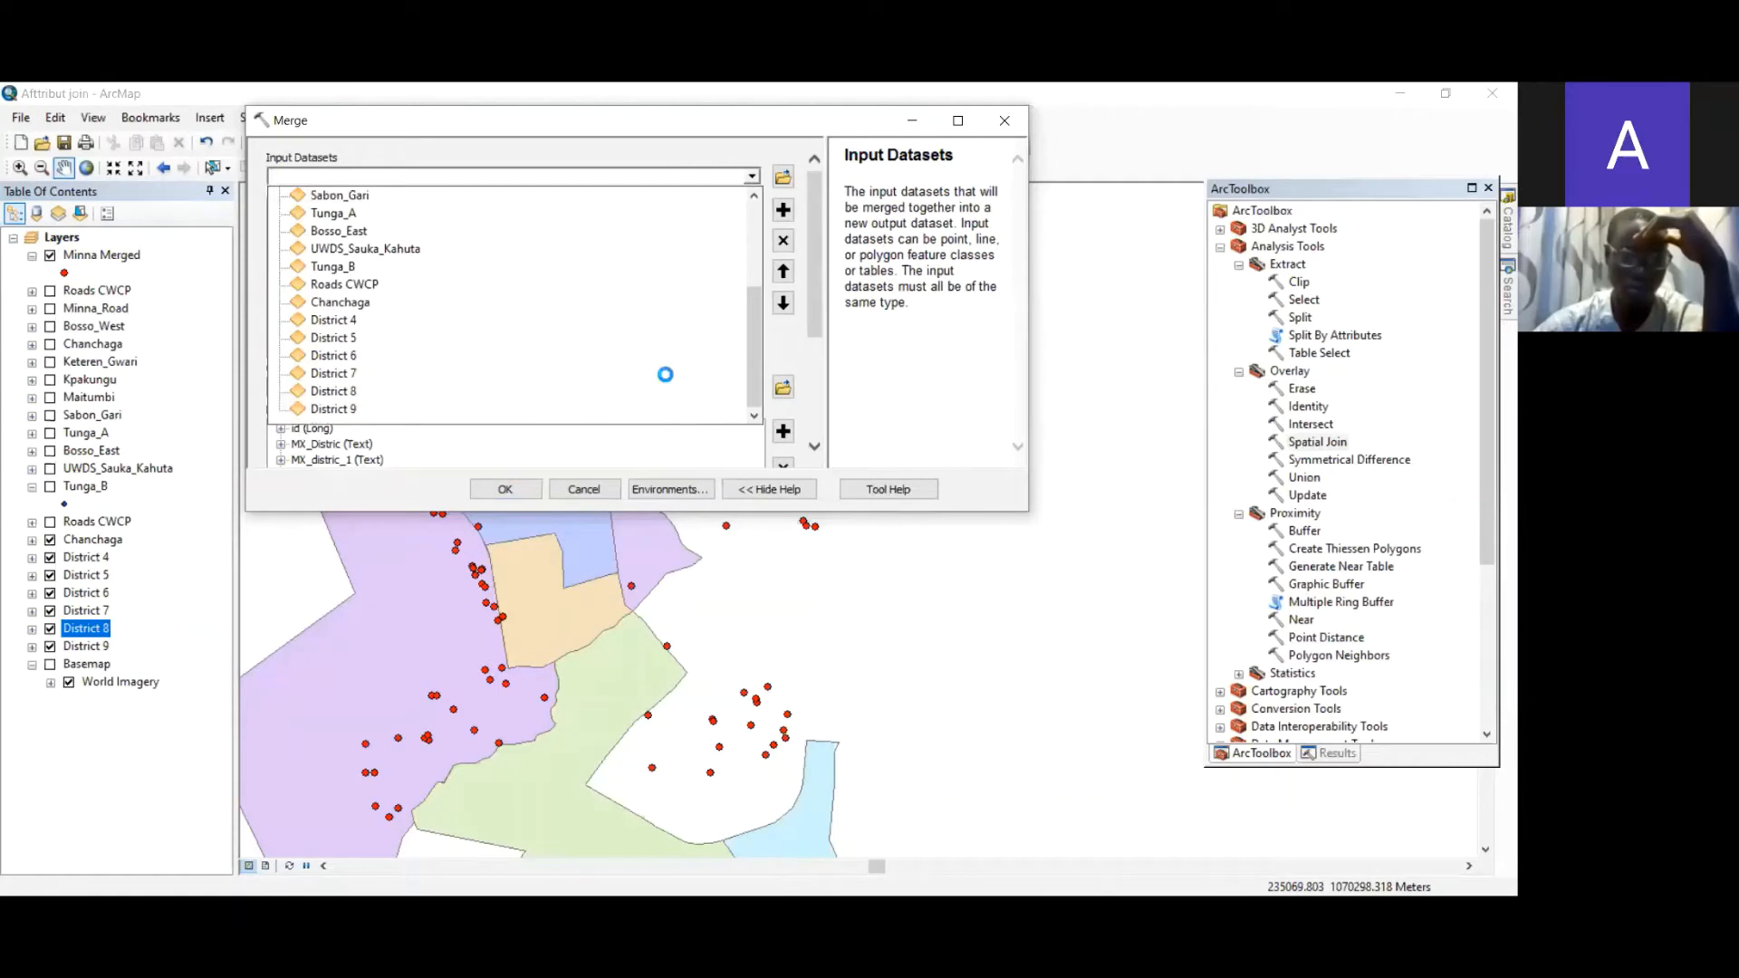
left_click(752, 178)
left_click(333, 390)
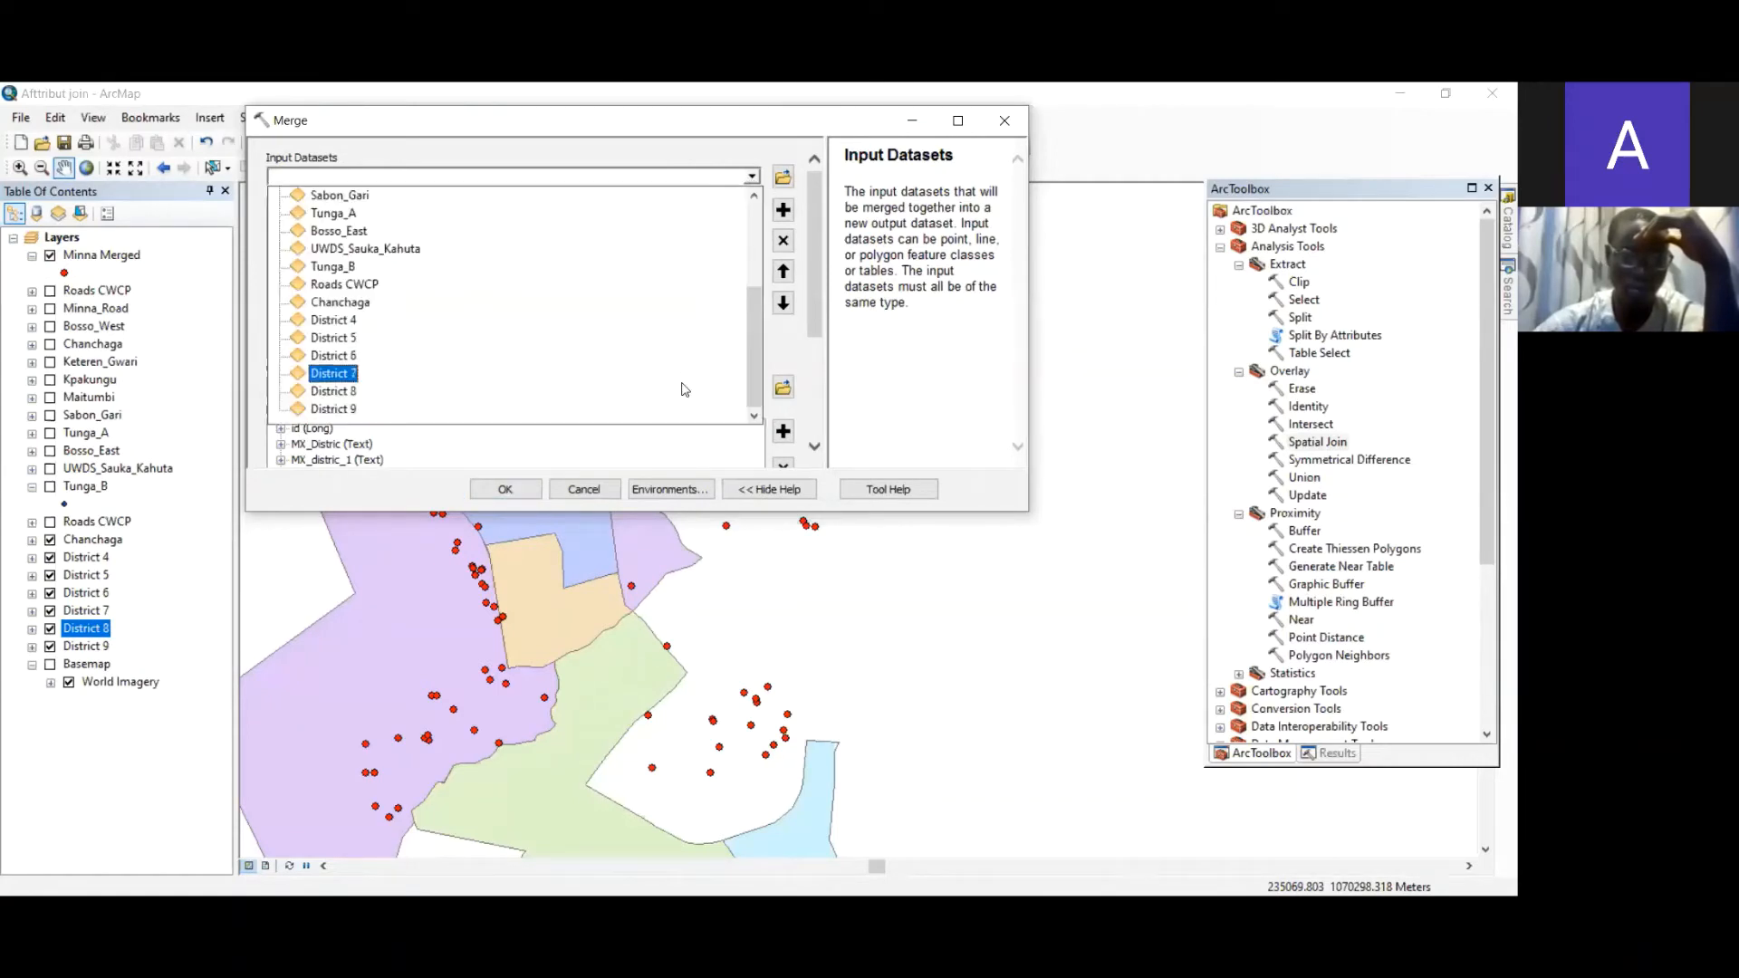
left_click(752, 177)
left_click(675, 407)
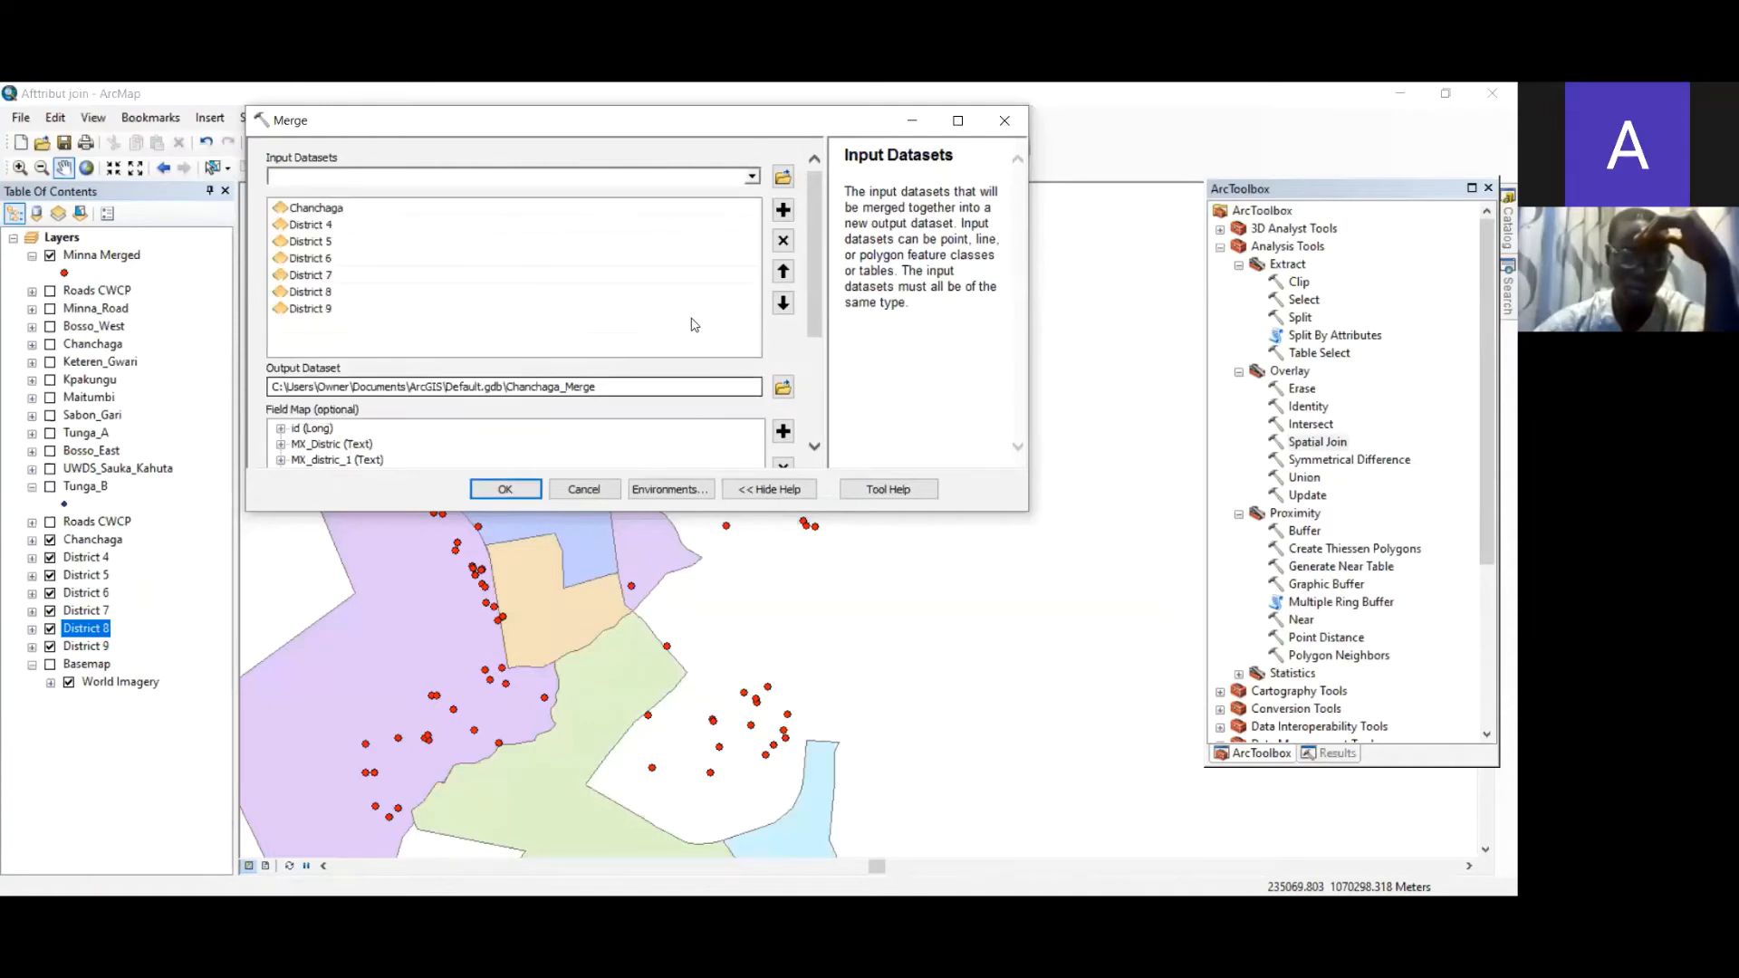
- Name the output dataset MinnaDist_Merge, try to run the Merge, and open its result messages
left_click(562, 386)
left_click_drag(558, 387, 517, 389)
type("Mi")
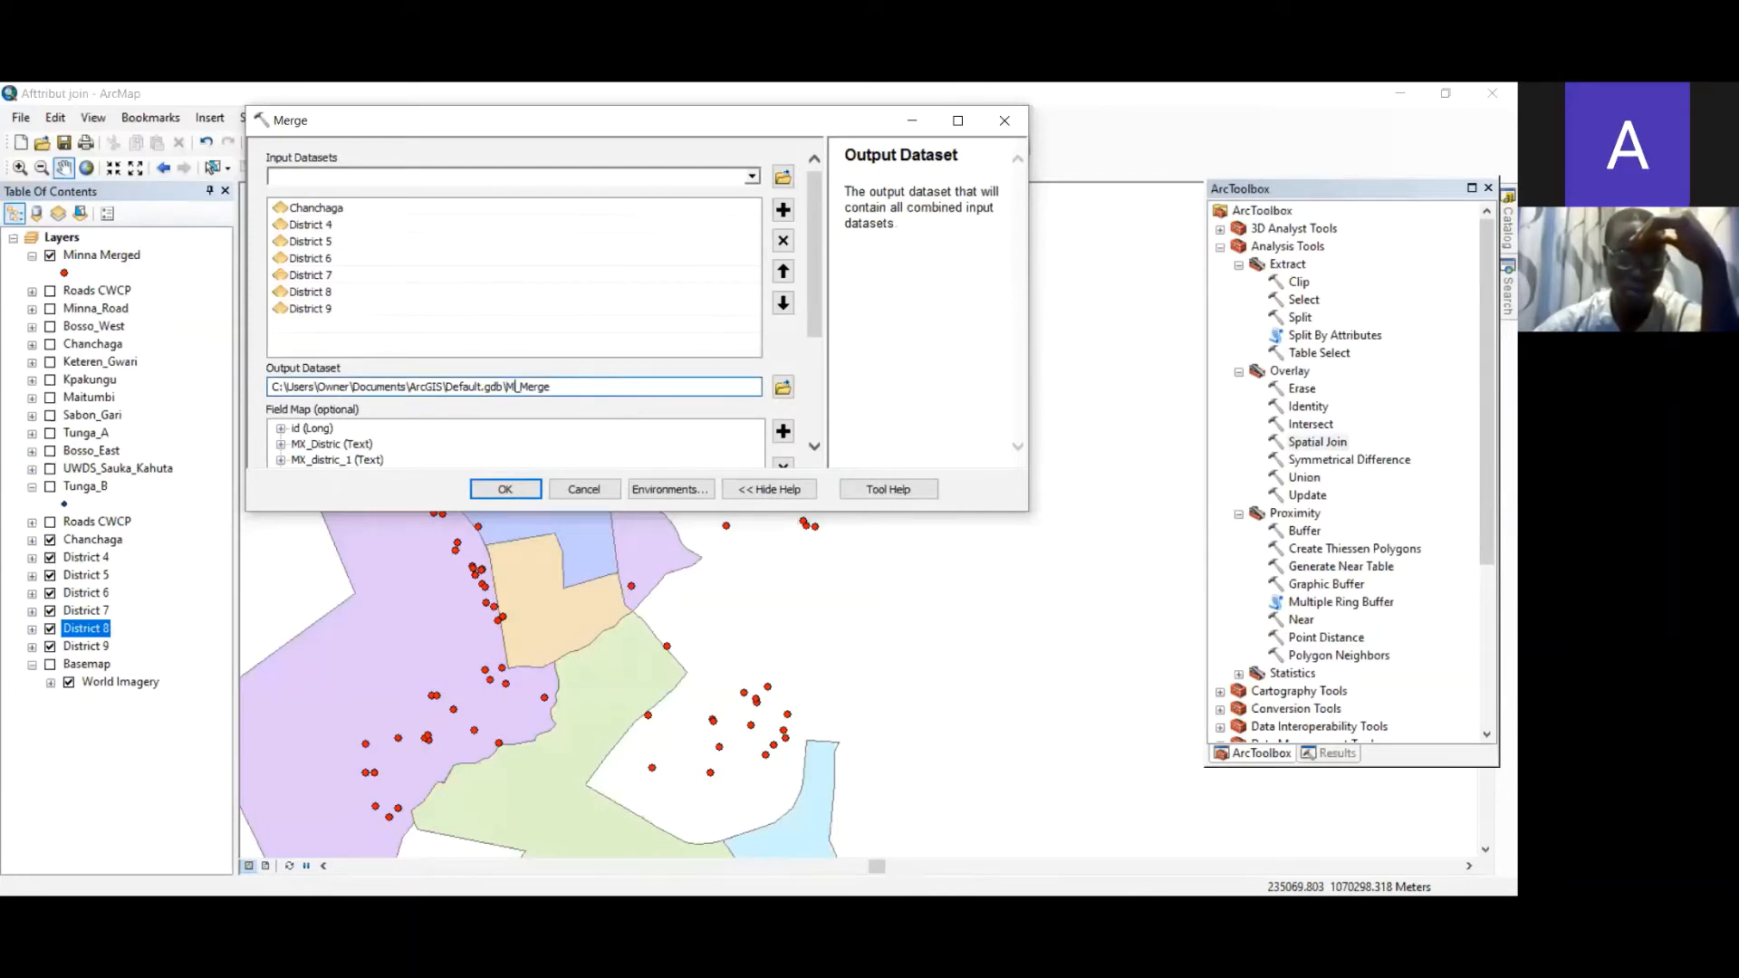
type("nna")
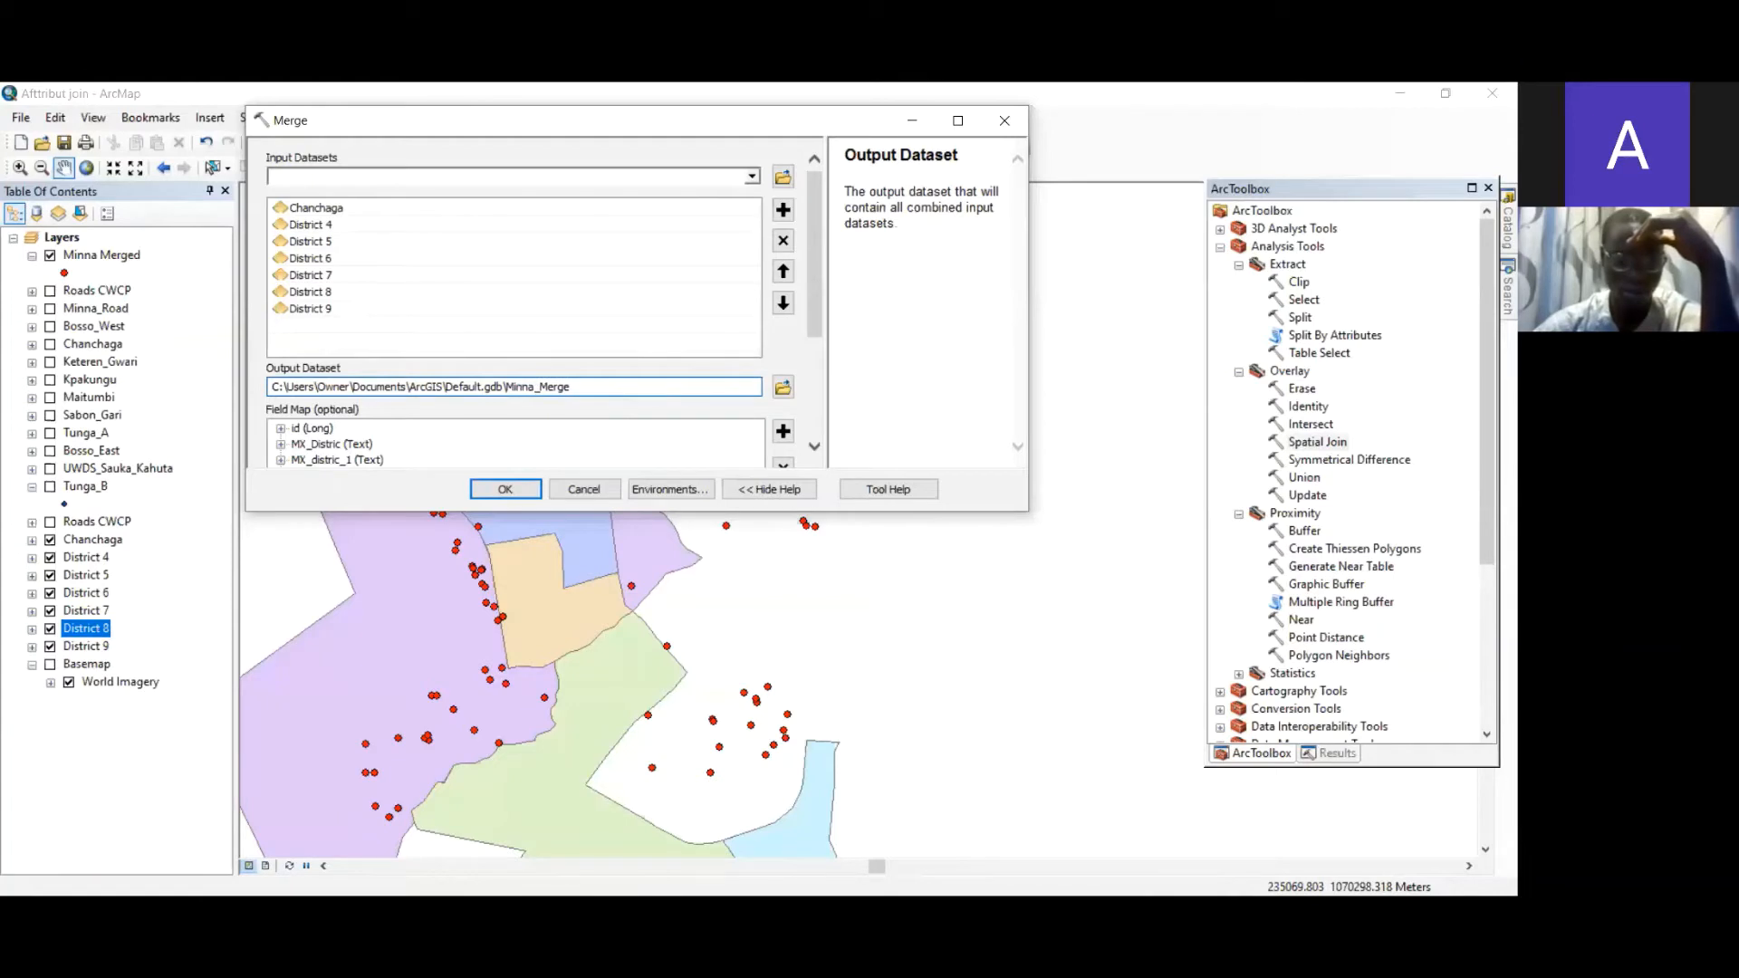
type("Dist")
left_click(1065, 411)
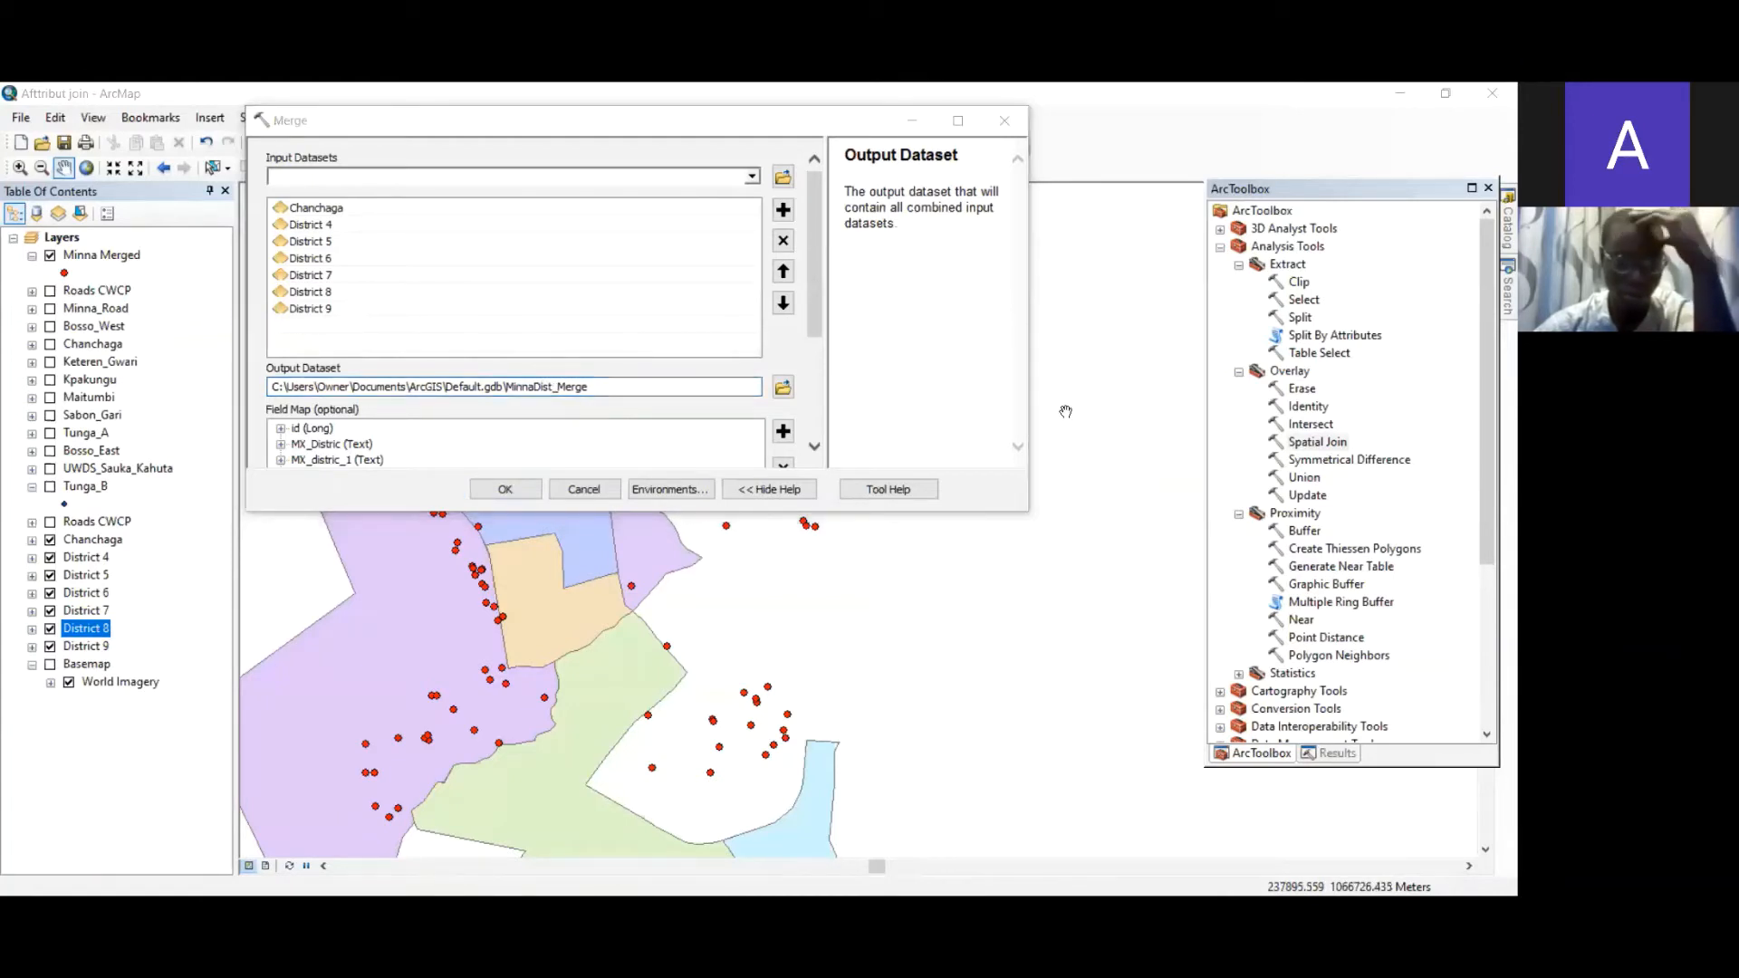
left_click(505, 490)
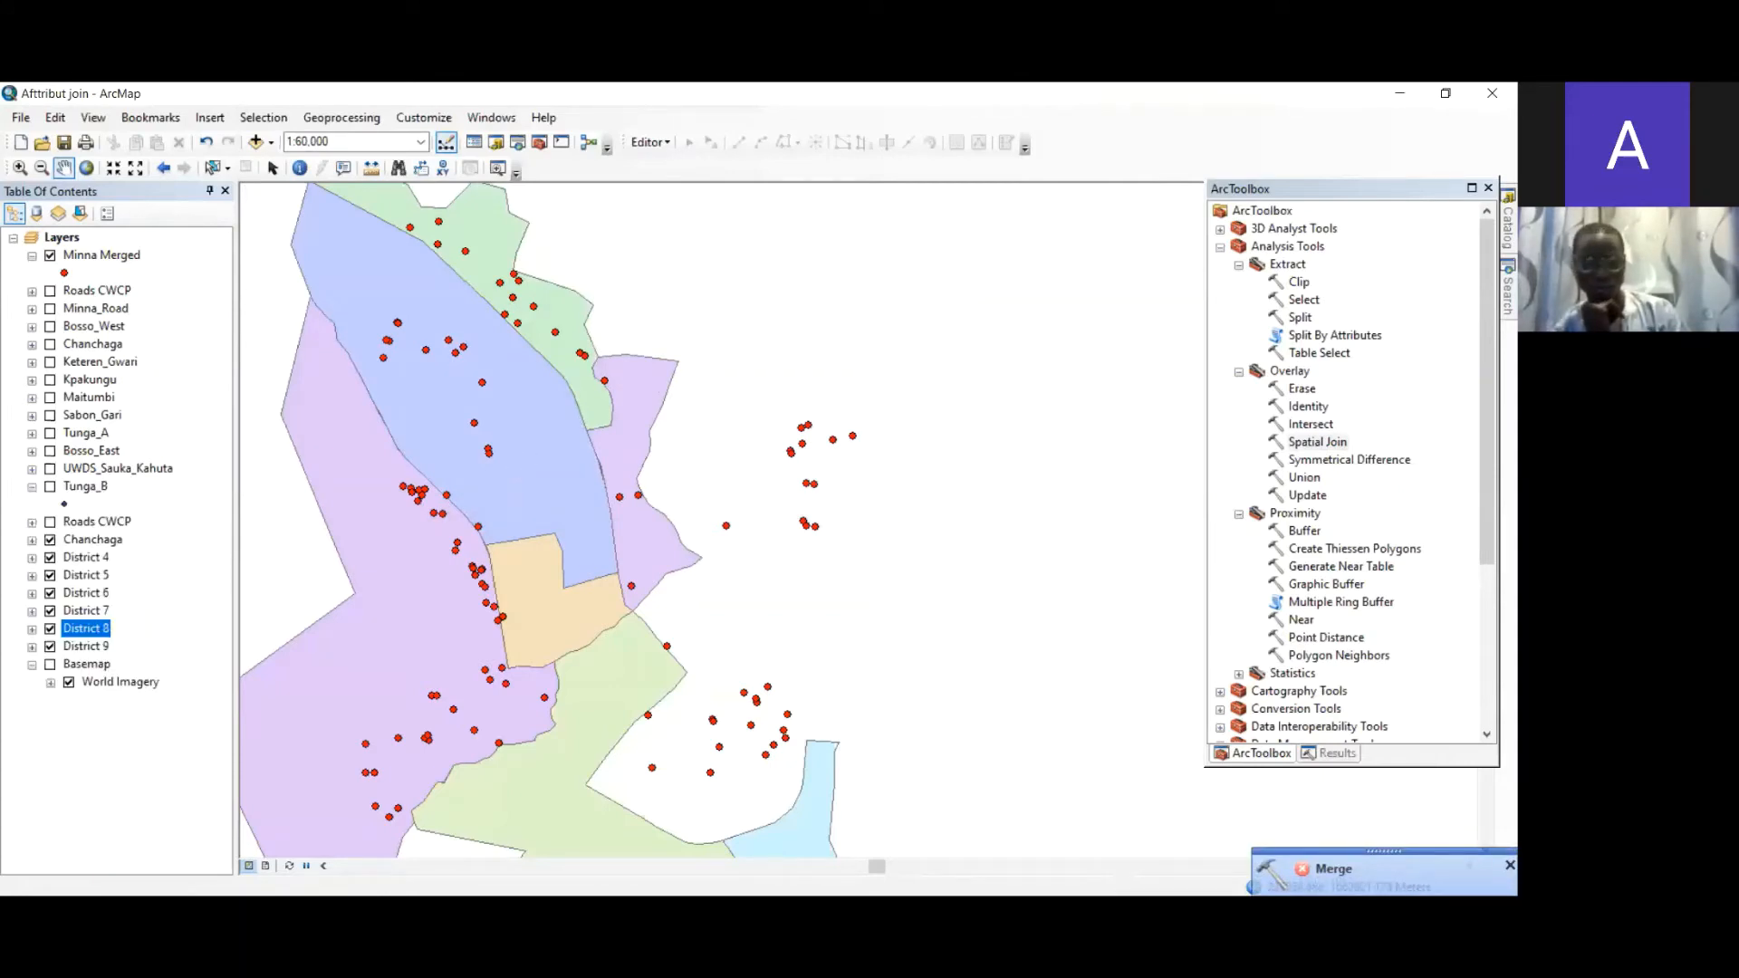
left_click(1278, 880)
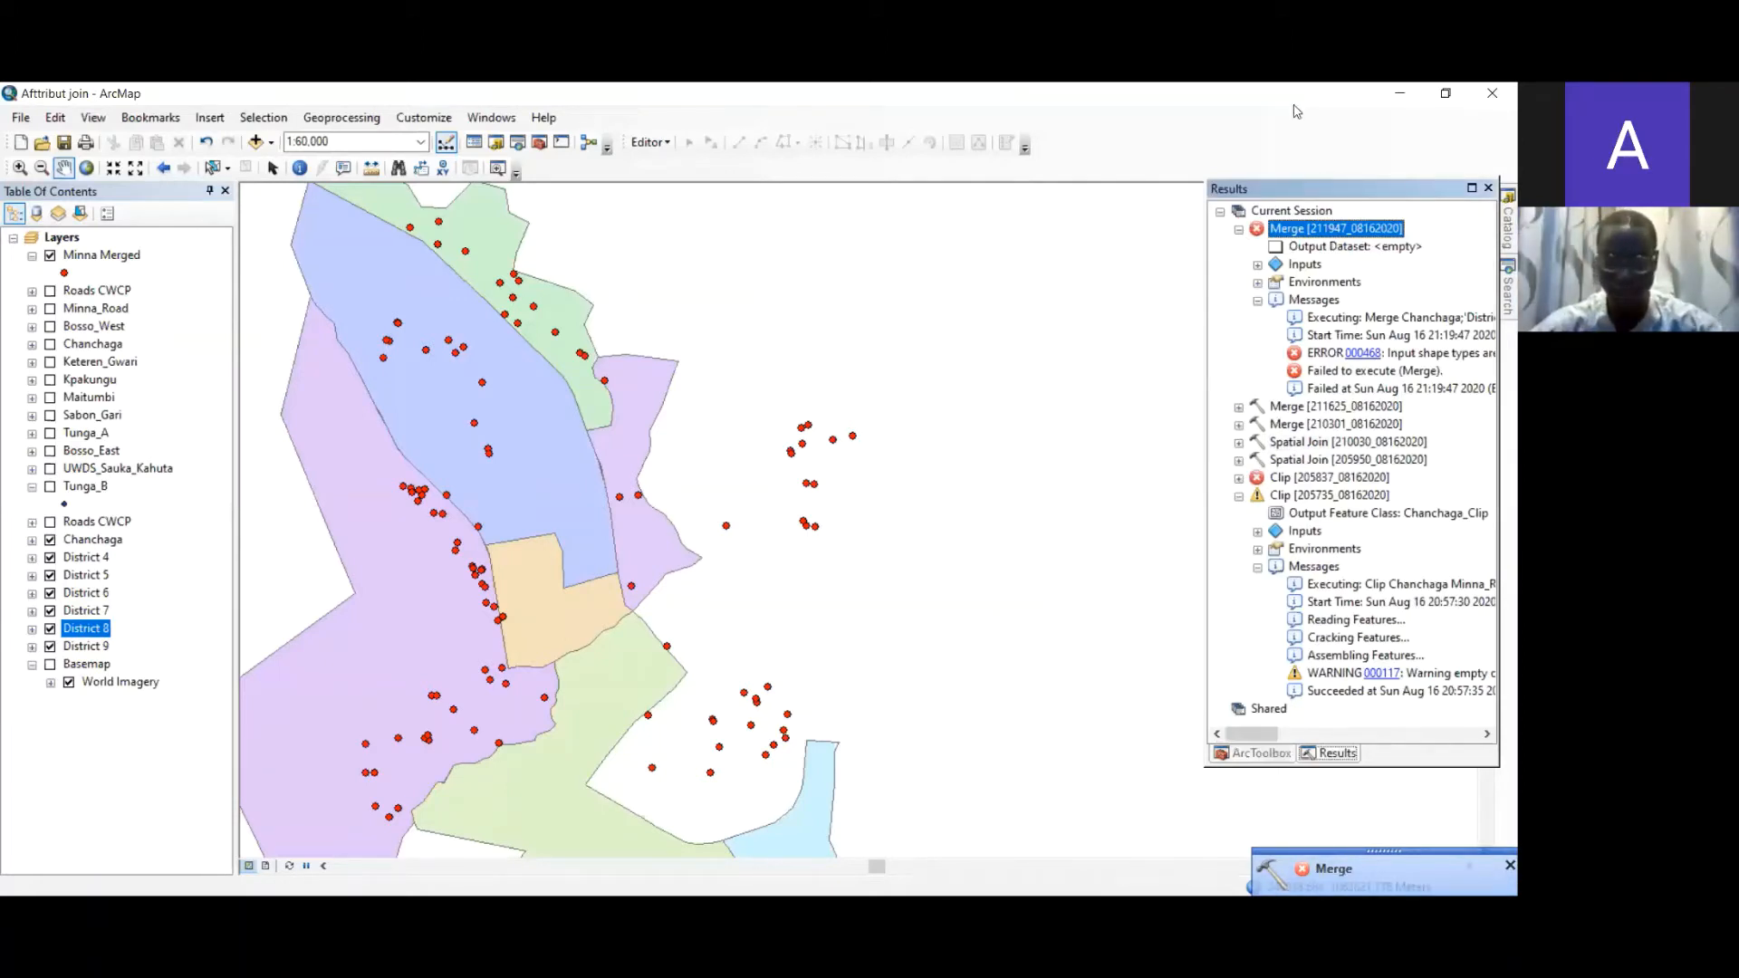
- Run a new Merge with only District 4 and District 5 as input datasets, keeping the default output District4_Merge
left_click(366, 124)
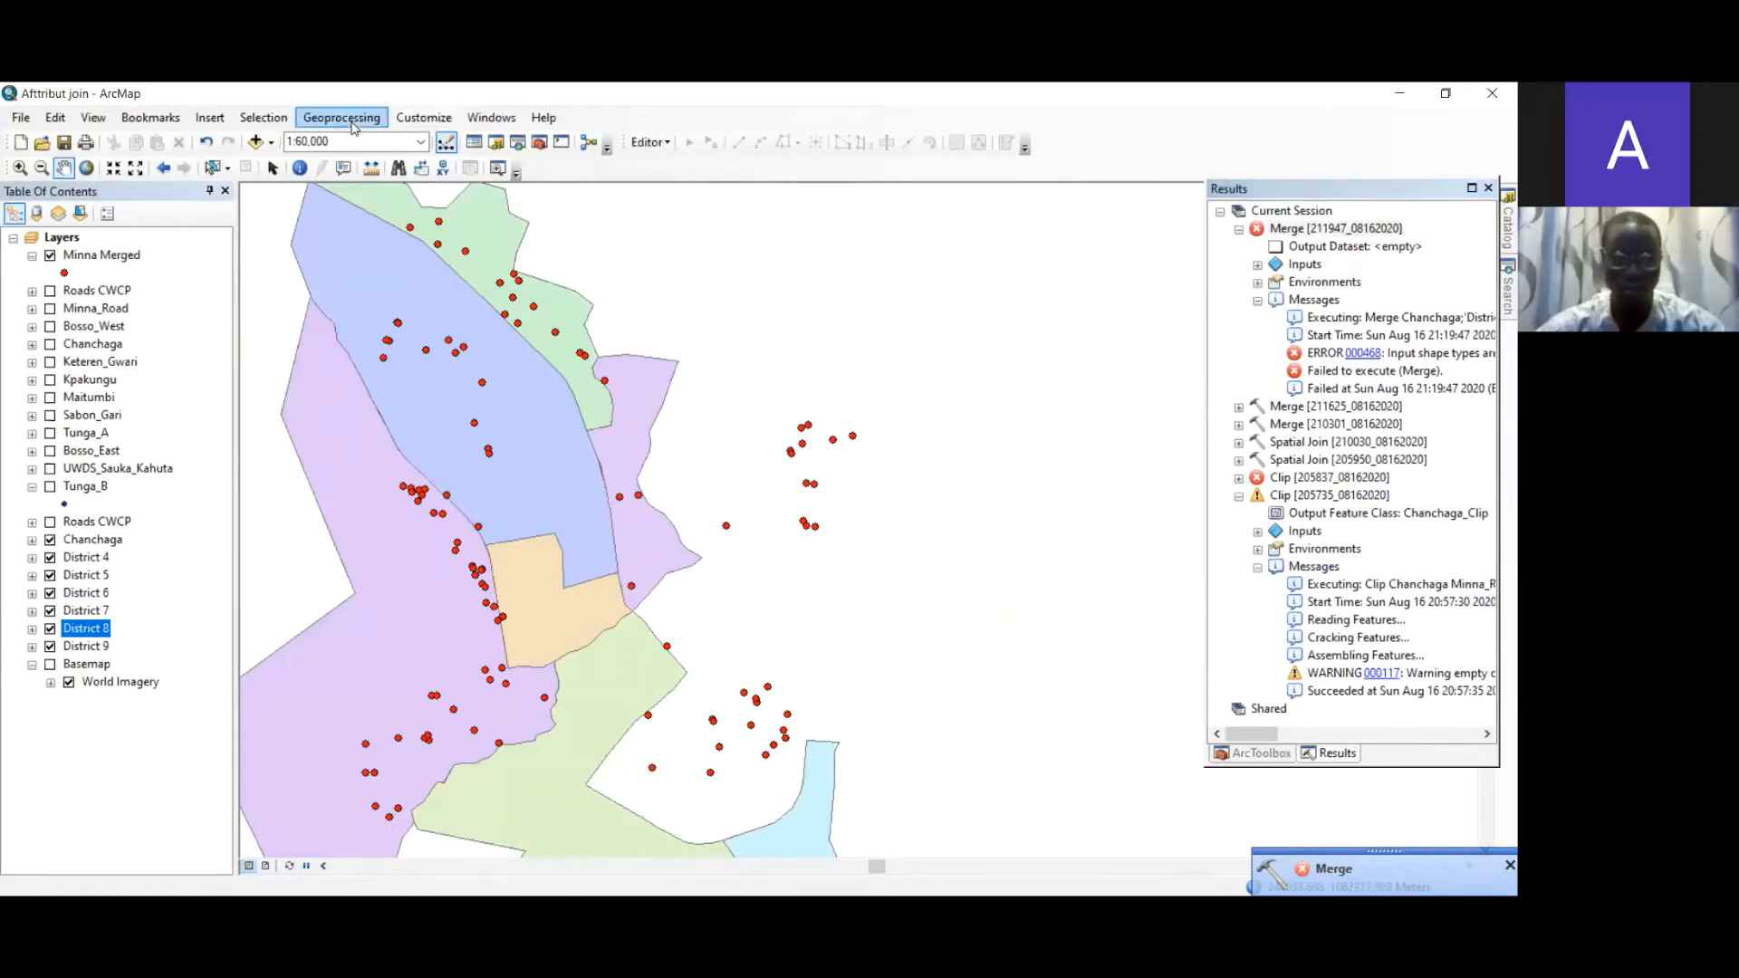
left_click(355, 120)
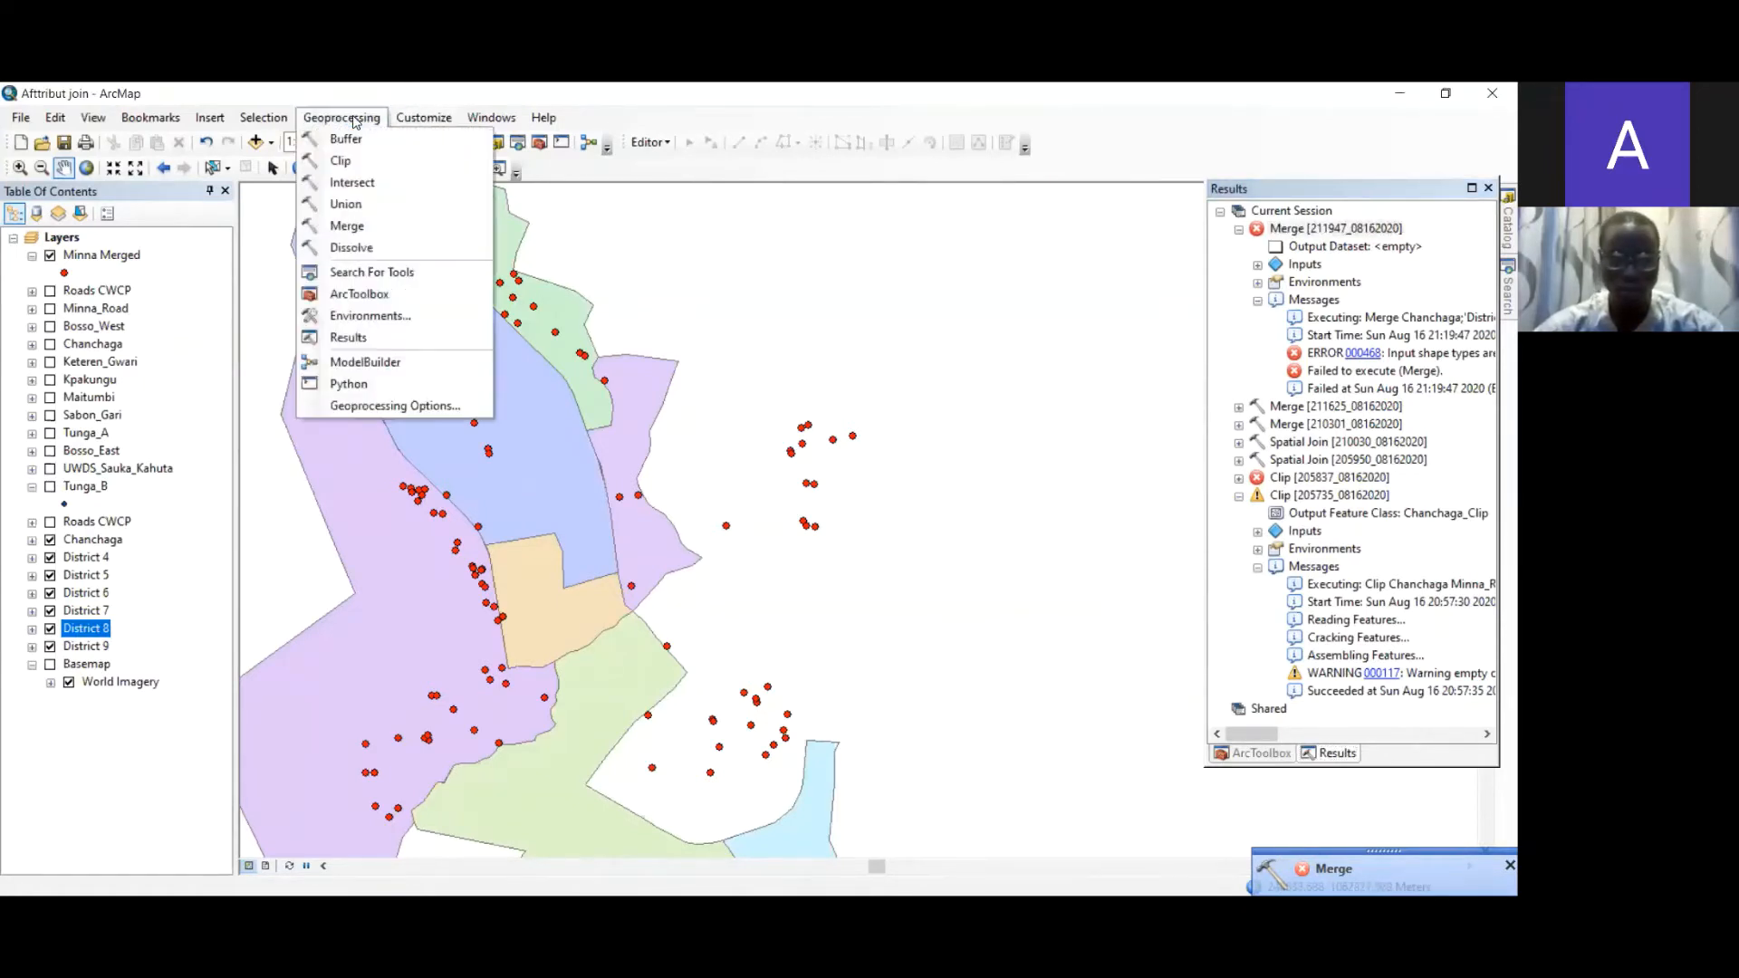
left_click(374, 228)
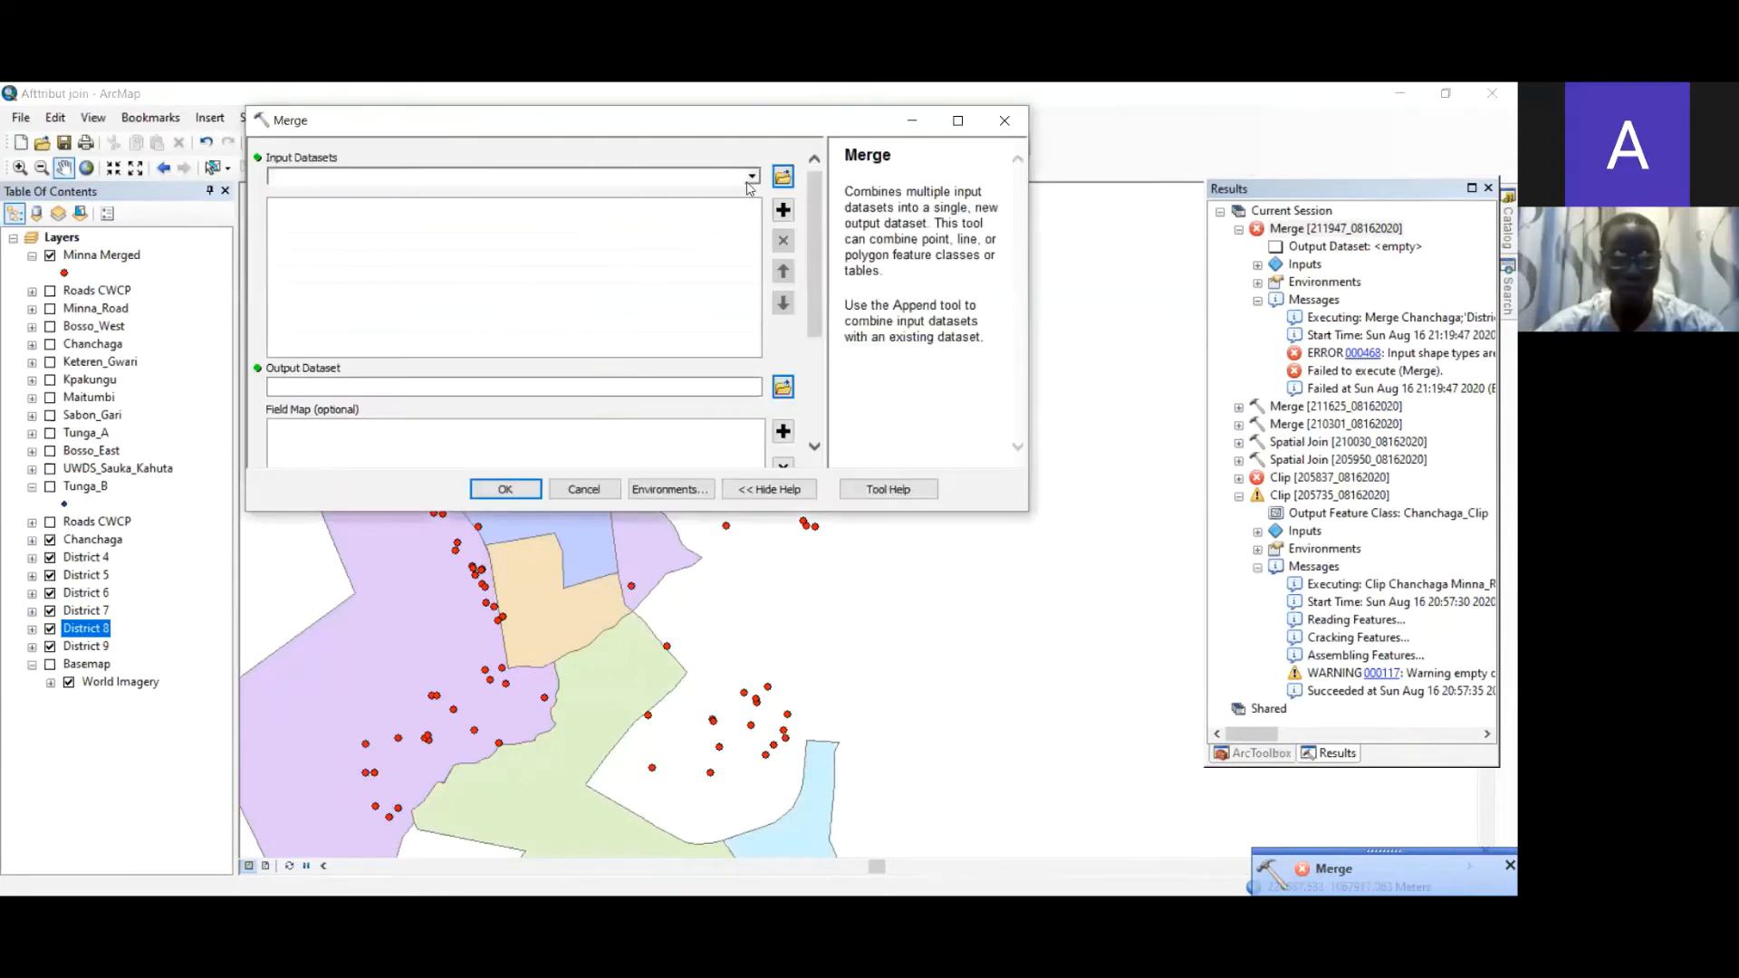
left_click(752, 176)
scroll(381, 326, "down", 3)
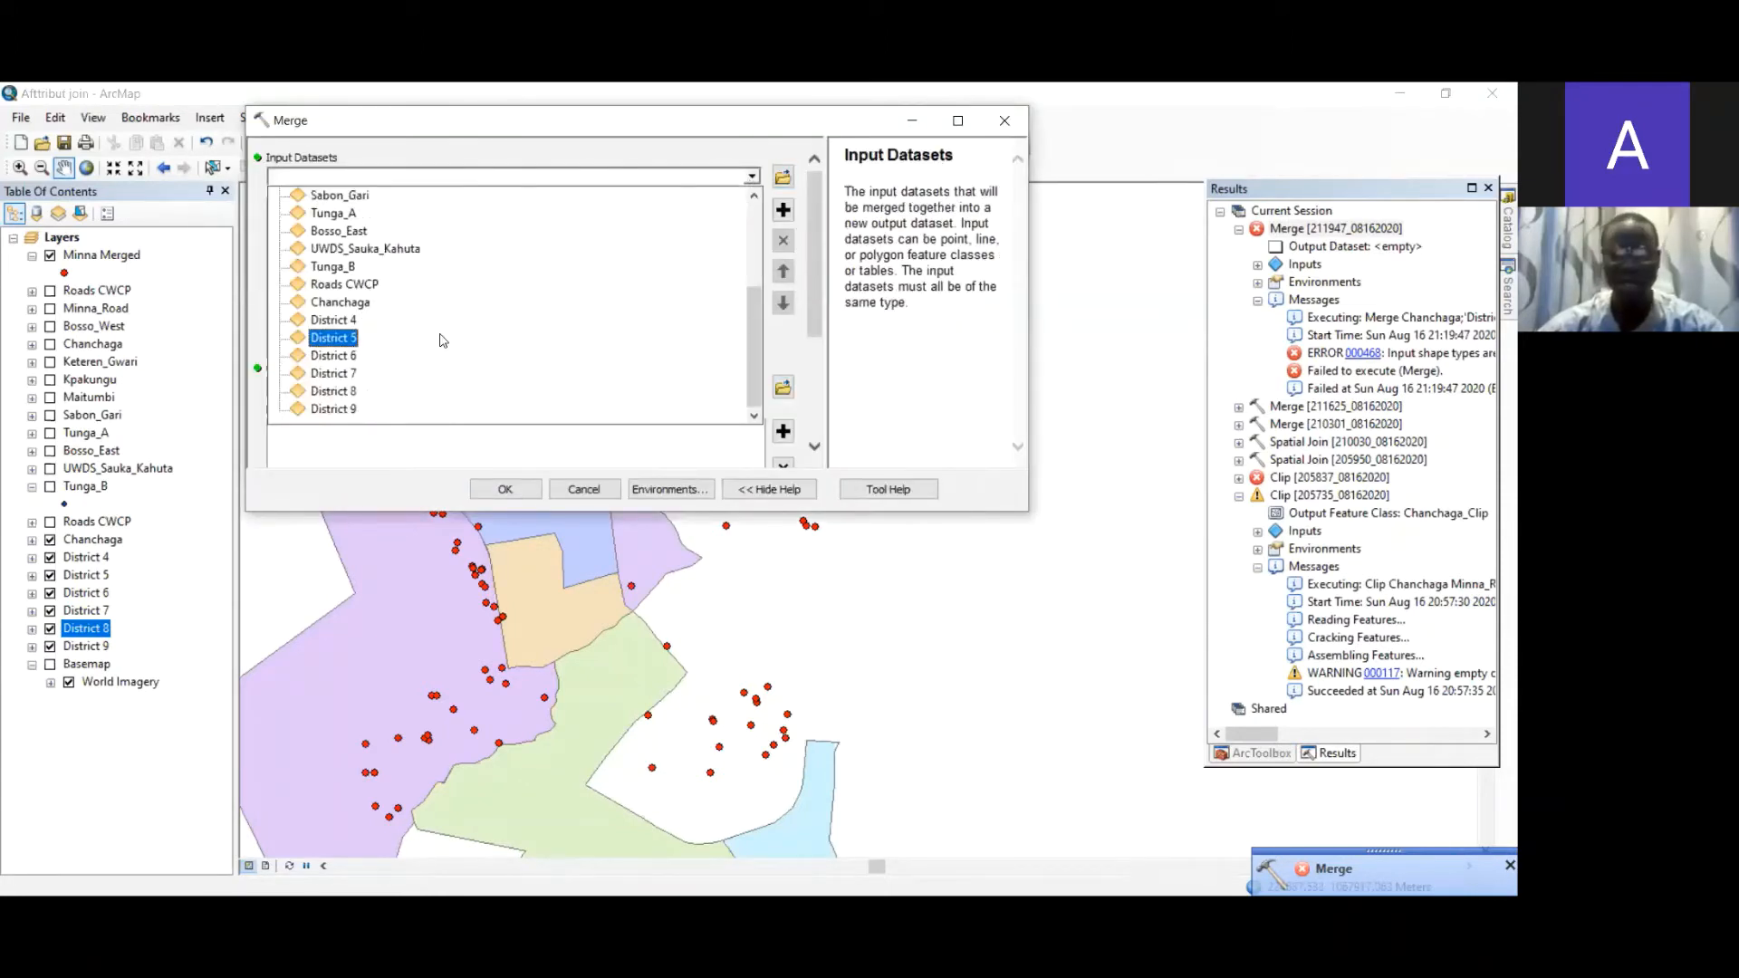
left_click(370, 319)
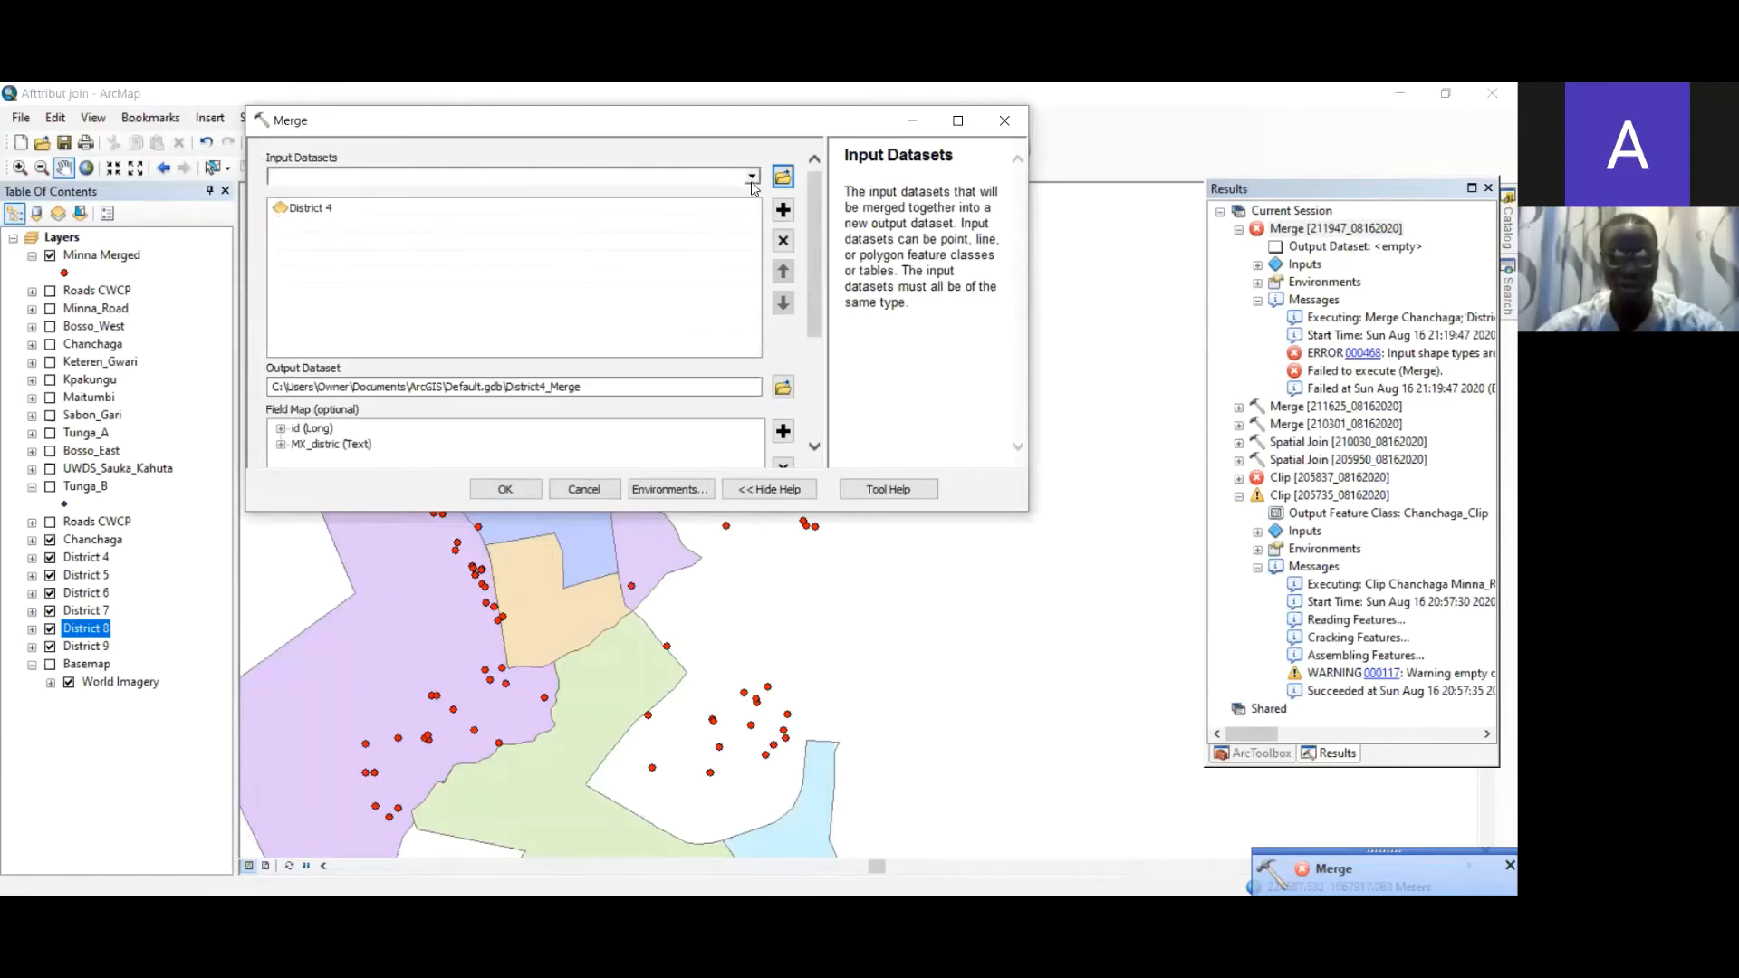
left_click(752, 177)
left_click(588, 343)
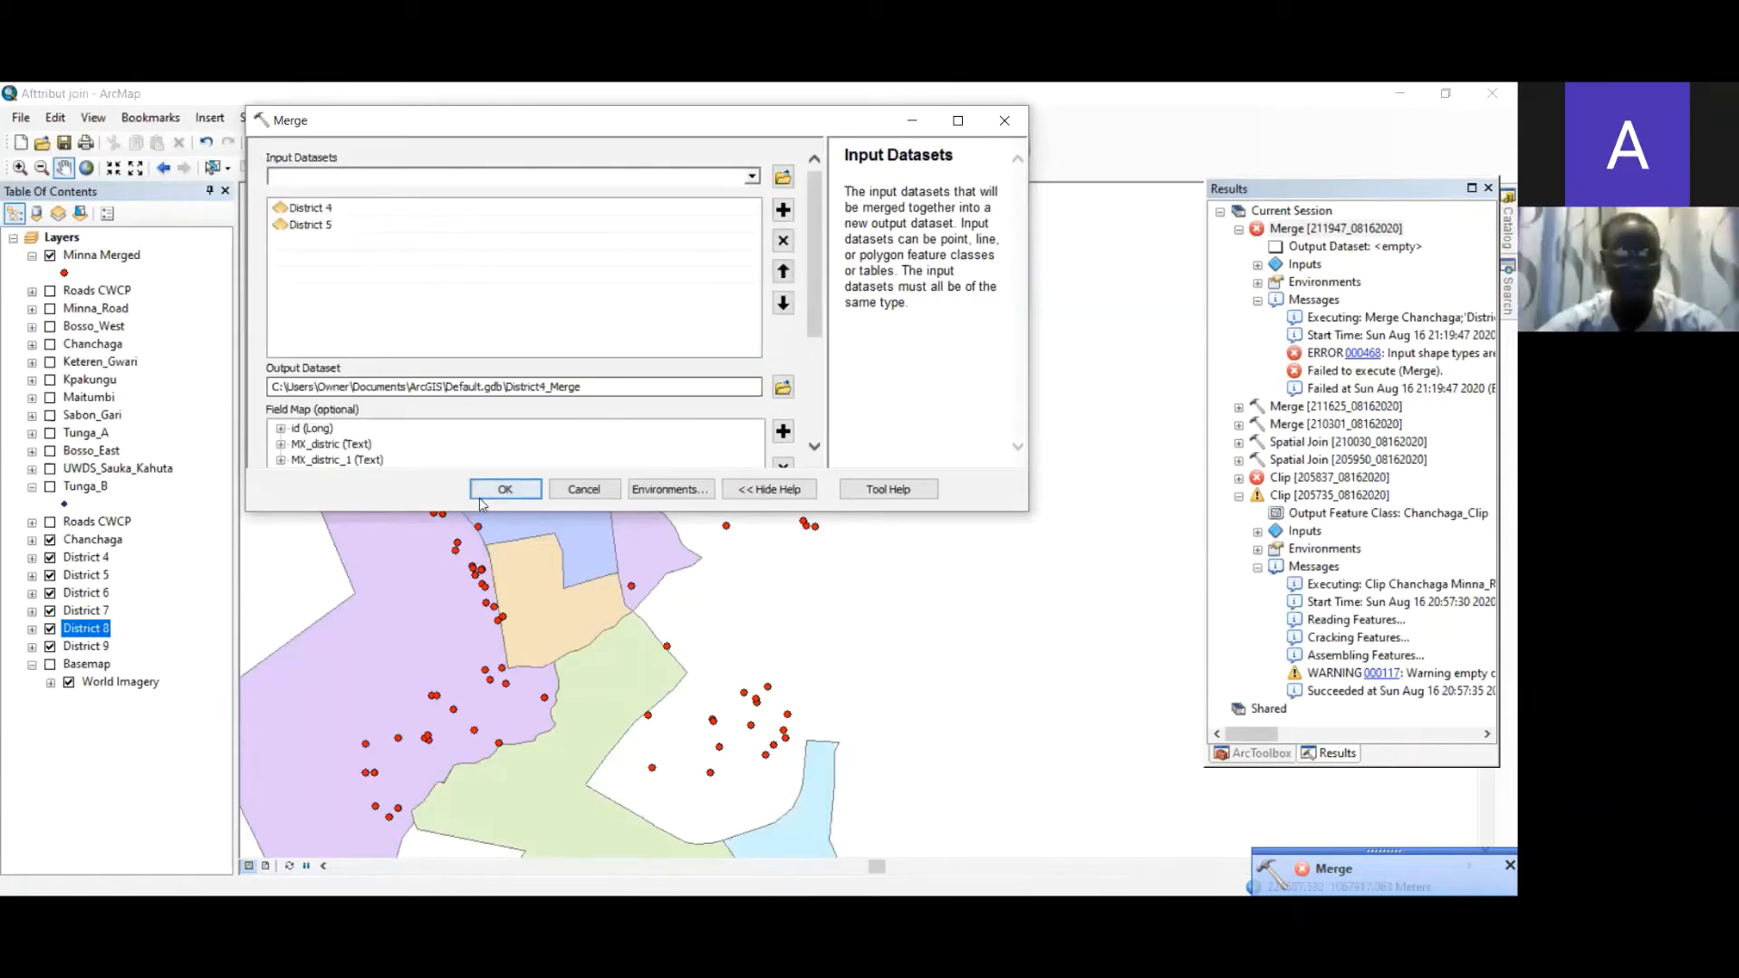
left_click(503, 490)
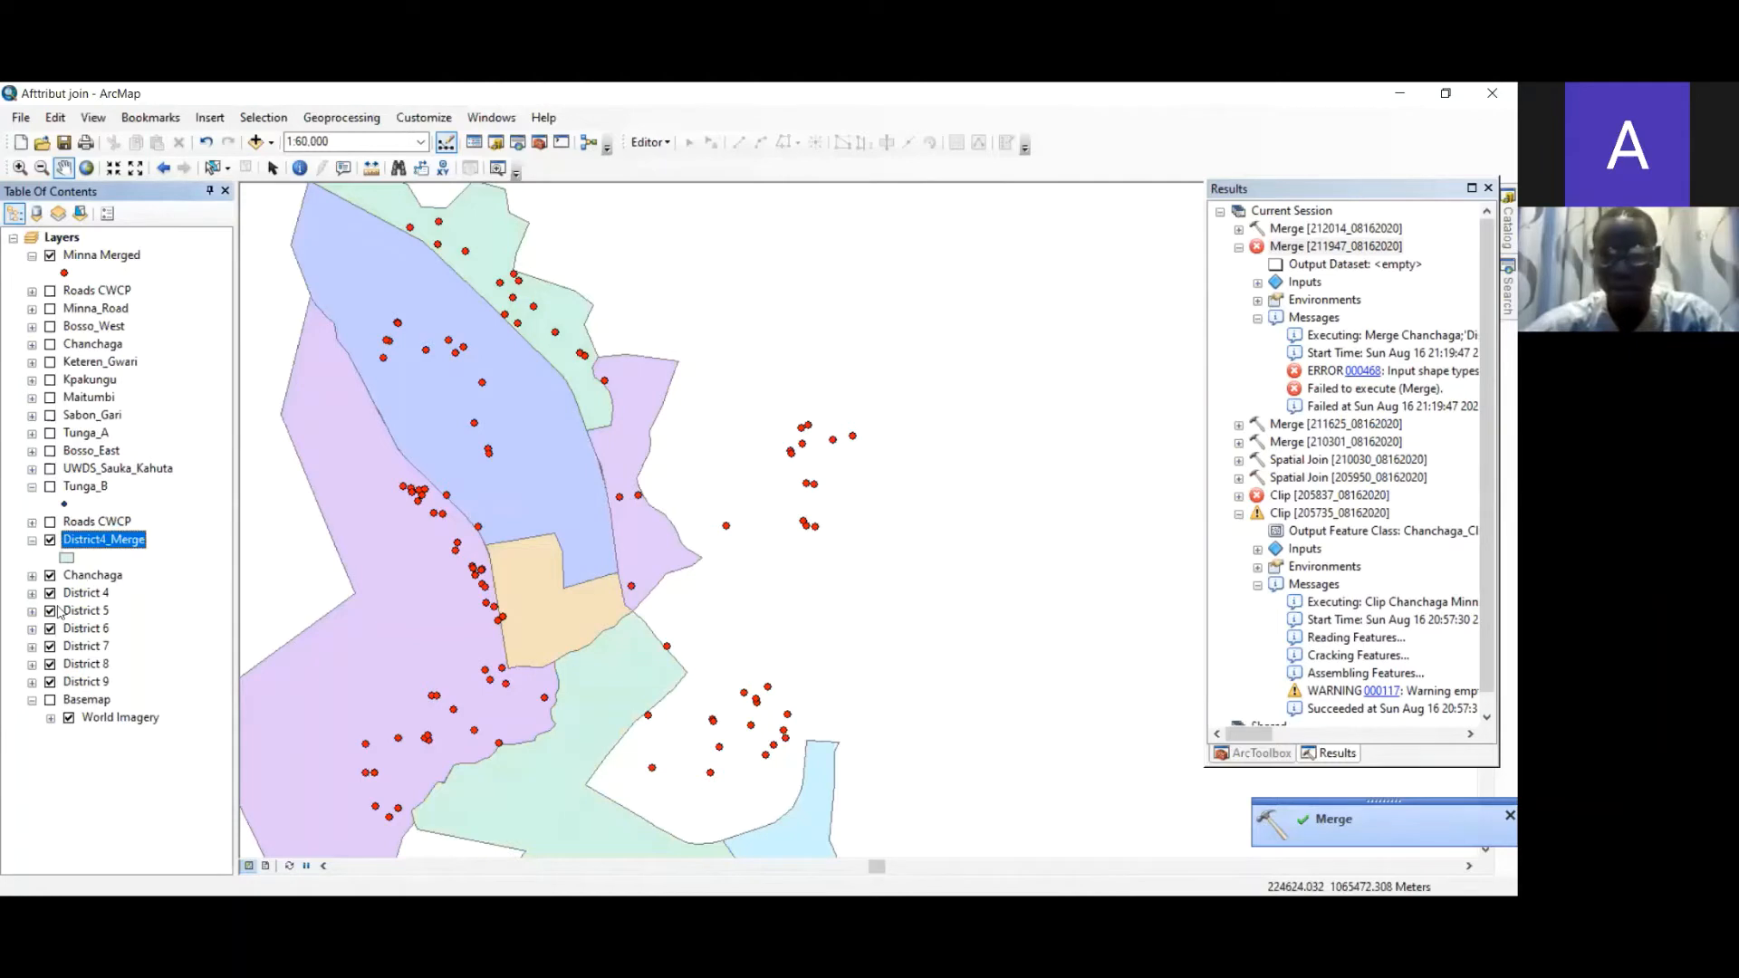
- Hide the Chanchaga polygon layer and the District 4 to District 9 layers to isolate the merged result
left_click(50, 575)
left_click(50, 593)
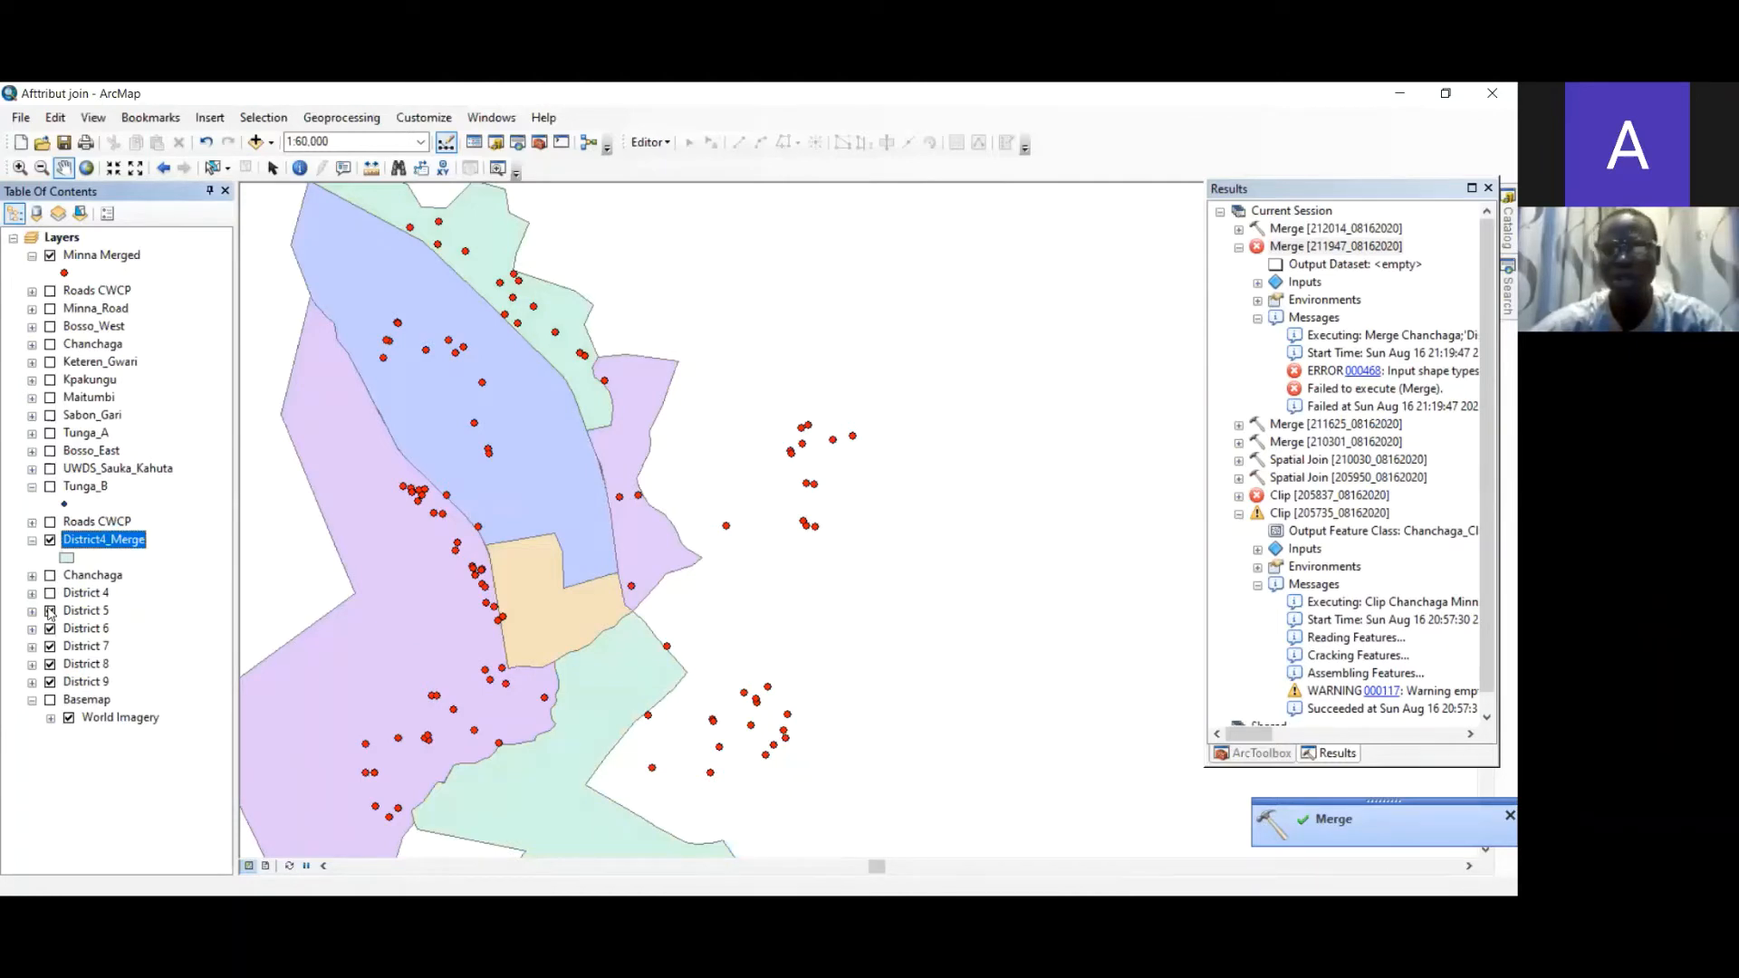
left_click(50, 611)
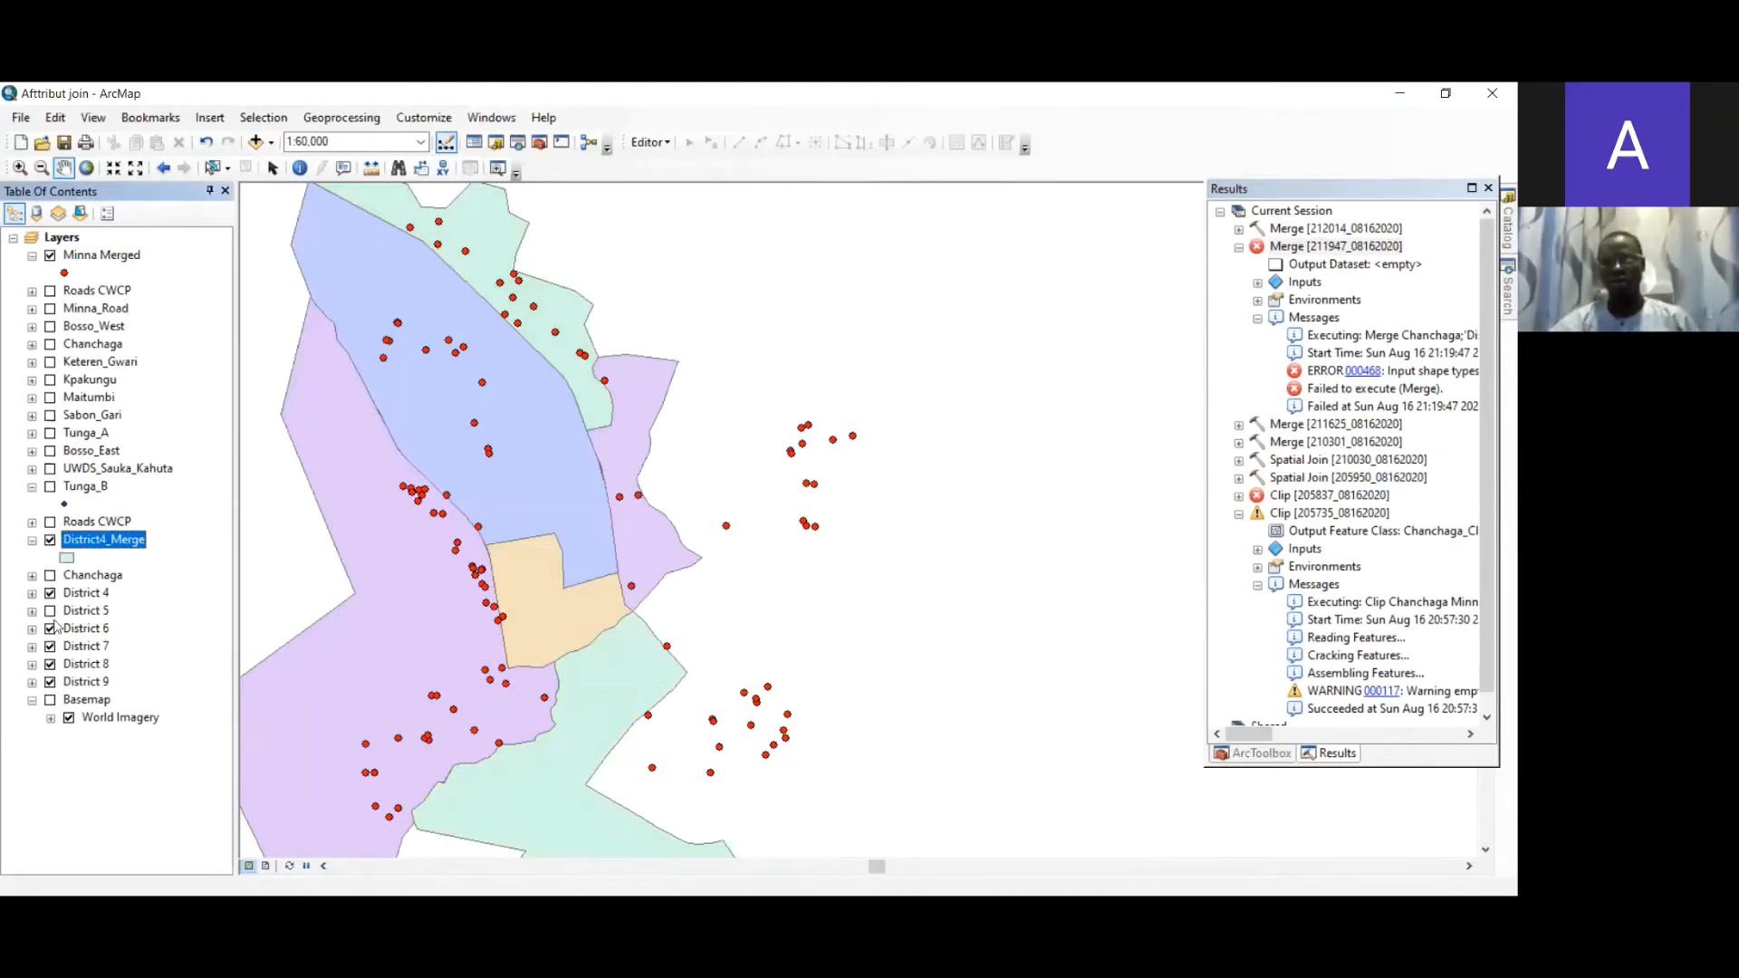
left_click(50, 629)
left_click(50, 647)
left_click(50, 664)
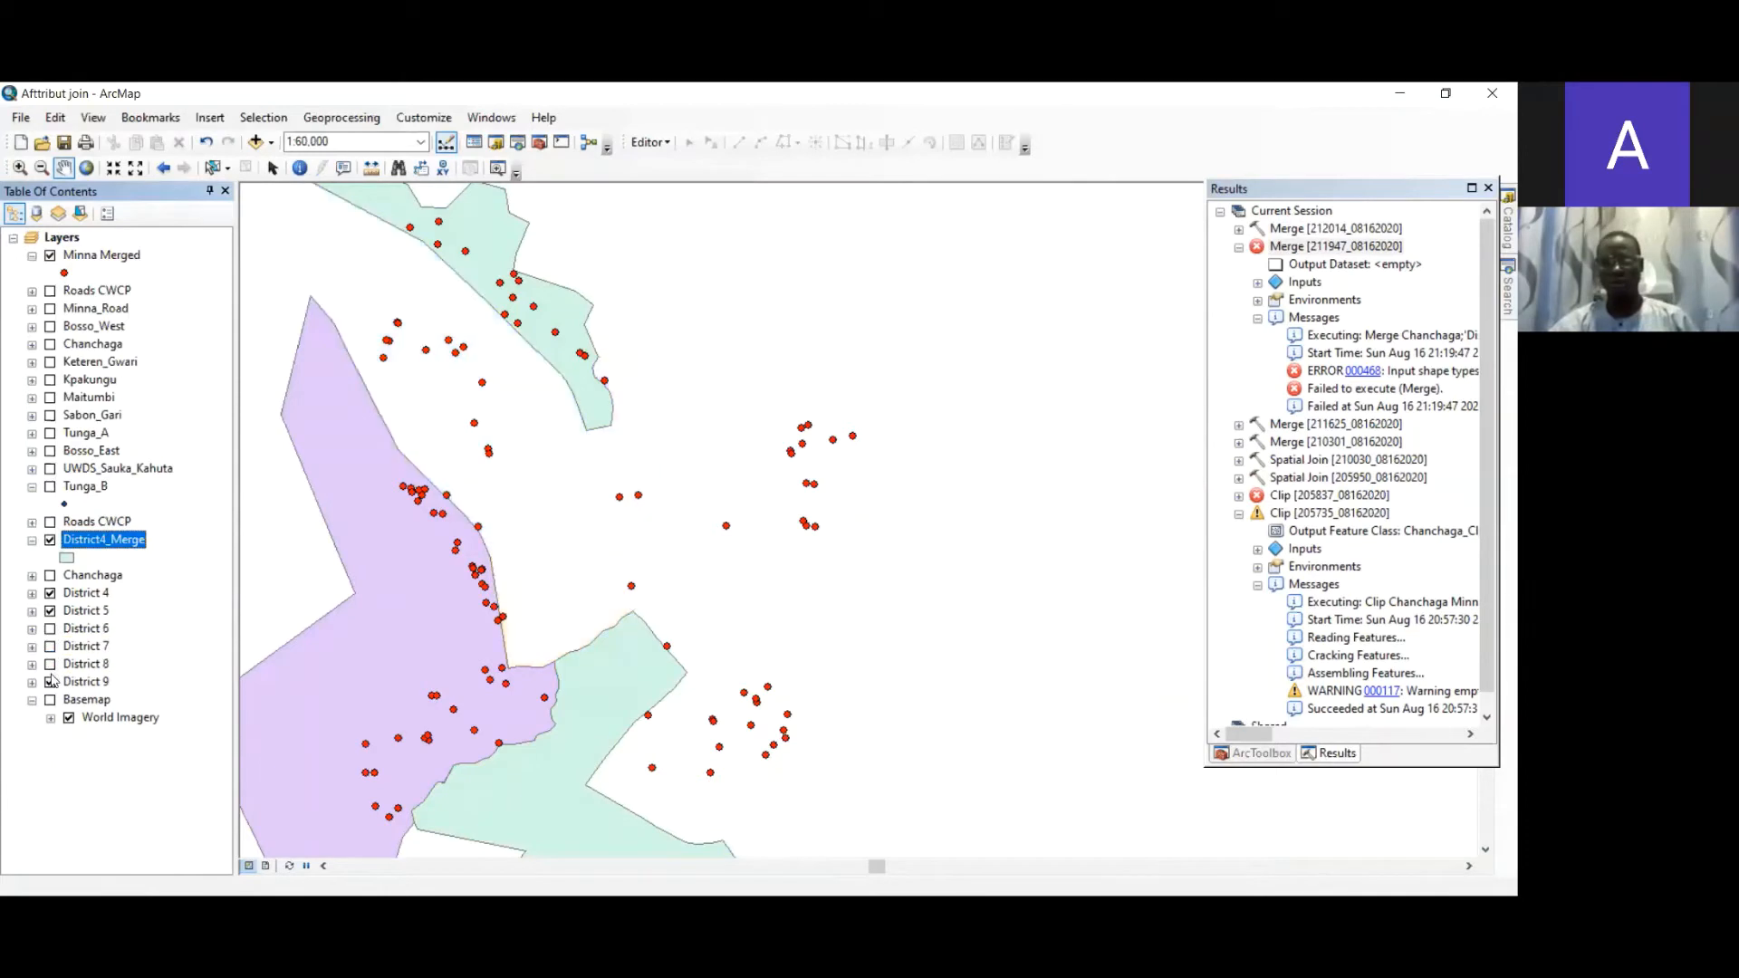
left_click(50, 682)
left_click(50, 682)
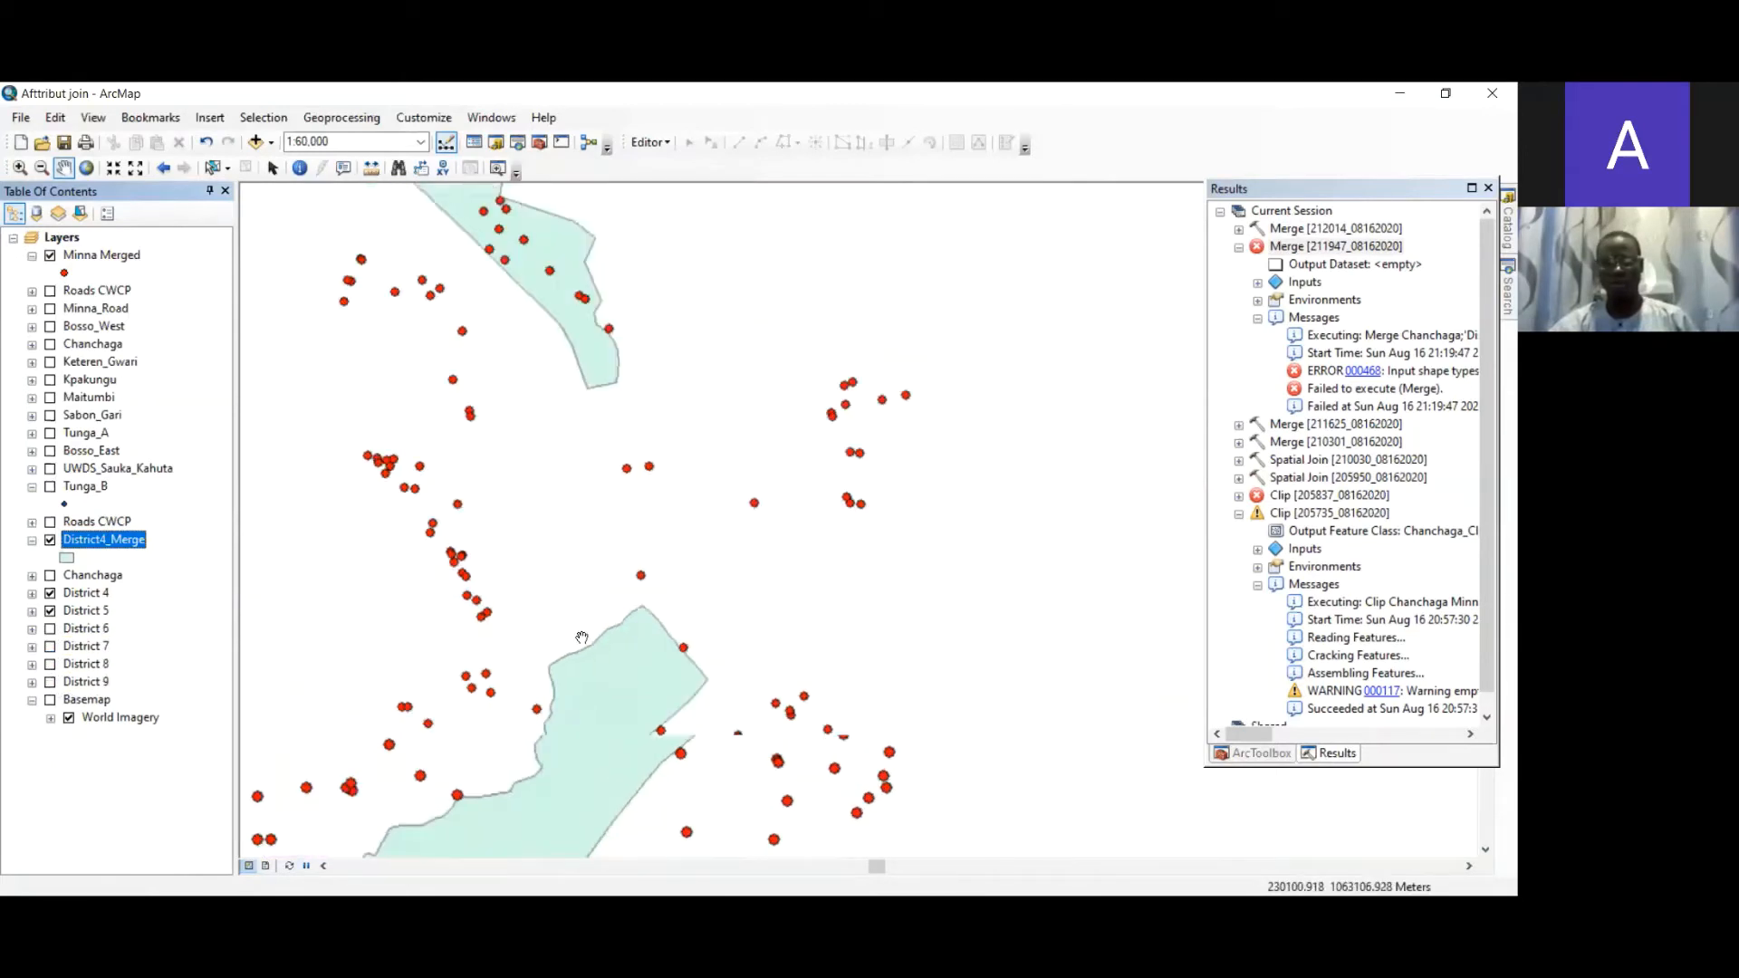
- Toggle the District4_Merge layer's visibility to check its extent and remove the layer from the map
left_click(50, 541)
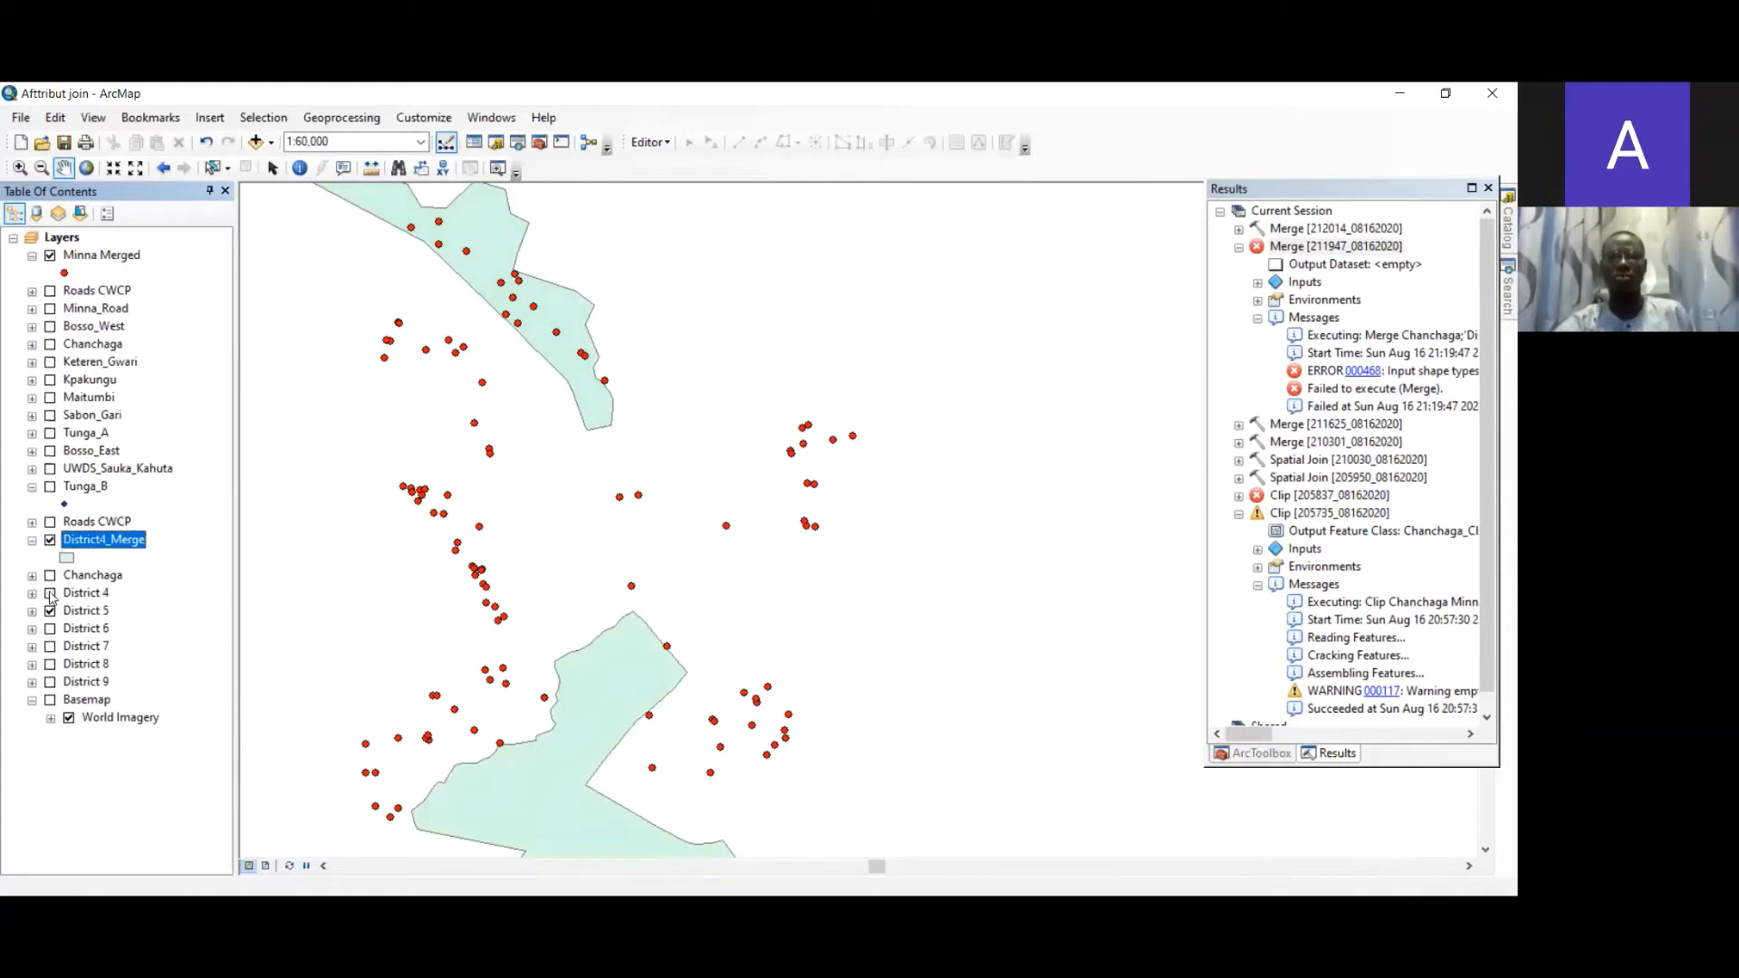
left_click(50, 541)
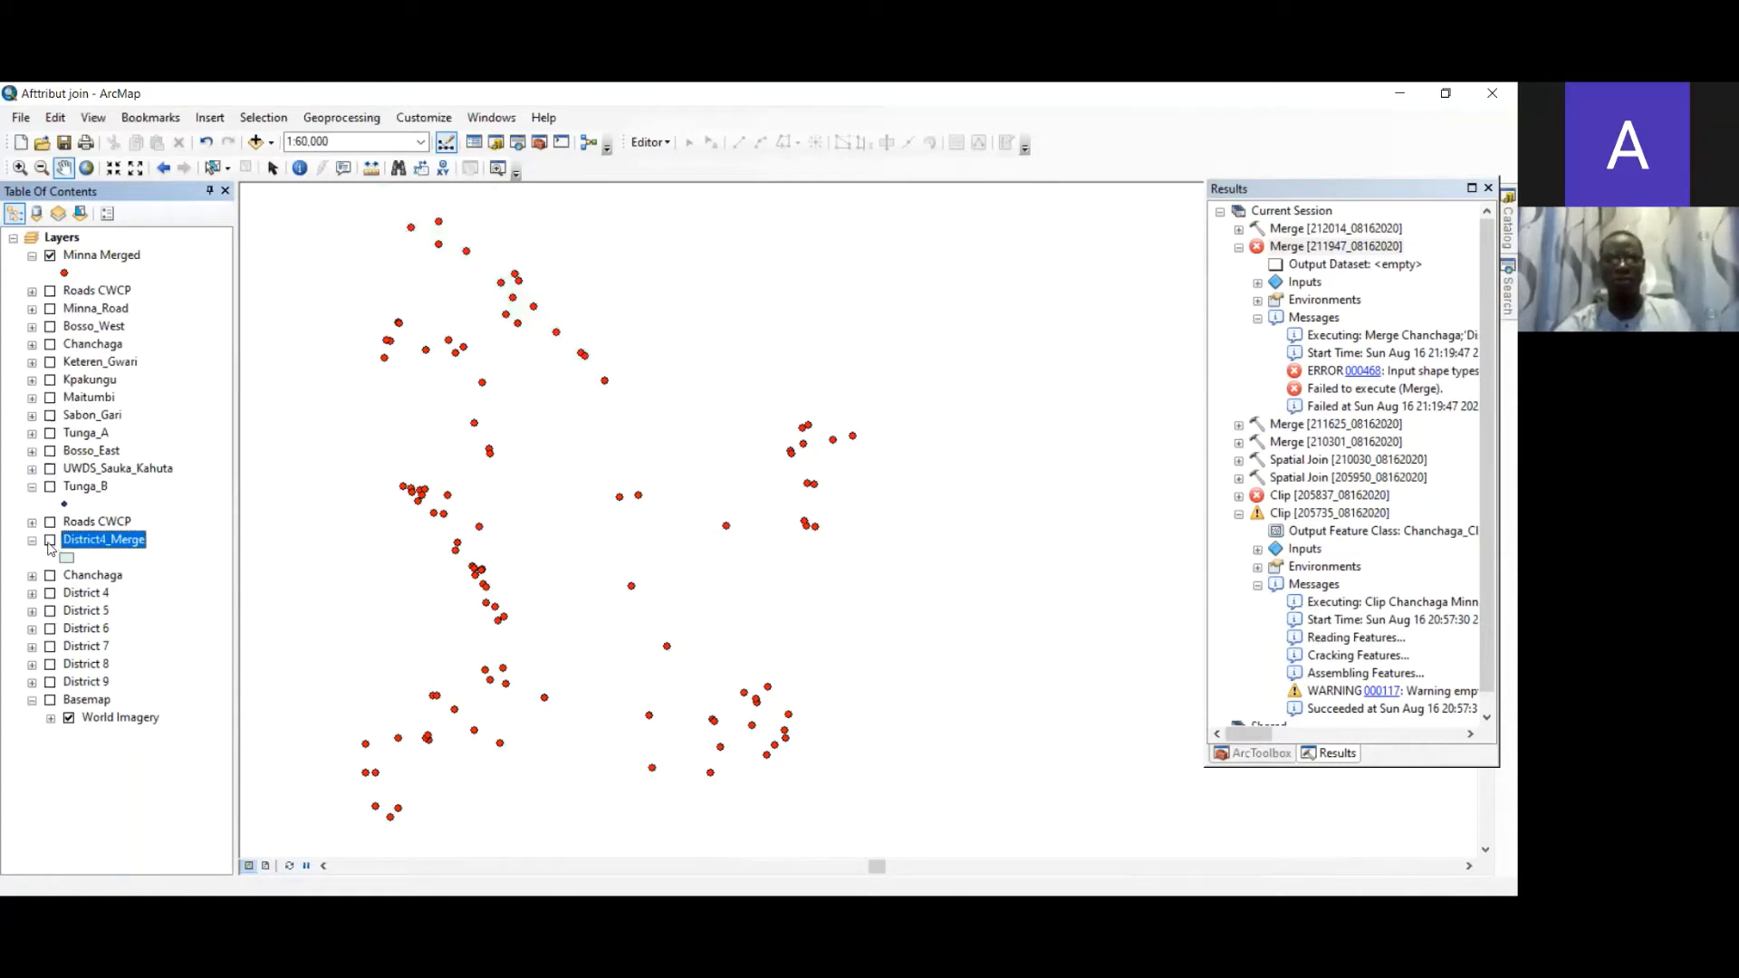
left_click(49, 541)
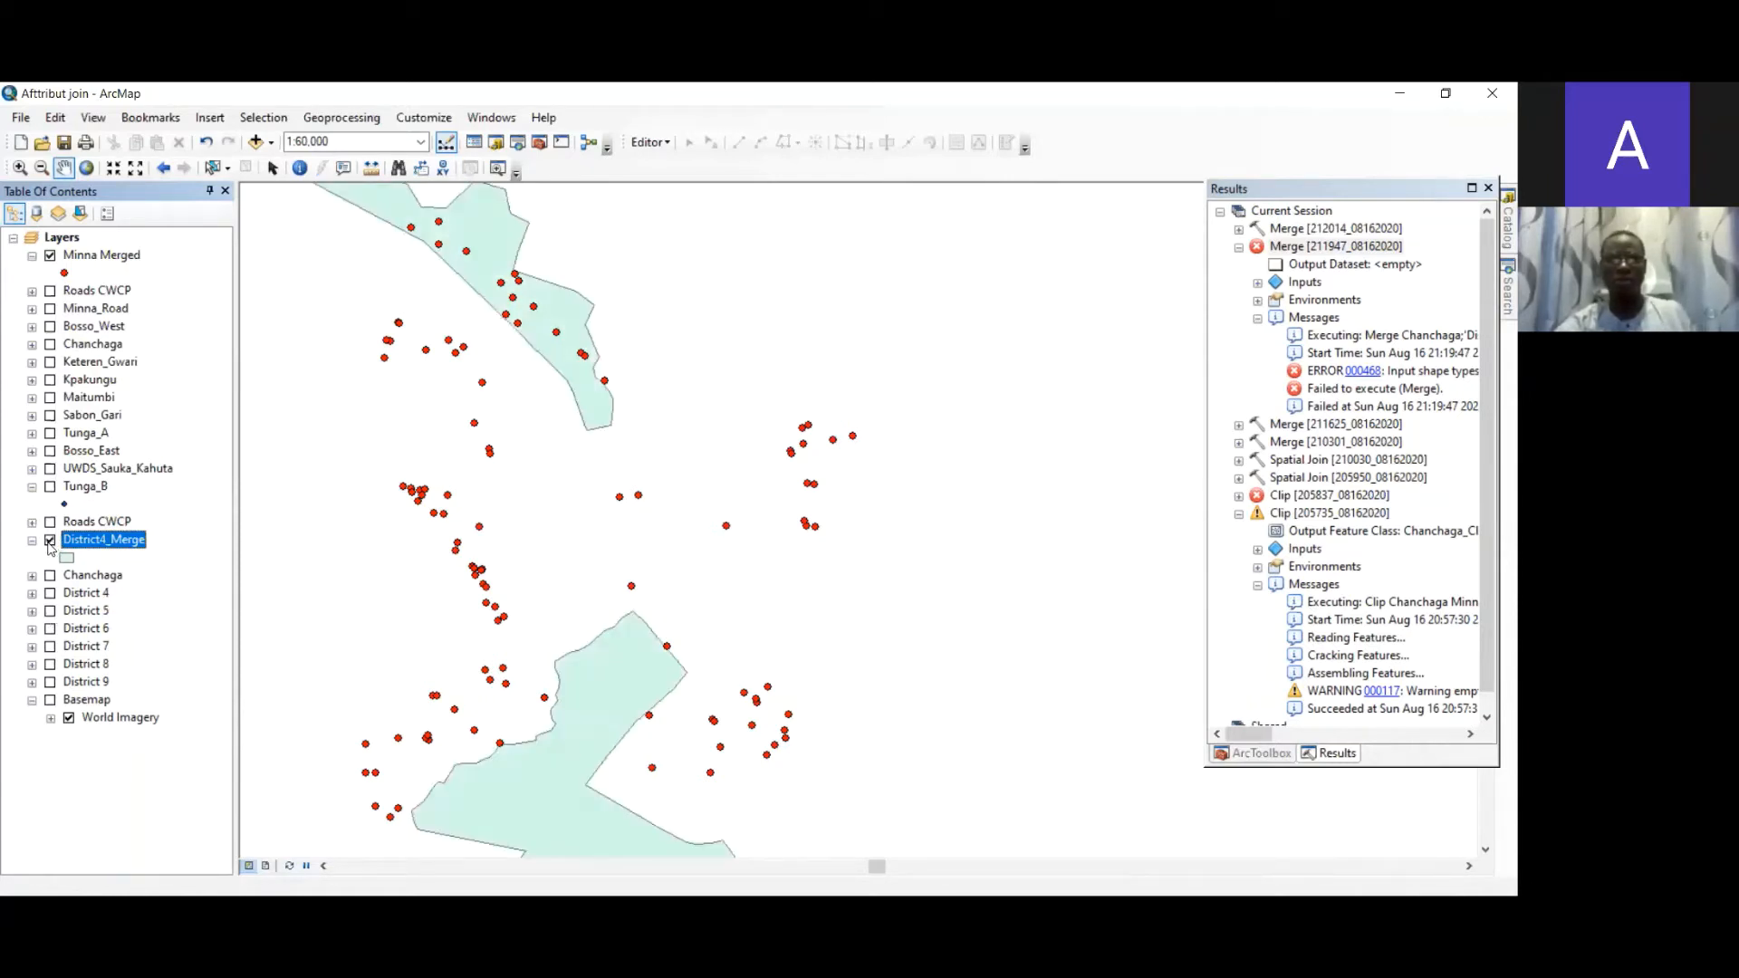
right_click(108, 545)
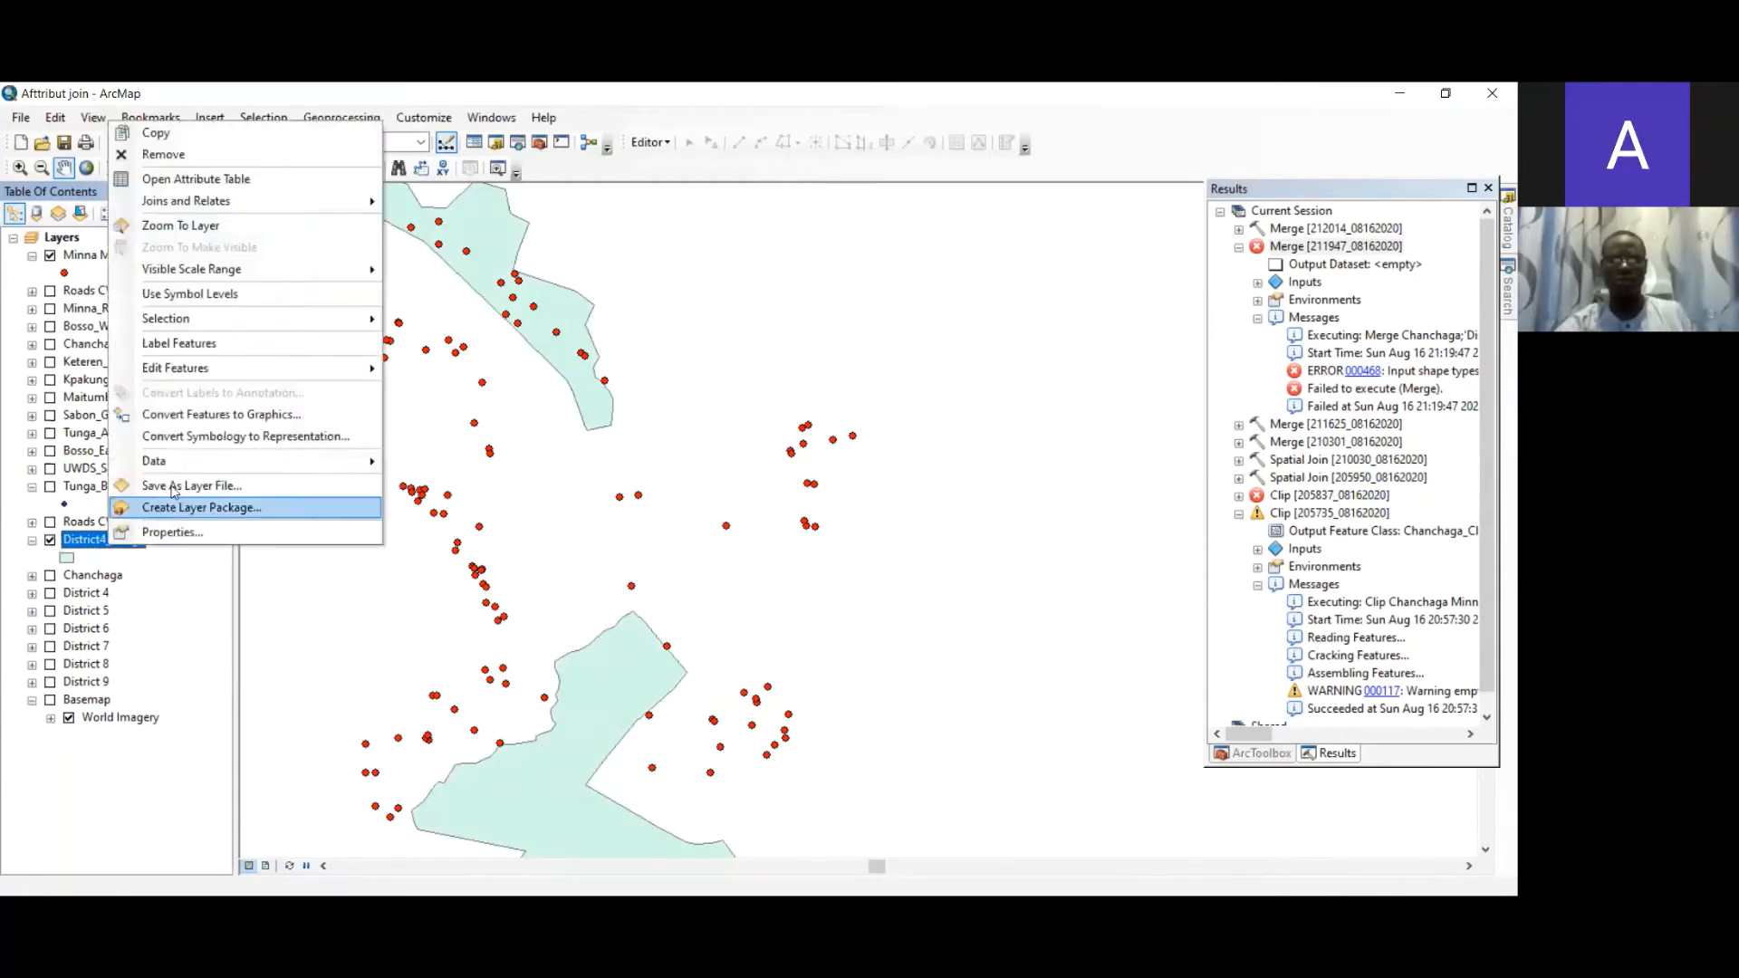
left_click(202, 159)
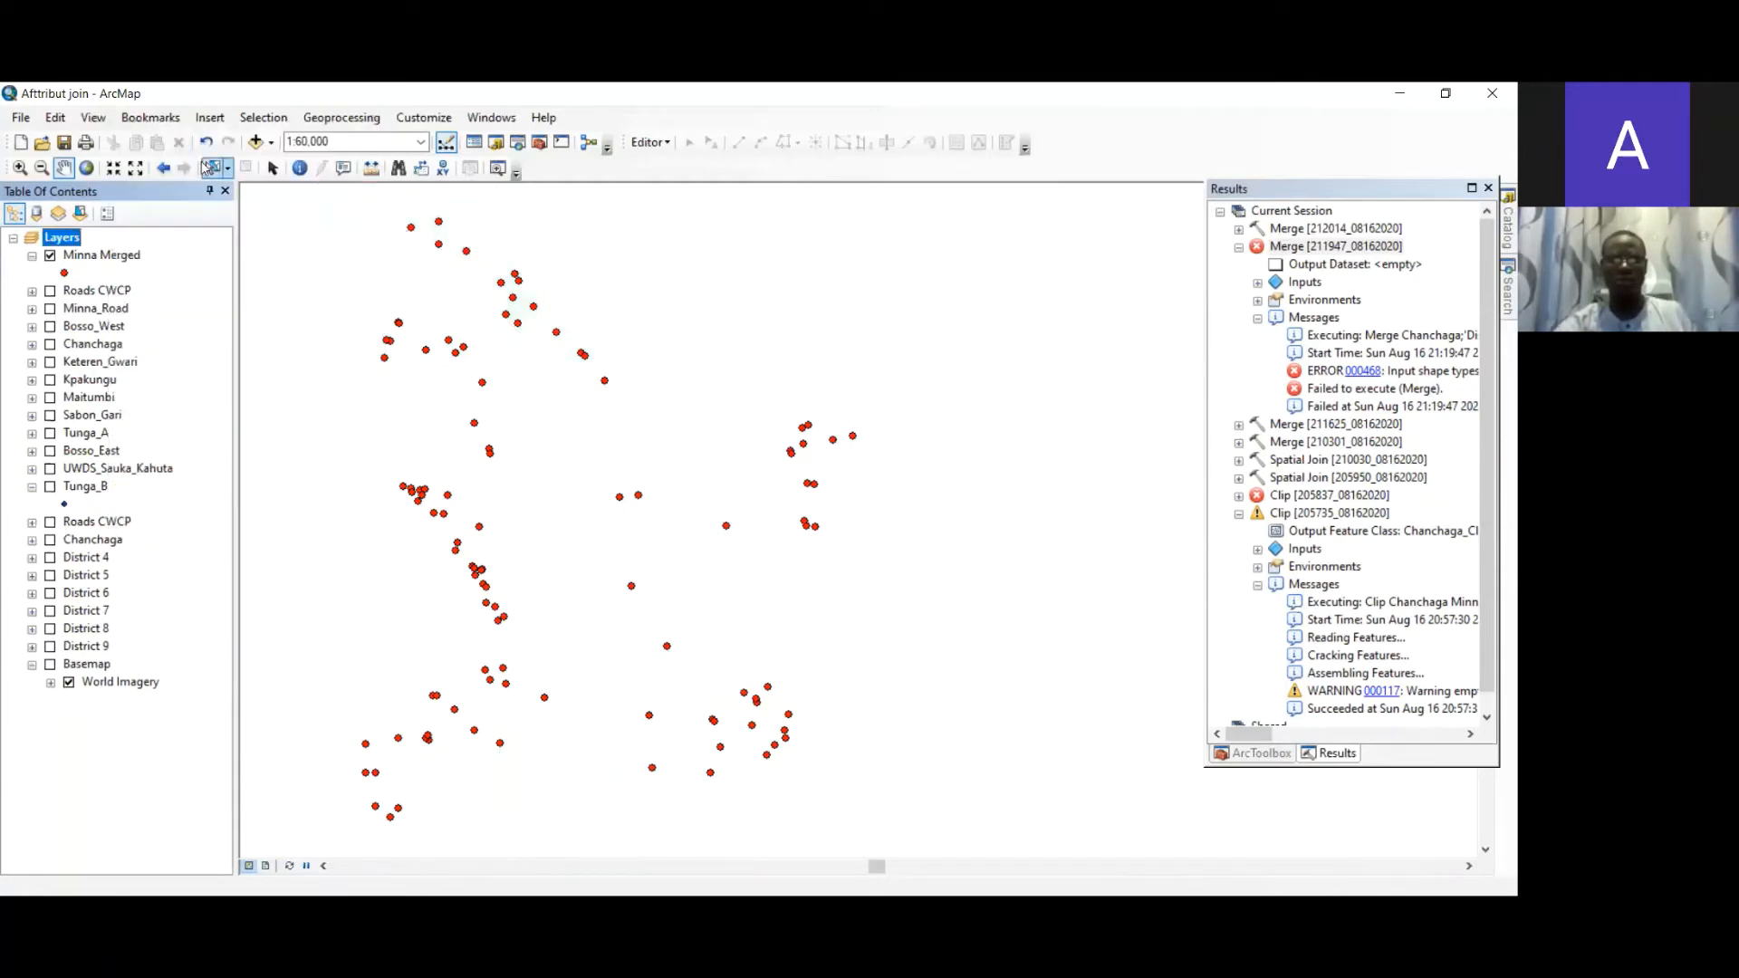
- Display the District 4, District 5, District 6 and District 7 layers on the map
left_click(49, 523)
left_click(50, 522)
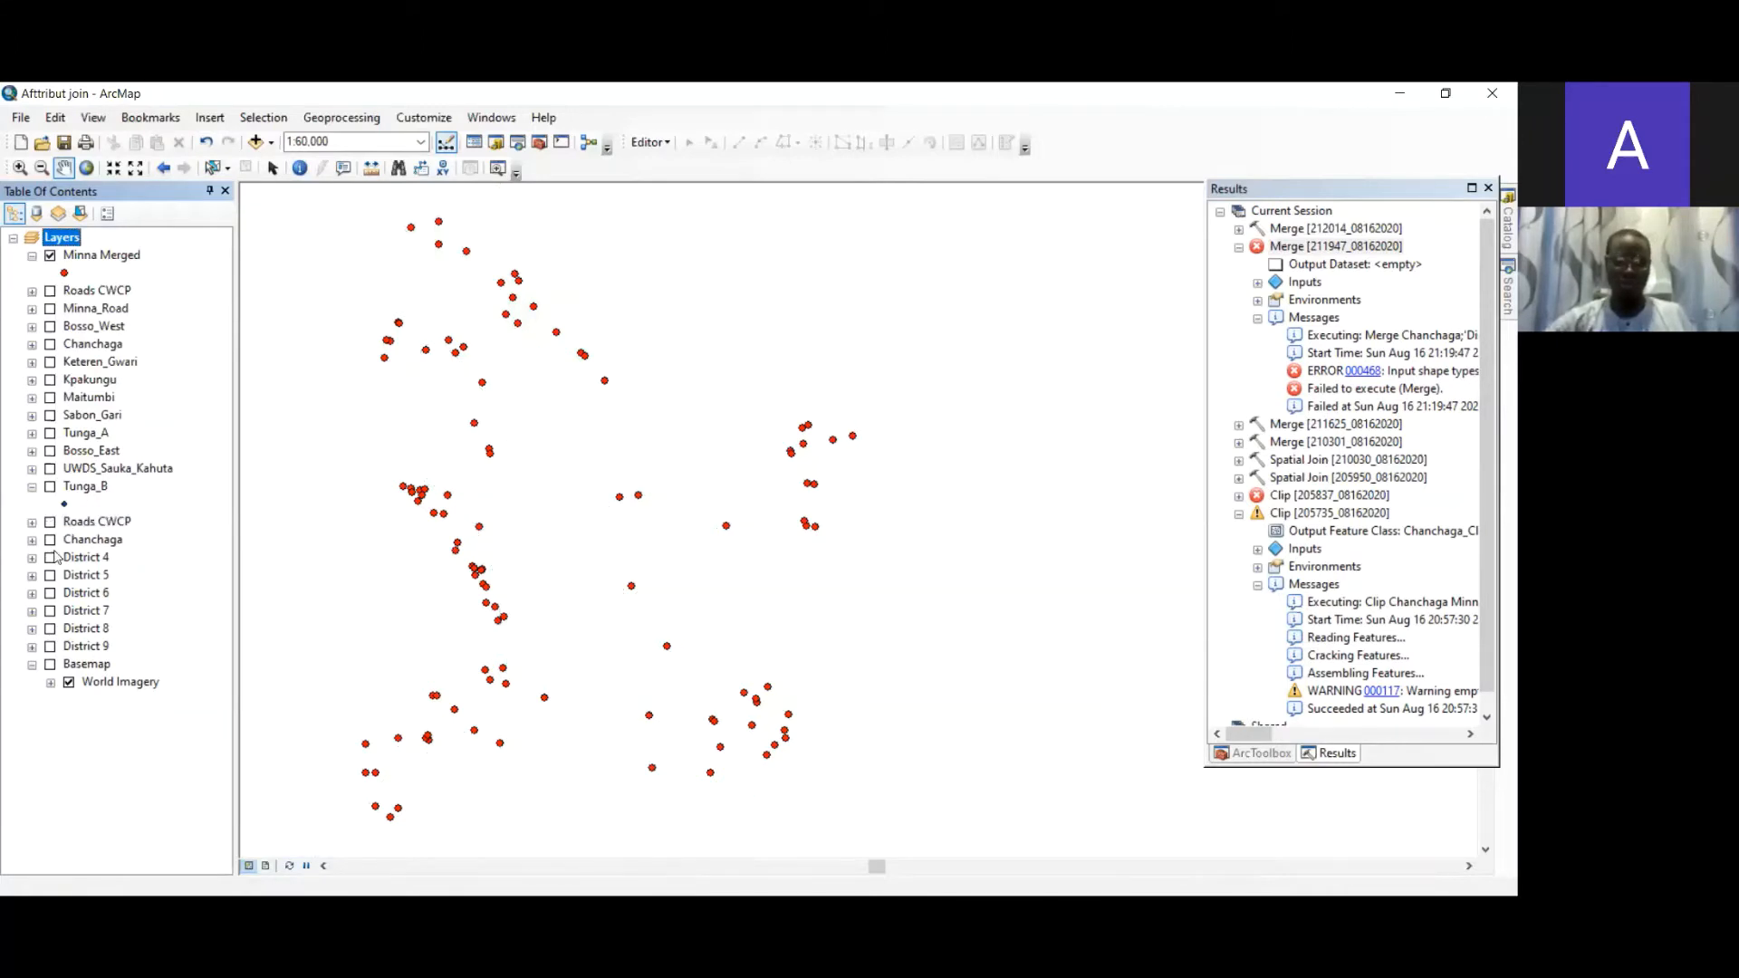
left_click(51, 541)
left_click(51, 540)
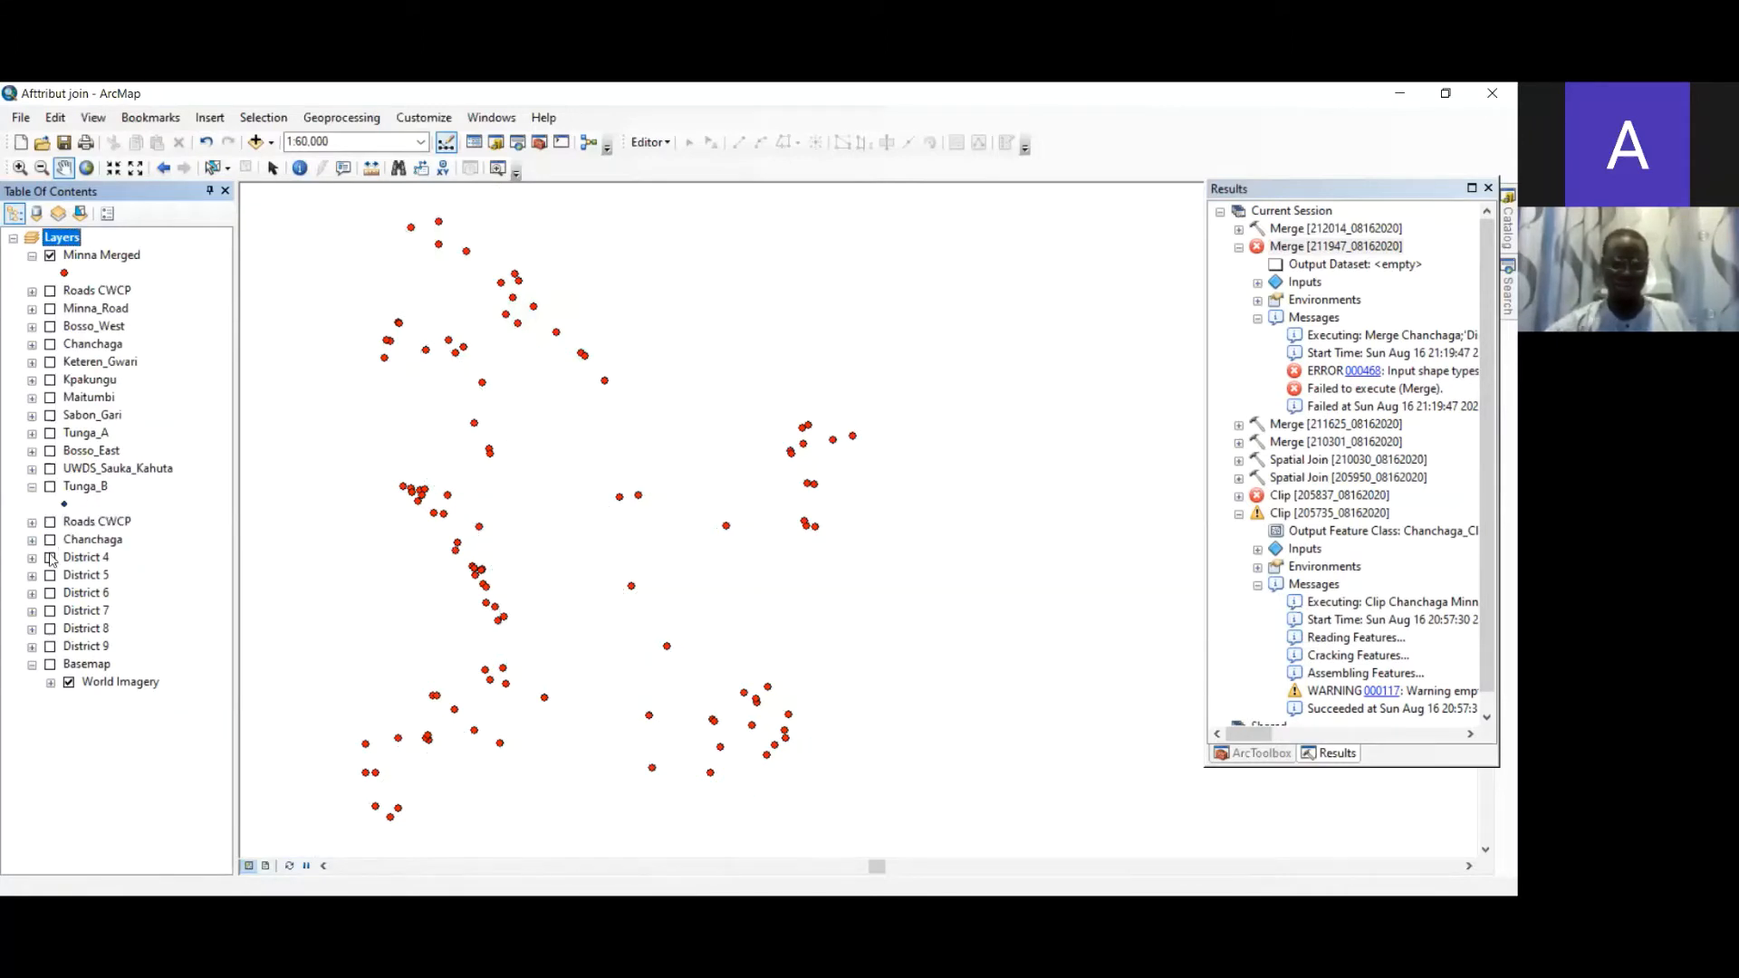
left_click(51, 558)
left_click(51, 576)
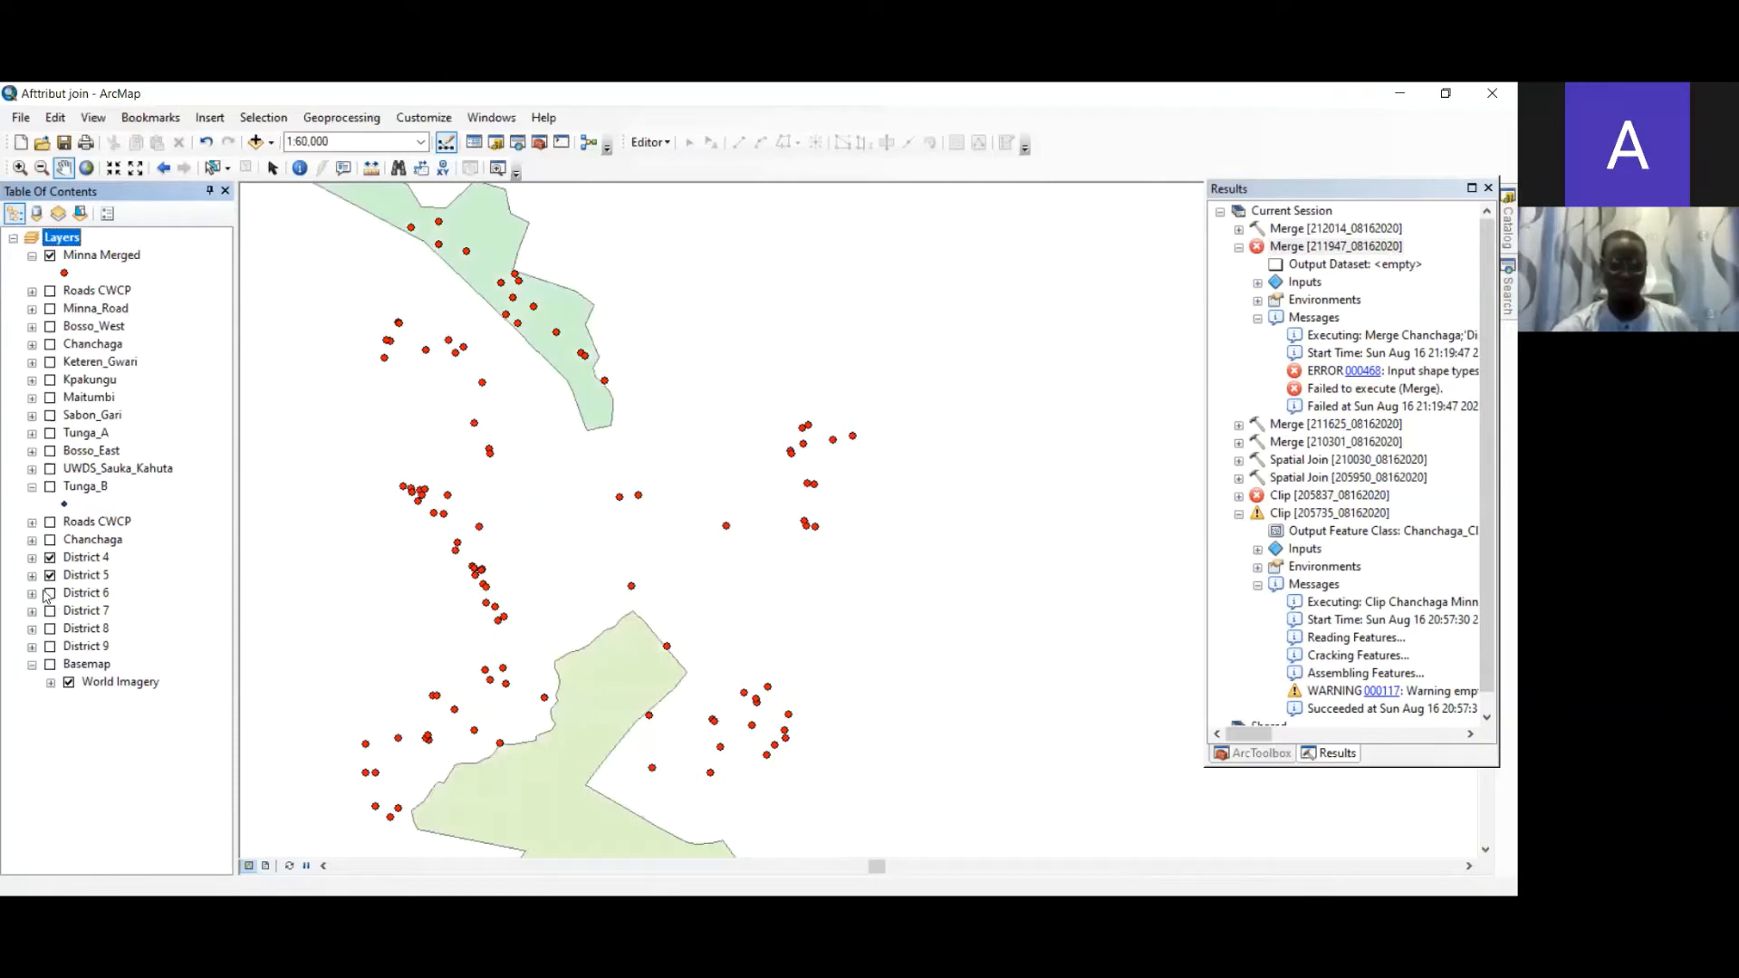
left_click(33, 593)
left_click(49, 594)
left_click(50, 629)
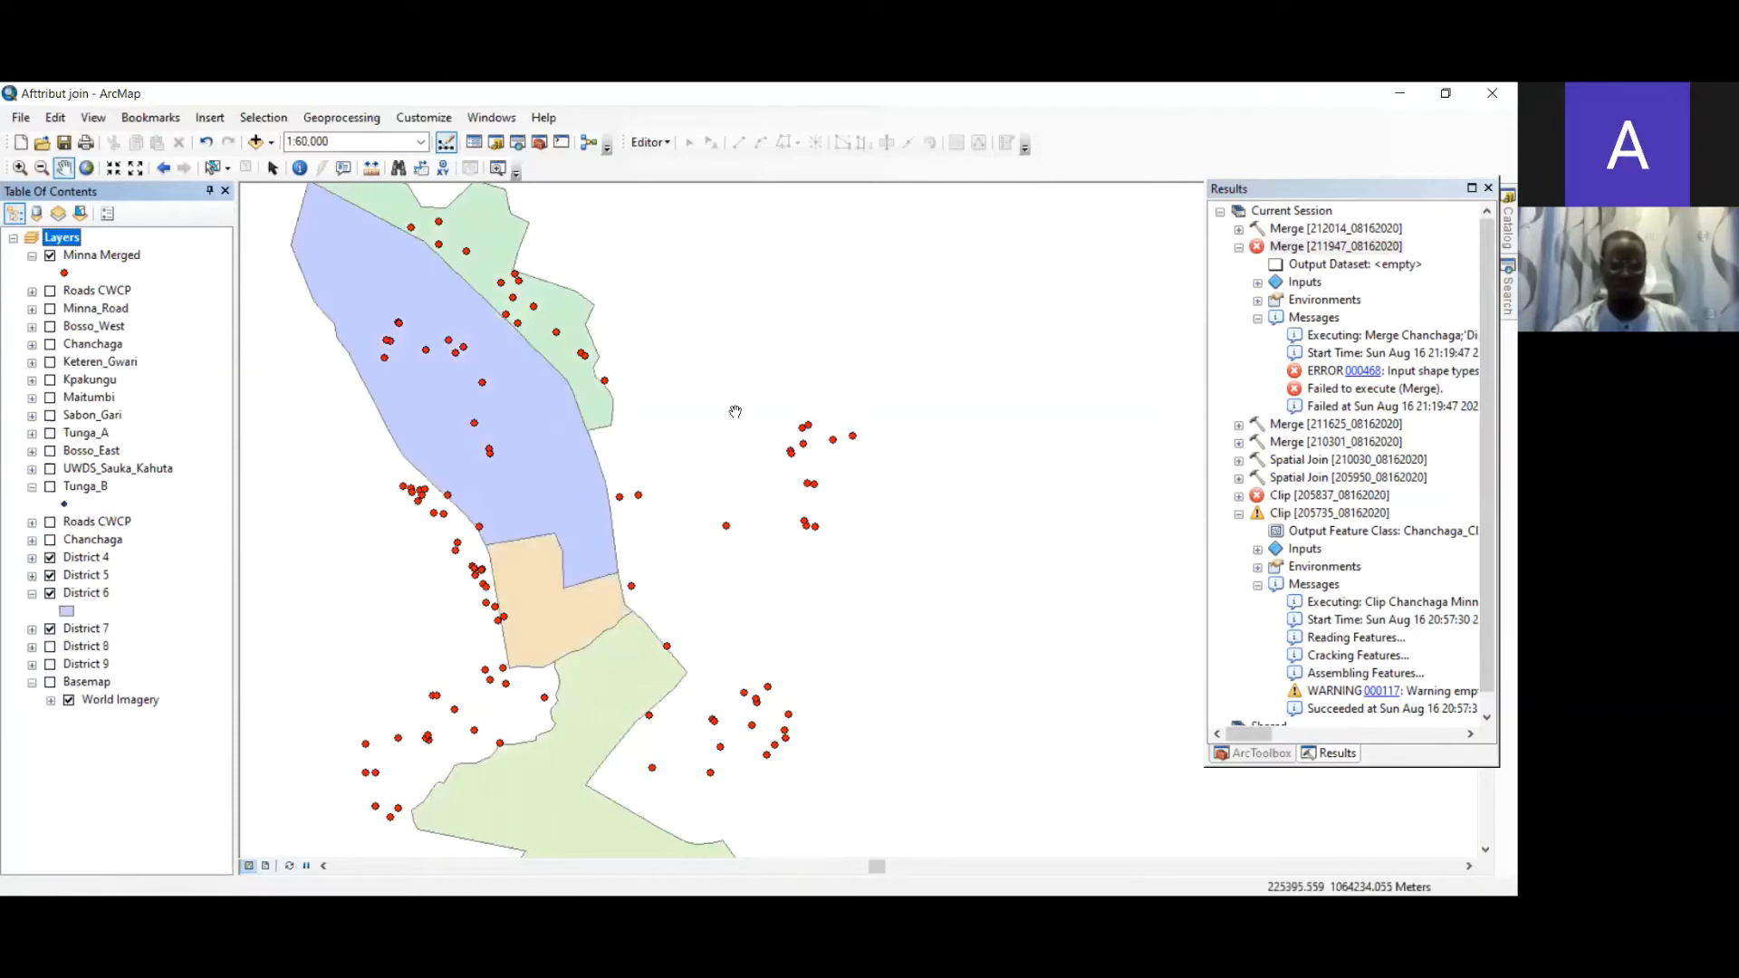
- Start a new Merge and add District 4 and District 6 as input datasets
left_click(341, 117)
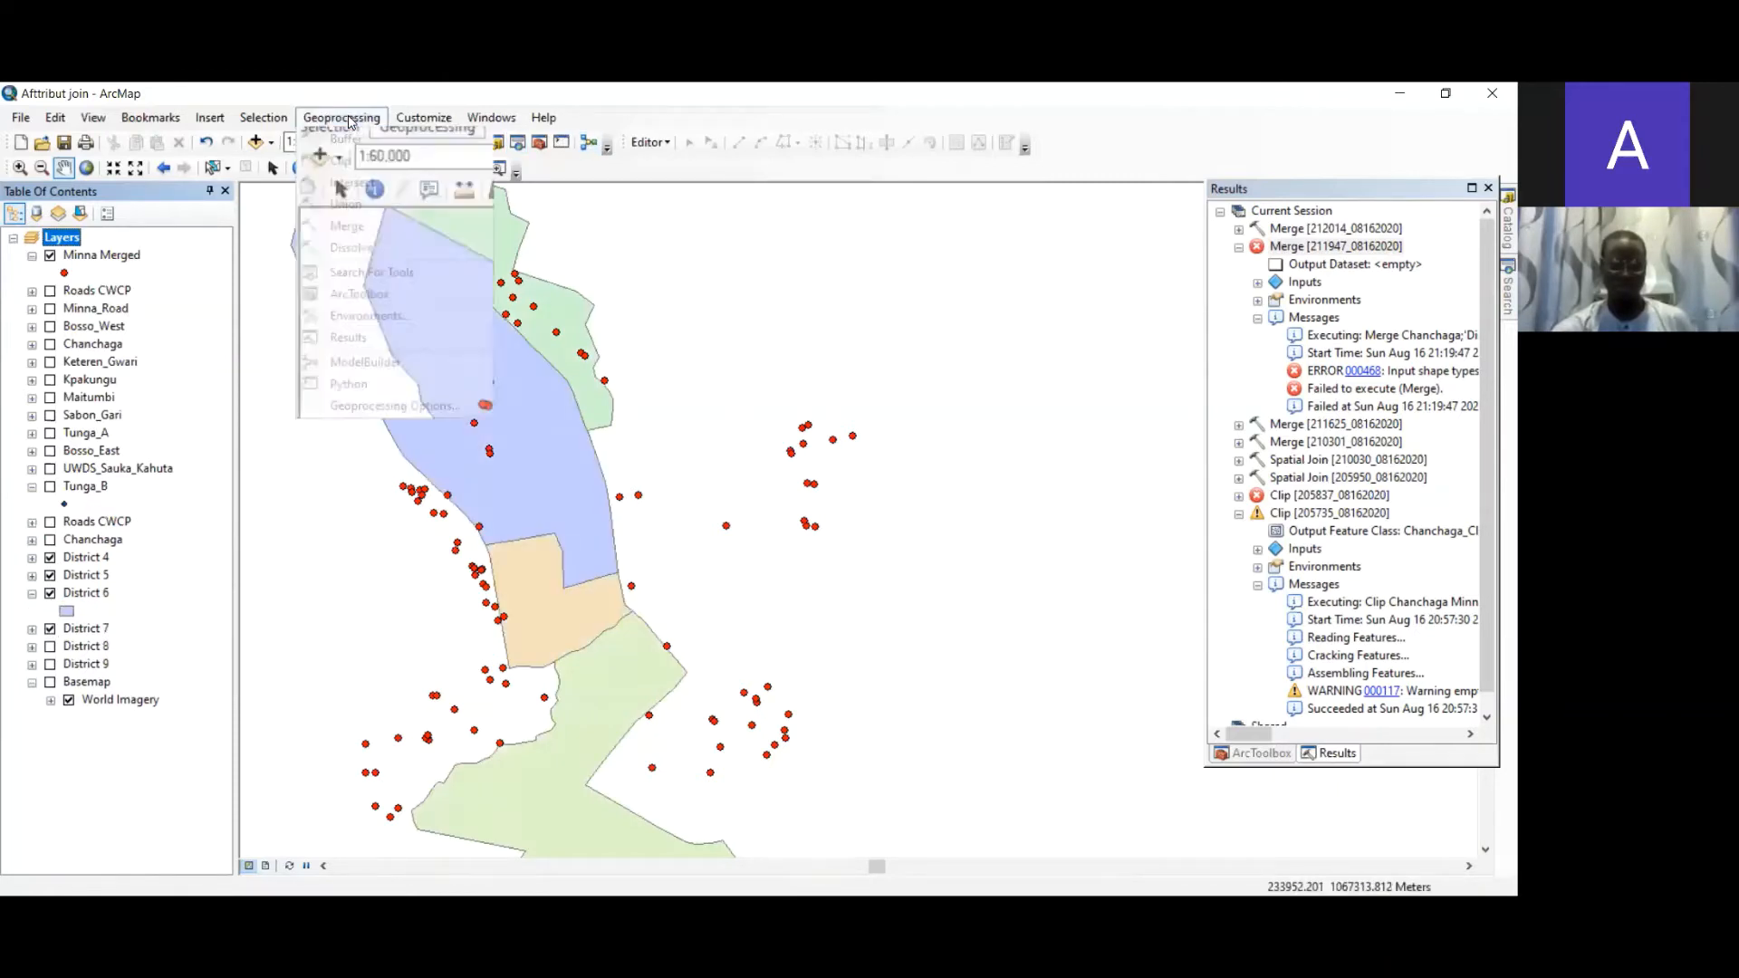
left_click(371, 225)
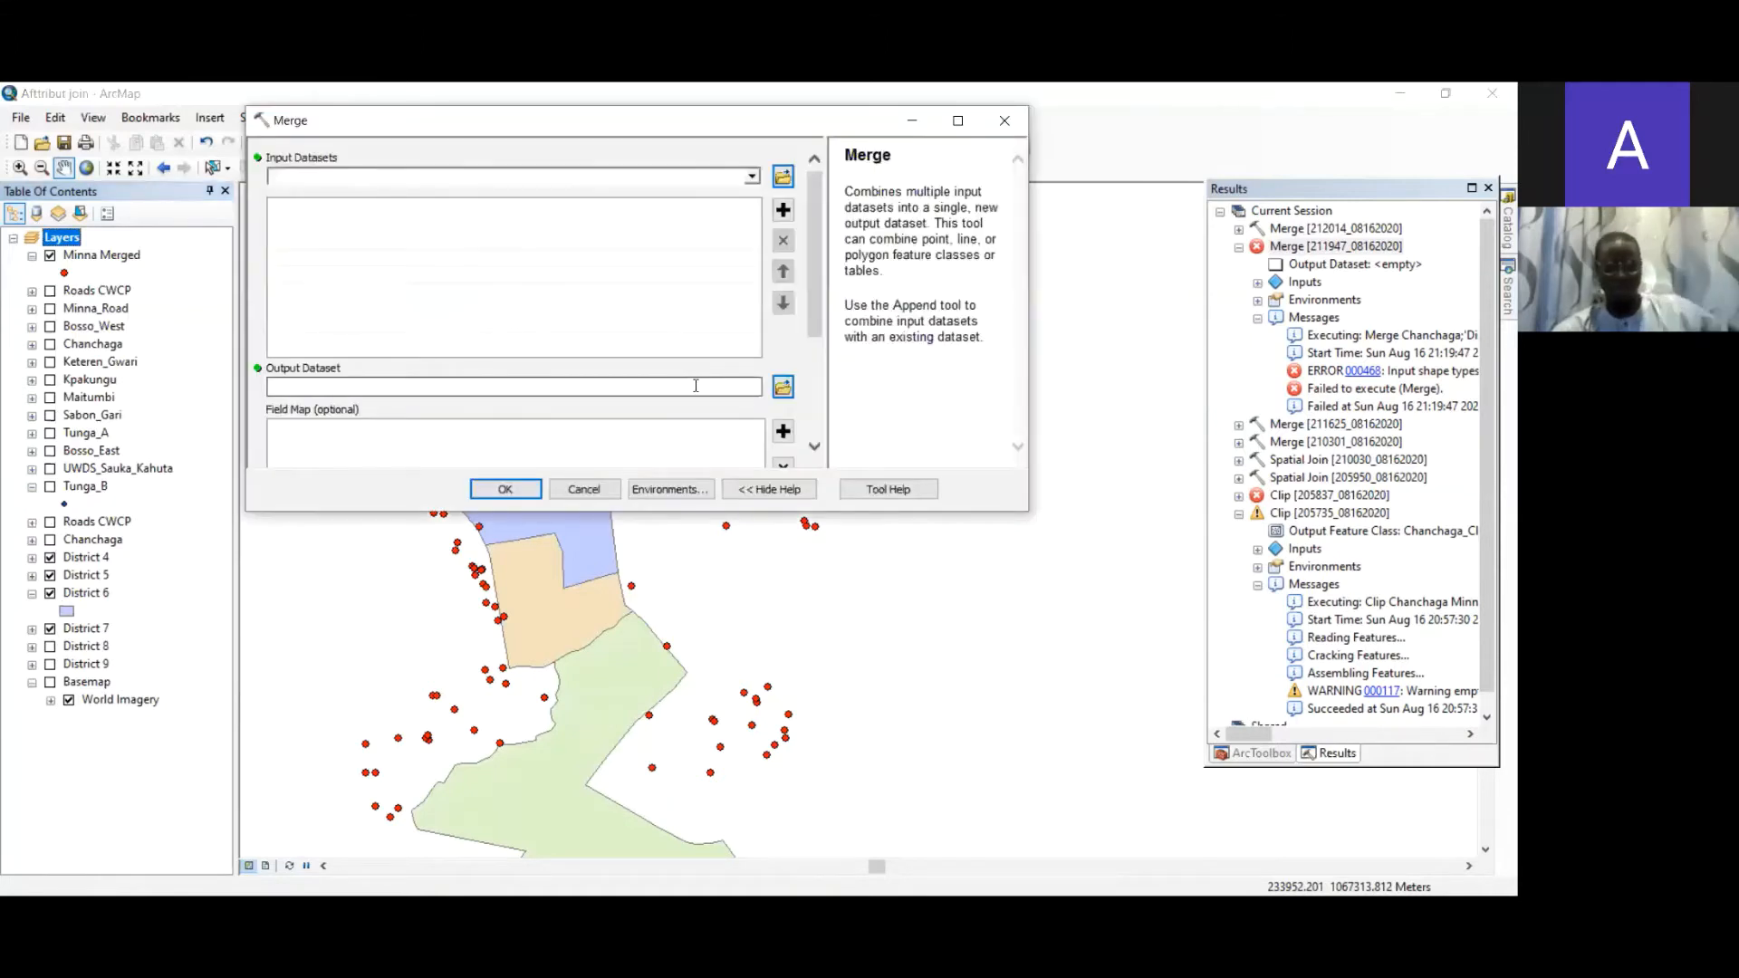
left_click(752, 177)
scroll(633, 384, "down", 3)
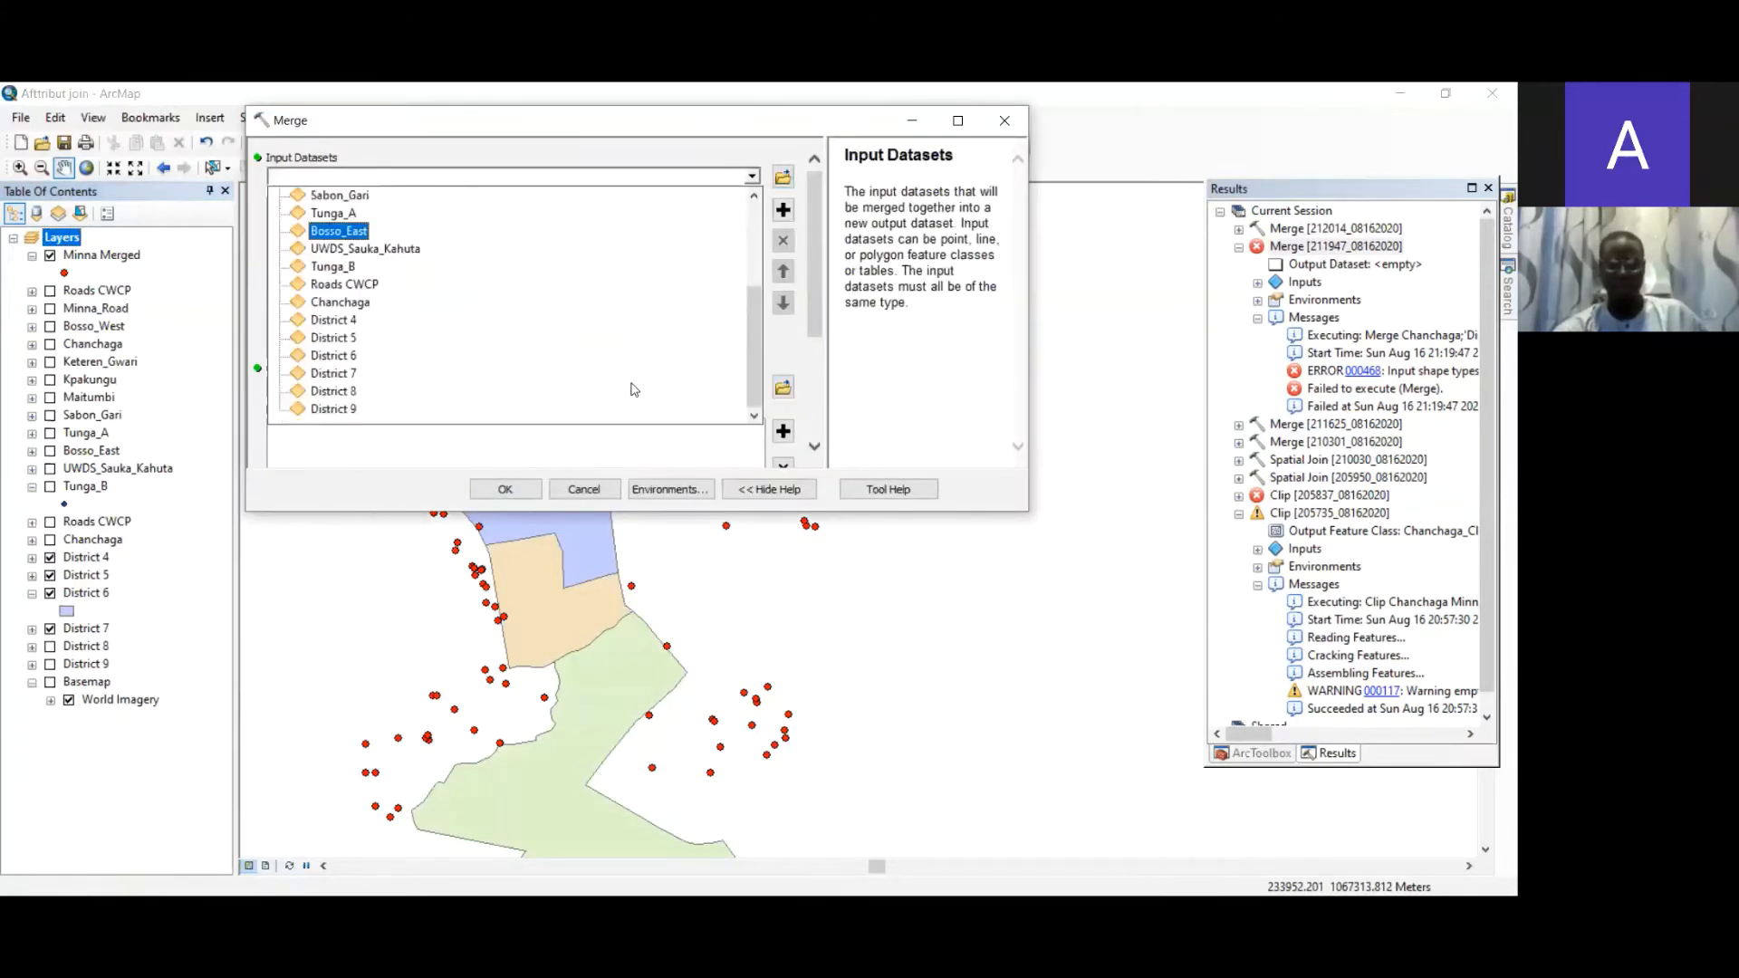
left_click(355, 320)
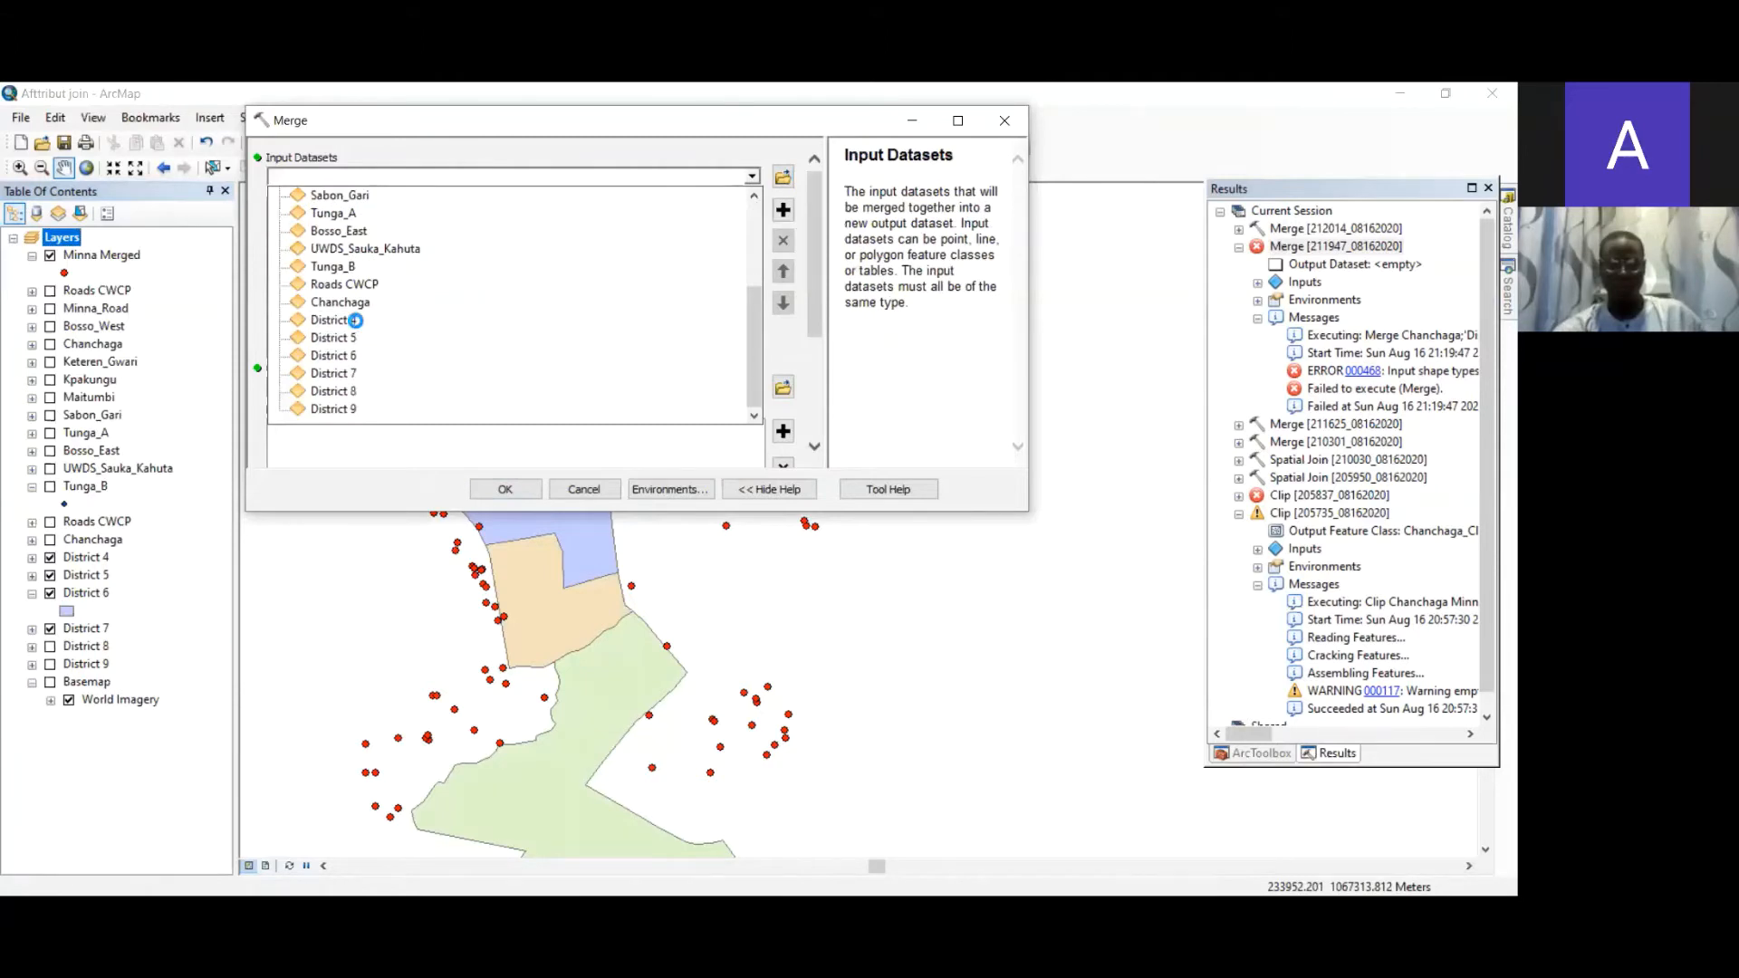
left_click(753, 178)
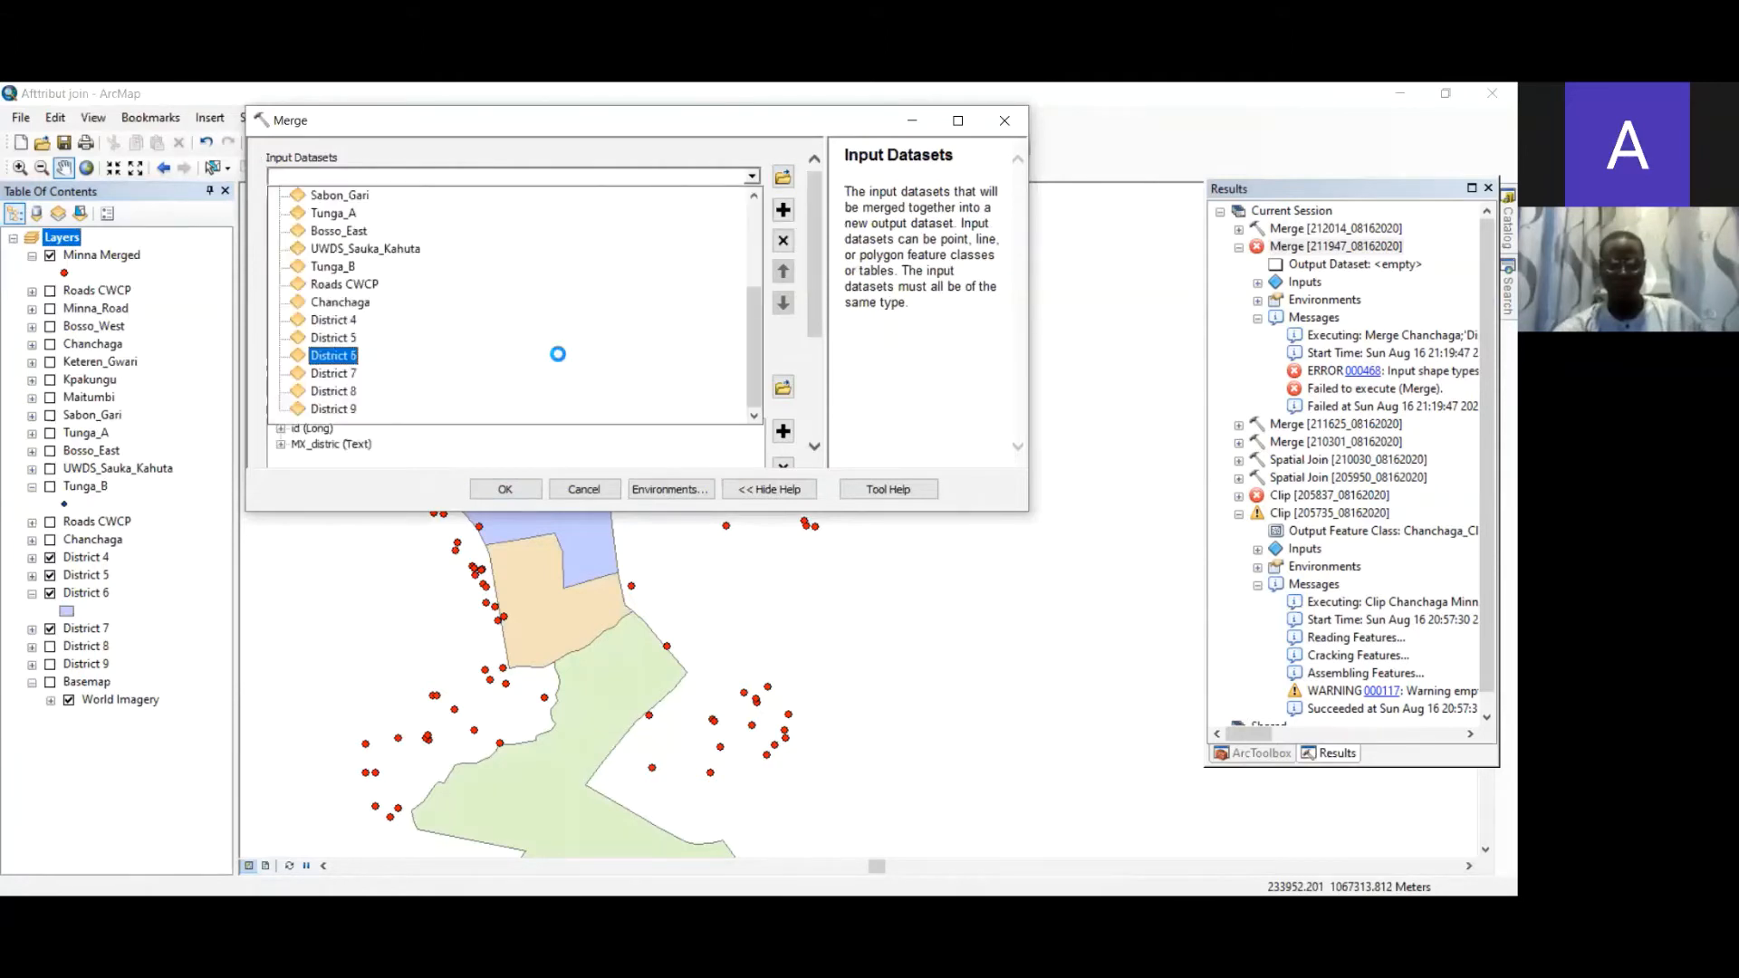
left_click(558, 354)
- Add District 7, District 8 and District 9 to the input datasets and run the Merge with the default output District4_Merge1
left_click(753, 178)
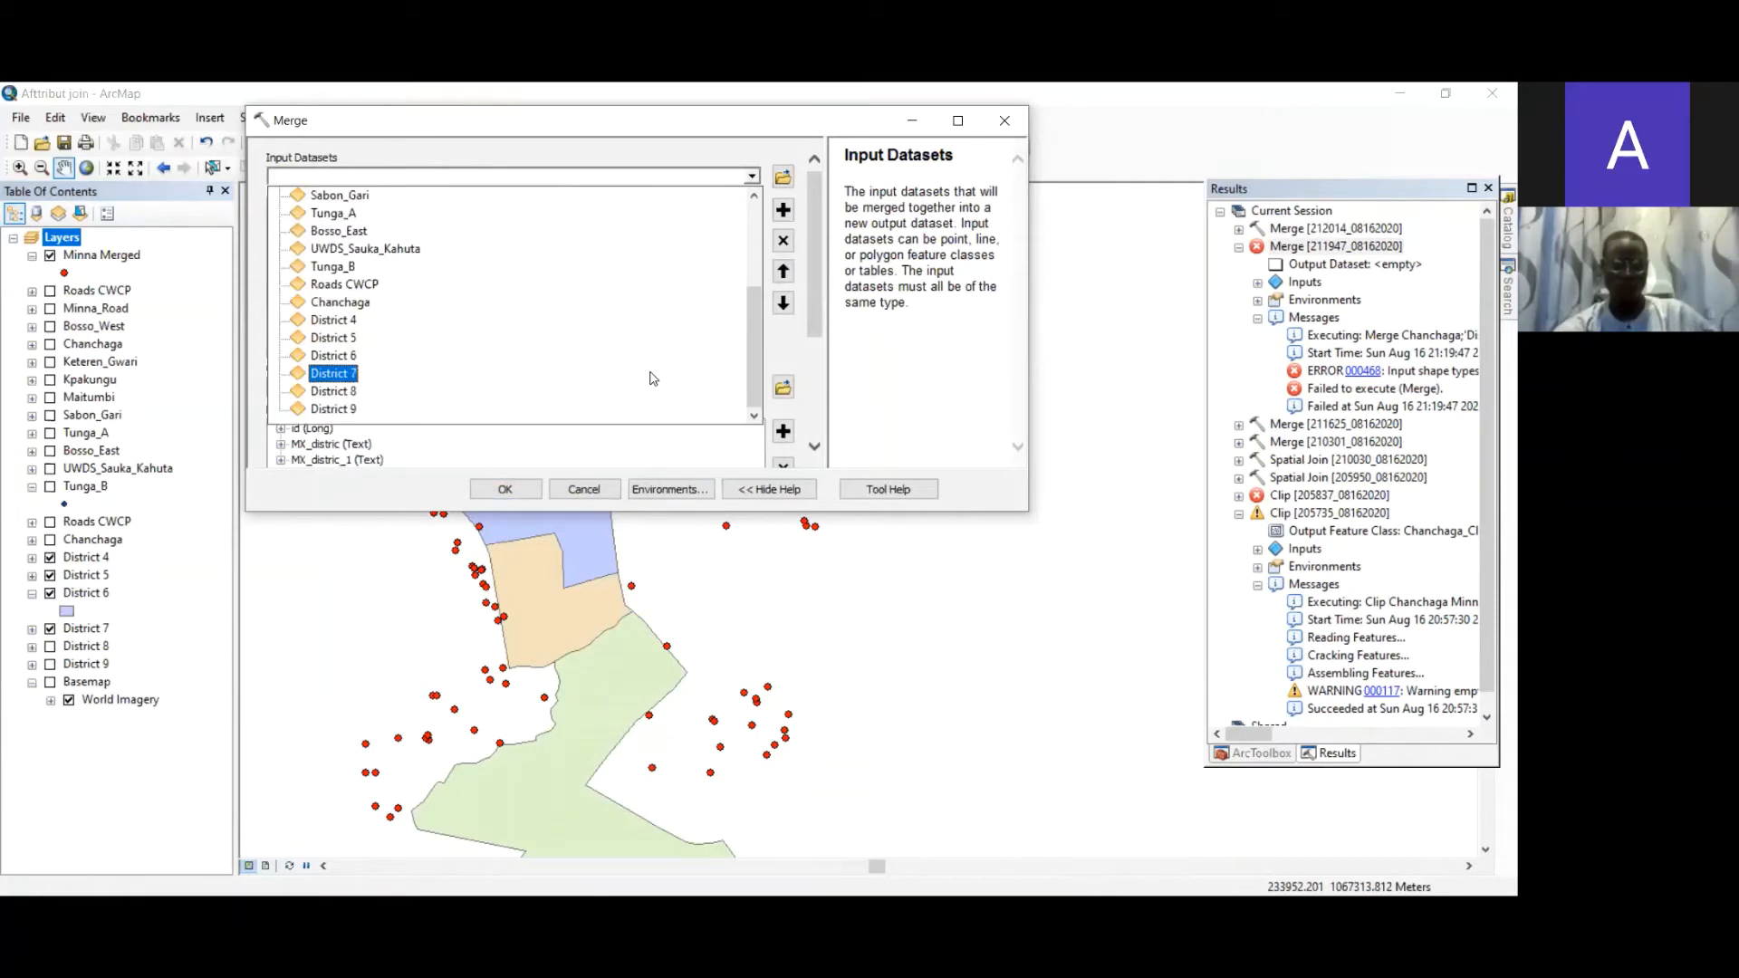
left_click(652, 378)
left_click(753, 177)
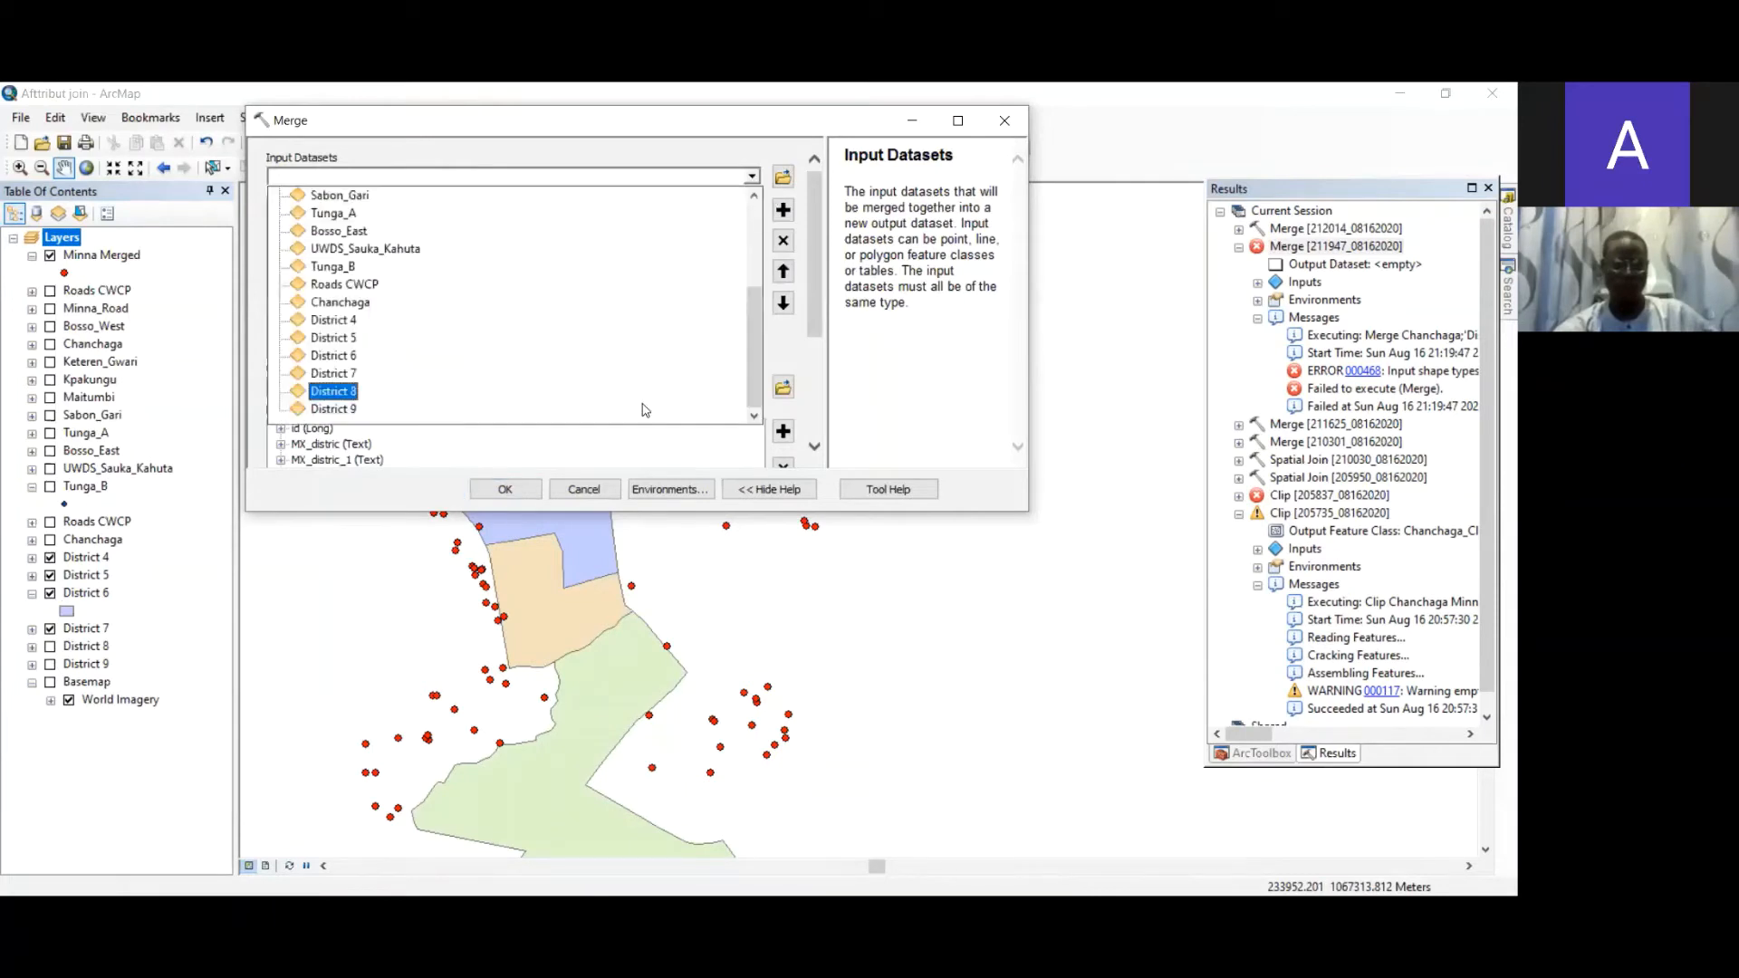
left_click(643, 387)
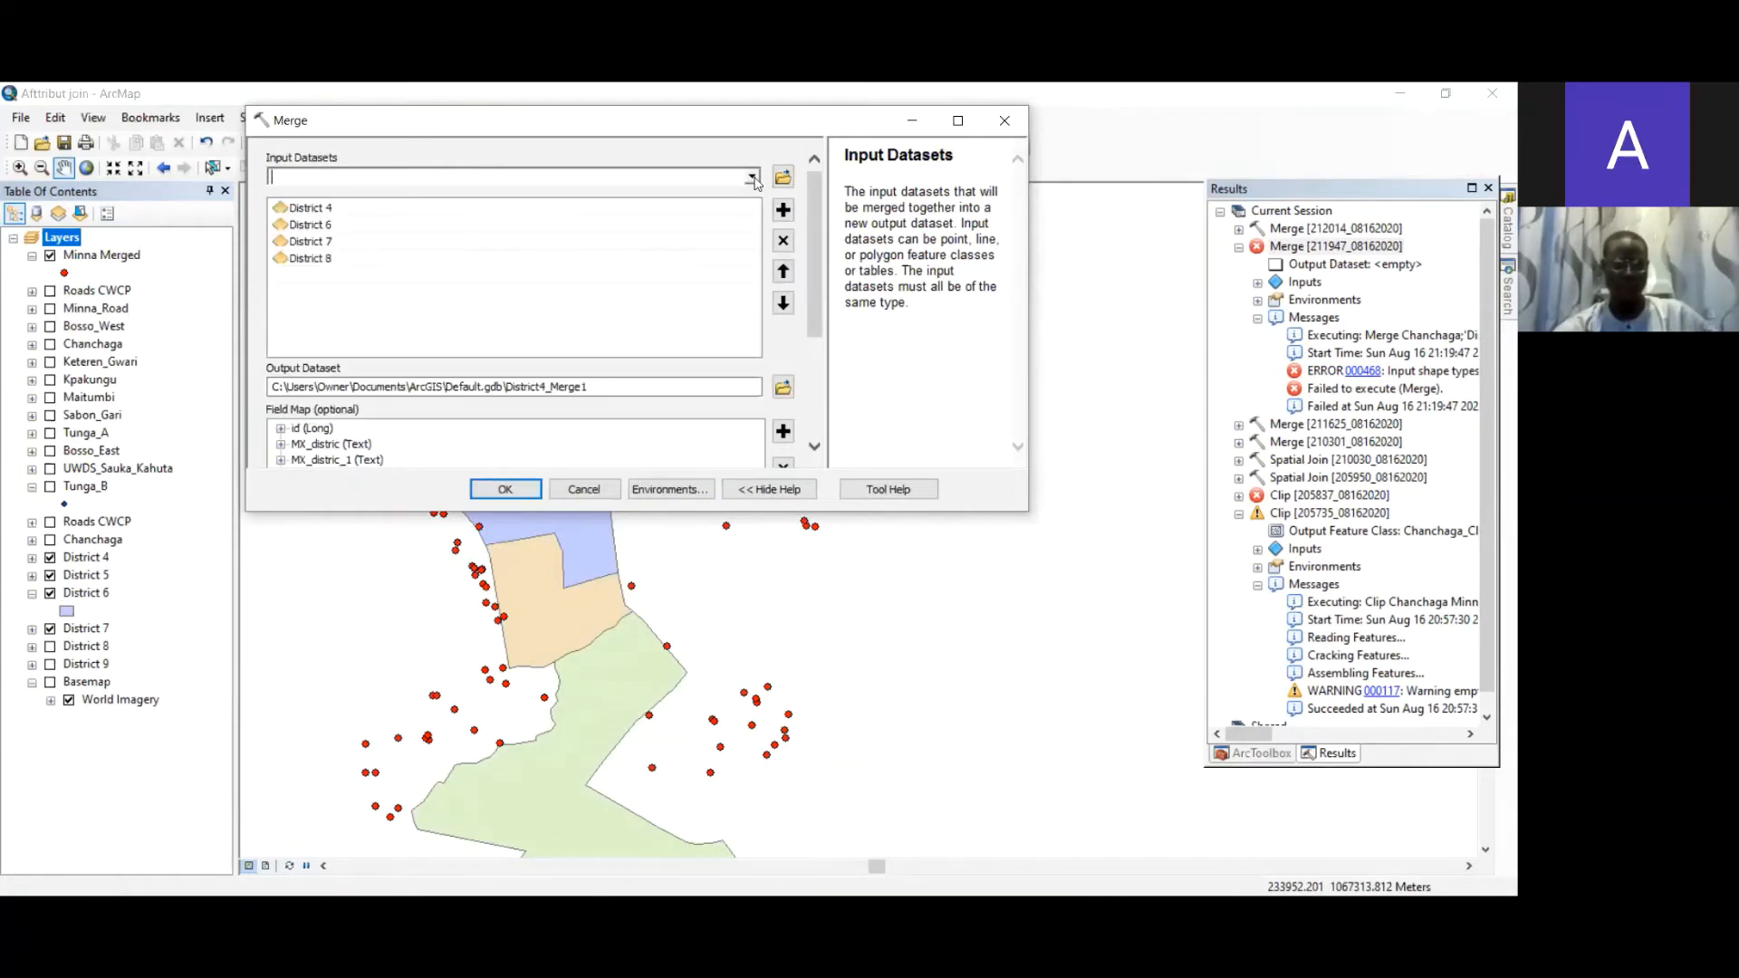
left_click(752, 178)
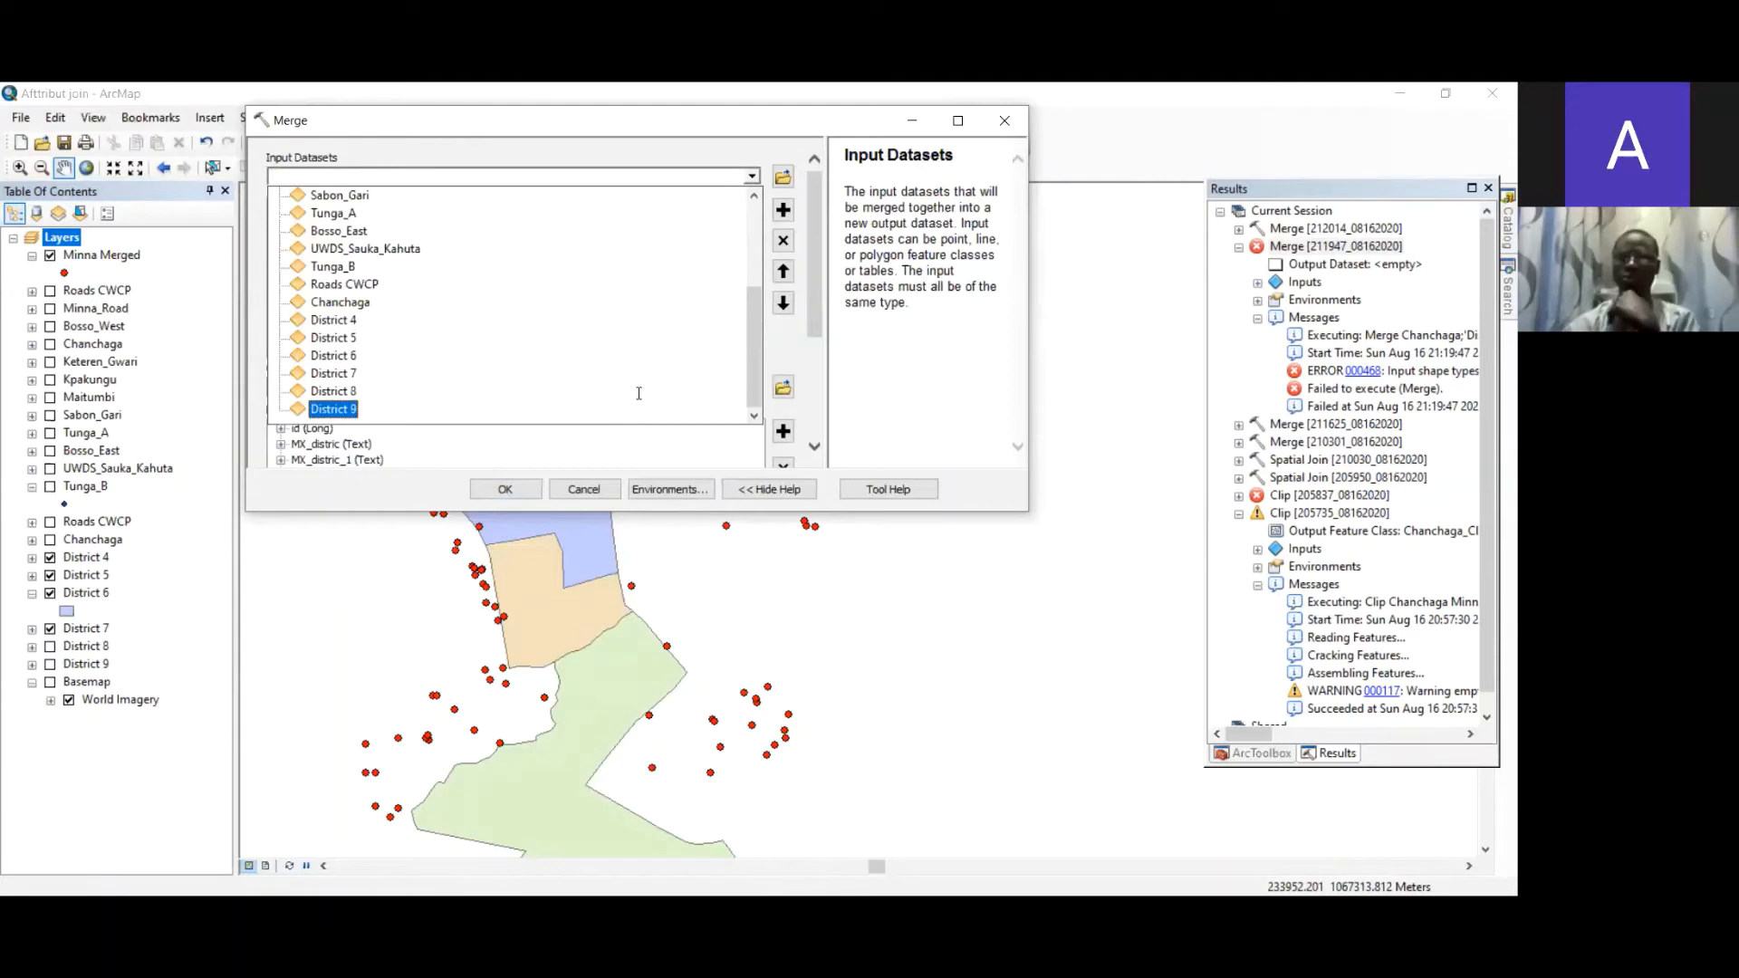
left_click(634, 408)
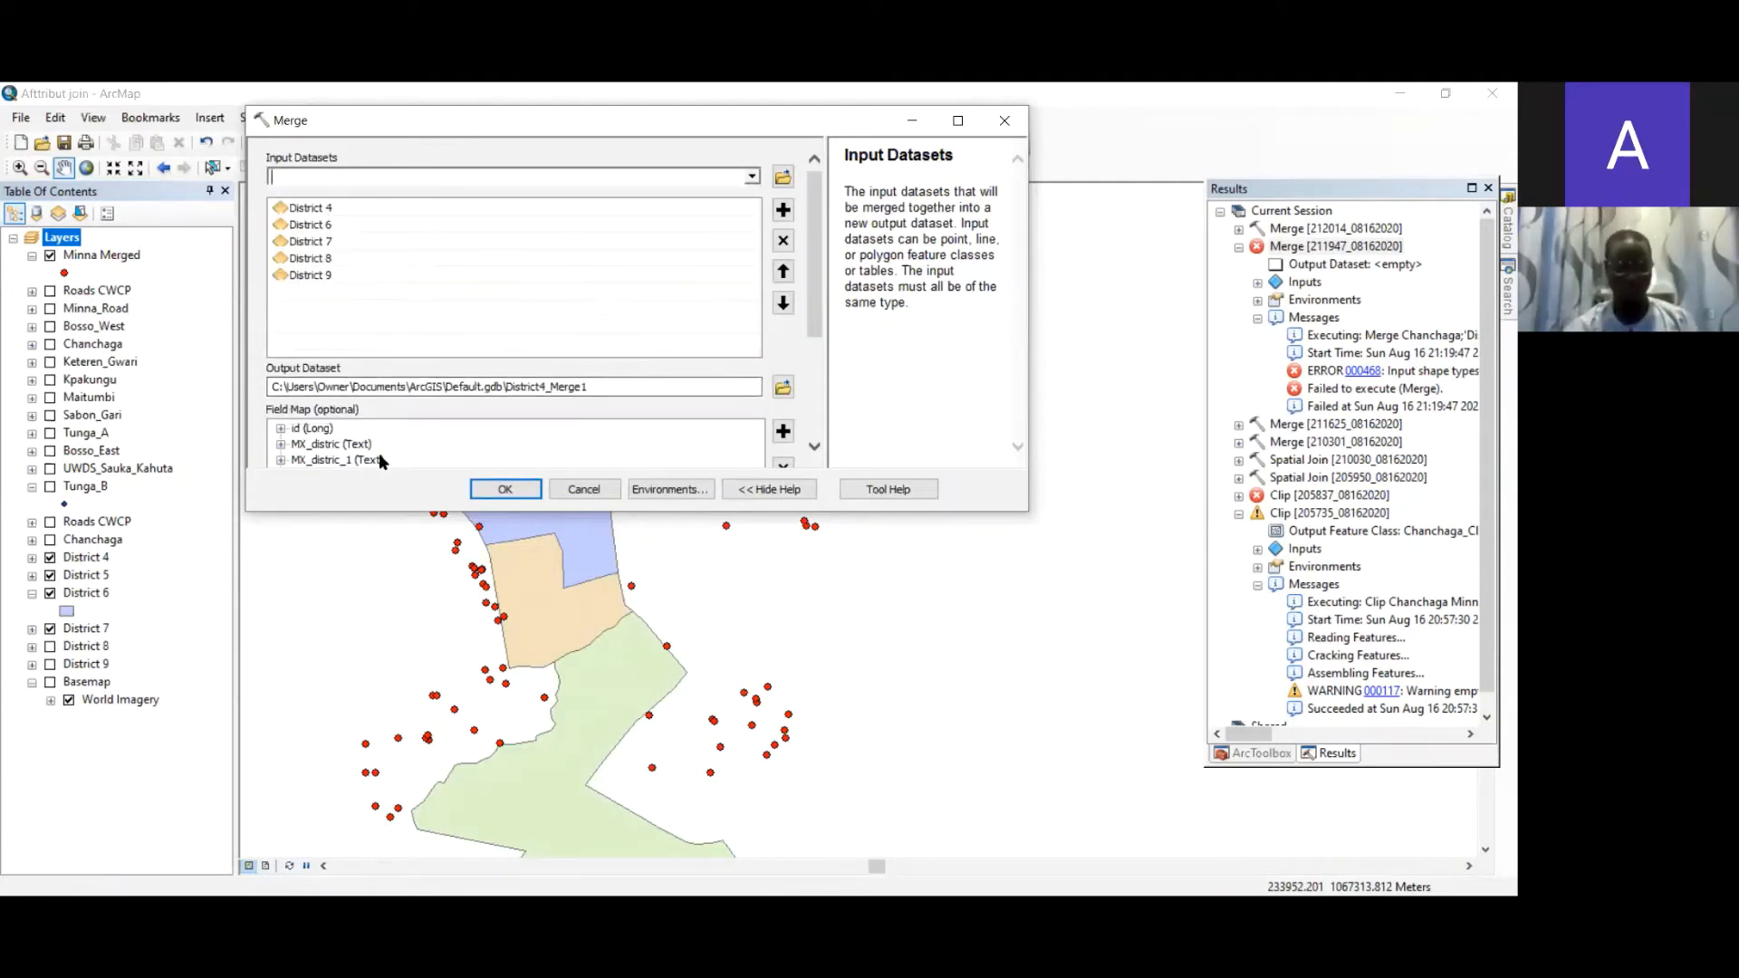
left_click(520, 492)
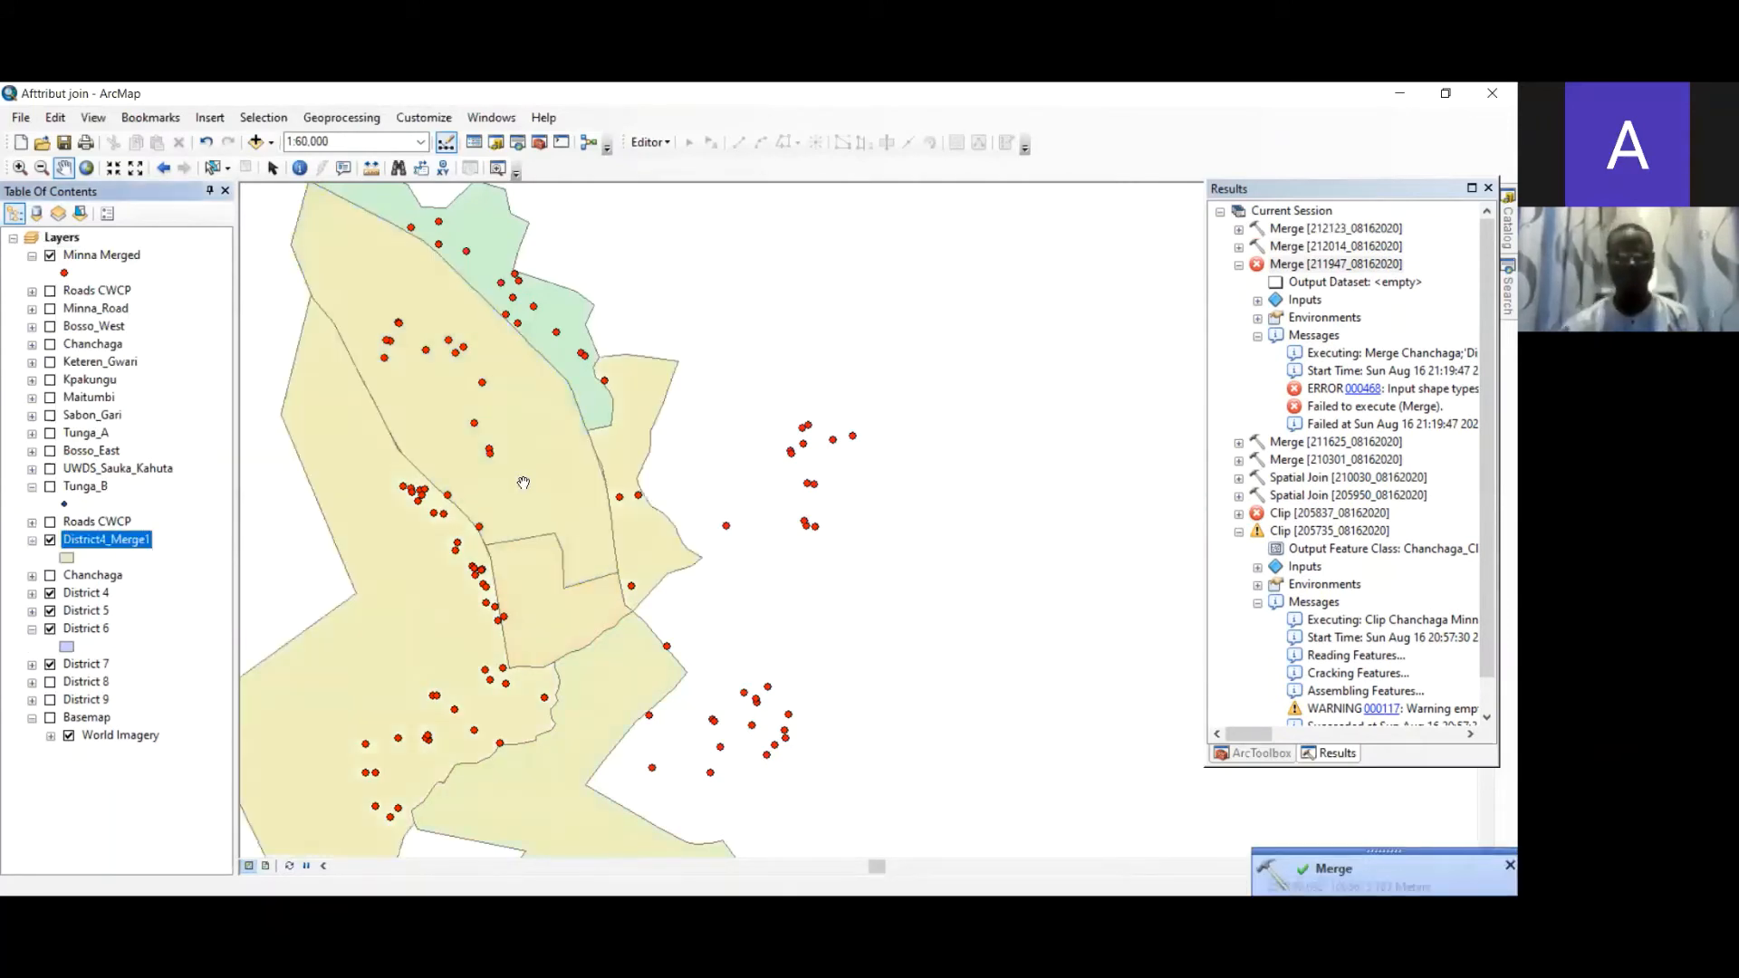
- Hide the District 4, District 5, District 6 and District 7 layers and inspect the extent of the merged polygons
left_click(51, 594)
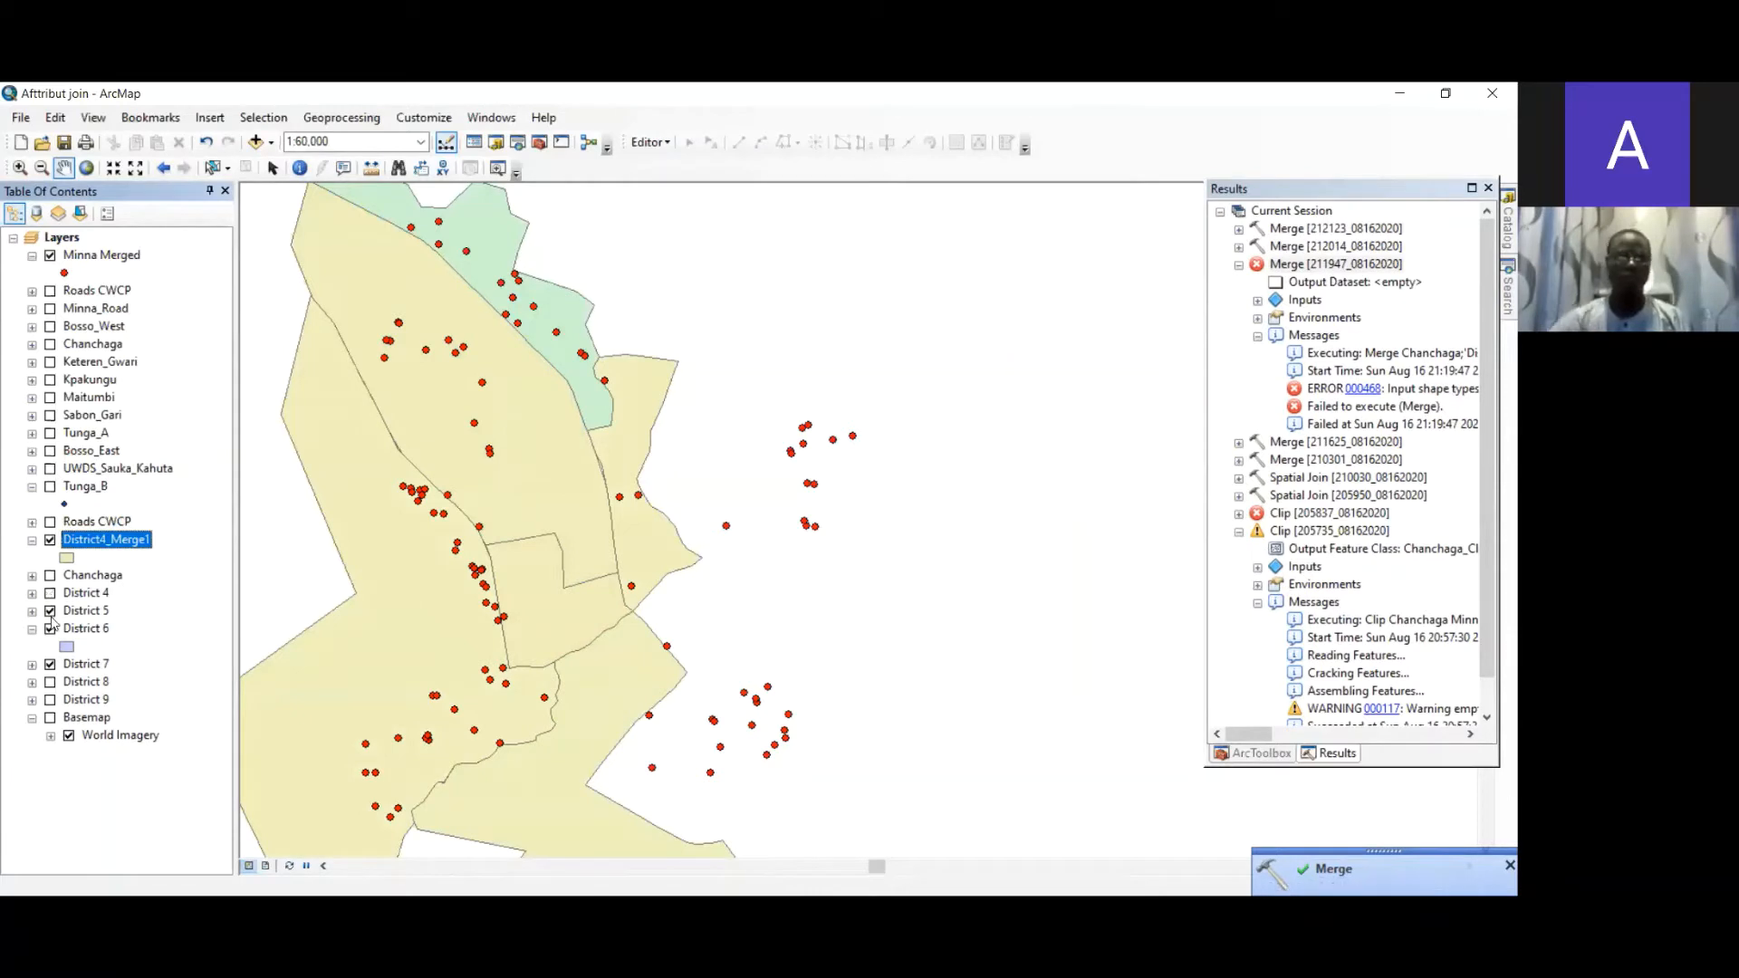
left_click(51, 611)
left_click(51, 628)
left_click(50, 663)
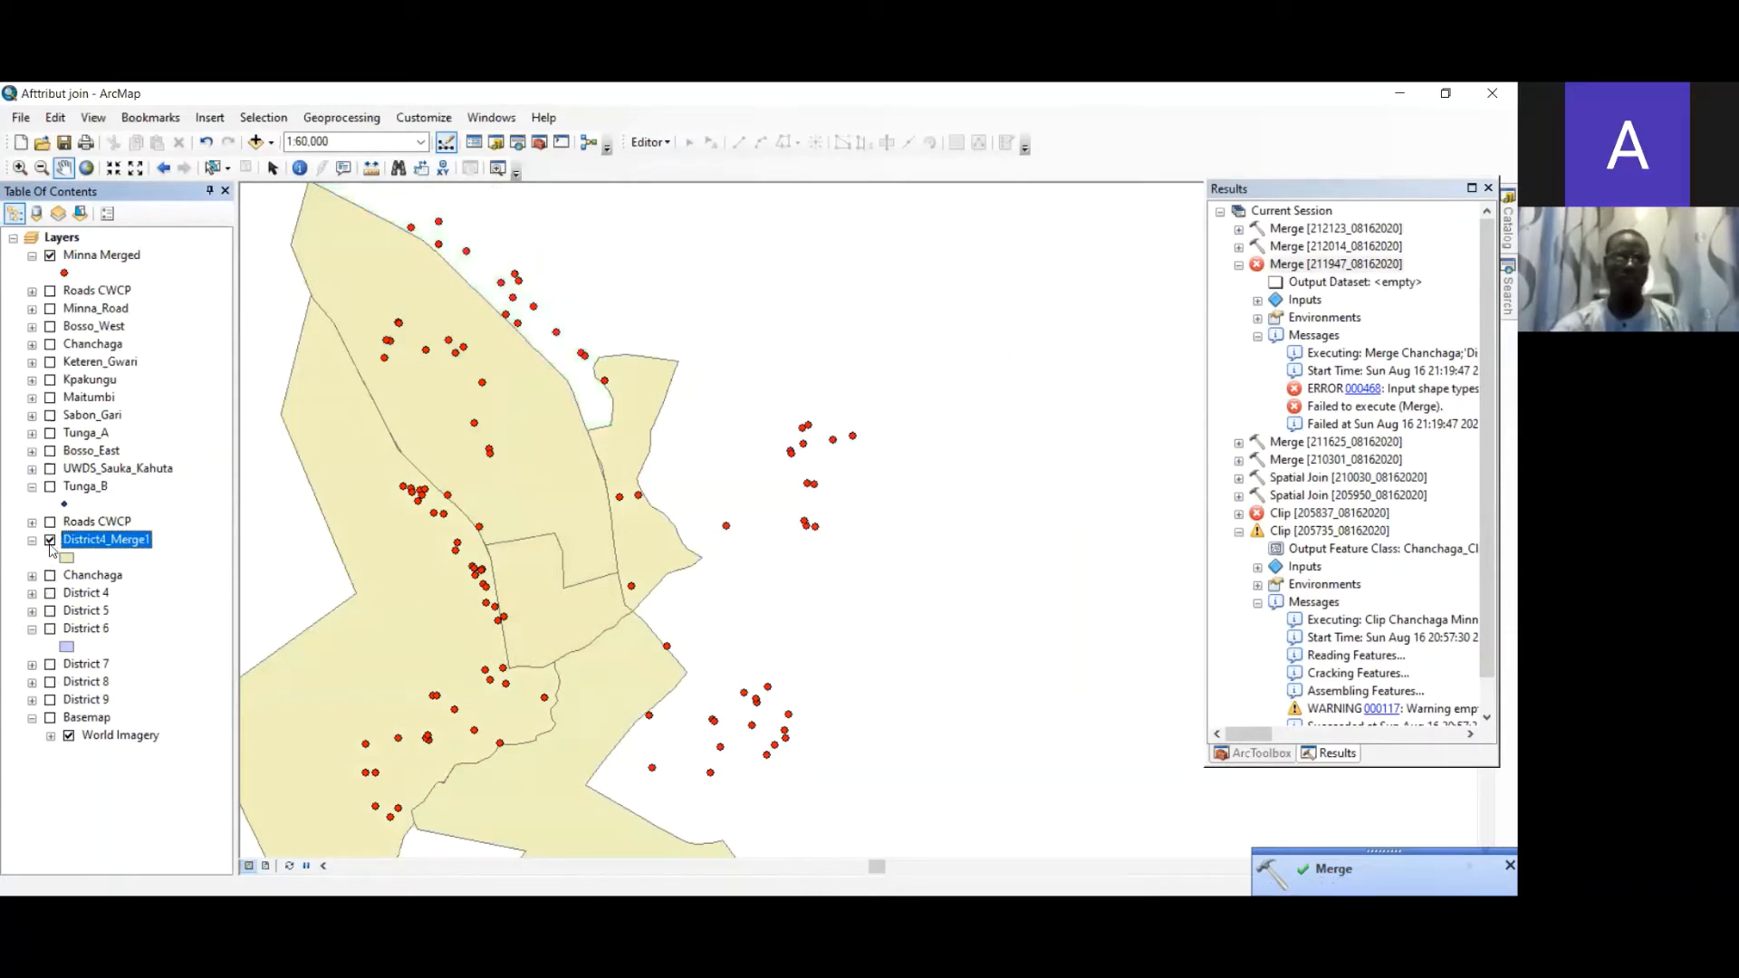
scroll(564, 526, "down", 1)
scroll(582, 531, "up", 1)
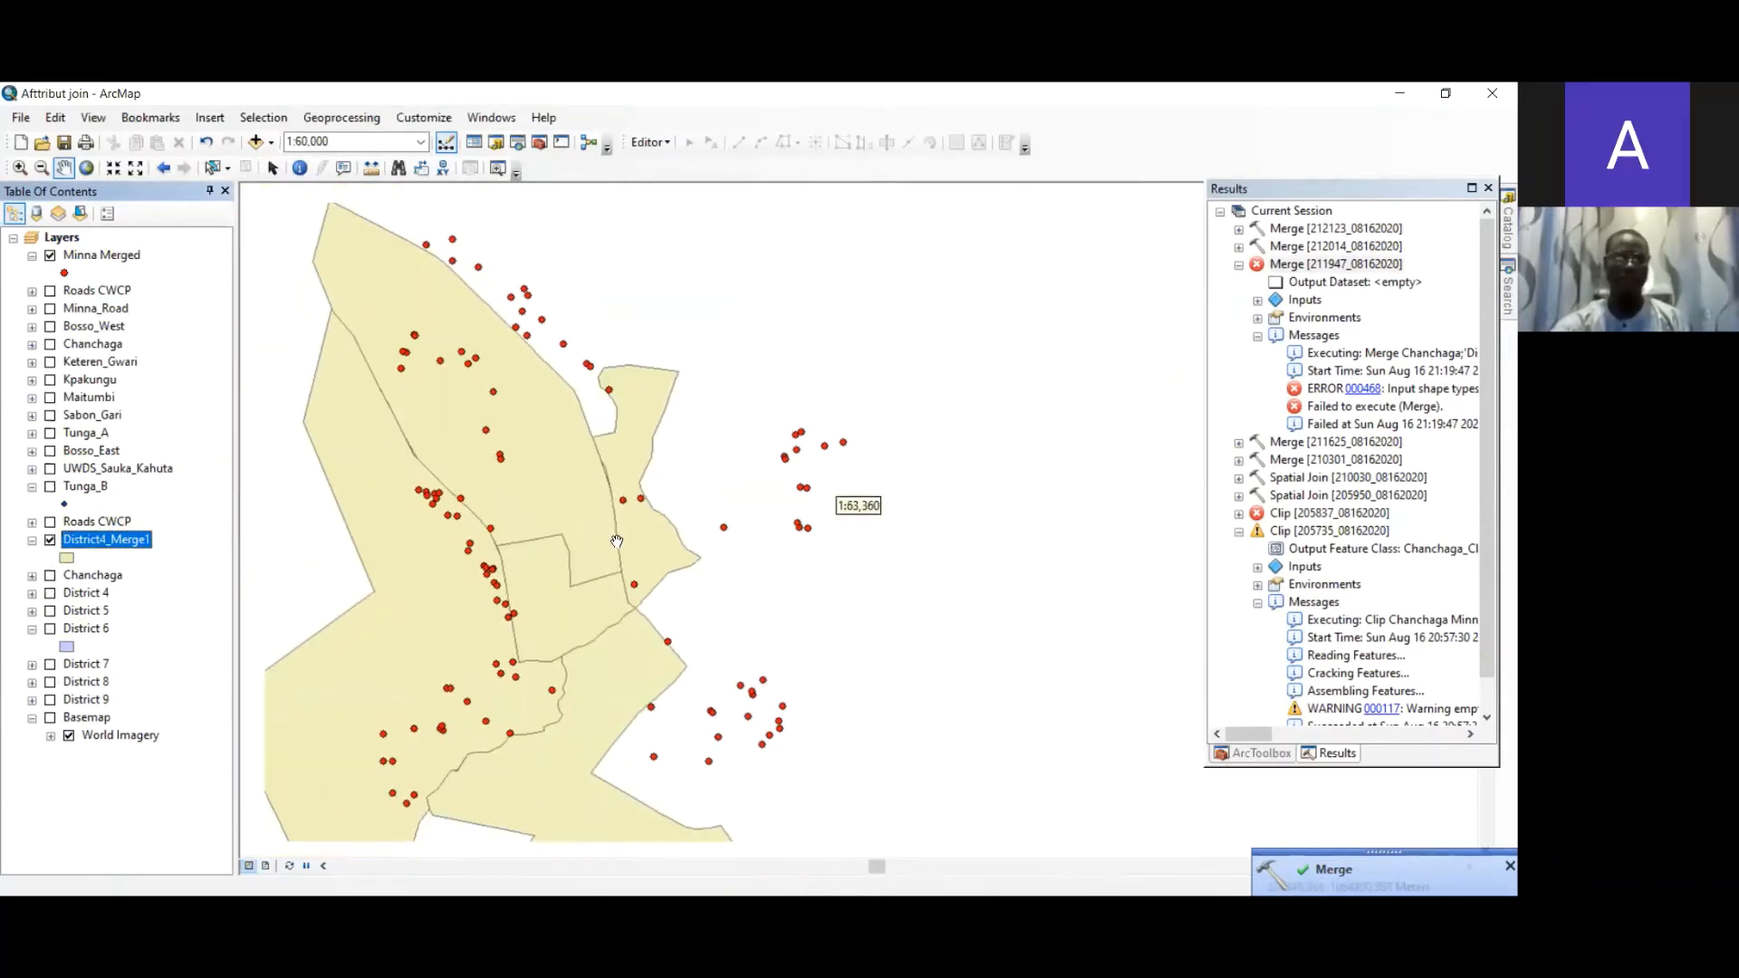
scroll(696, 574, "up", 1)
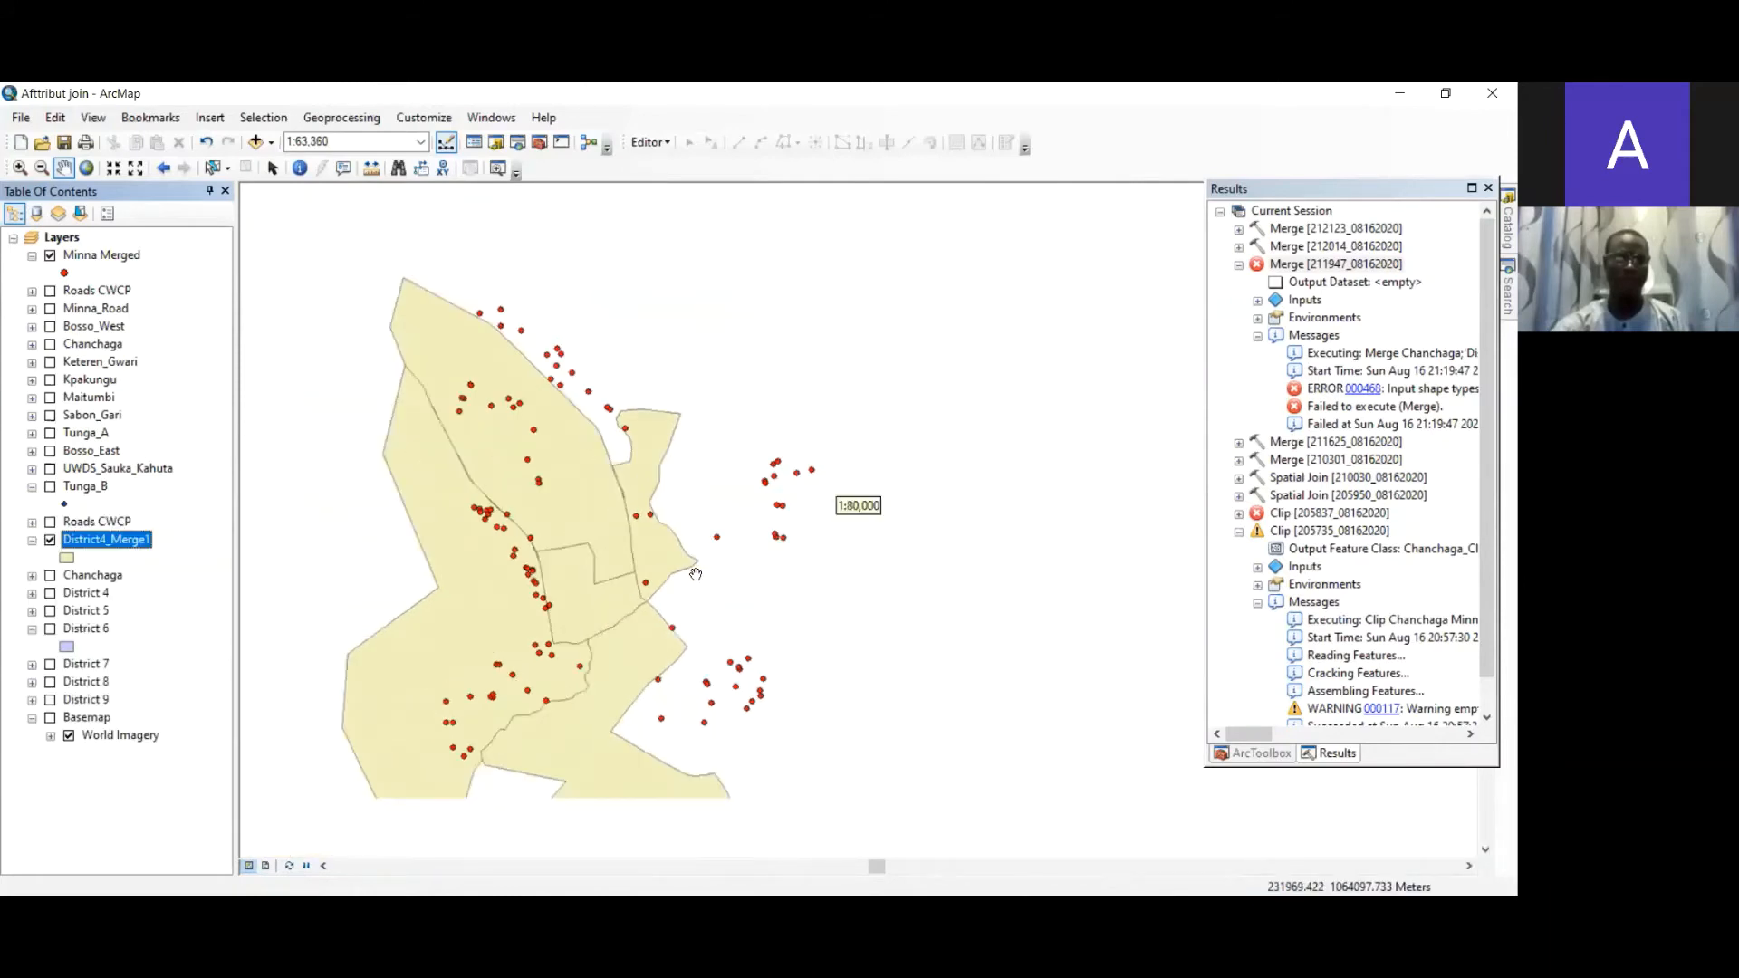
- Toggle the Chanchaga polygon layer on and off to compare its extent with the merged districts
left_click_drag(660, 581, 702, 353)
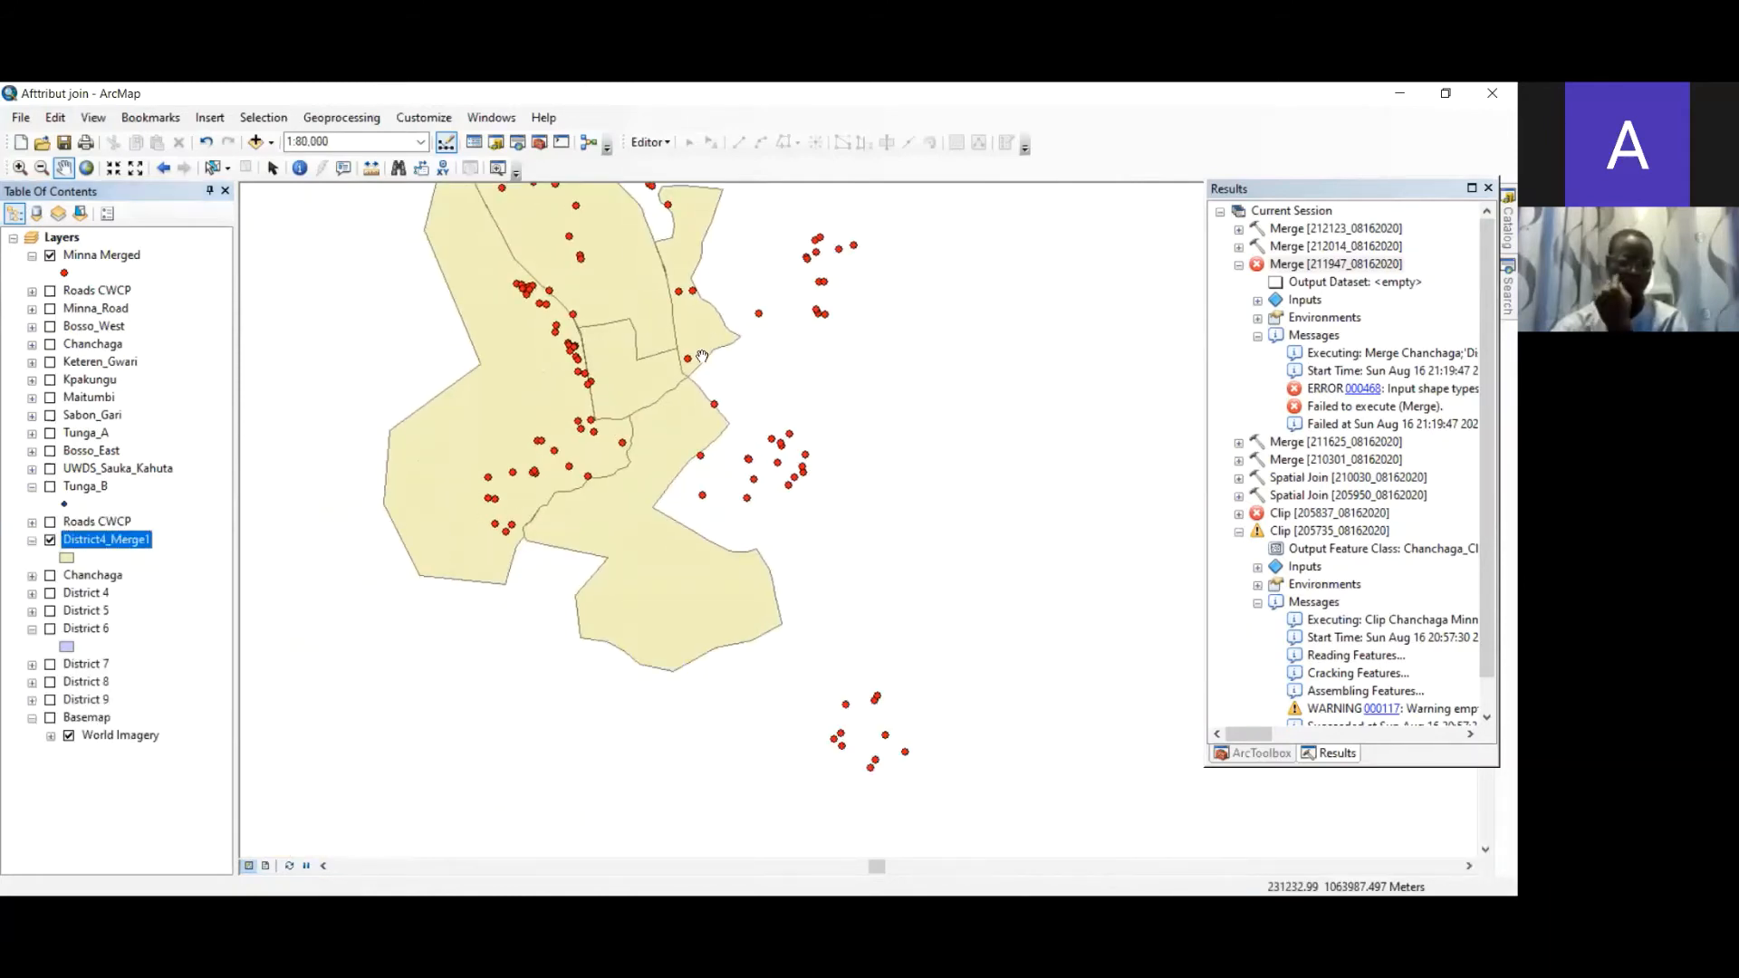
left_click_drag(691, 427, 677, 500)
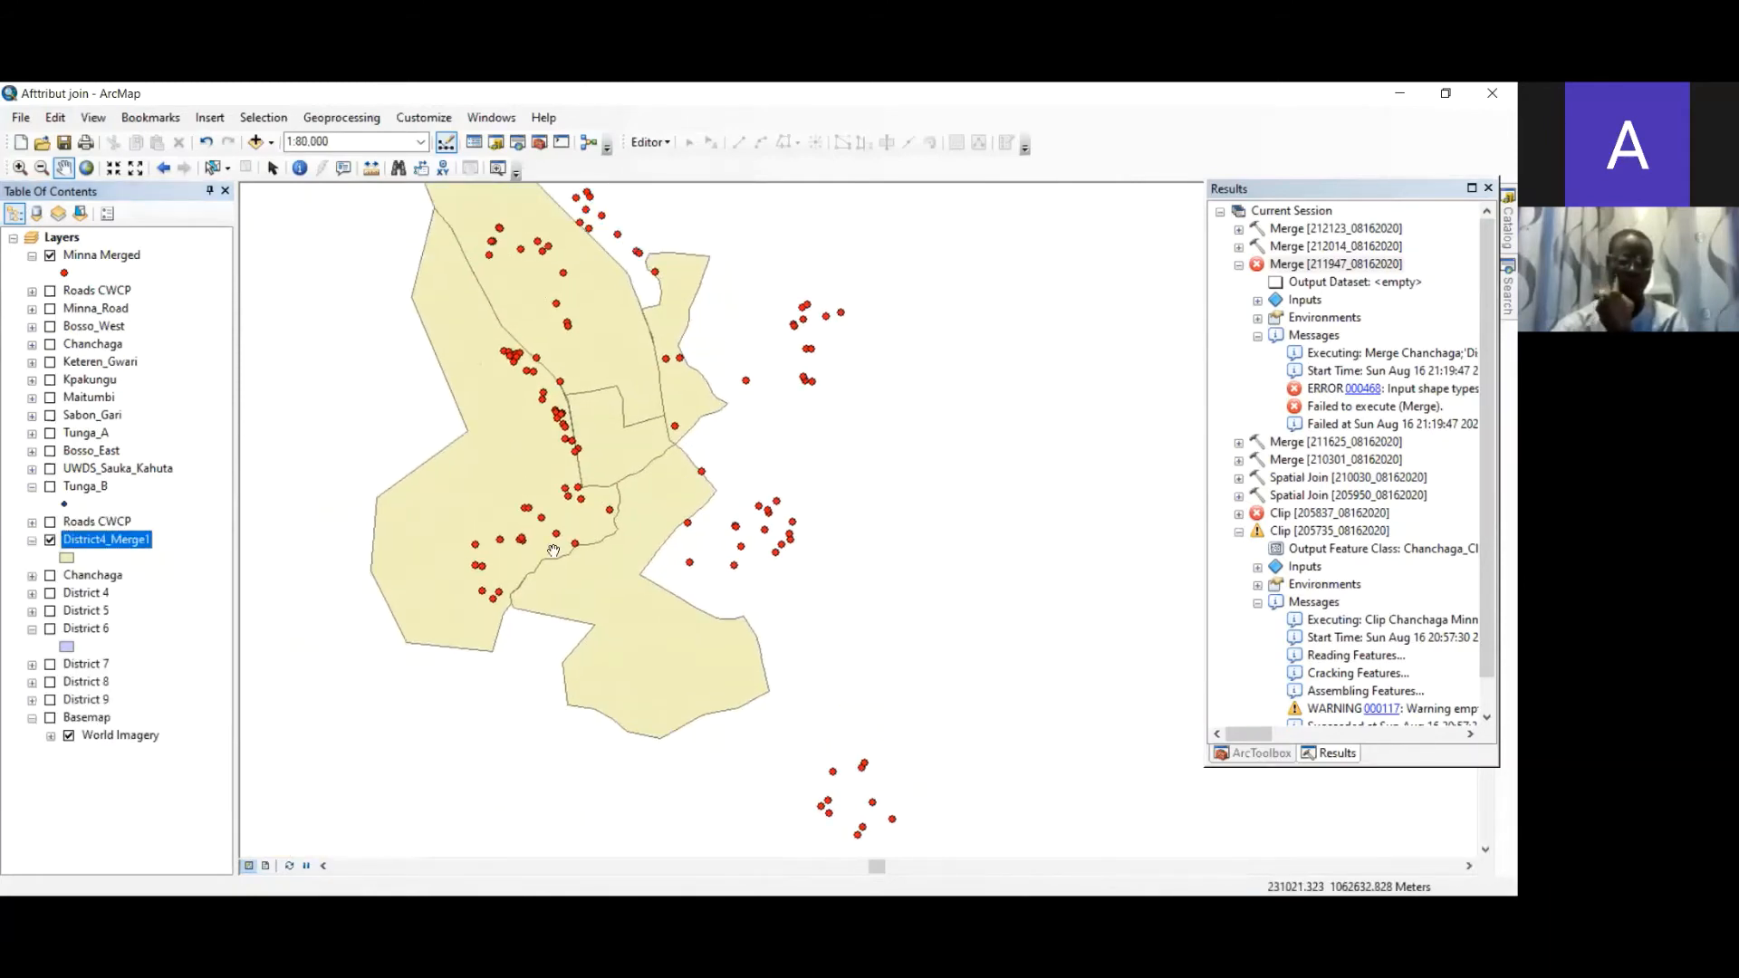
left_click(50, 576)
left_click(50, 576)
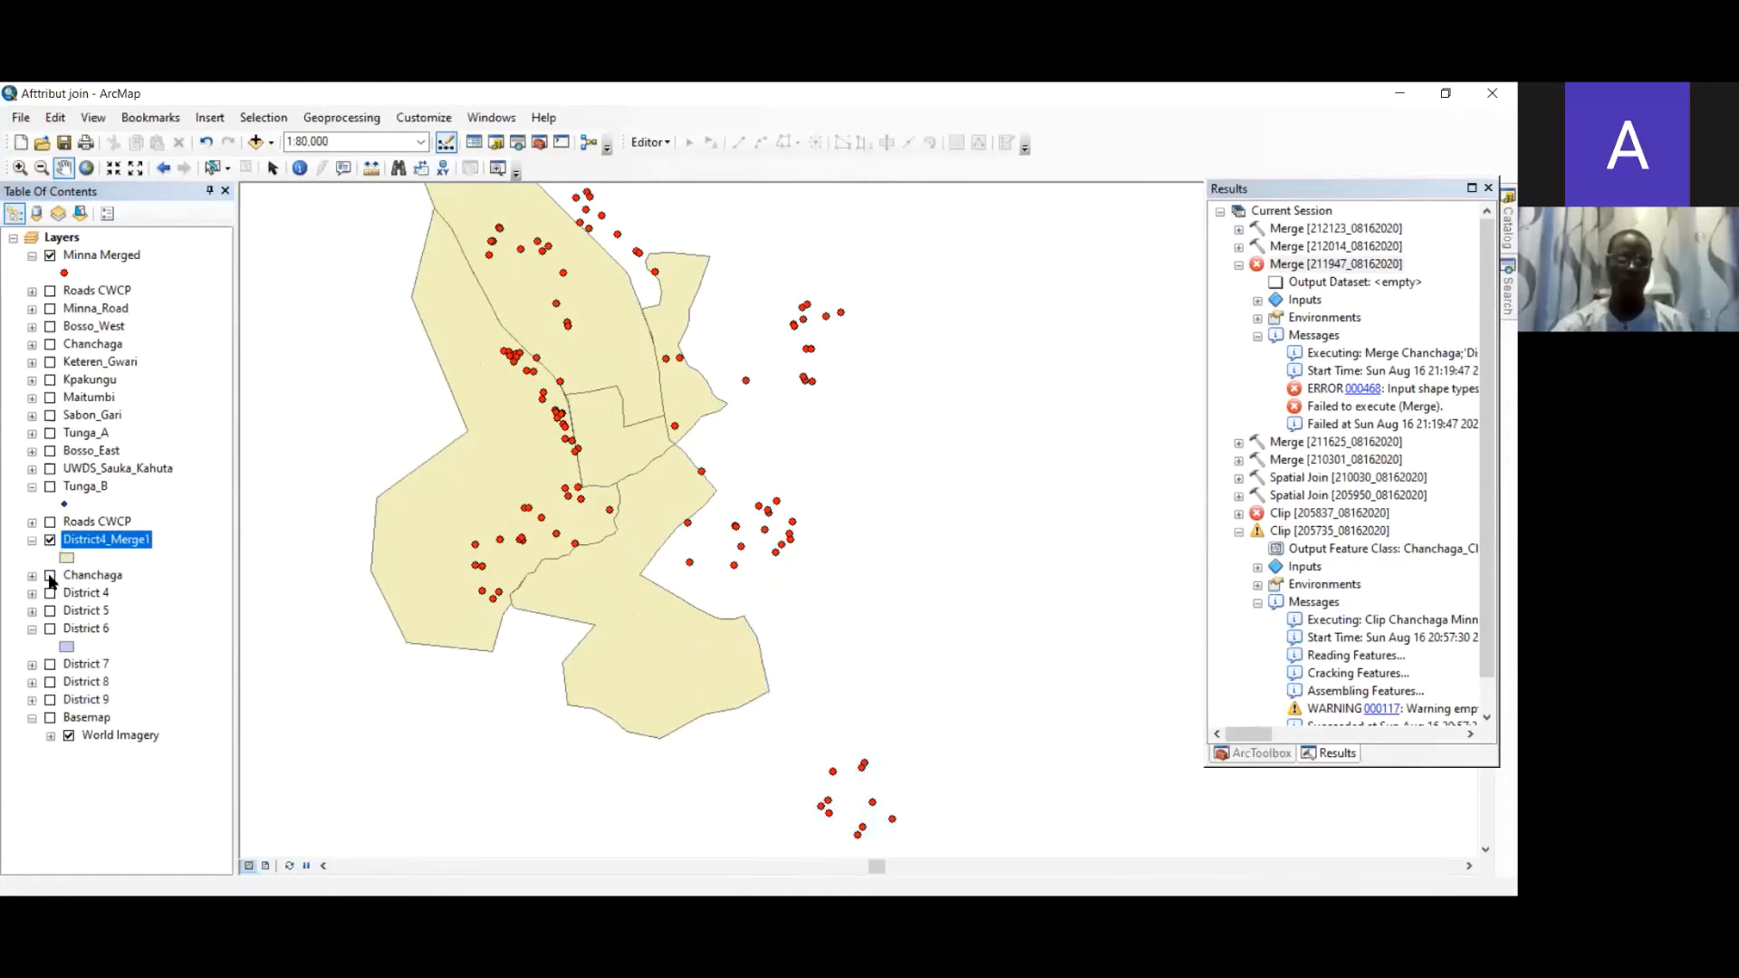
left_click(50, 576)
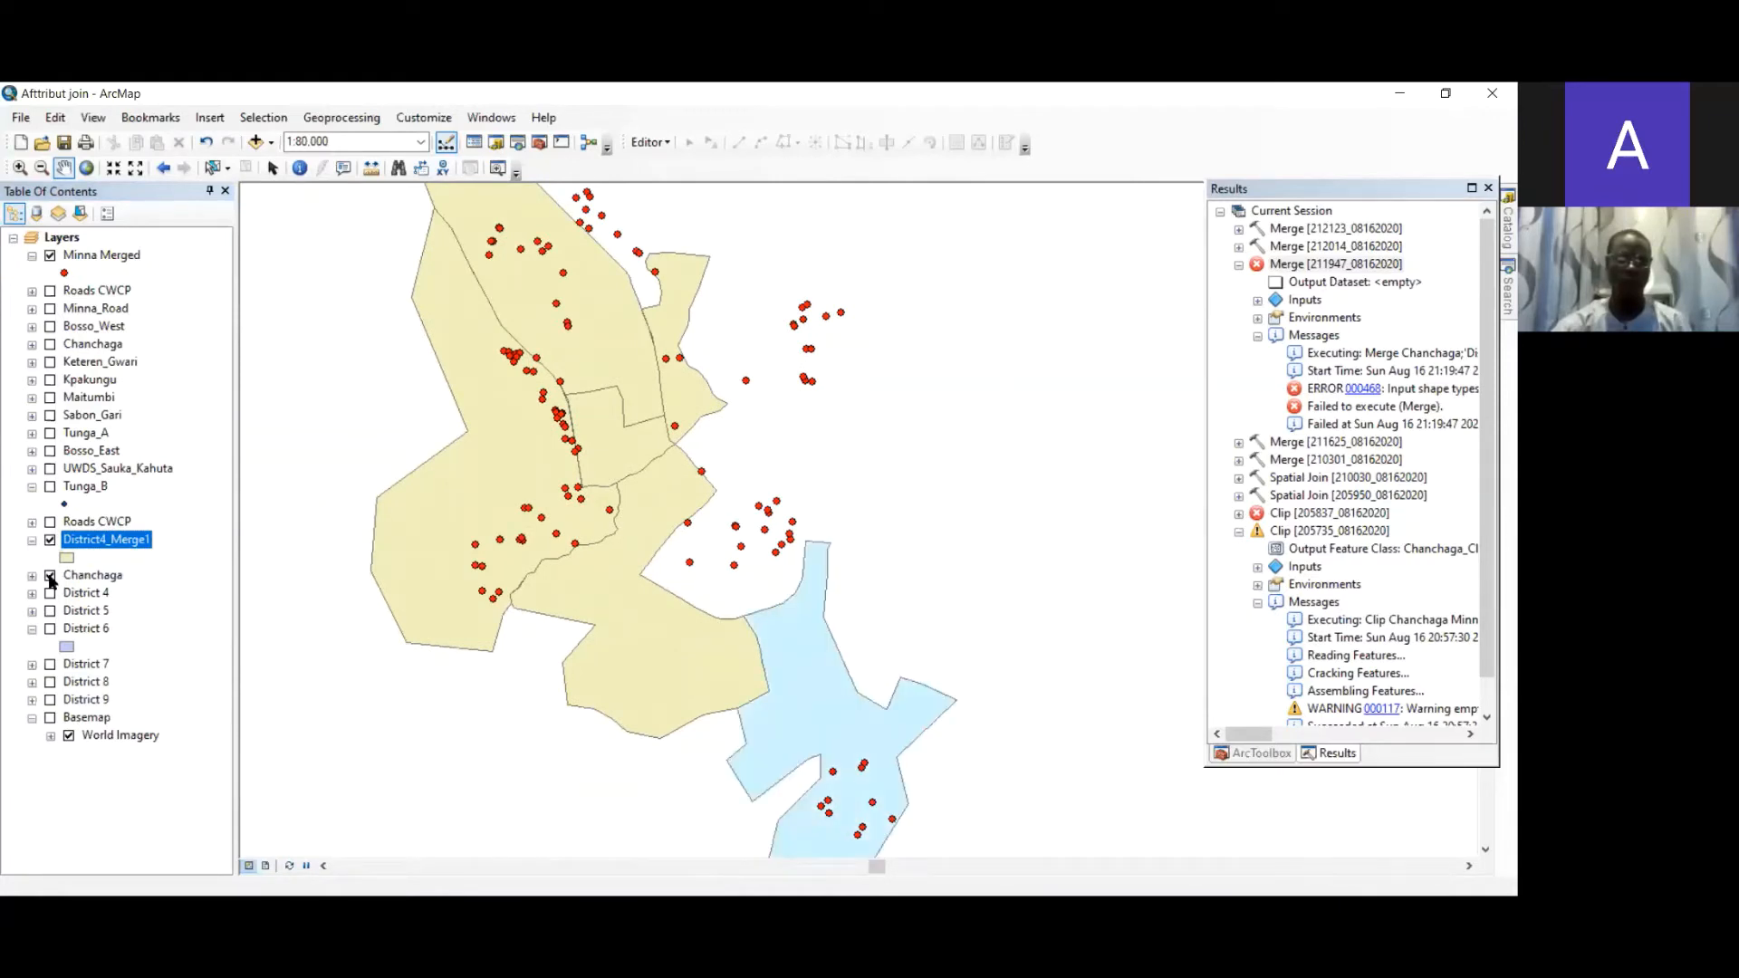
left_click(50, 576)
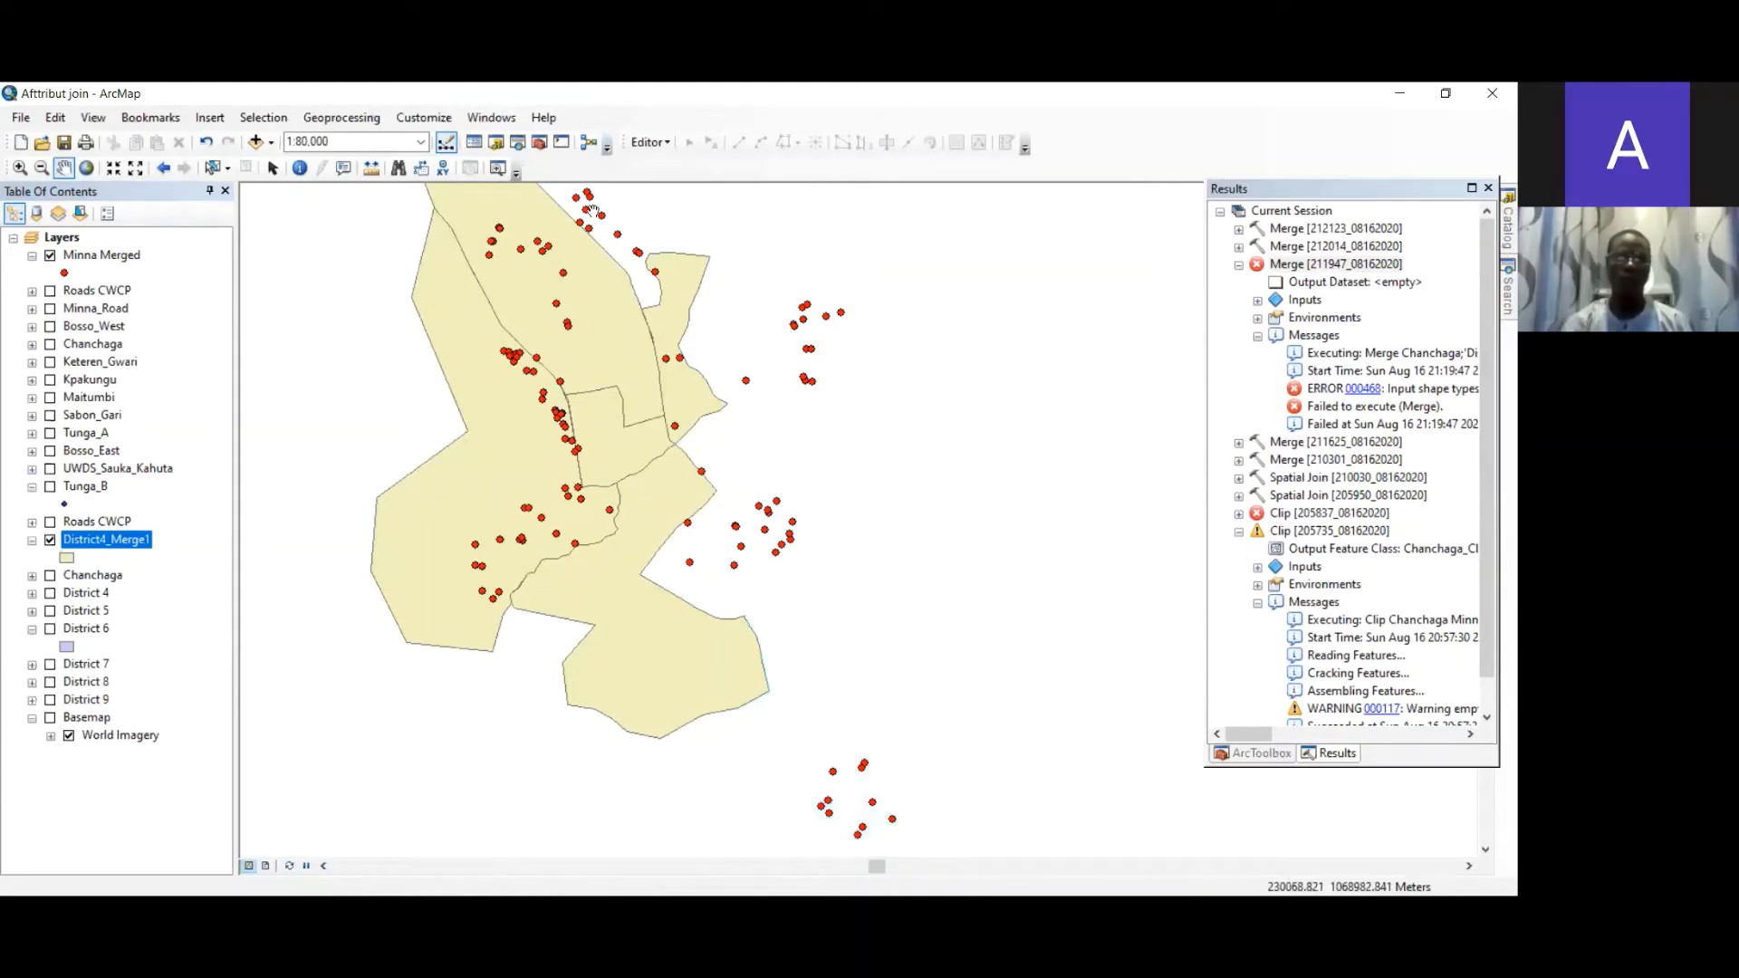
- Start a new Merge and add the Chanchaga polygon, District 5, District 4 and District 6 as input datasets
left_click(342, 124)
left_click(390, 226)
left_click(752, 177)
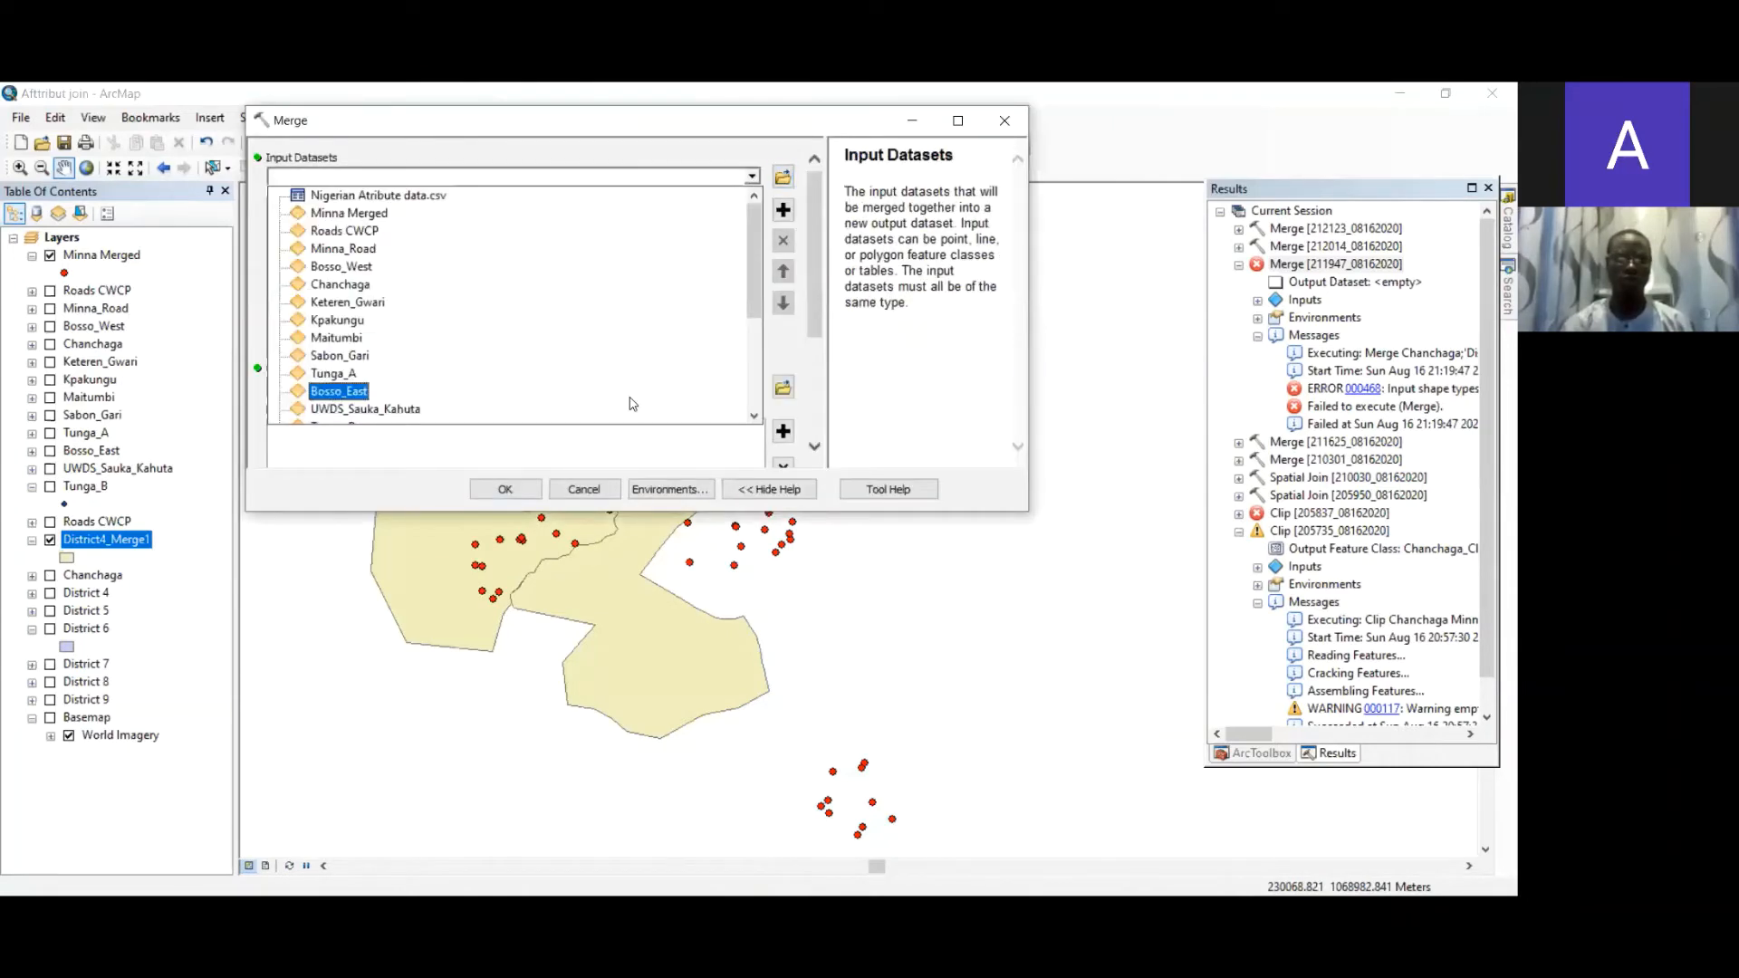
scroll(629, 398, "down", 2)
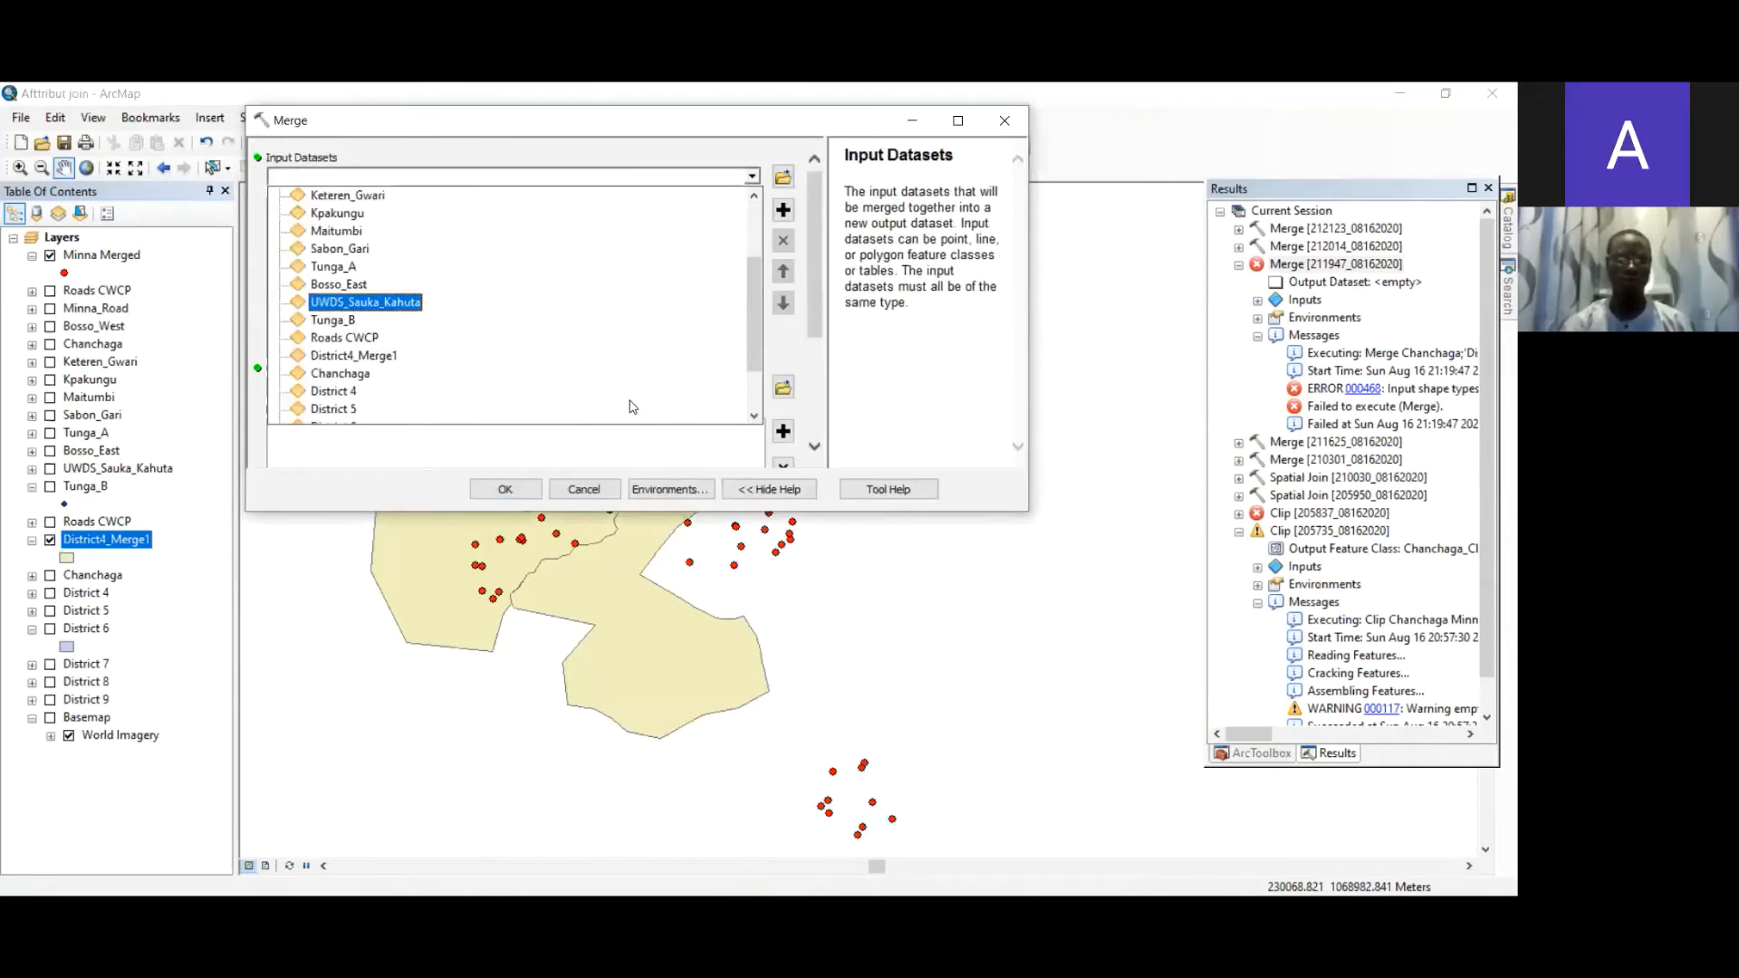
left_click(498, 375)
left_click(755, 181)
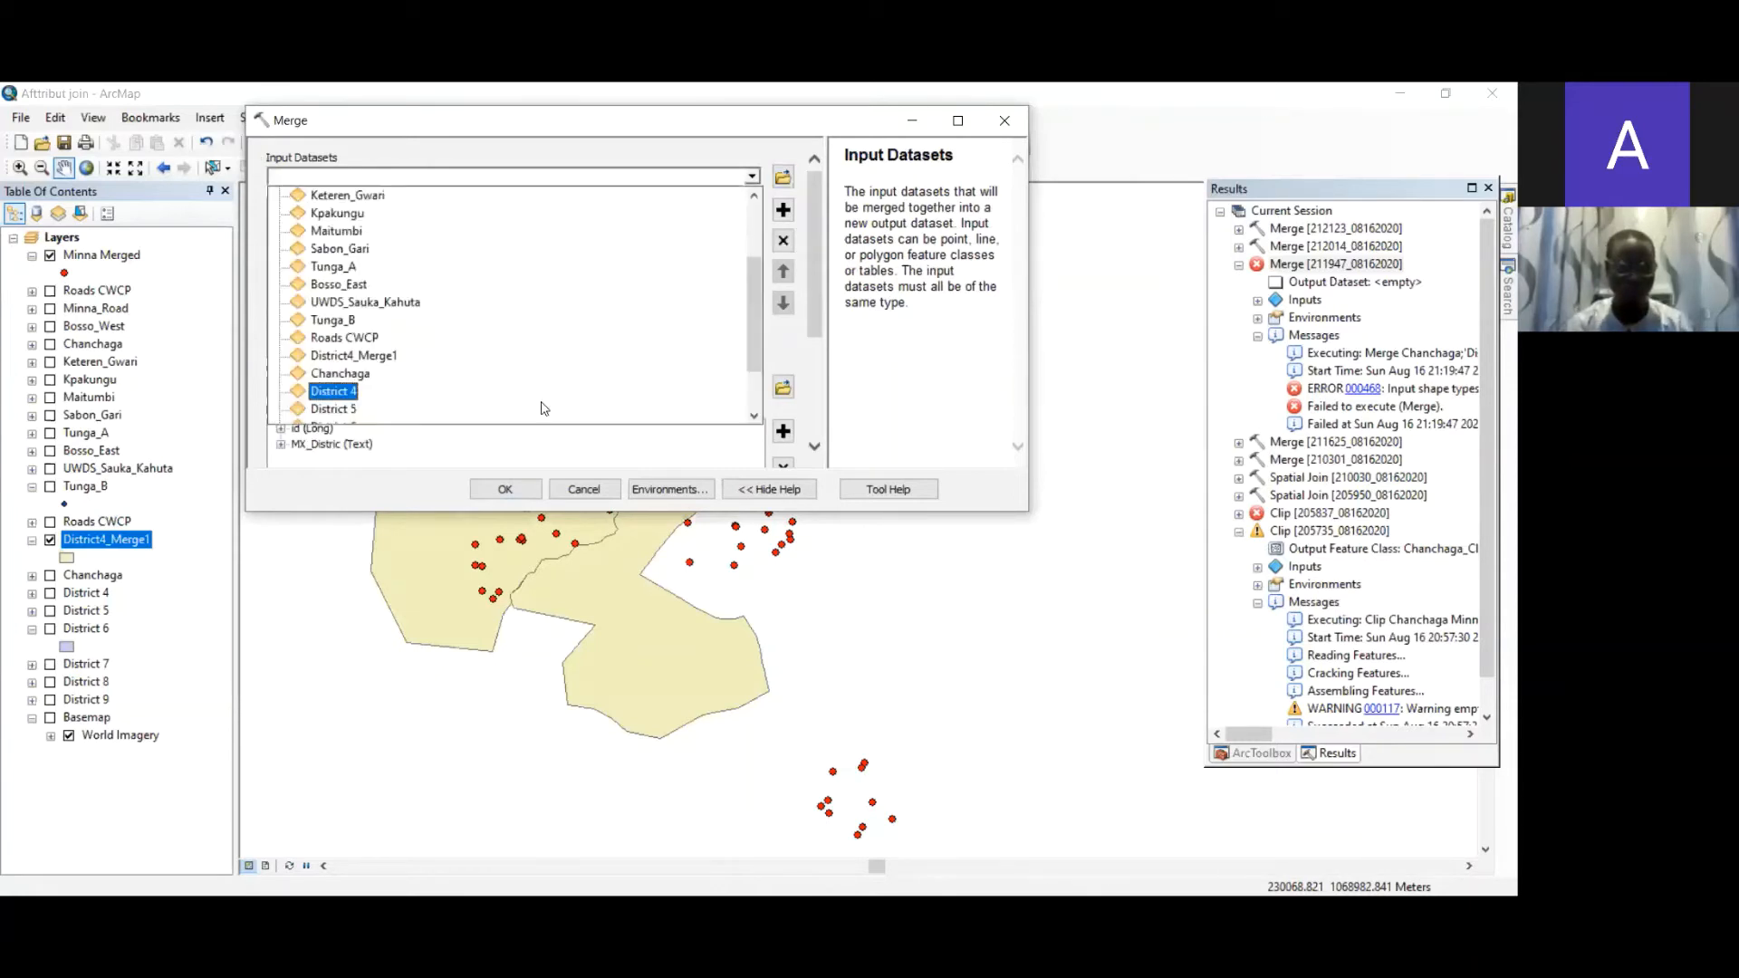
left_click(540, 405)
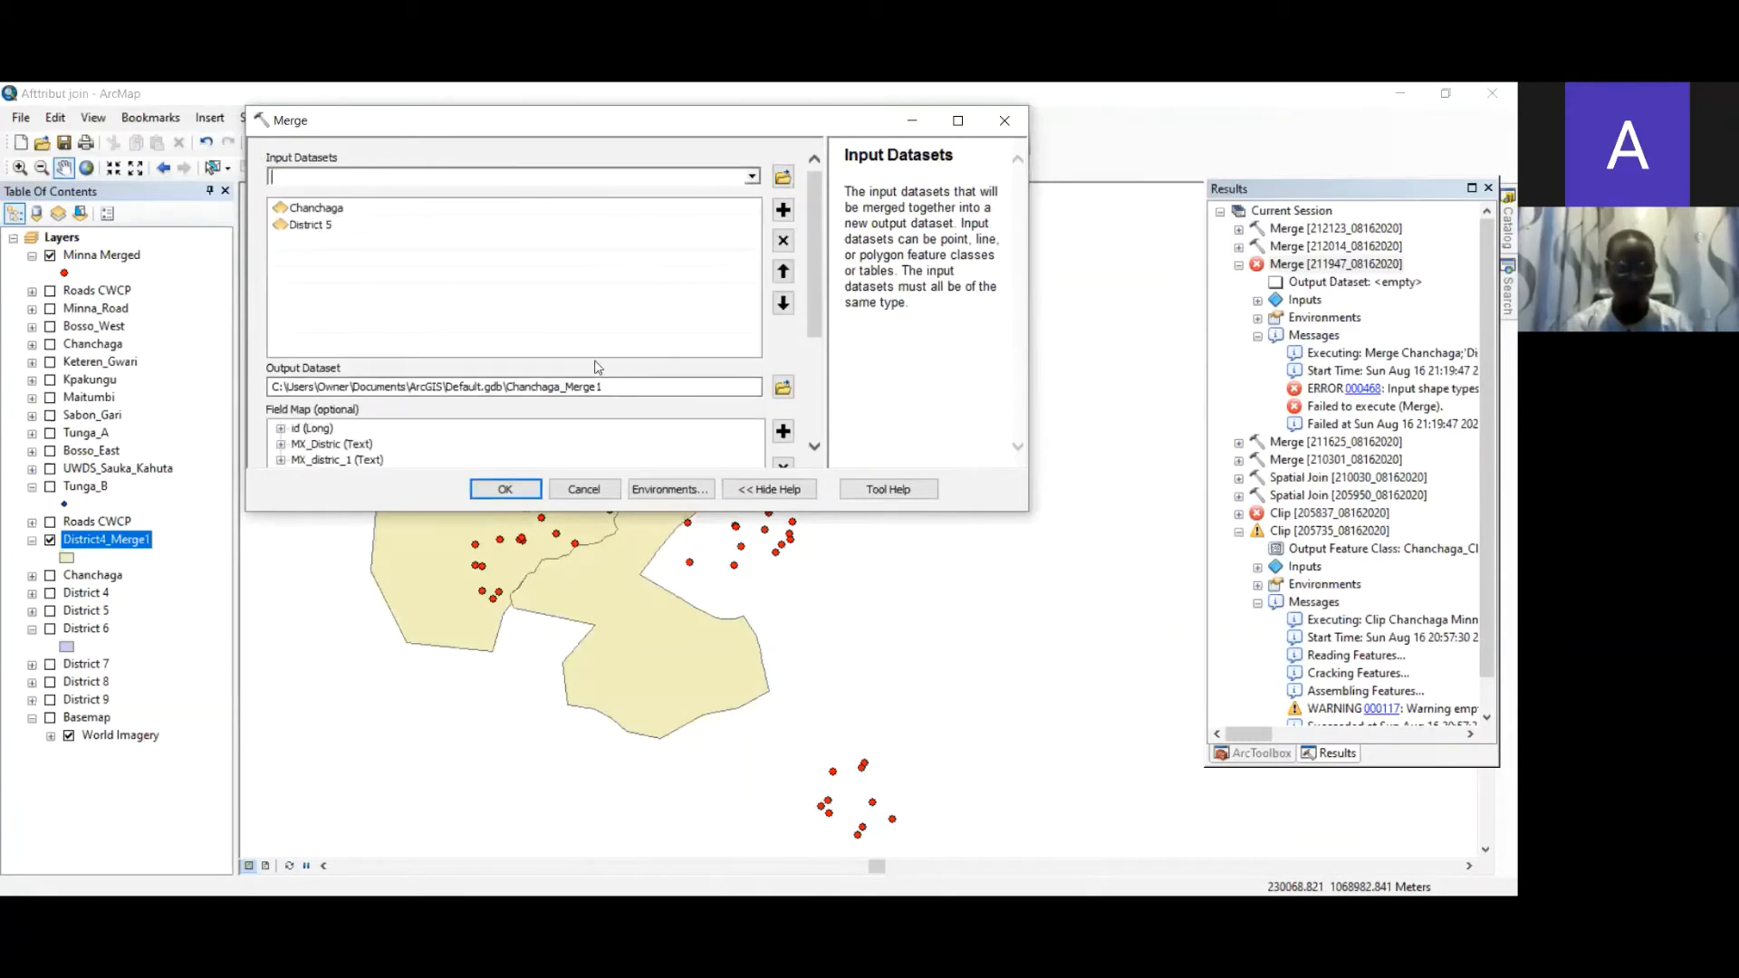
left_click(585, 392)
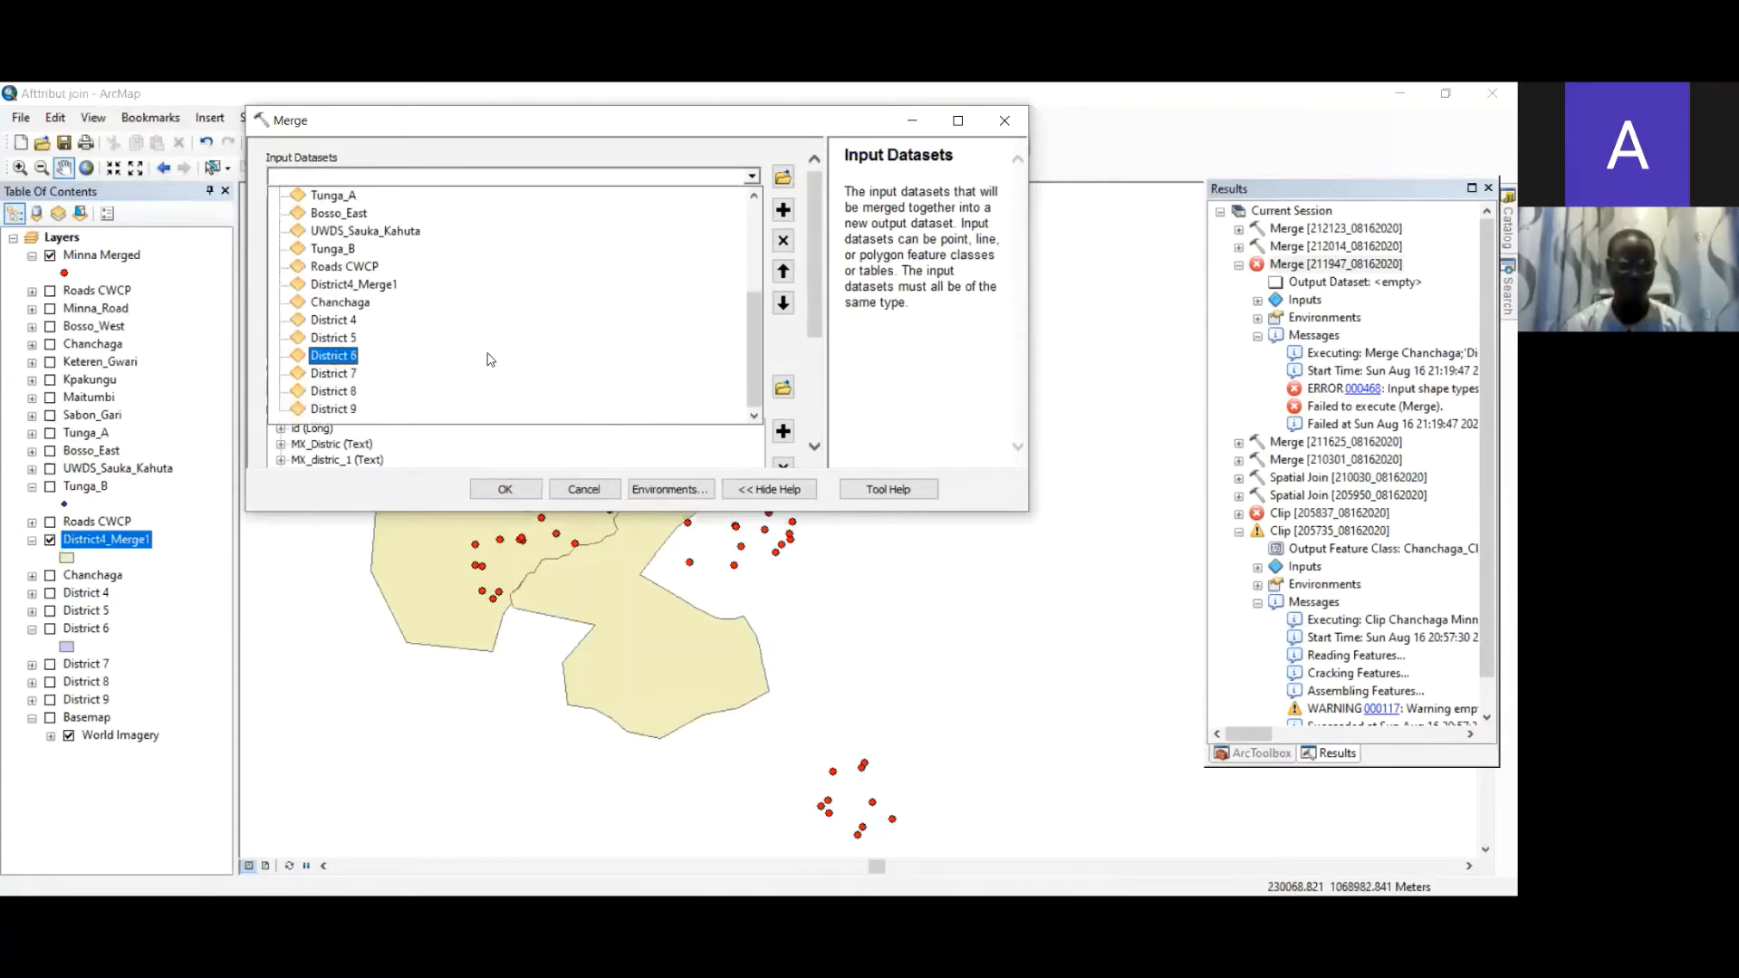
left_click(490, 359)
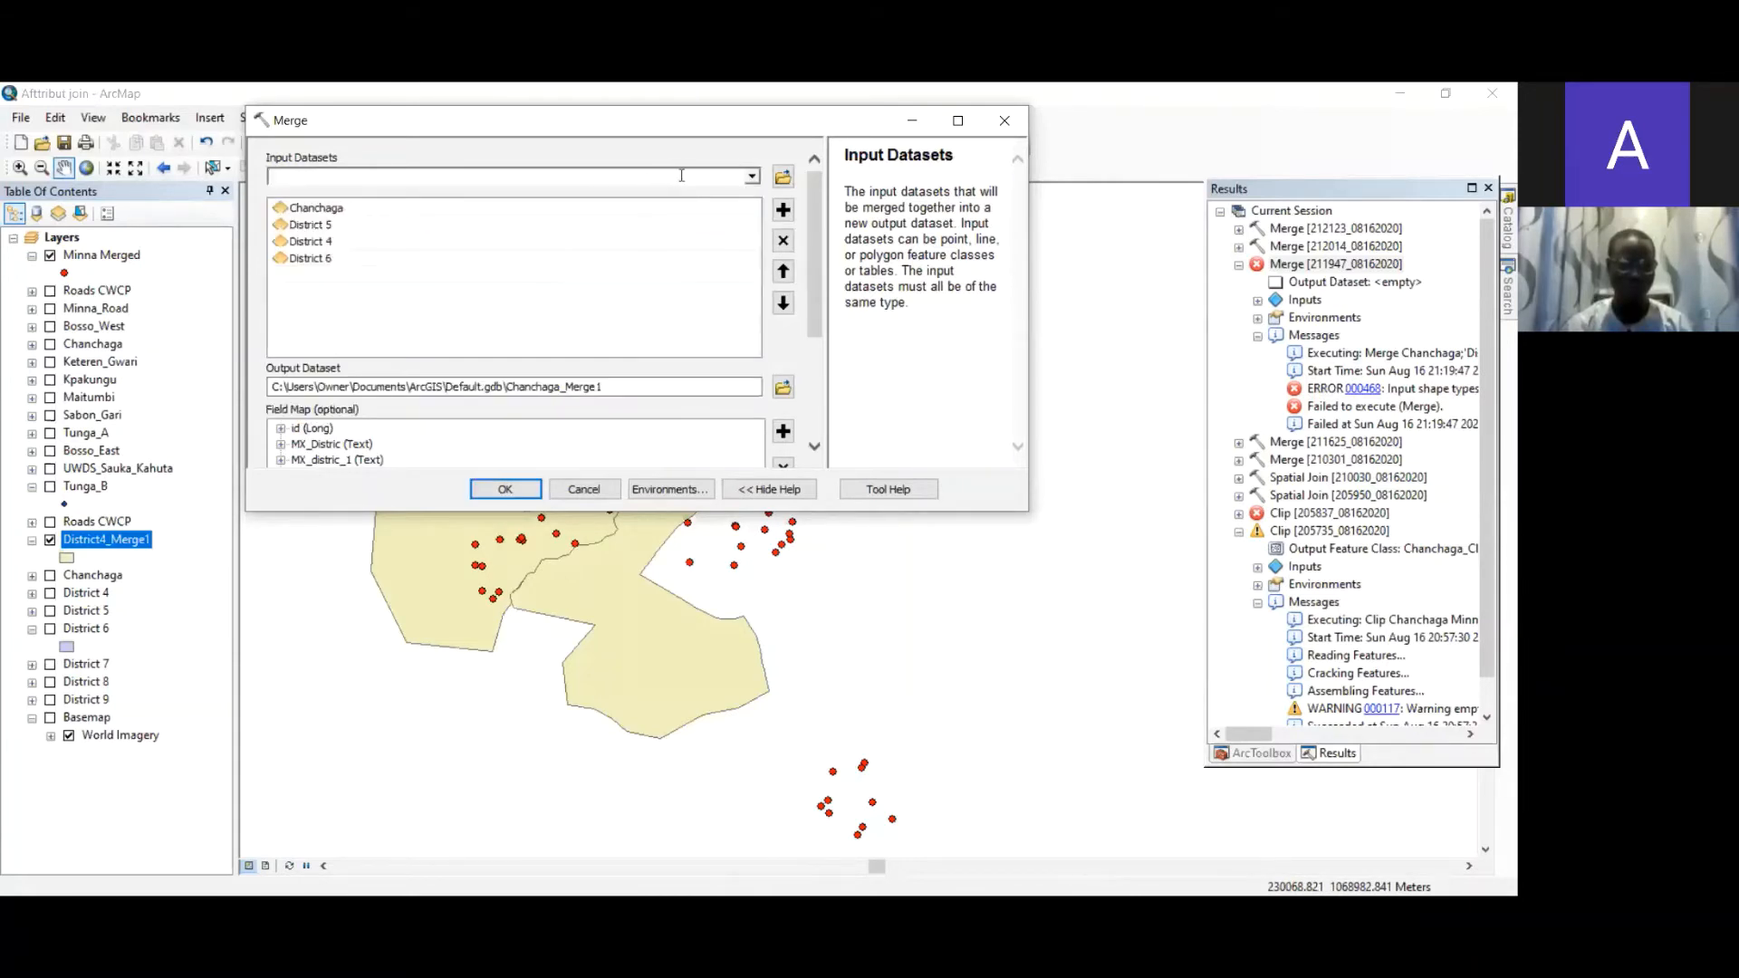
- Add District 7, District 8 and District 9 to the inputs and try to run the Merge with the default output Chanchaga_Merge1
left_click(753, 179)
left_click(636, 375)
left_click(752, 179)
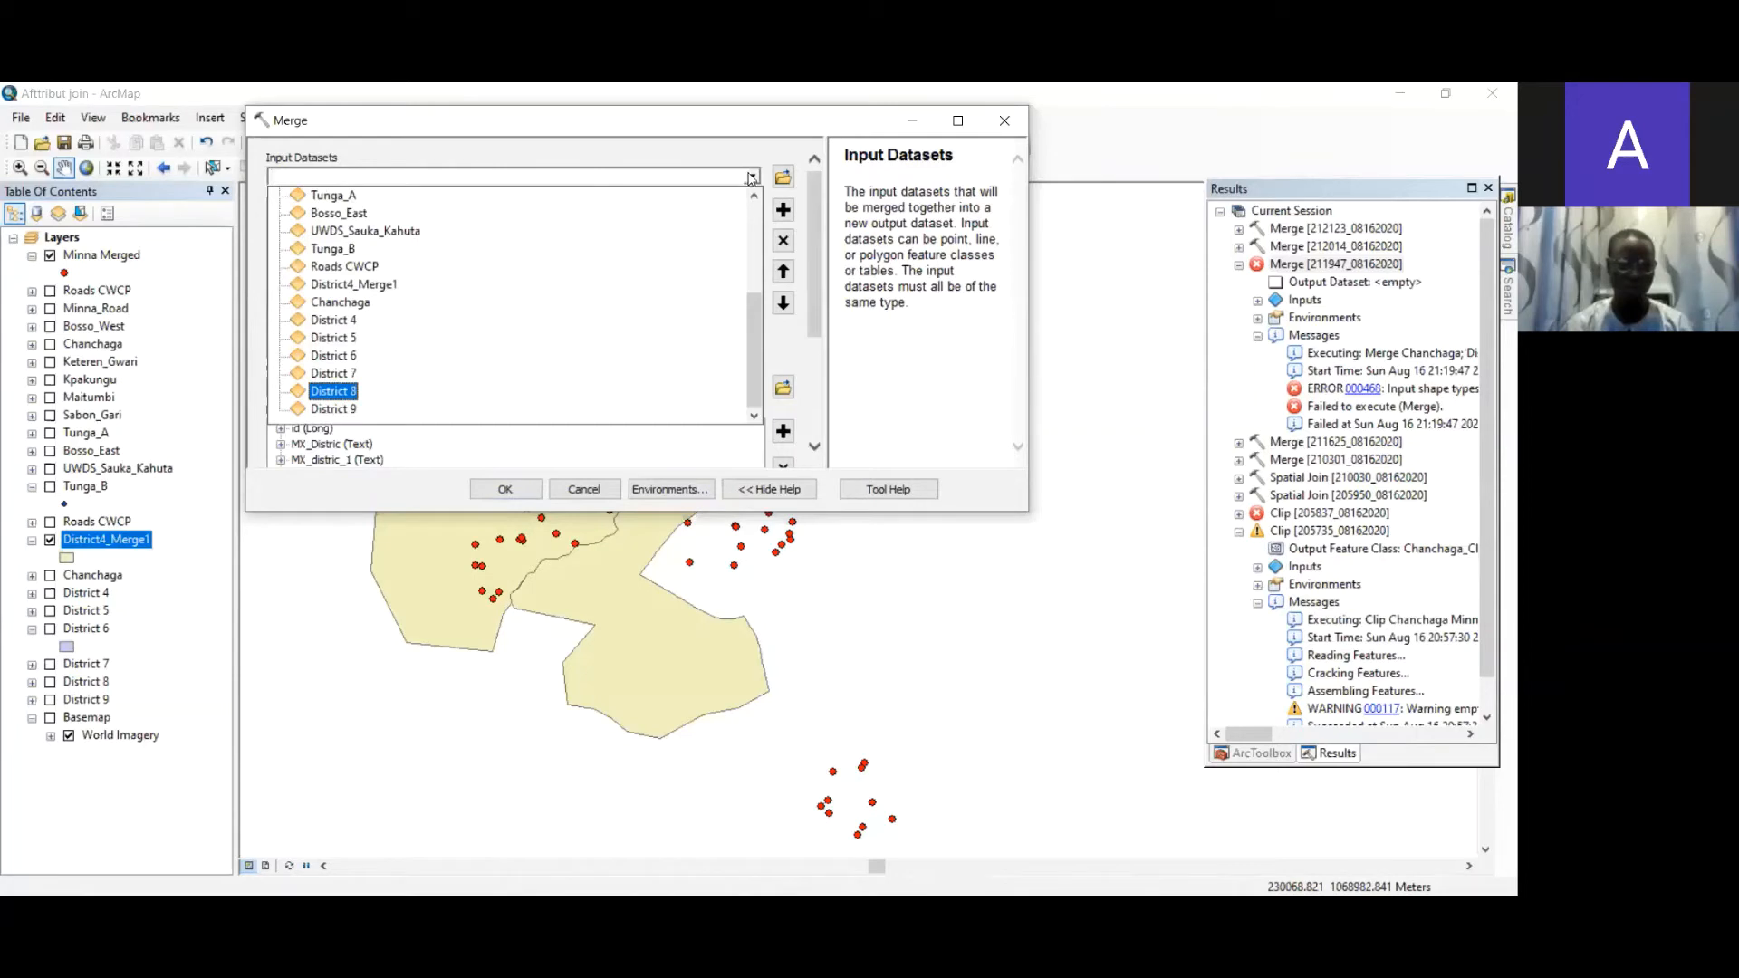
left_click(682, 382)
left_click(753, 178)
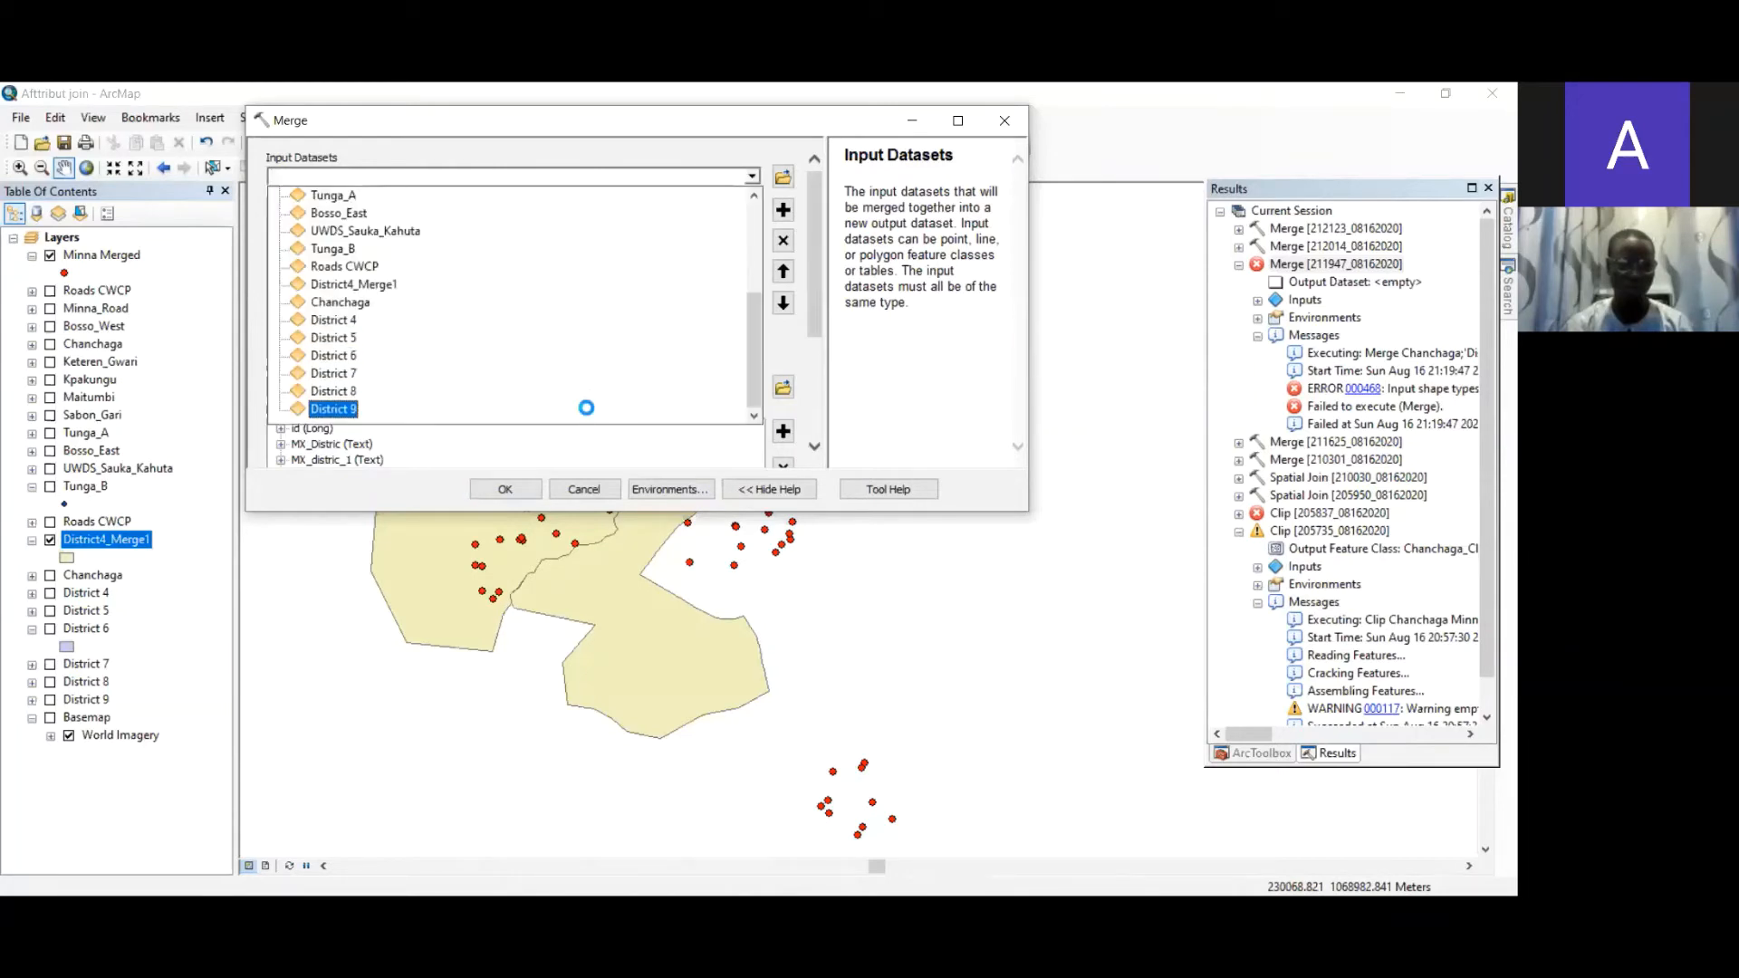
left_click(582, 404)
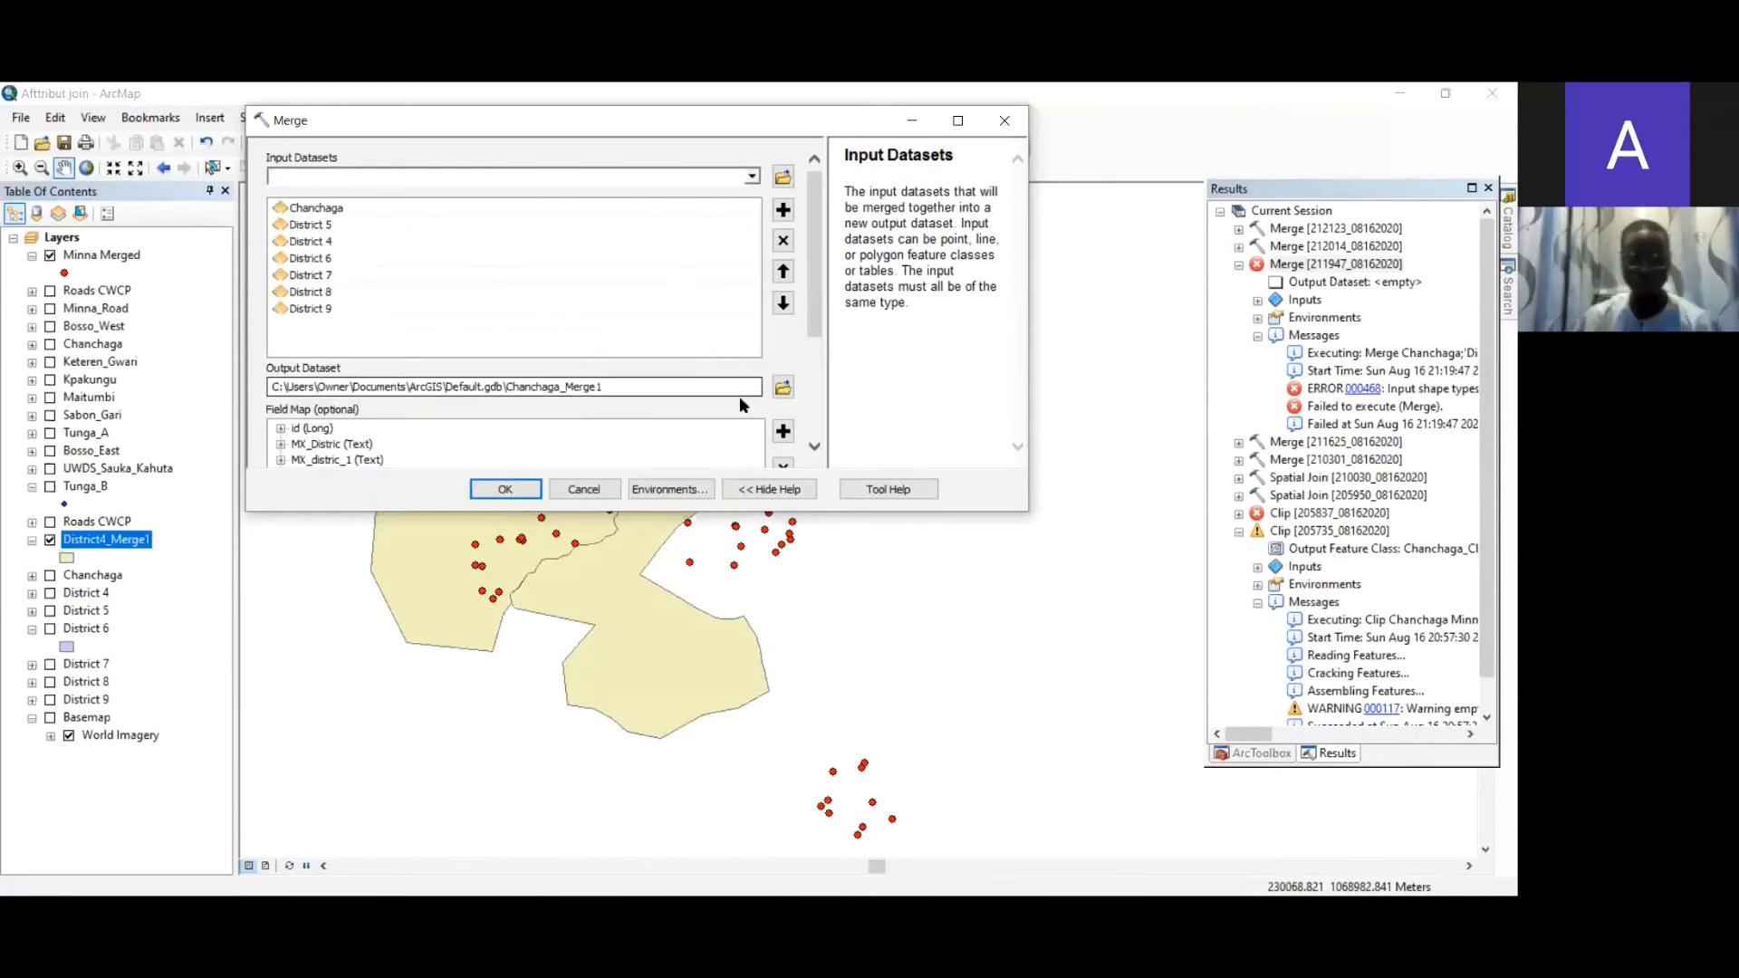
left_click(504, 489)
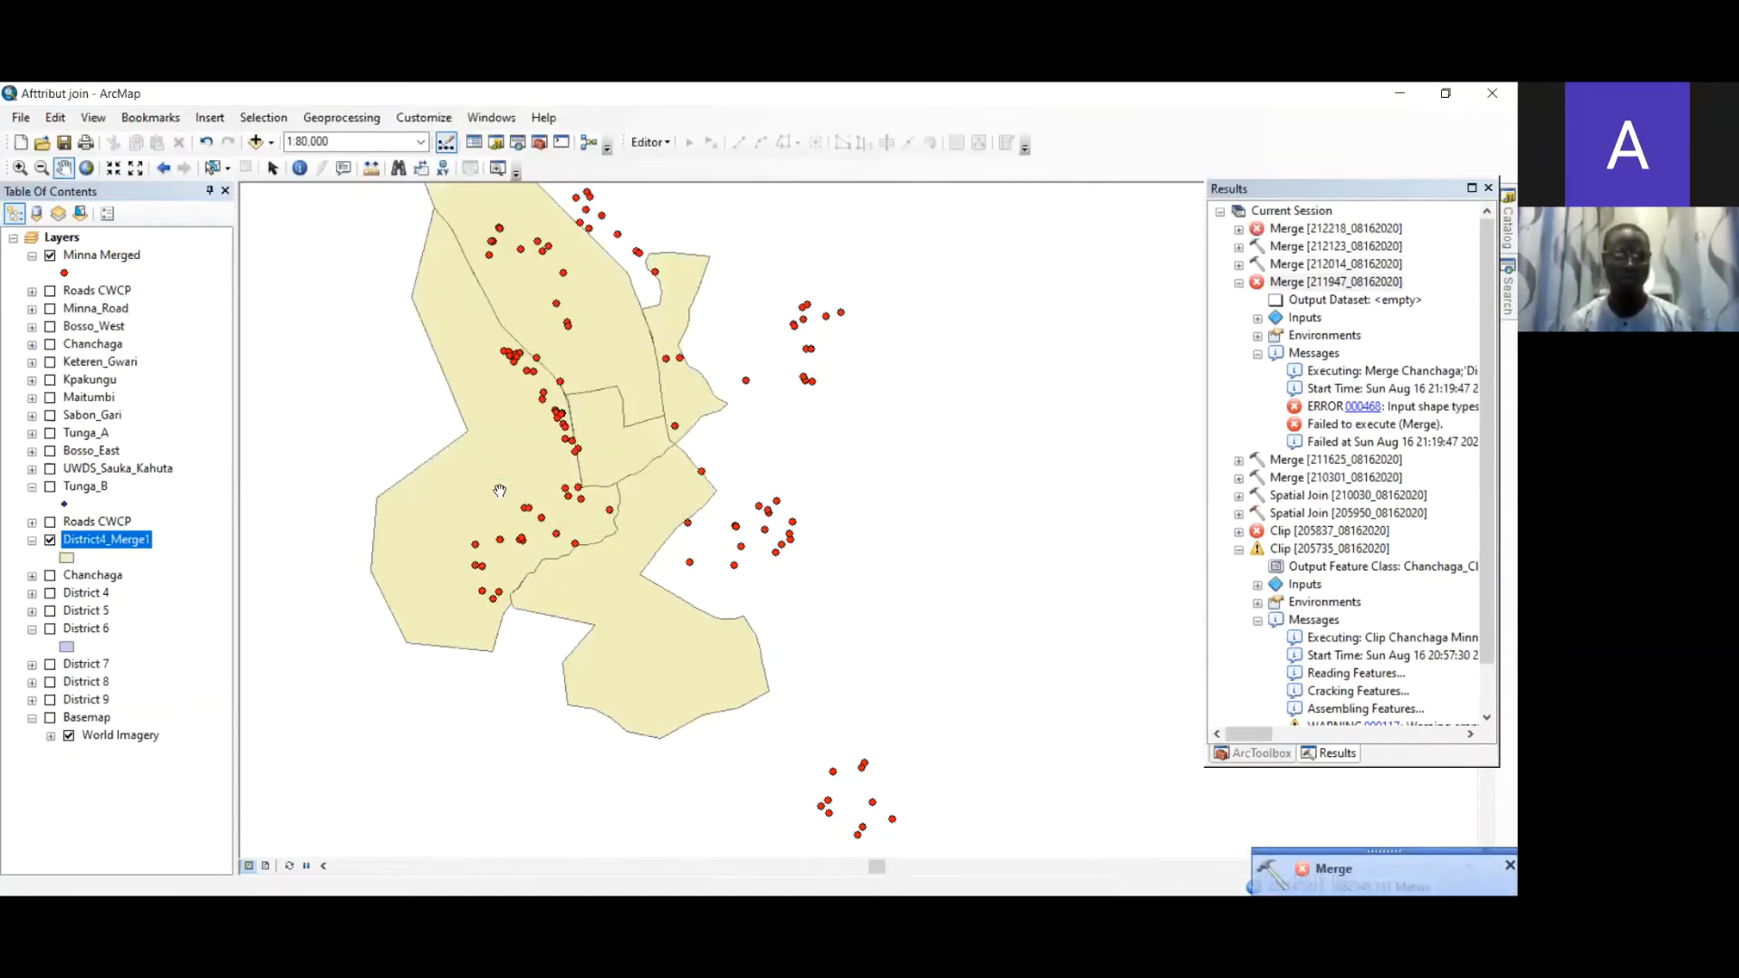
- Open the Chanchaga polygon layer's attribute table, examine its fields and shape type, and close it
left_click(91, 576)
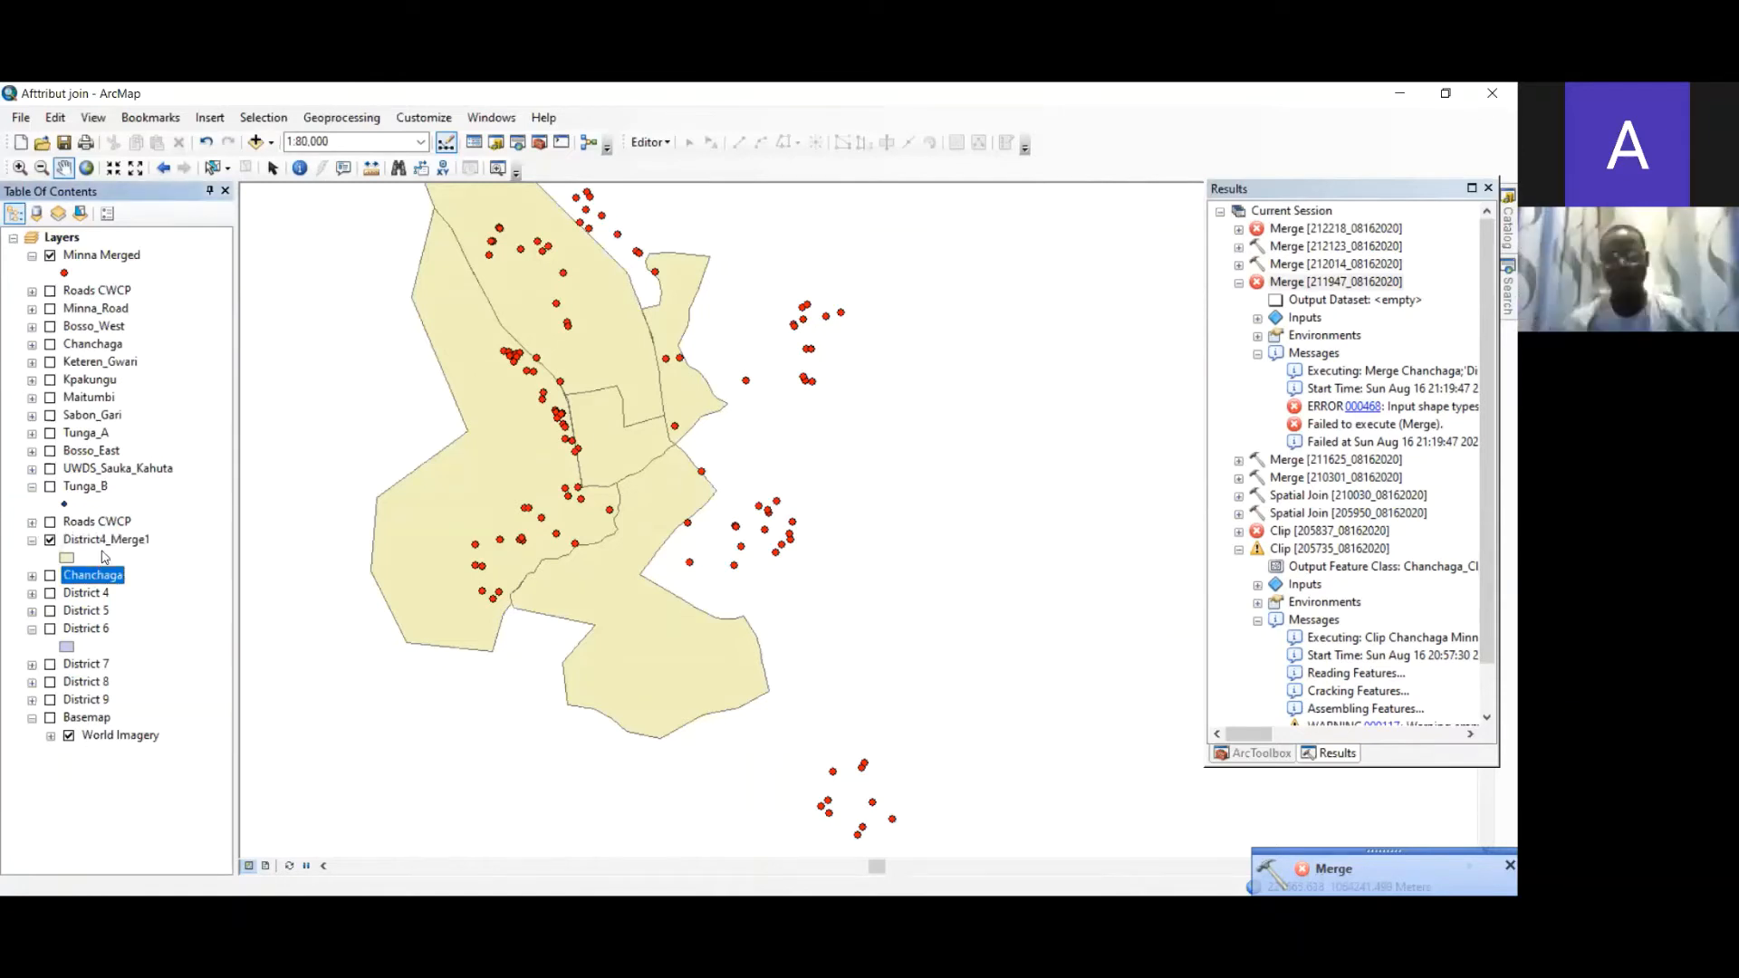
left_click(102, 540)
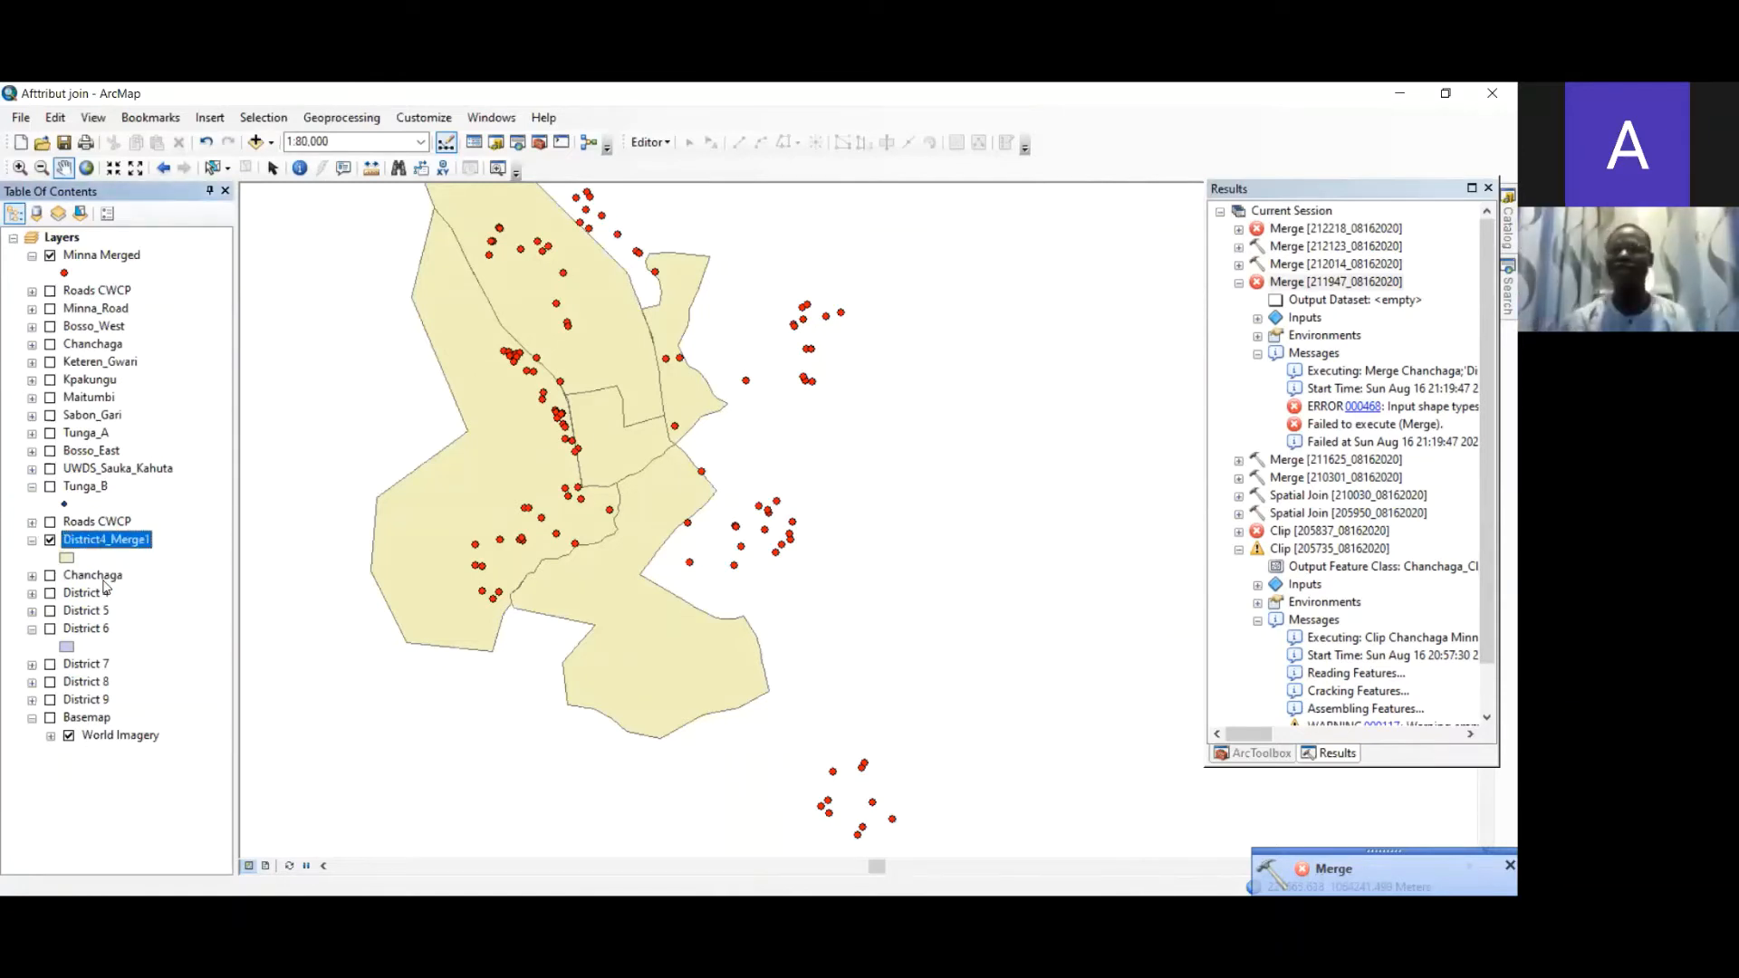
left_click(102, 576)
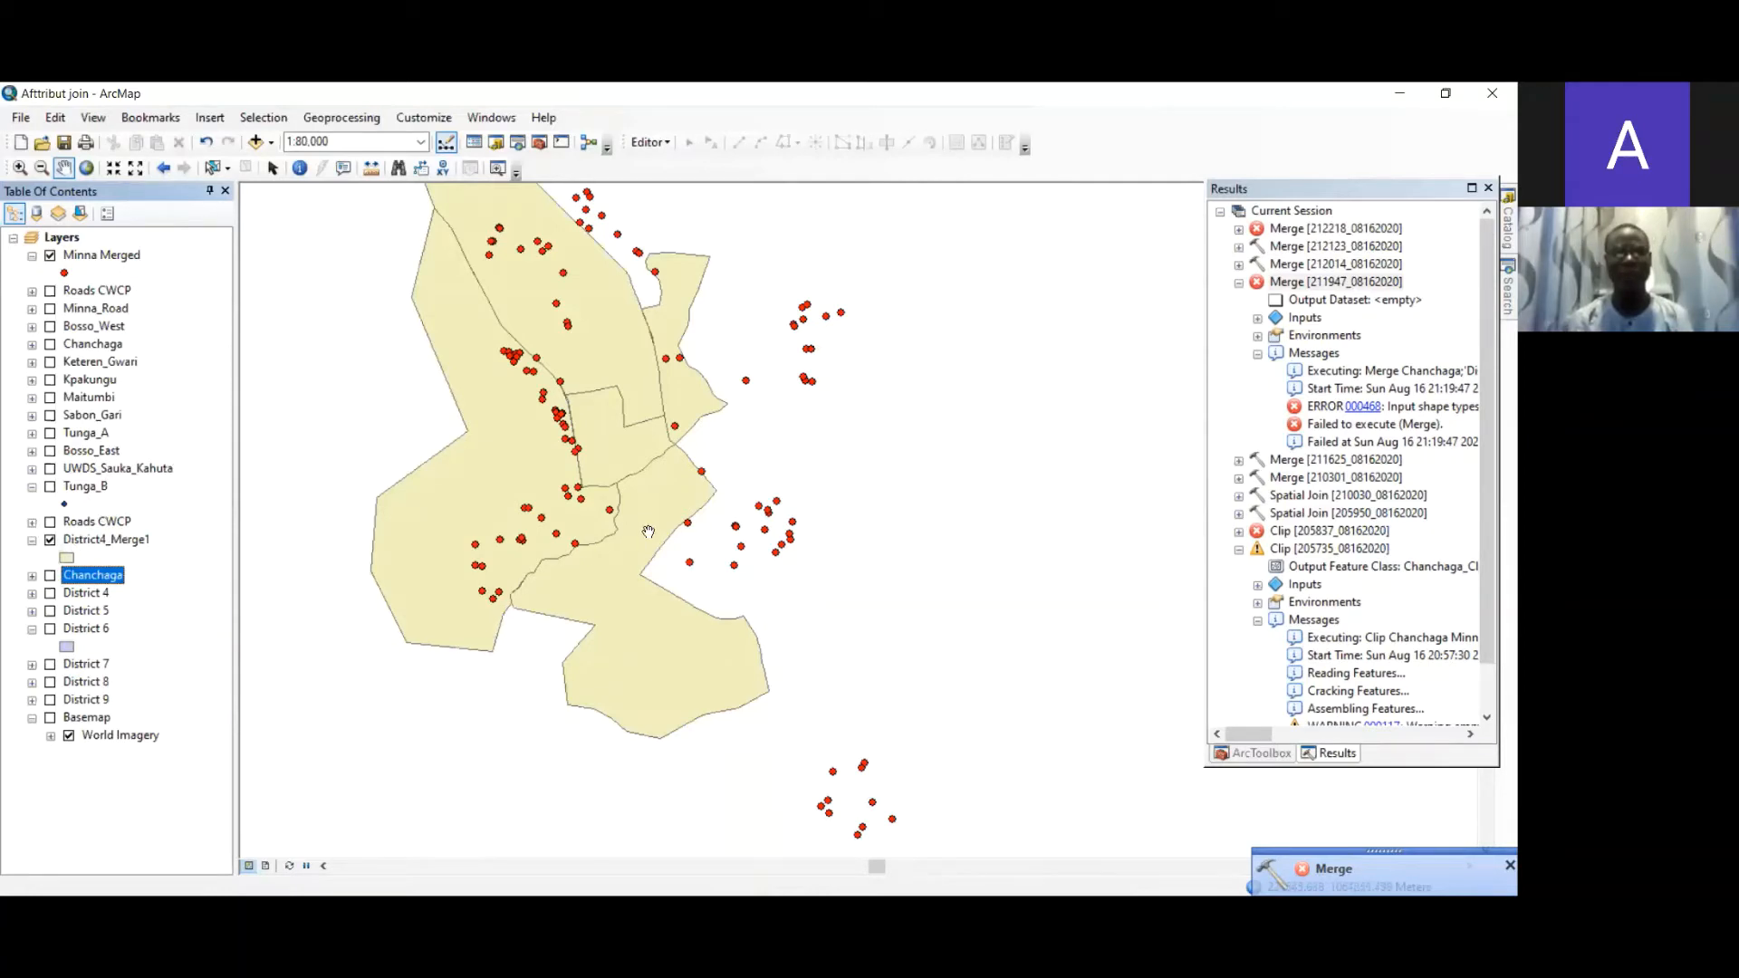
right_click(91, 580)
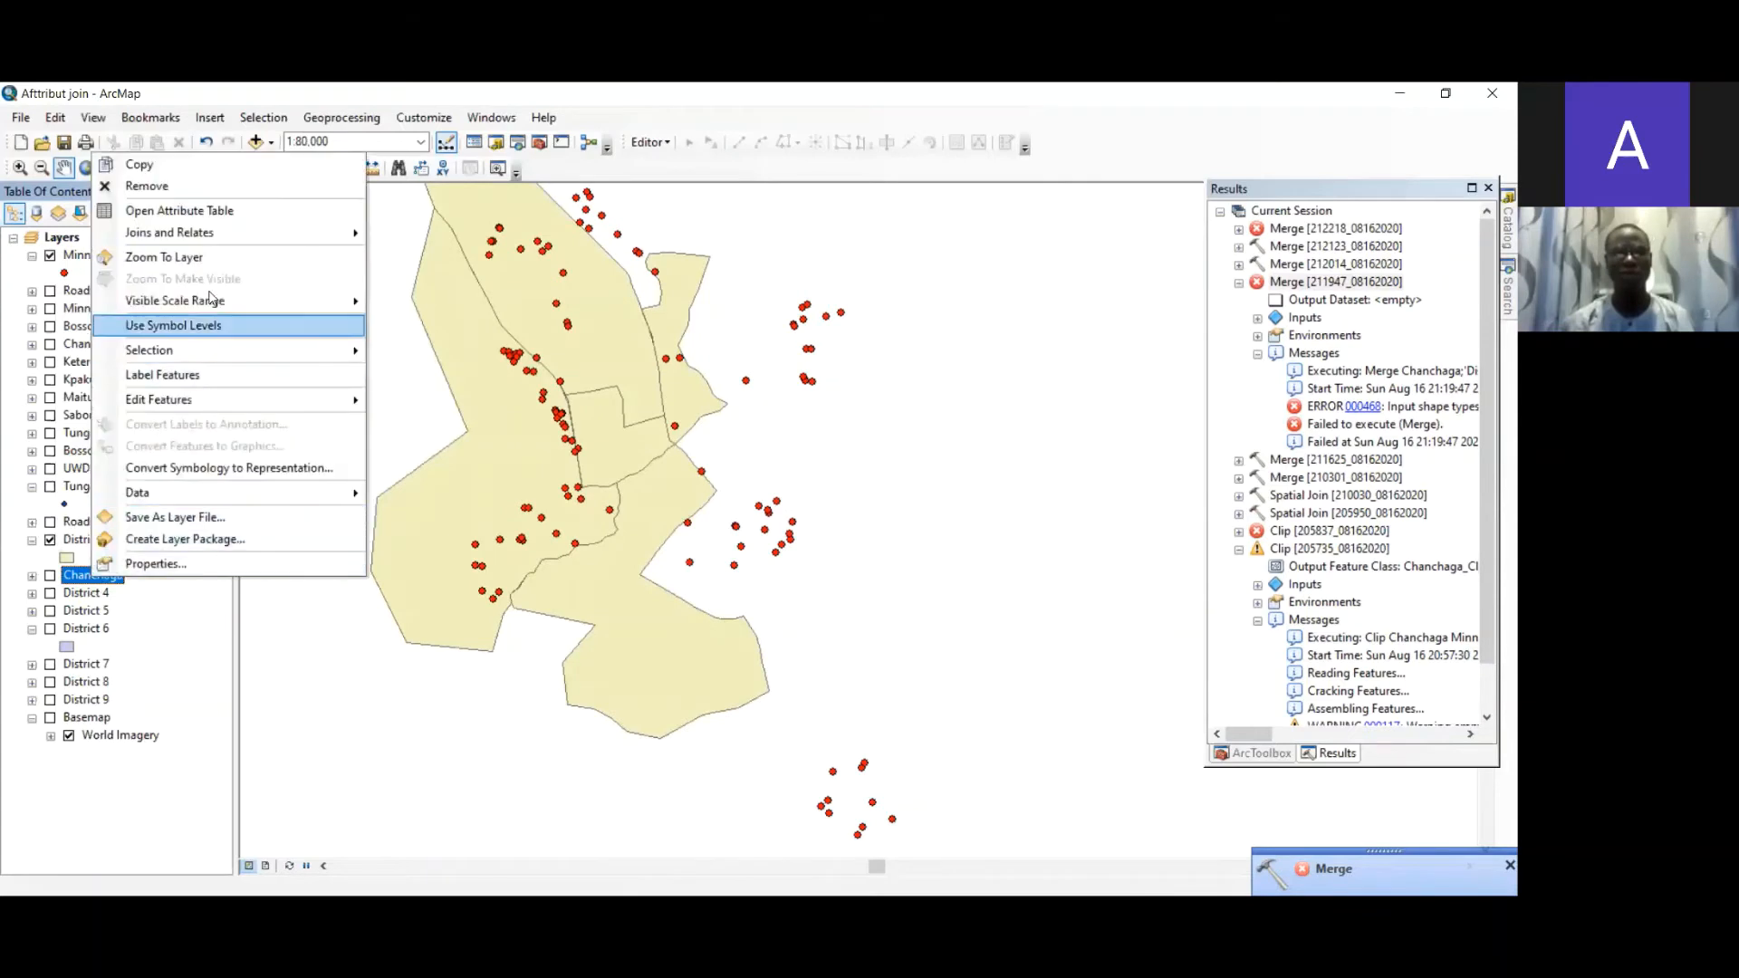
left_click(195, 215)
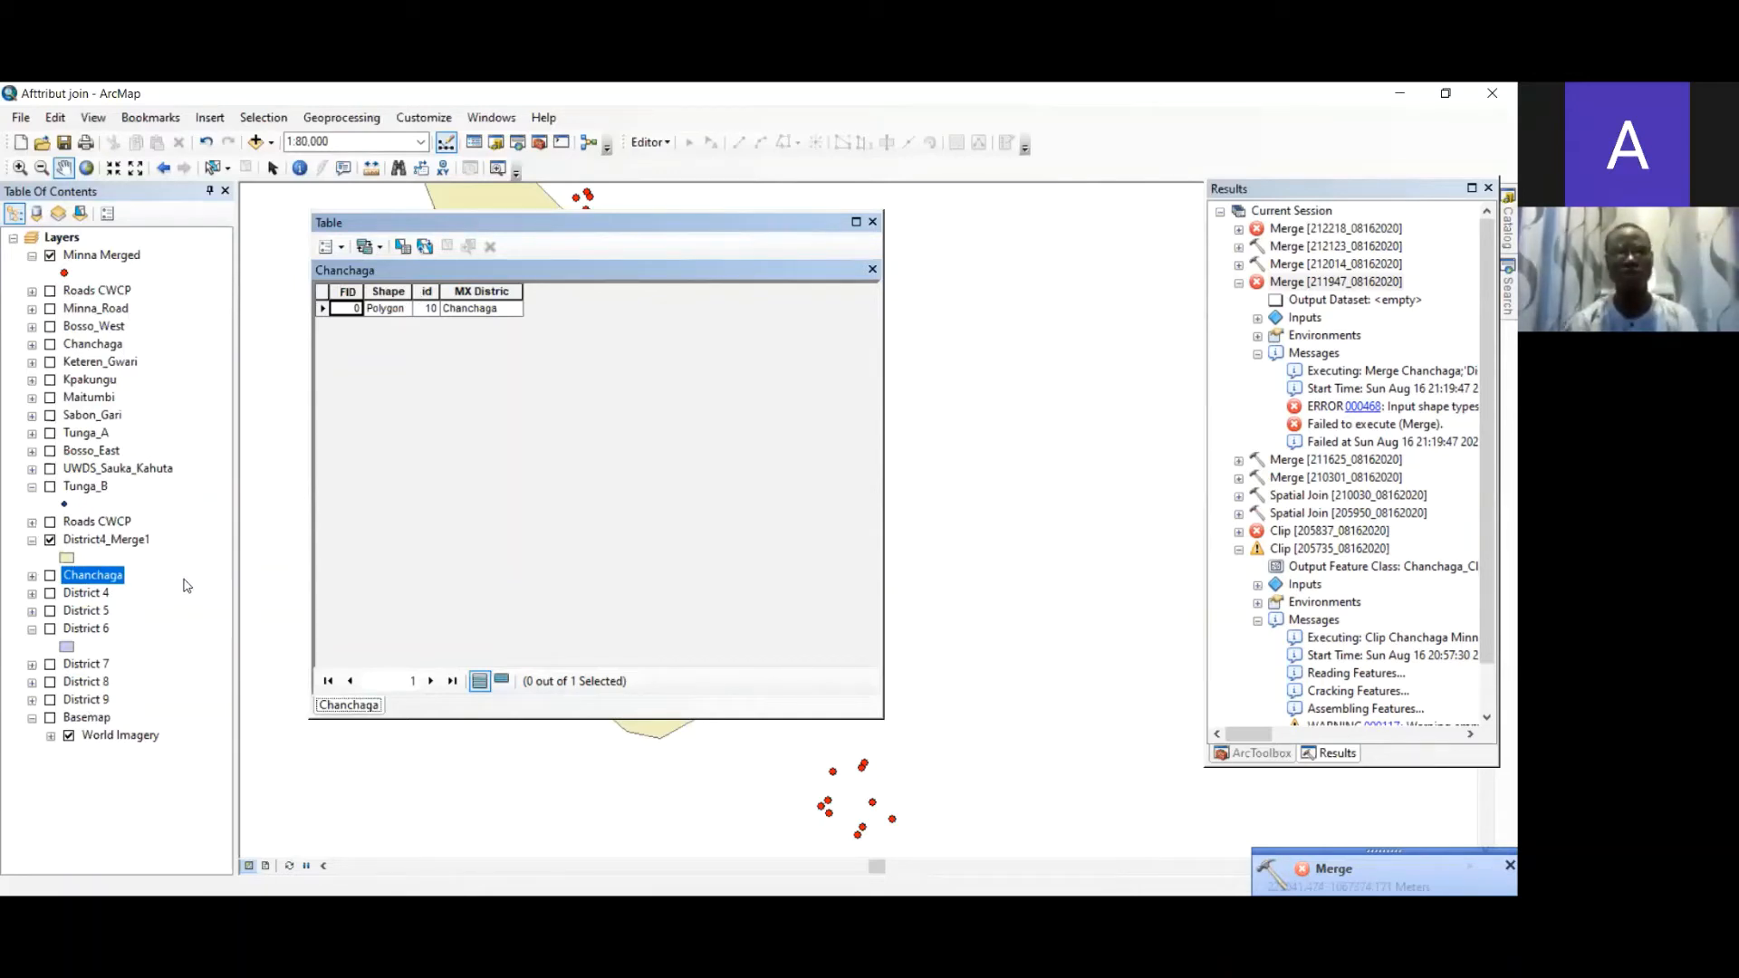
left_click(130, 542)
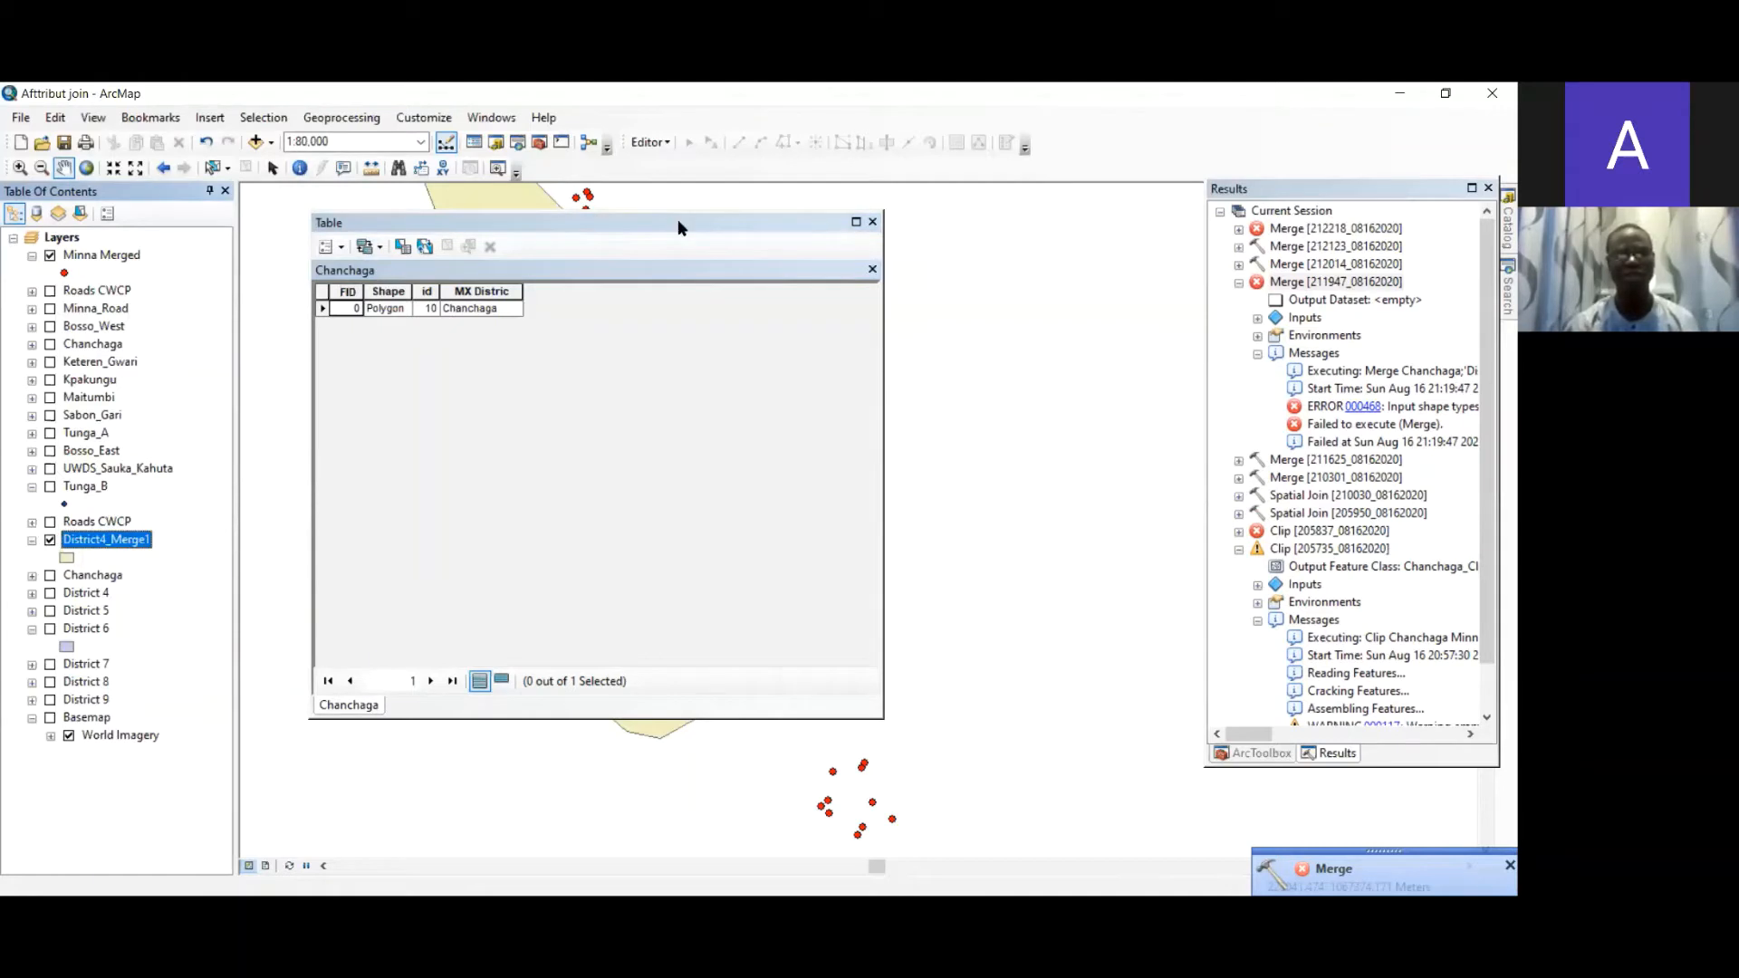
left_click_drag(678, 220, 538, 288)
left_click(733, 291)
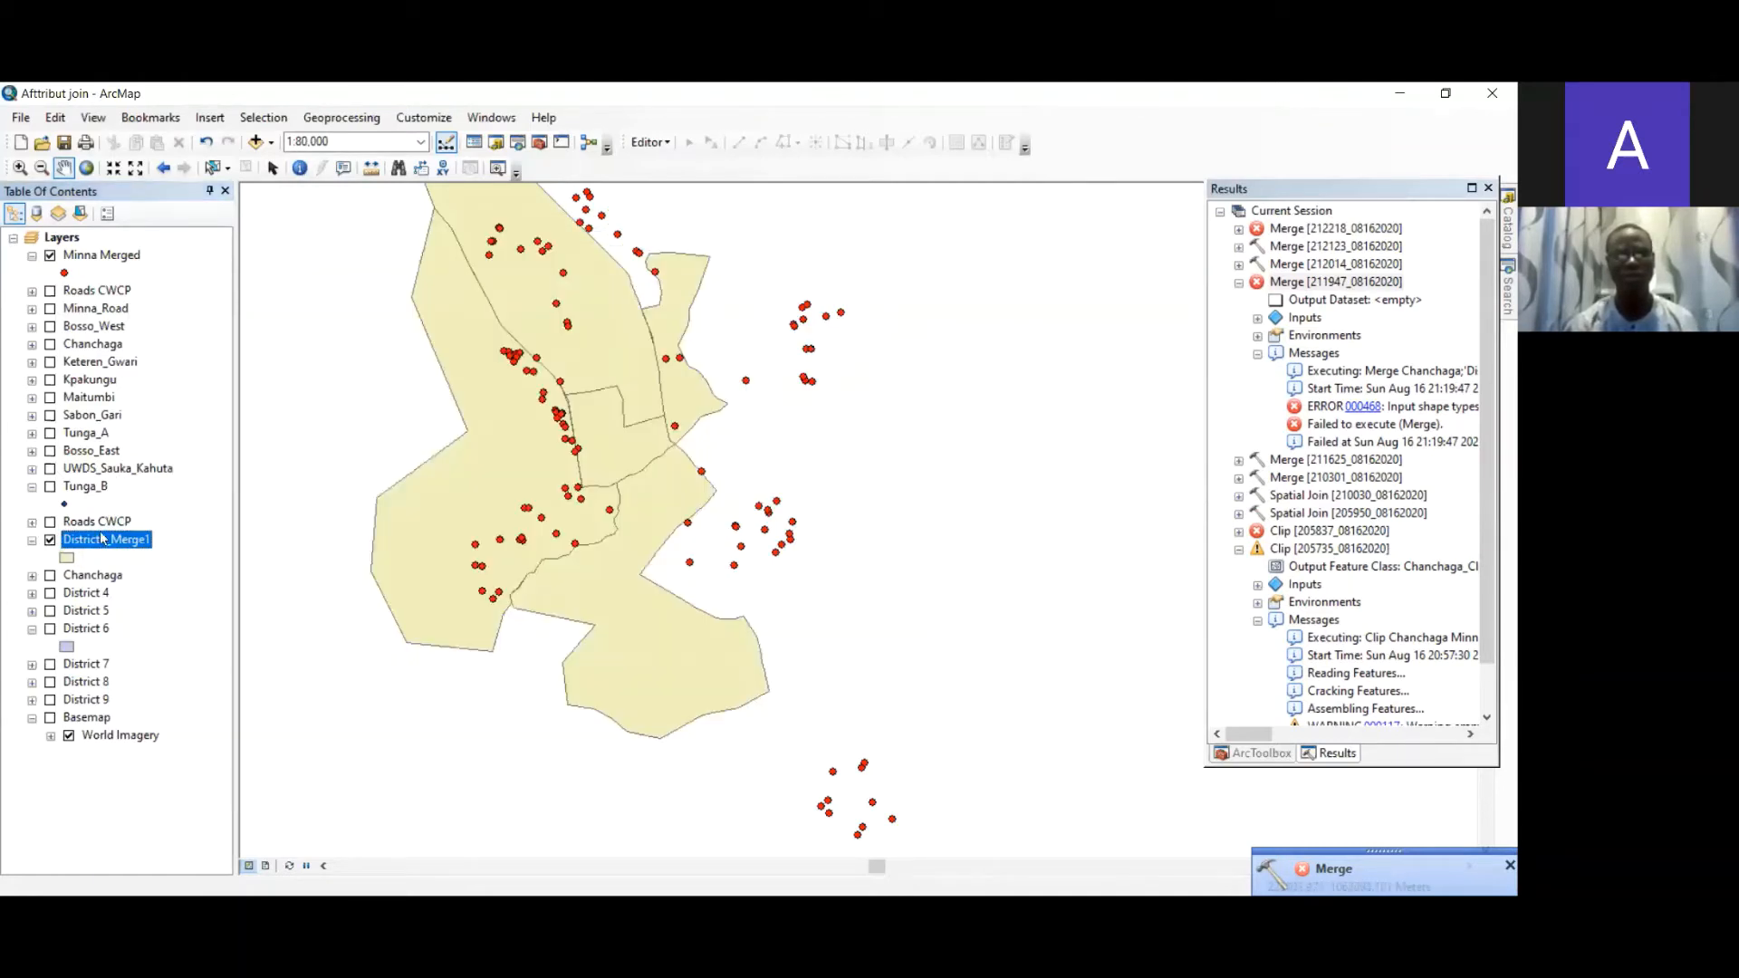
- Open the District4_Merge1 attribute table, check its fields against those of Chanchaga, and close it
right_click(128, 544)
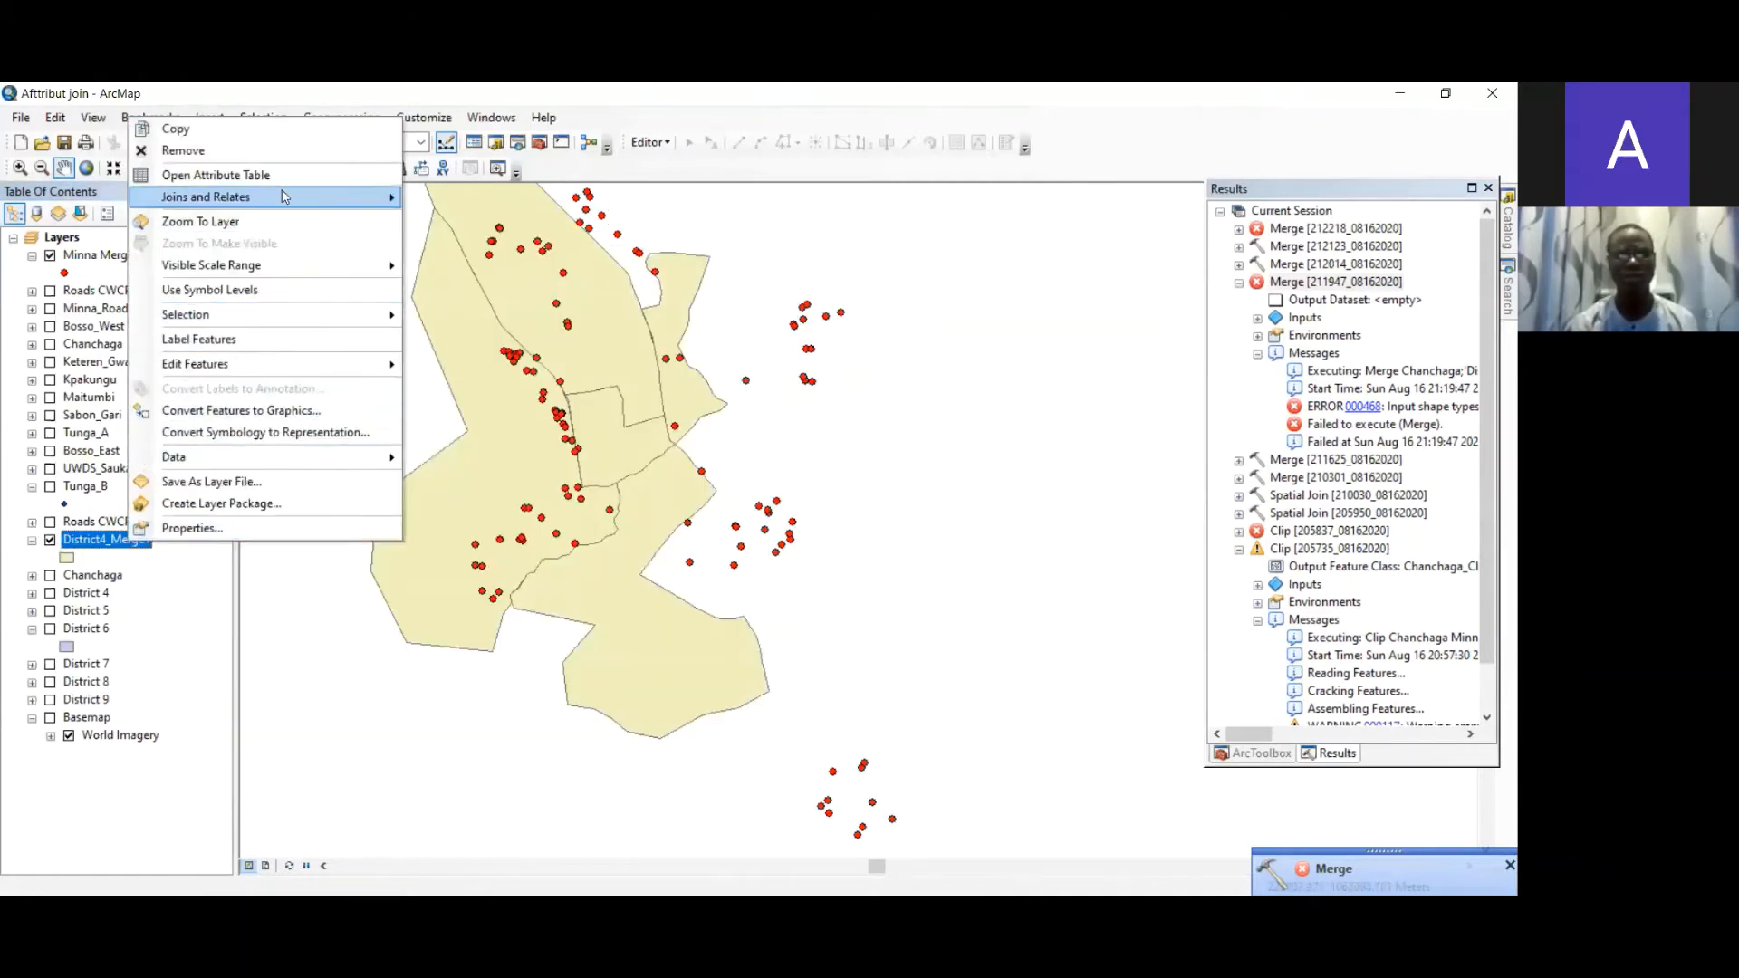
mouse_move(268, 195)
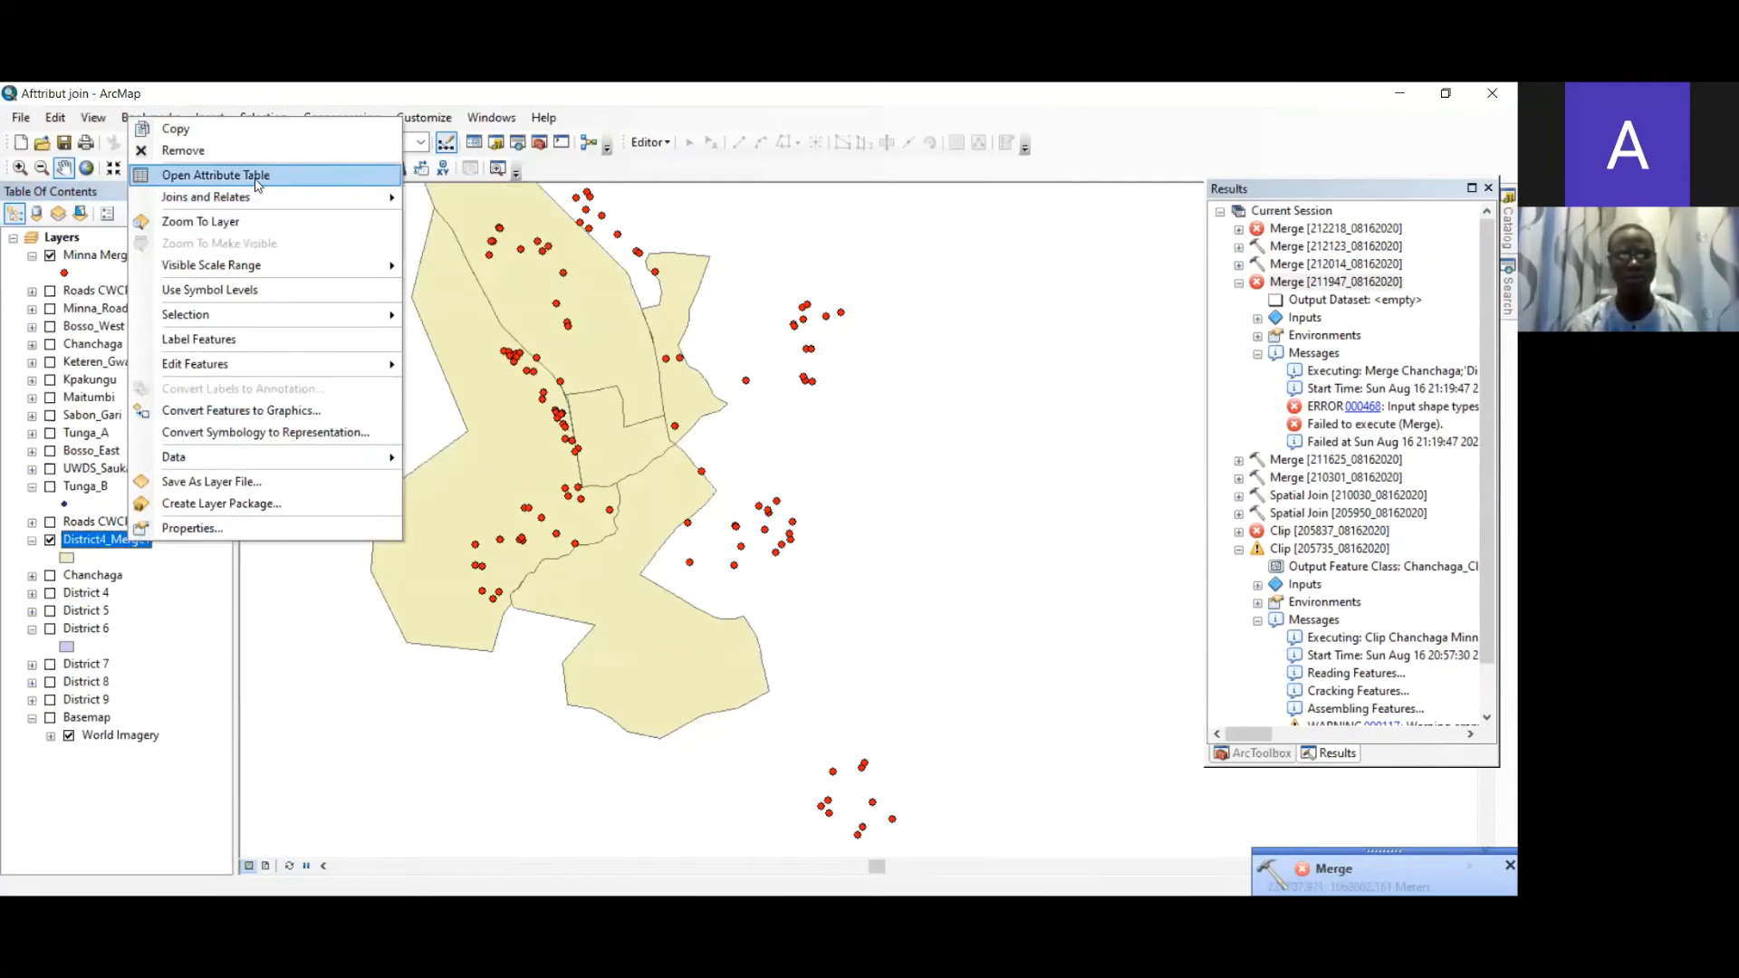
left_click(257, 176)
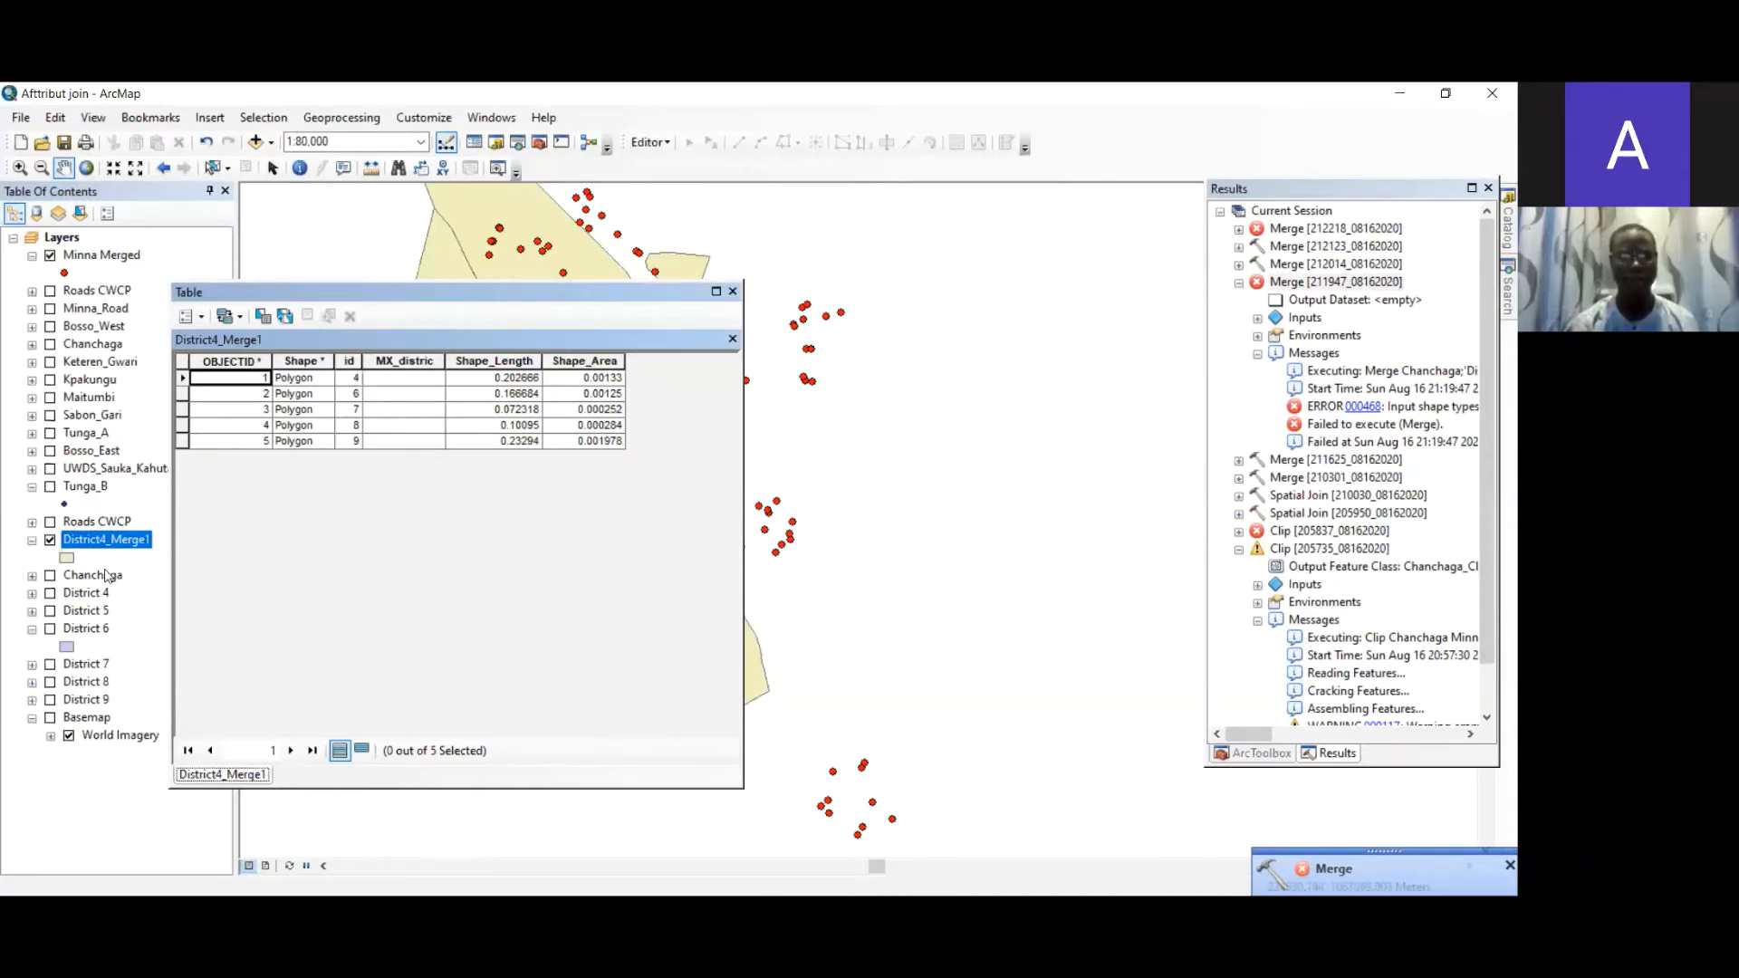
left_click(734, 291)
- Examine the fields in the District 4 layer's attribute table and close it
right_click(96, 594)
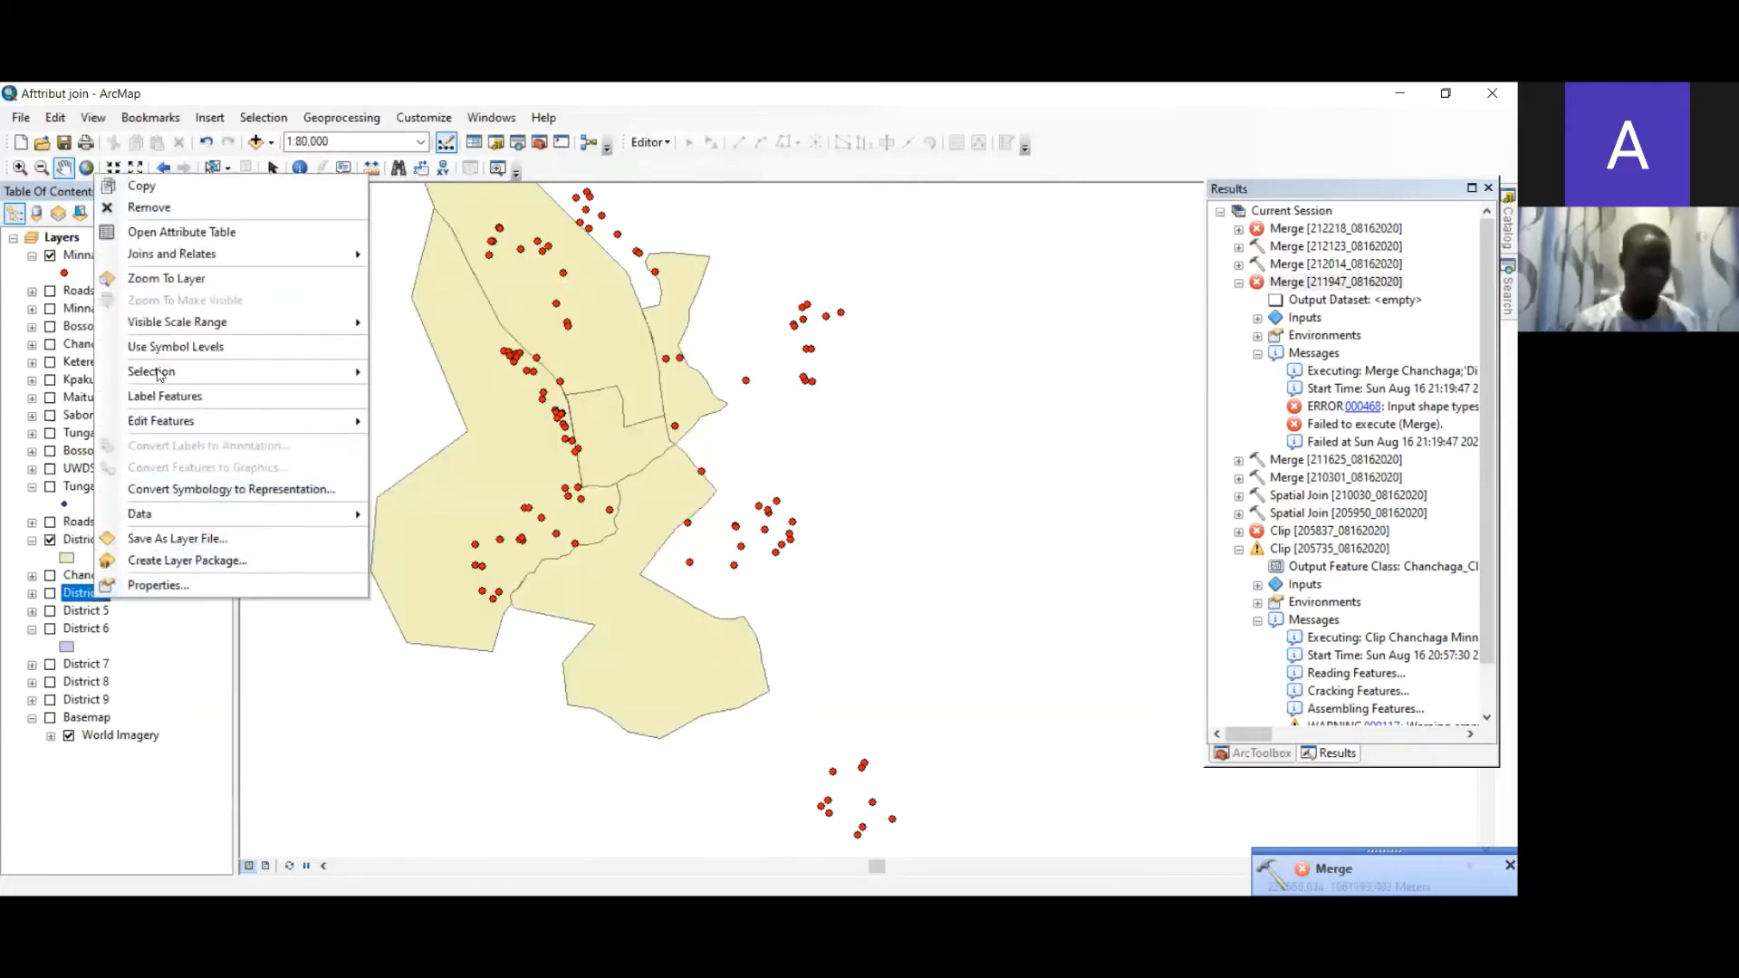
left_click(180, 234)
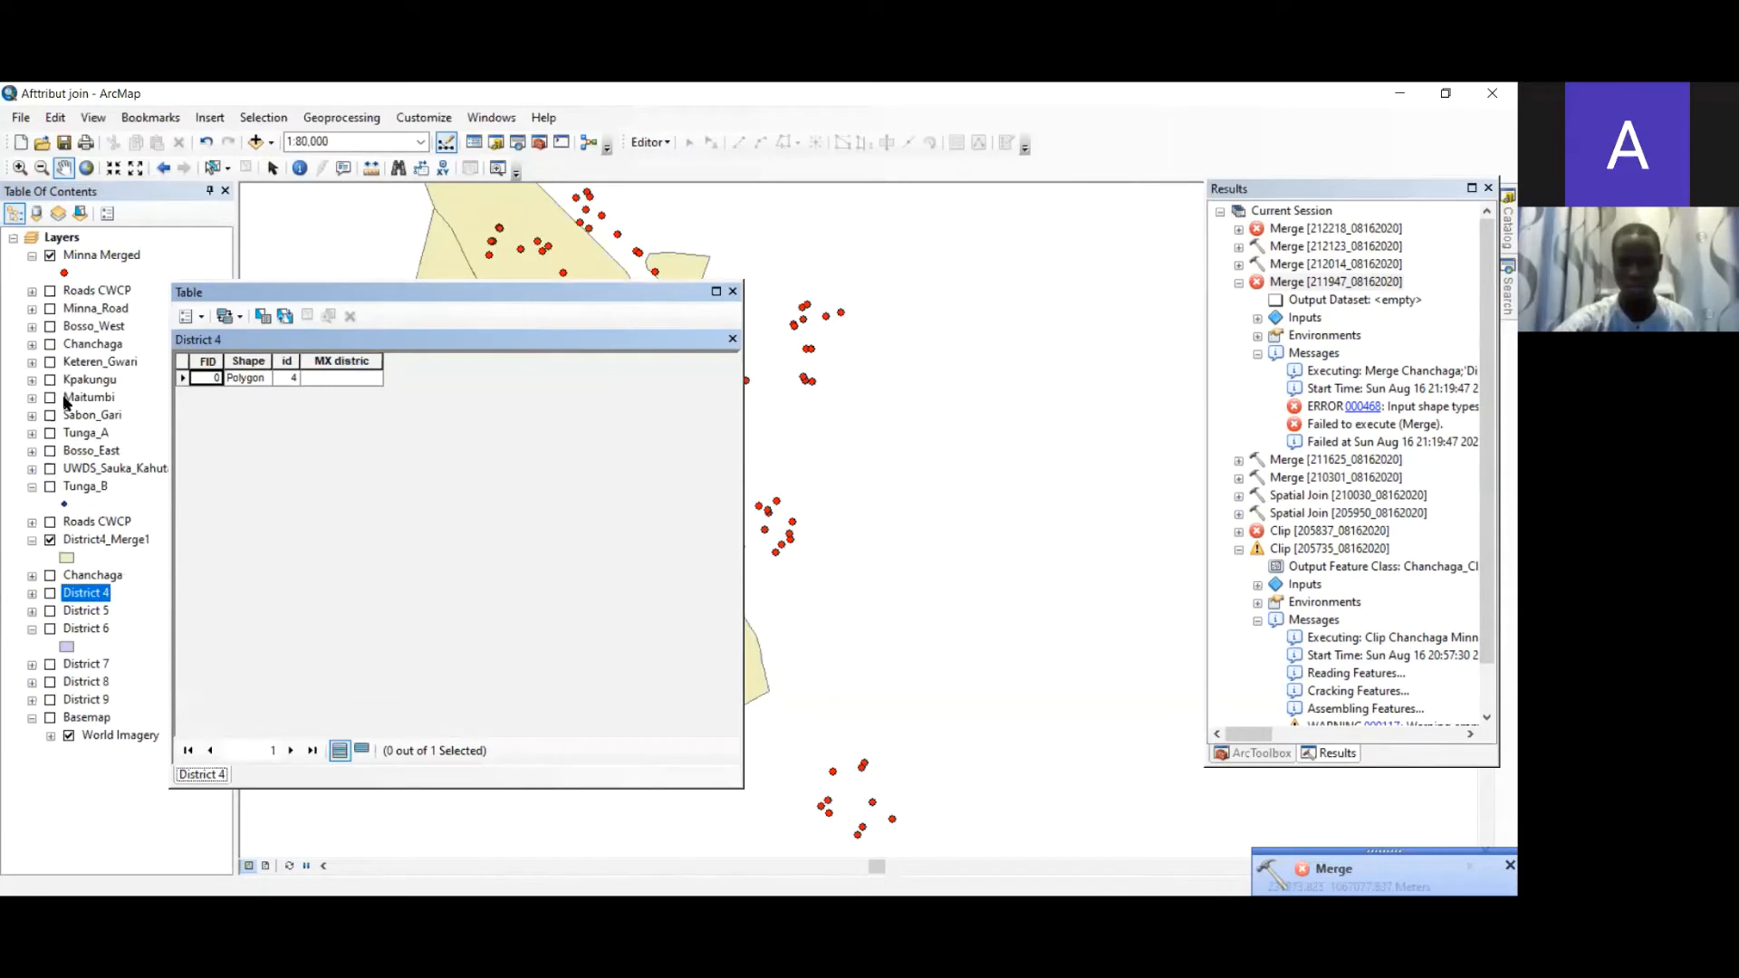
left_click(733, 291)
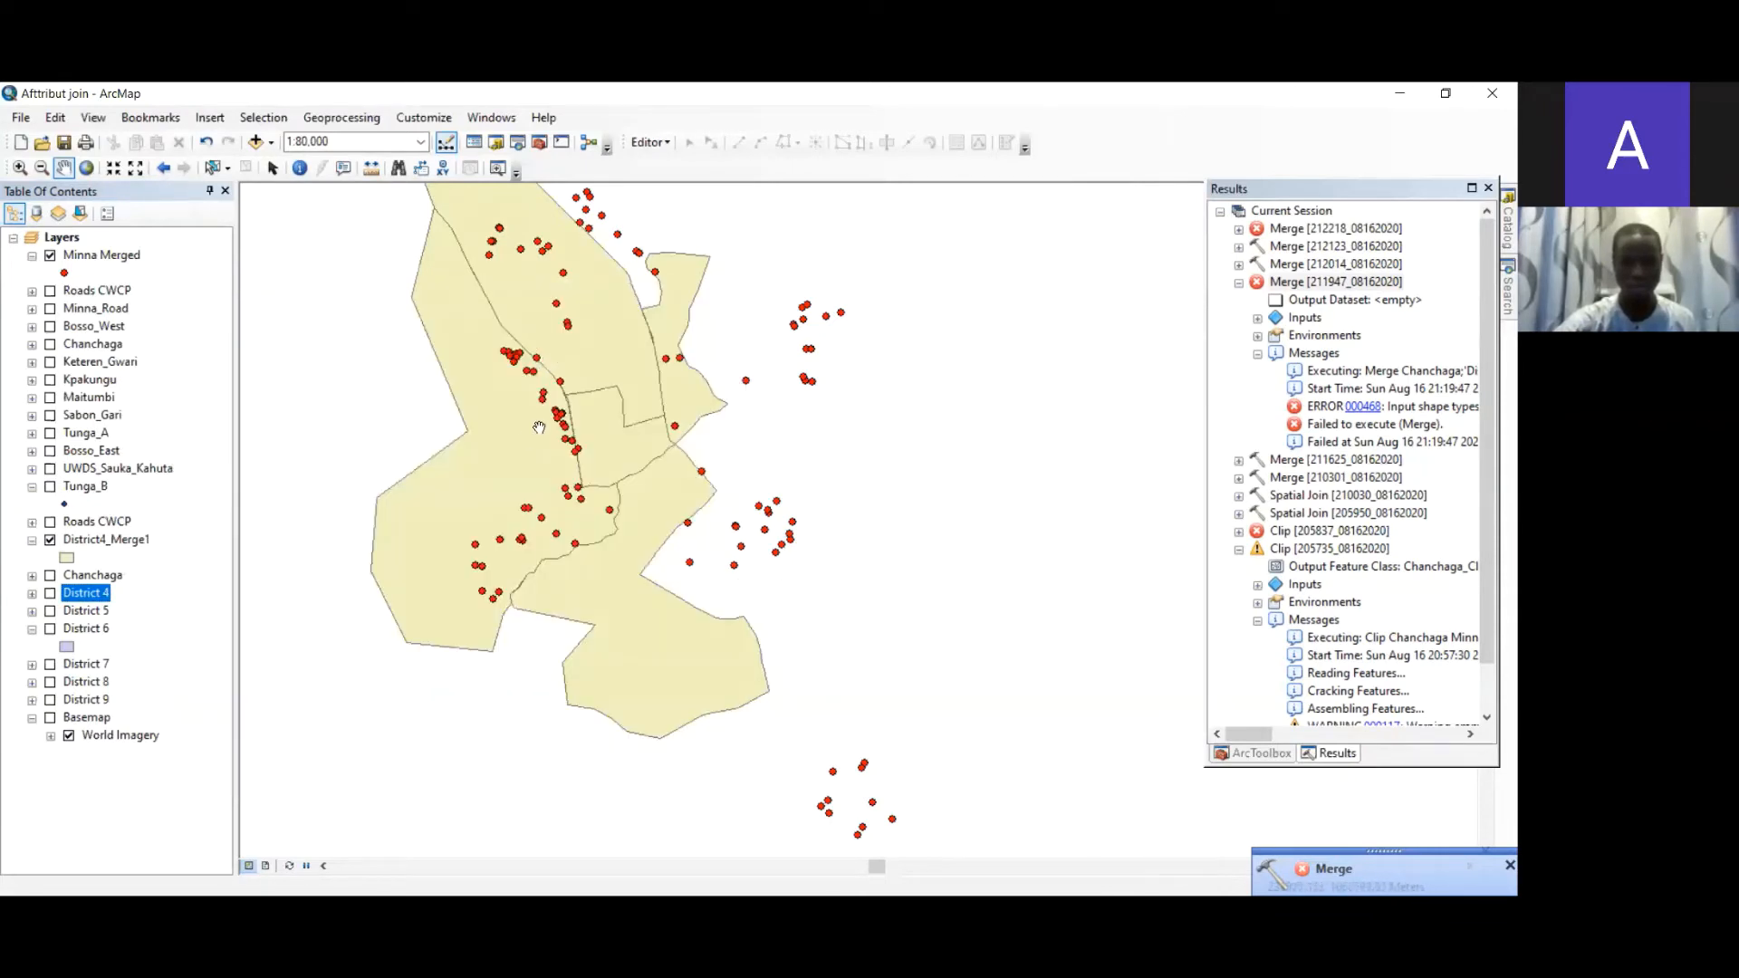
- Symbolize District4_Merge1 with unique-value categories on the id field, adding all values, and apply the symbology
right_click(95, 539)
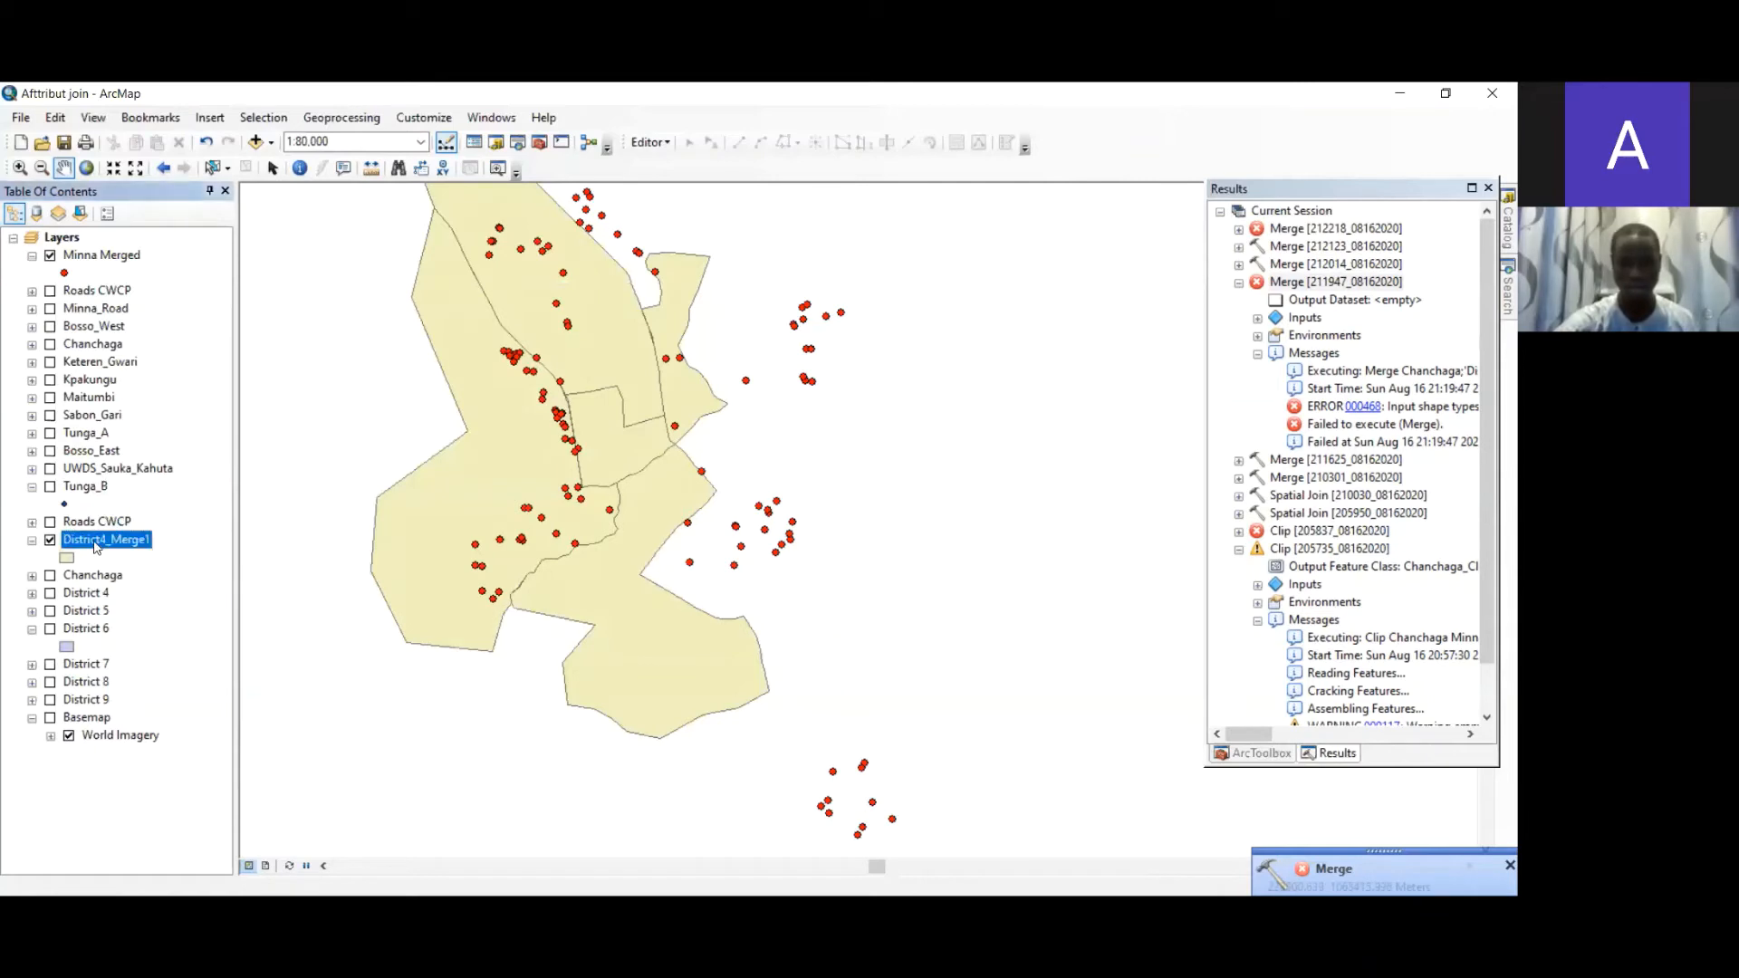
left_click(151, 535)
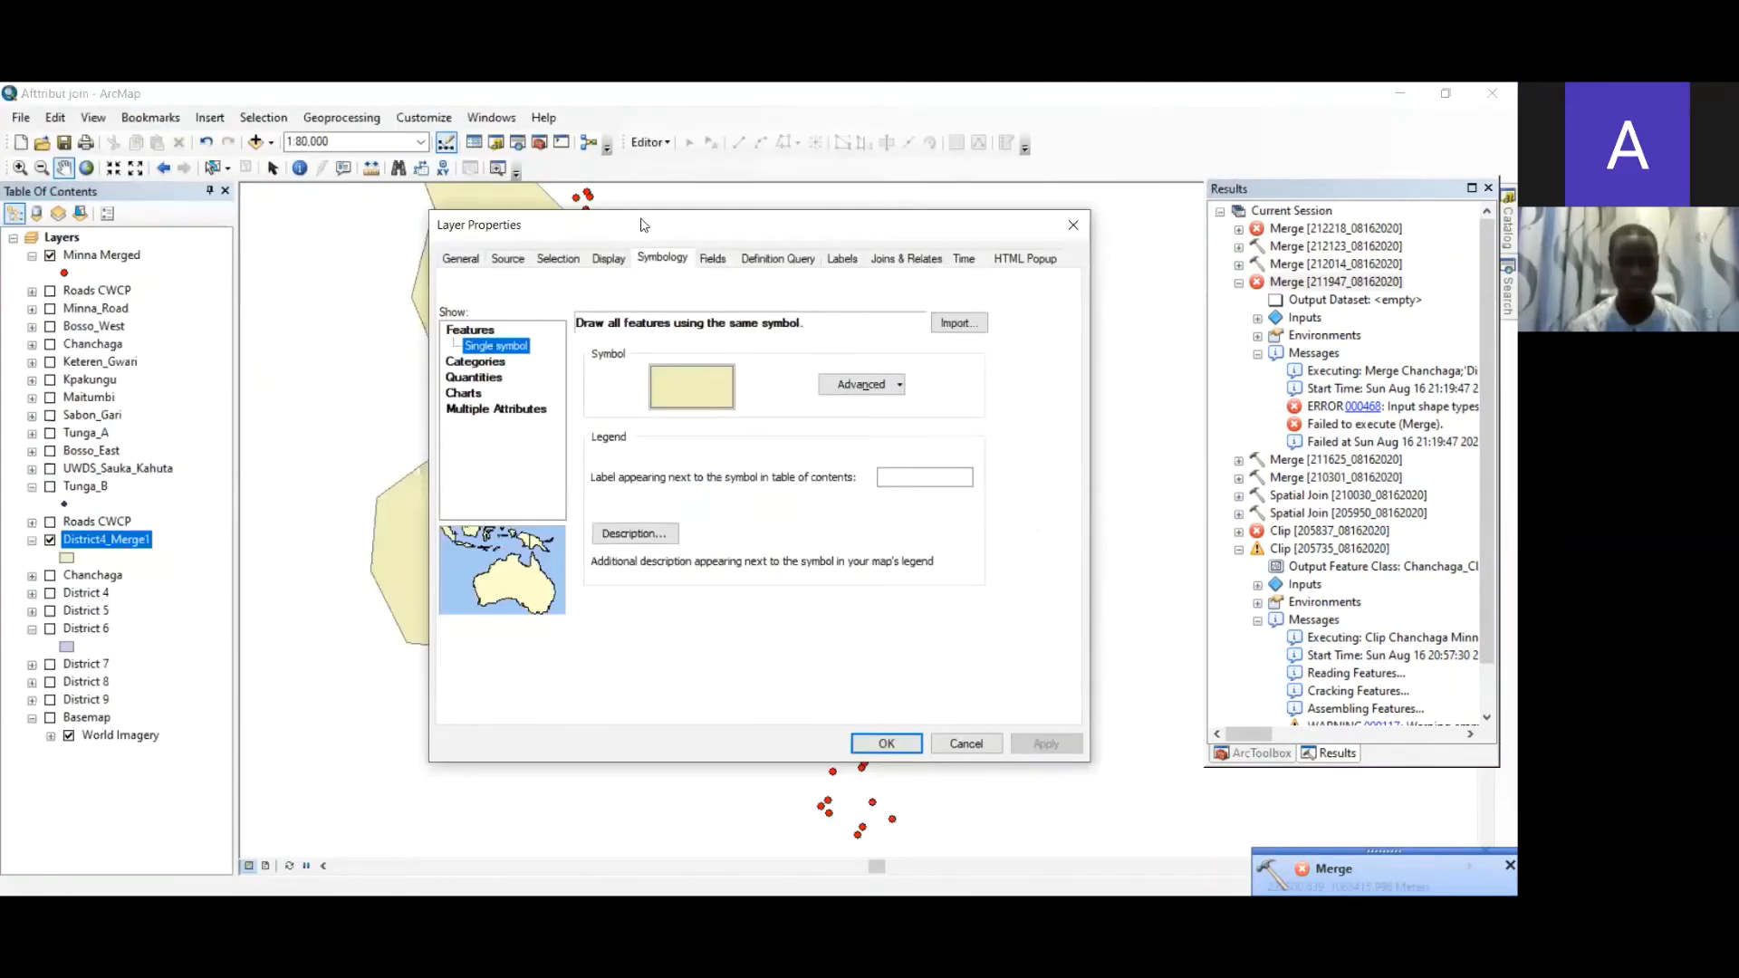
left_click_drag(642, 224, 512, 230)
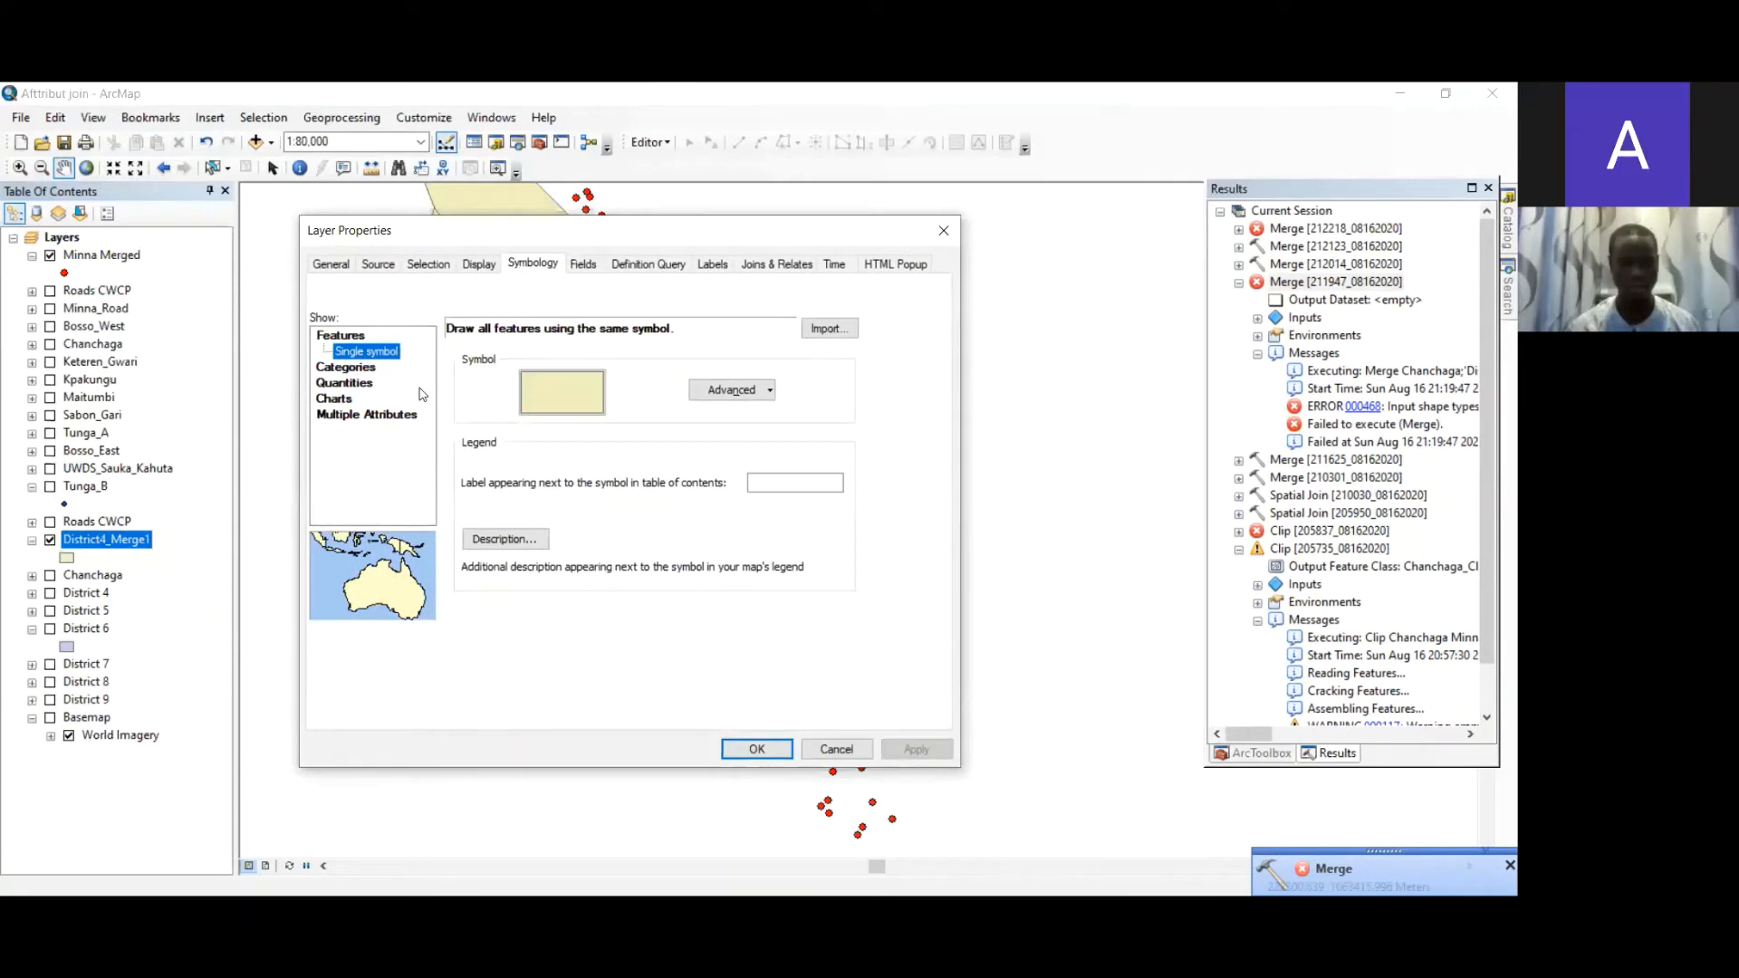
left_click(343, 367)
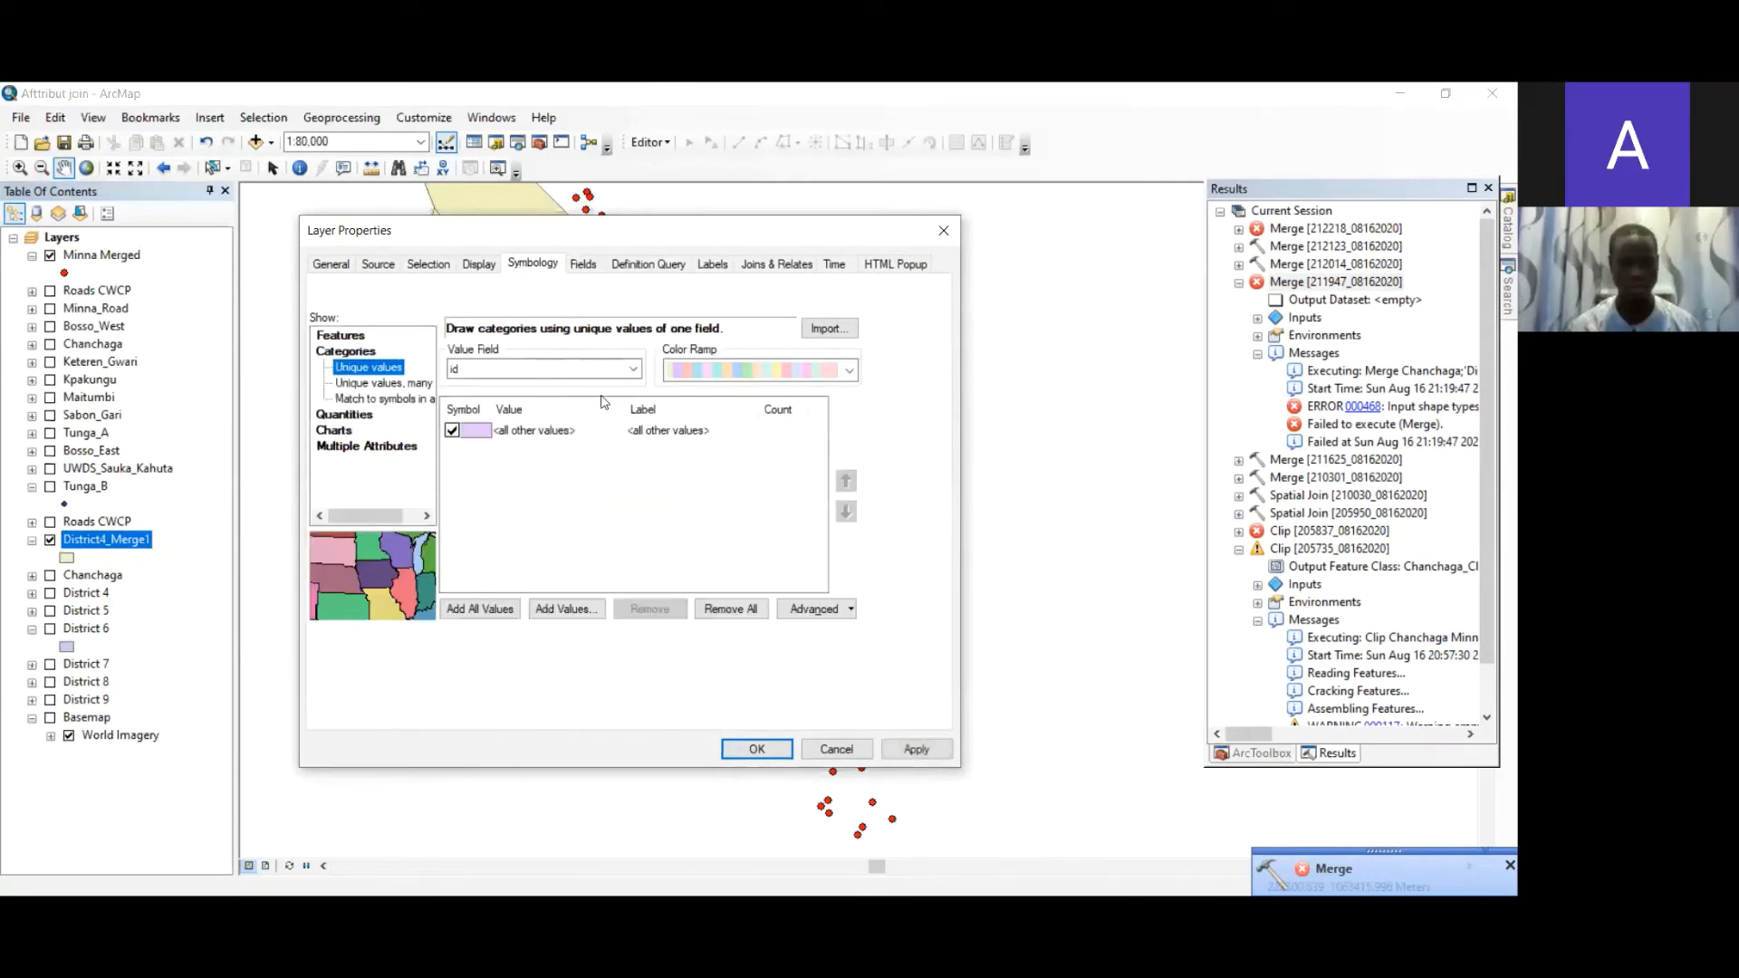
left_click(493, 613)
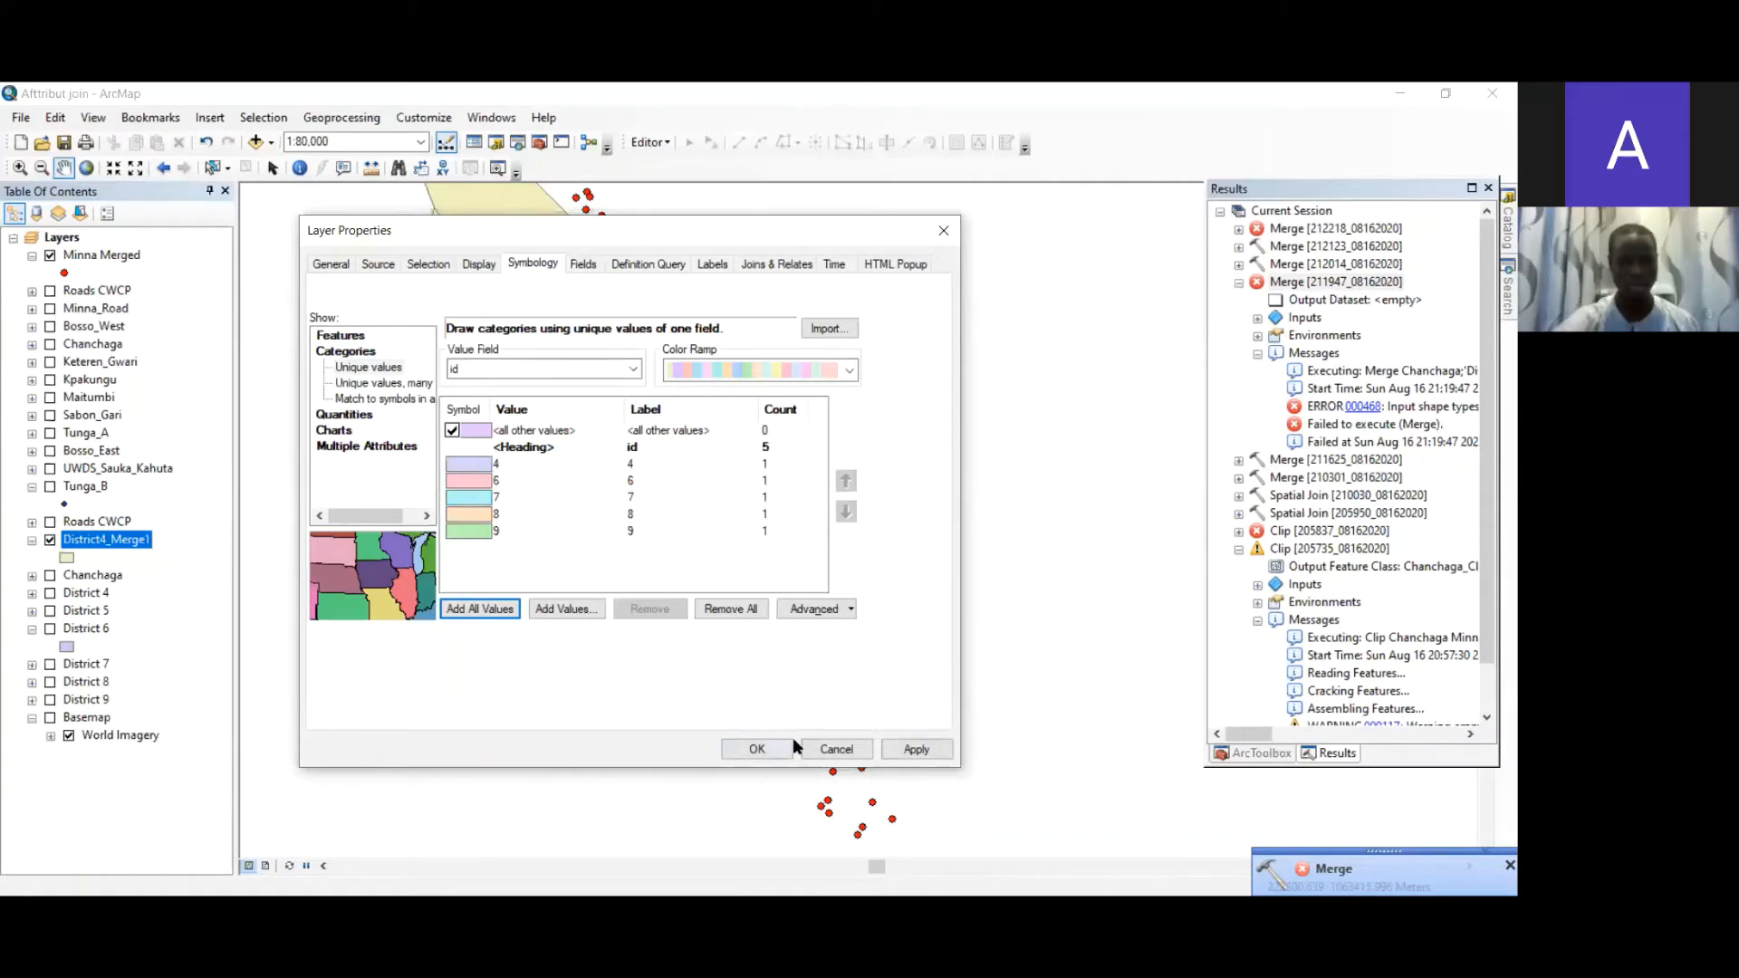
left_click(915, 749)
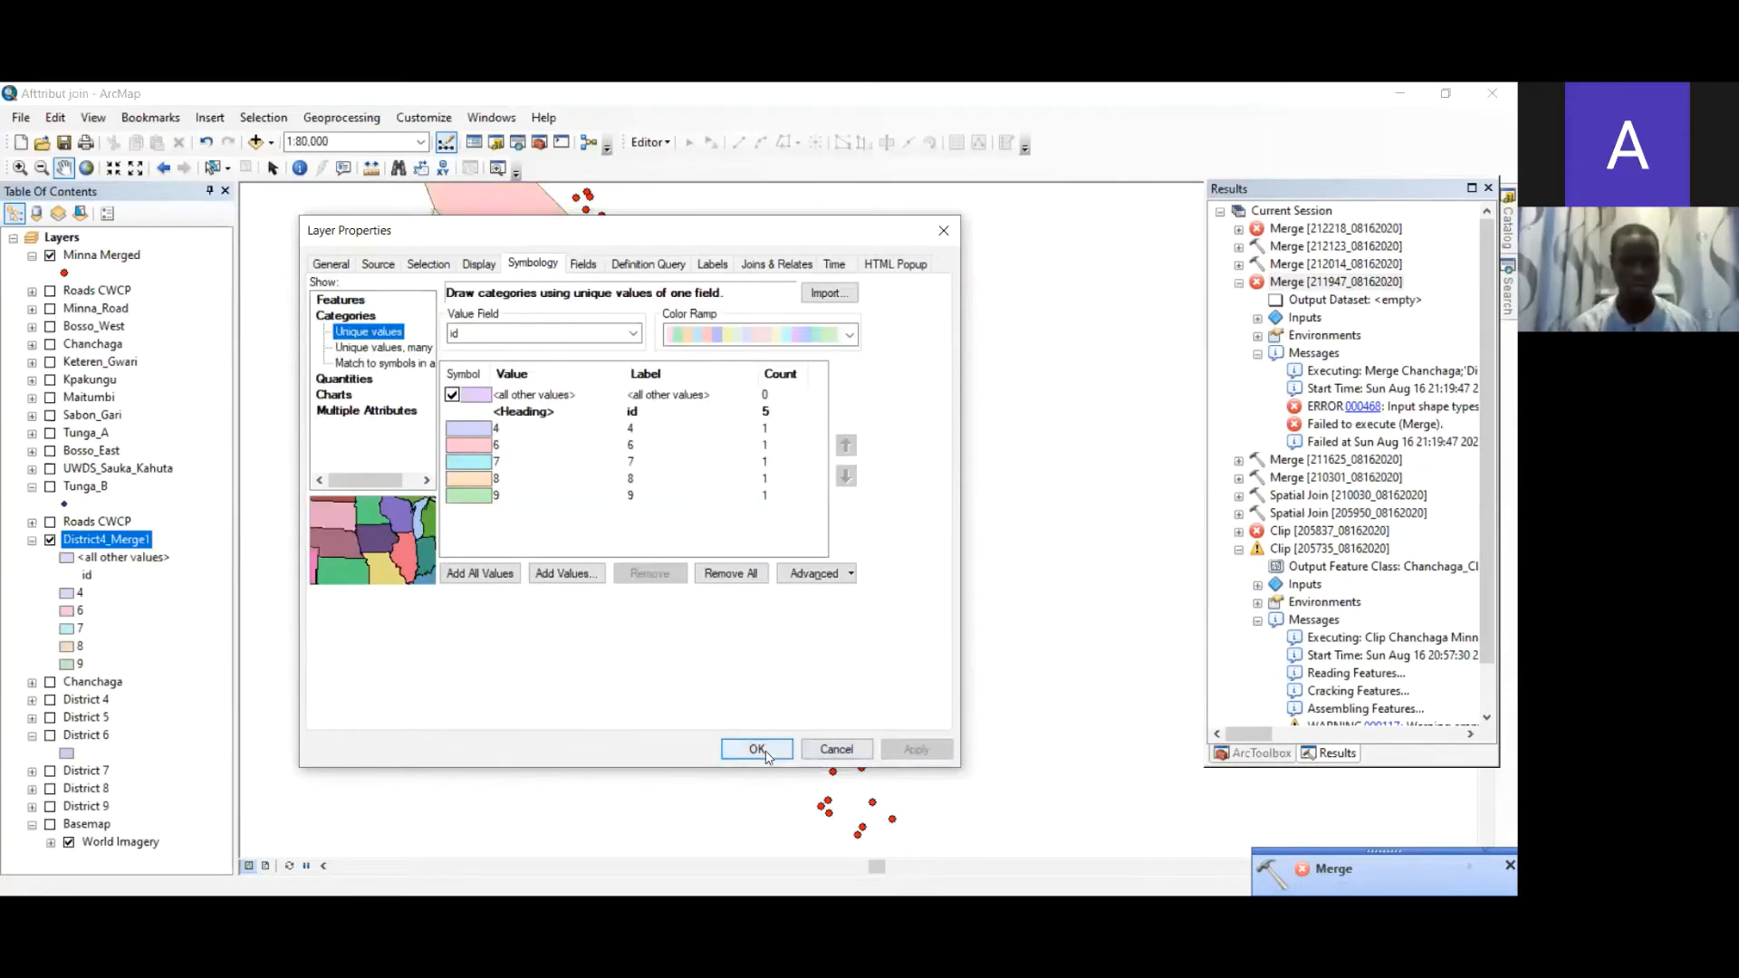
left_click_drag(561, 221, 564, 413)
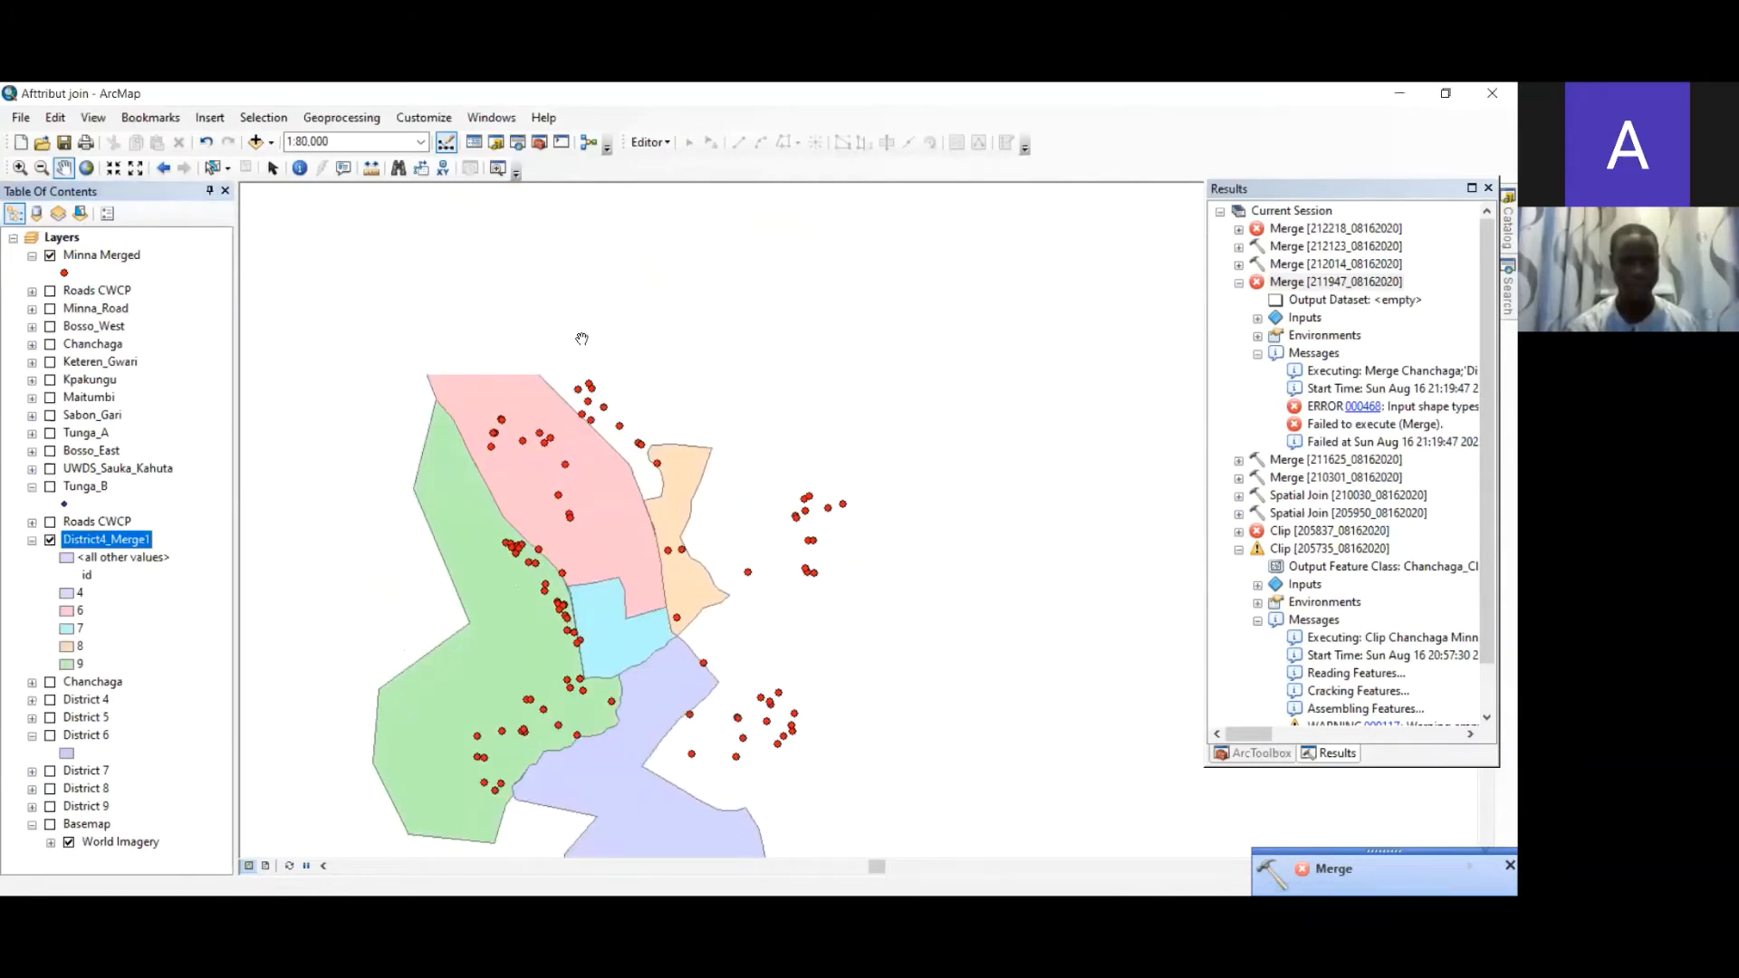
- Exclude the all other values class from the District4_Merge1 unique-value symbology and apply the change
right_click(98, 543)
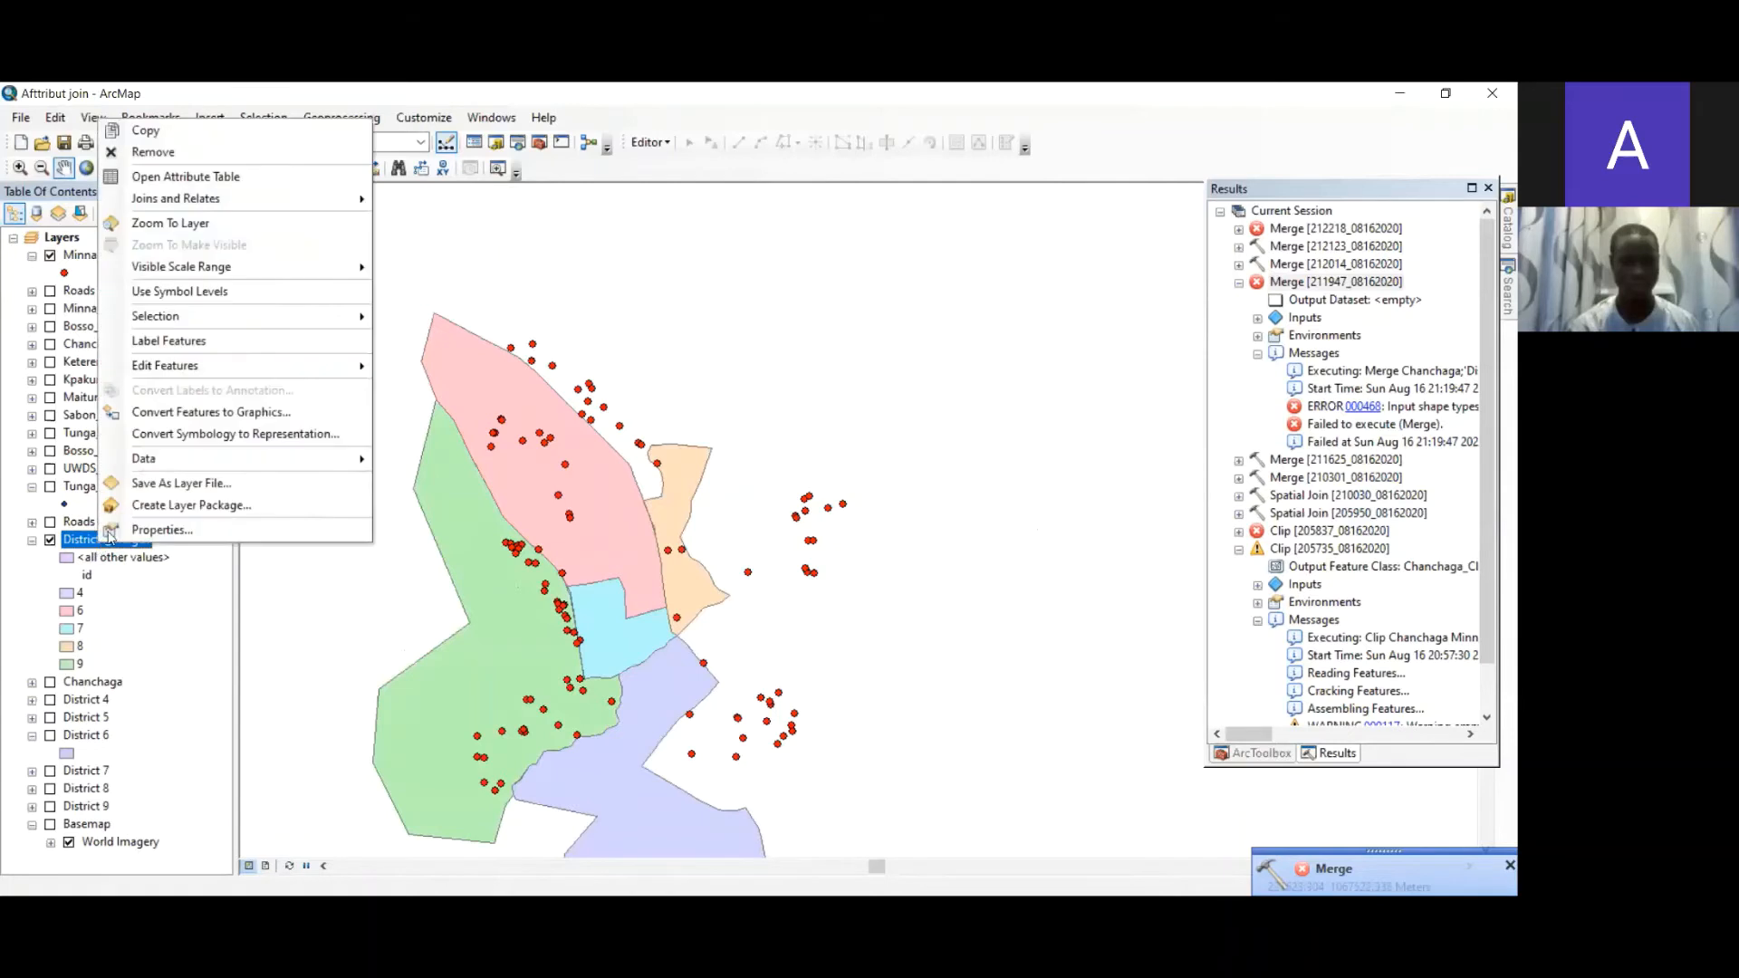
left_click(158, 531)
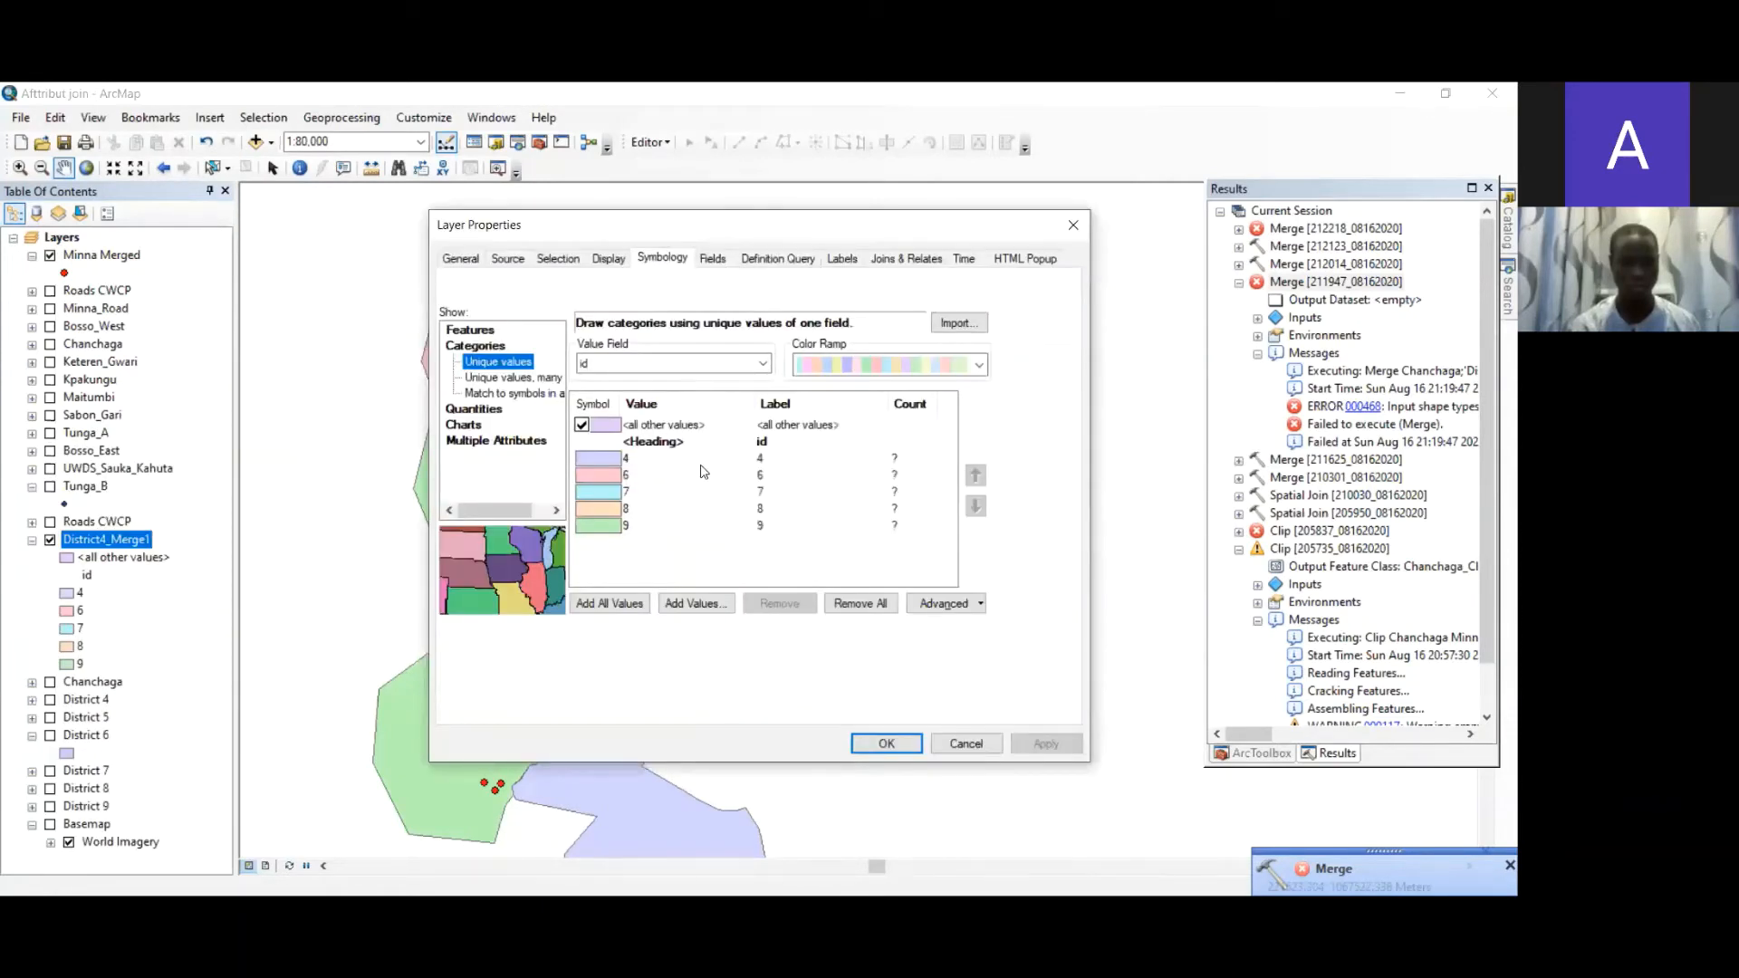
left_click(581, 424)
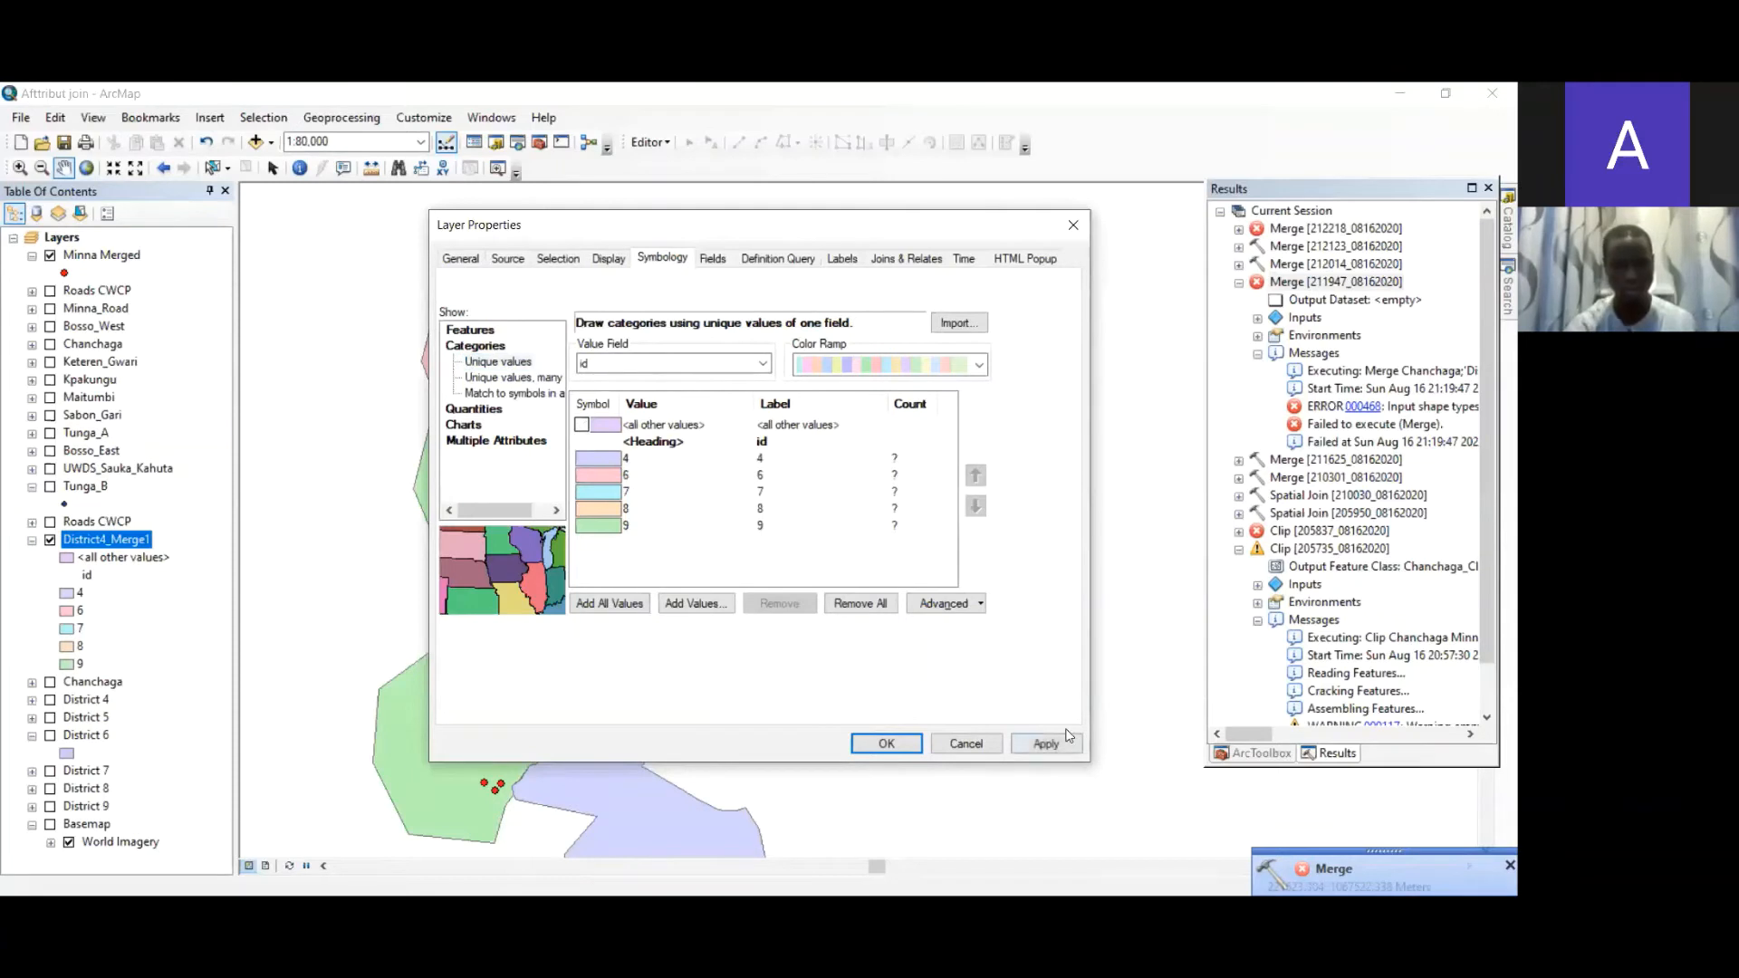
left_click(1059, 750)
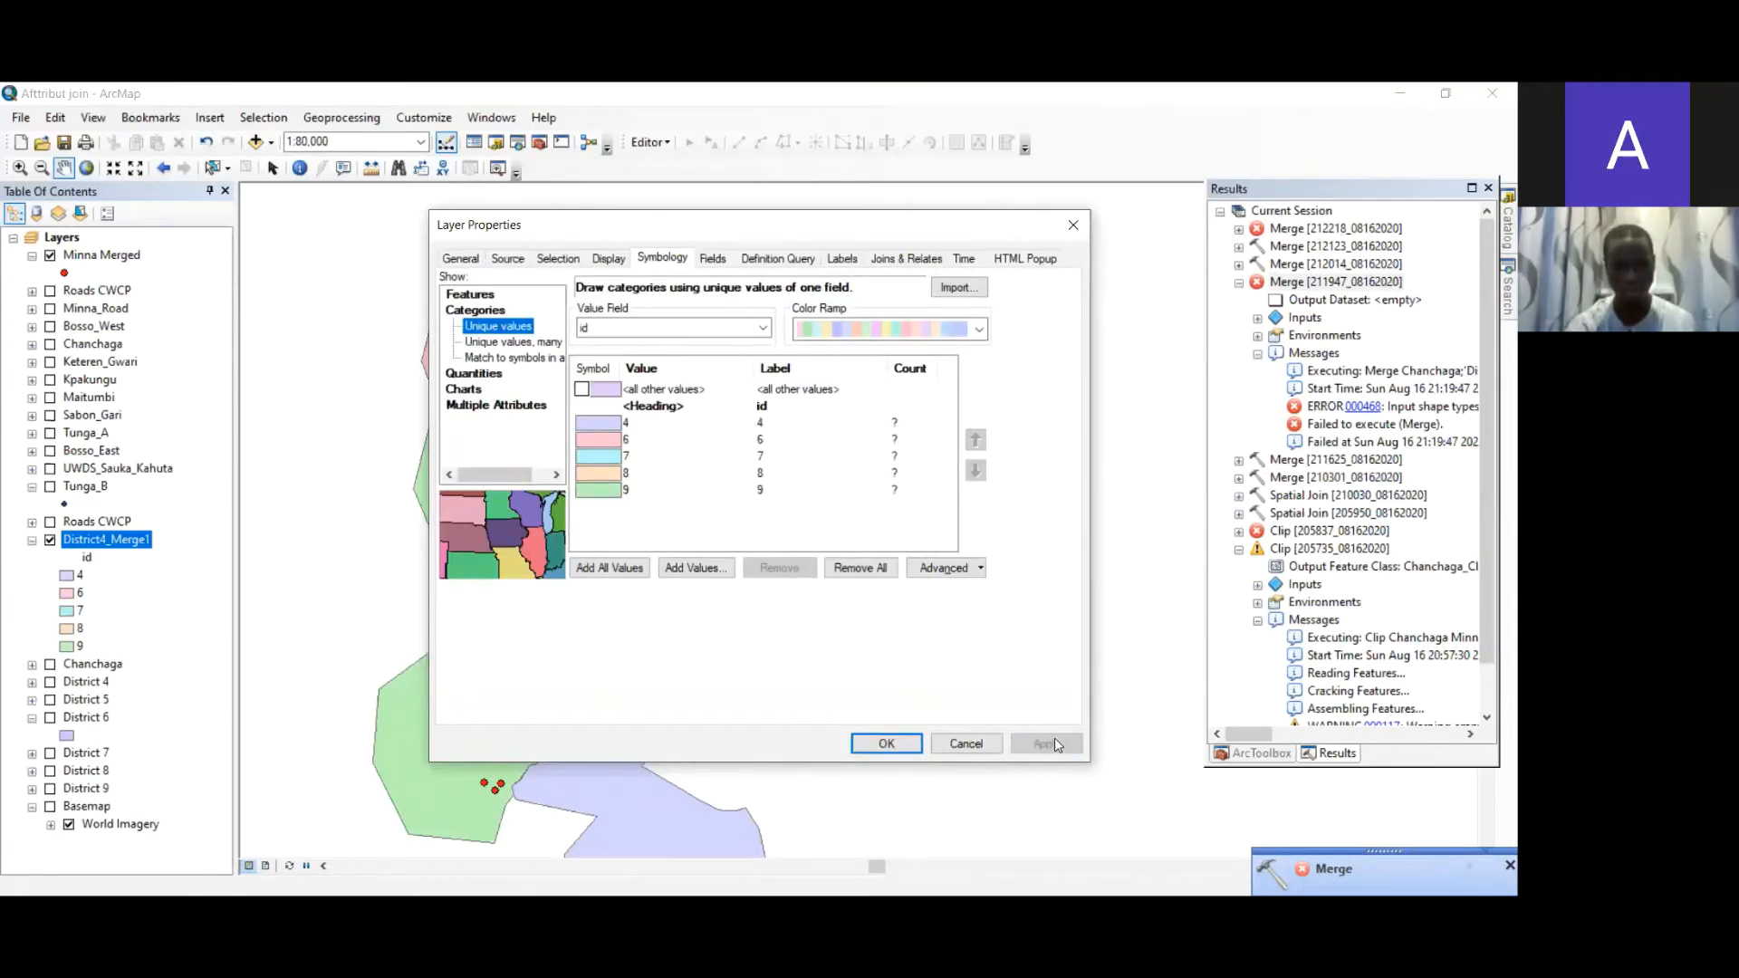
left_click_drag(714, 233, 579, 226)
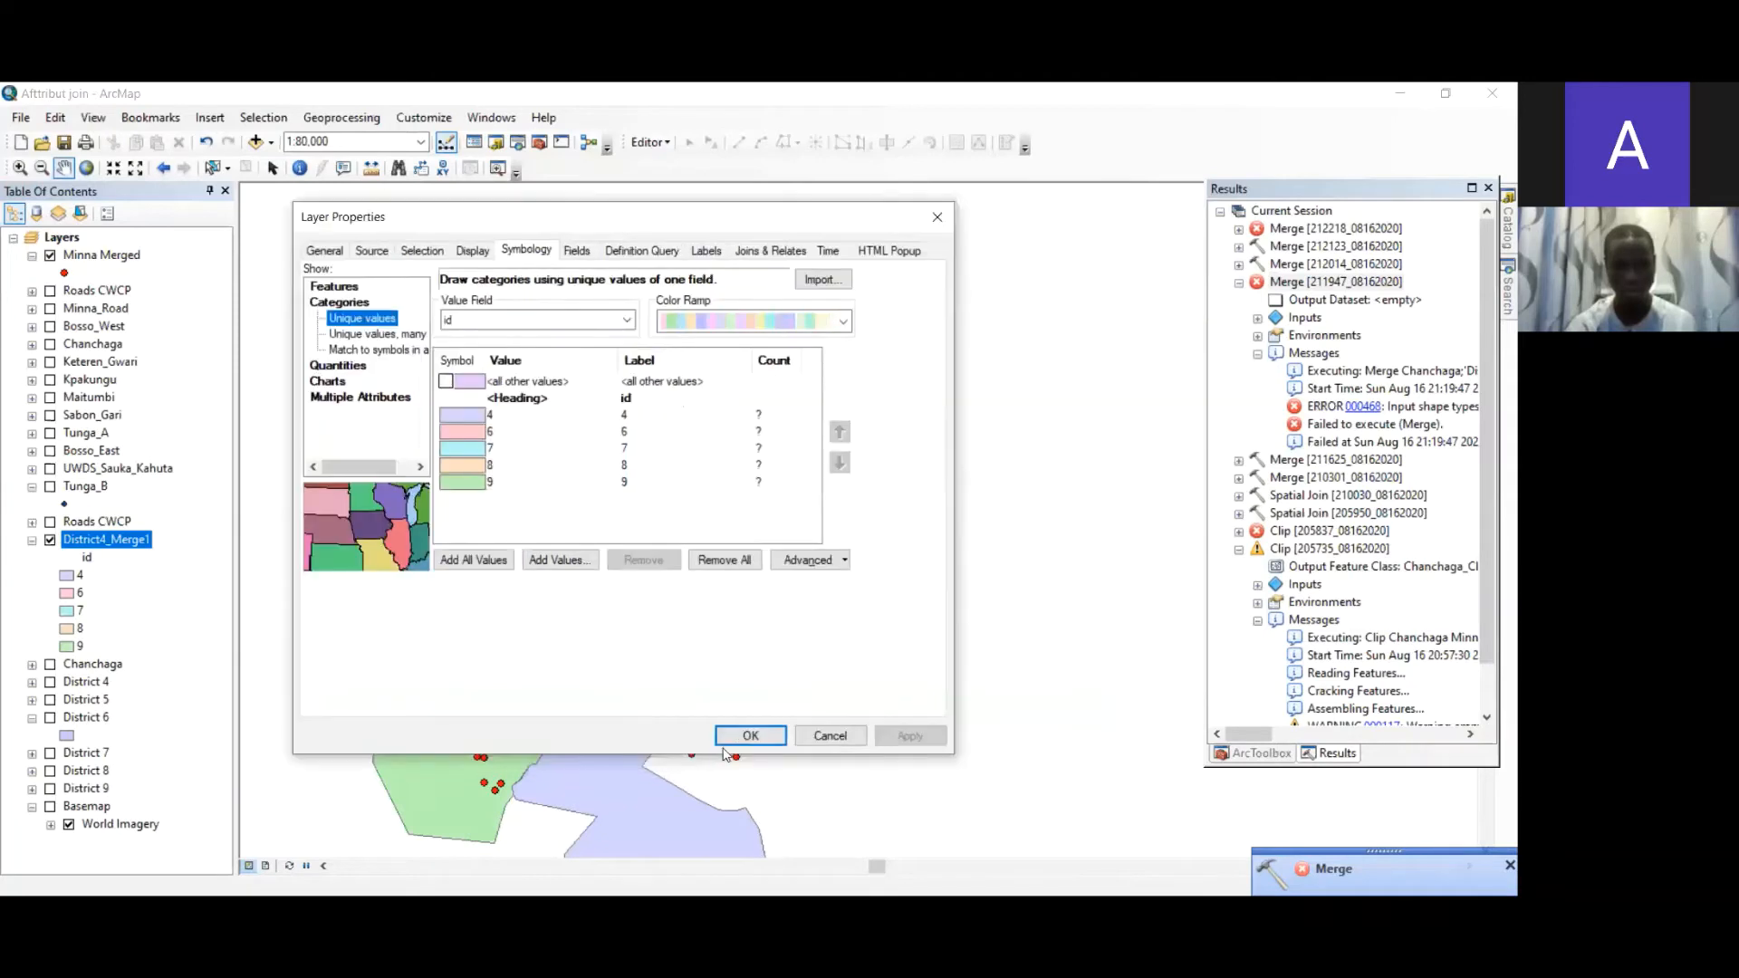
left_click(750, 737)
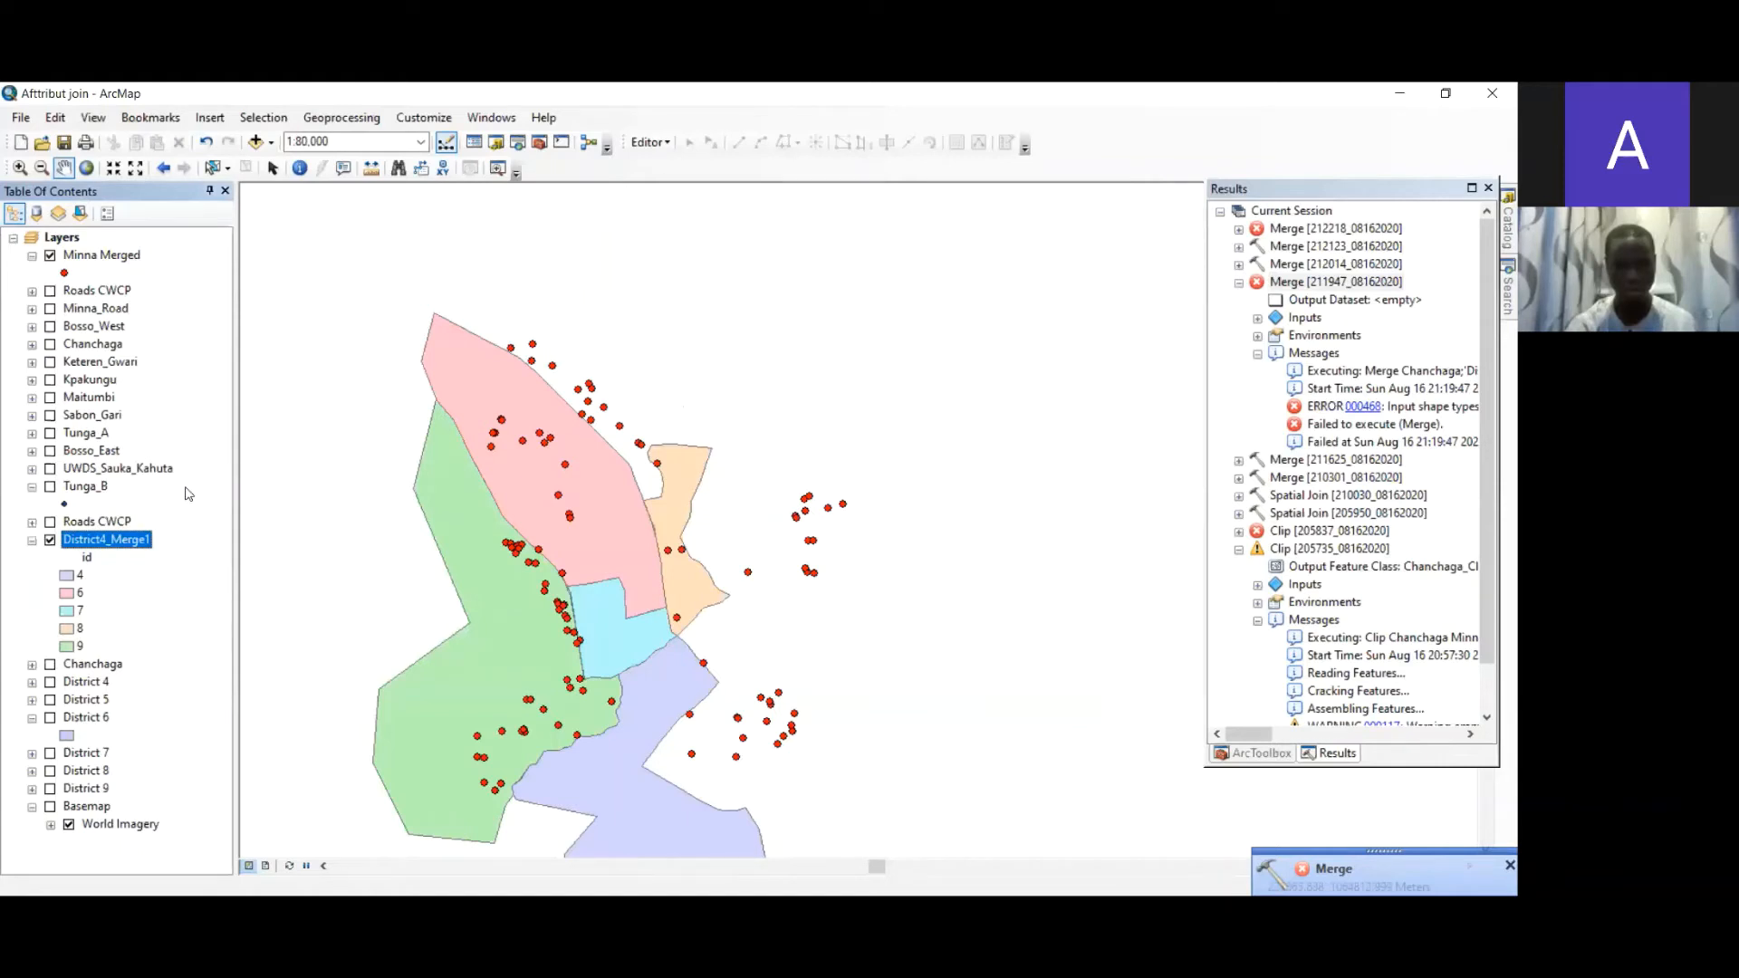
- Hide the District4_Merge1 layer, leaving the Minna Merged points displayed
left_click_drag(656, 454, 731, 390)
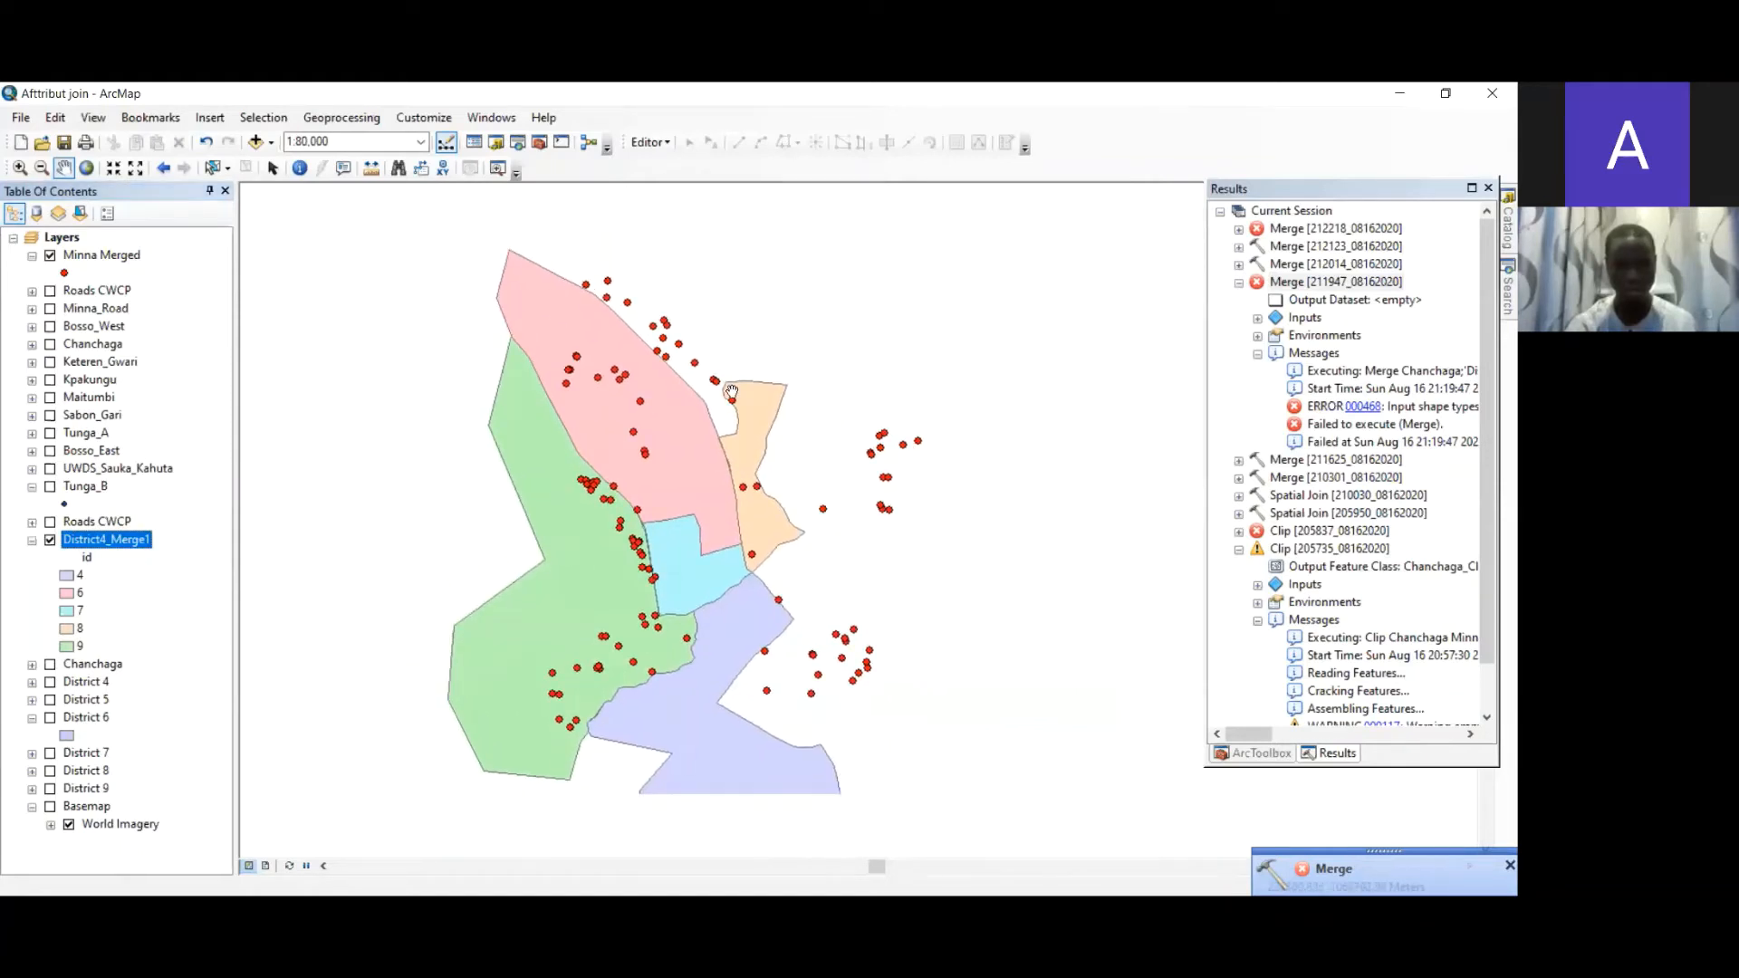
left_click(50, 539)
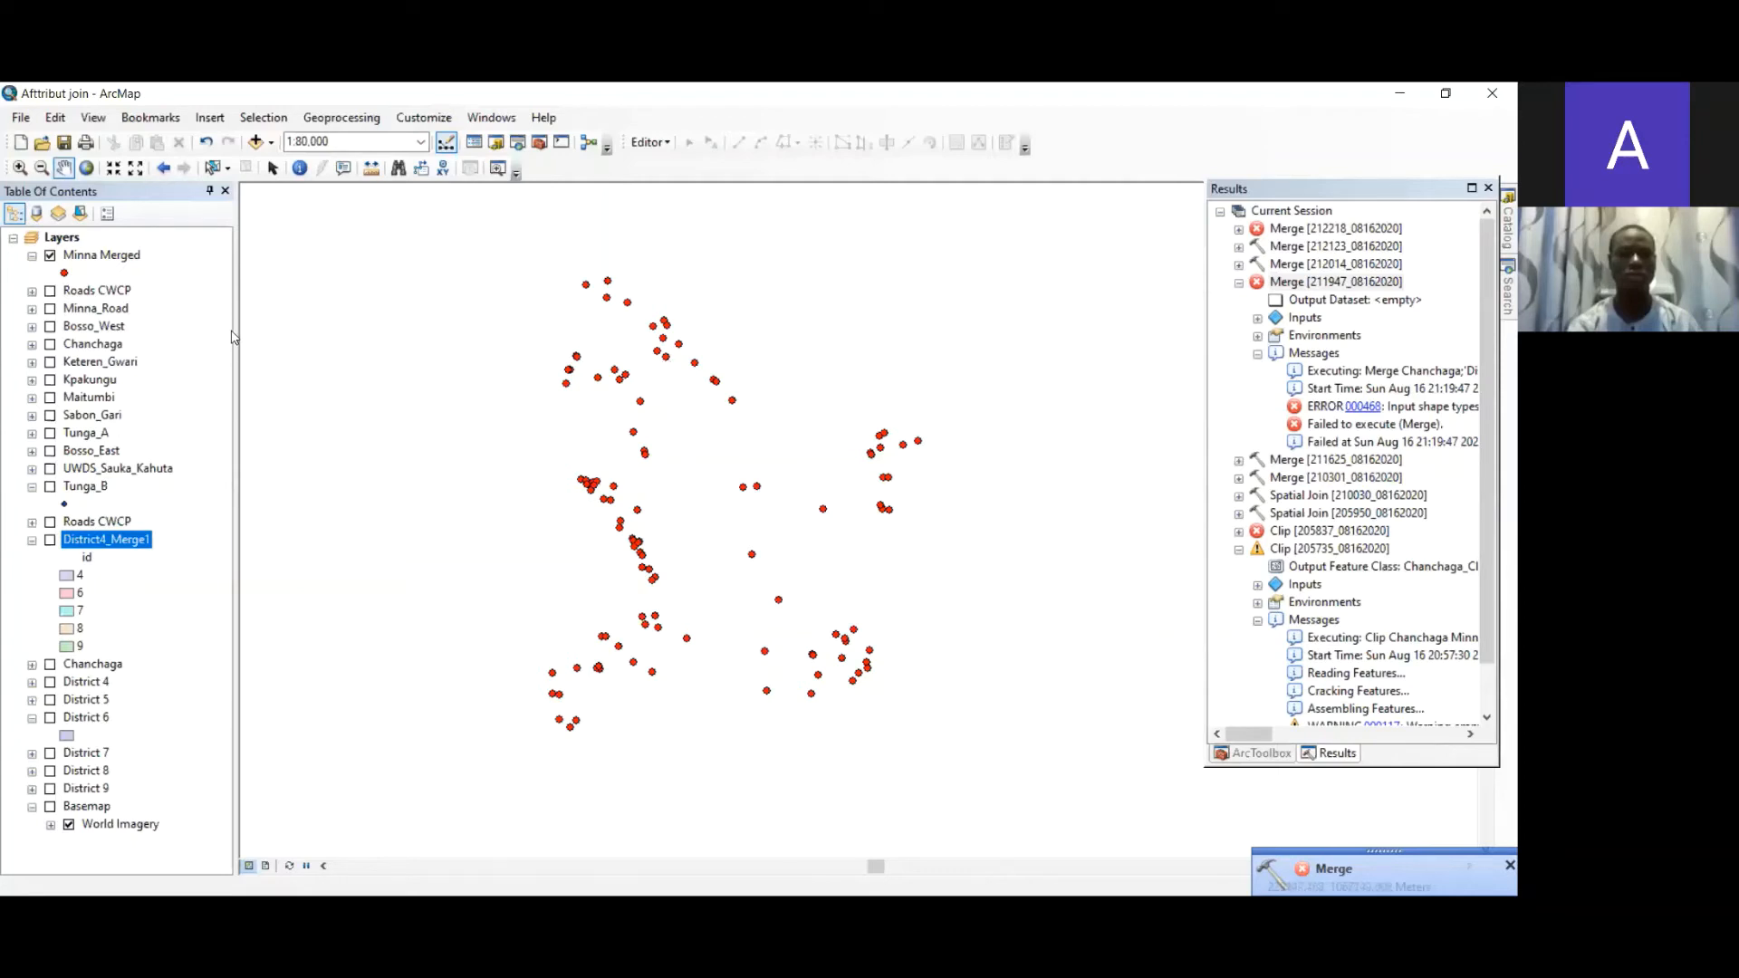
scroll(720, 357, "down", 3)
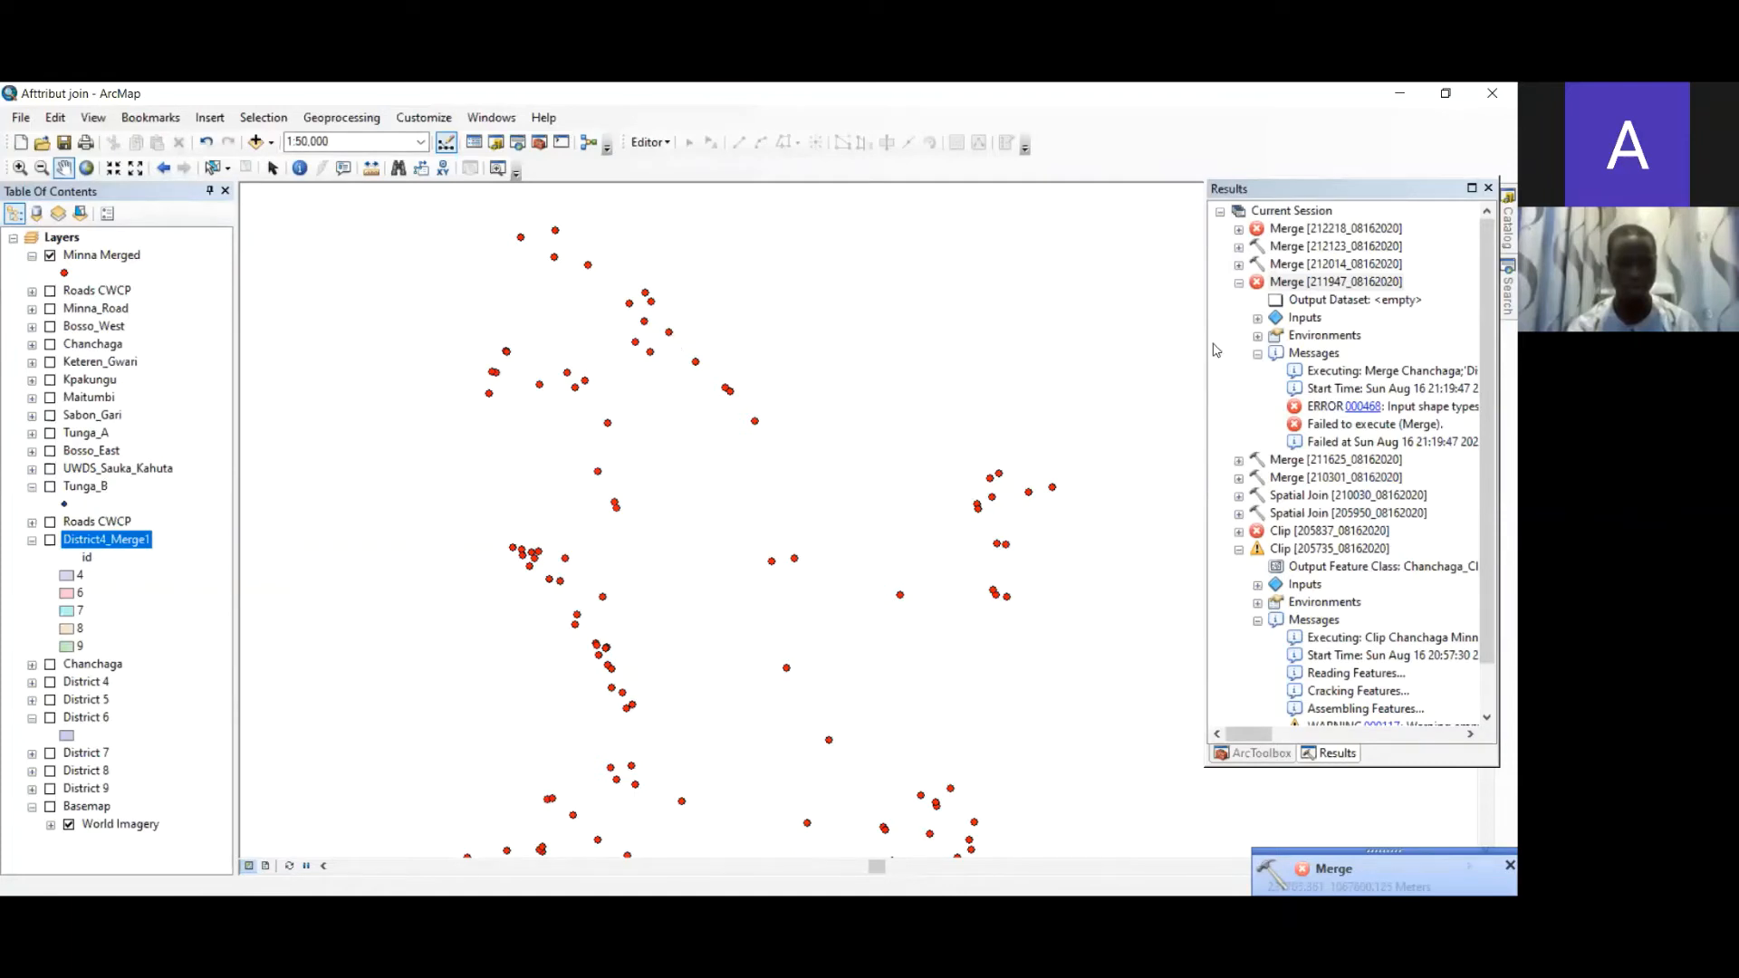
left_click(1212, 387)
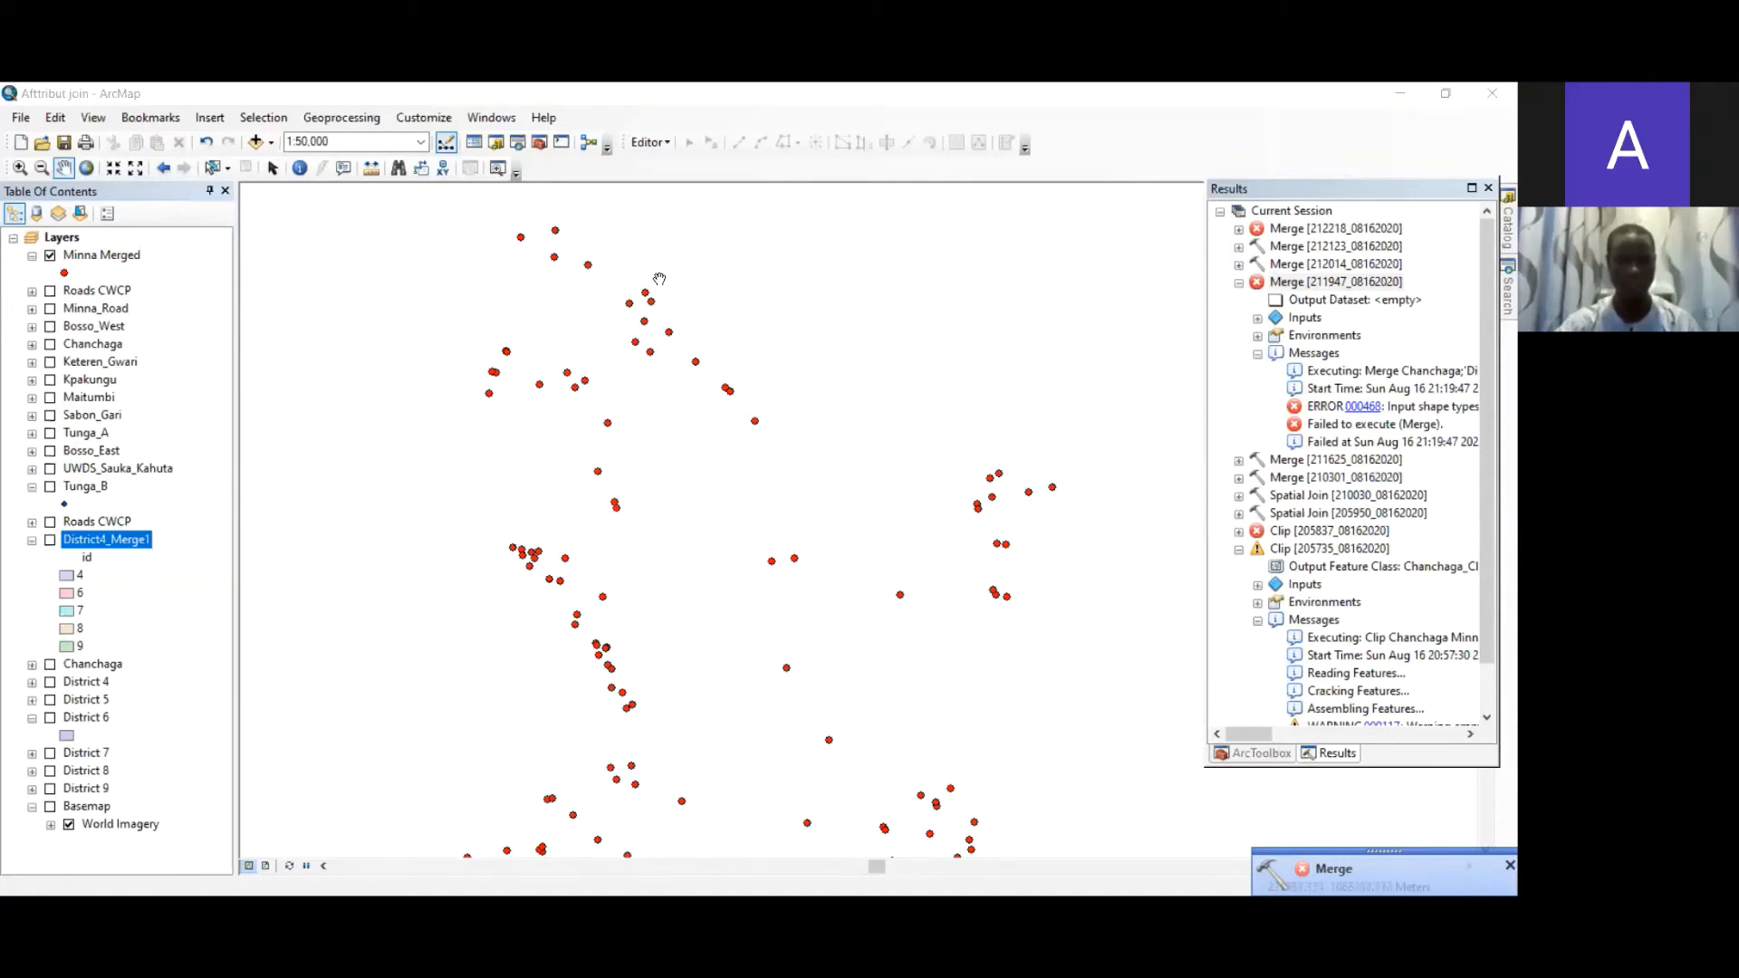
left_click(434, 124)
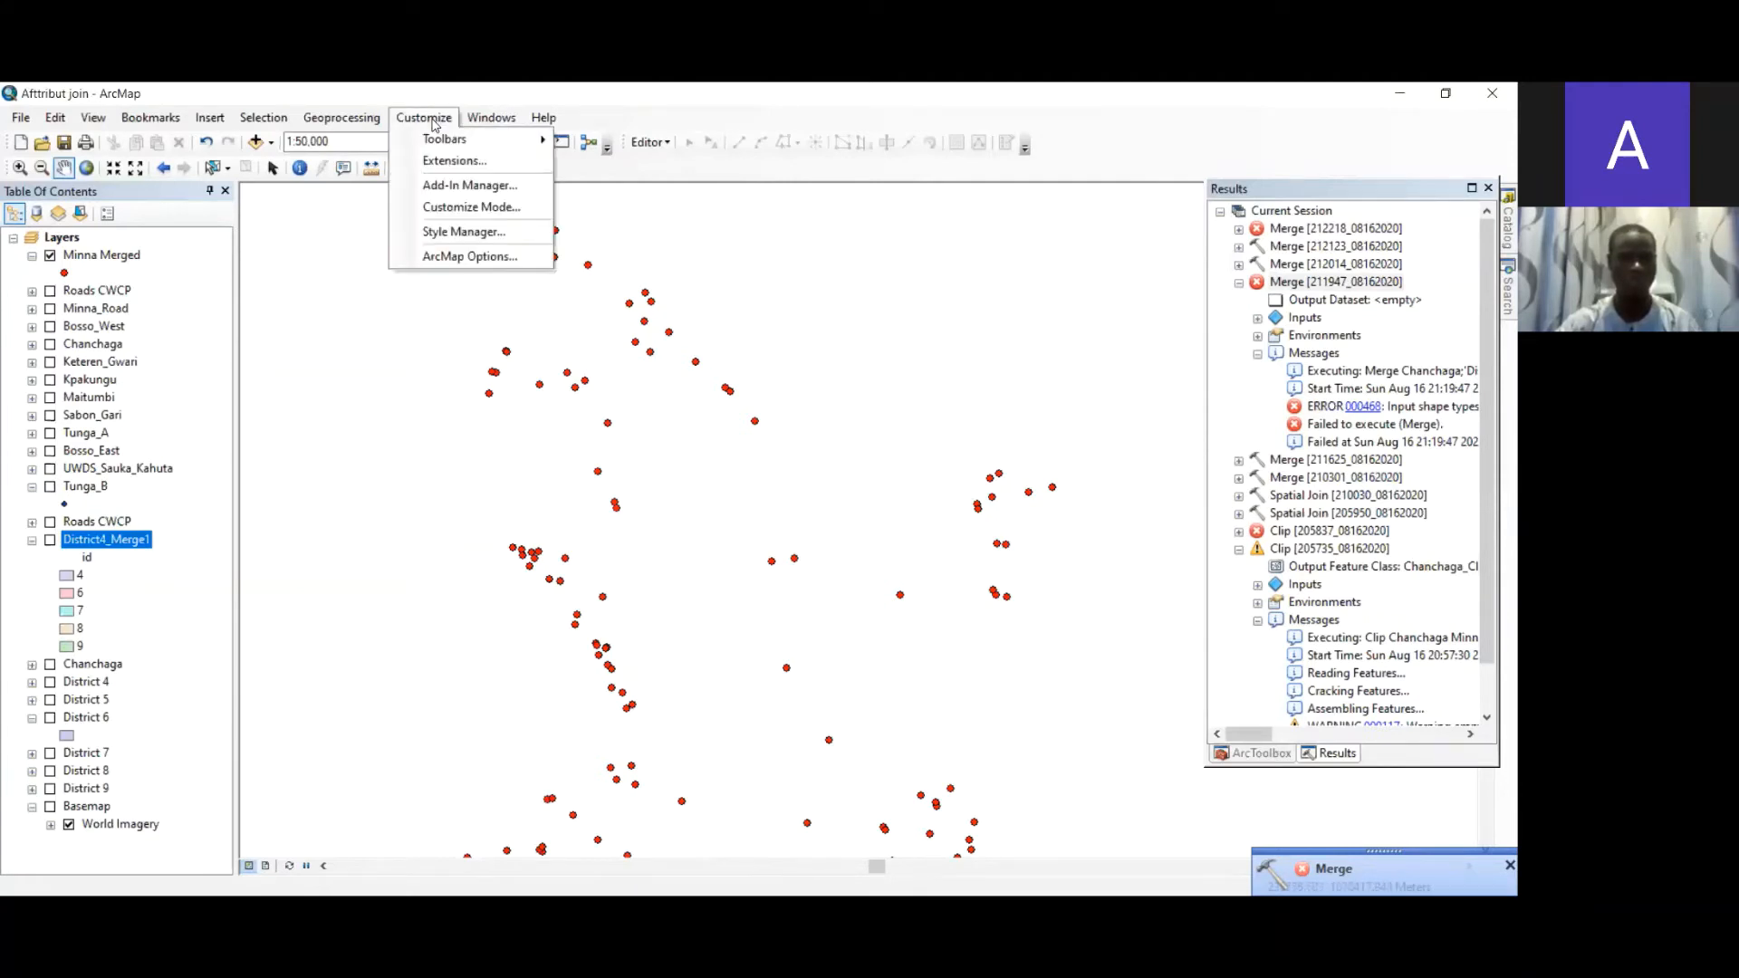
mouse_move(362, 124)
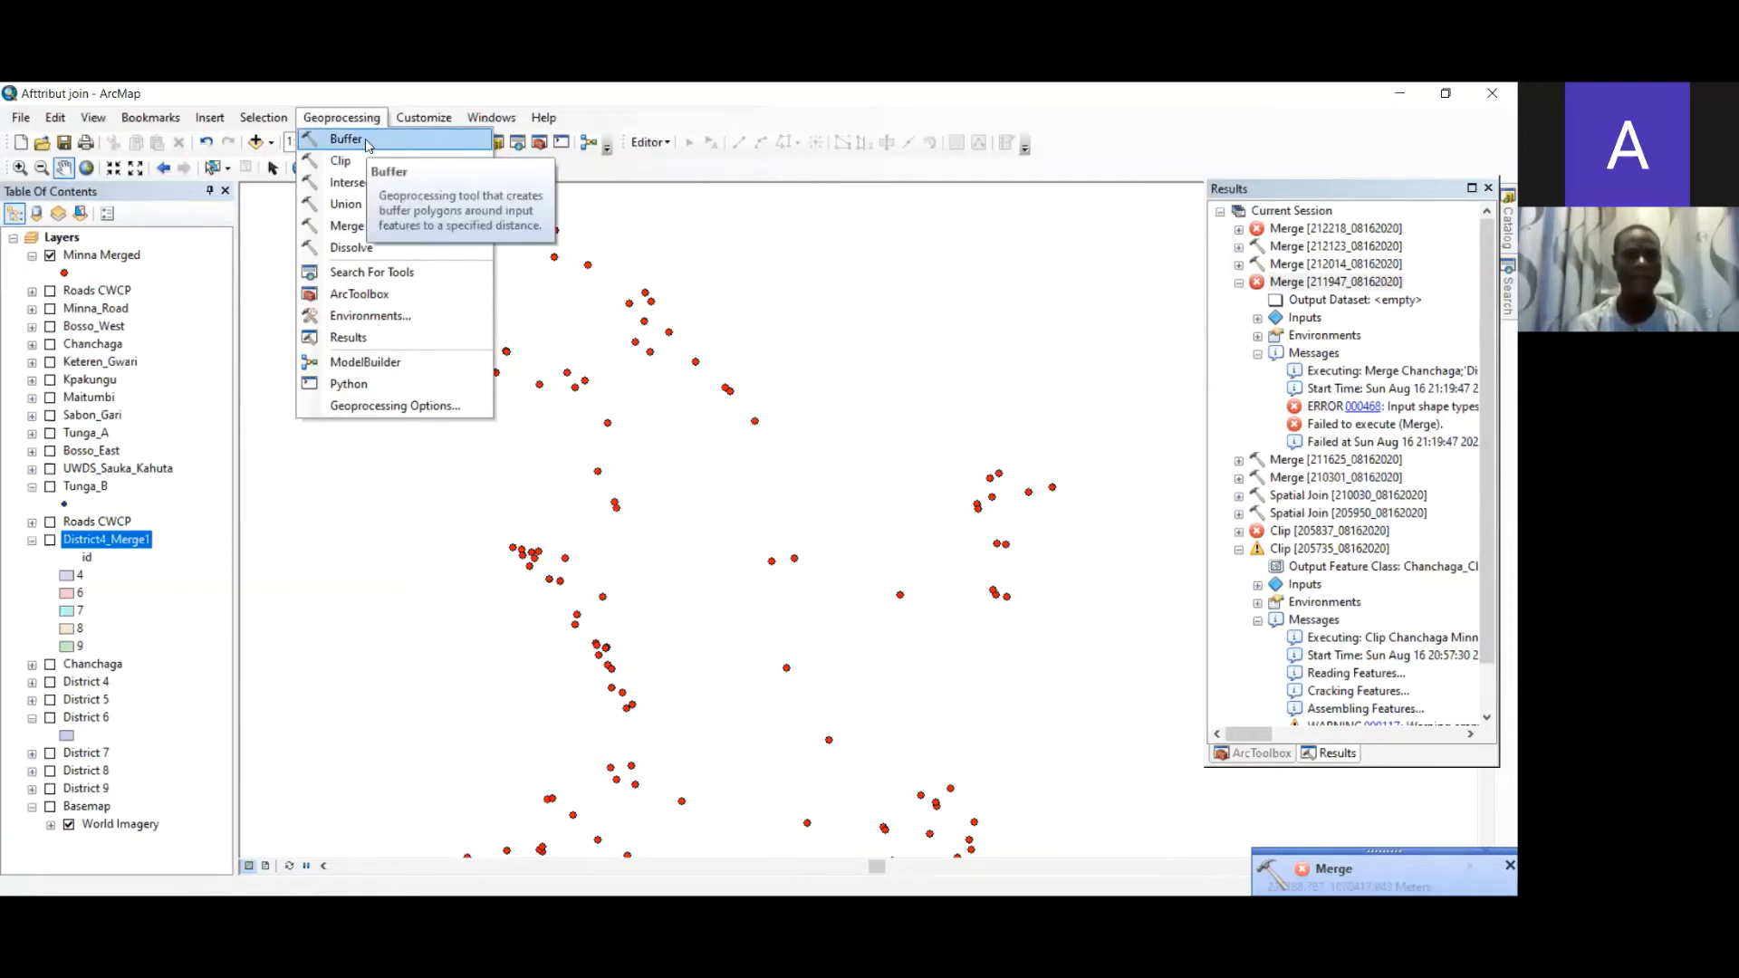
left_click(366, 141)
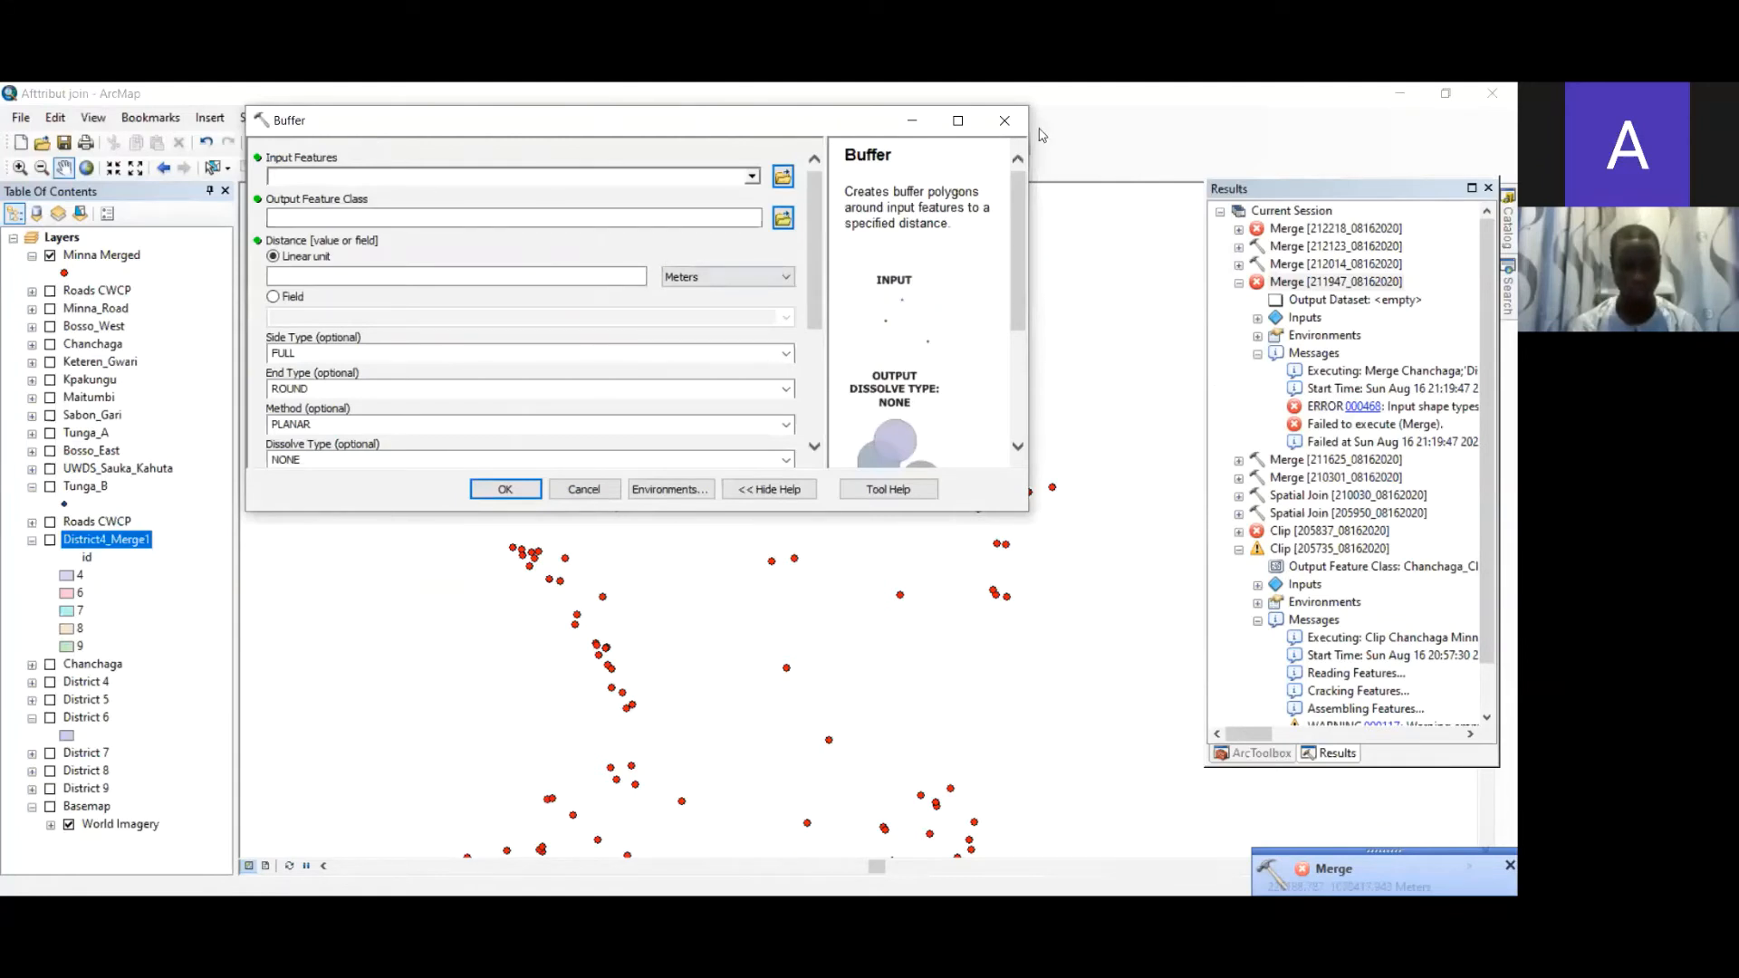
left_click(1495, 778)
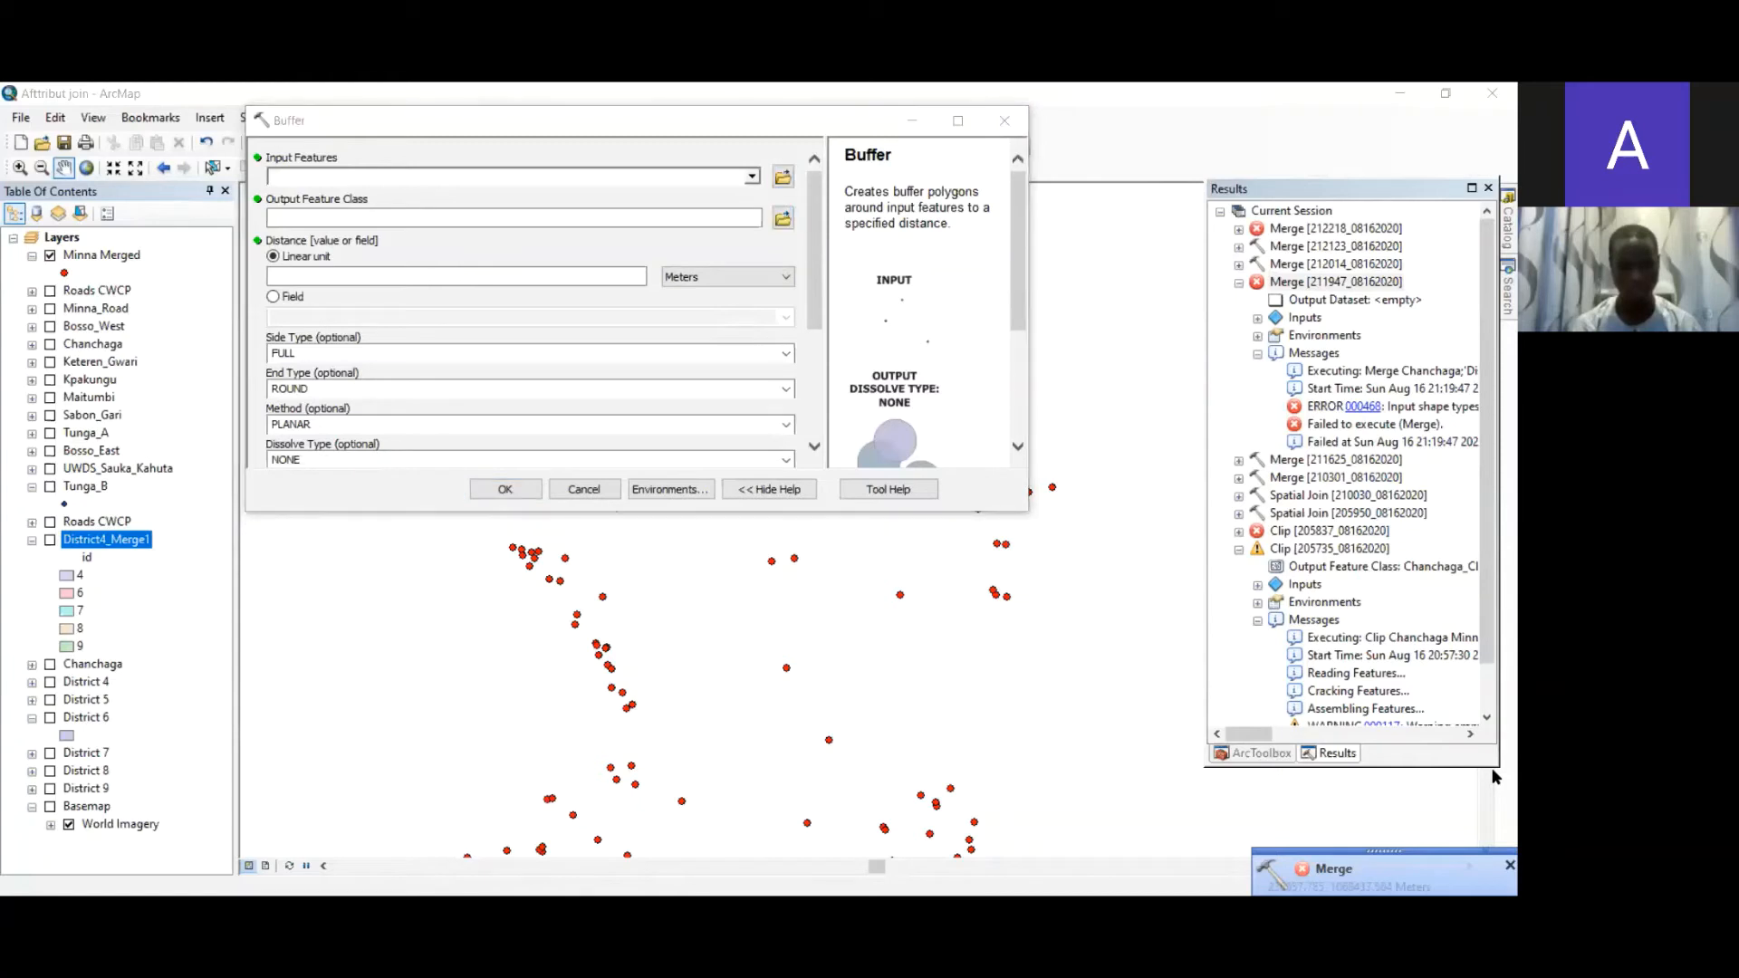
left_click(1009, 123)
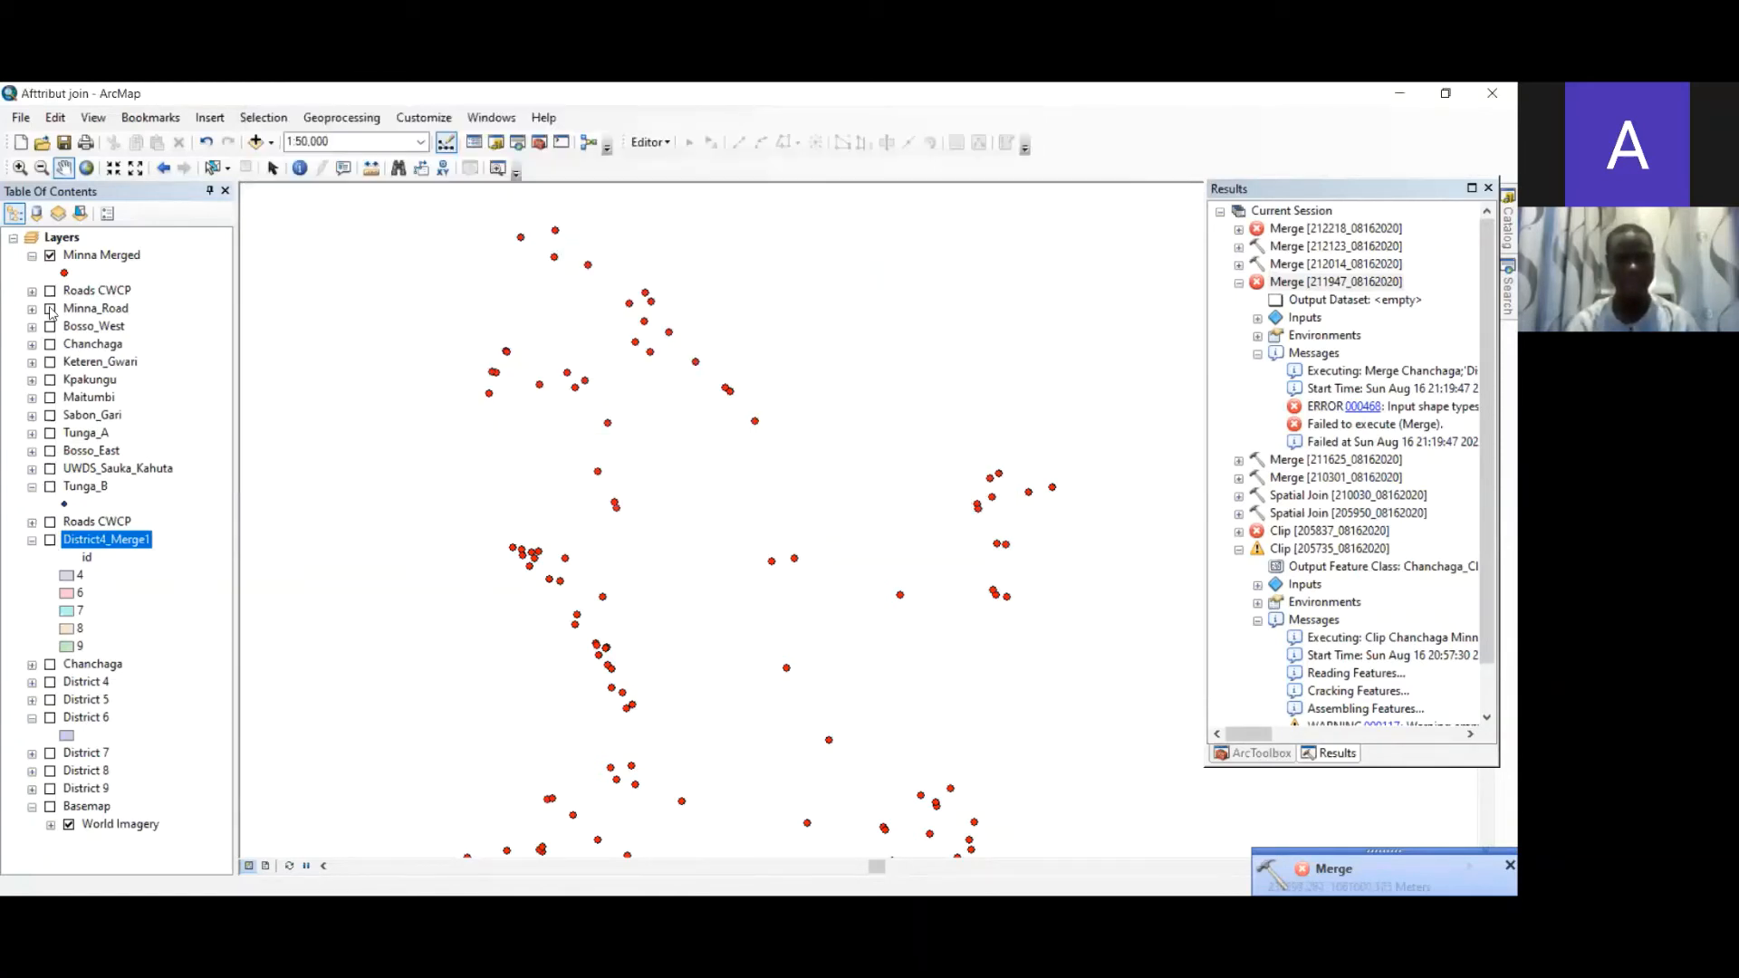
- Hide the Minna Merged layer and display the Bosso_West points instead
left_click(50, 255)
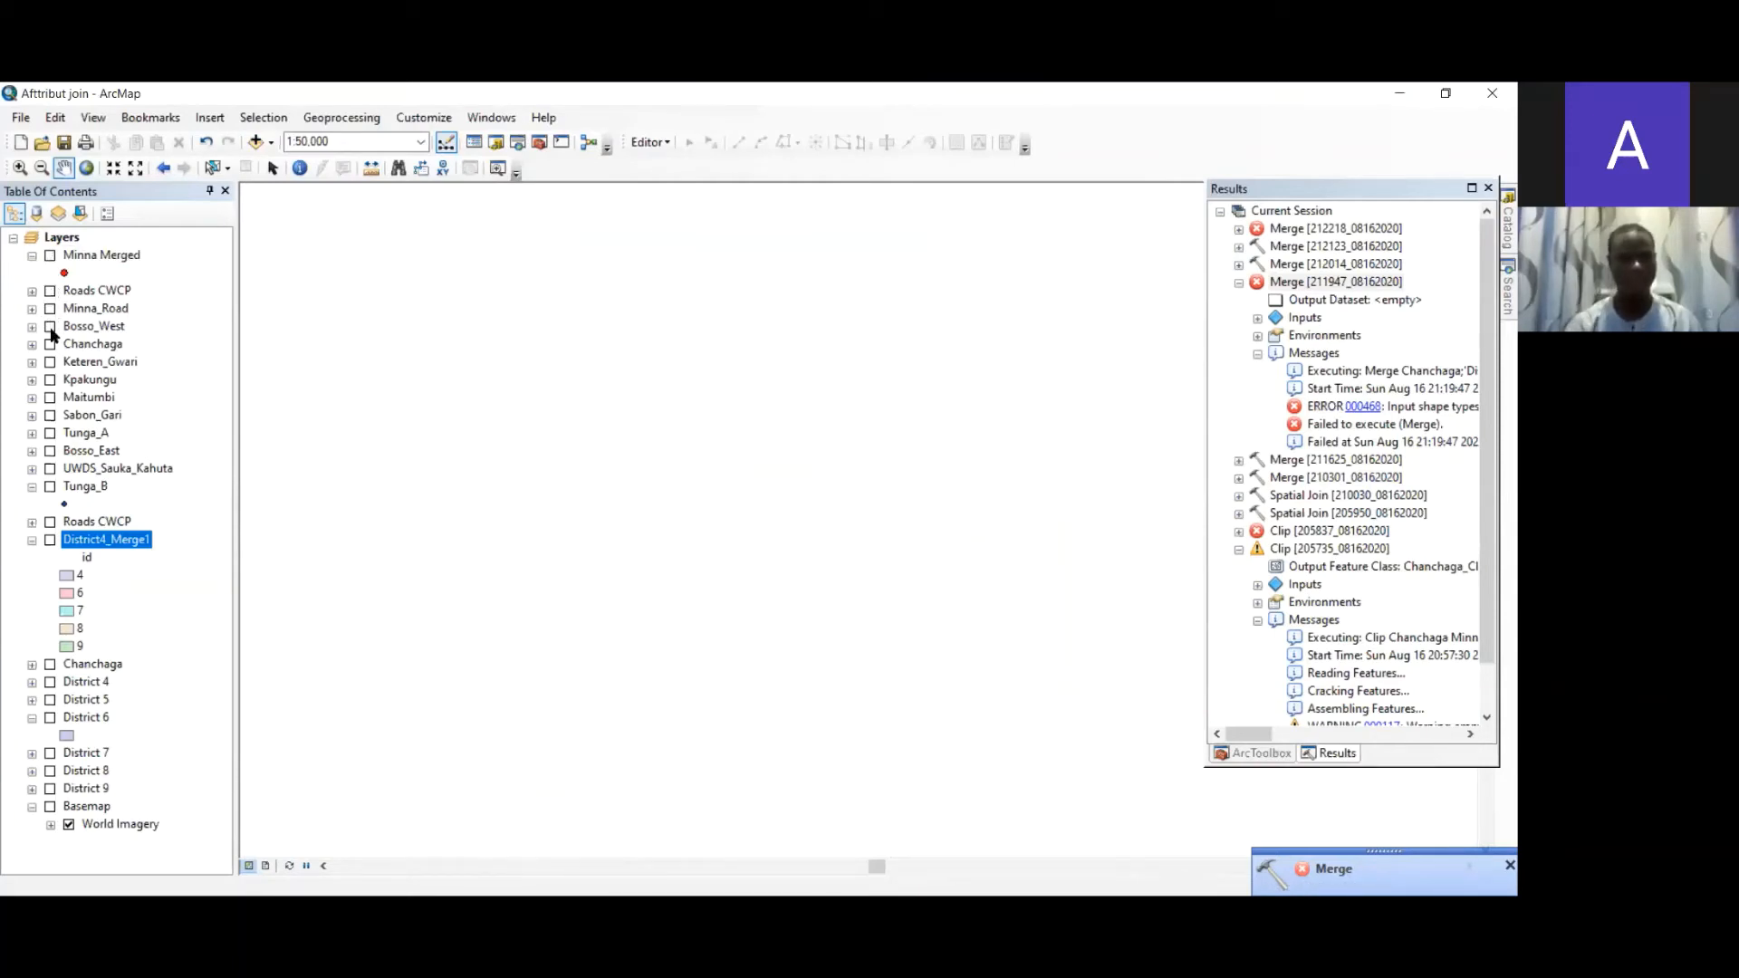
left_click(50, 326)
scroll(530, 396, "down", 1)
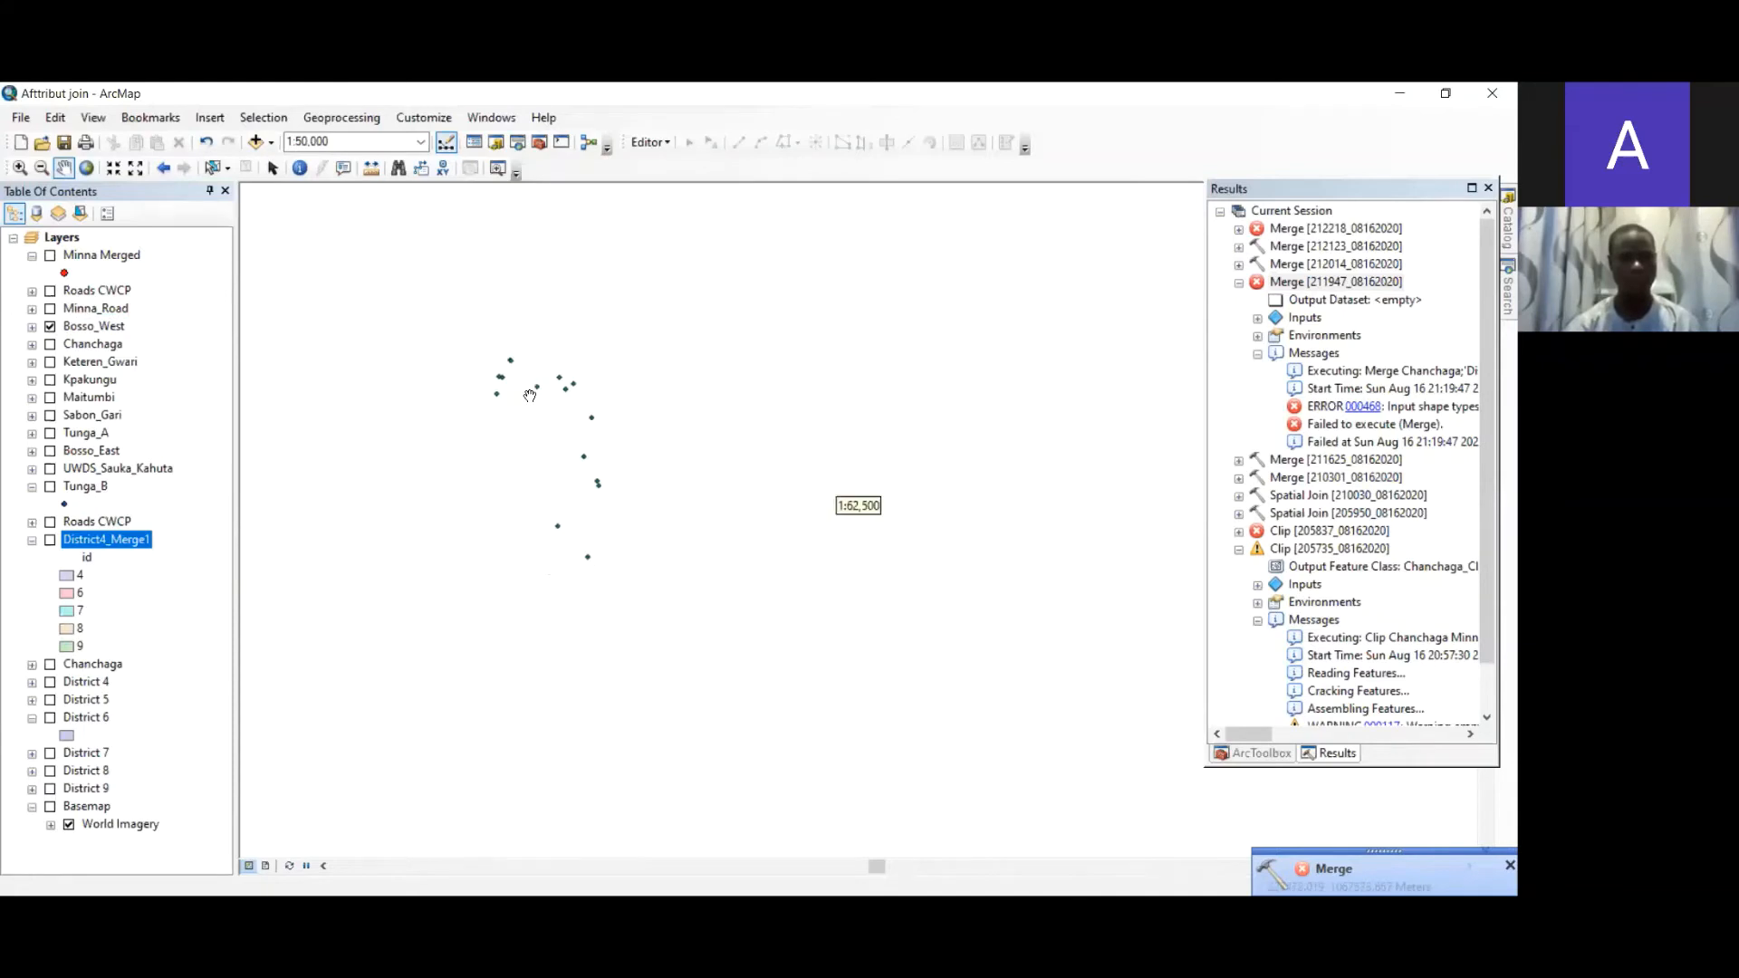
scroll(530, 396, "up", 7)
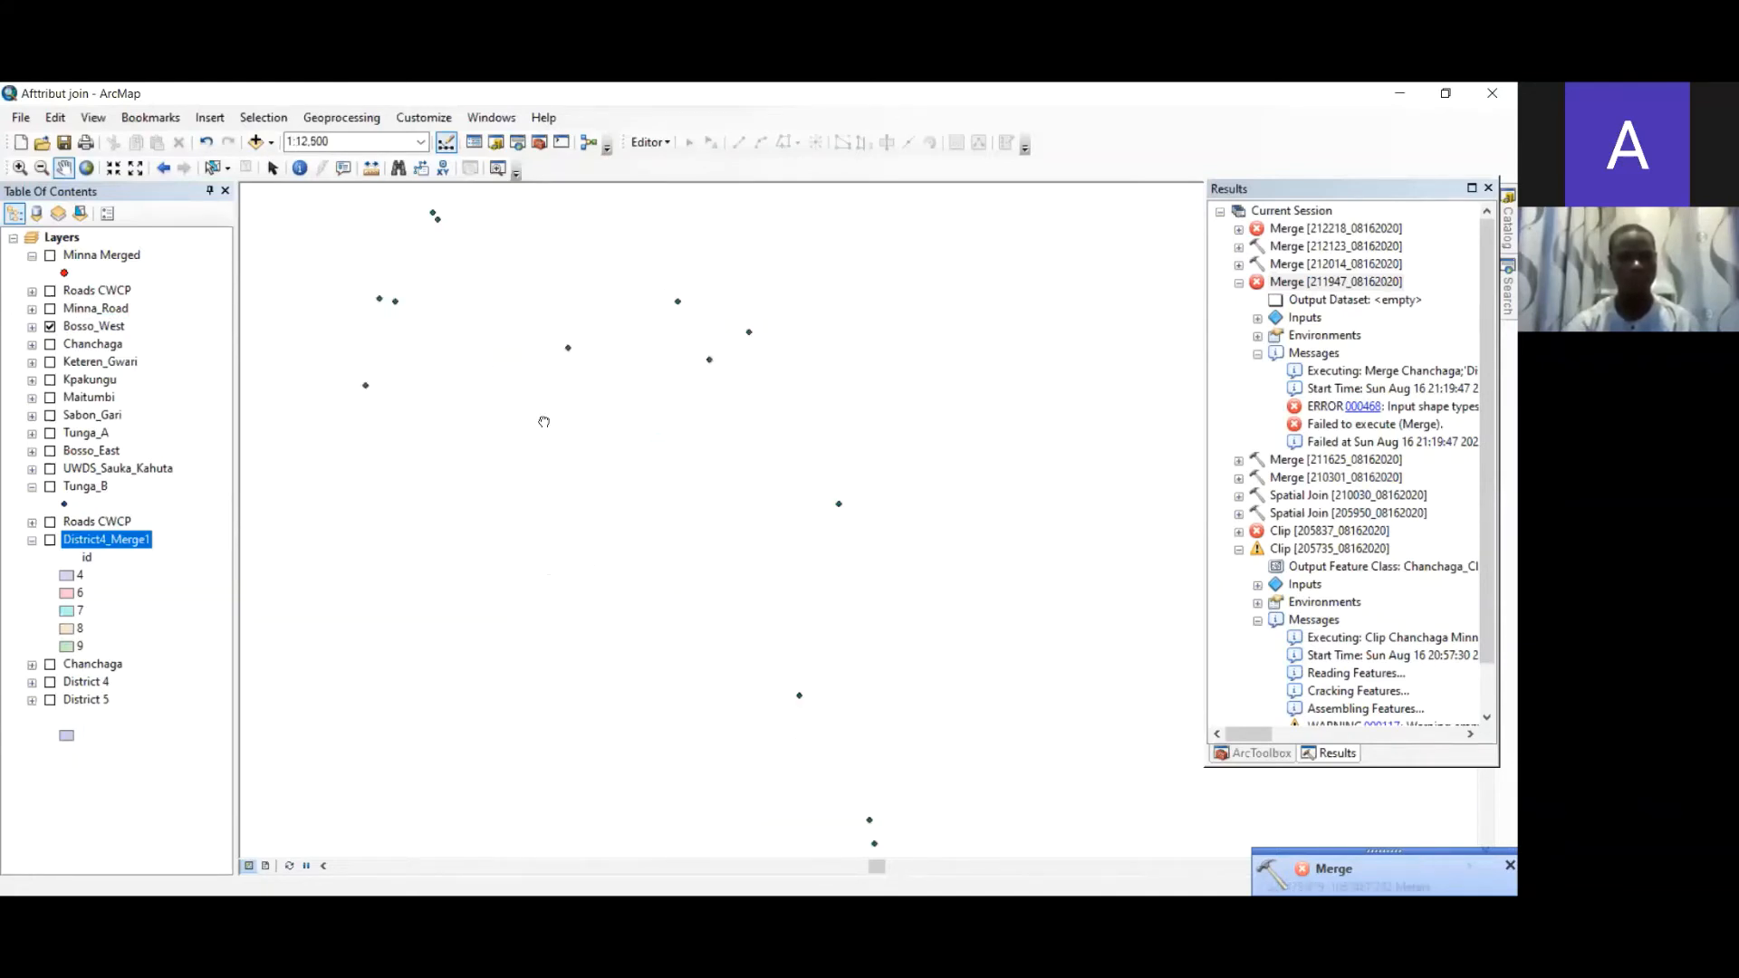
left_click_drag(543, 422, 556, 618)
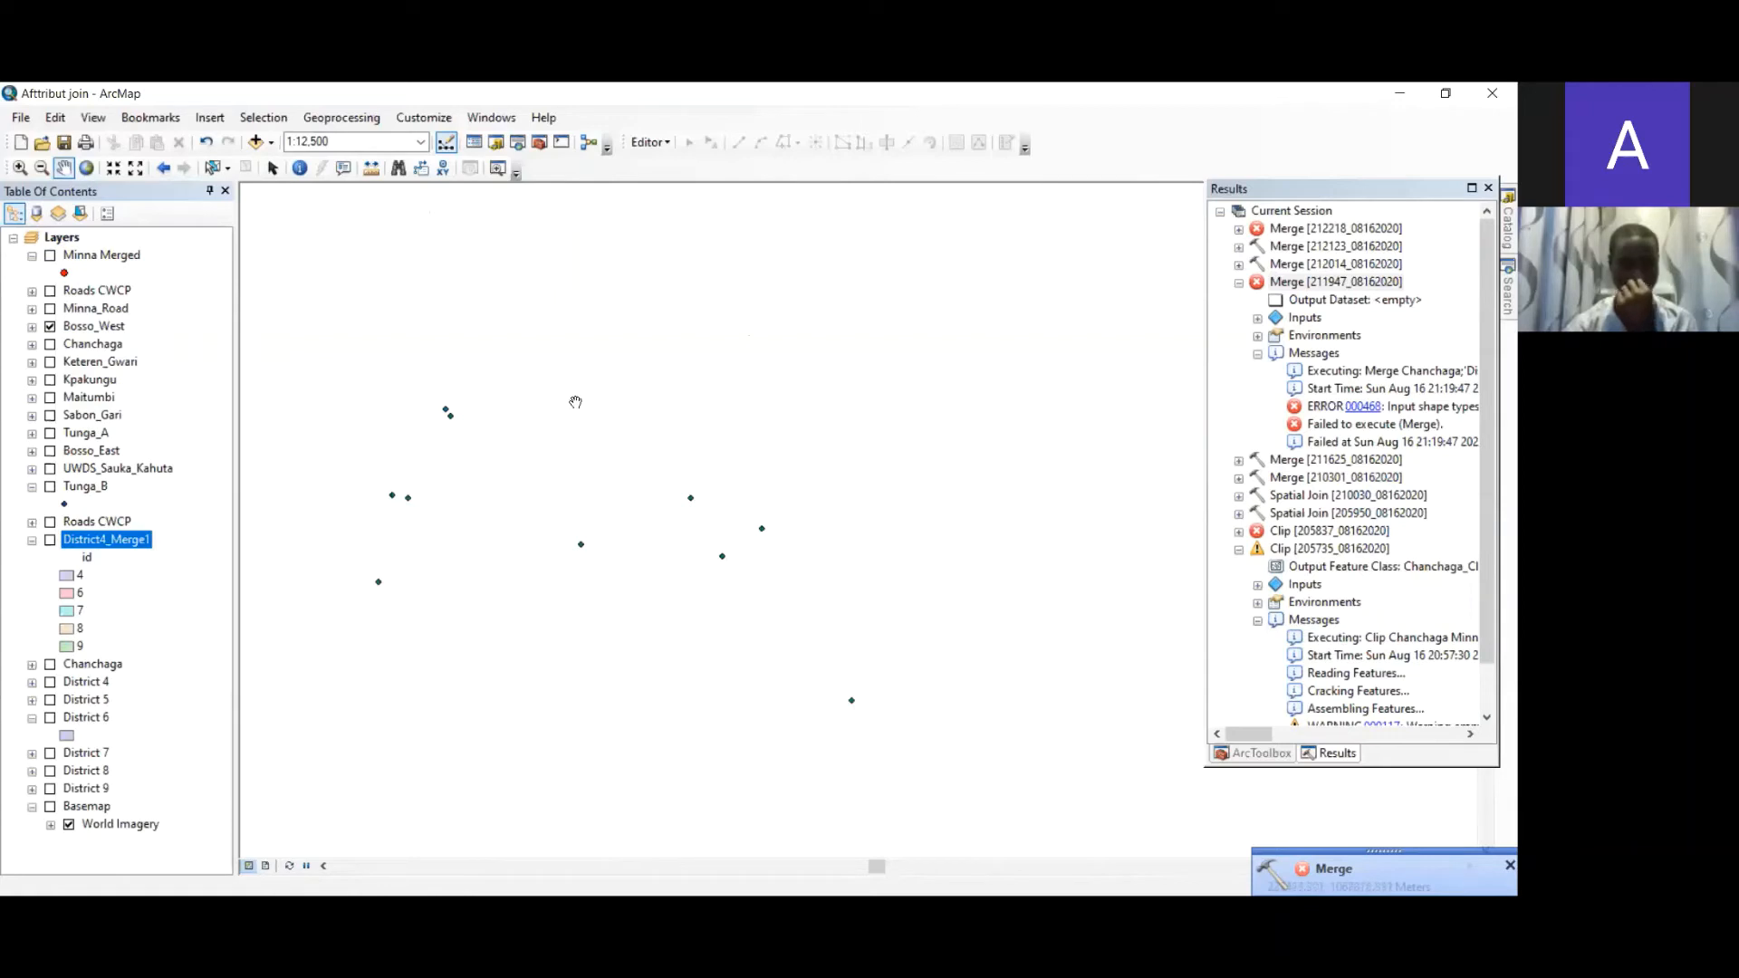
- Buffer the Bosso_West points by a linear distance of 50 meters, using the planar method and no dissolve
left_click(362, 121)
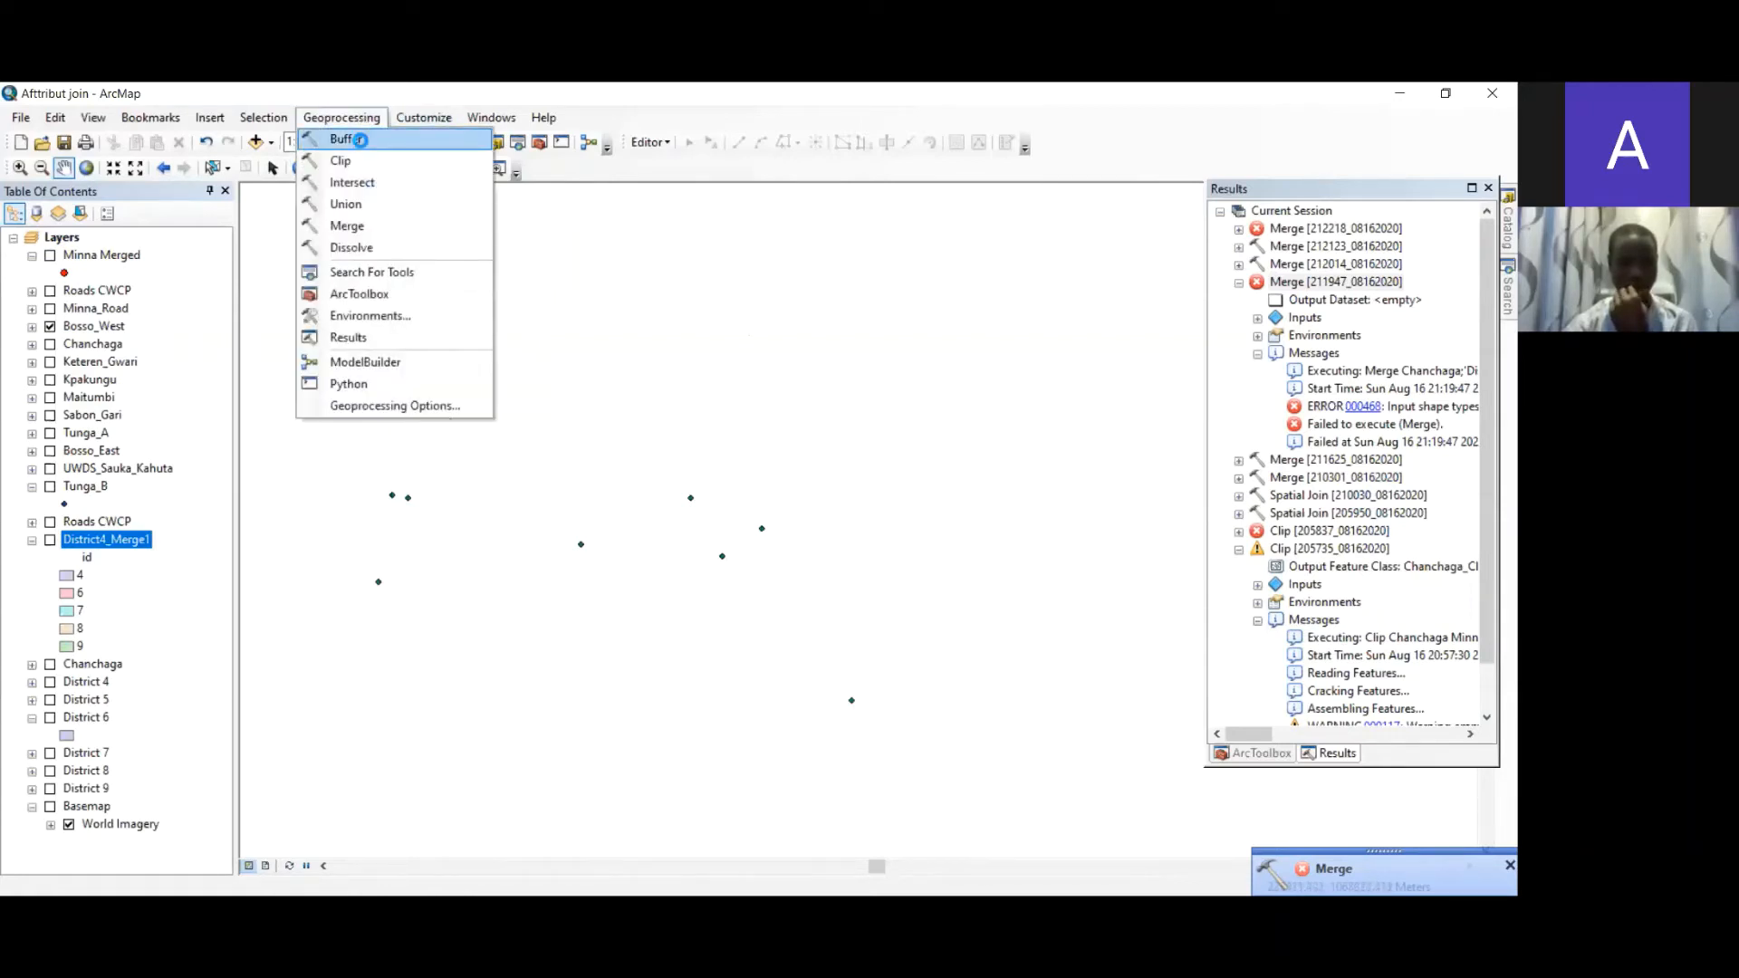
left_click(359, 140)
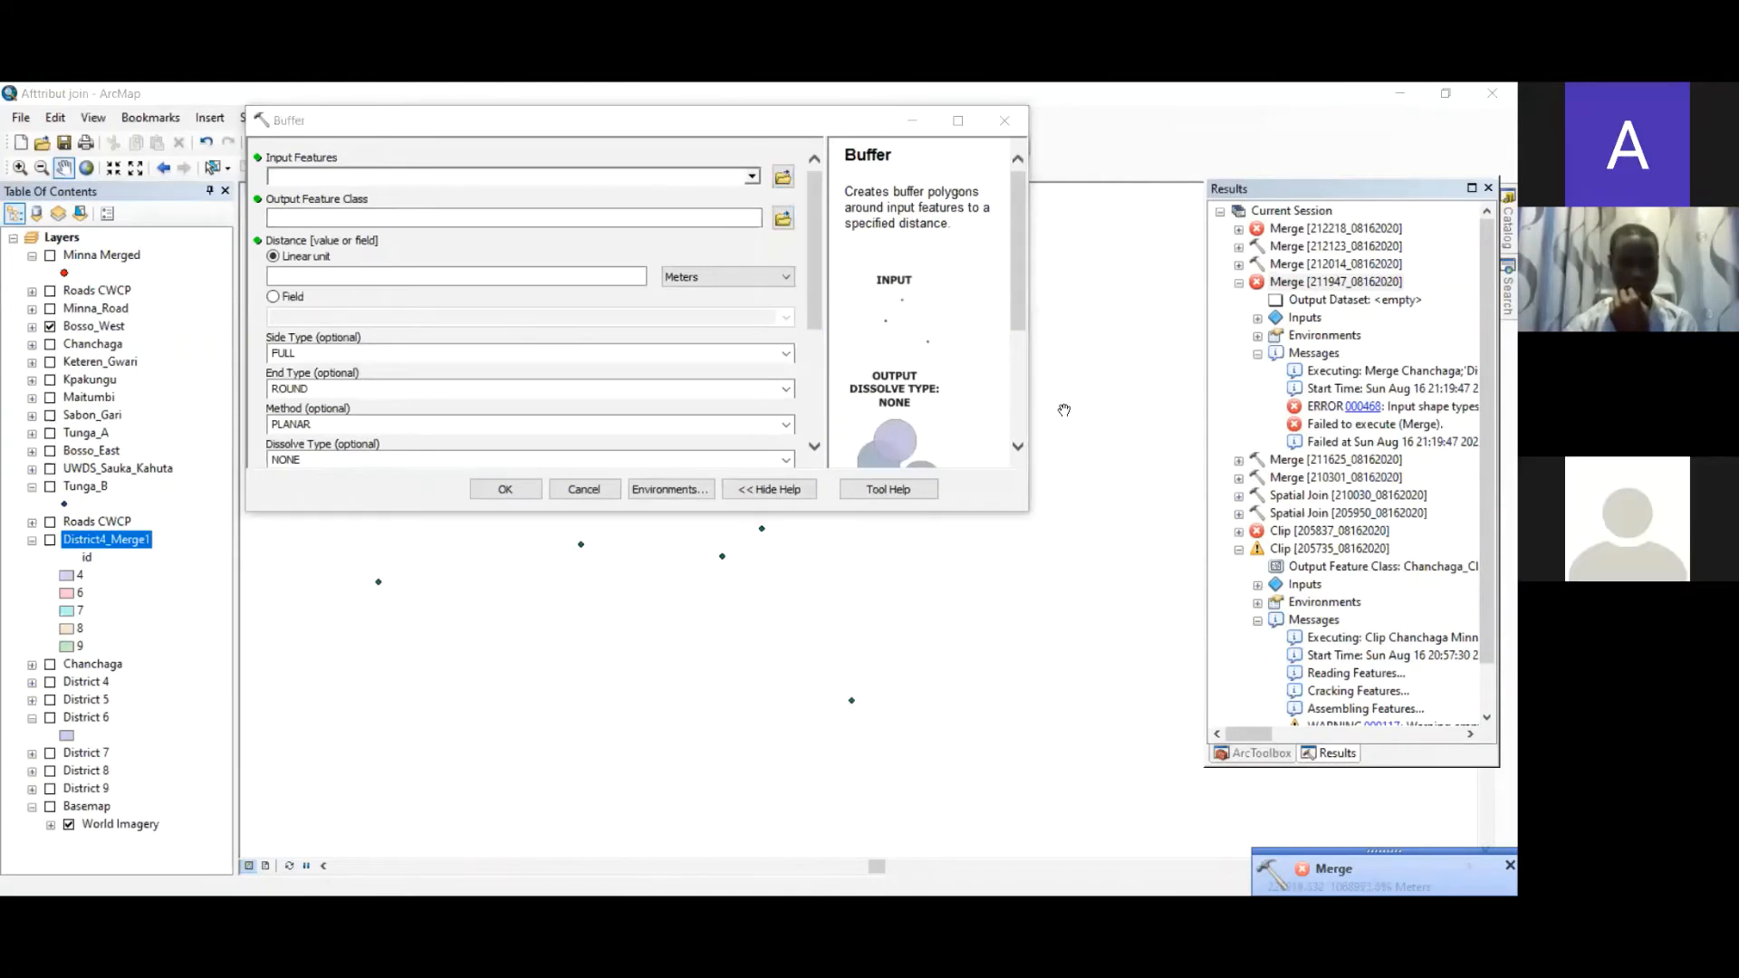
left_click(752, 178)
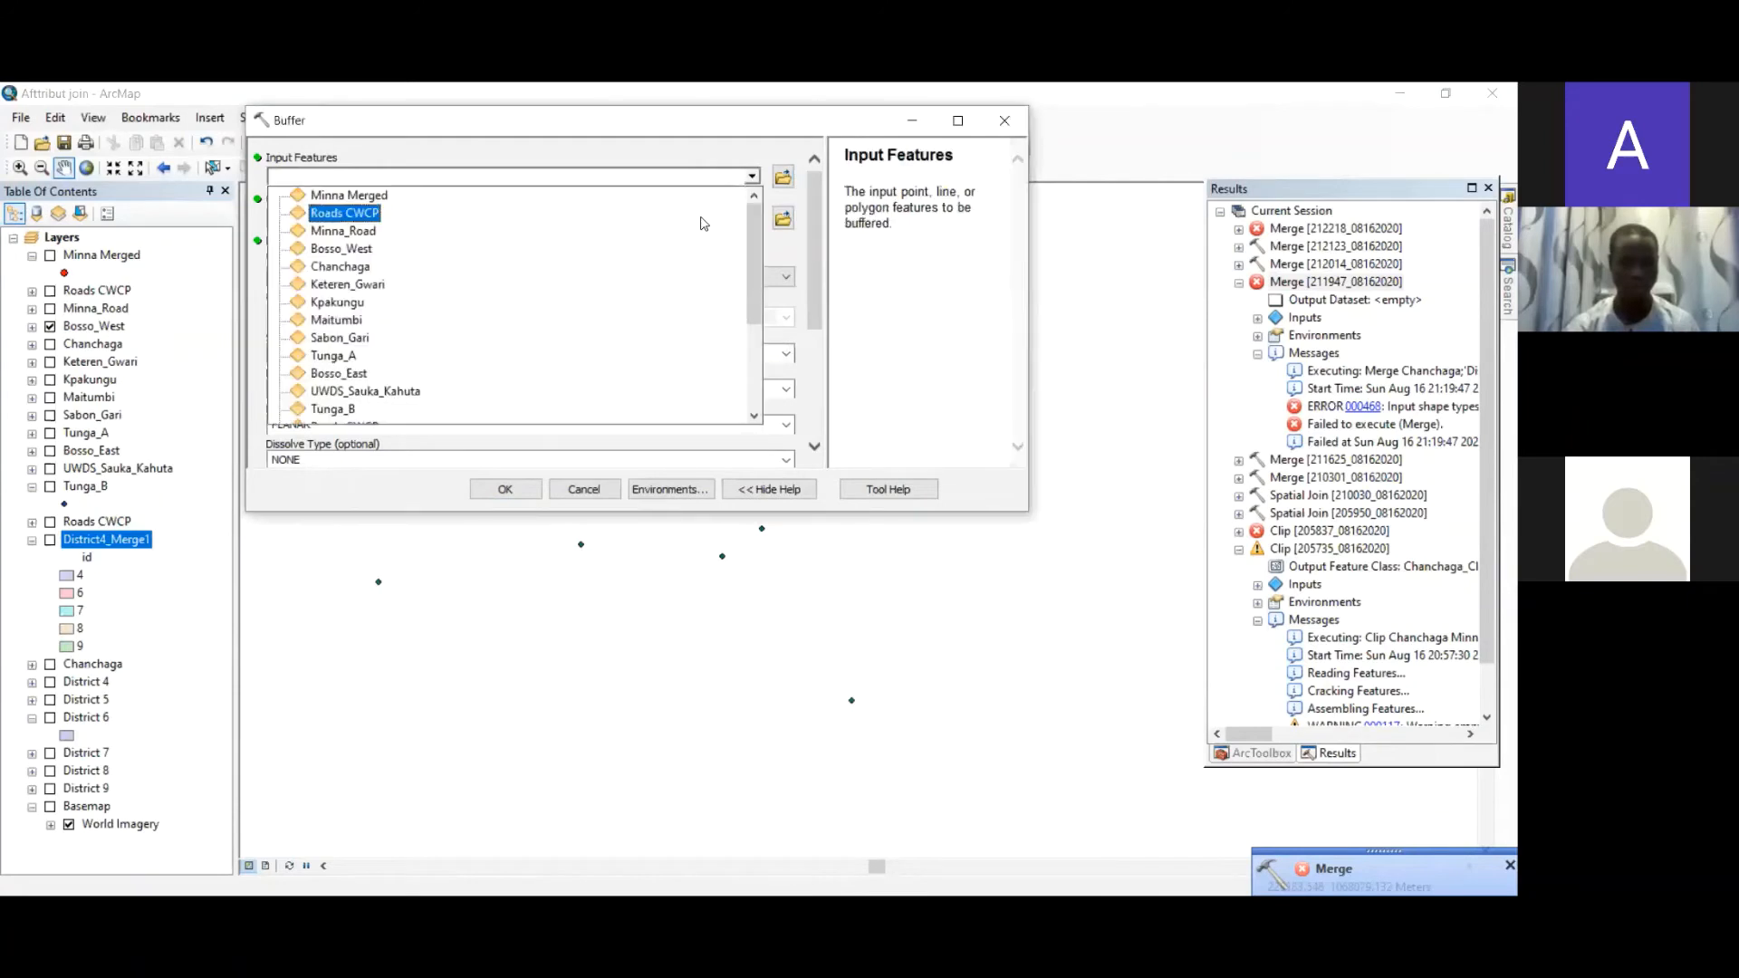
left_click(658, 250)
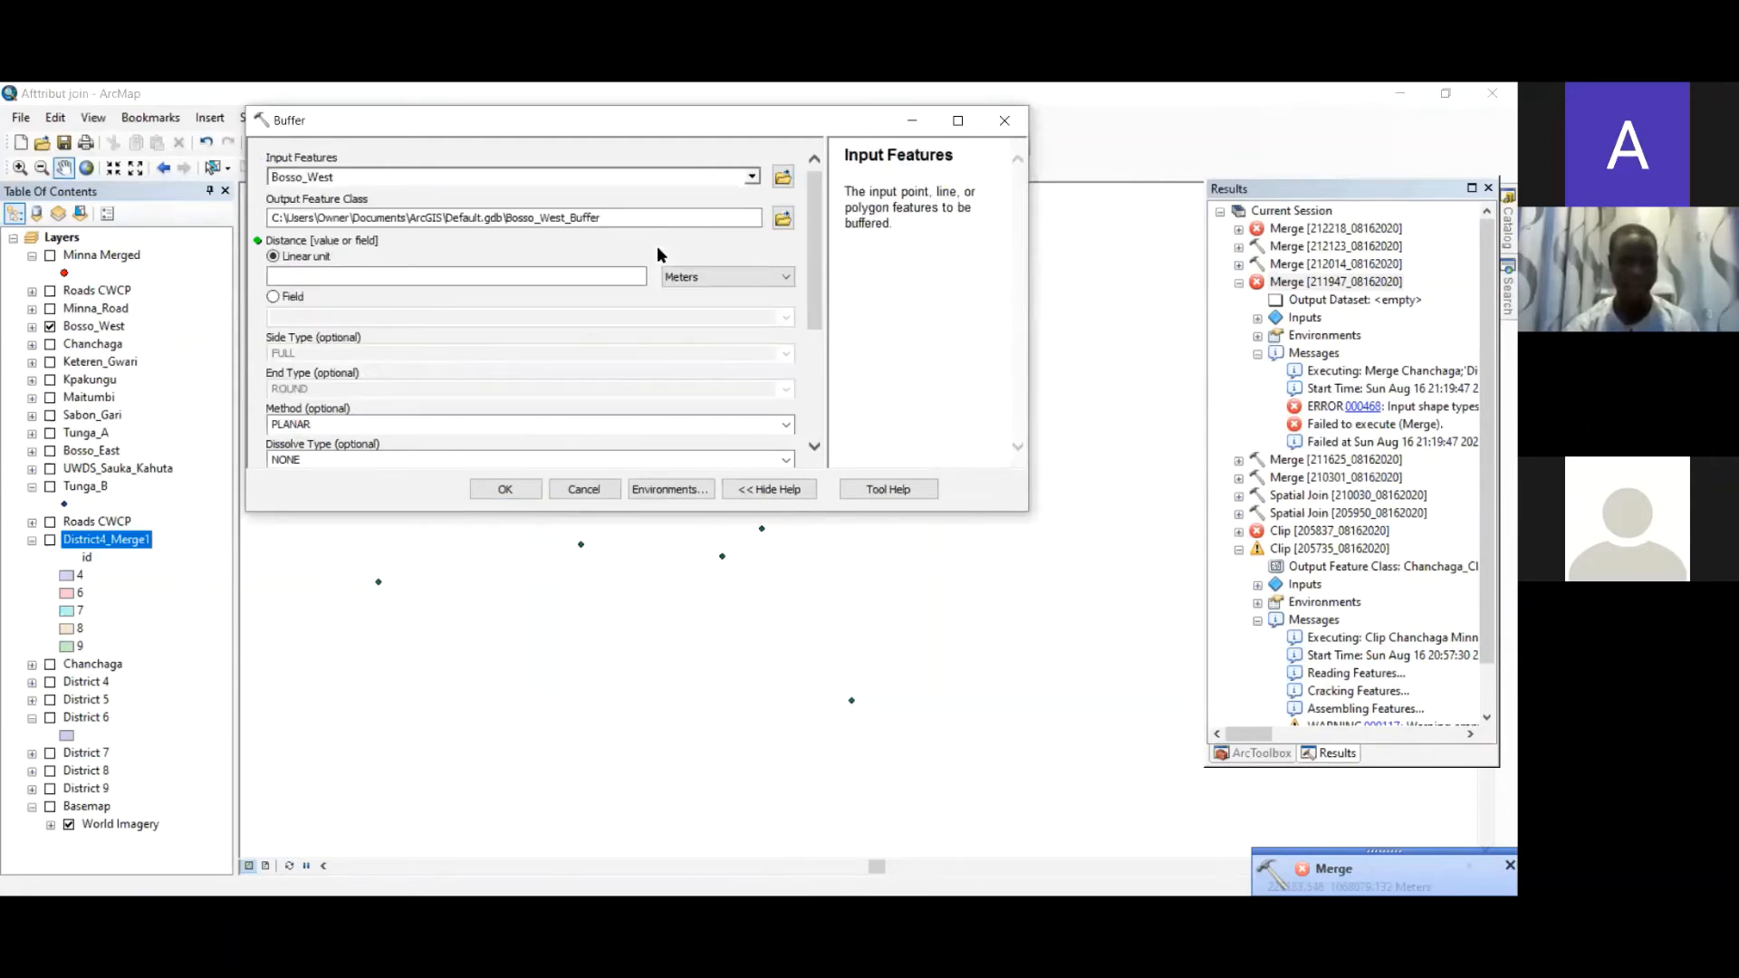
left_click(629, 274)
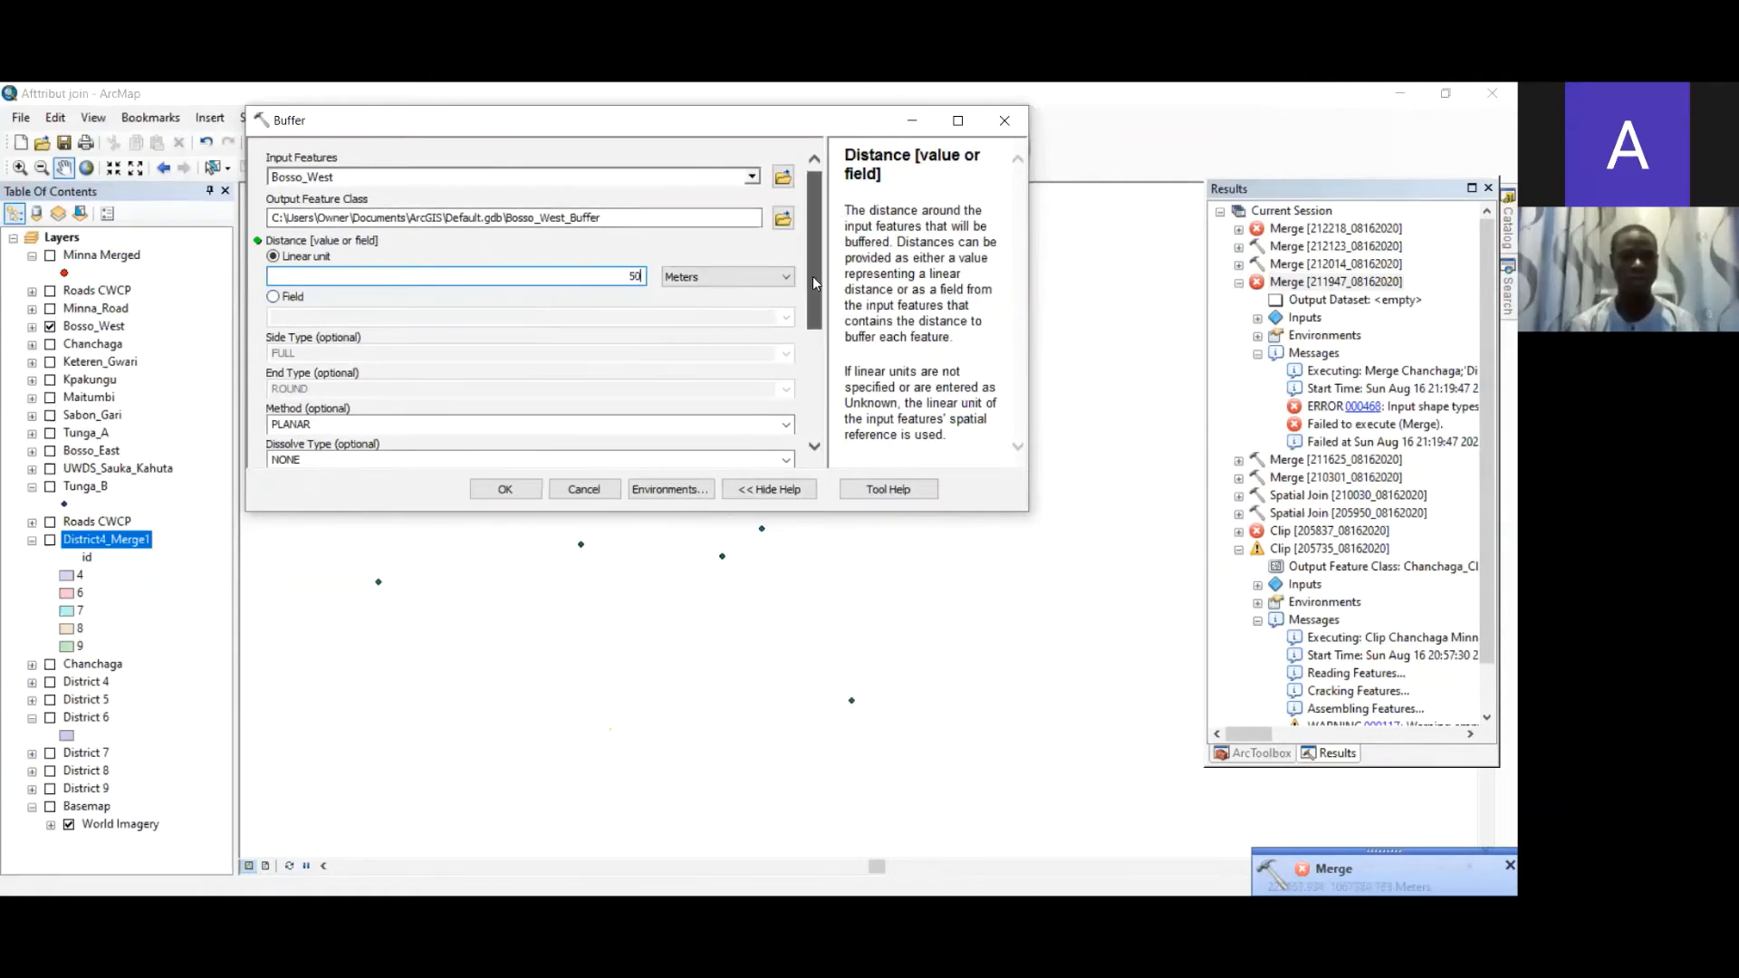
left_click_drag(812, 275, 796, 416)
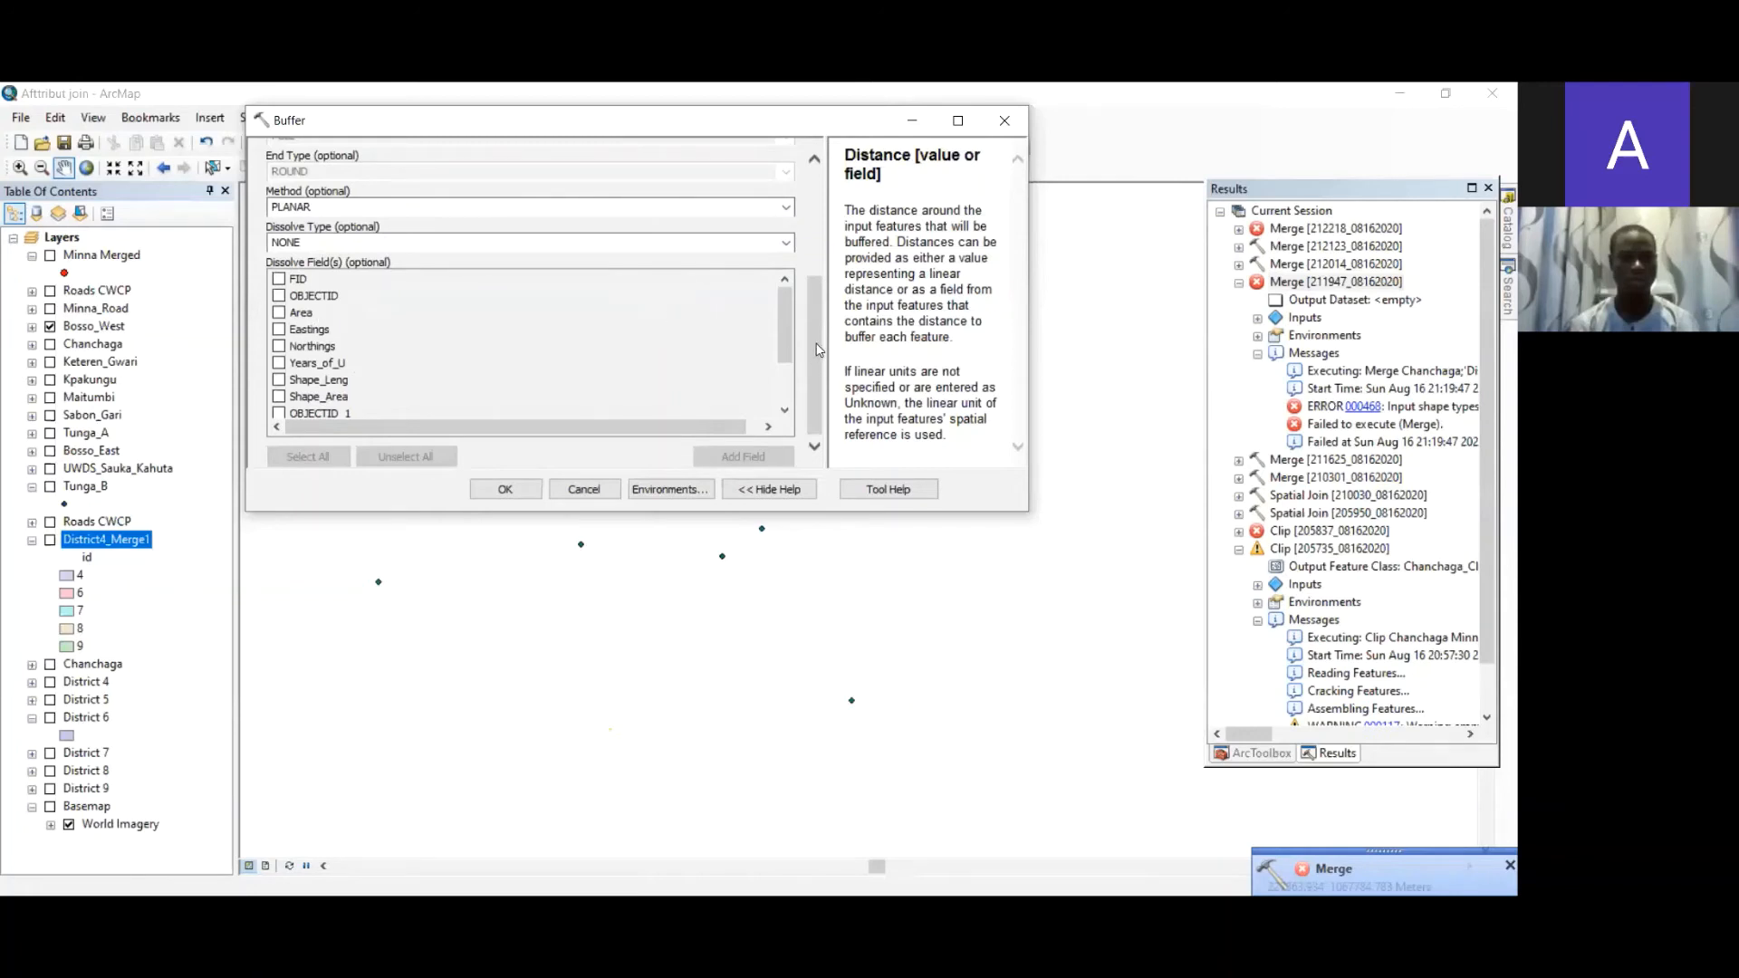
left_click_drag(818, 349, 835, 139)
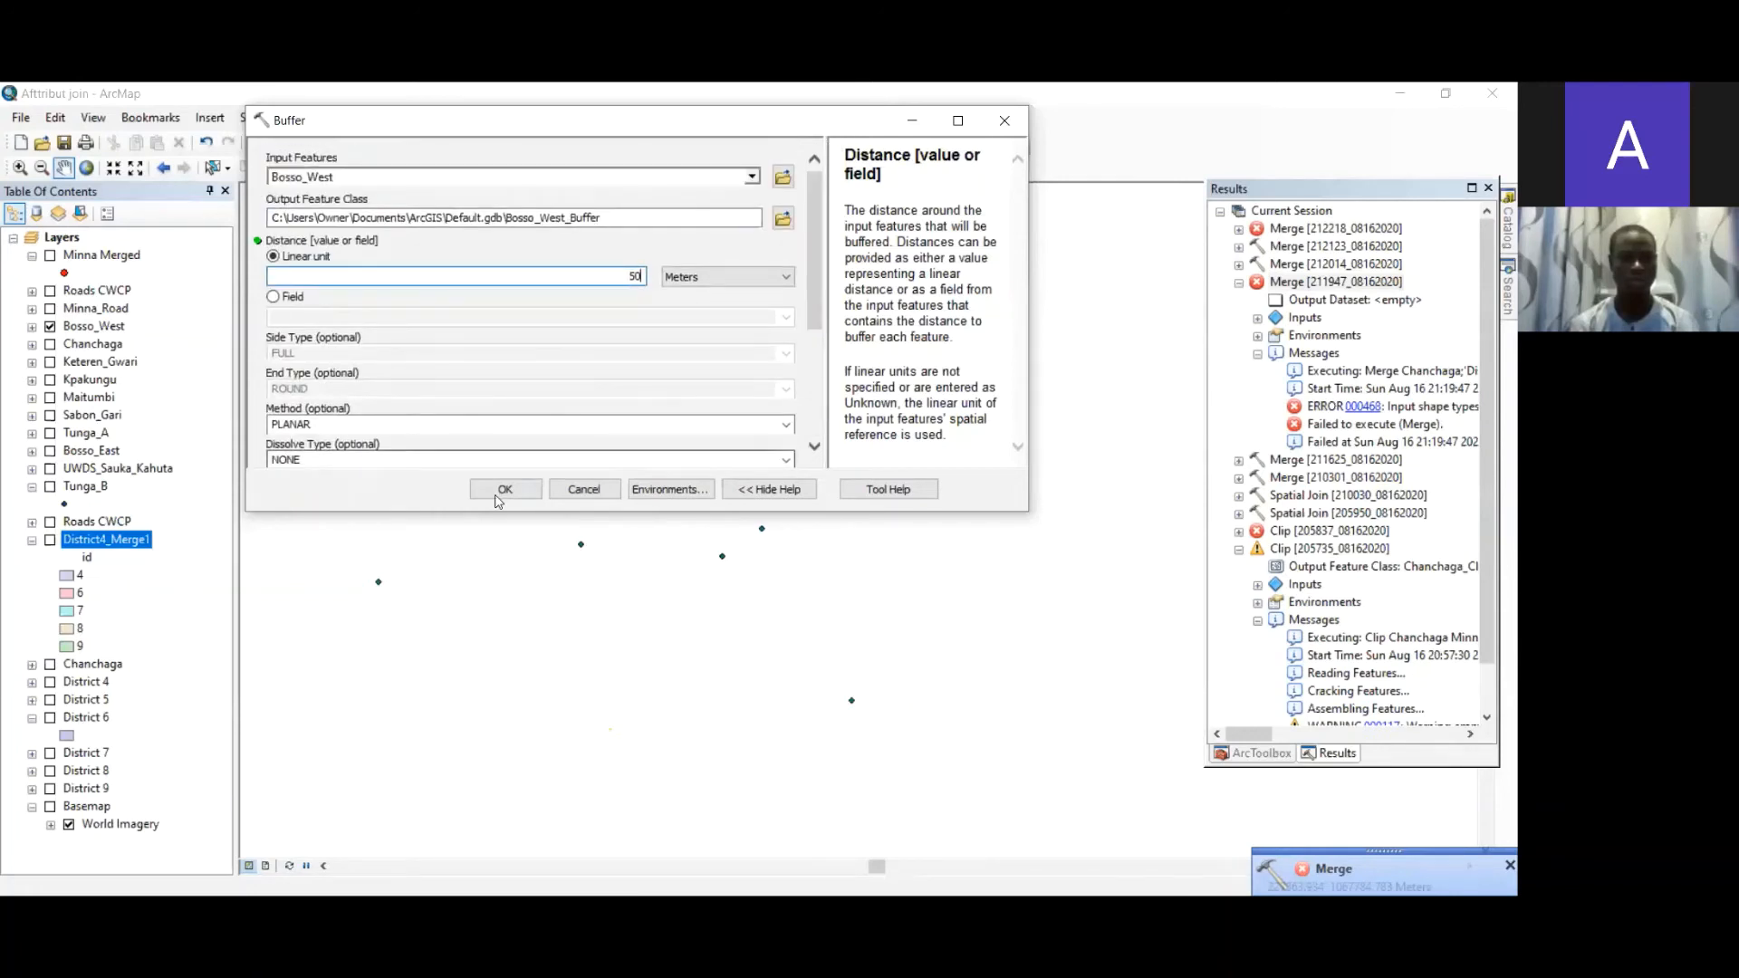
left_click(505, 489)
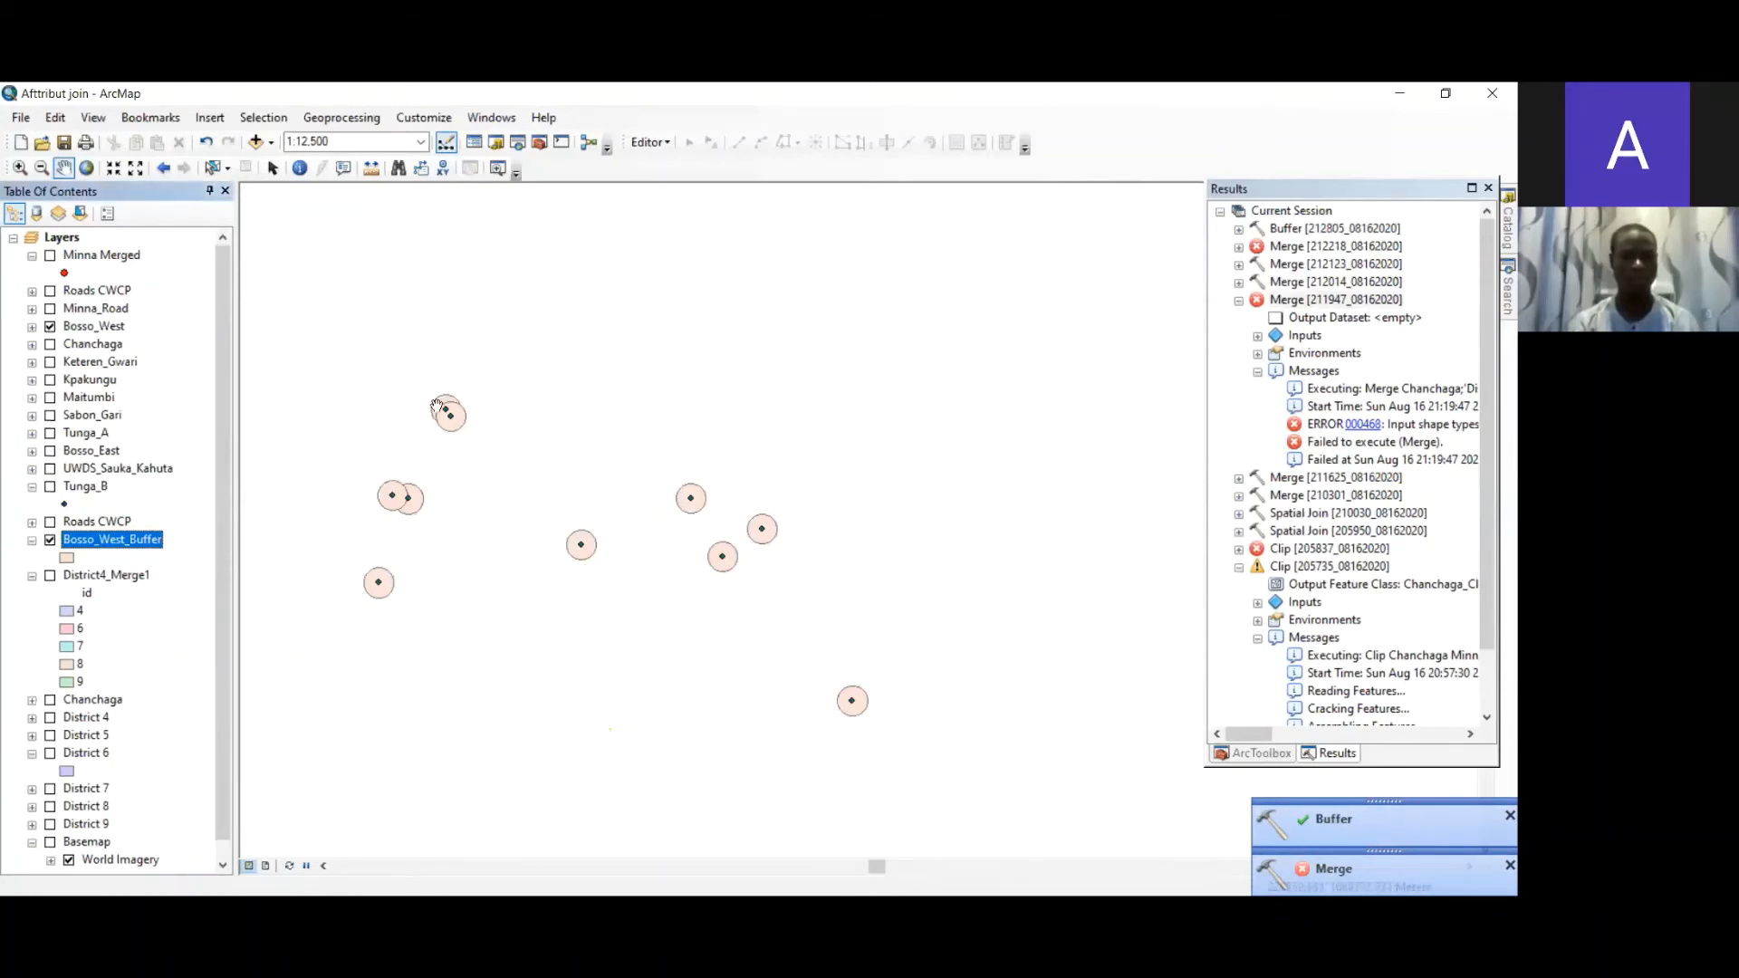
- Examine the Bosso_West_Buffer attribute table through to its buffer distance and shape area fields, and close it
right_click(131, 548)
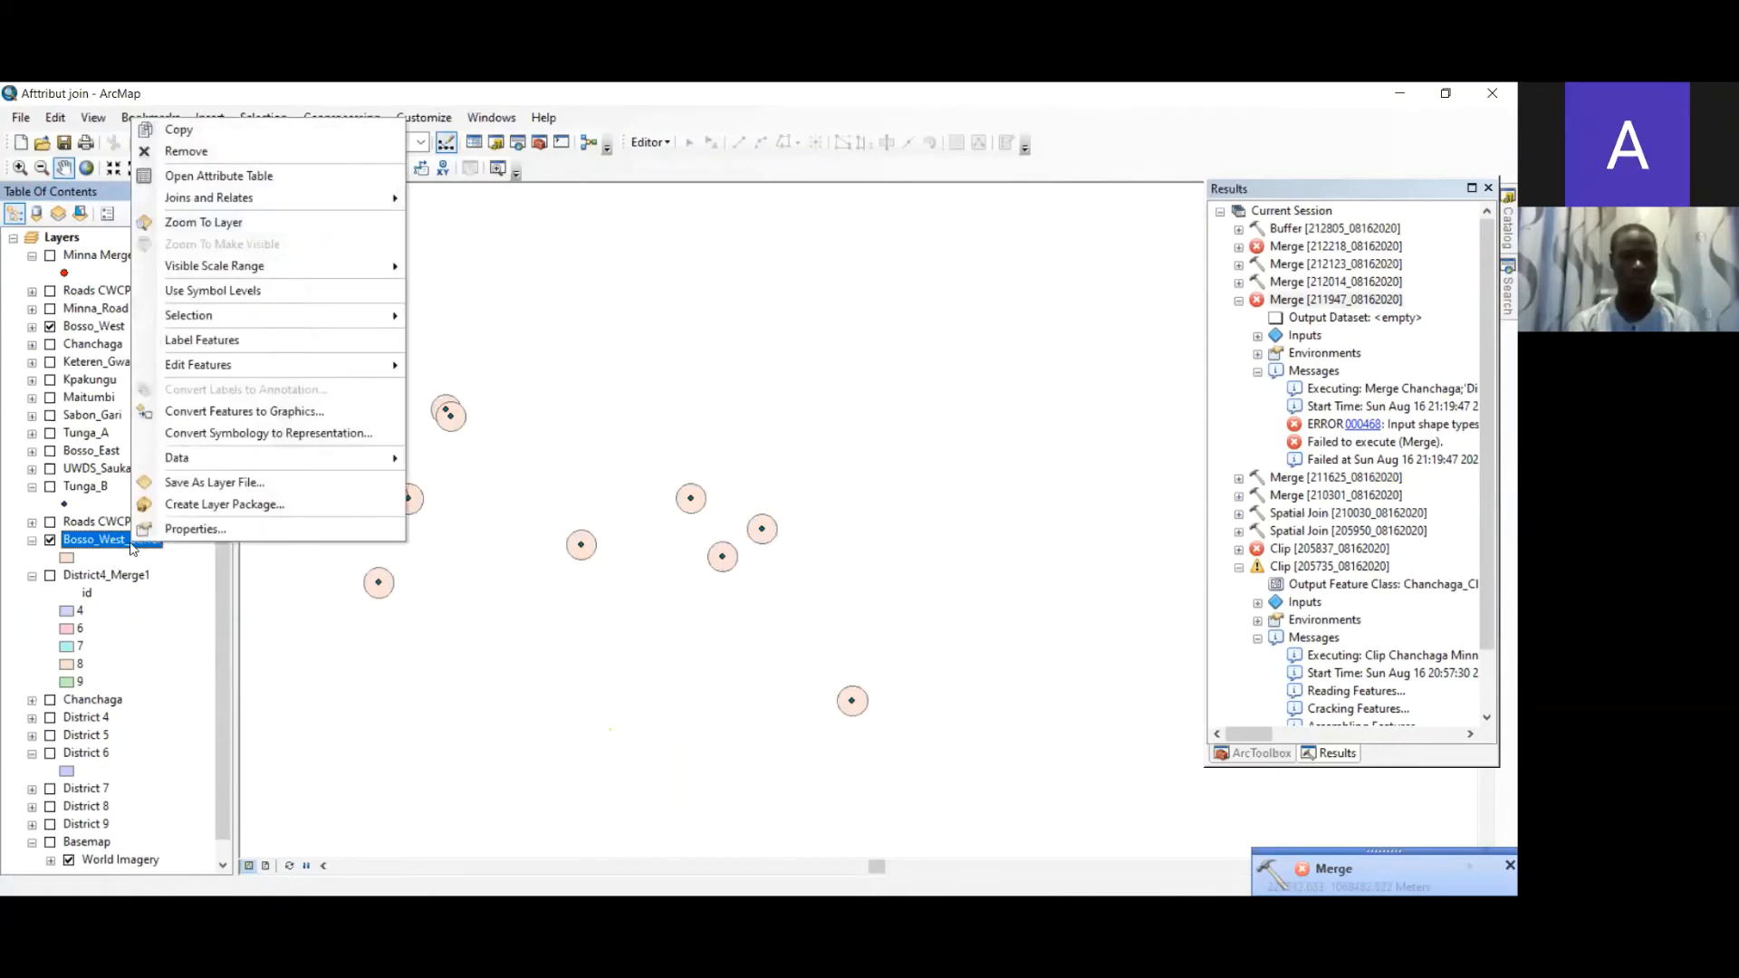
left_click(234, 178)
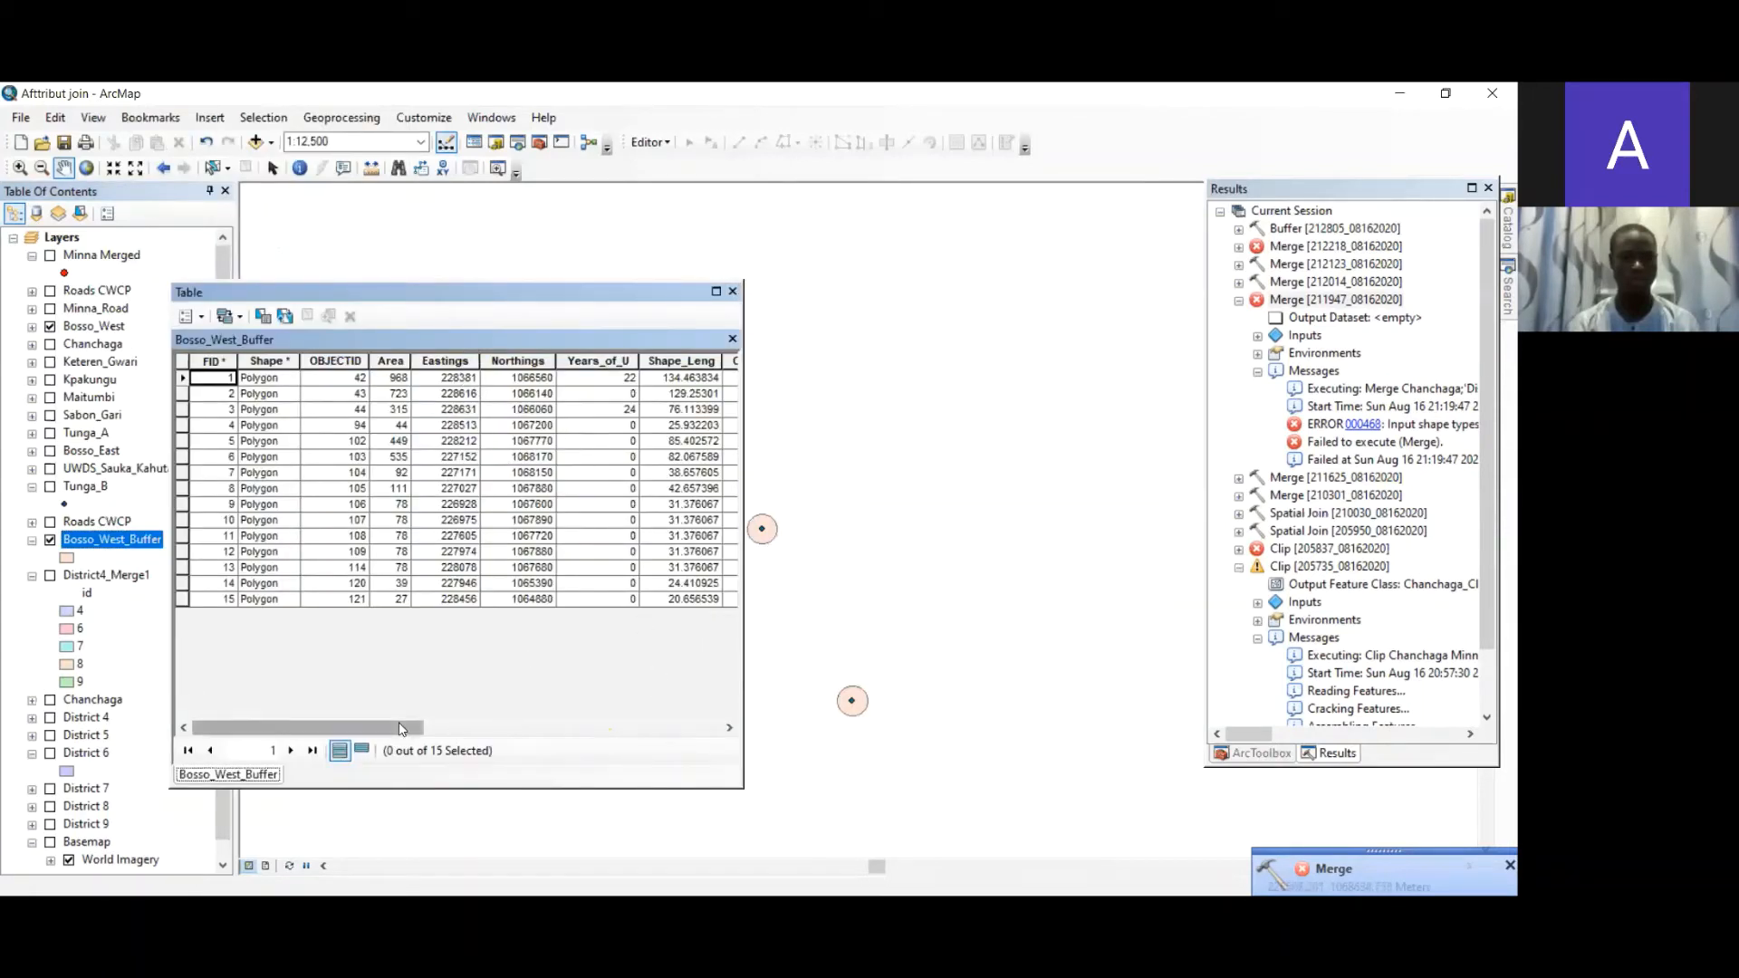
left_click_drag(397, 721, 724, 697)
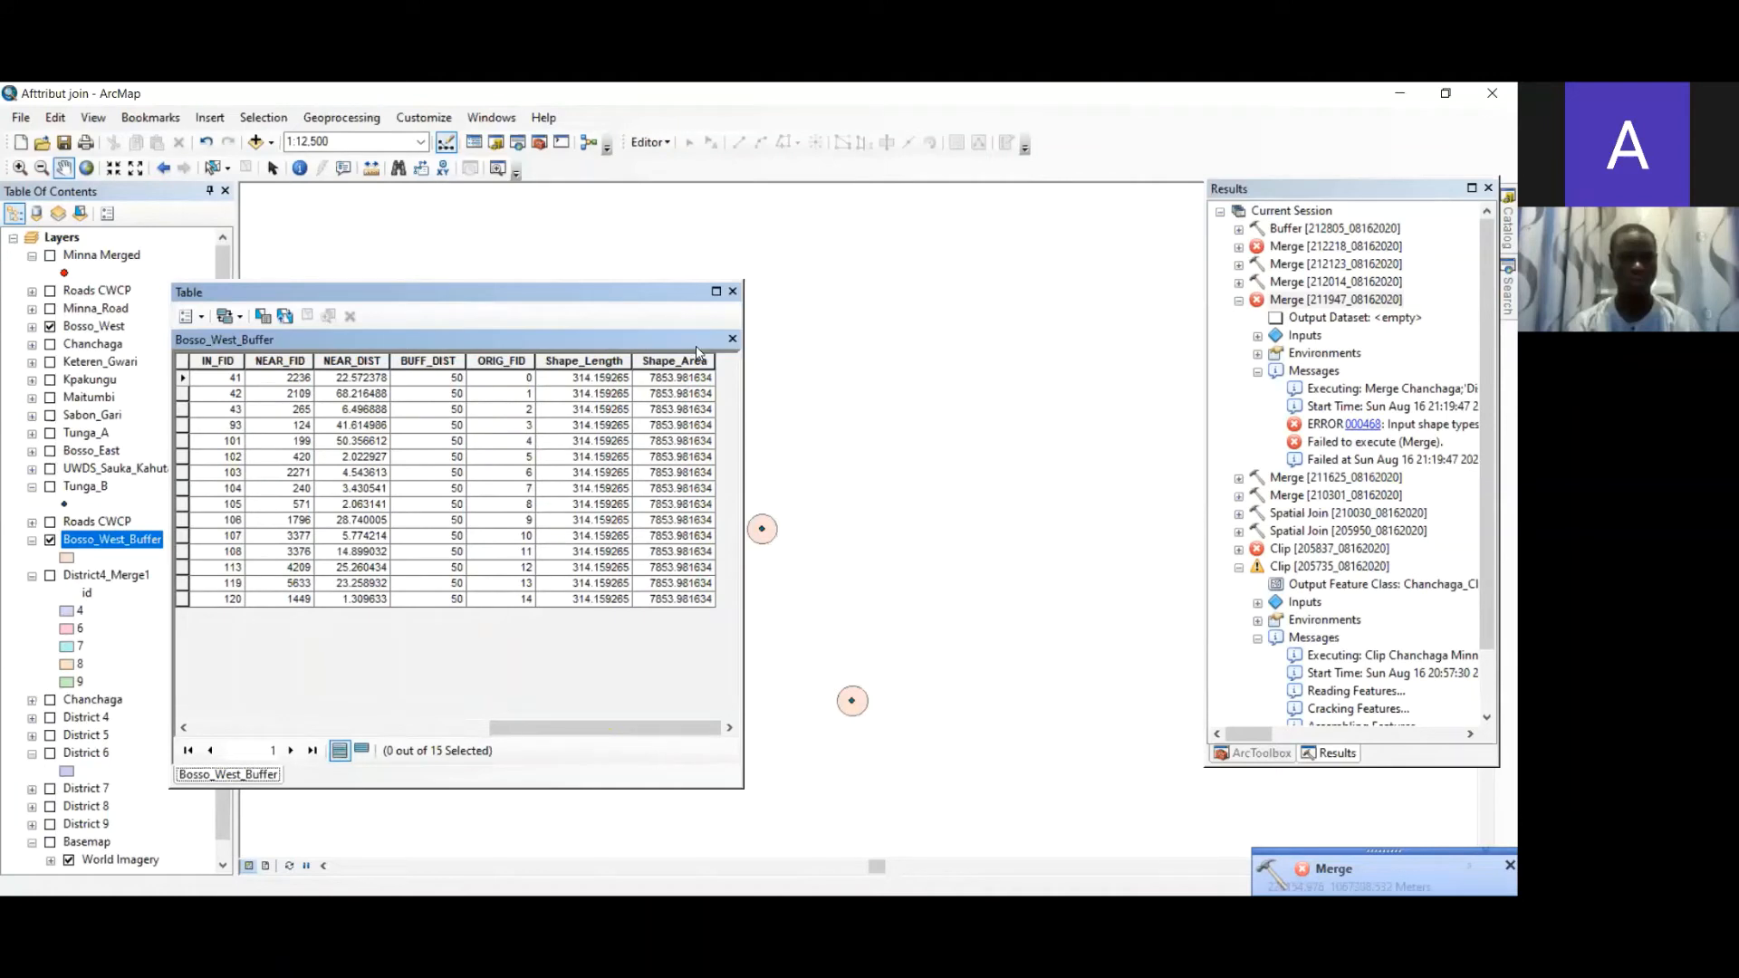
left_click(733, 292)
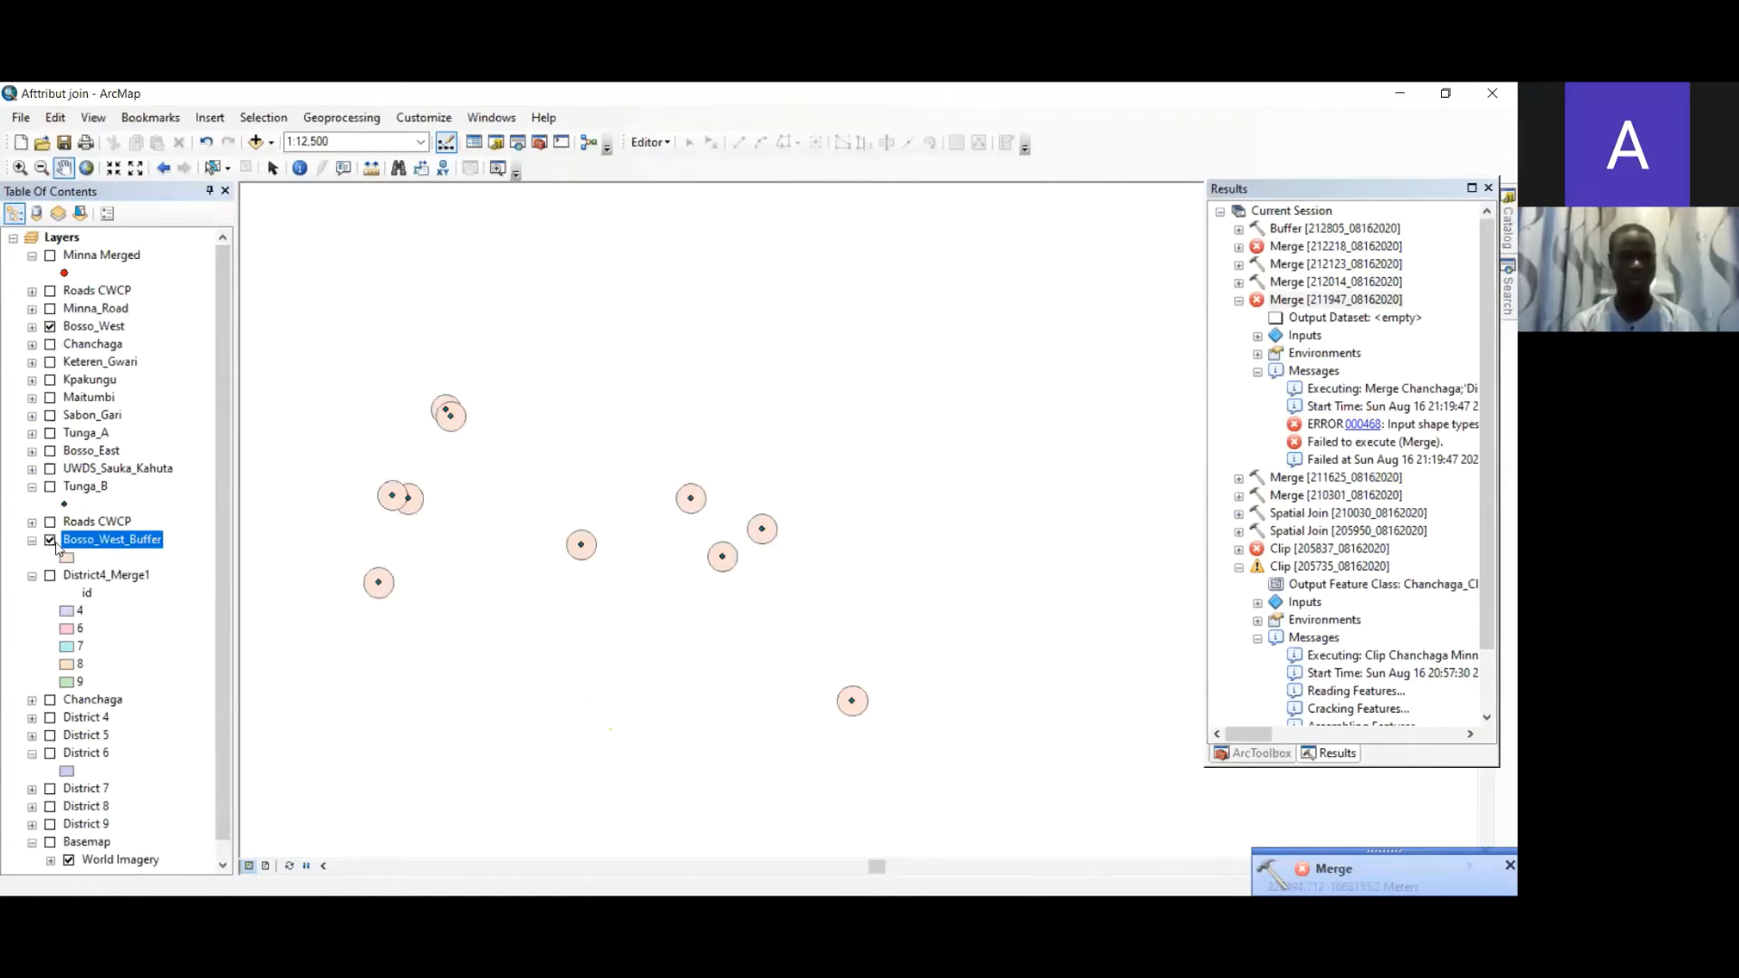
- Hide the Bosso_West points and display the Roads CWCP lines with the Bosso_West_Buffer polygons, keeping Minna_Road hidden
left_click(50, 327)
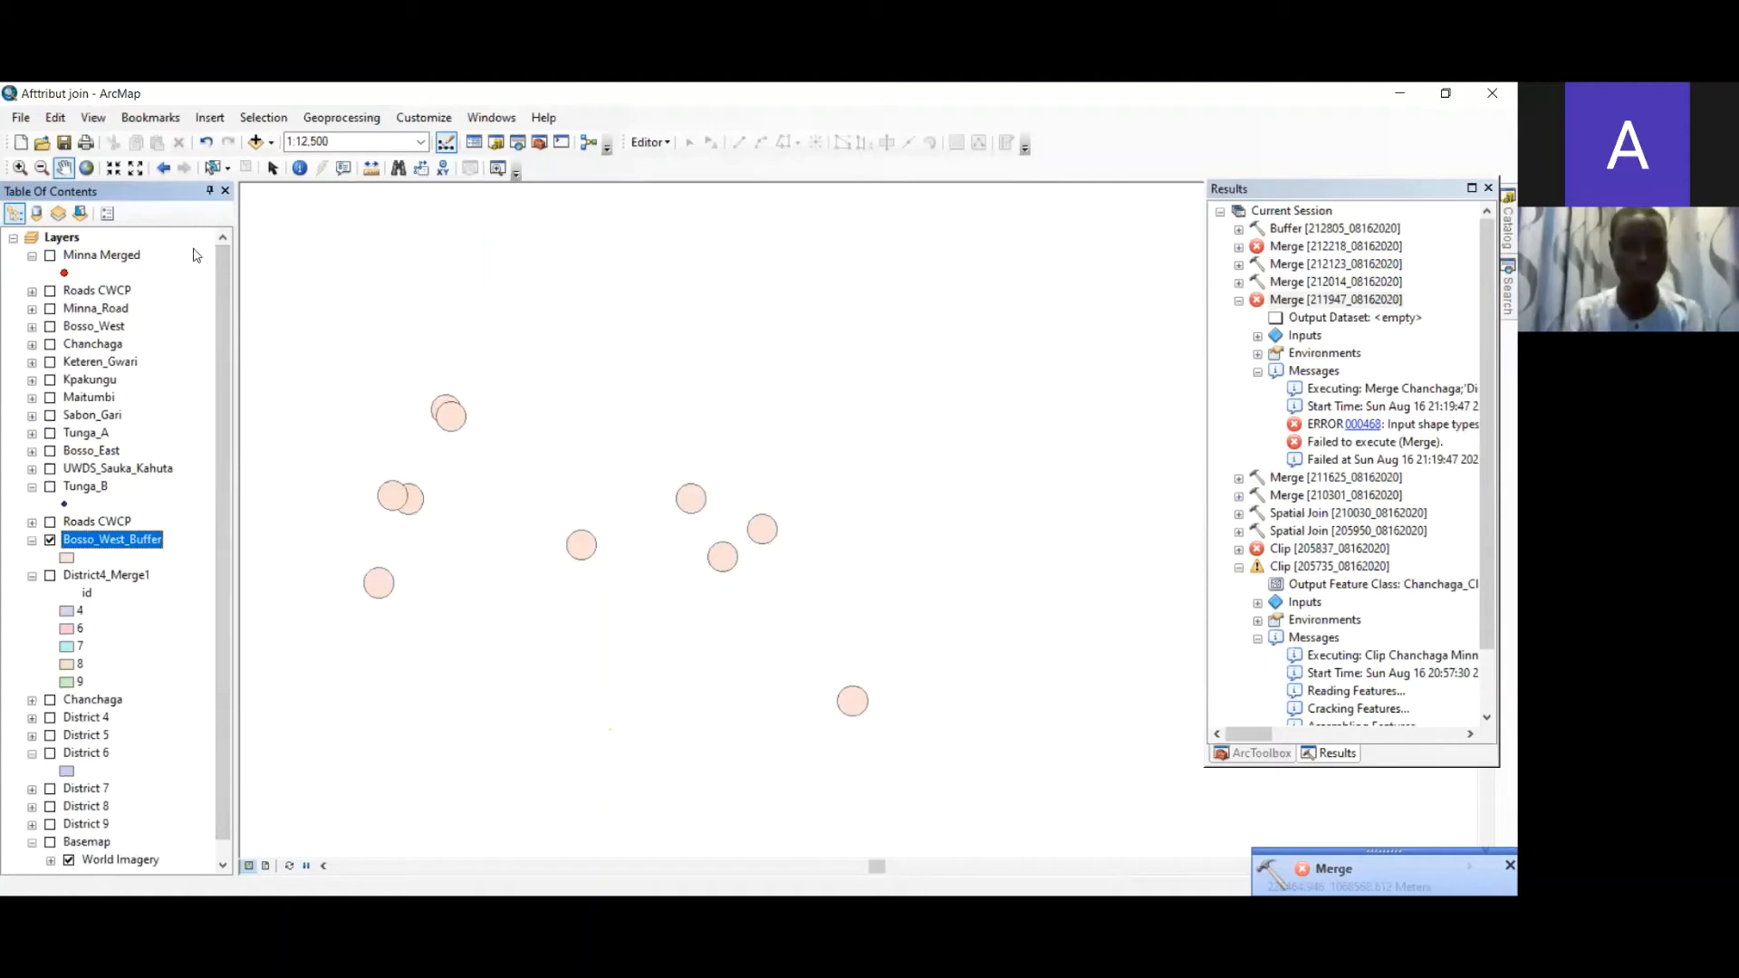
left_click(32, 308)
left_click(51, 310)
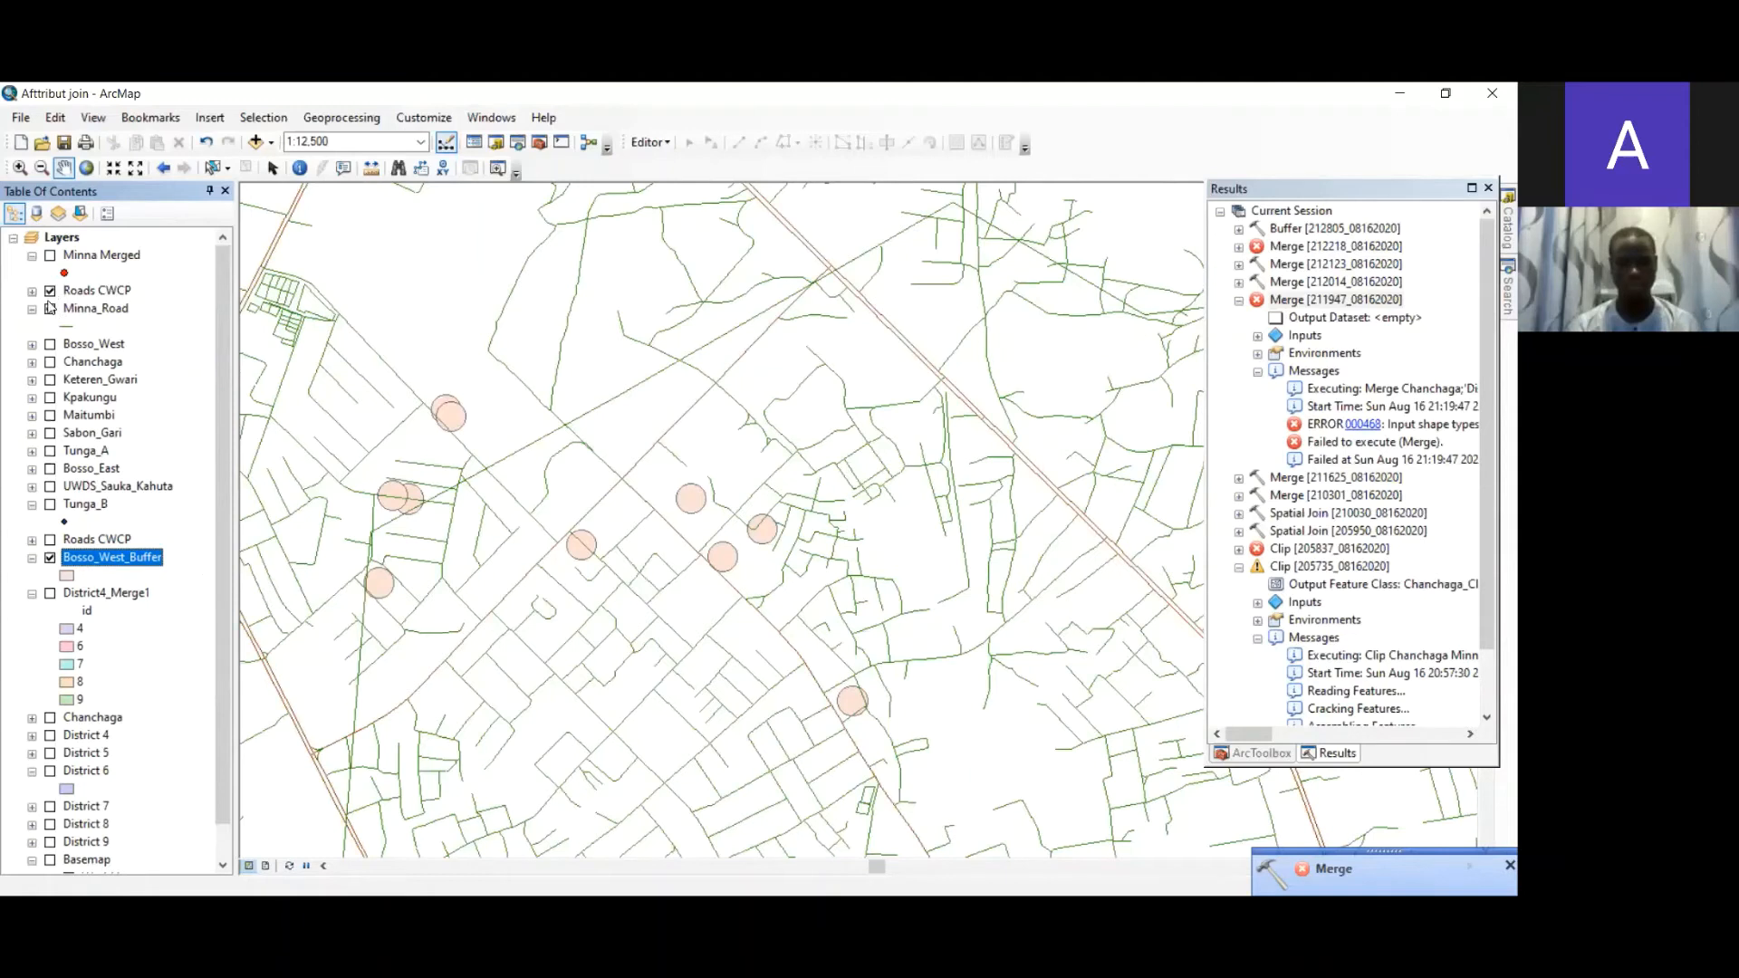
left_click(50, 310)
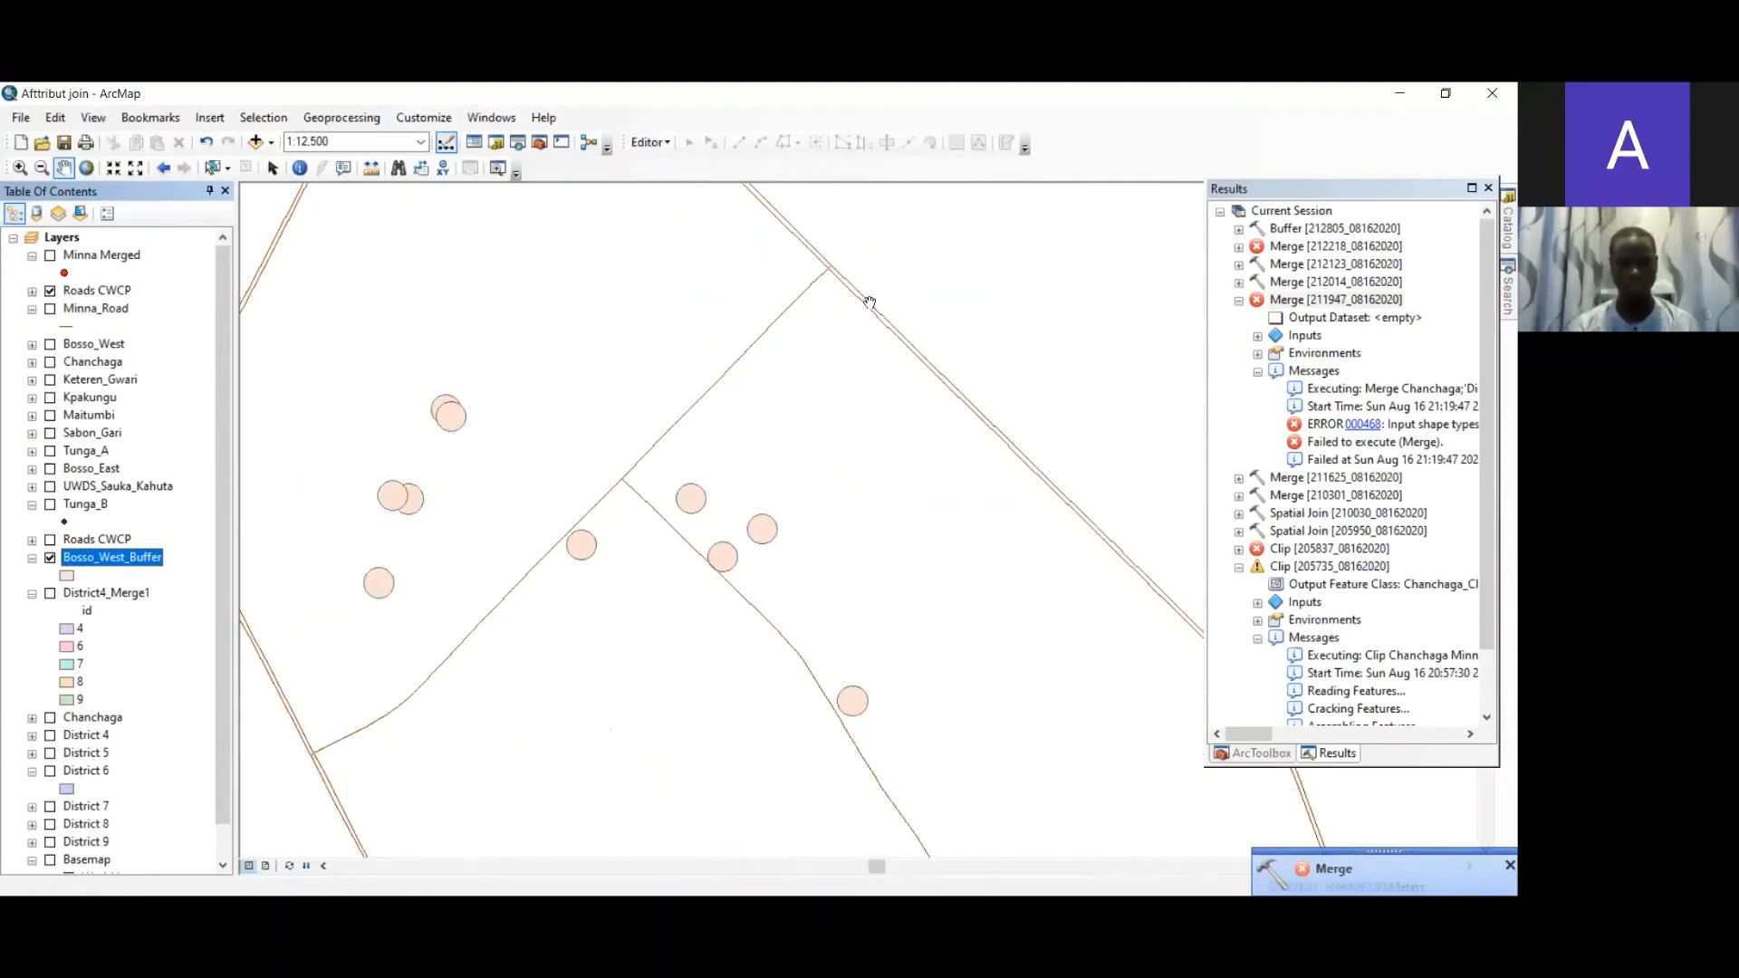
scroll(882, 298, "up", 1)
scroll(882, 298, "down", 3)
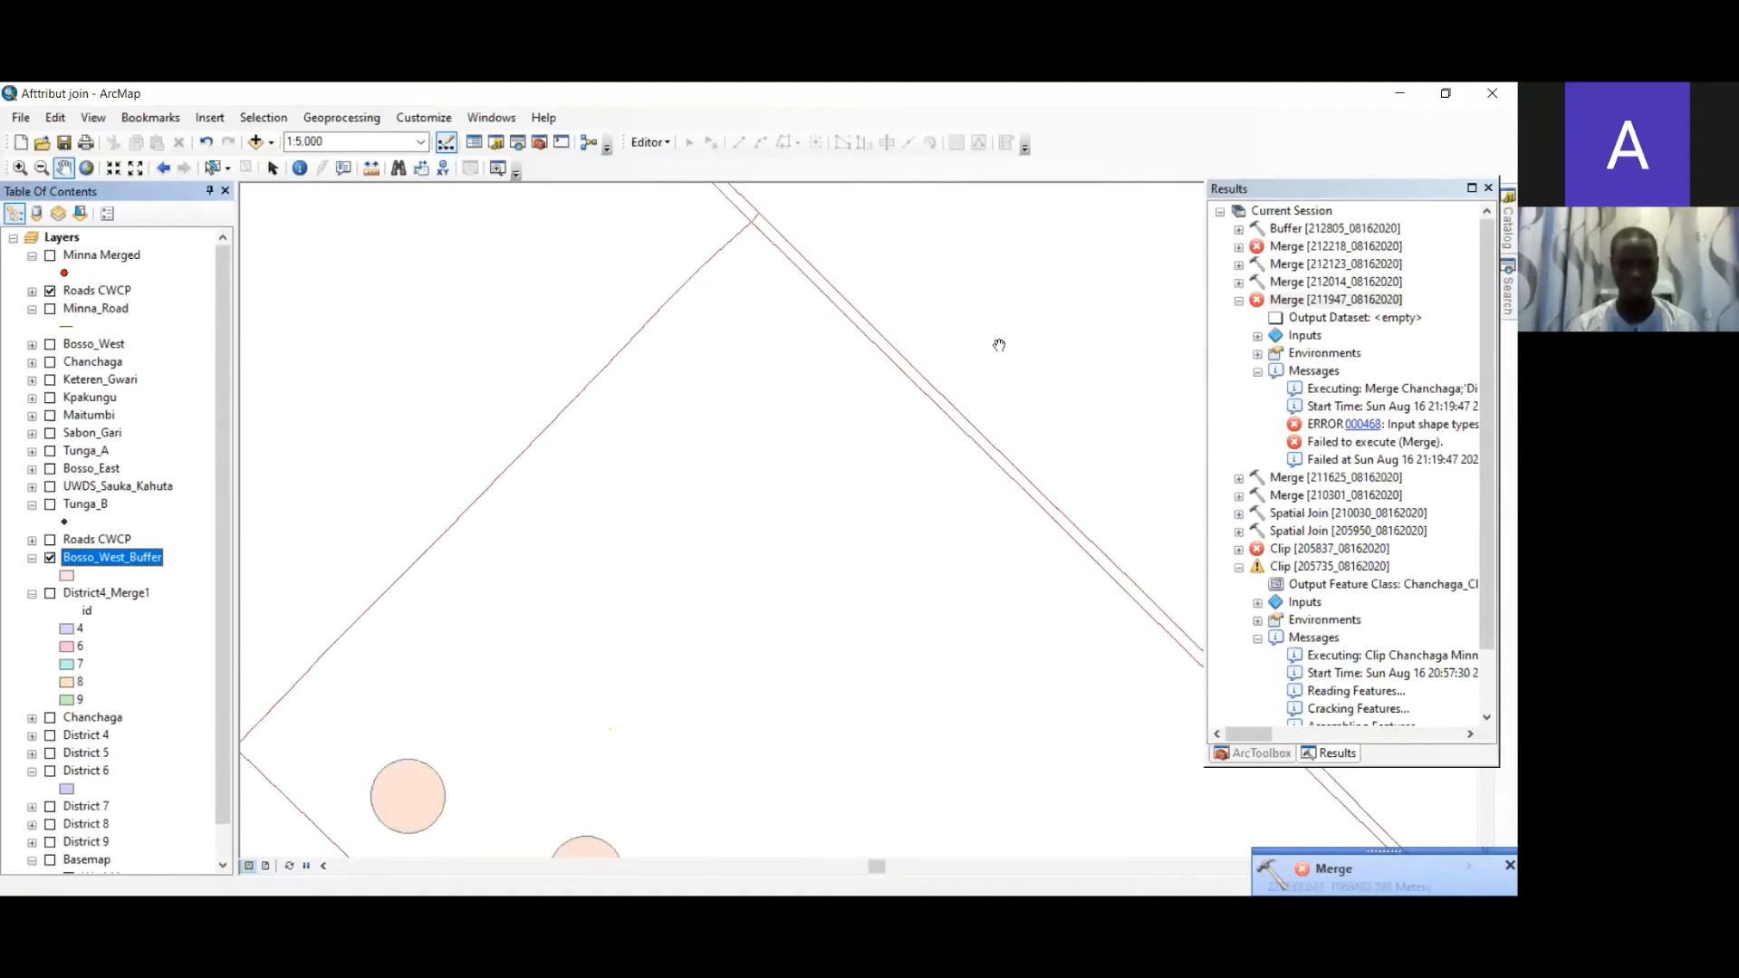
- Buffer the Roads CWCP lines by a linear distance of 15 meters into RoadsCWCP_Buffer2, and open the result's messages
scroll(947, 368, "down", 2)
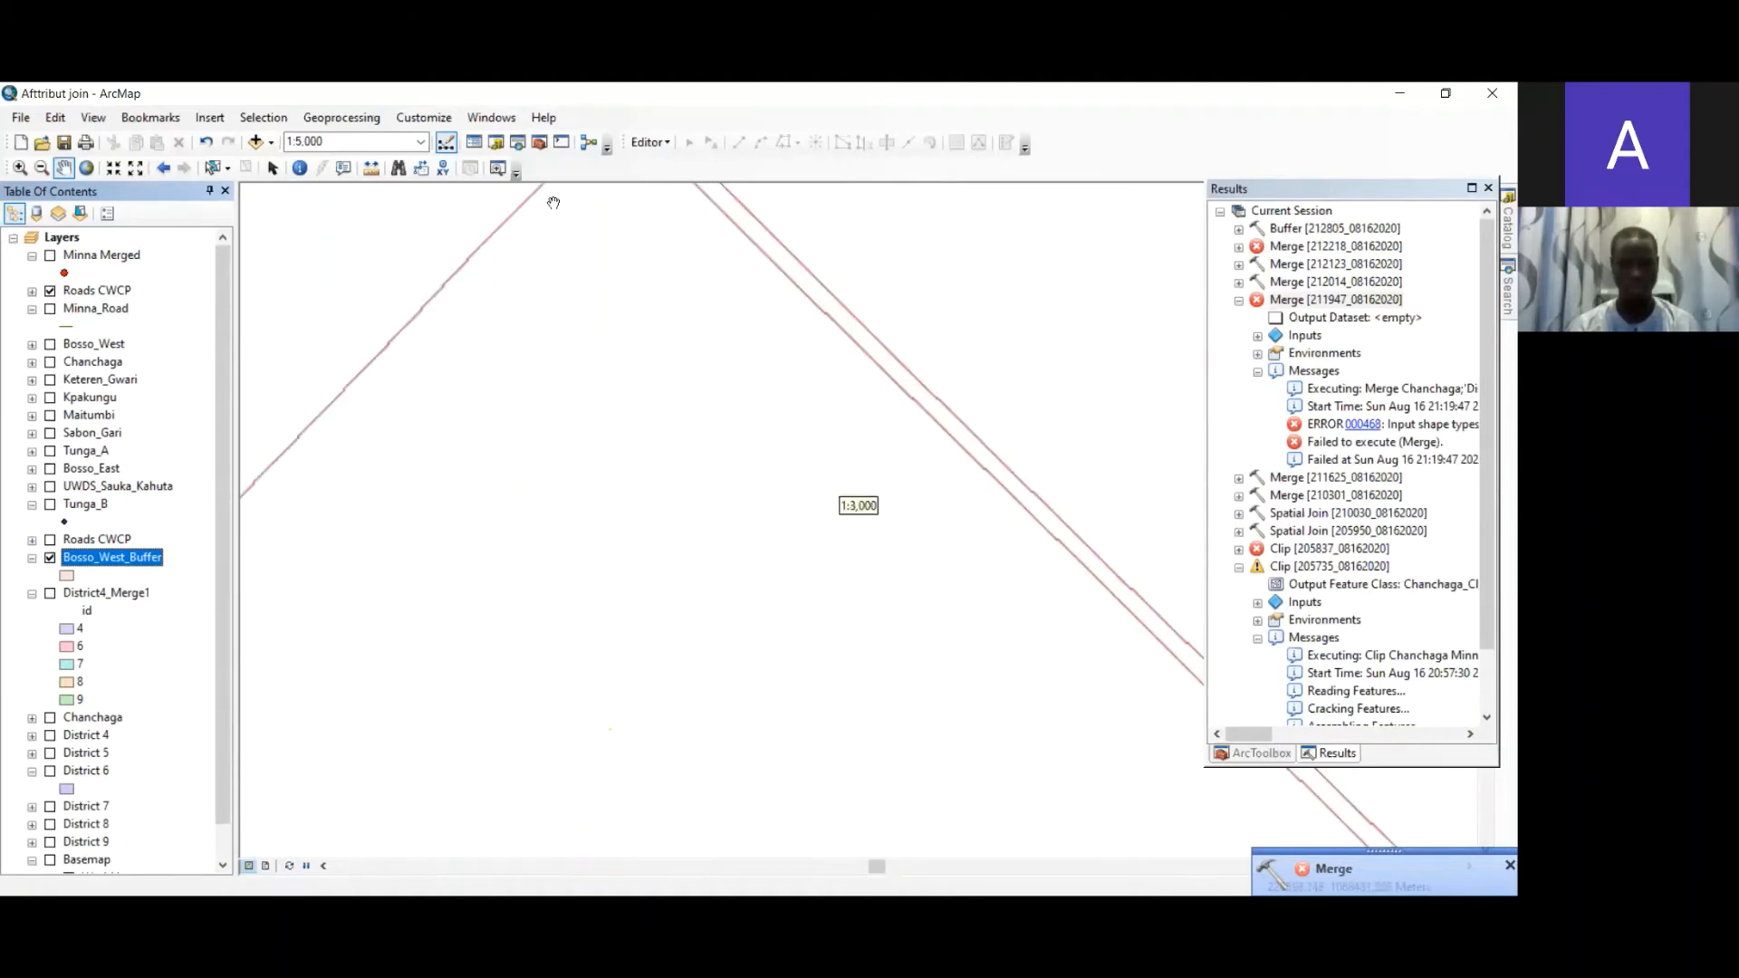
scroll(562, 421, "up", 3)
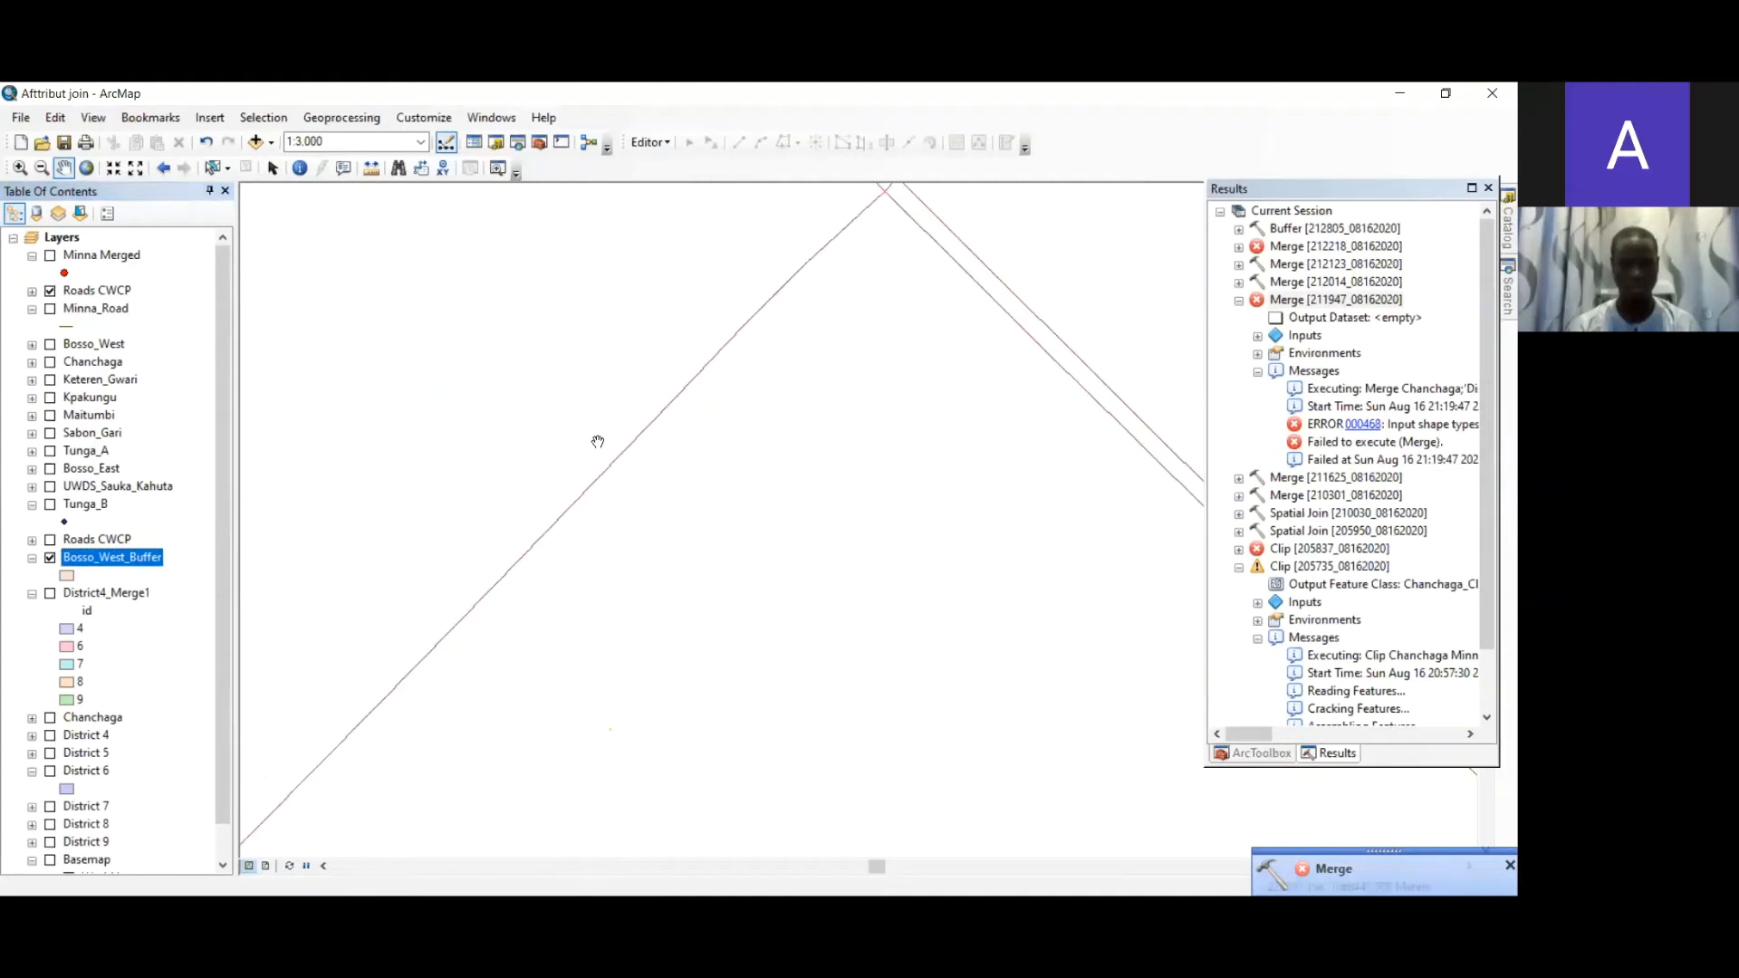
scroll(737, 272, "up", 2)
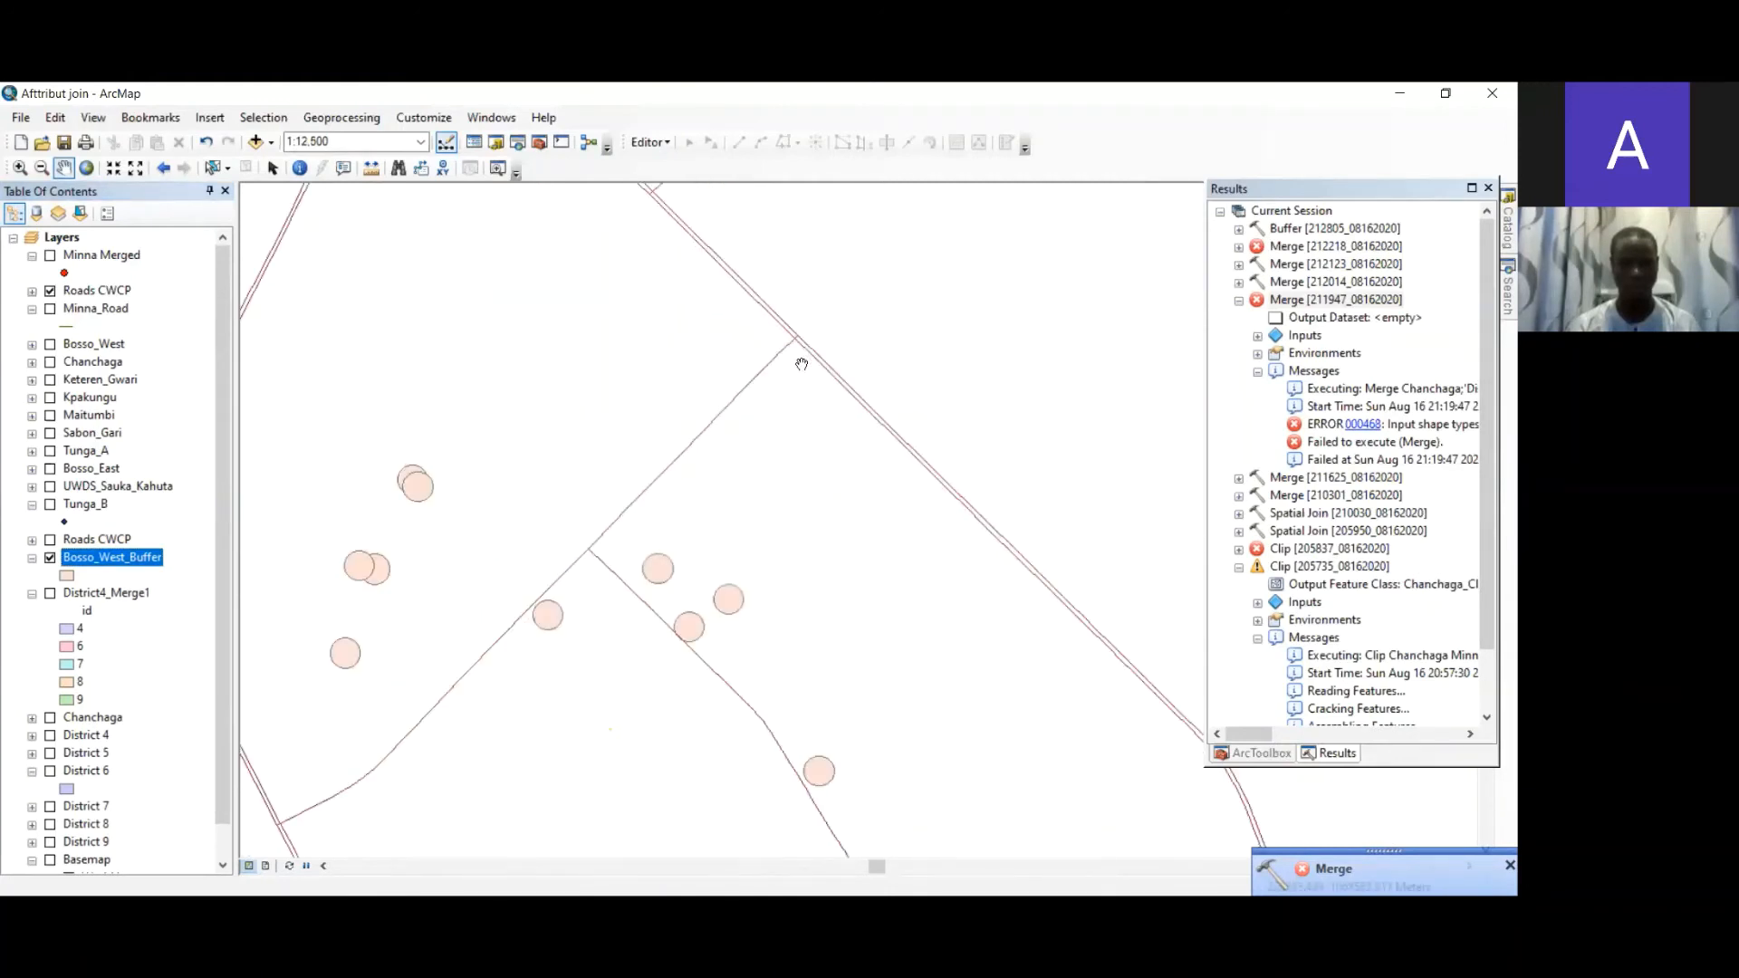
scroll(867, 422, "up", 1)
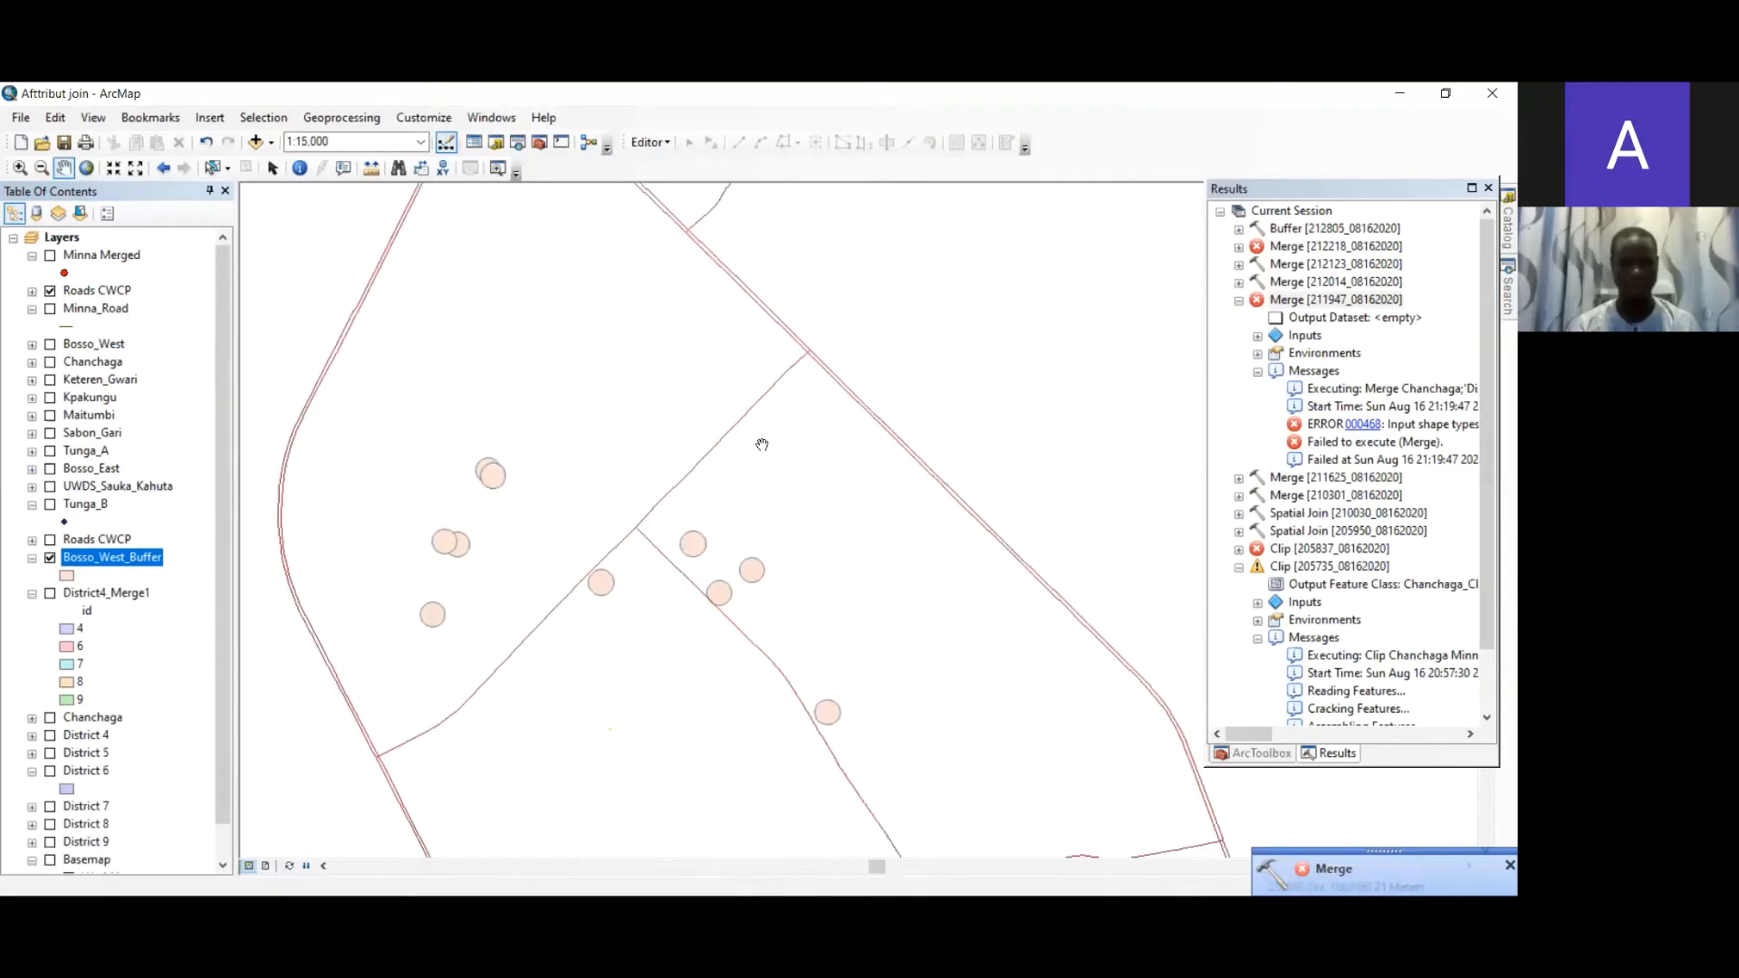
left_click(319, 121)
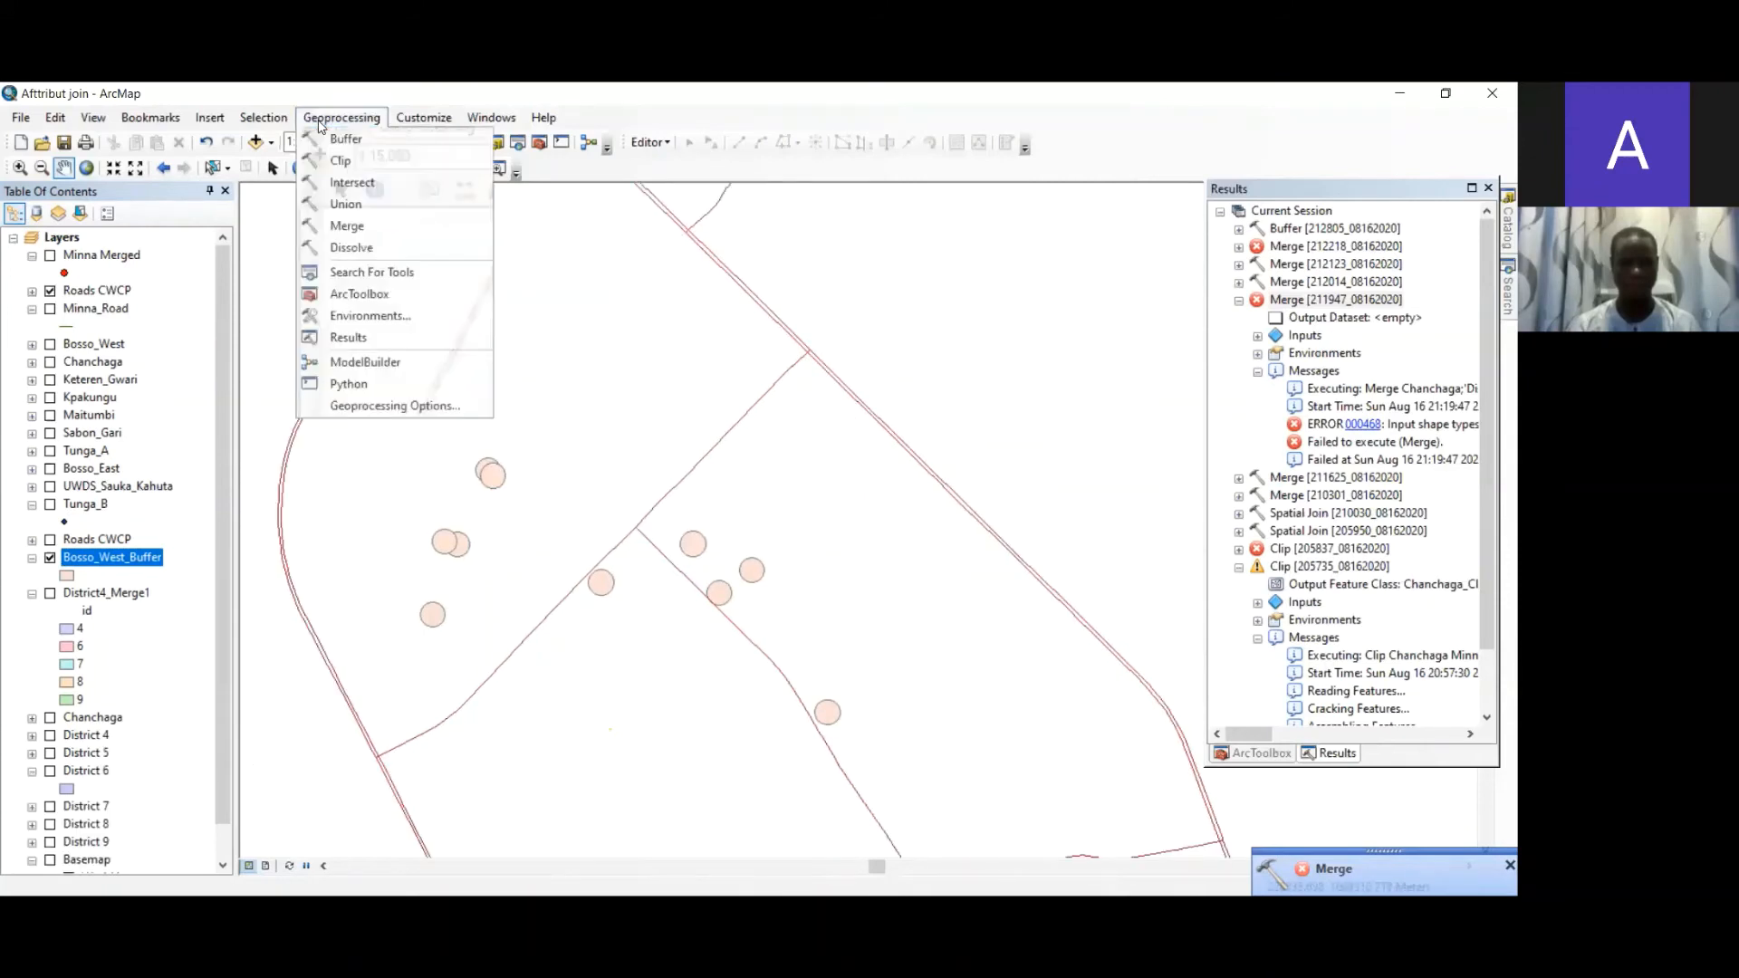
left_click(362, 143)
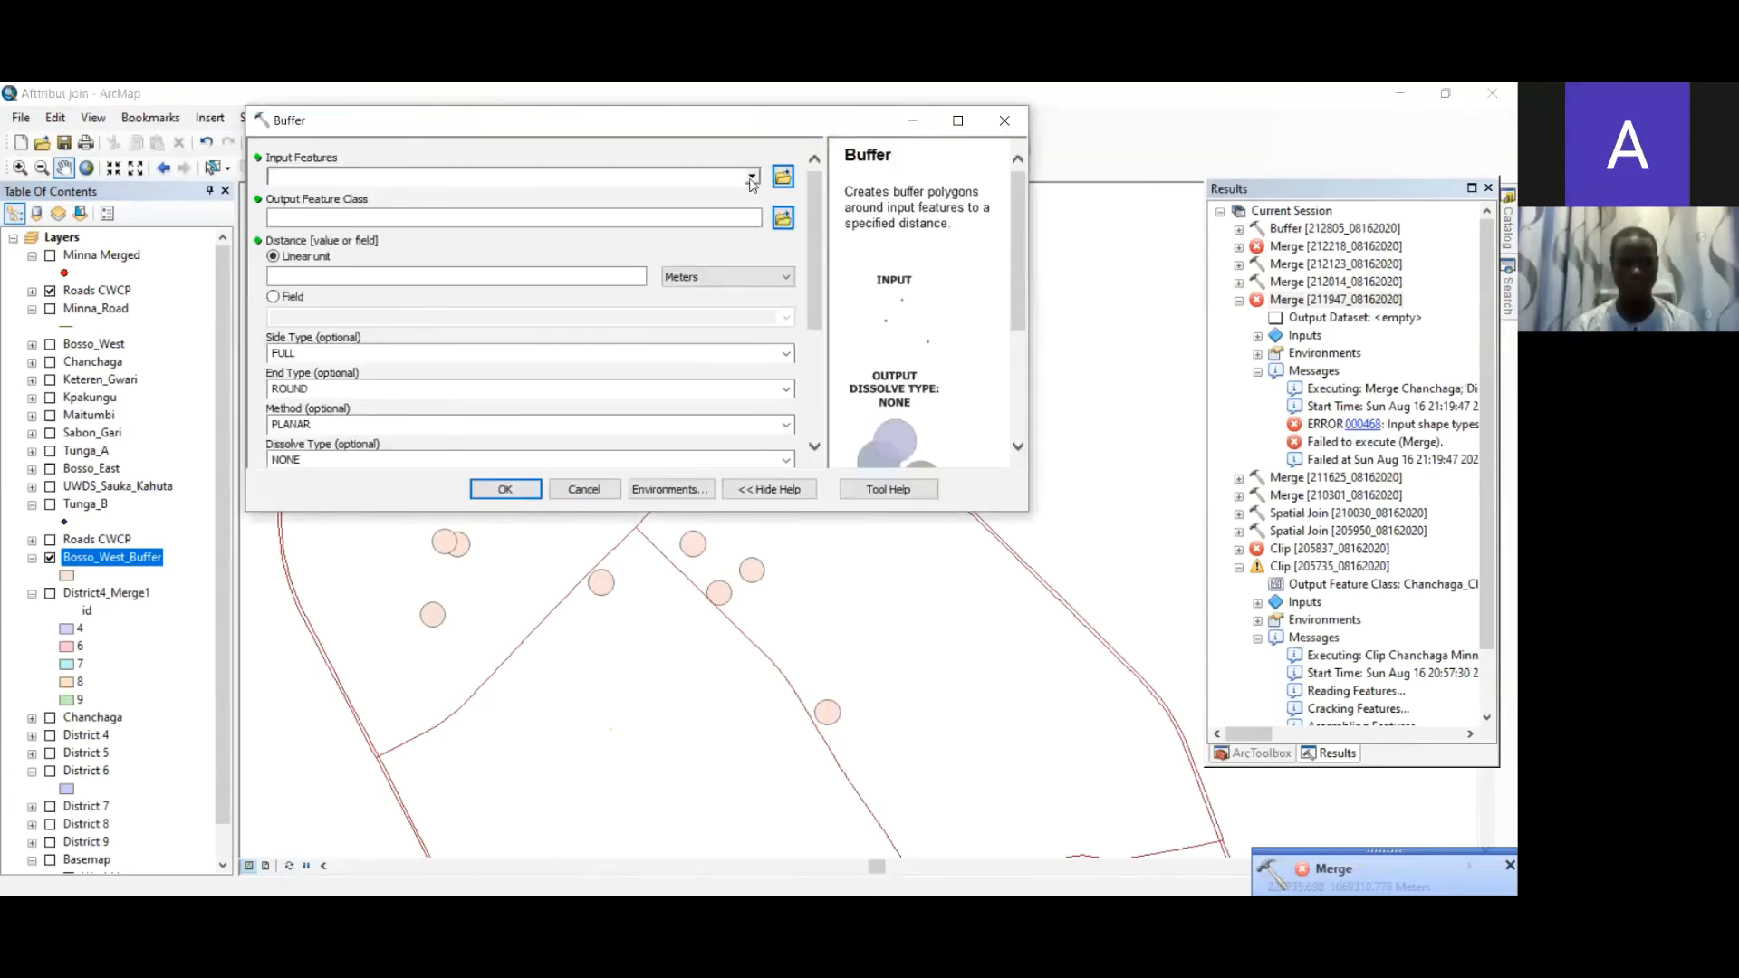
left_click(752, 178)
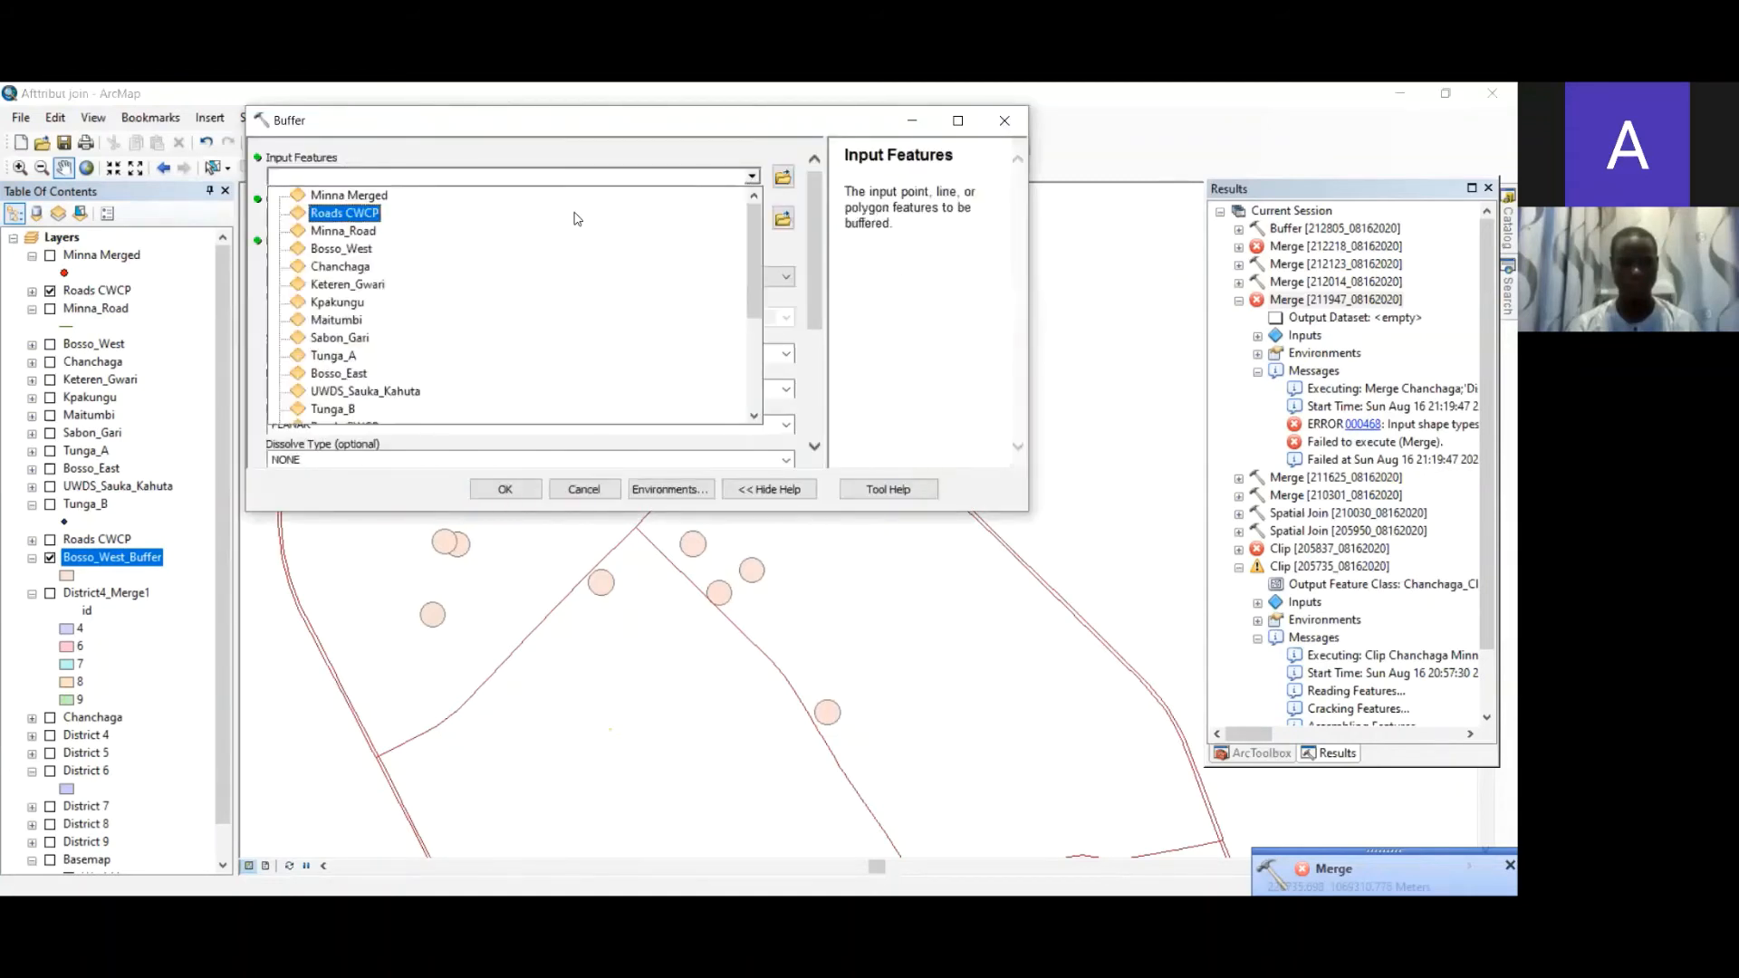
left_click(393, 213)
left_click(547, 273)
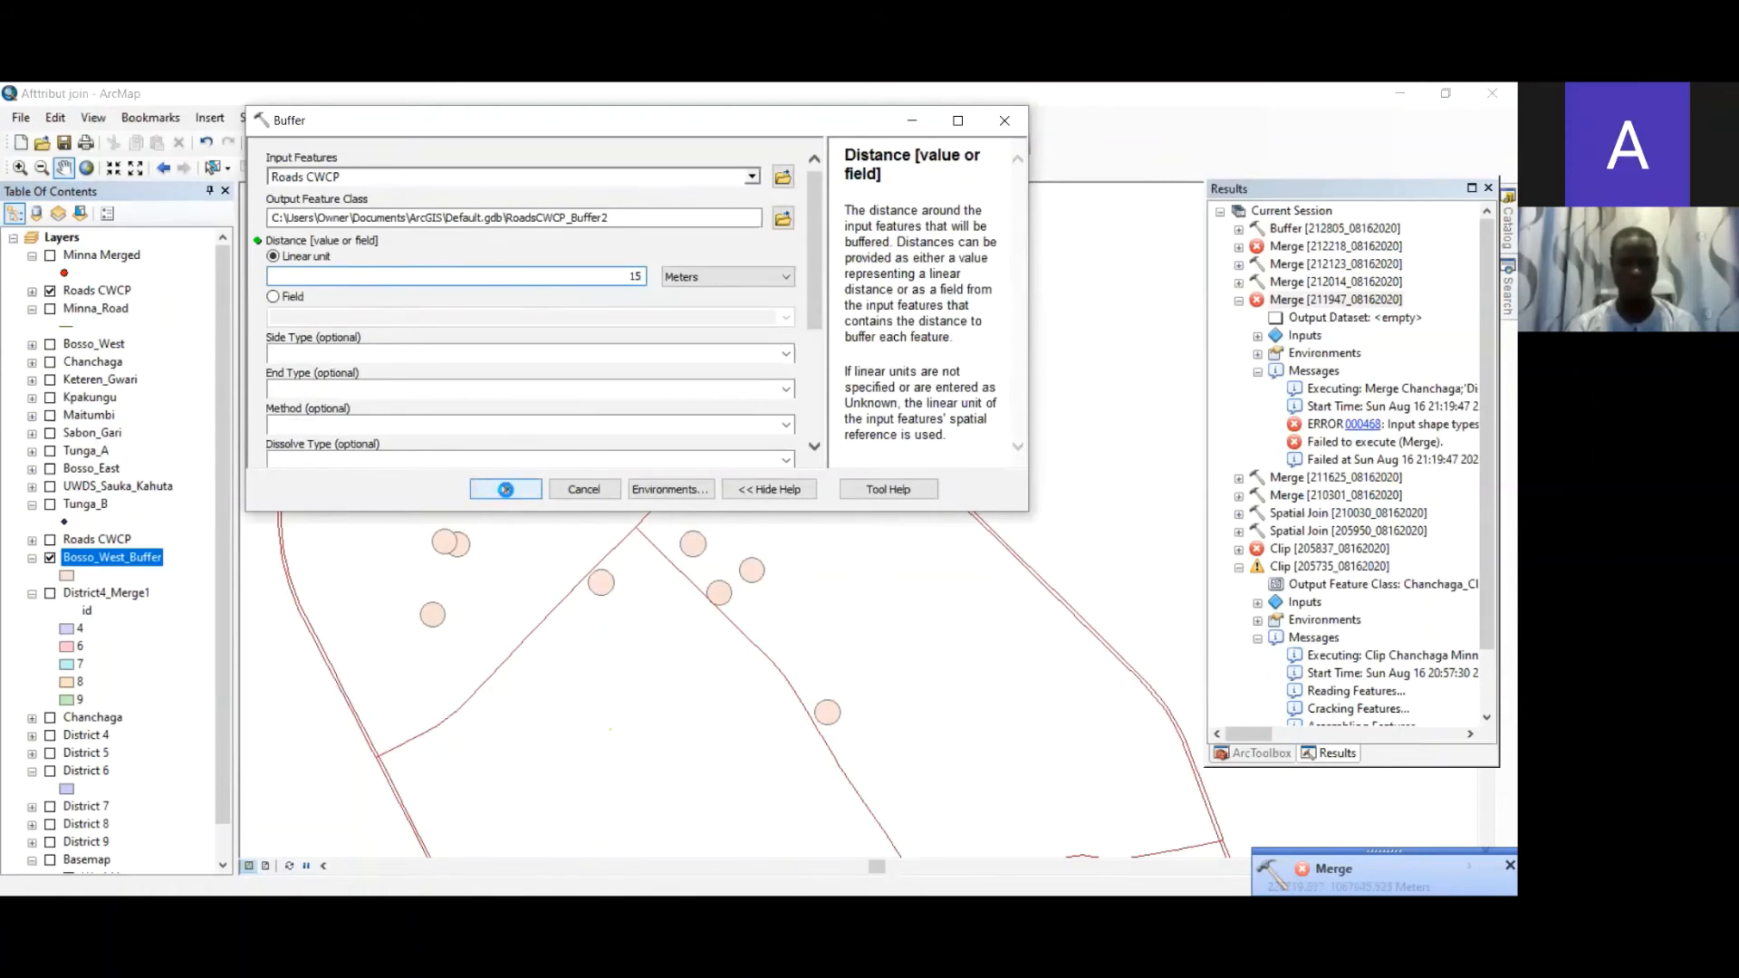
left_click(505, 490)
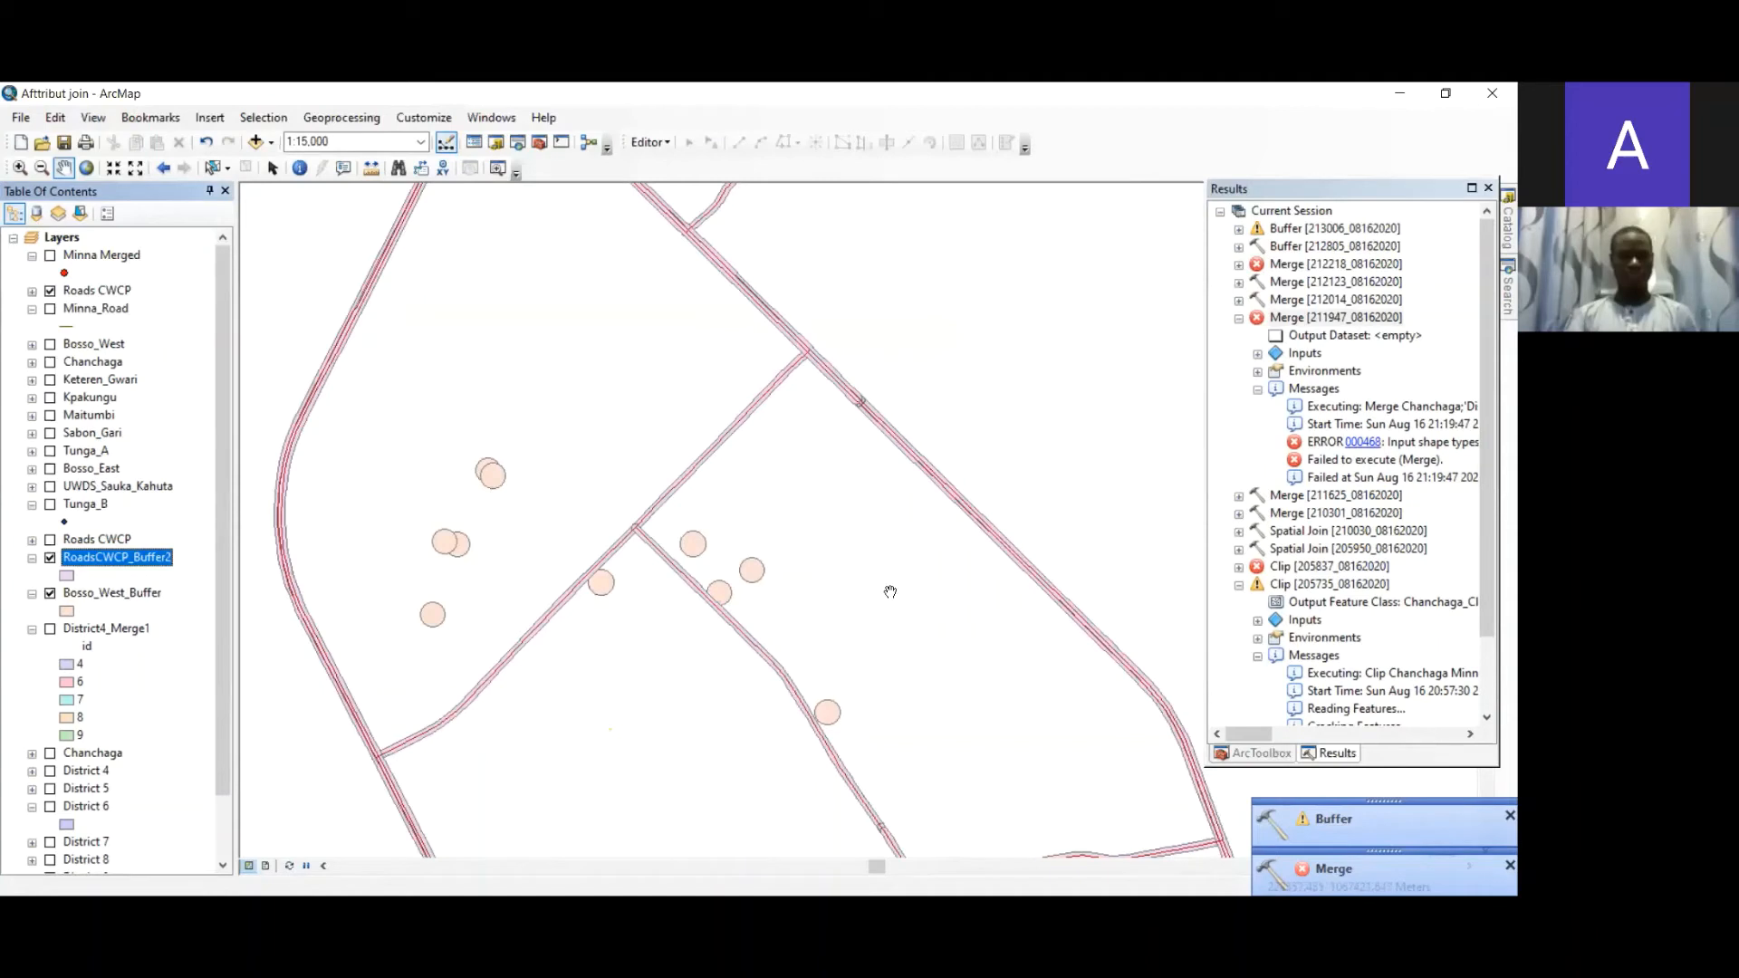
left_click(1338, 820)
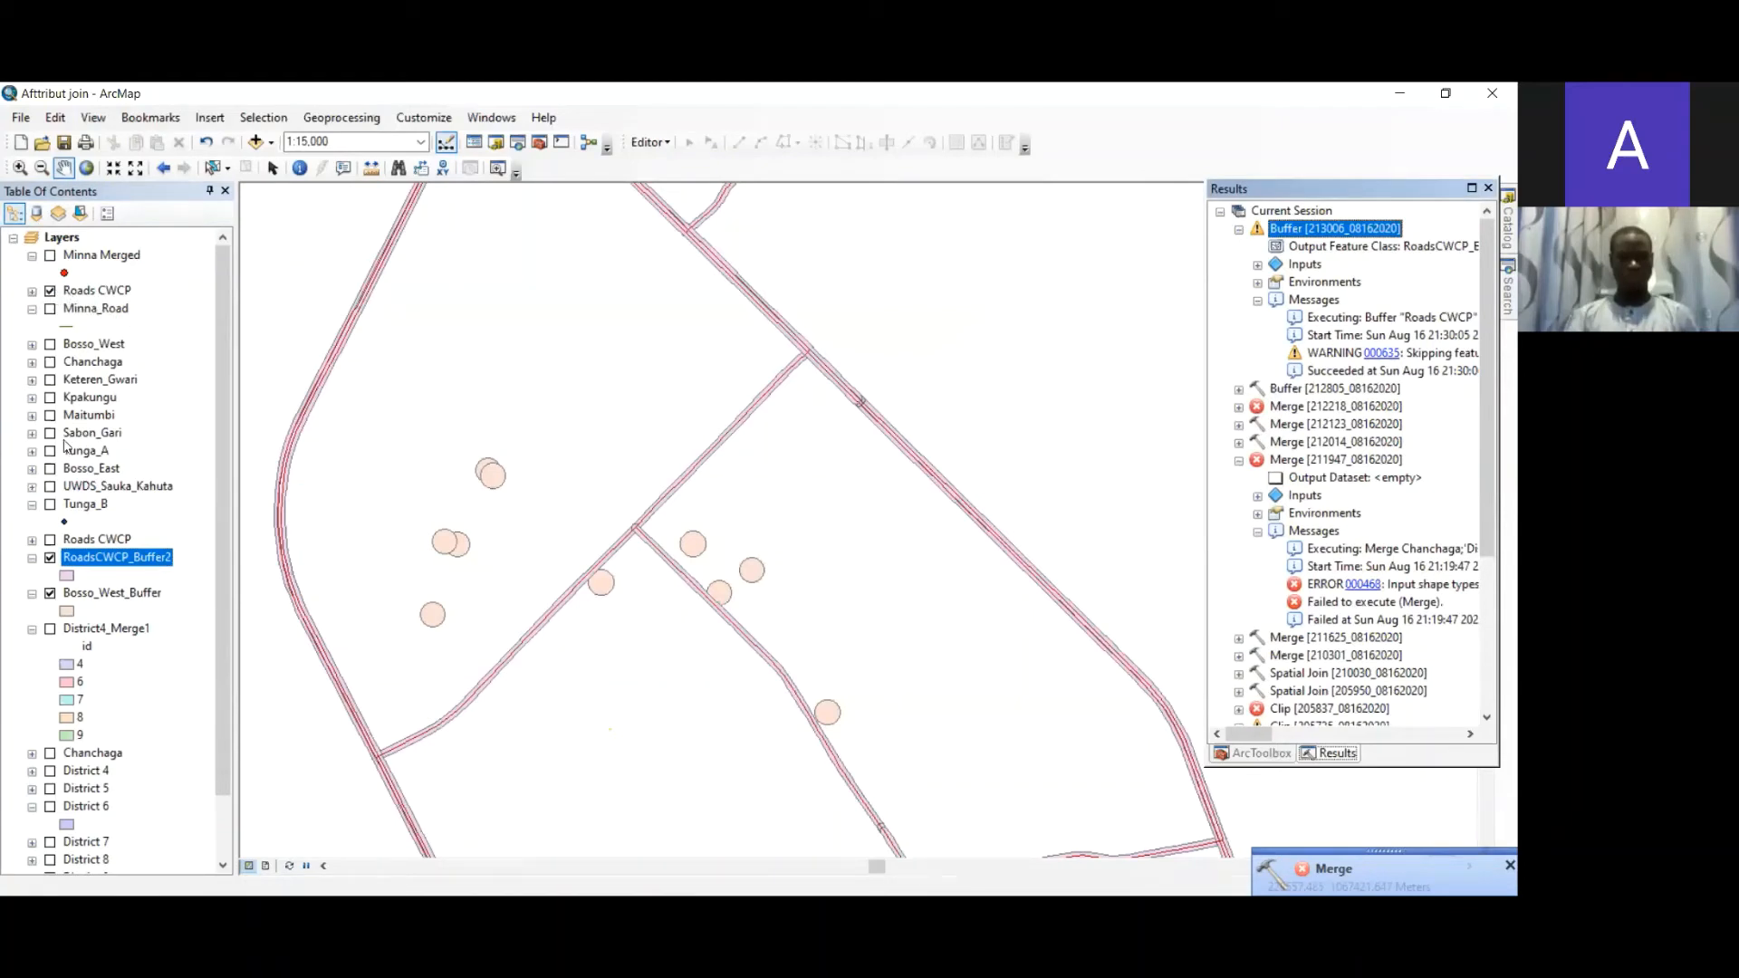
- Compare the Roads CWCP lines with the RoadsCWCP_Buffer2 polygons by switching each layer's visibility off and on
left_click(50, 291)
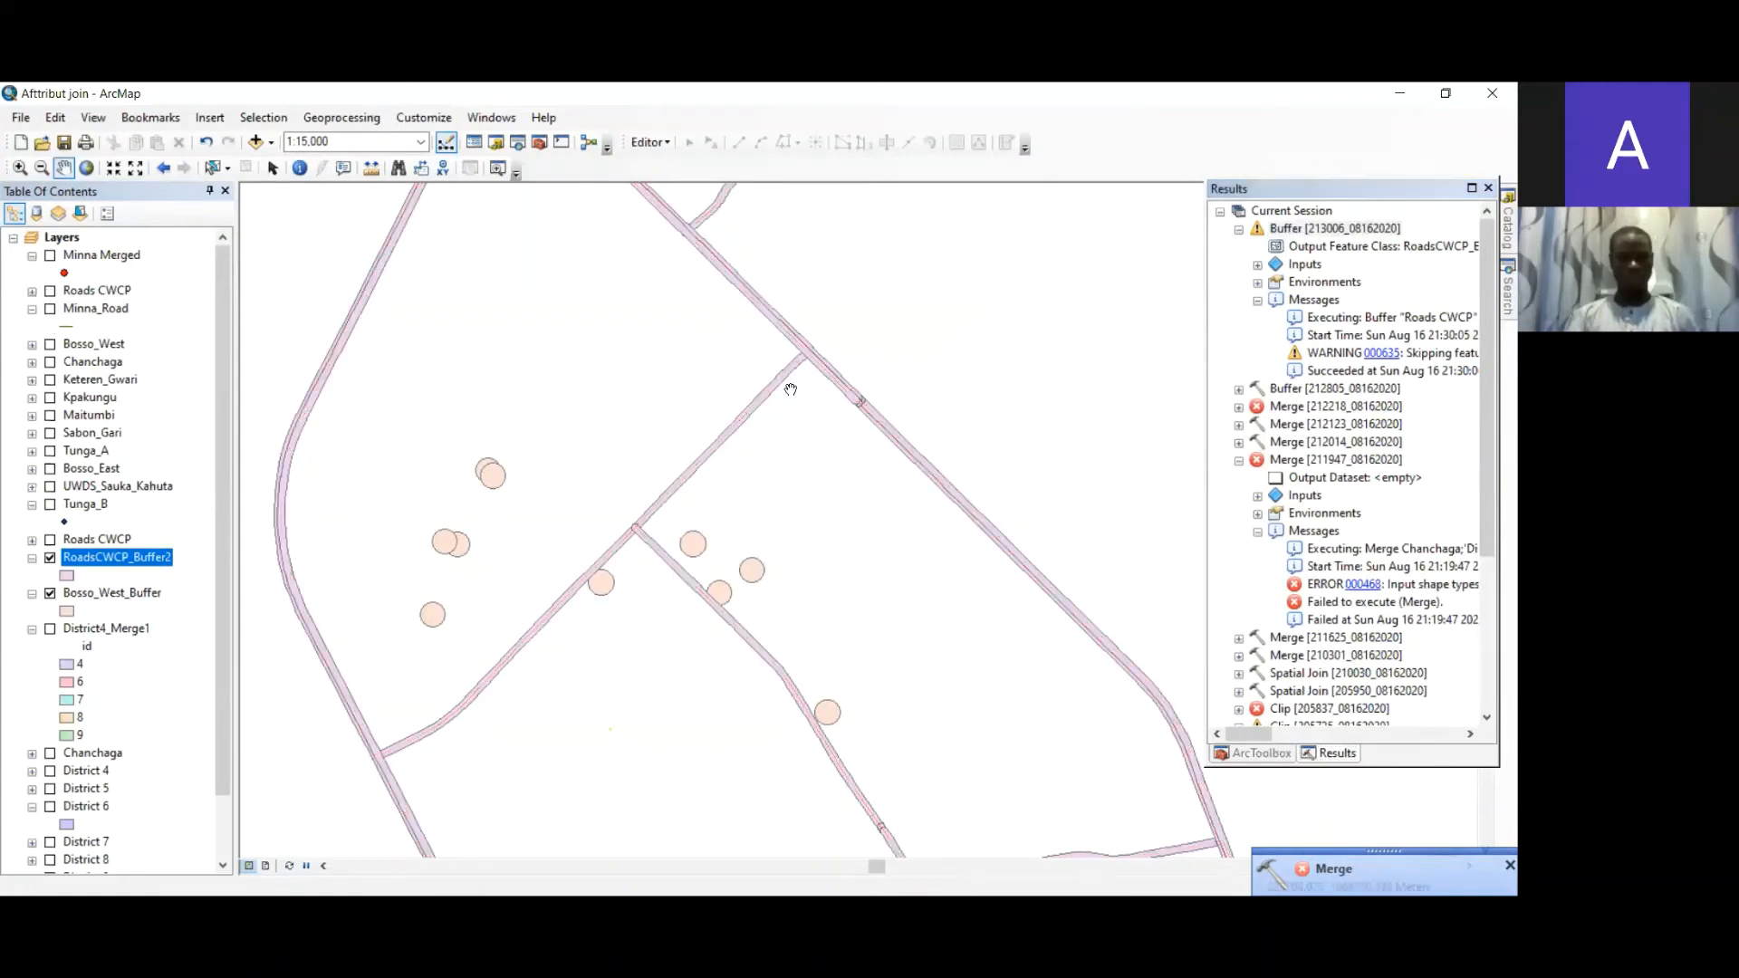
scroll(882, 426, "up", 2)
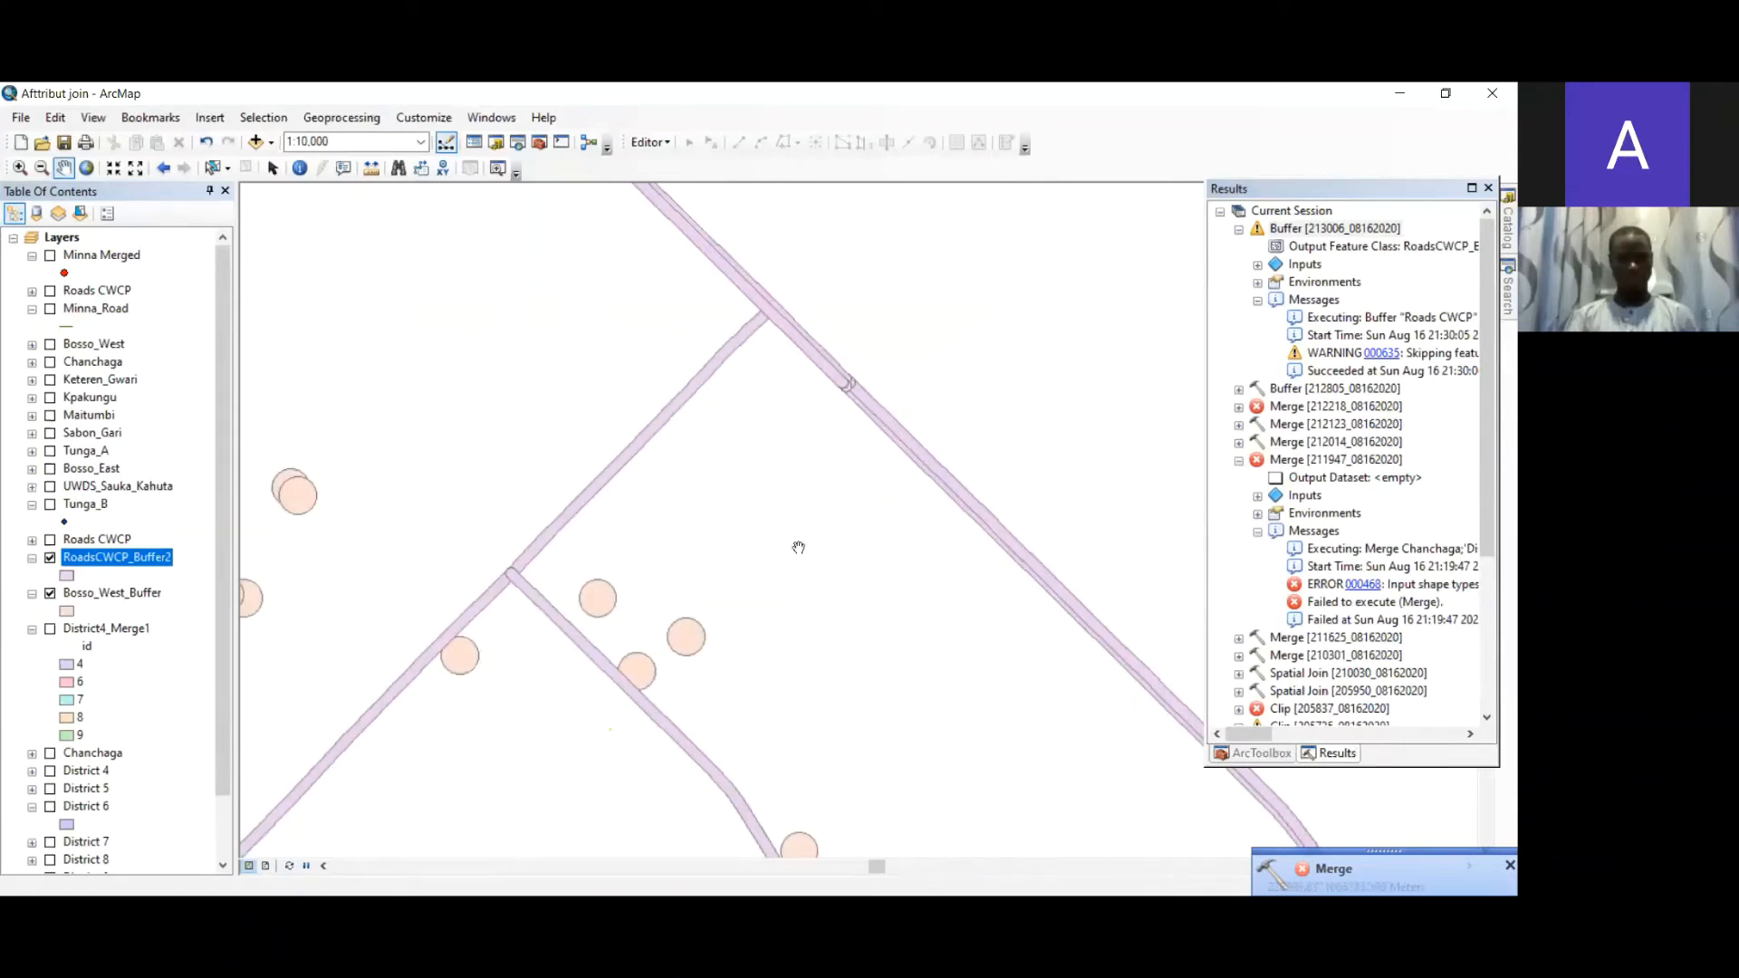
left_click(50, 290)
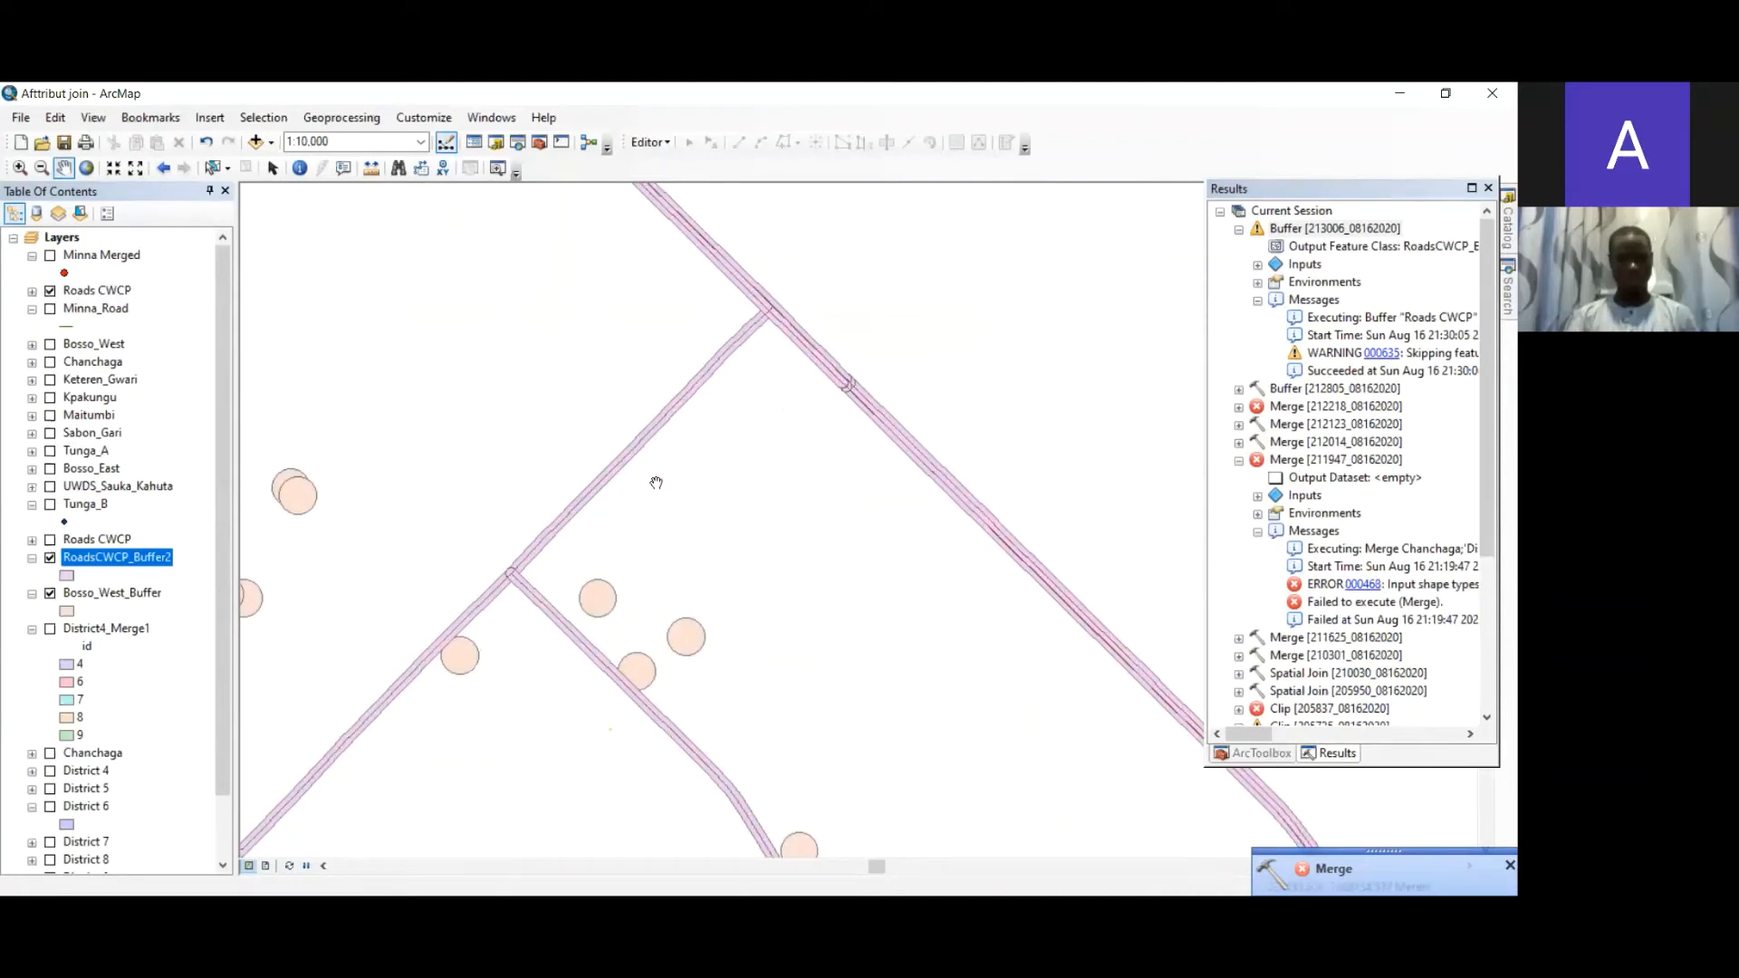
scroll(619, 468, "up", 2)
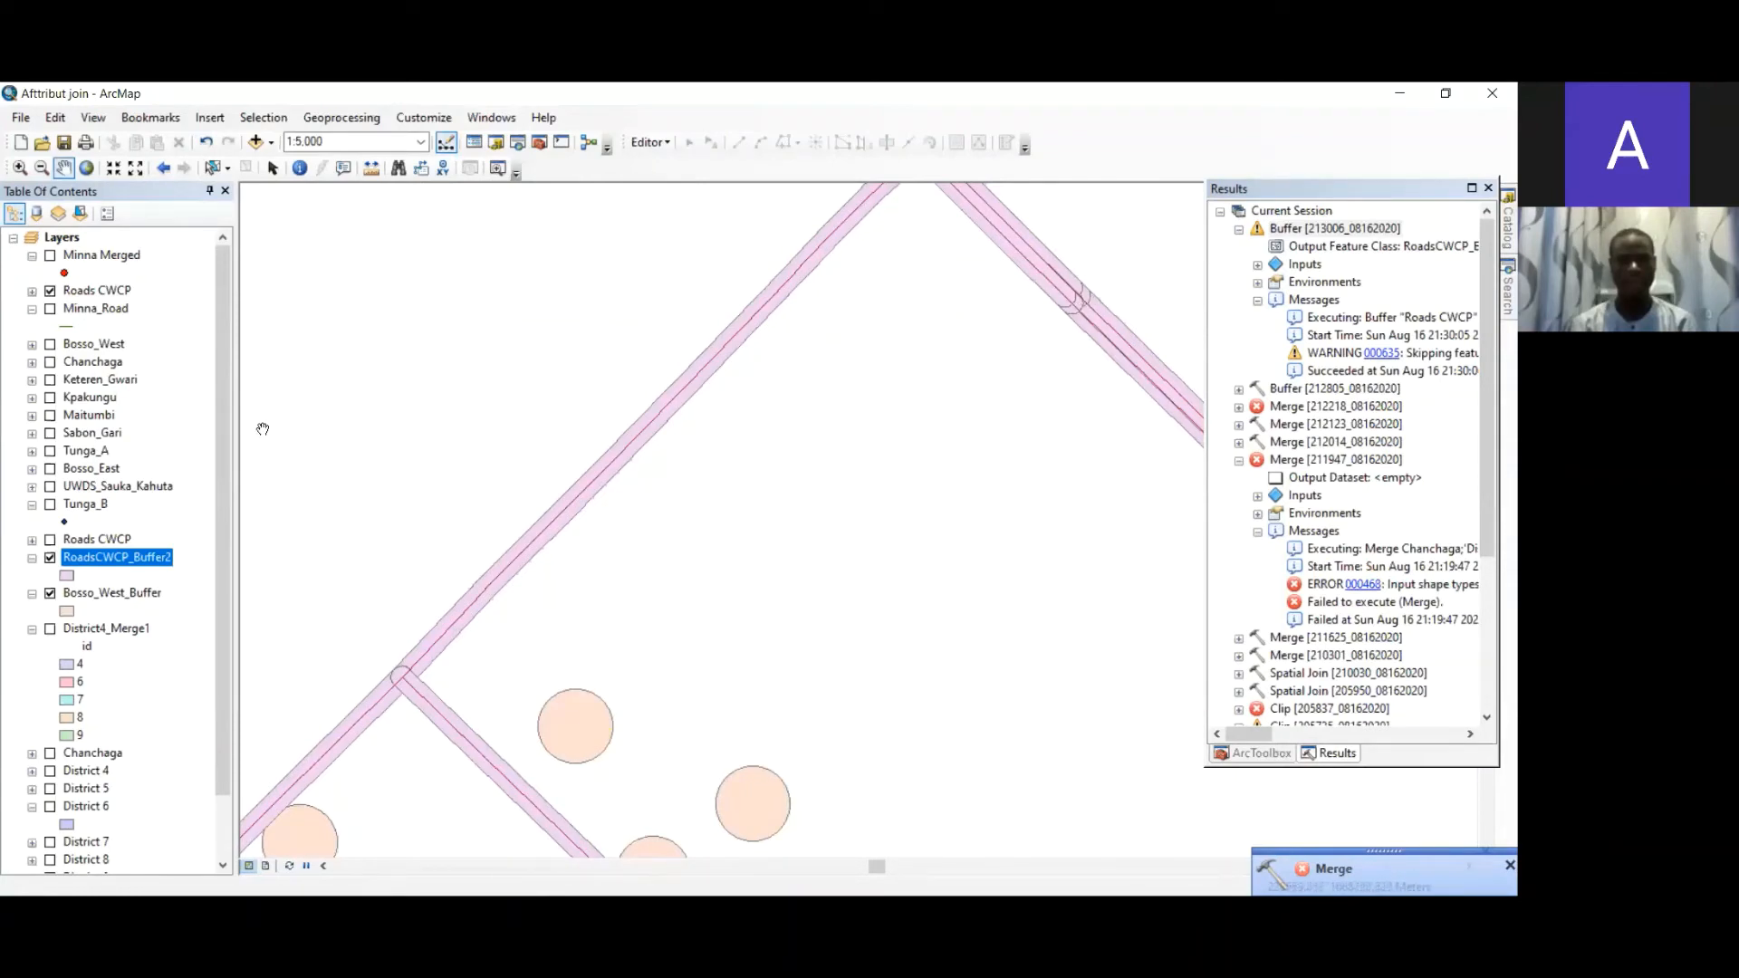
left_click(49, 558)
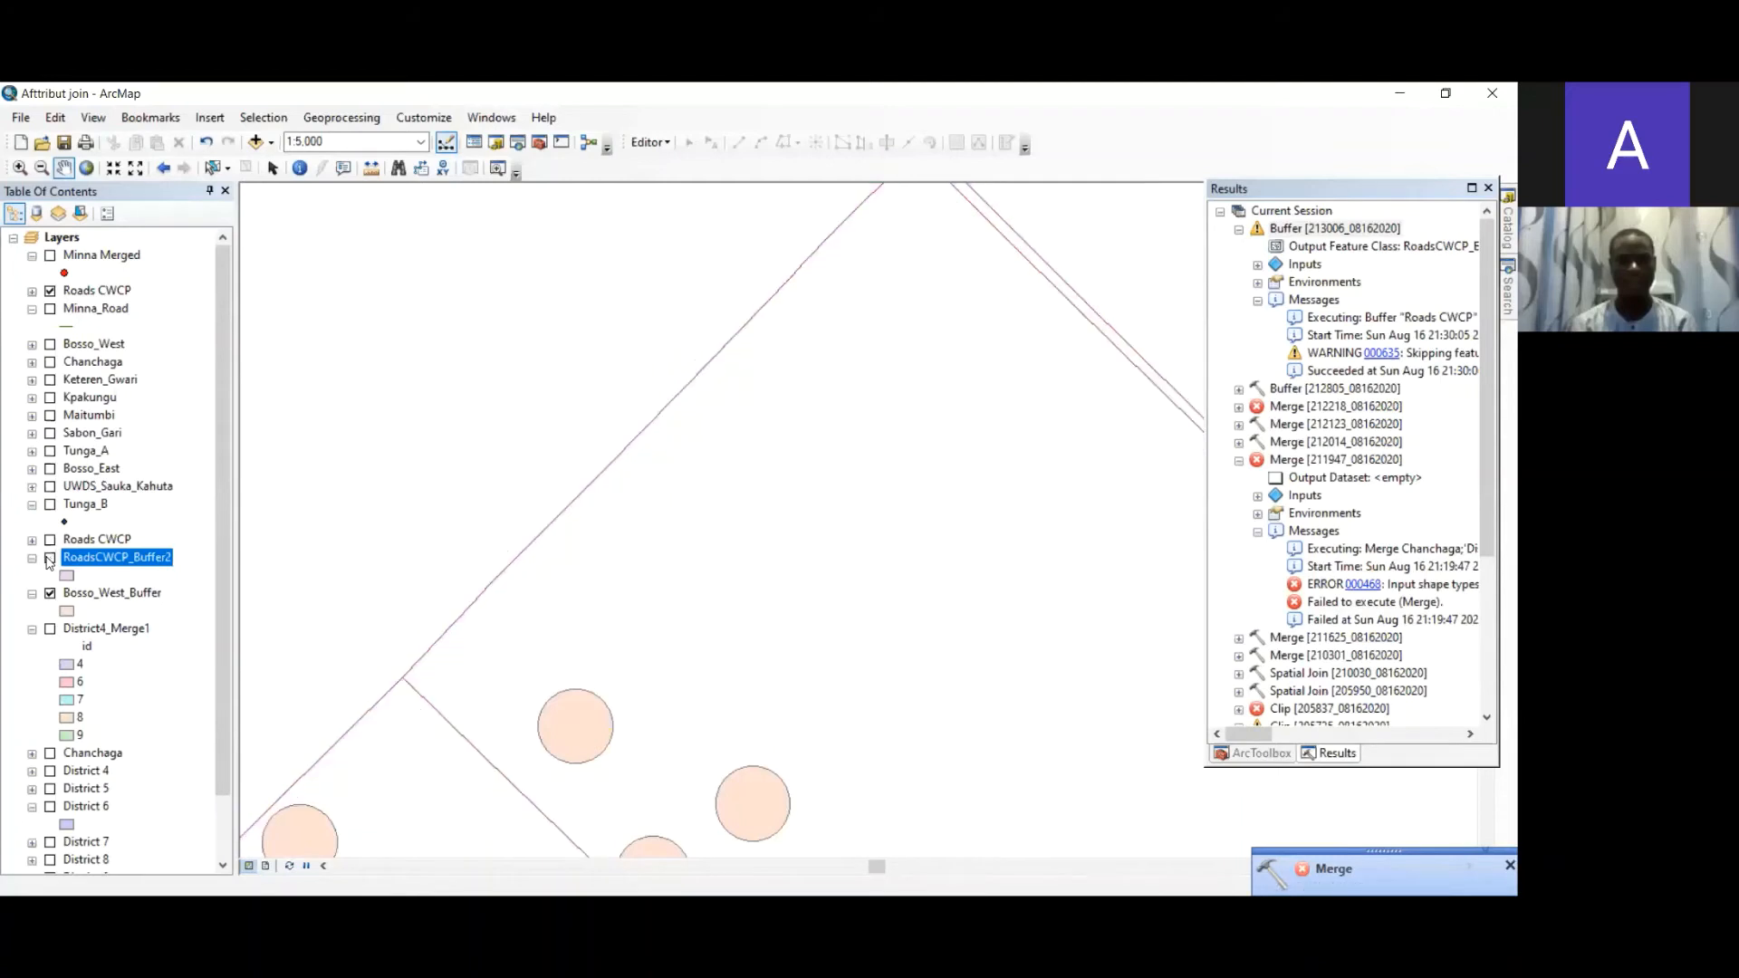
left_click(50, 558)
left_click(50, 558)
left_click(49, 558)
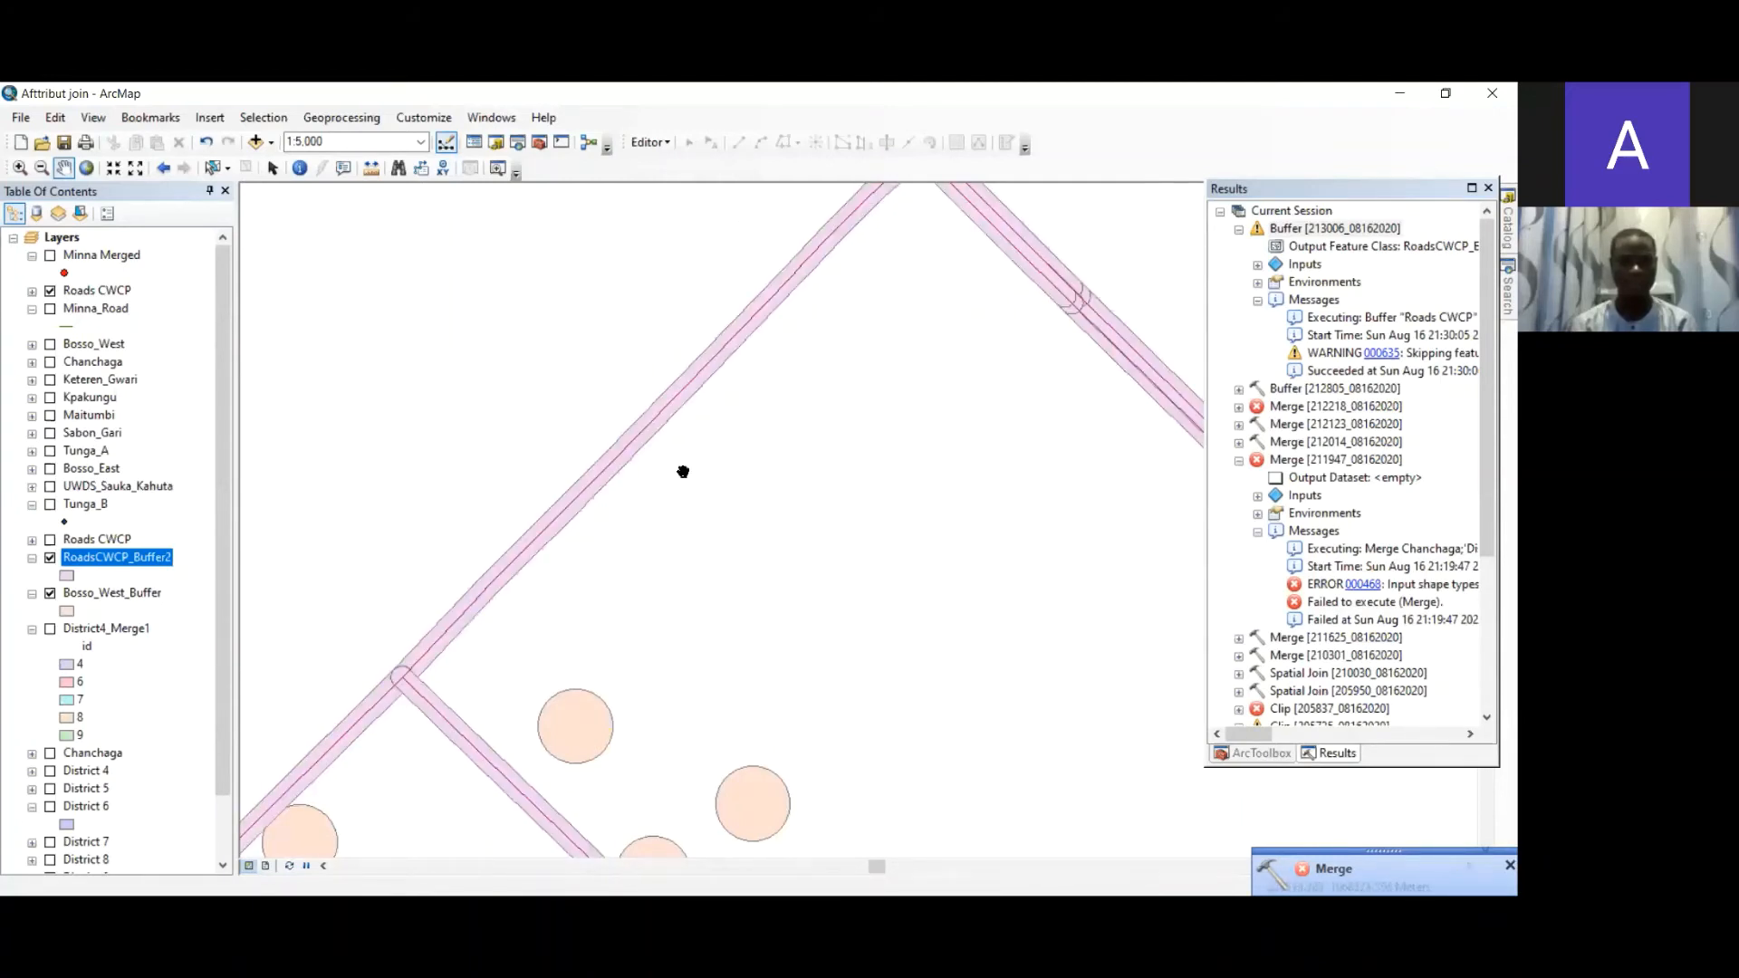
- Dismiss the Merge notification and examine the buffered road network at a scale of 1:25,000
left_click(1491, 868)
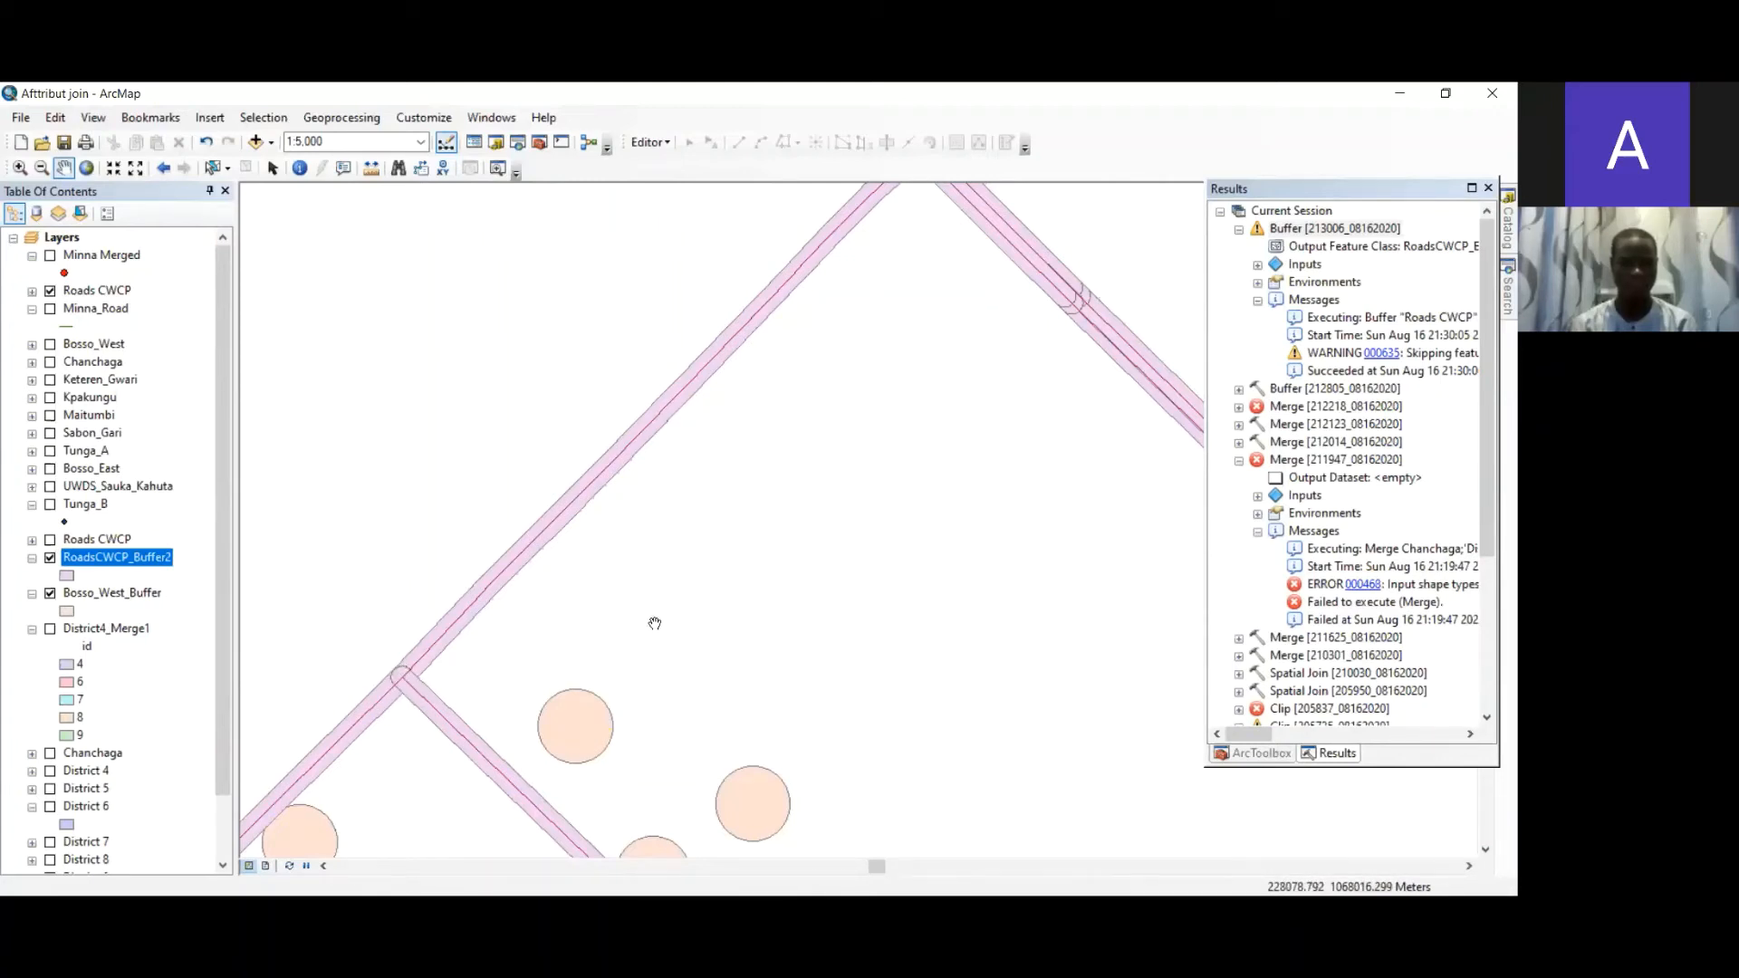
scroll(664, 621, "down", 1)
scroll(671, 613, "up", 2)
scroll(543, 409, "up", 2)
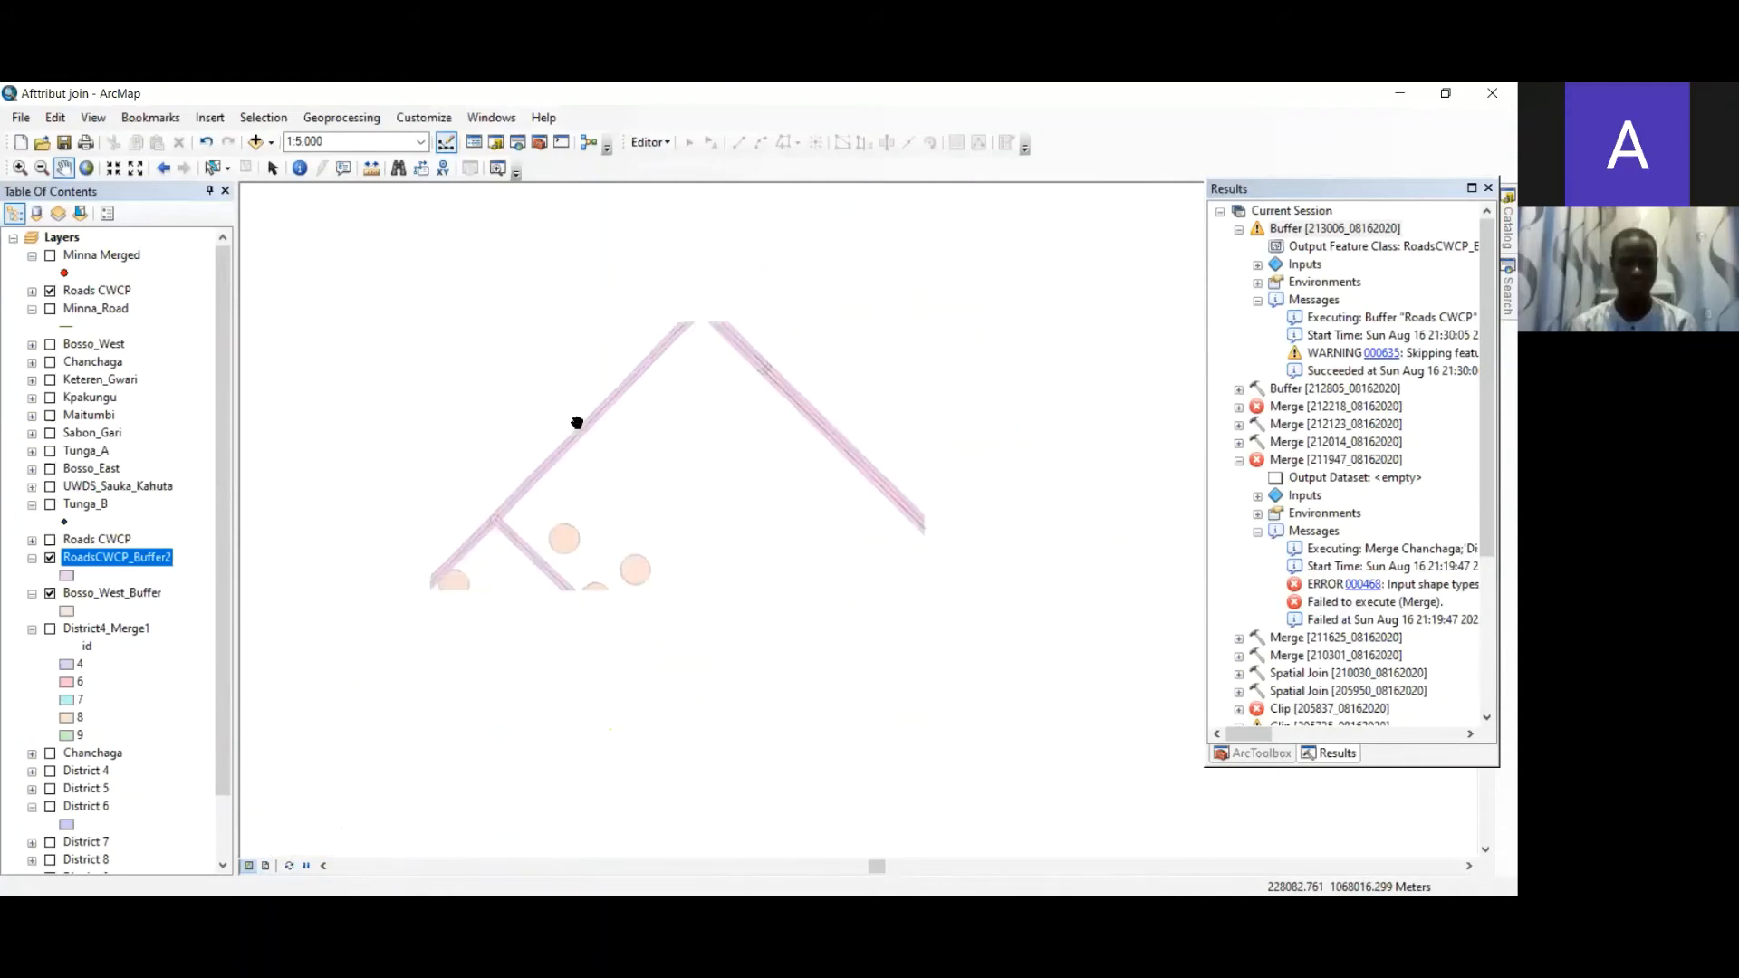
scroll(896, 496, "up", 1)
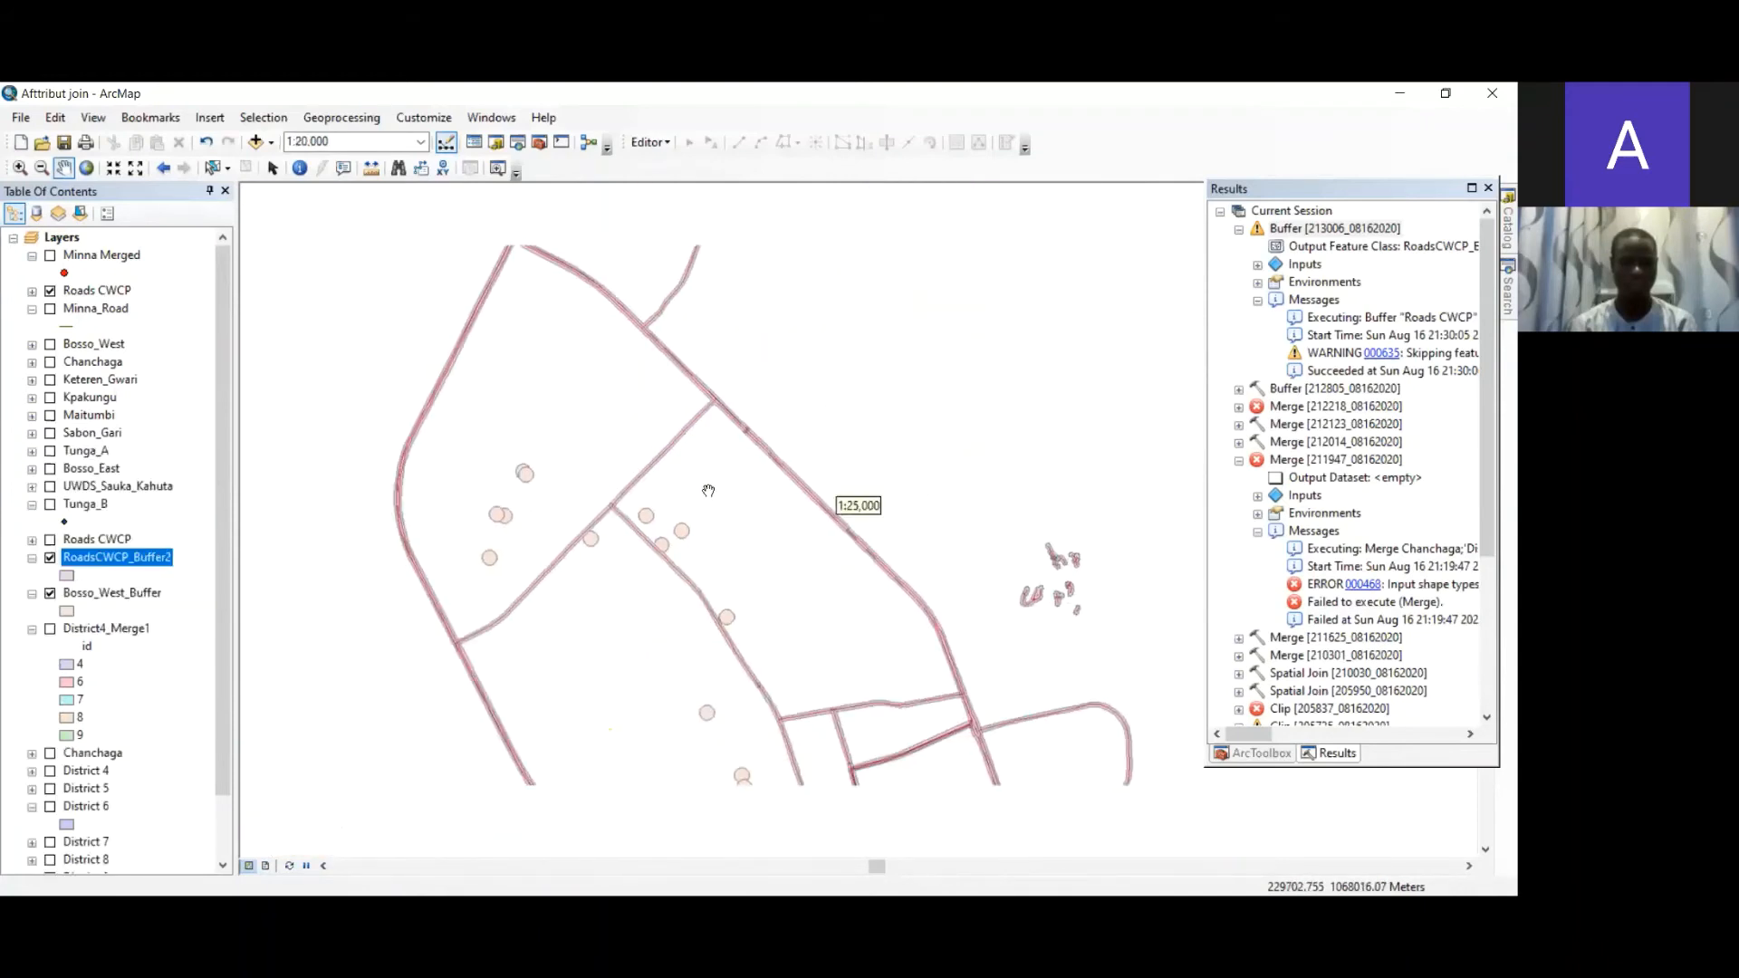
left_click_drag(222, 425, 222, 494)
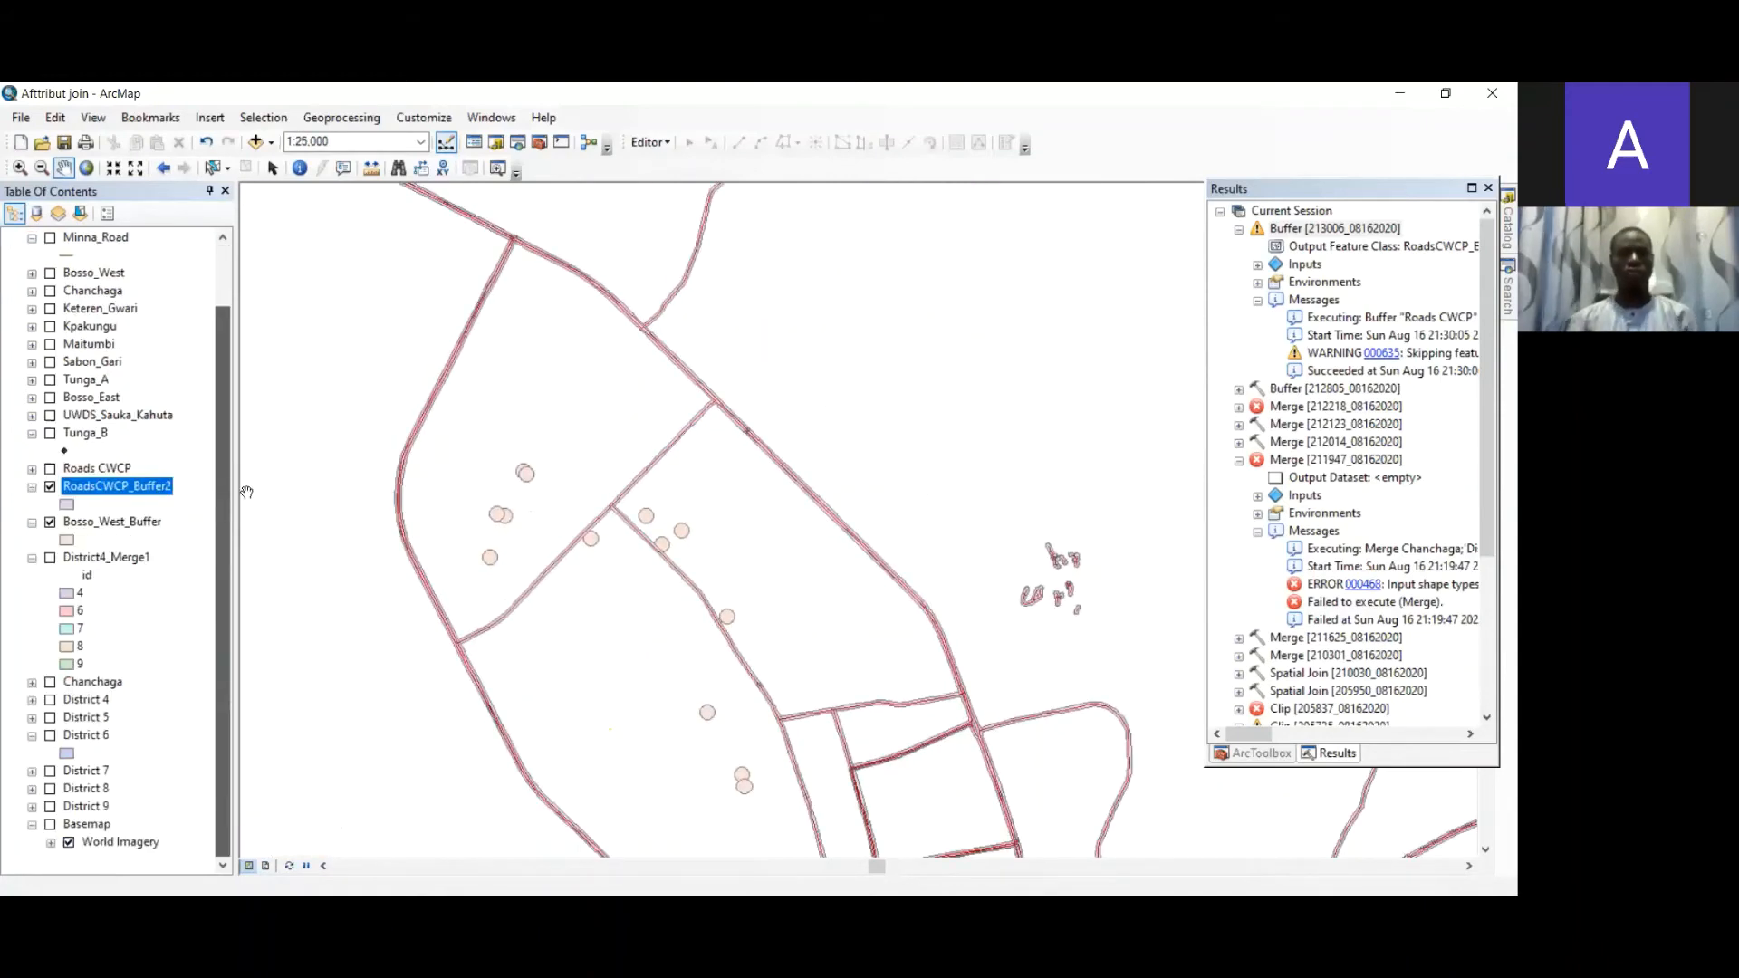
left_click_drag(921, 564, 877, 392)
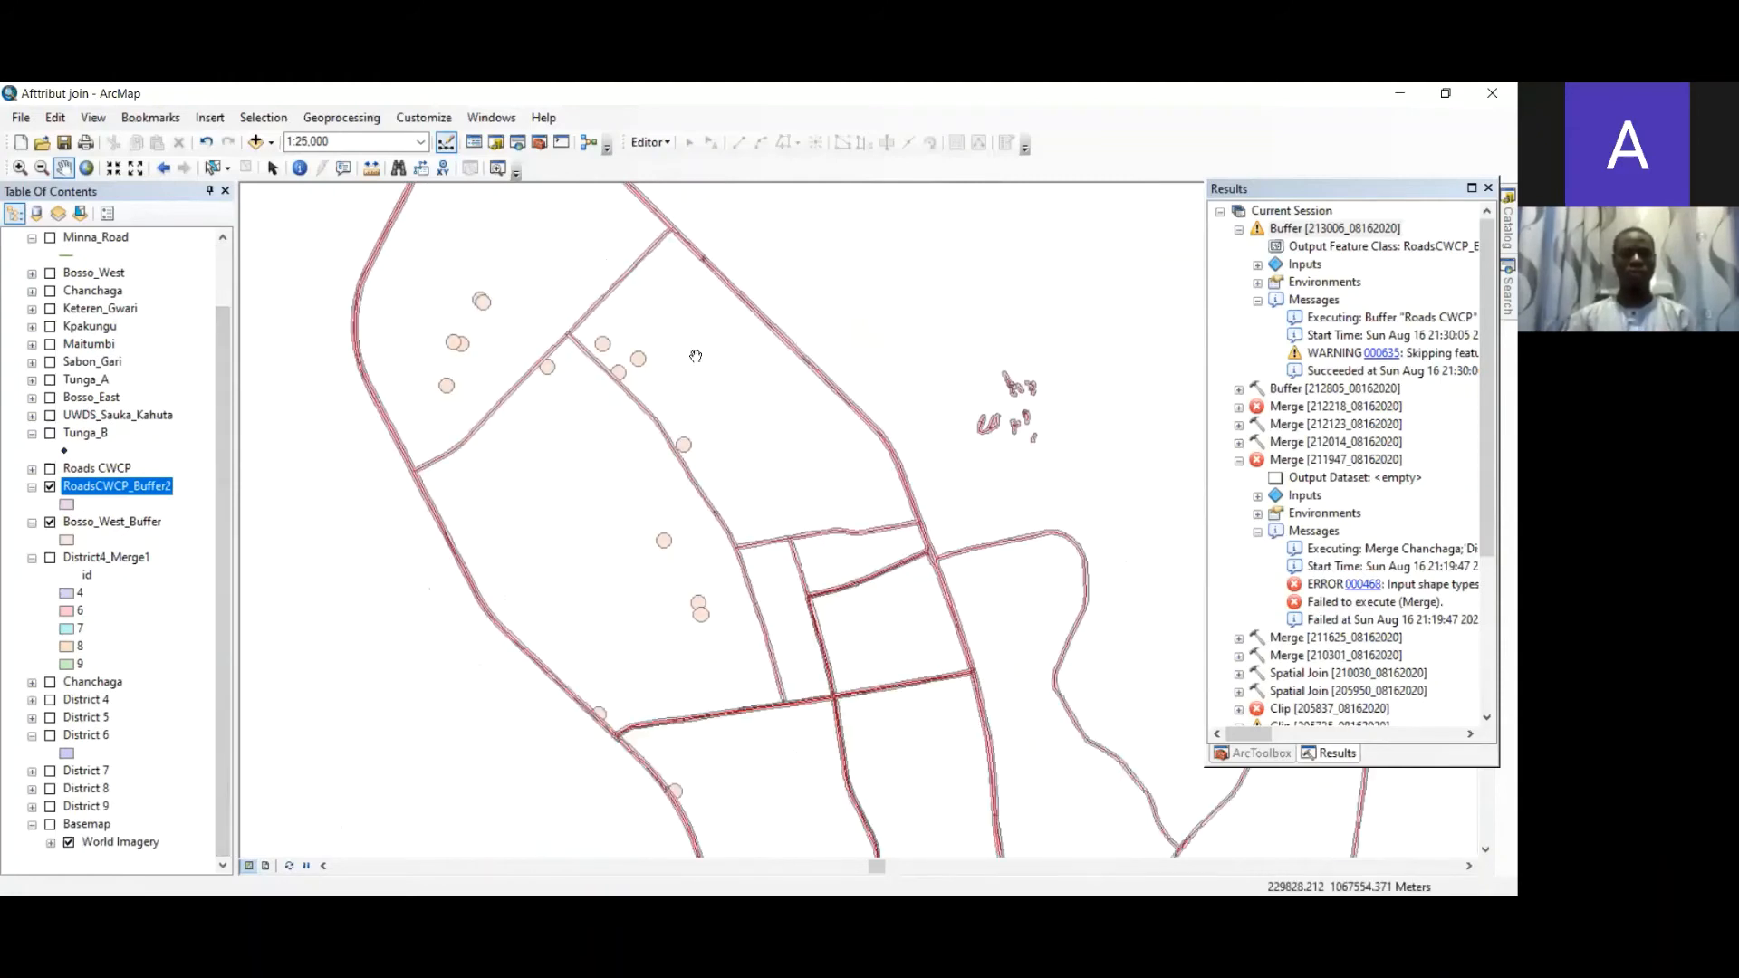
left_click(337, 121)
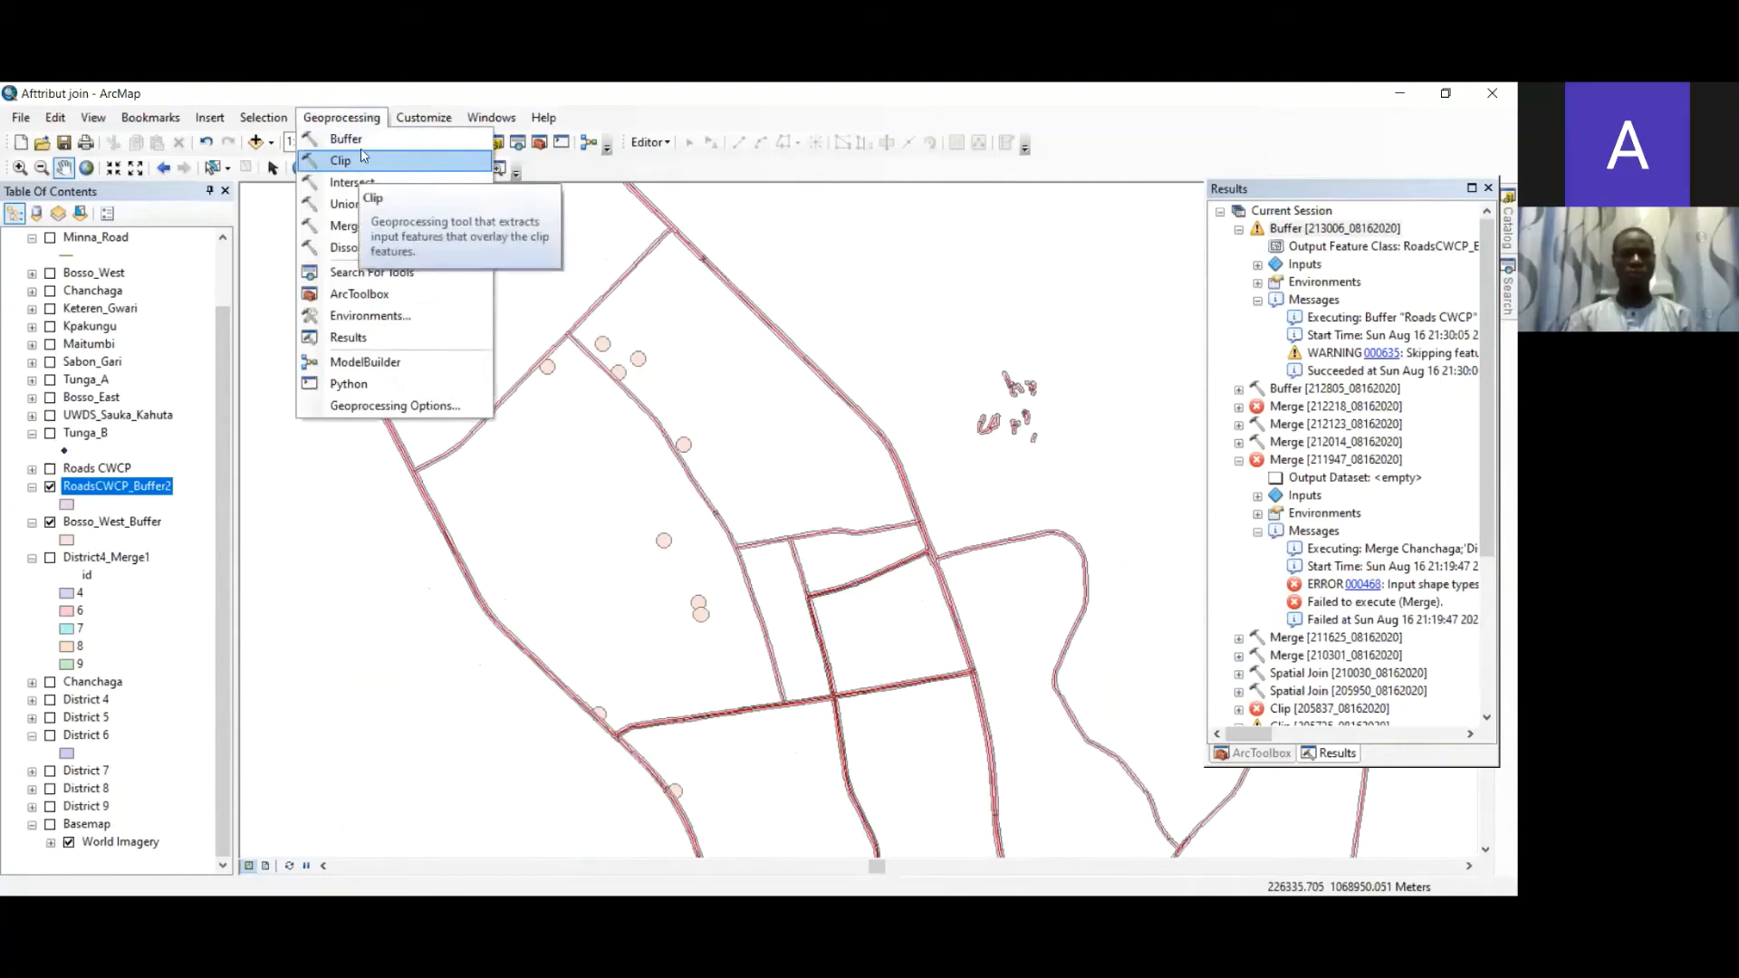
left_click(360, 143)
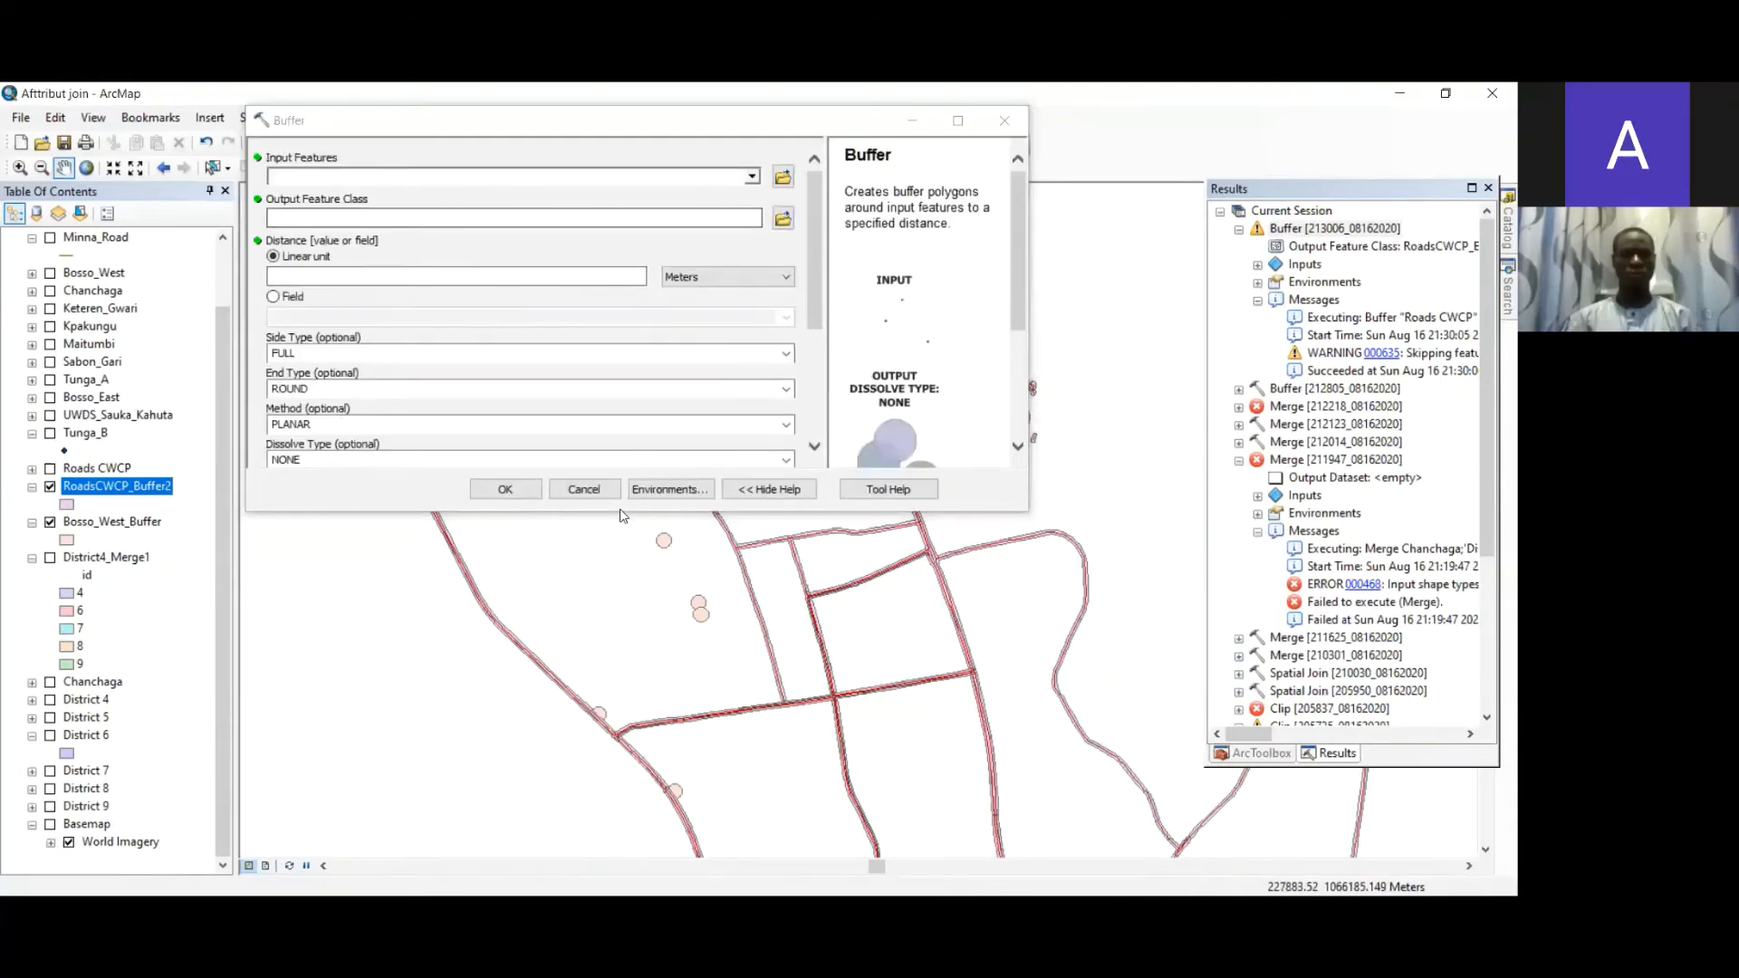
left_click(1006, 121)
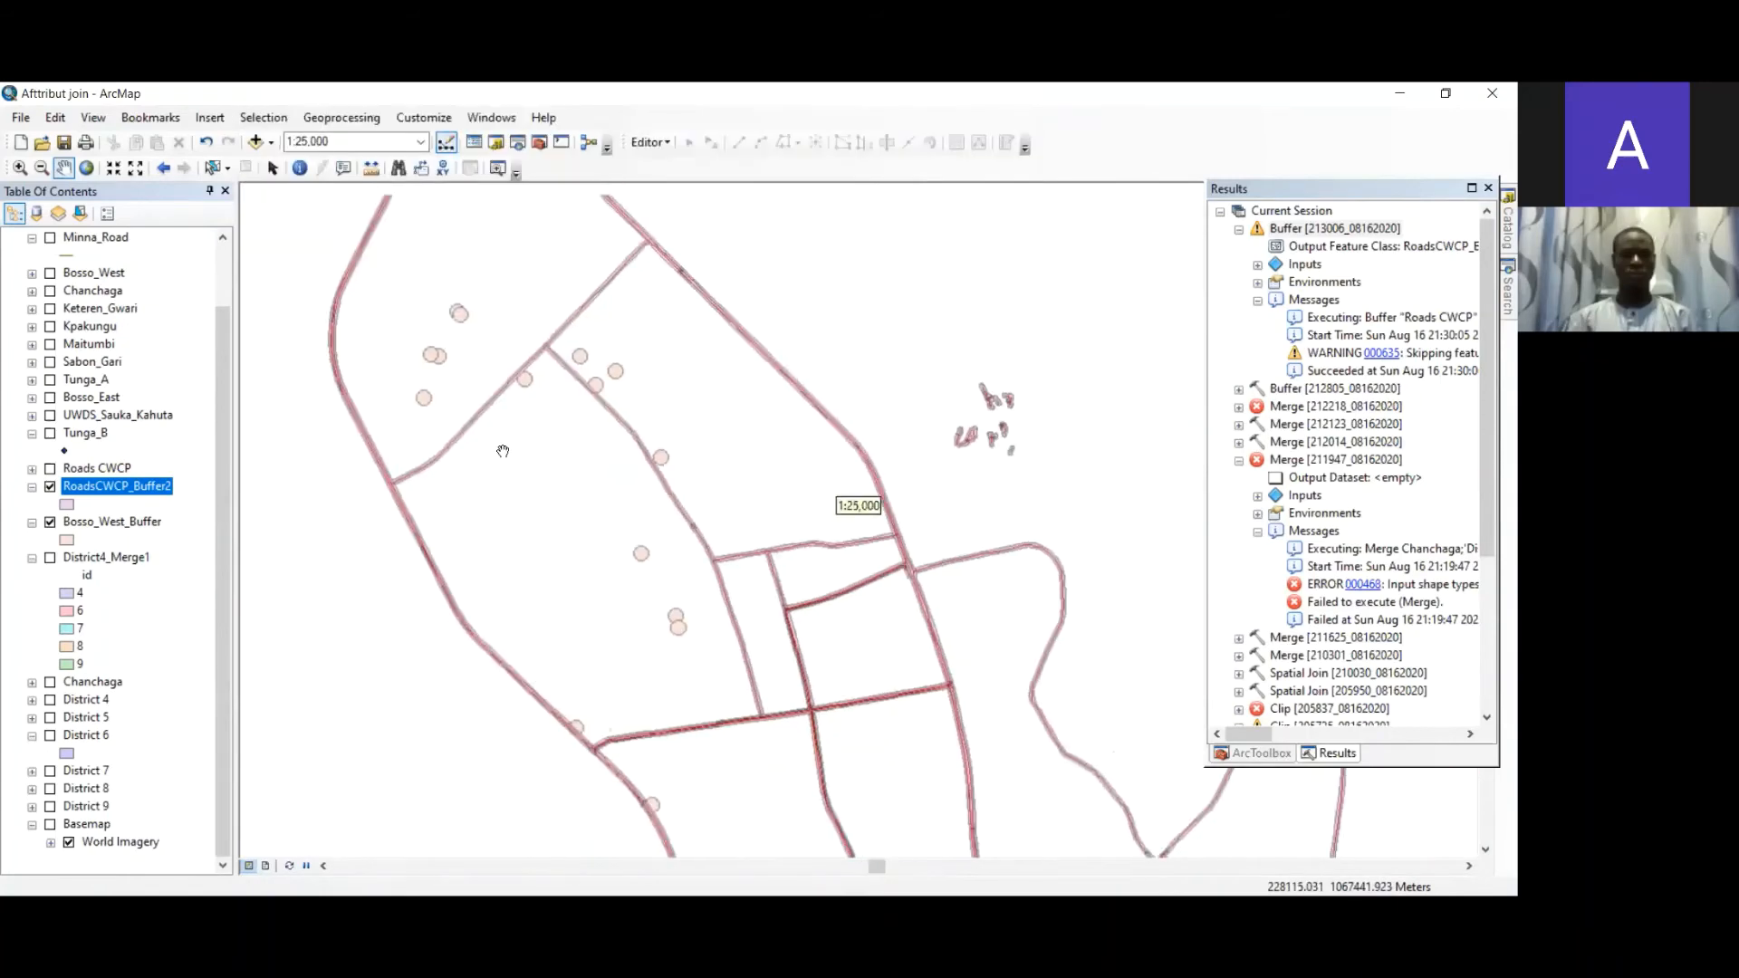
- Display the District 7 polygon alone, hiding the RoadsCWCP_Buffer2, Bosso_West_Buffer and Roads CWCP layers
scroll(851, 498, "up", 3)
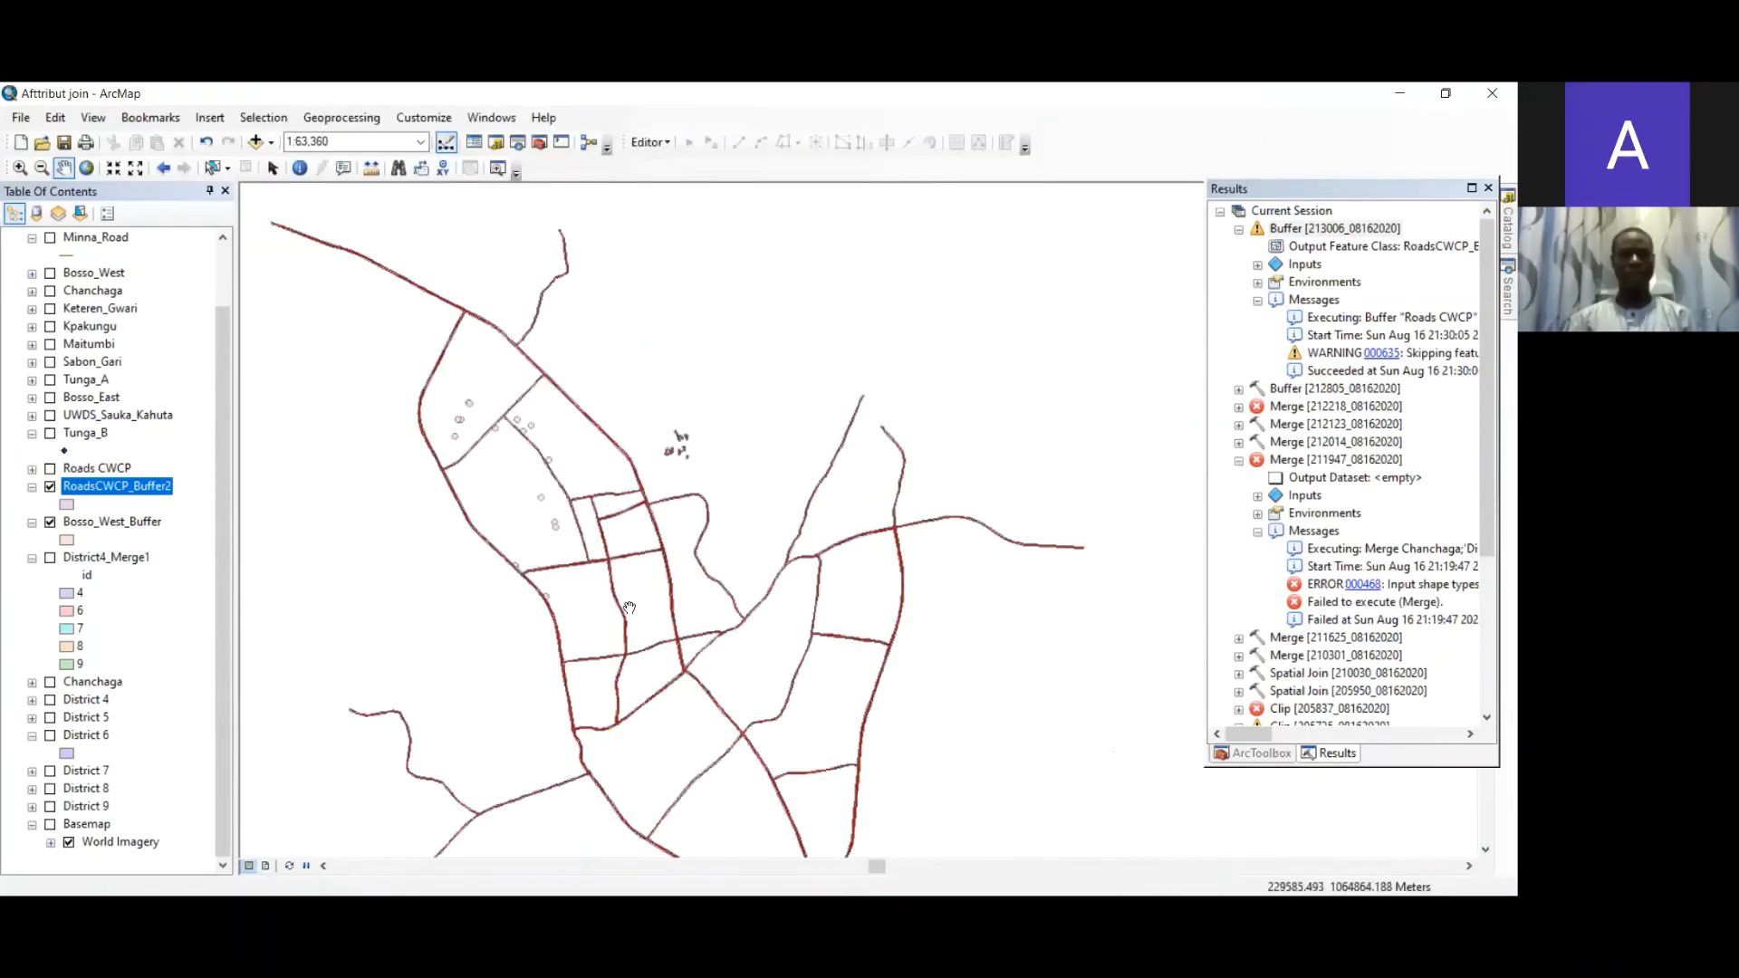
left_click_drag(629, 607, 632, 283)
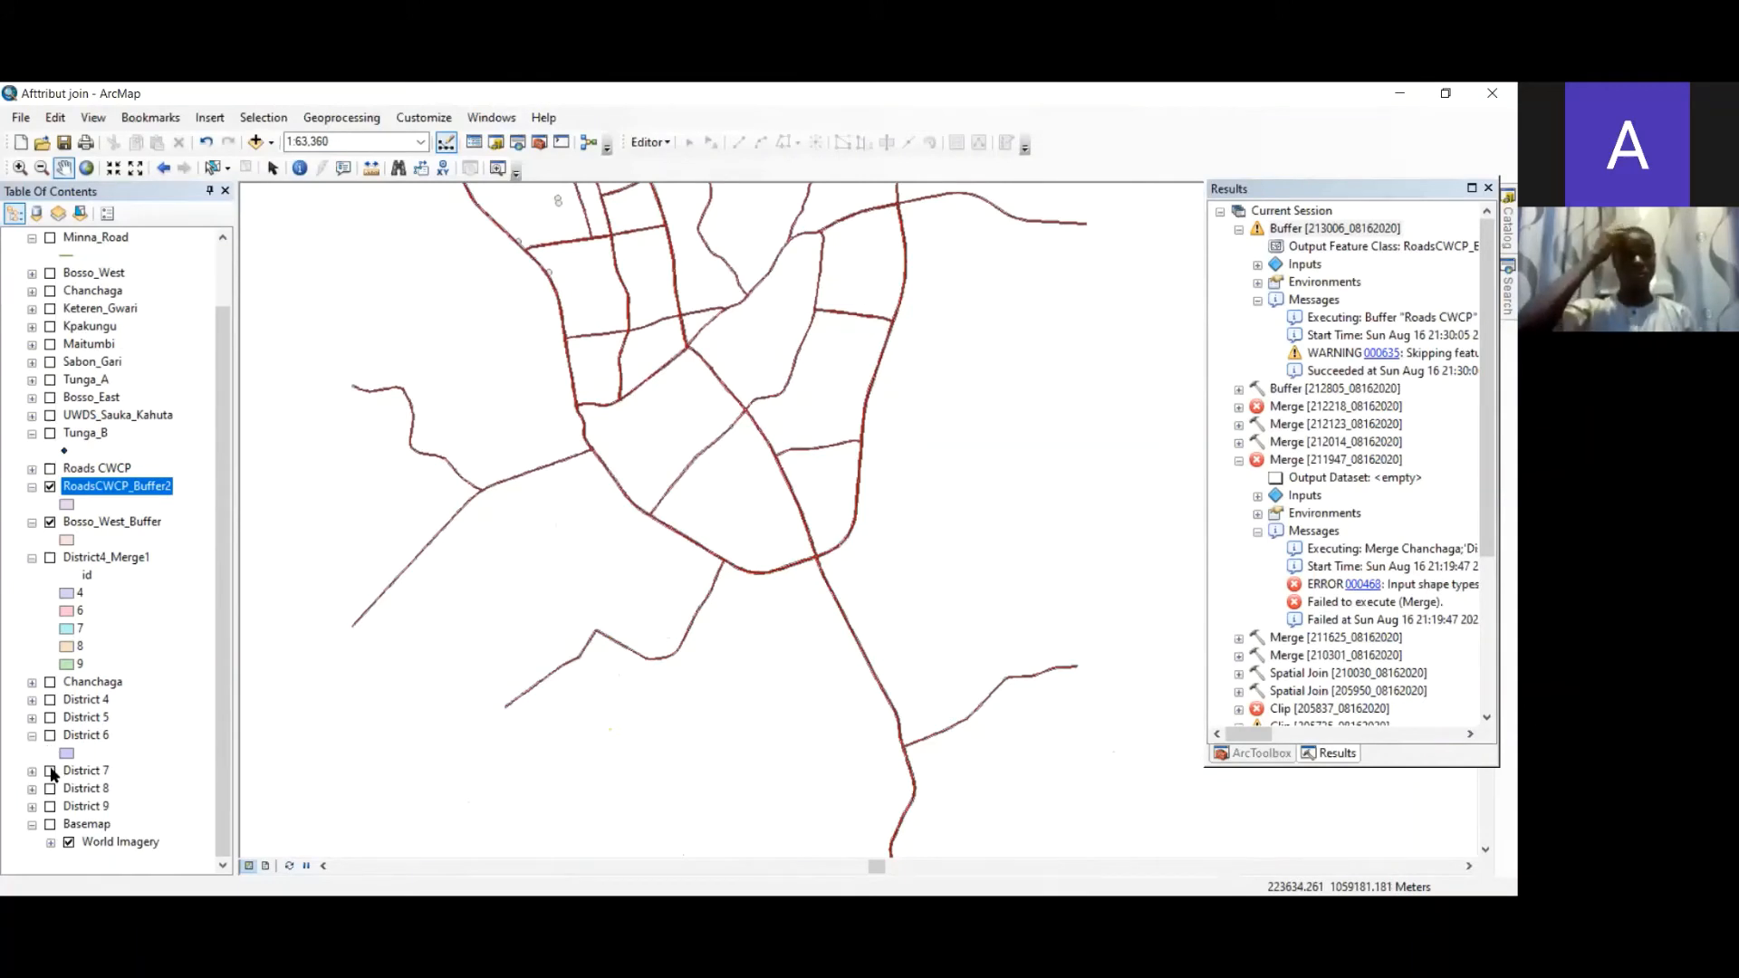
left_click(50, 771)
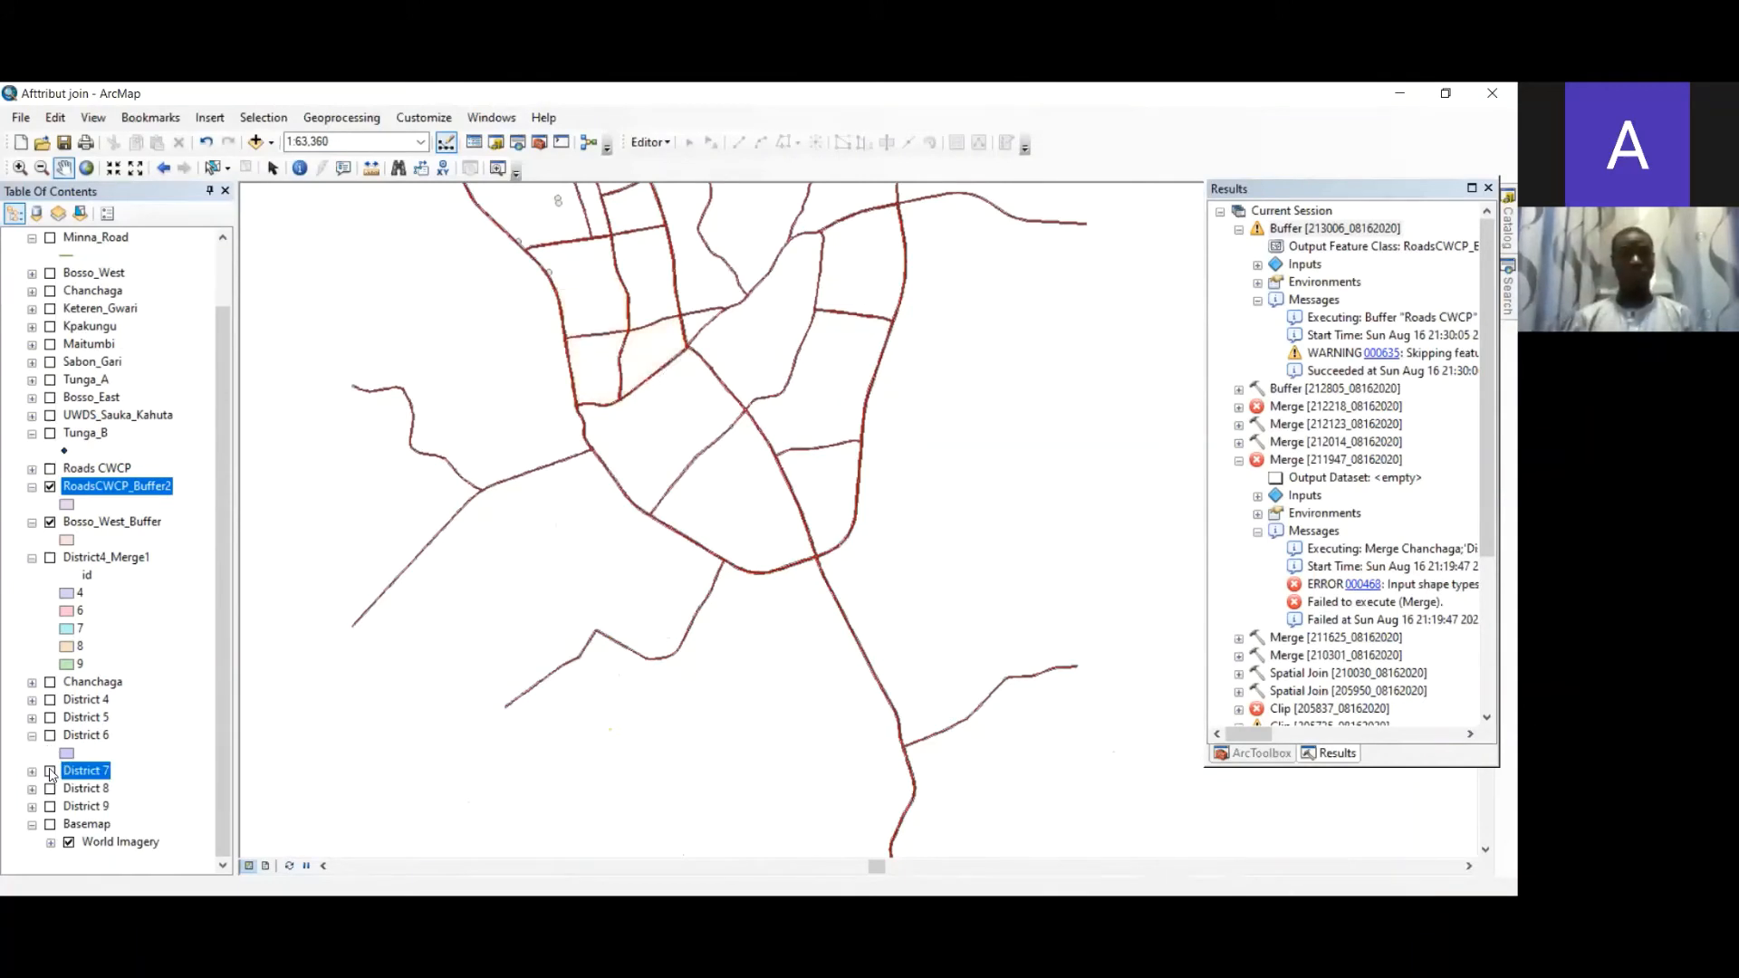
left_click(50, 486)
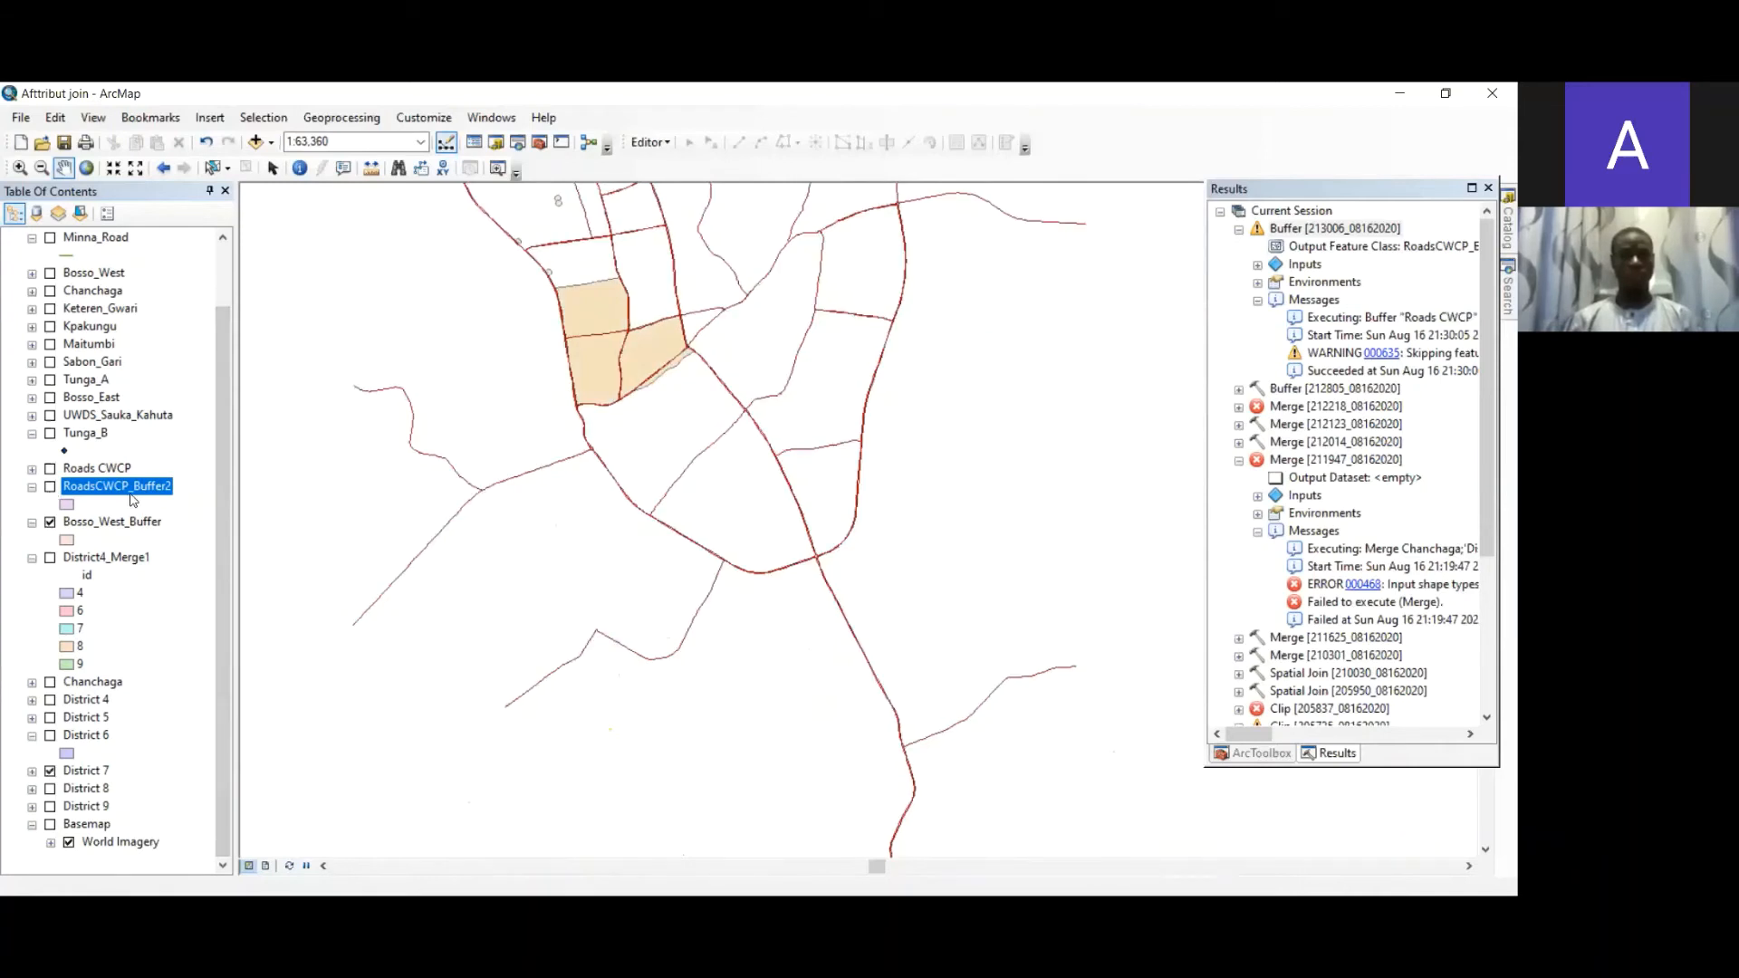
left_click(51, 523)
left_click_drag(225, 398, 228, 219)
left_click(50, 292)
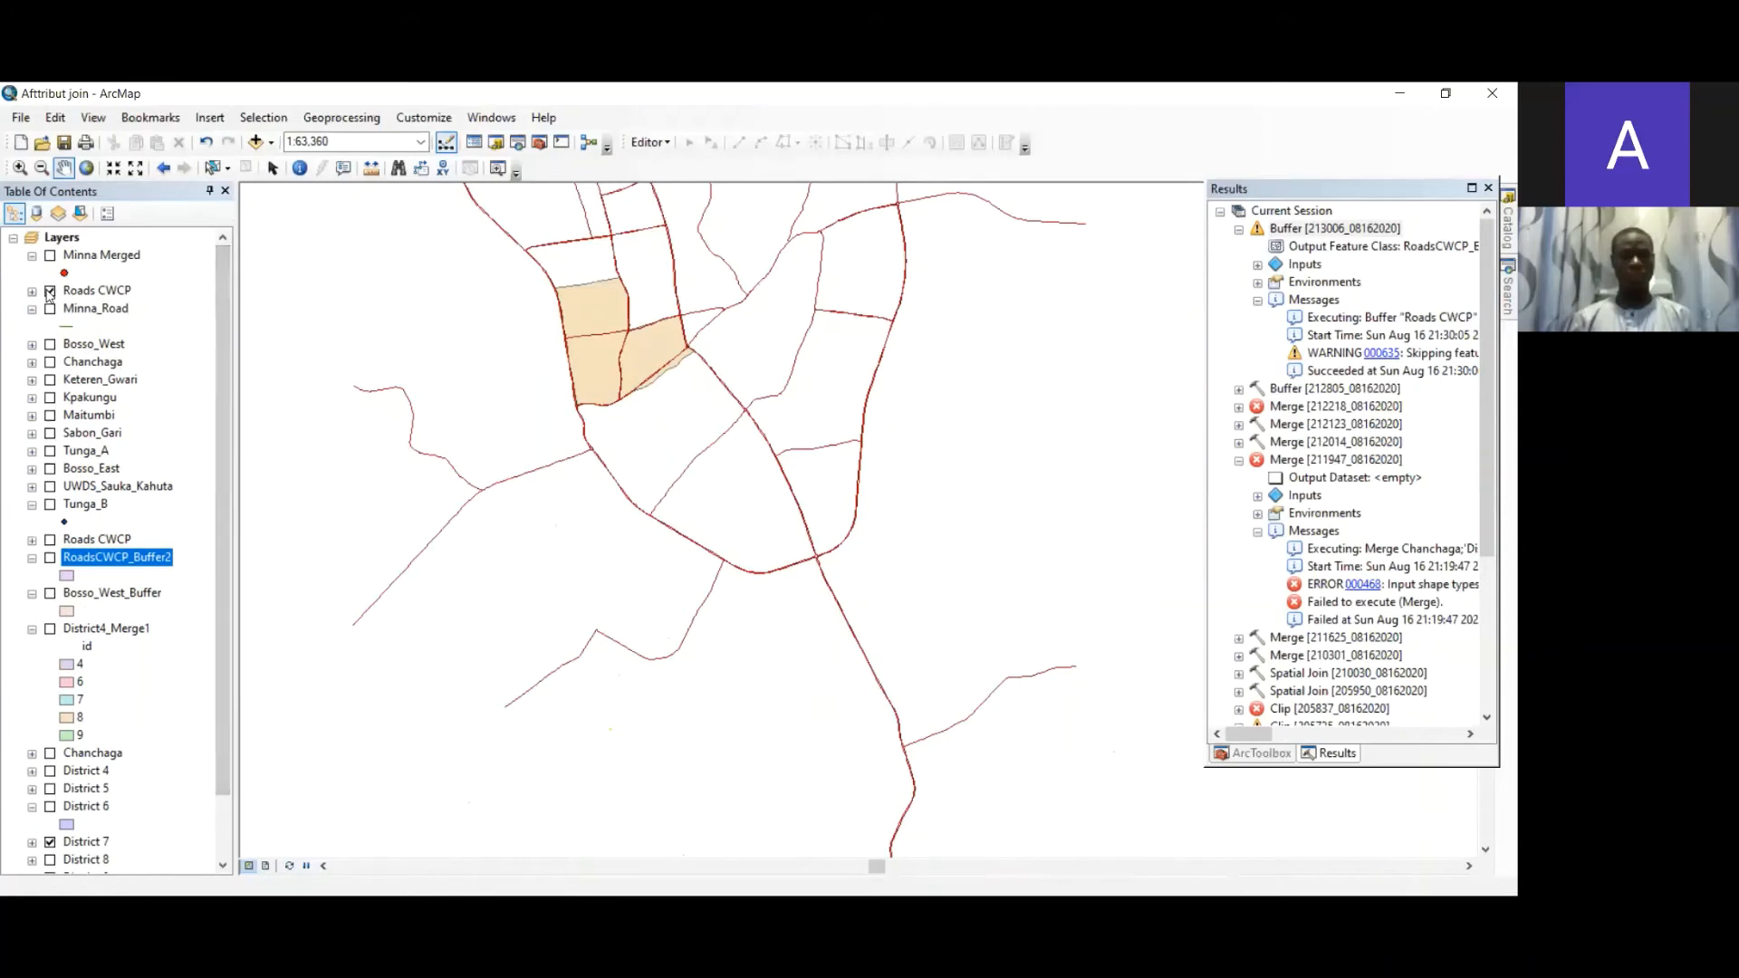
left_click(49, 292)
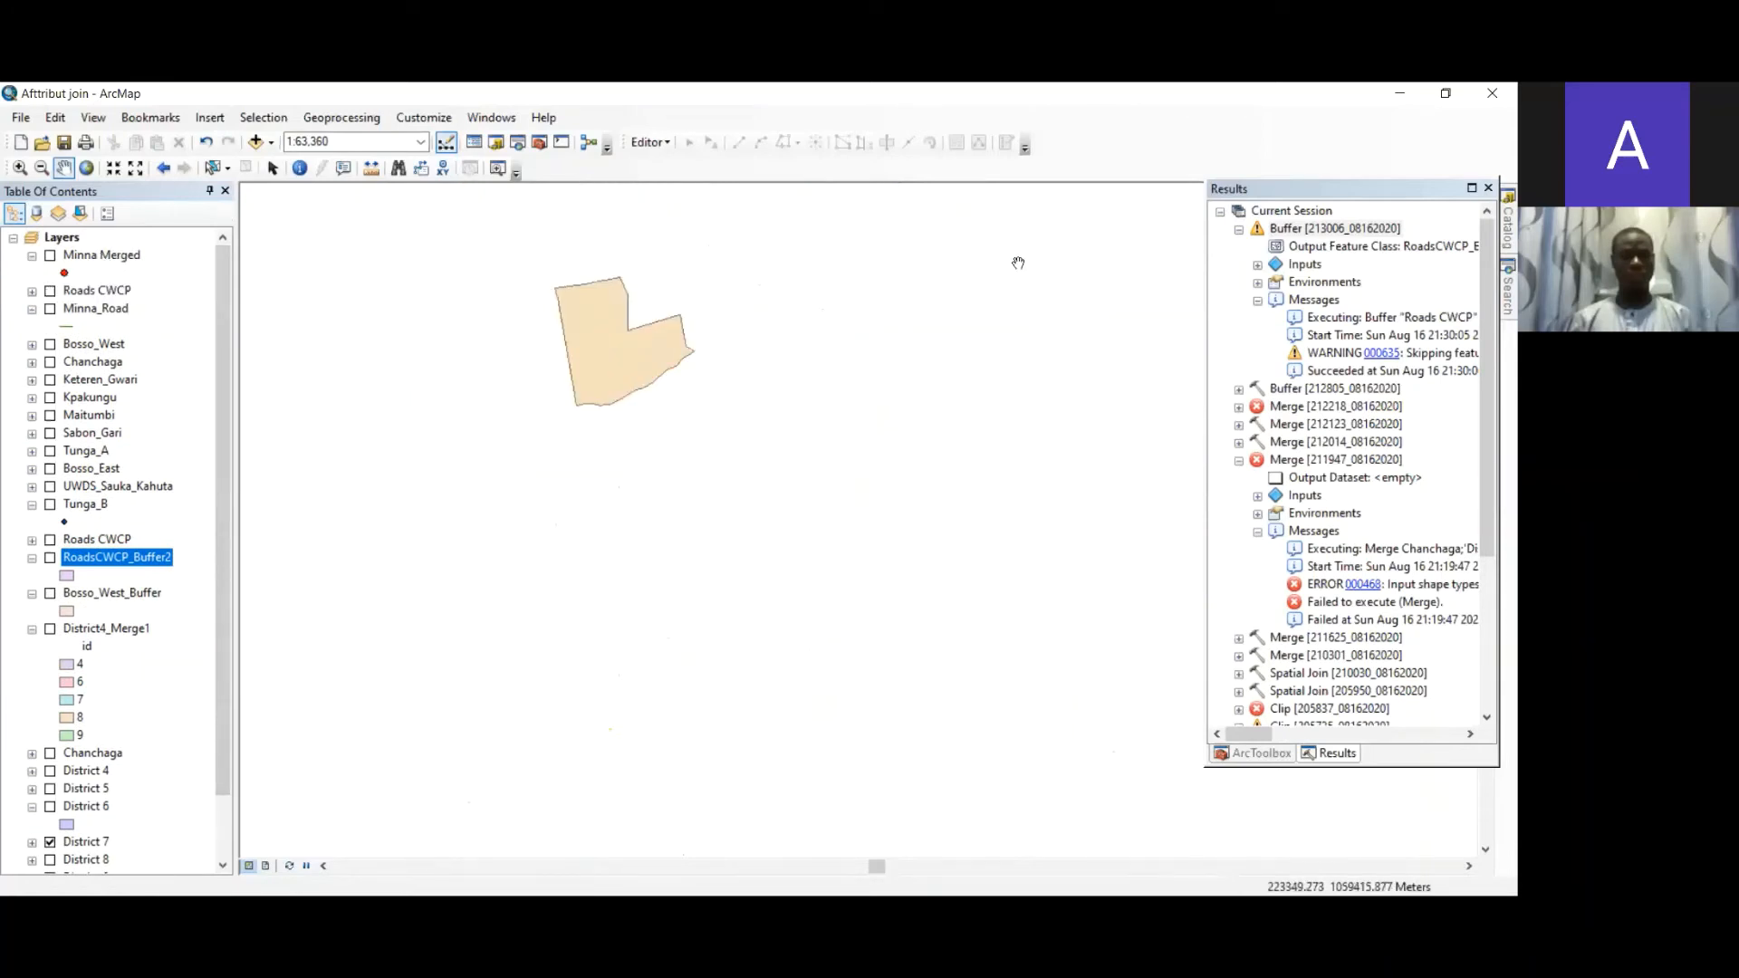
- Buffer the District 7 polygon by a linear distance of 20 meters into District7_Buffer, using the planar method and no dissolve
left_click(369, 124)
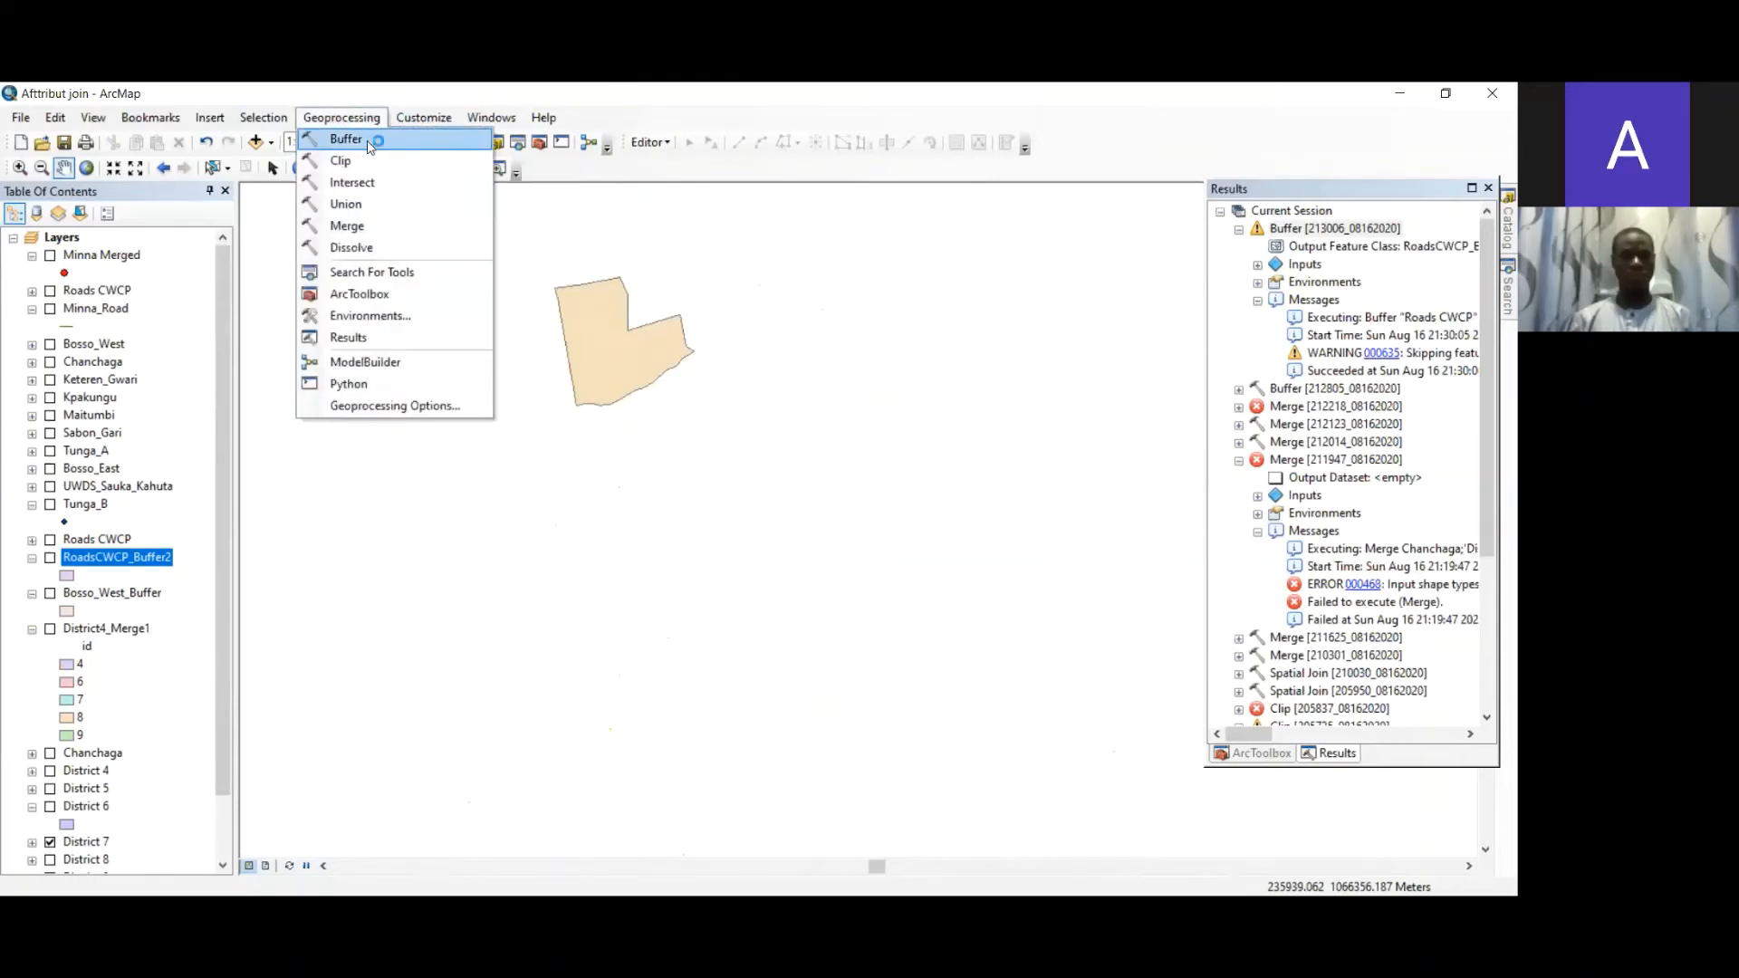
left_click(370, 146)
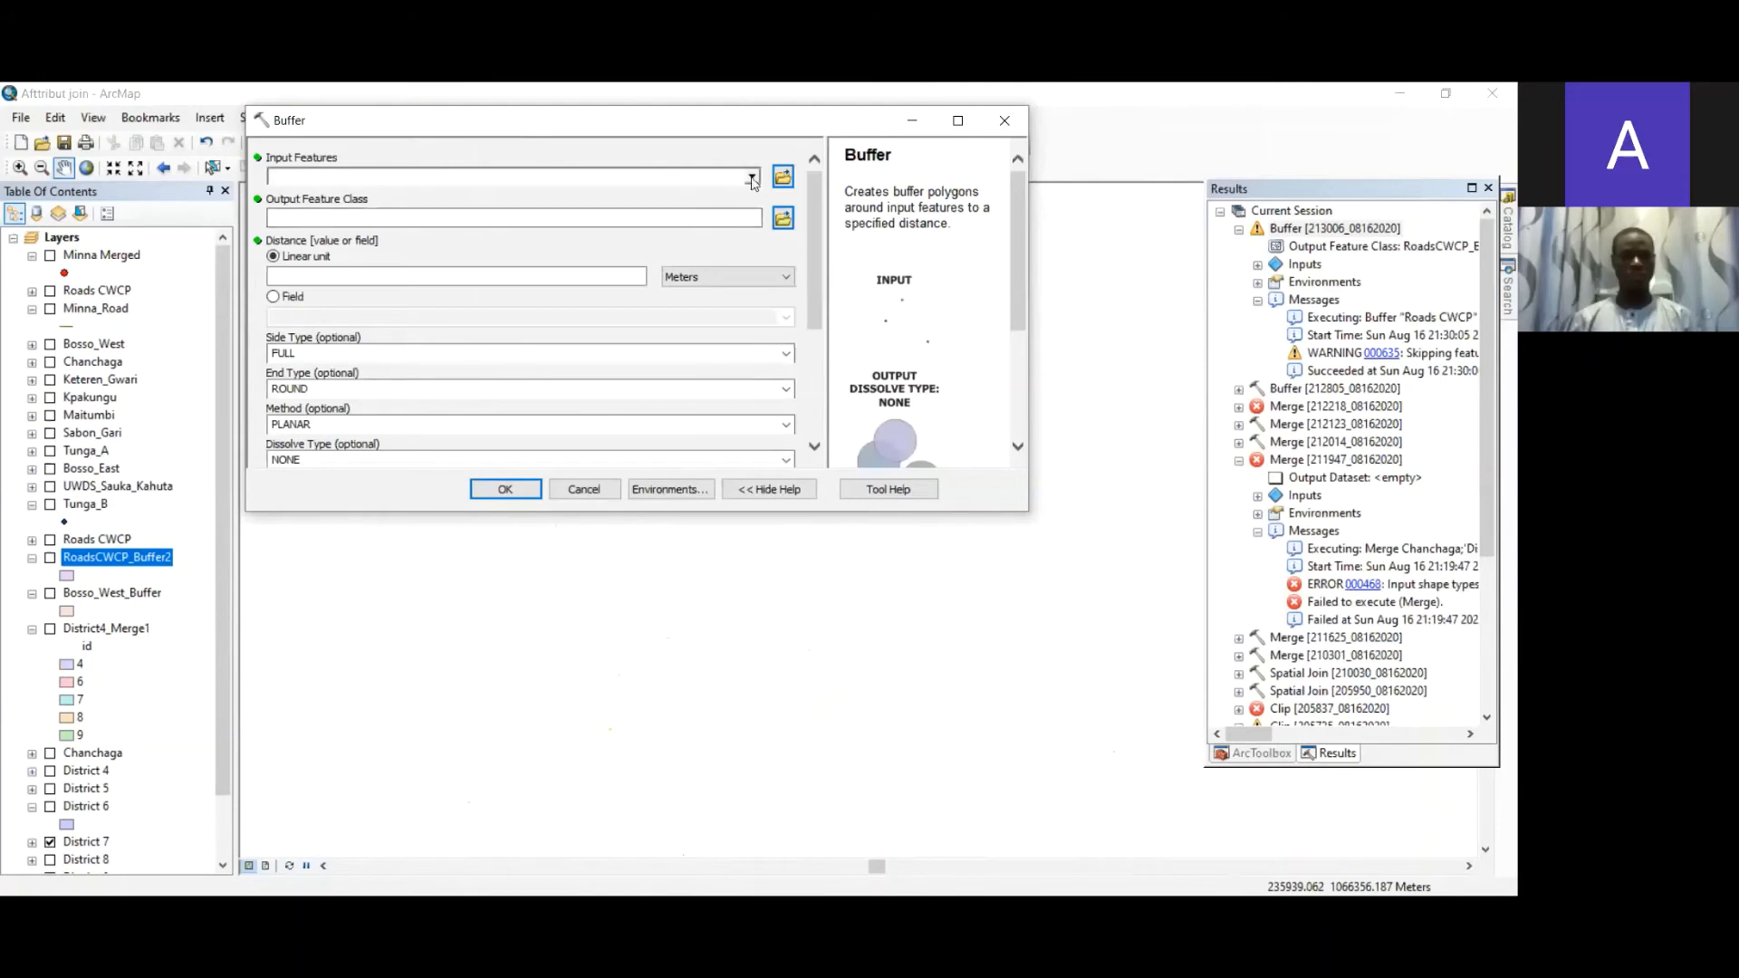
left_click(752, 176)
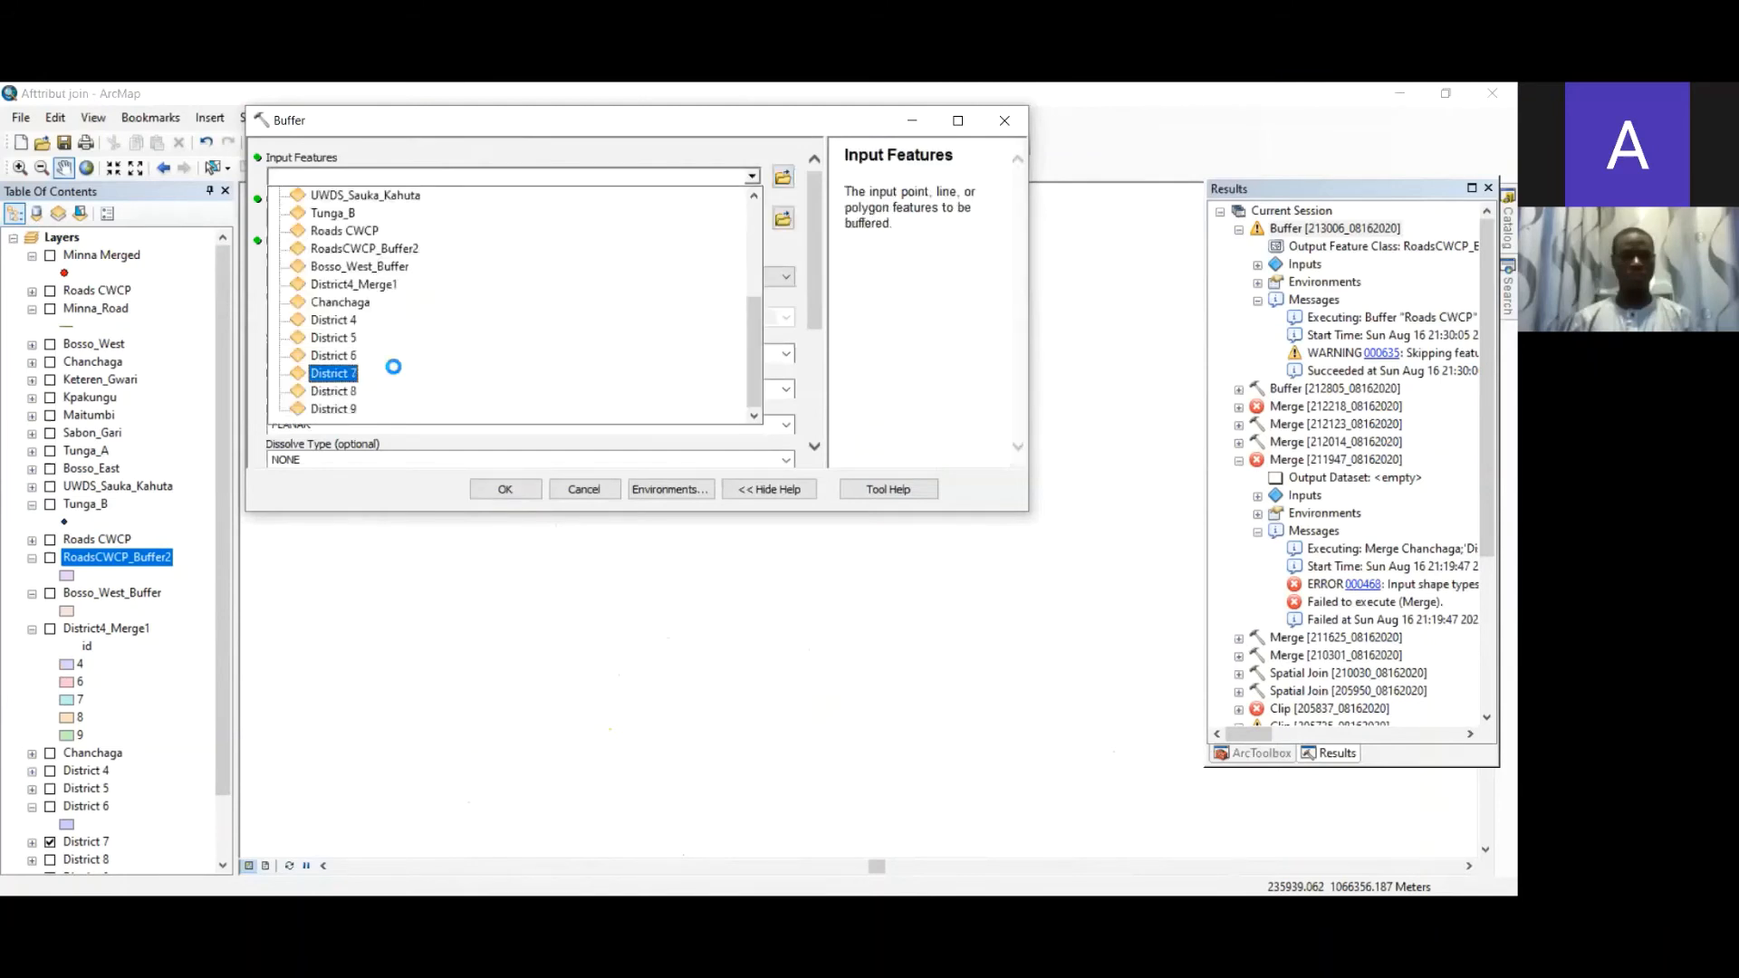
left_click(393, 371)
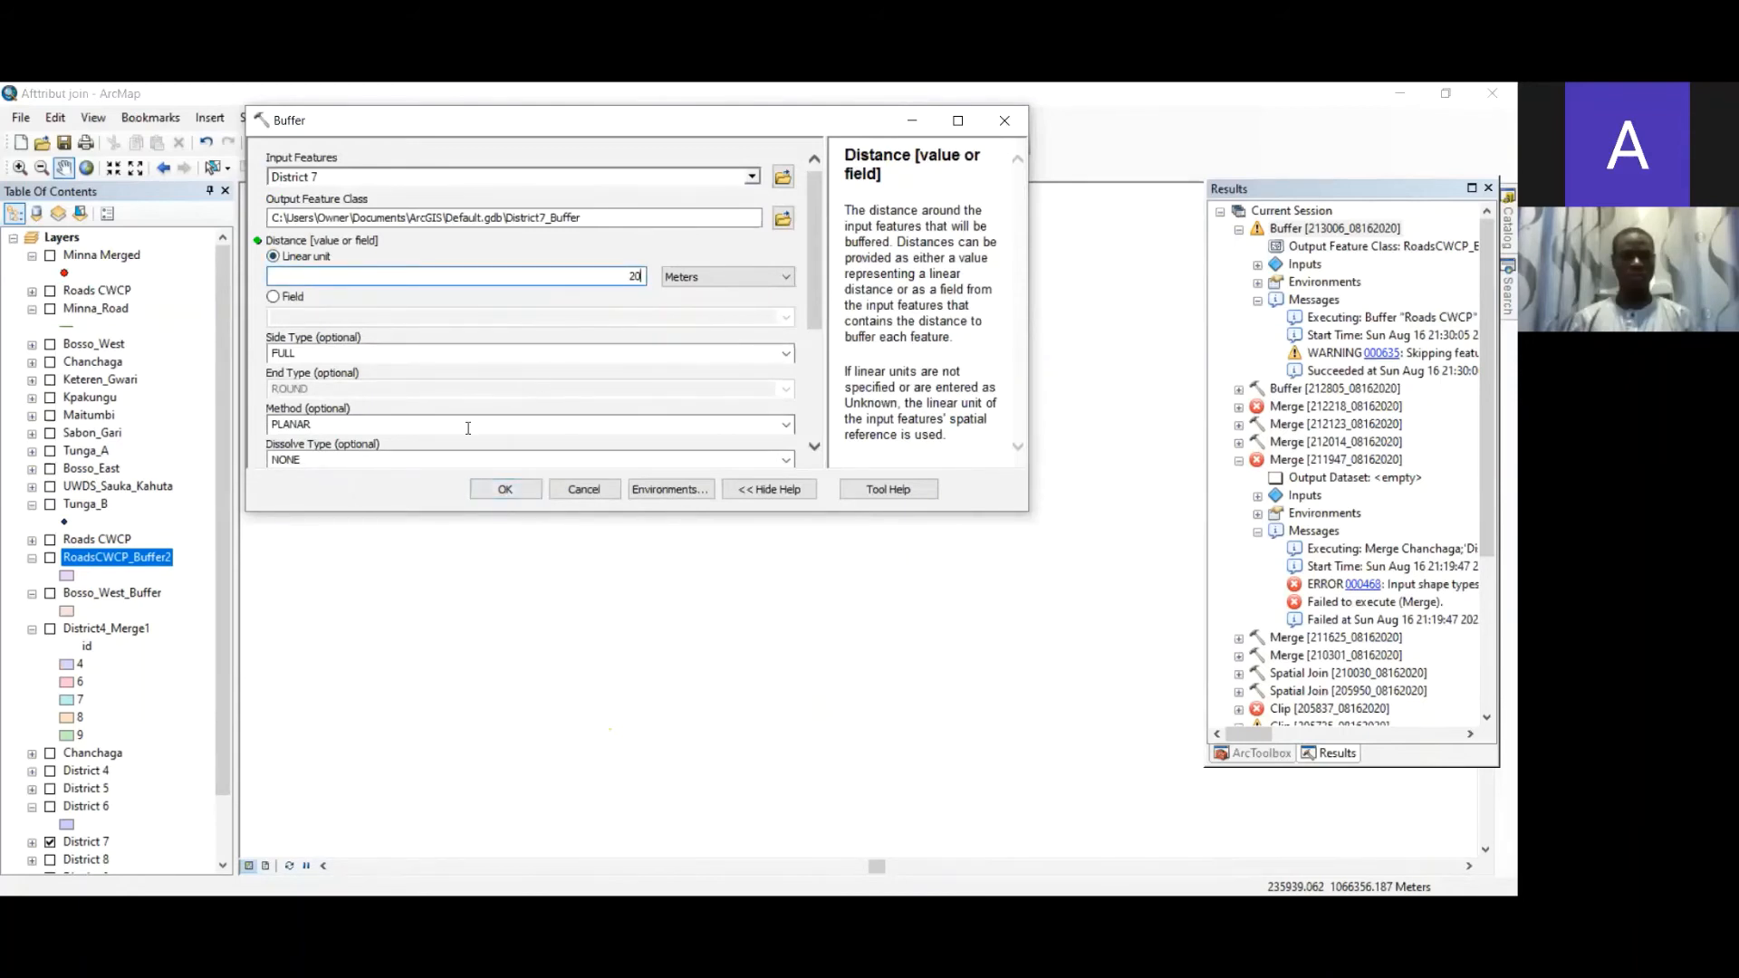
left_click(518, 491)
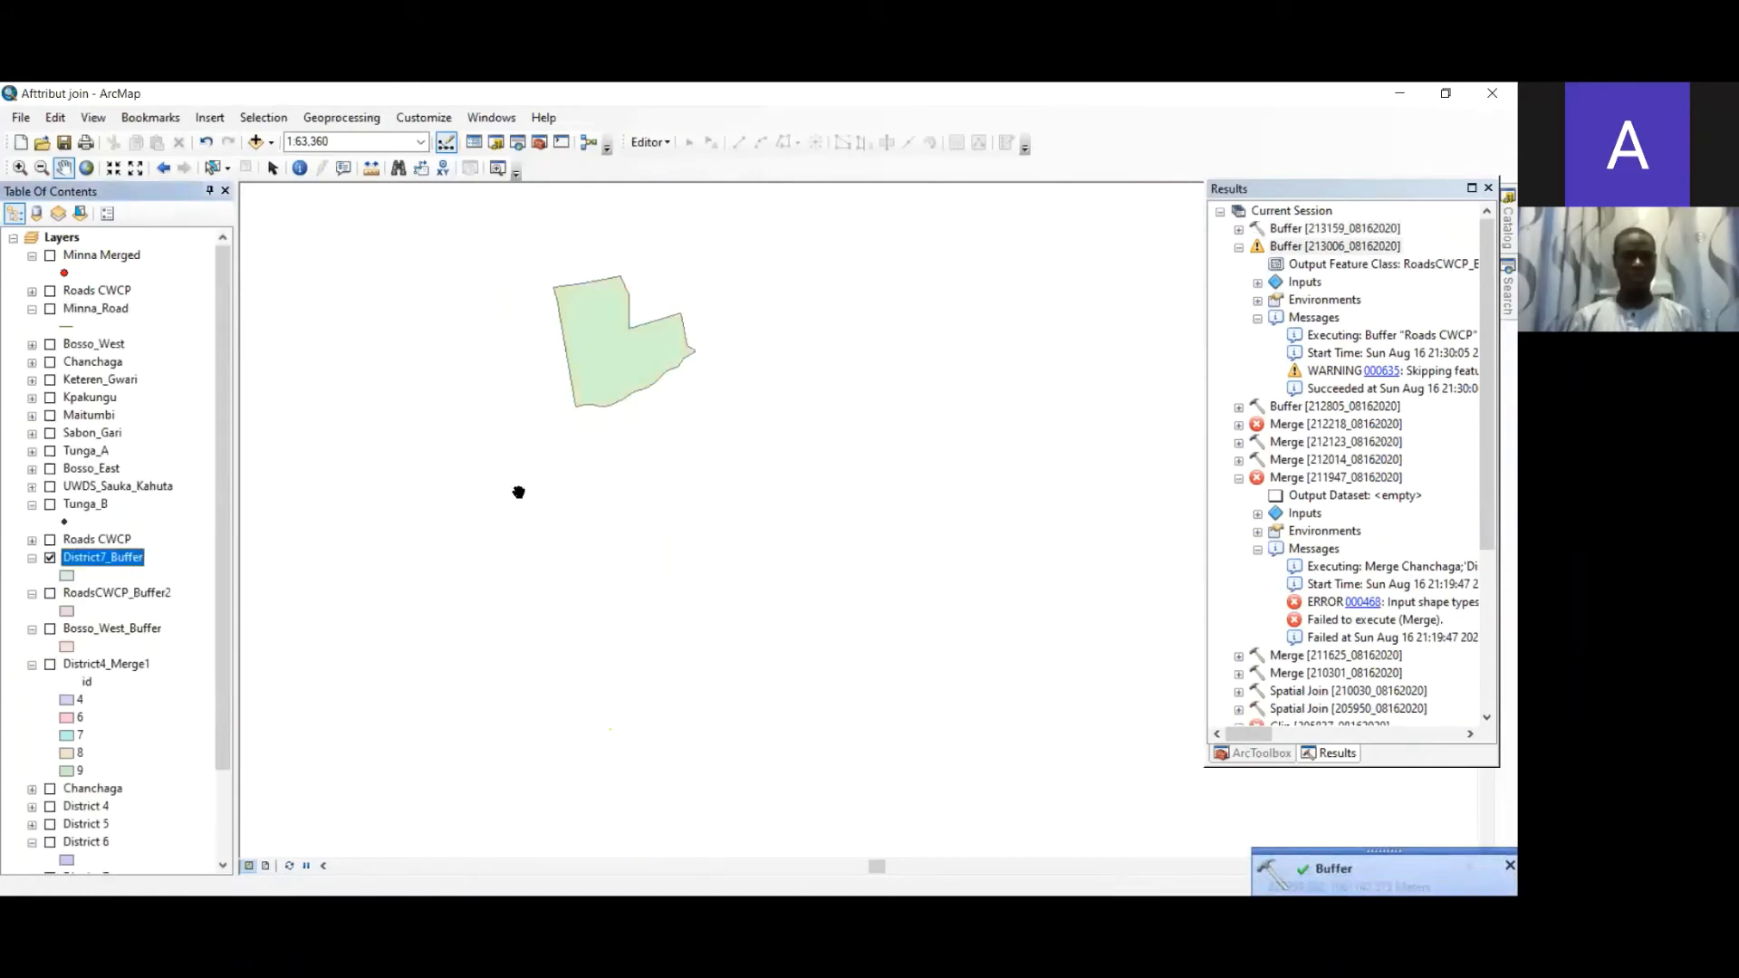
- Compare District7_Buffer with the District 7 polygon by switching the buffer layer off and on, and collapse its legend
left_click(50, 558)
left_click(32, 558)
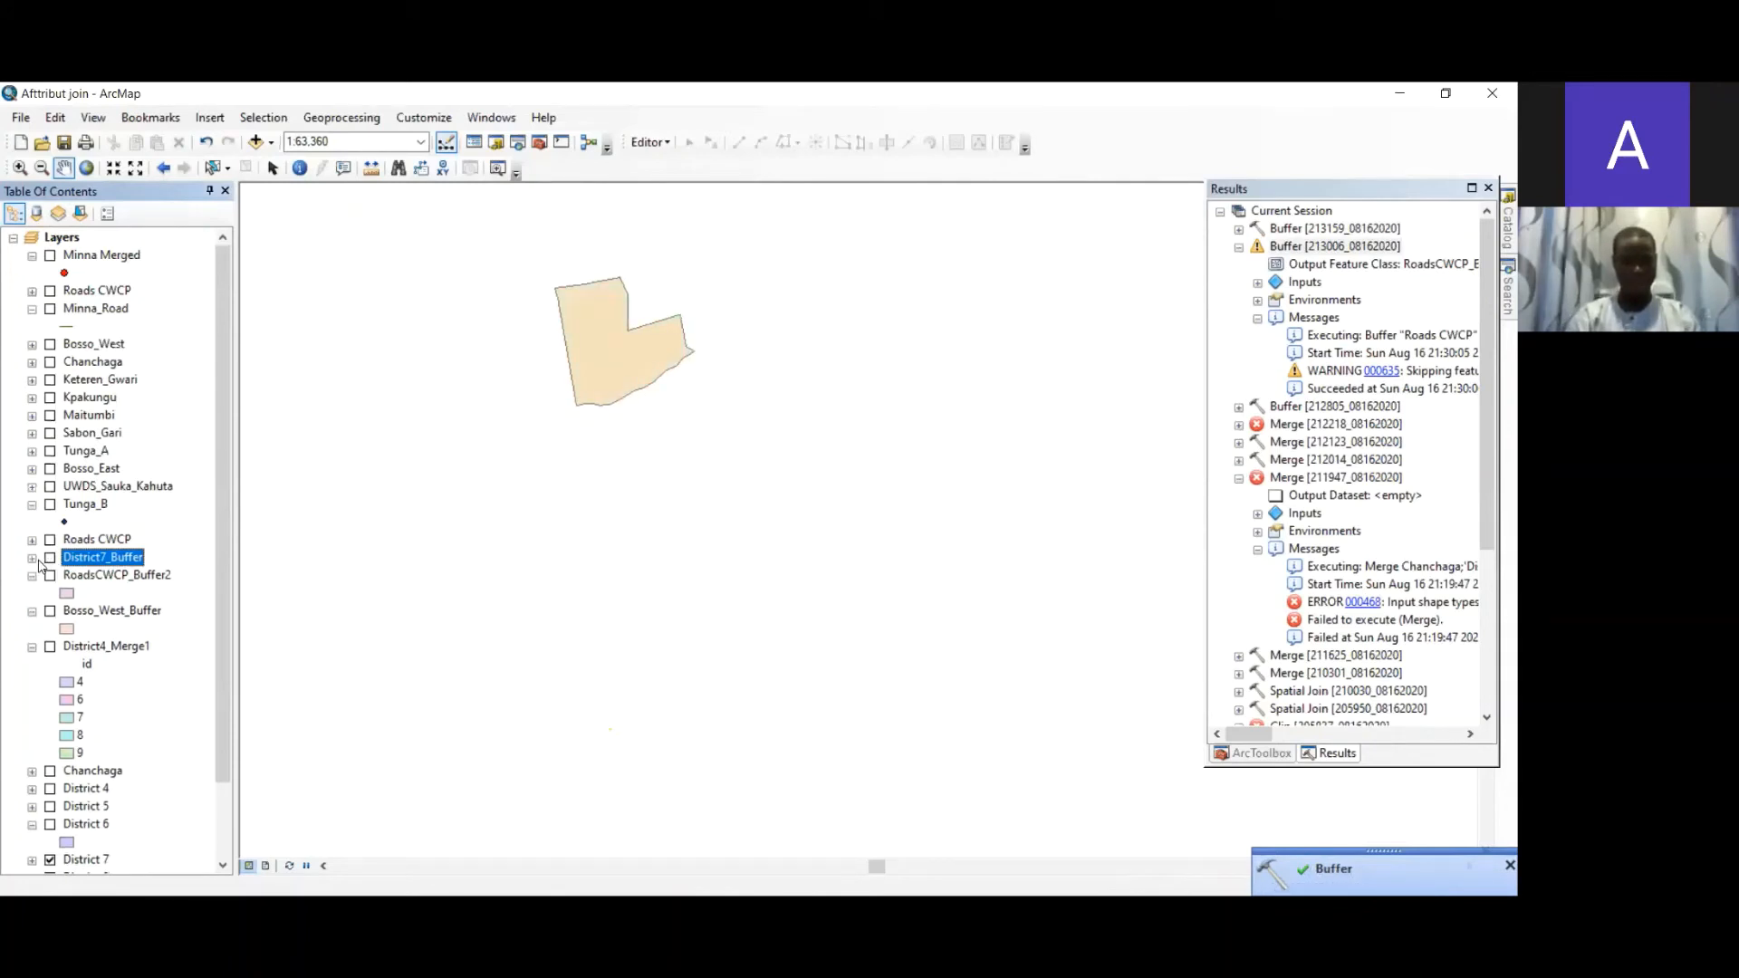
left_click(49, 558)
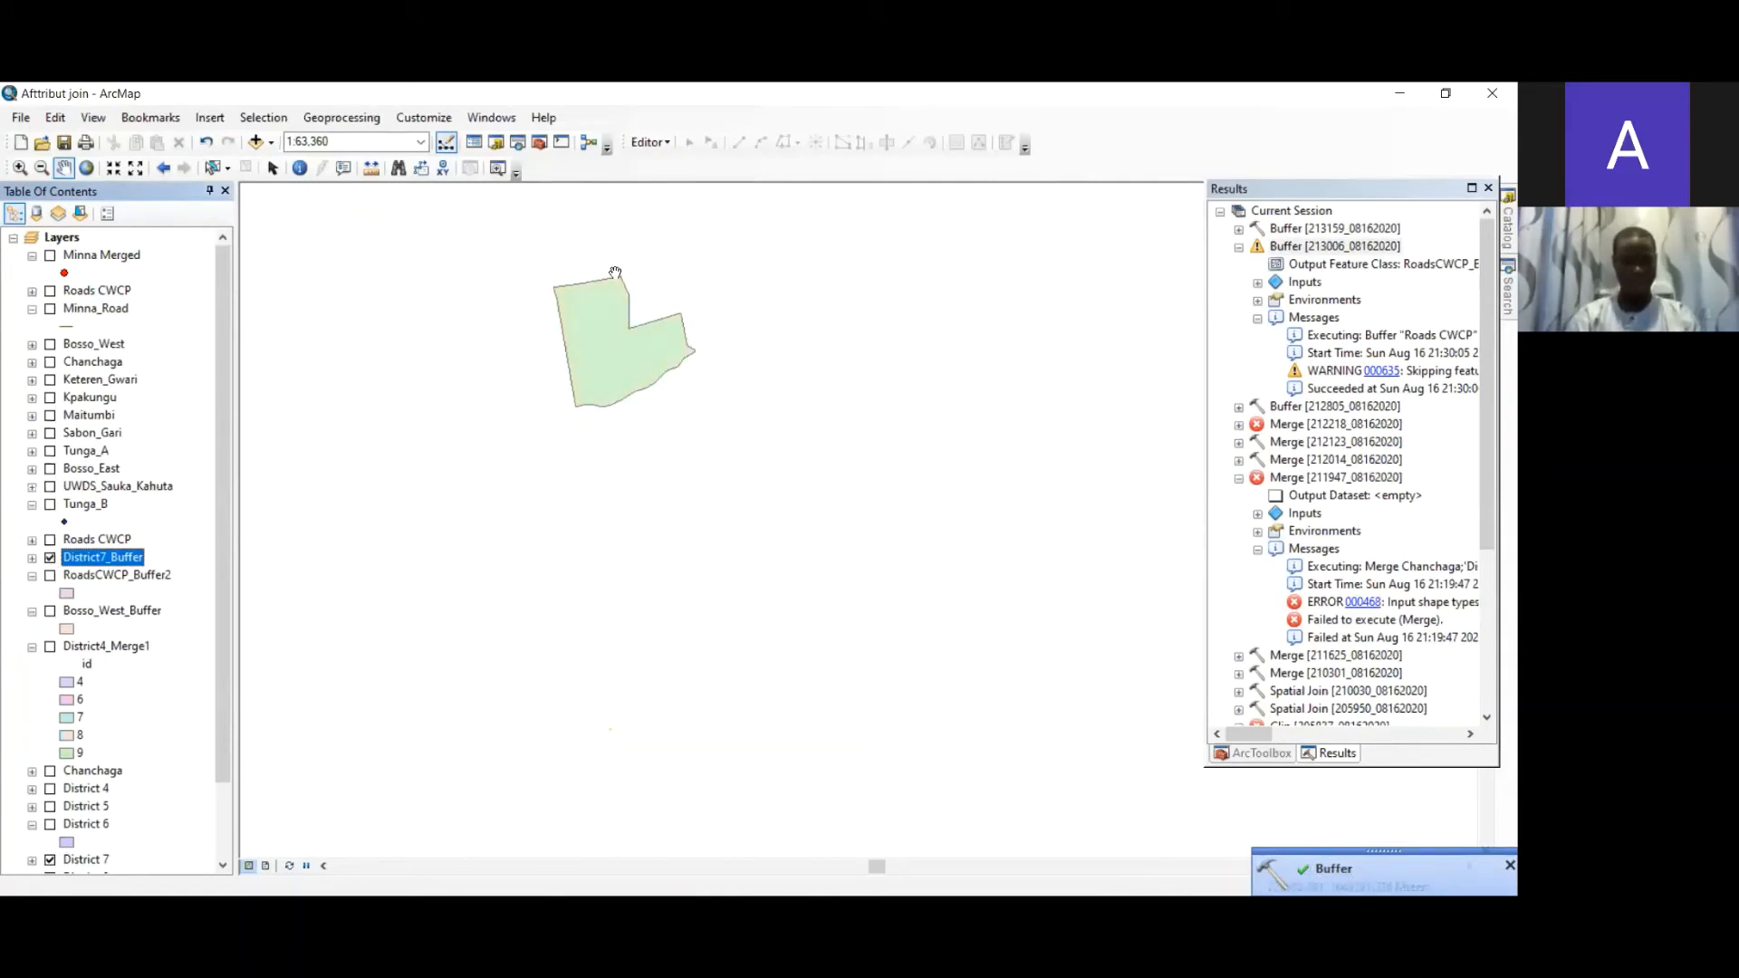
- Move the District7_Buffer layer directly beneath District 7 in the drawing order and inspect the buffer edge at 1:15,000
scroll(613, 272, "down", 1)
scroll(615, 271, "down", 4)
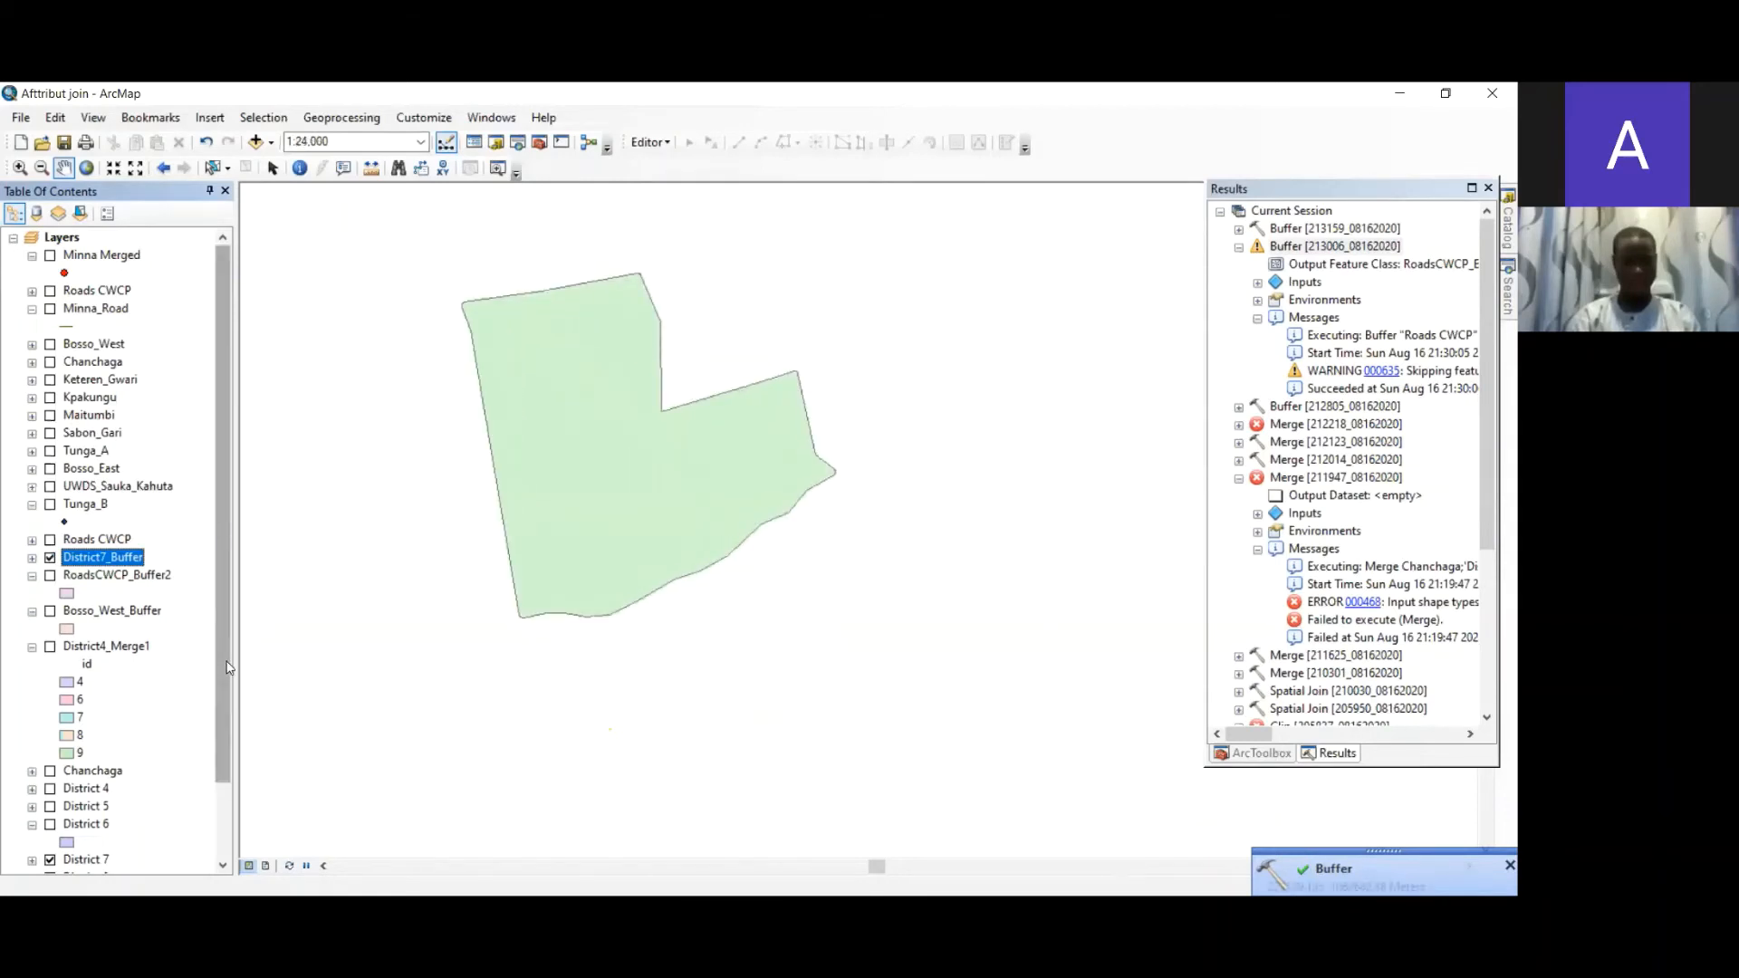
scroll(209, 755, "down", 2)
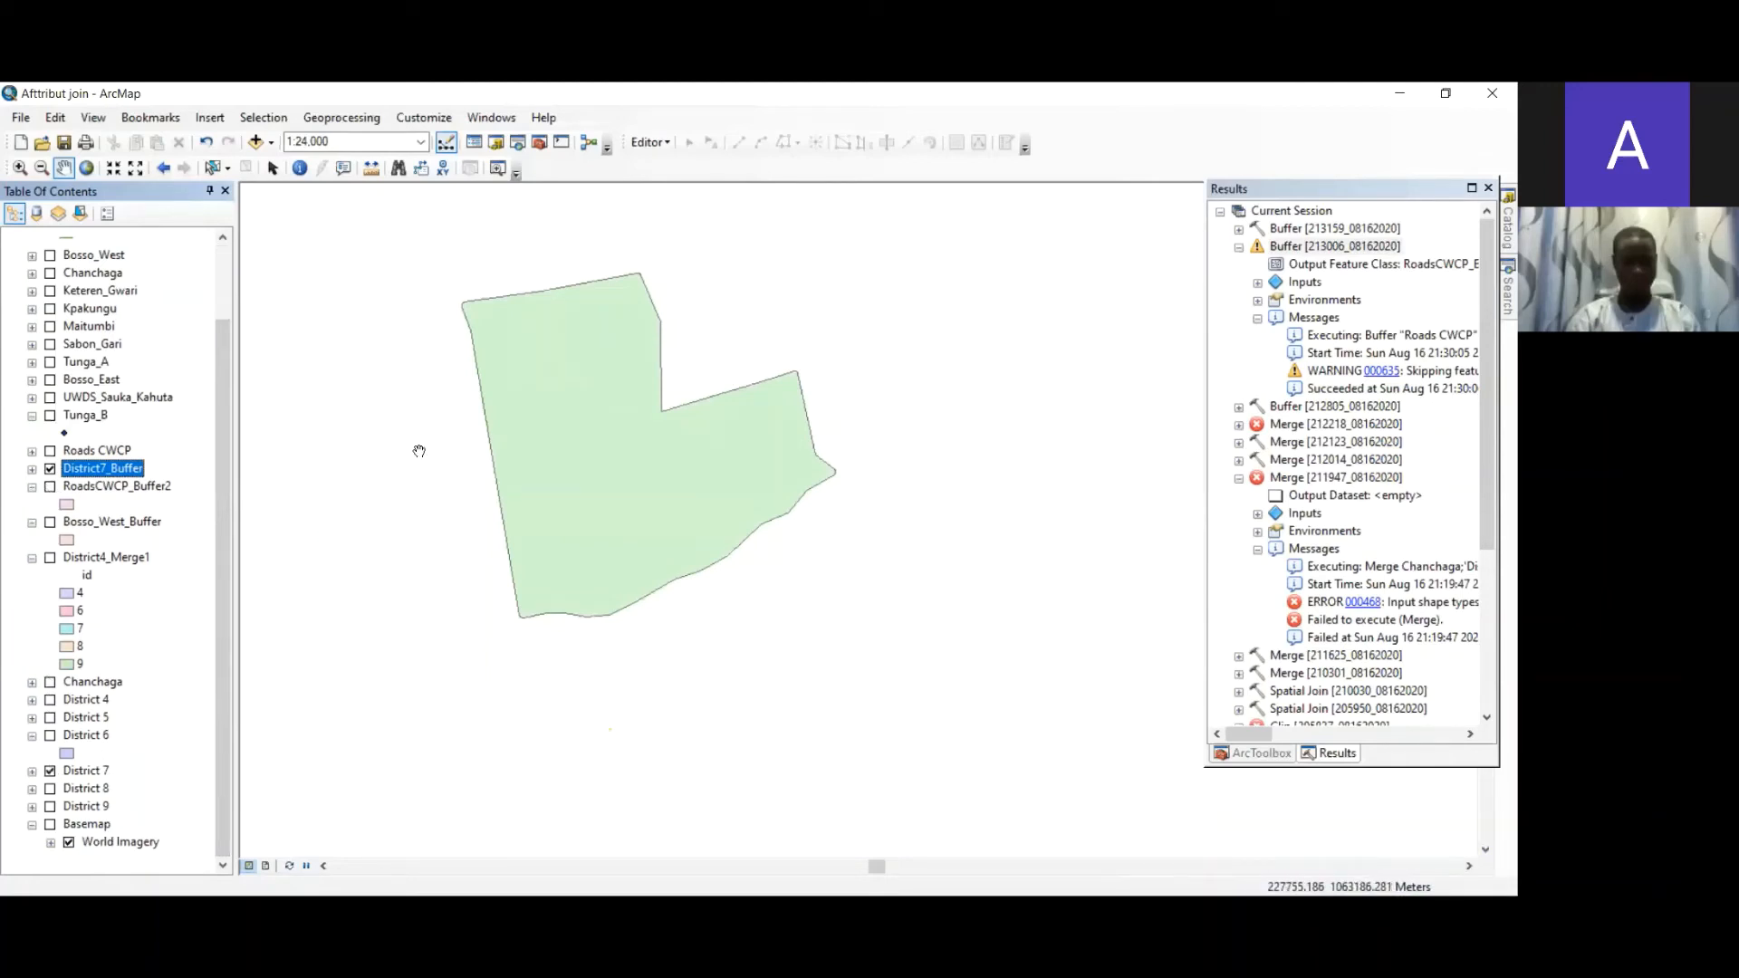
left_click(91, 773)
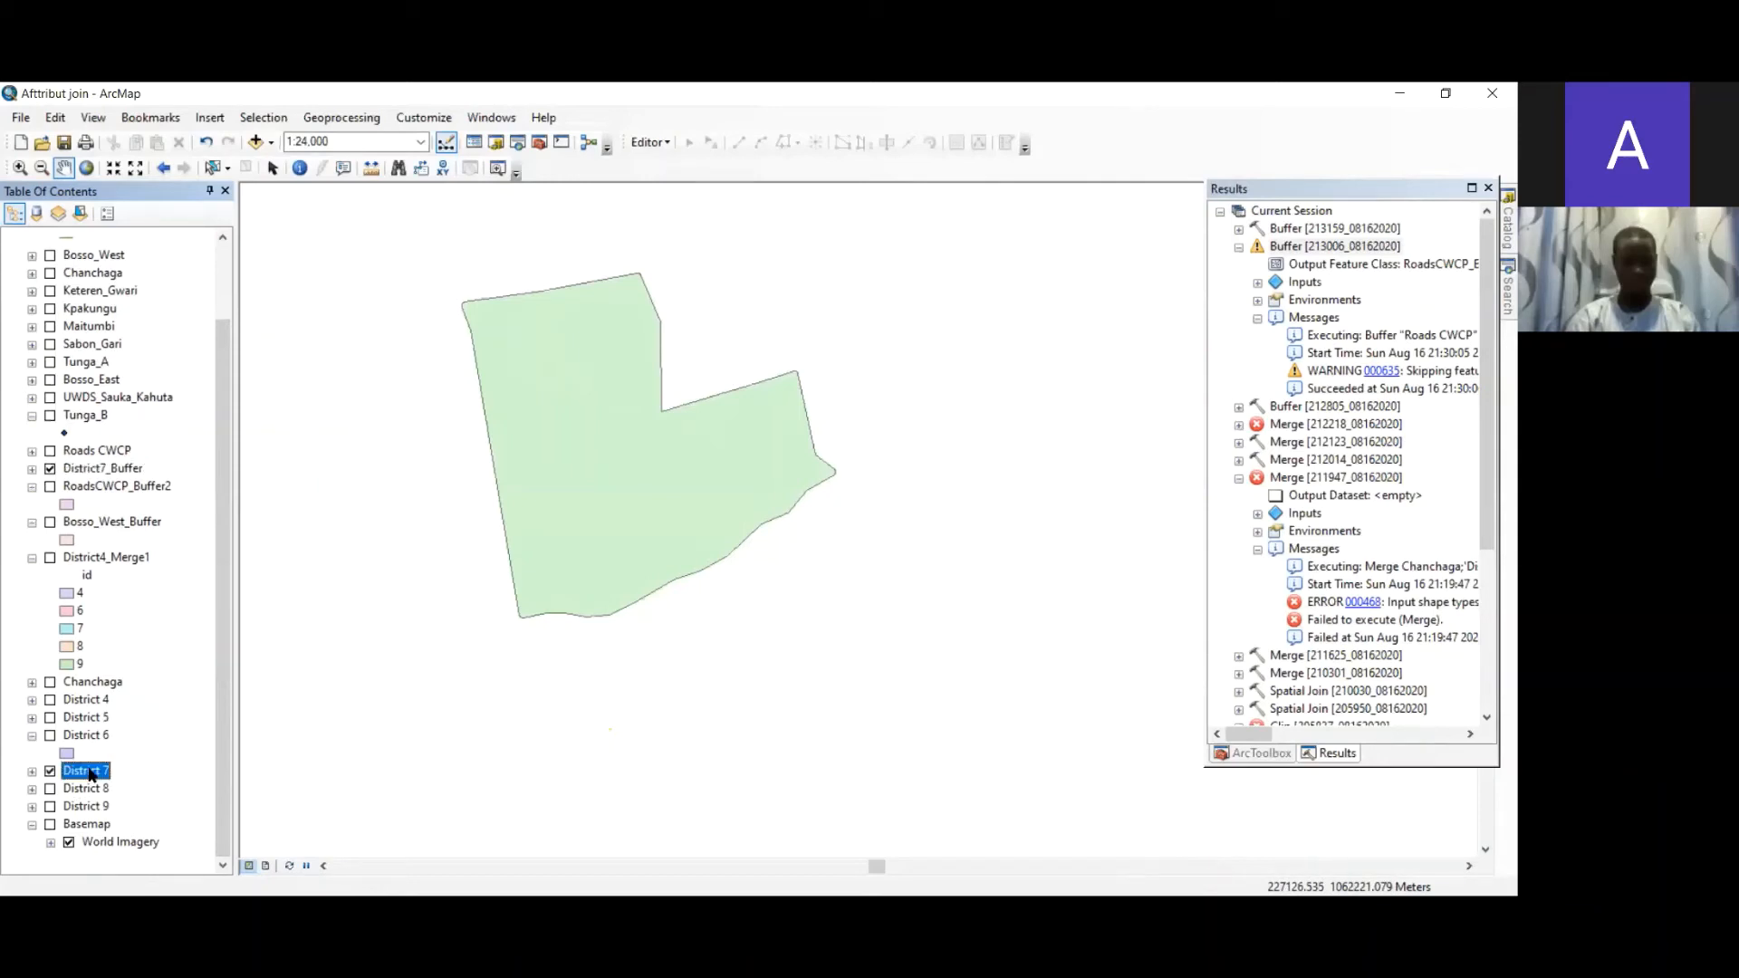
left_click(99, 471)
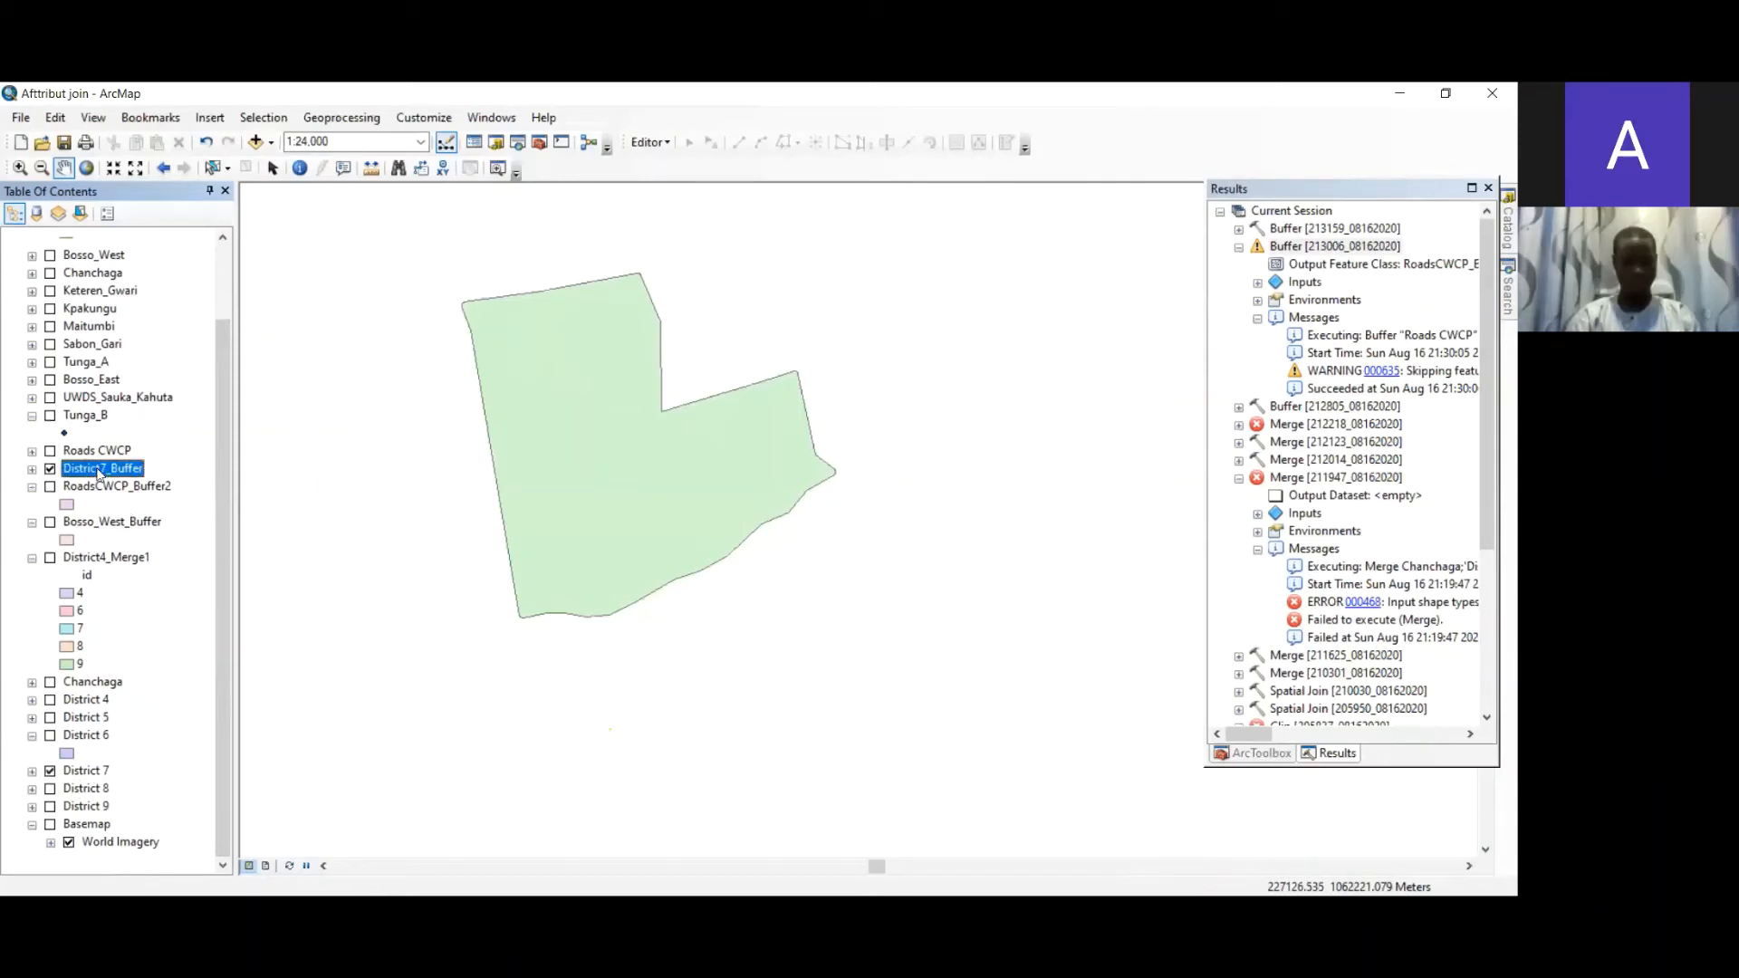
left_click_drag(105, 494, 104, 775)
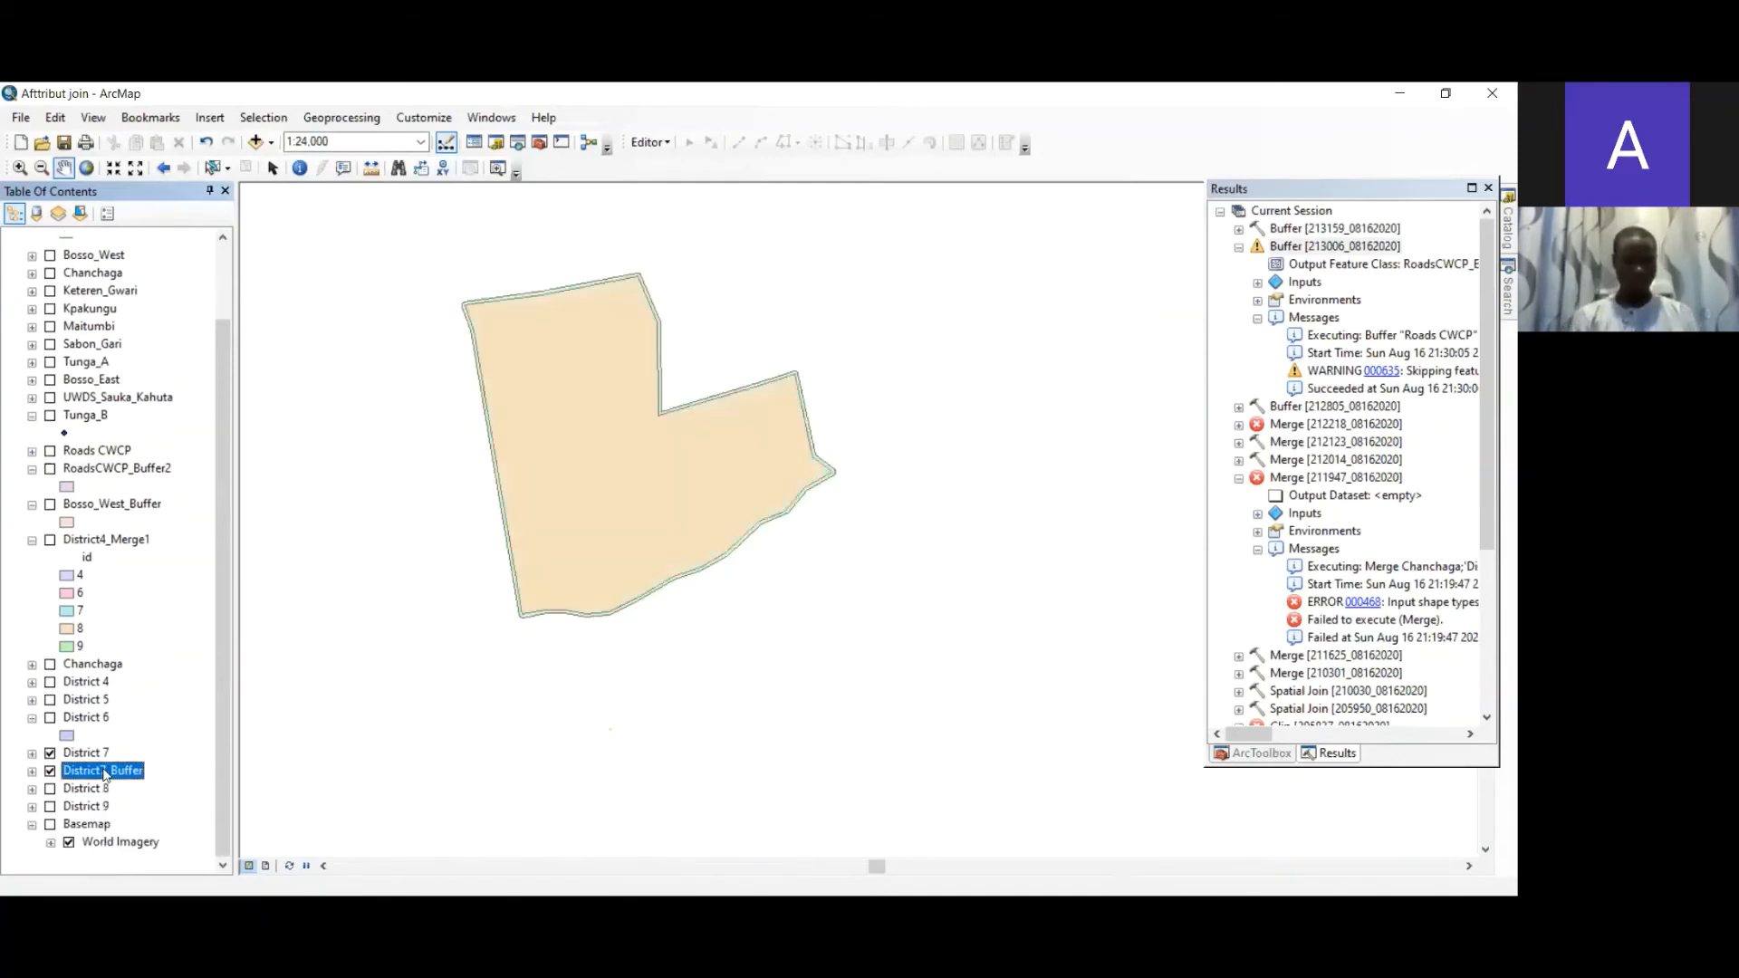
scroll(494, 478, "up", 2)
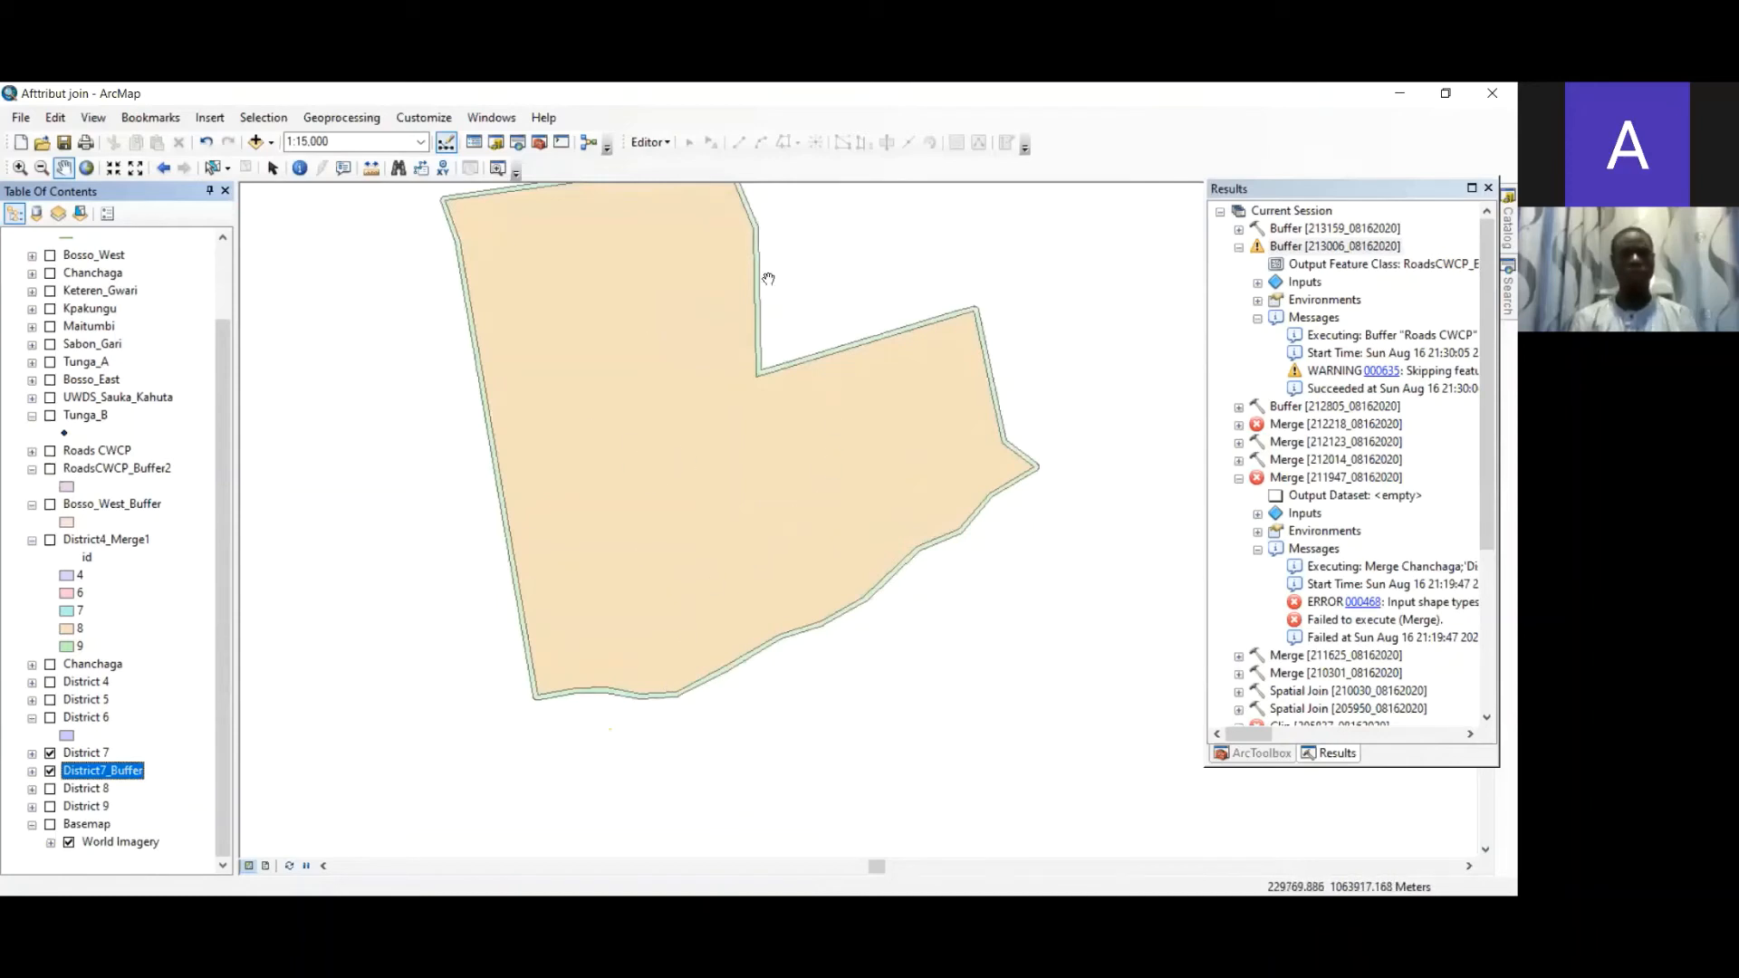
left_click(94, 754)
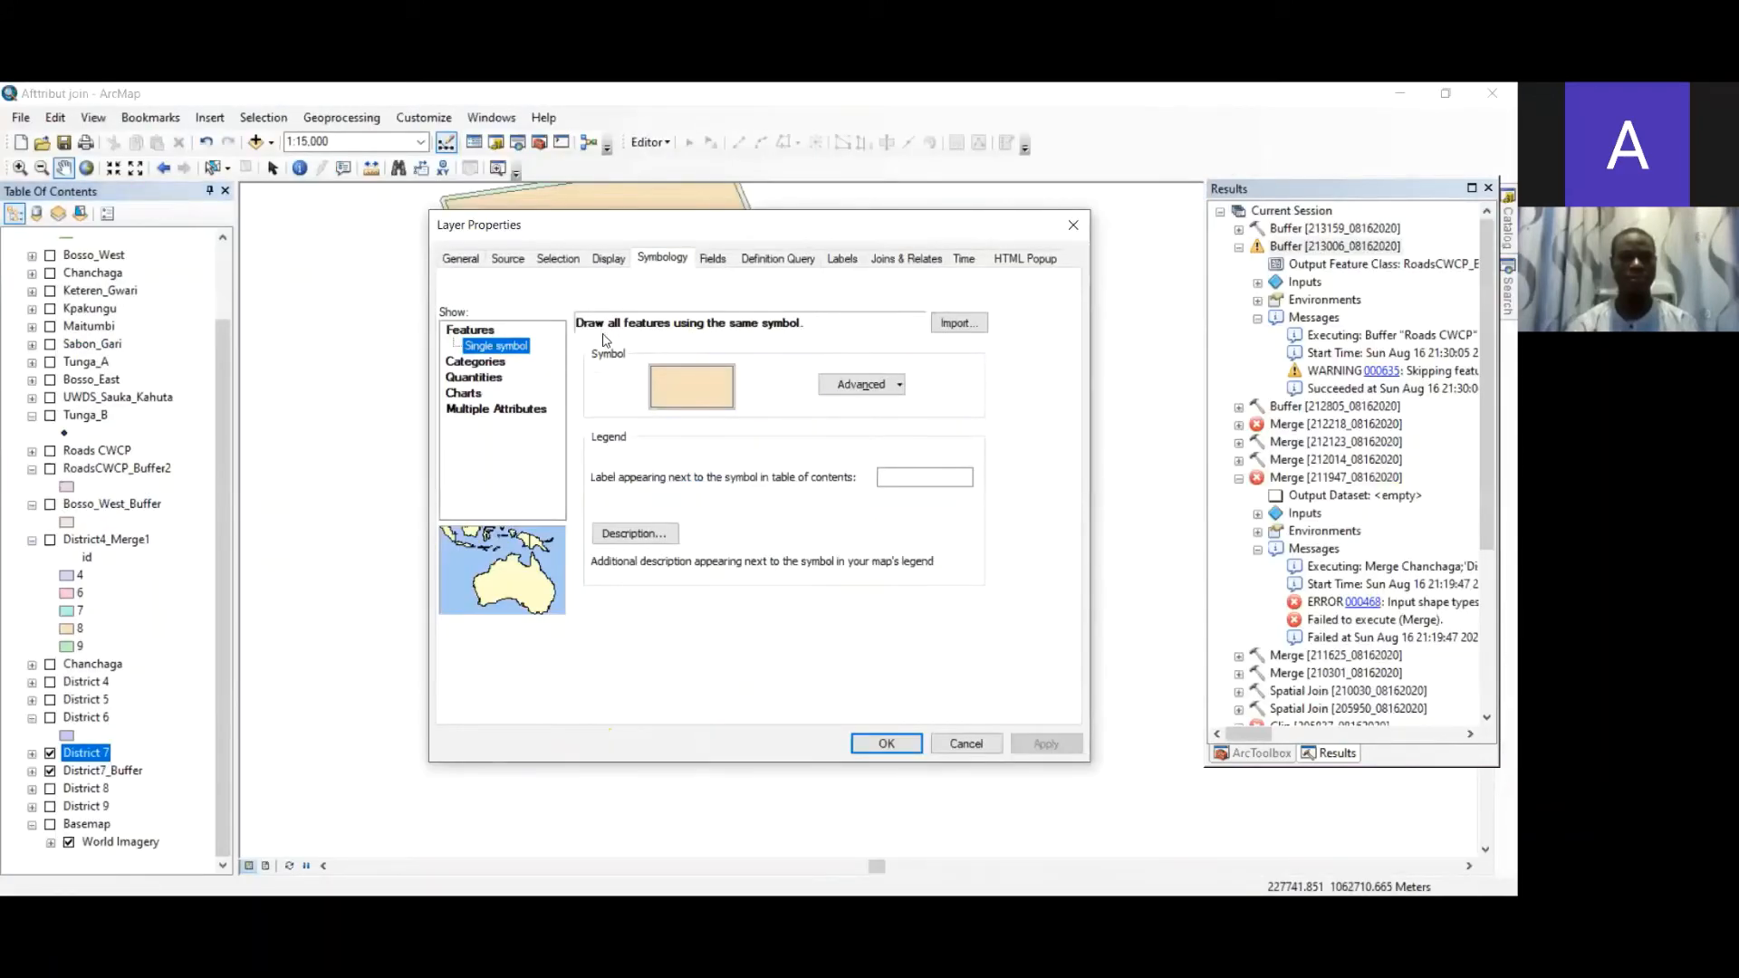
left_click(694, 399)
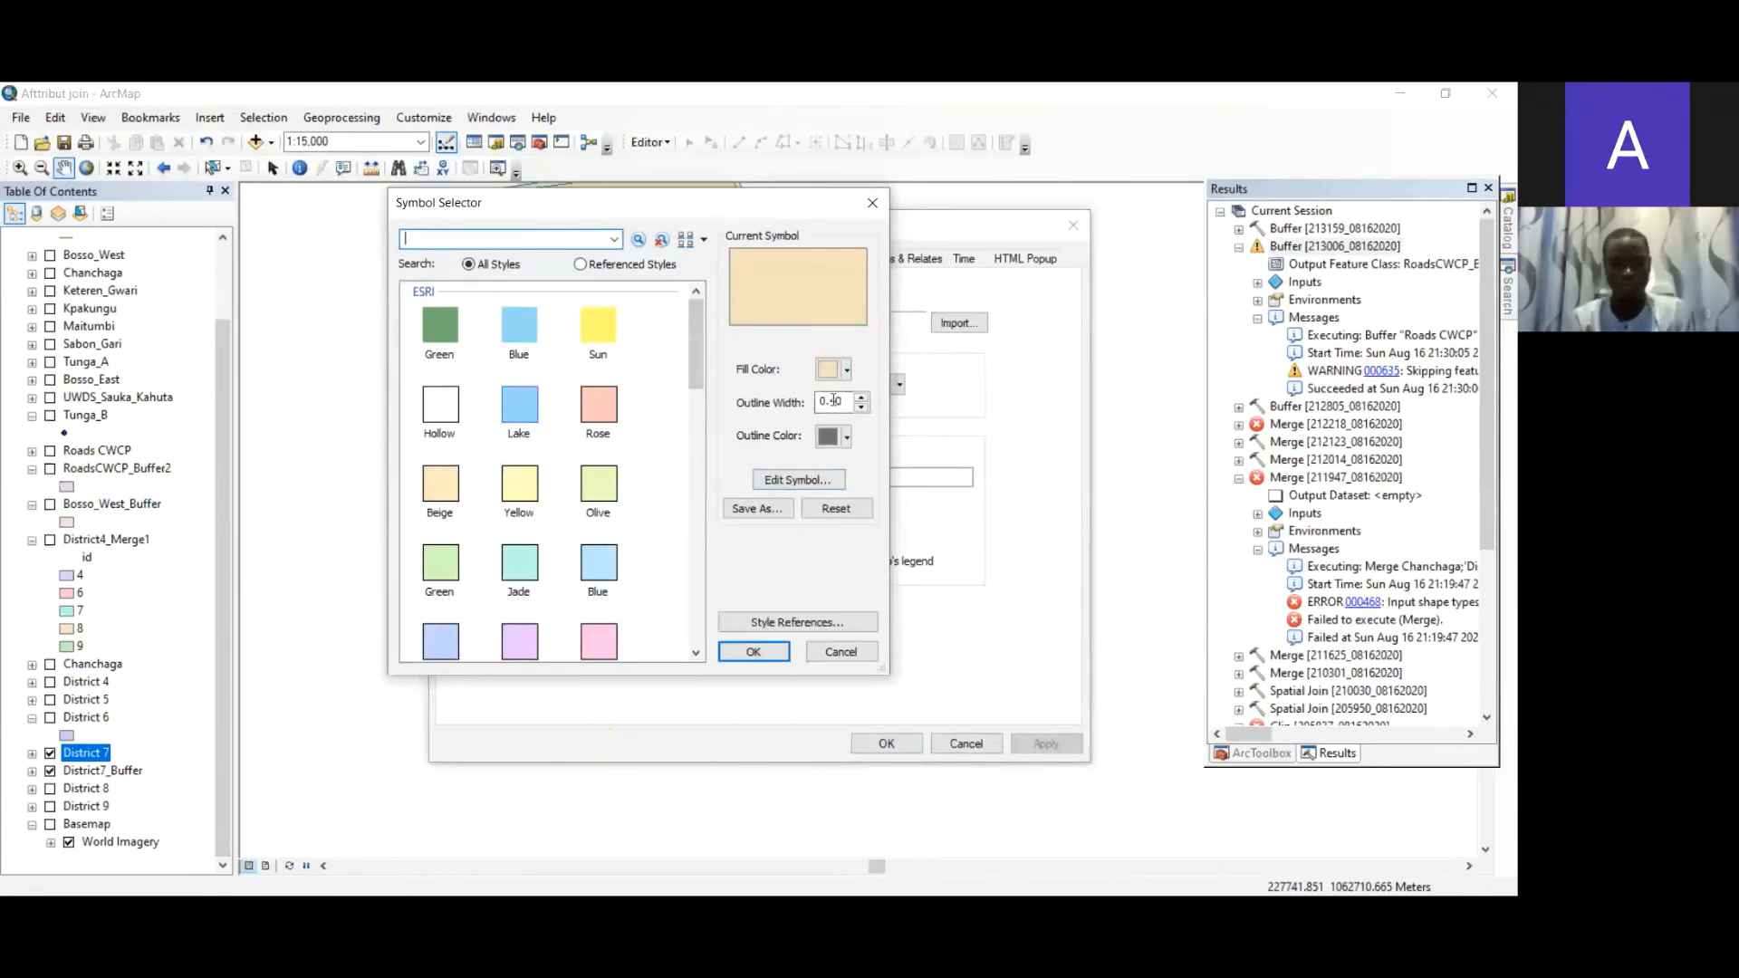
left_click(870, 208)
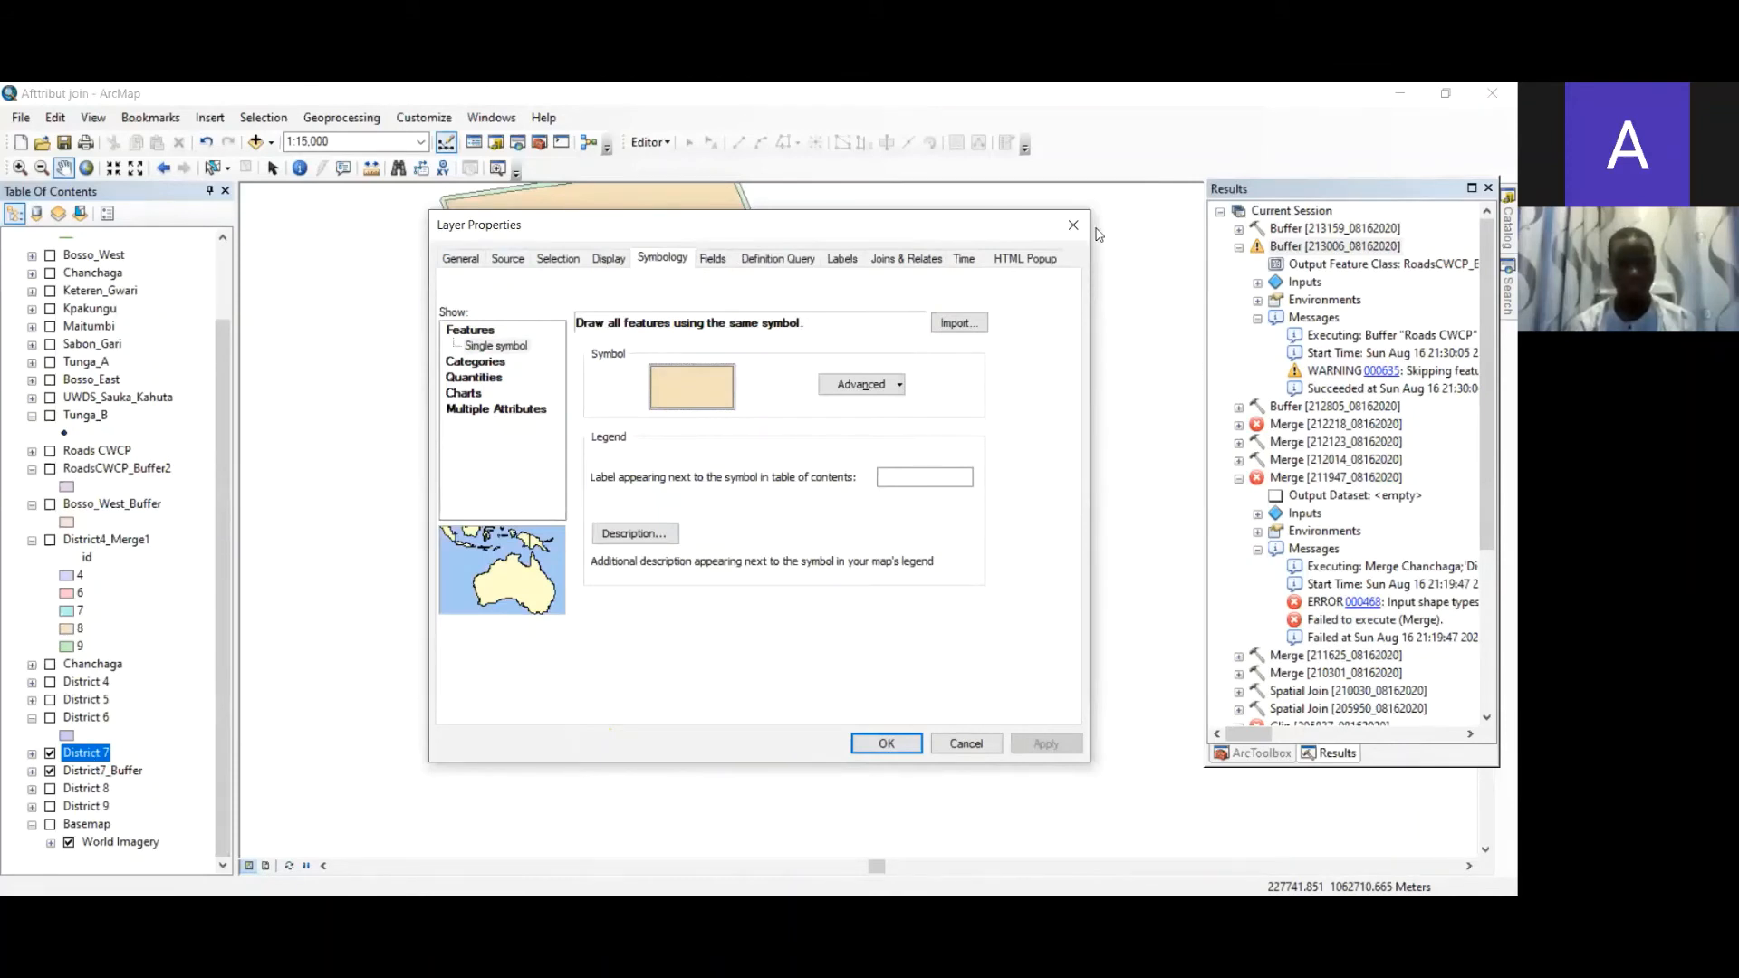
- Set the District 7 layer's display transparency to 50 percent
right_click(91, 759)
left_click(134, 740)
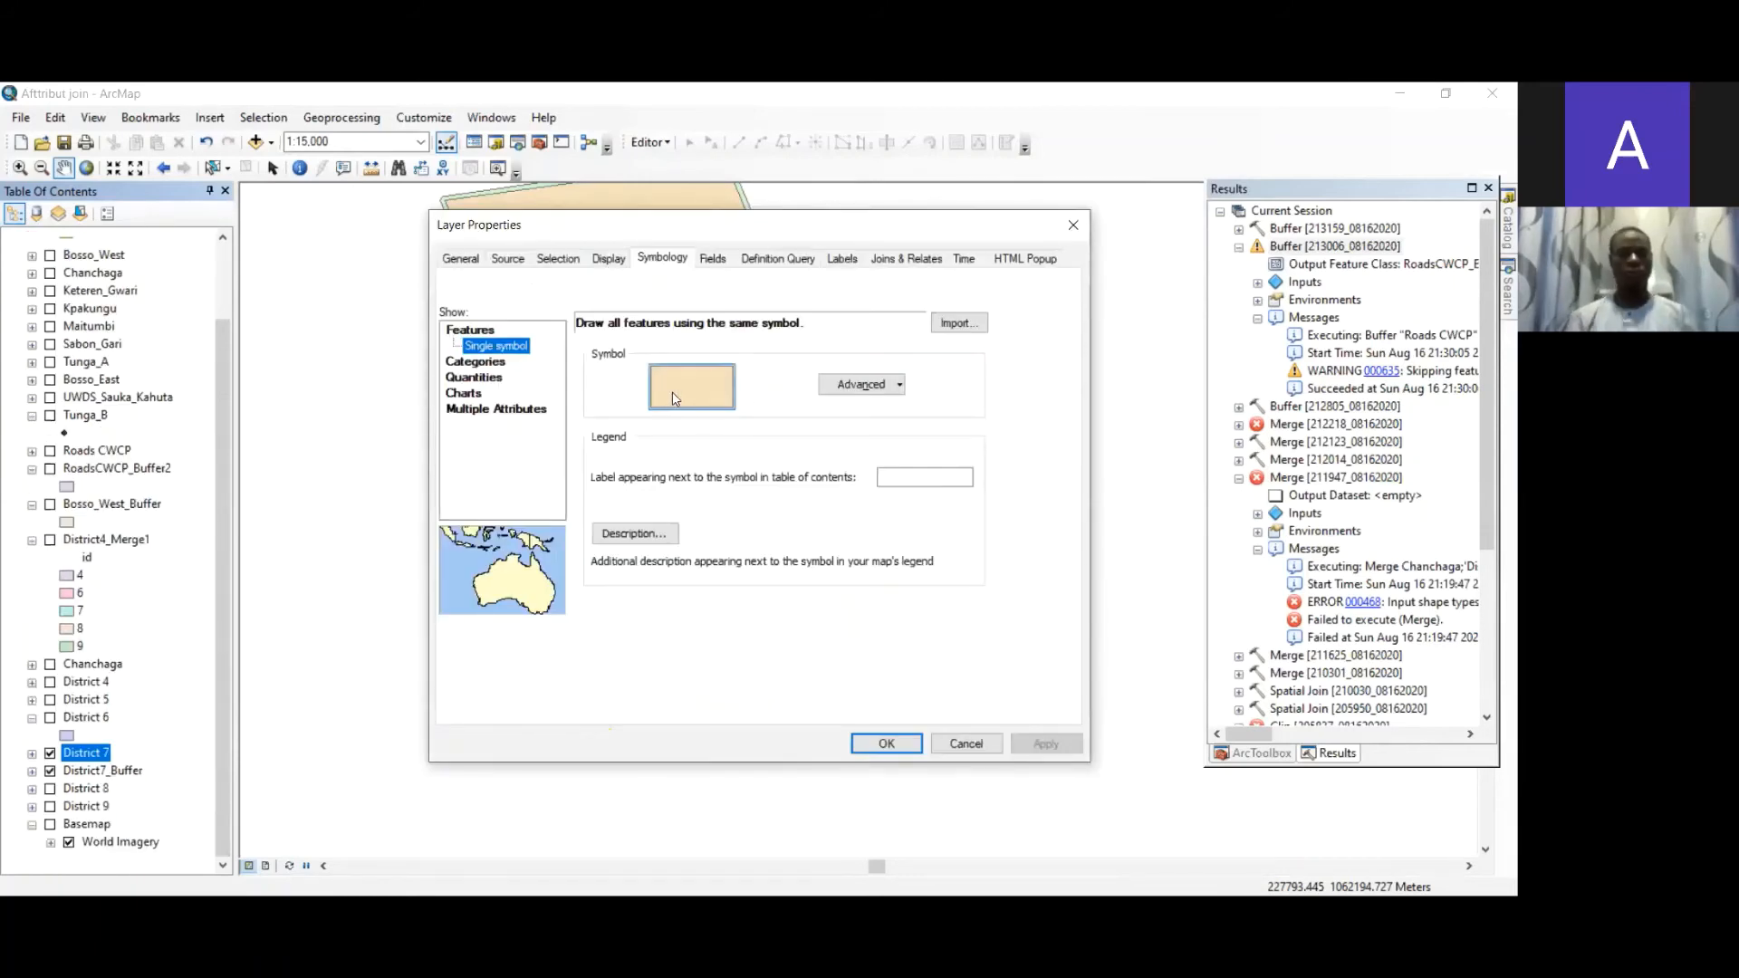
left_click(608, 260)
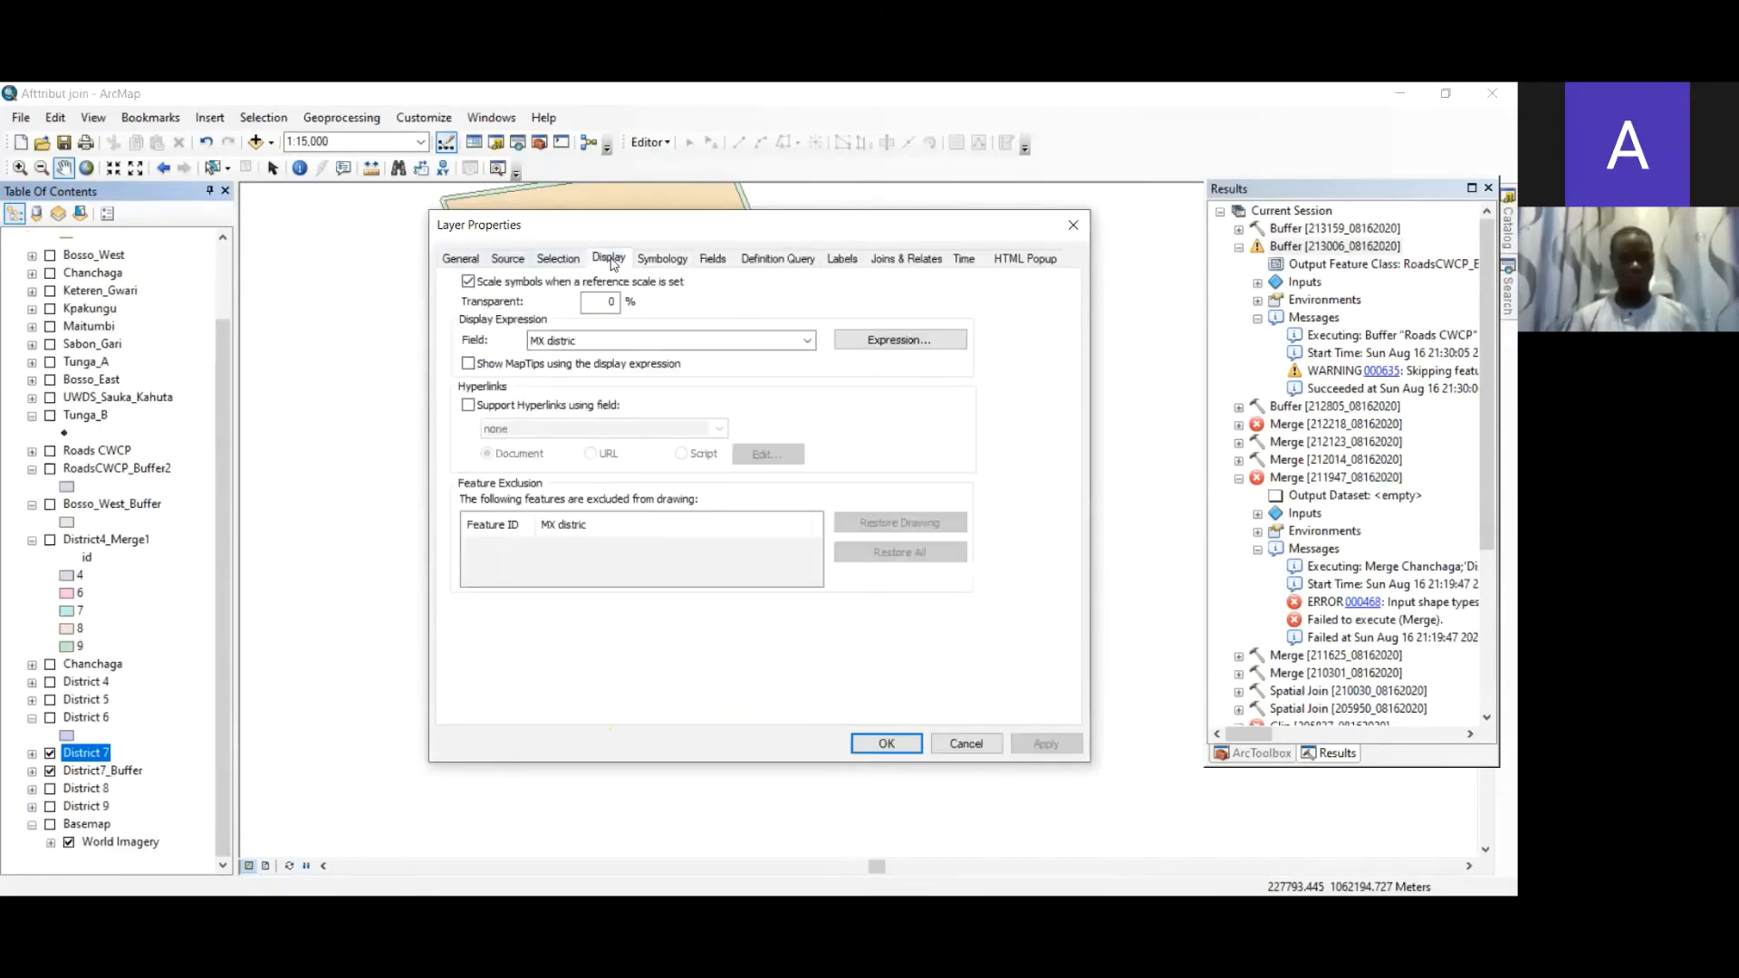
left_click(612, 304)
type("5")
left_click(1046, 744)
left_click_drag(784, 243, 833, 283)
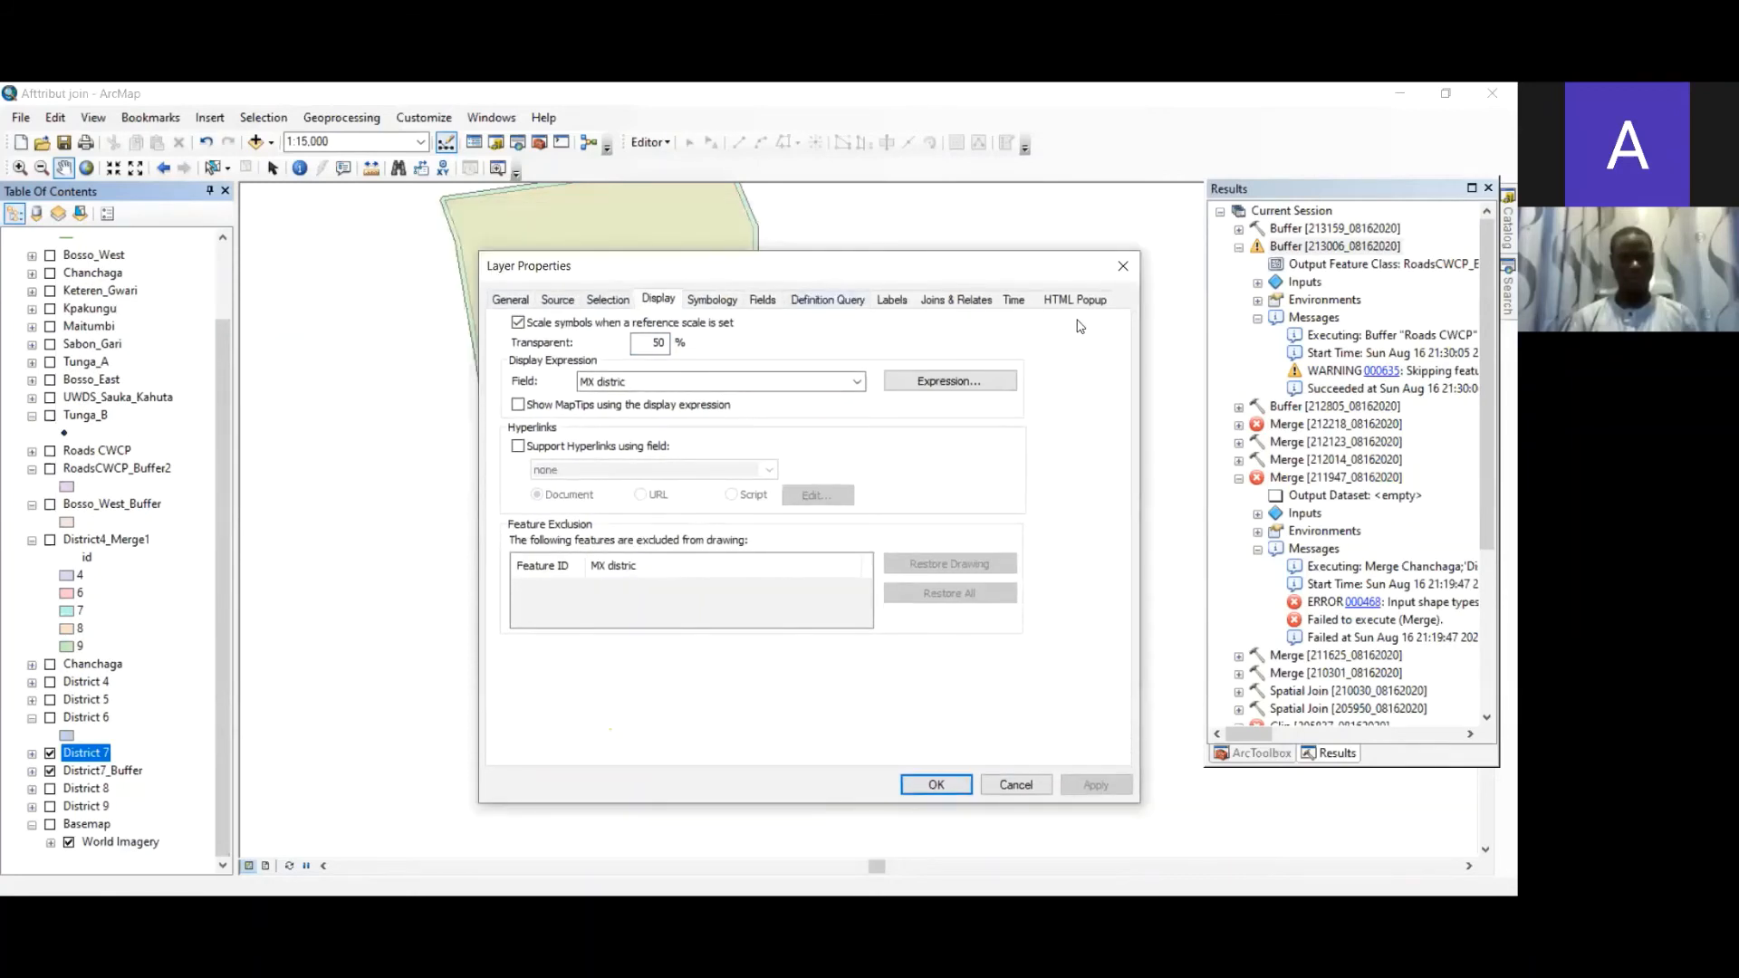
left_click(1123, 266)
- Set the outline colour of the District7_Buffer layer's selection symbol to red in its layer properties
right_click(109, 771)
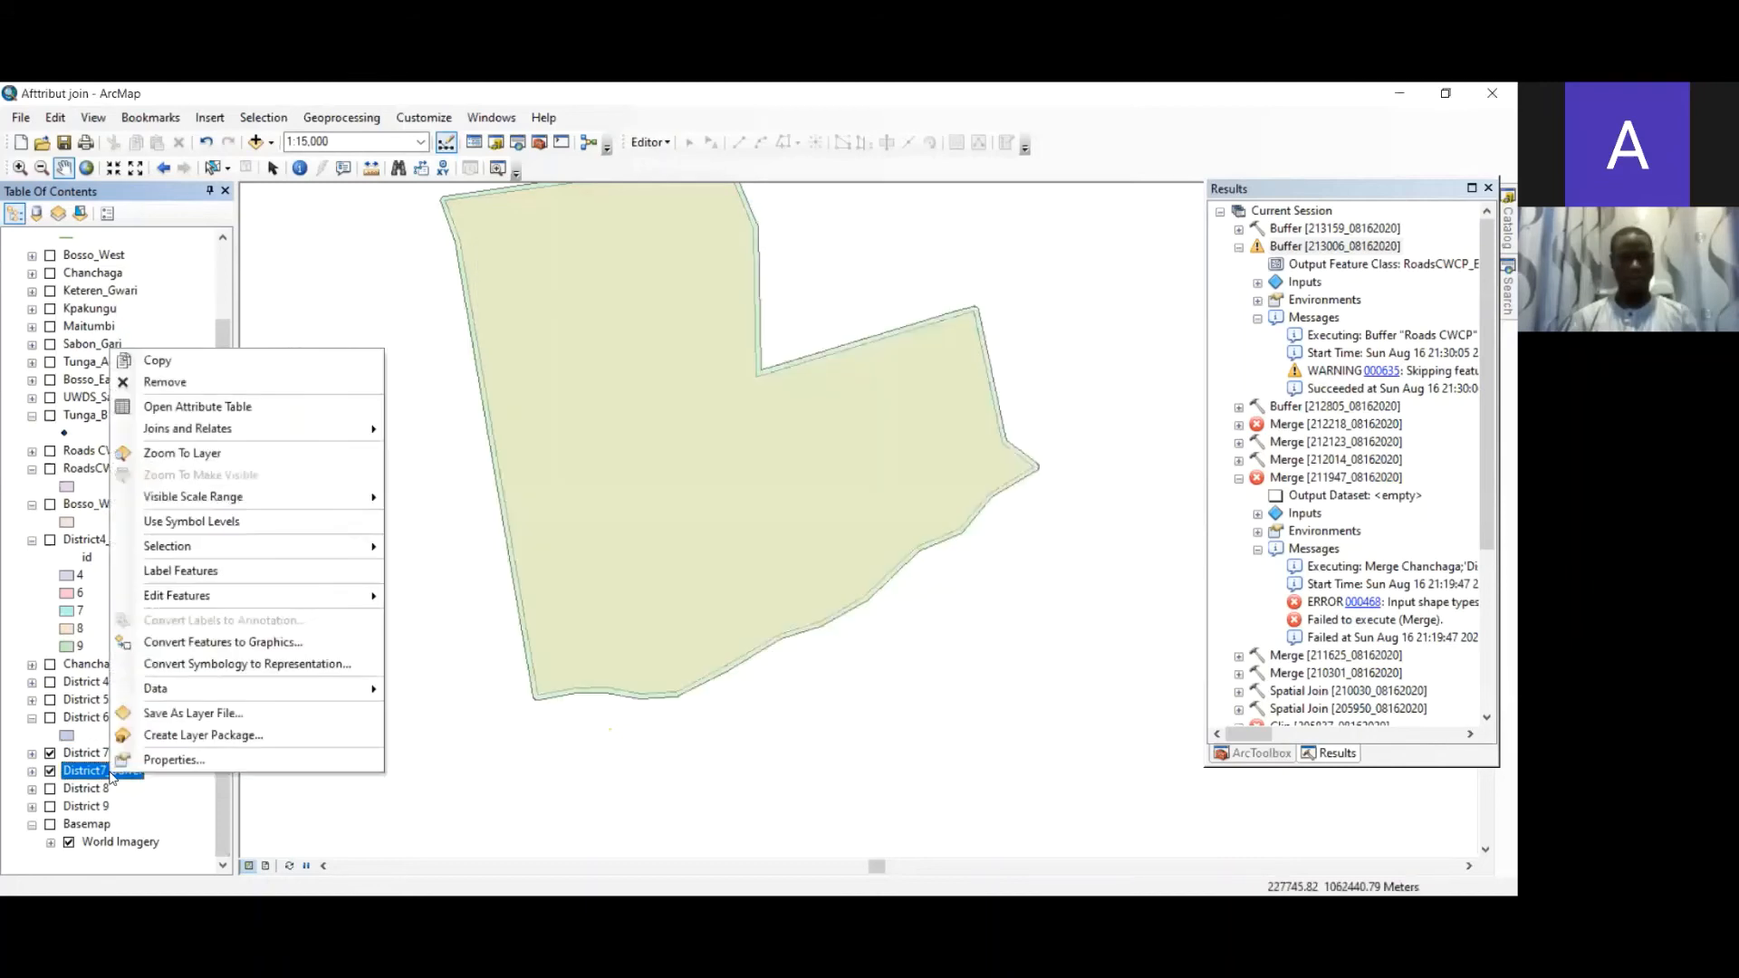
left_click(191, 762)
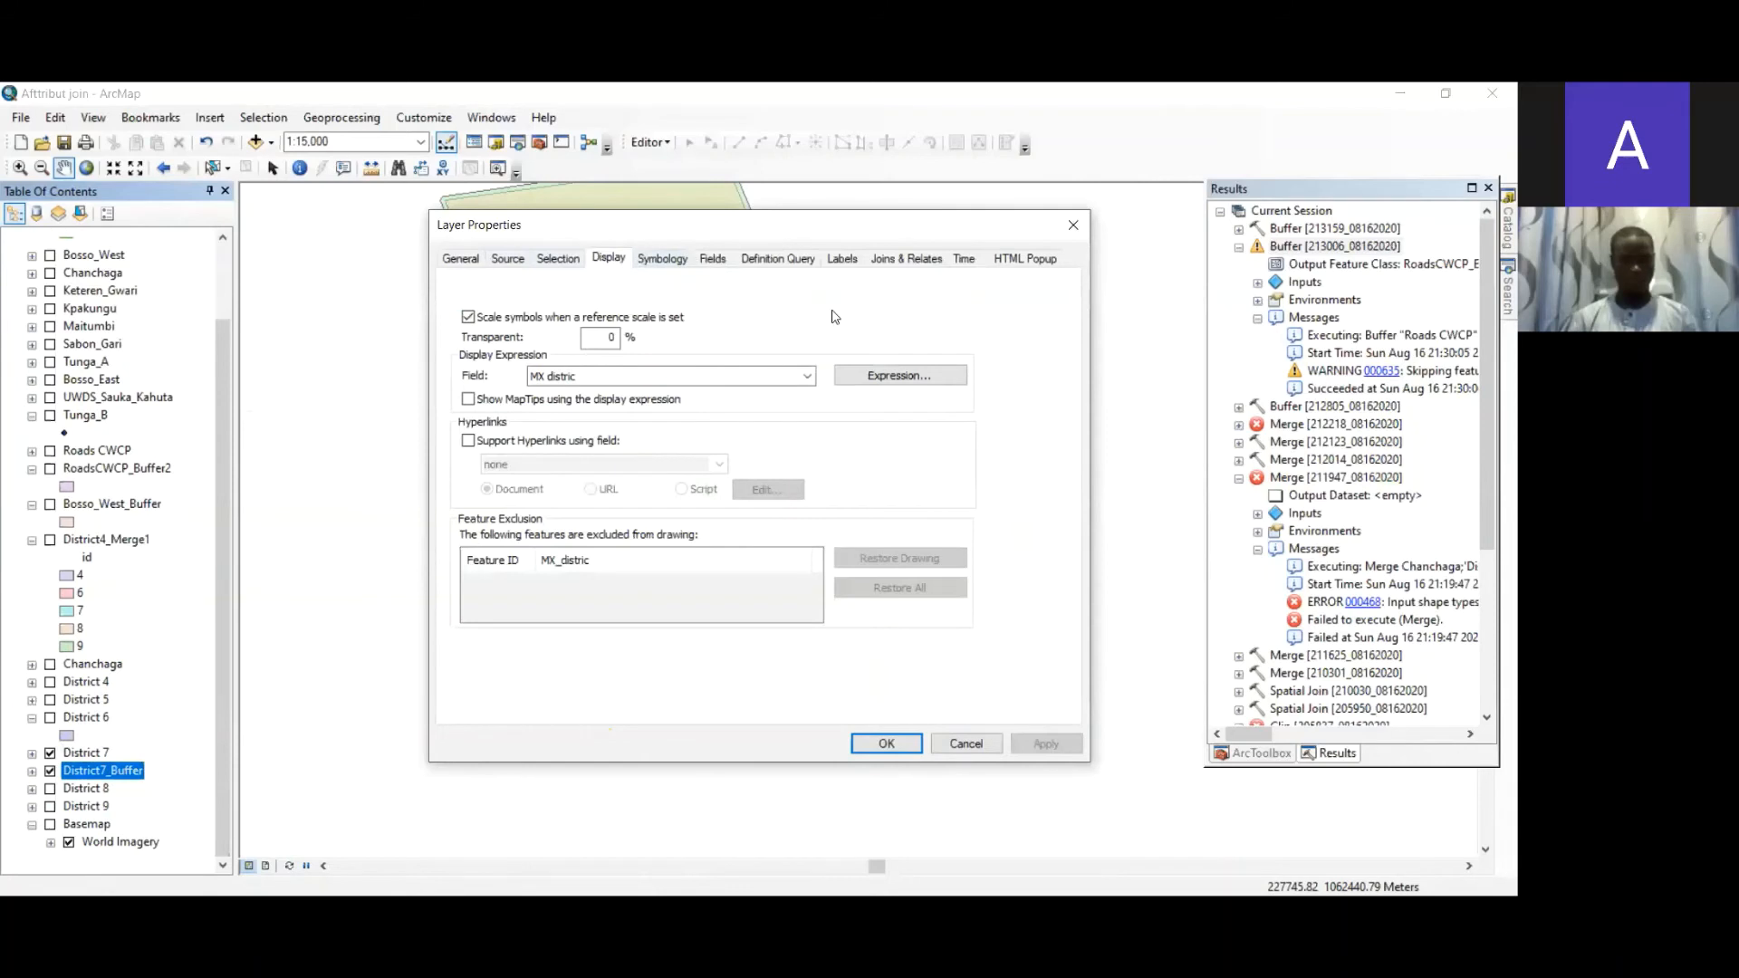
left_click(549, 267)
left_click(517, 264)
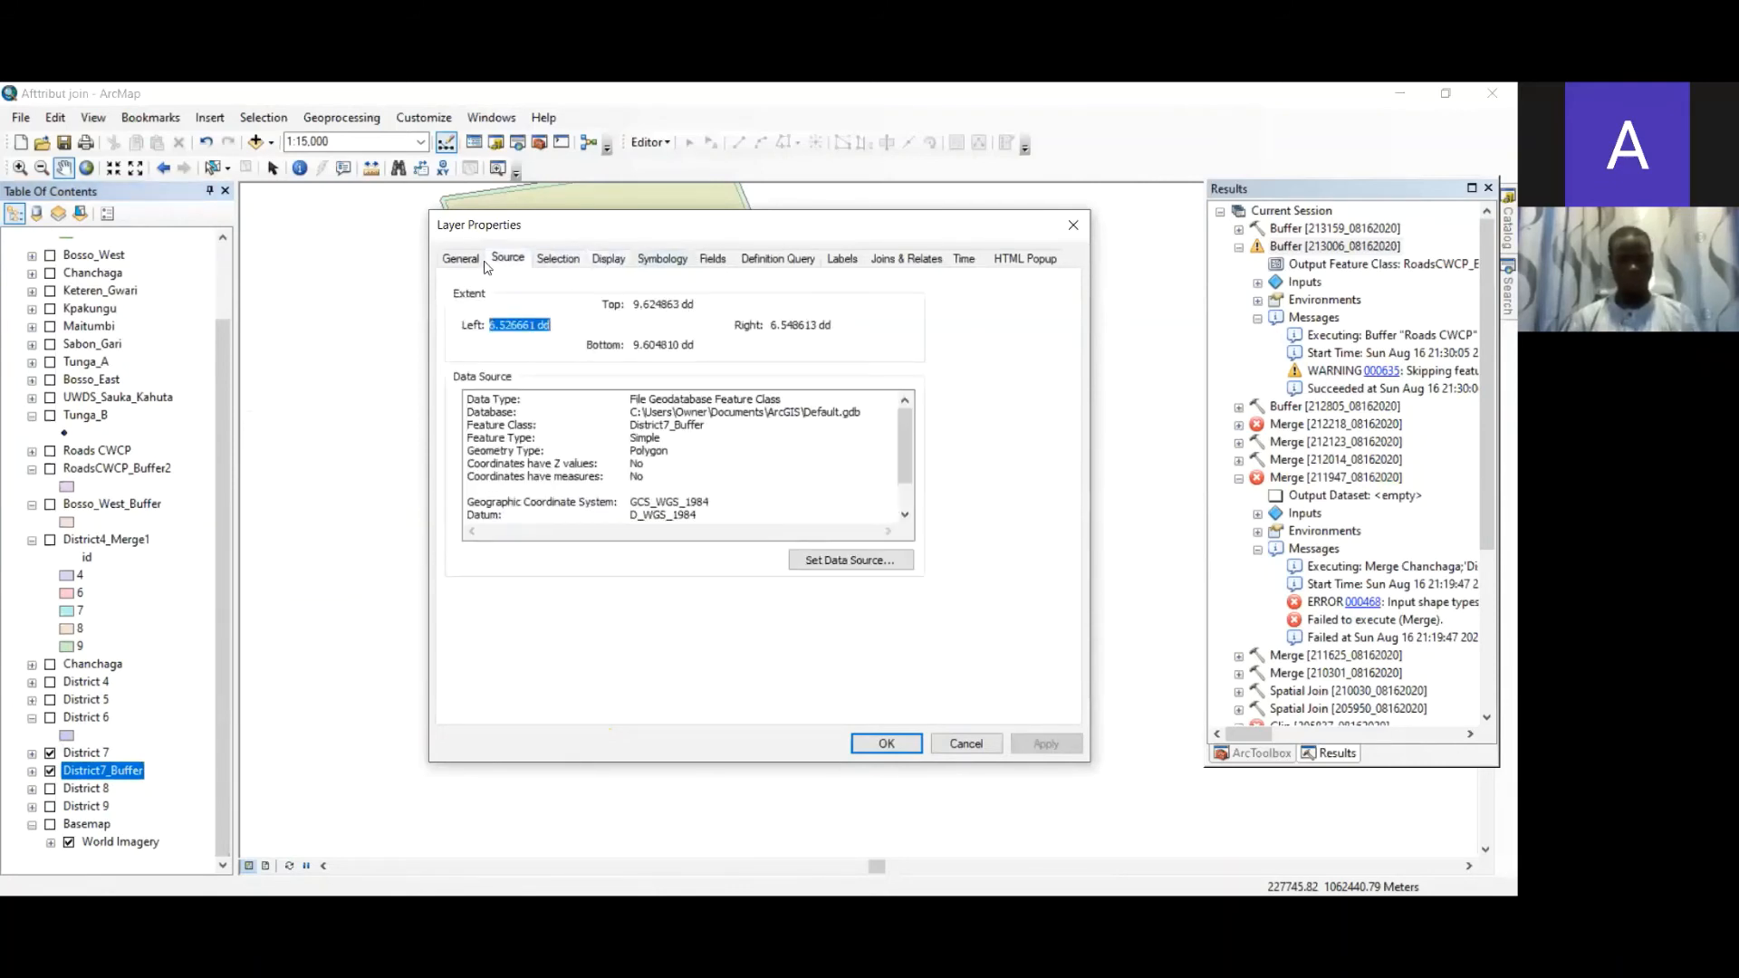
left_click(473, 263)
left_click(552, 265)
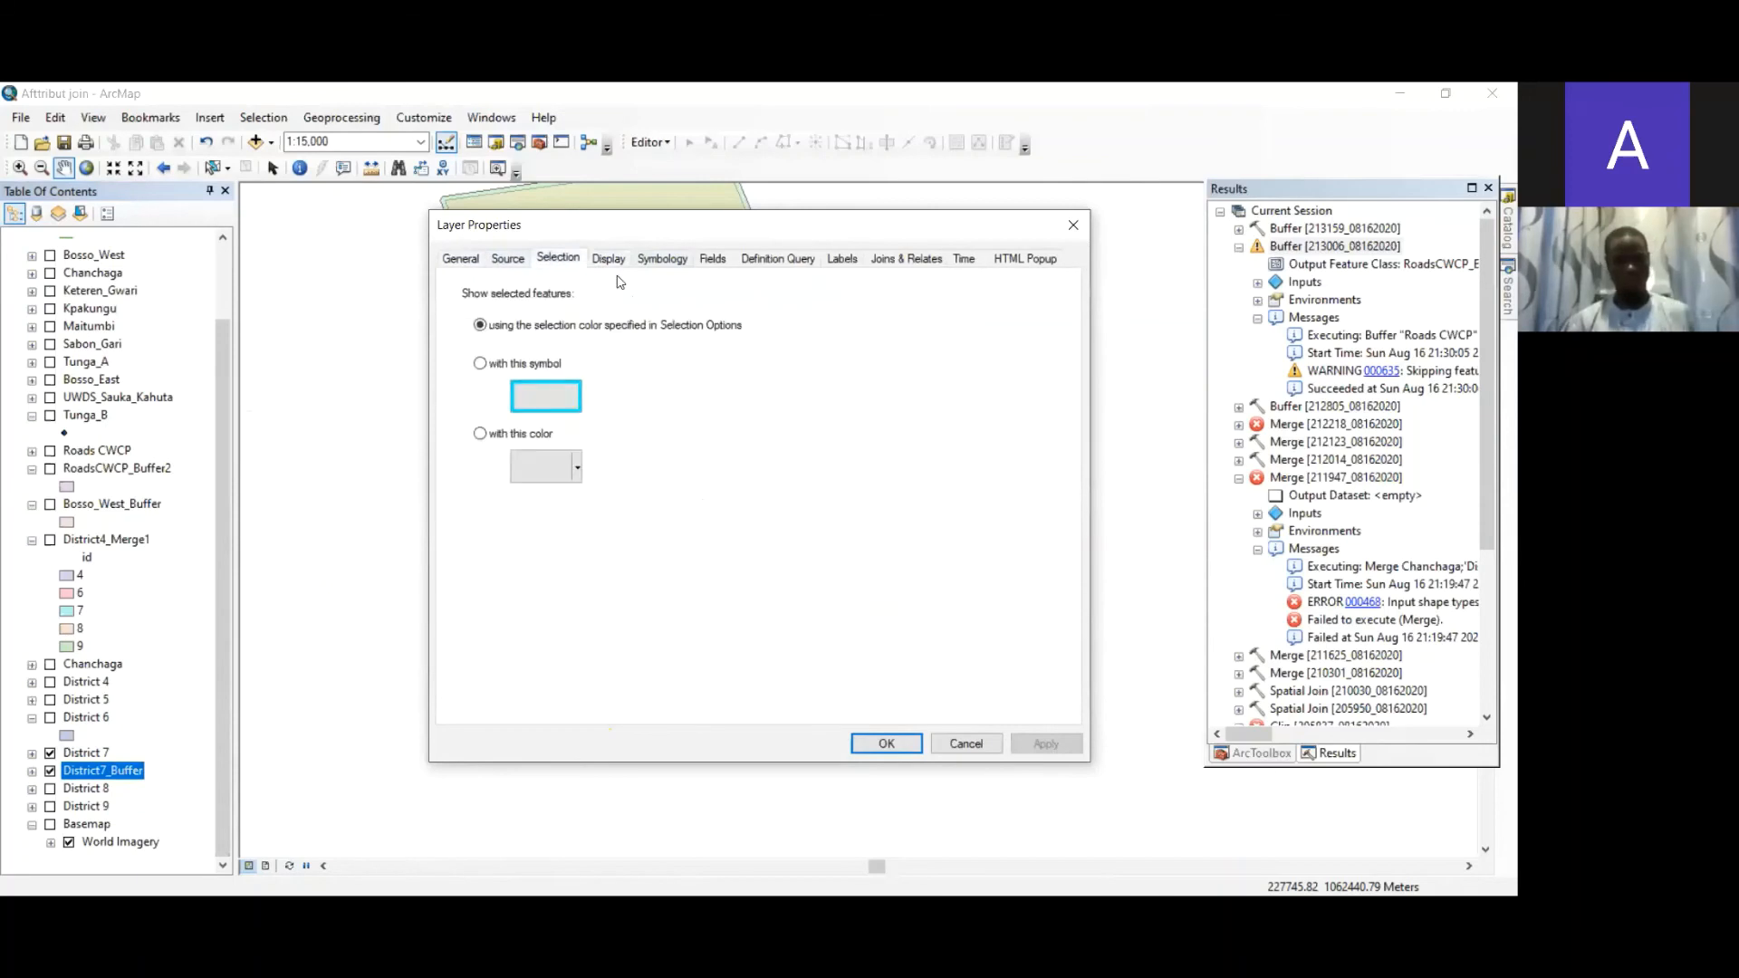
left_click(556, 394)
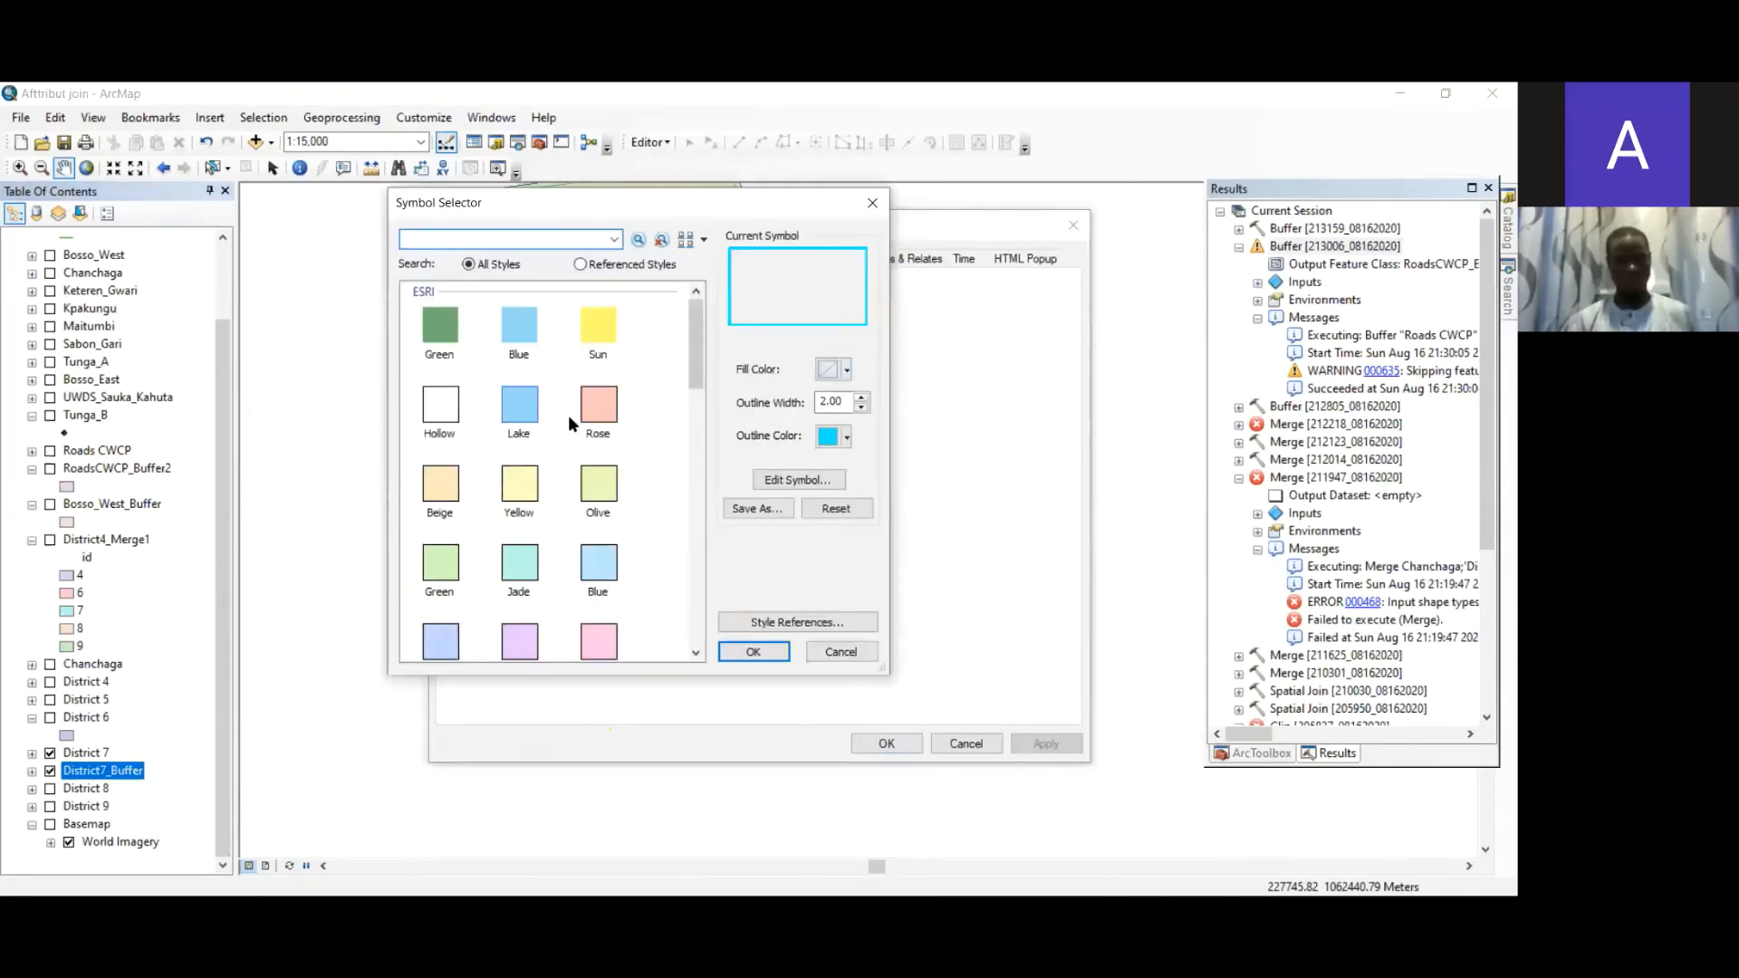
scroll(696, 367, "down", 5)
scroll(697, 363, "up", 5)
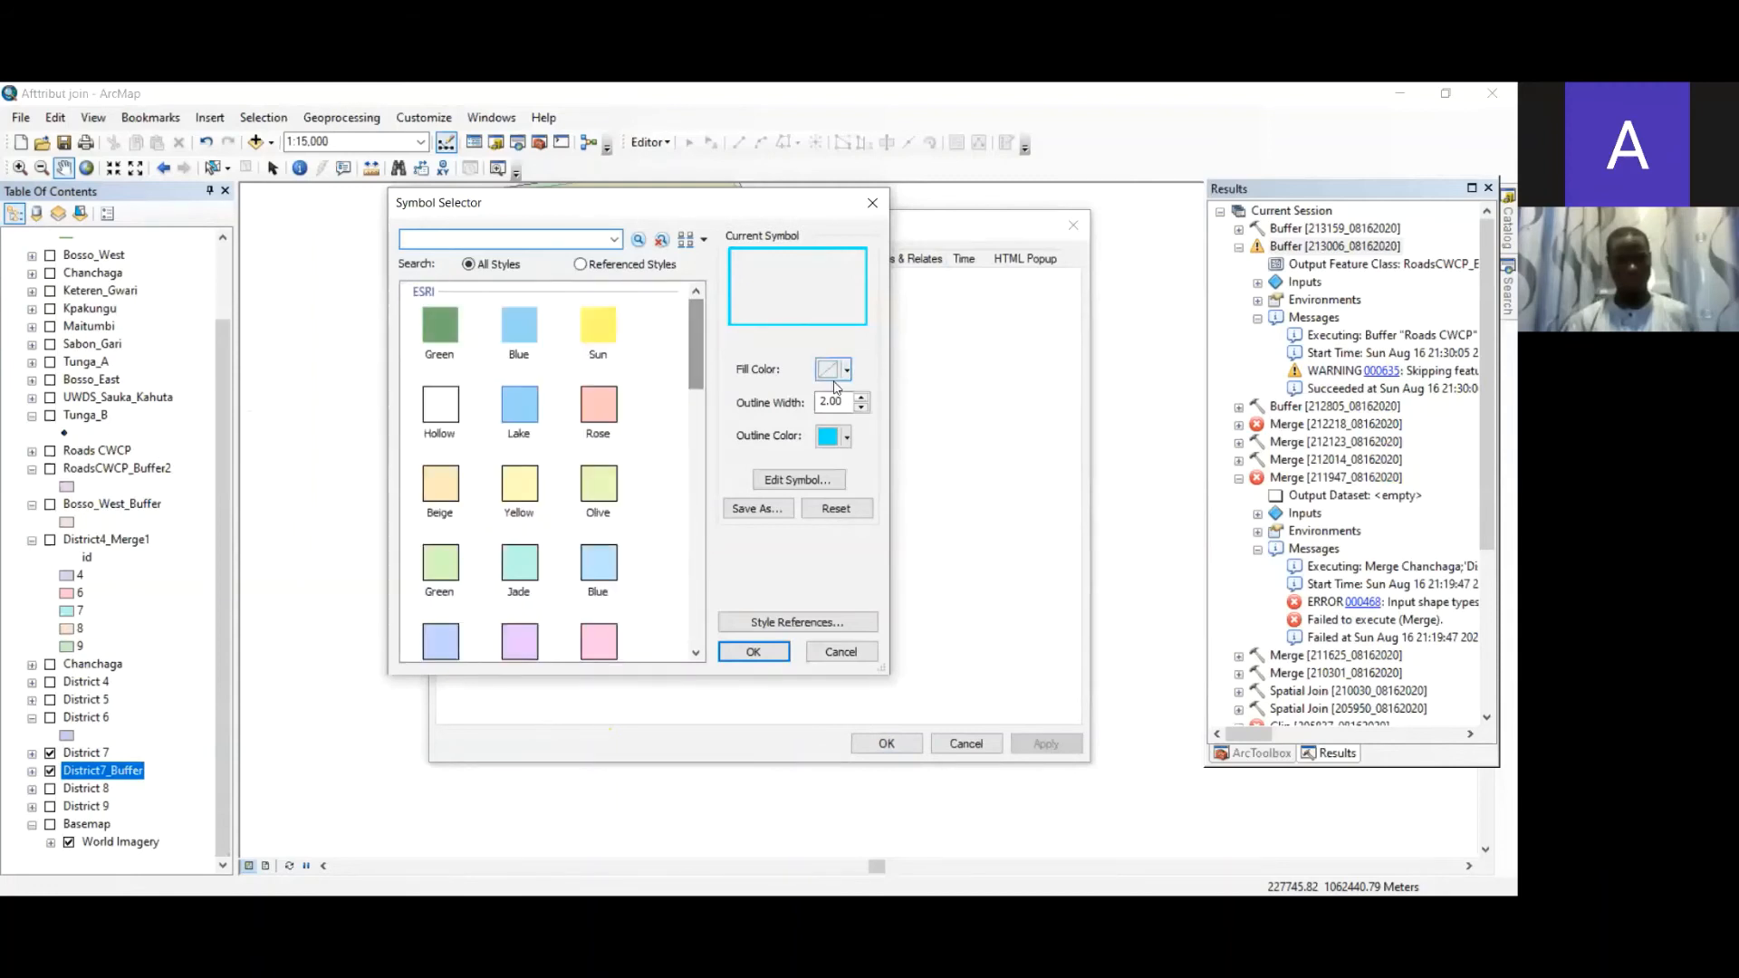
left_click(843, 439)
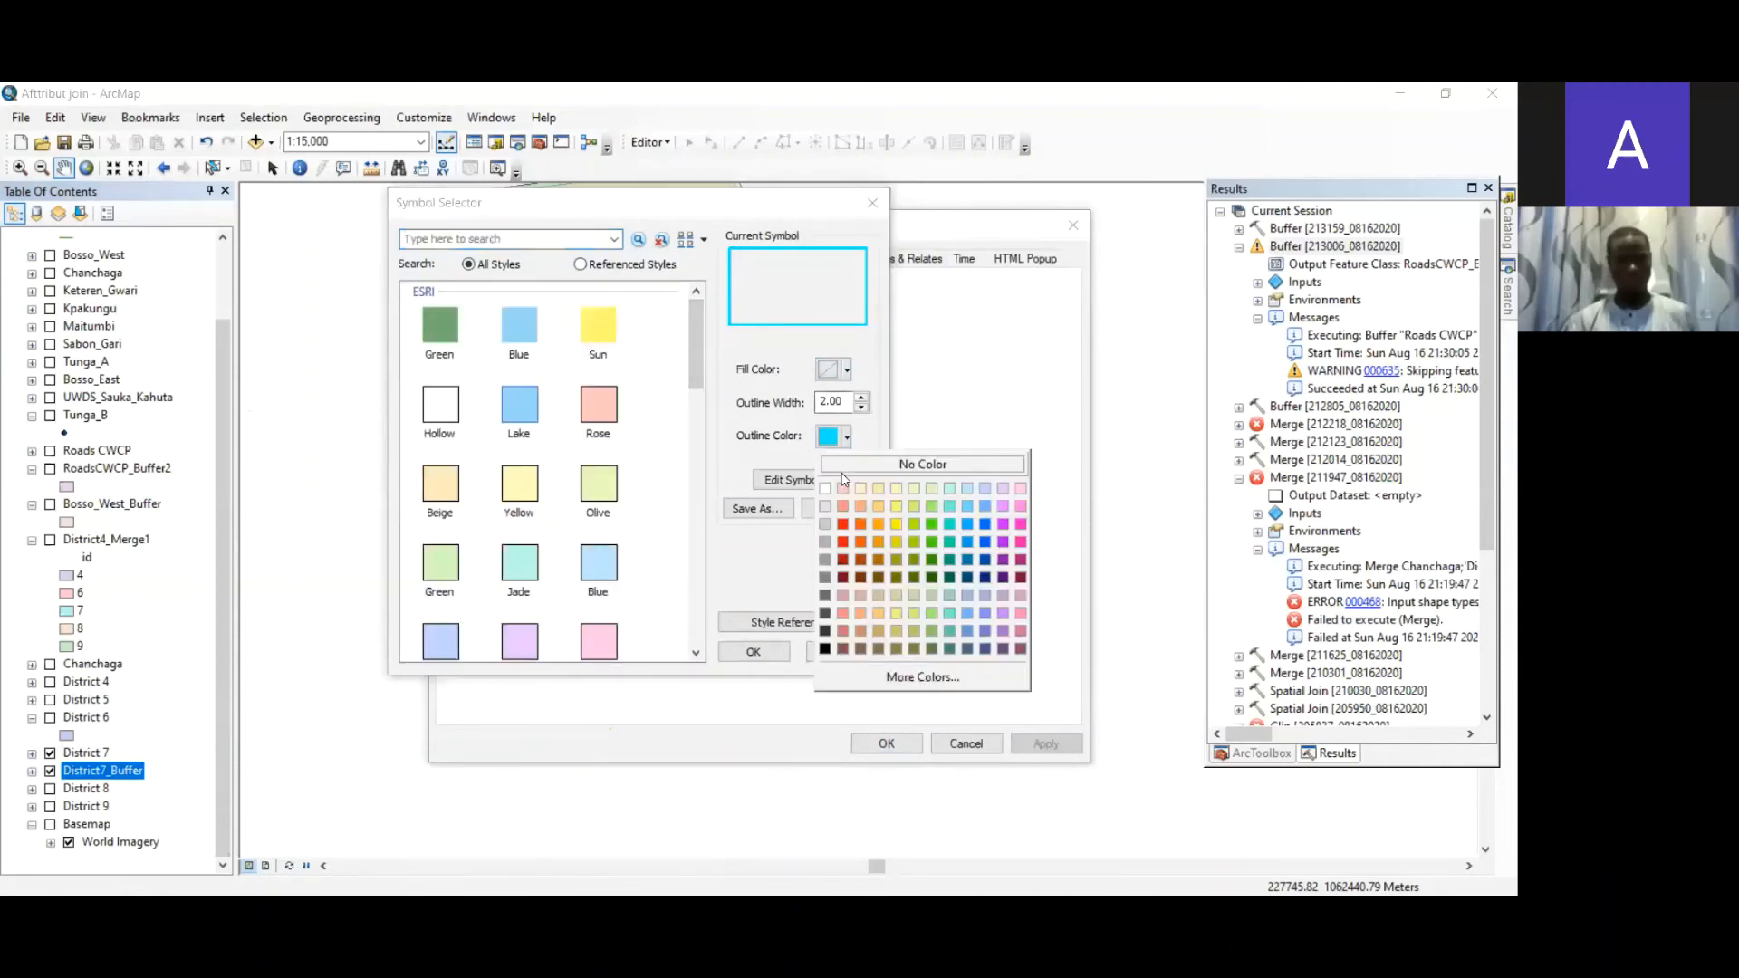
left_click(842, 524)
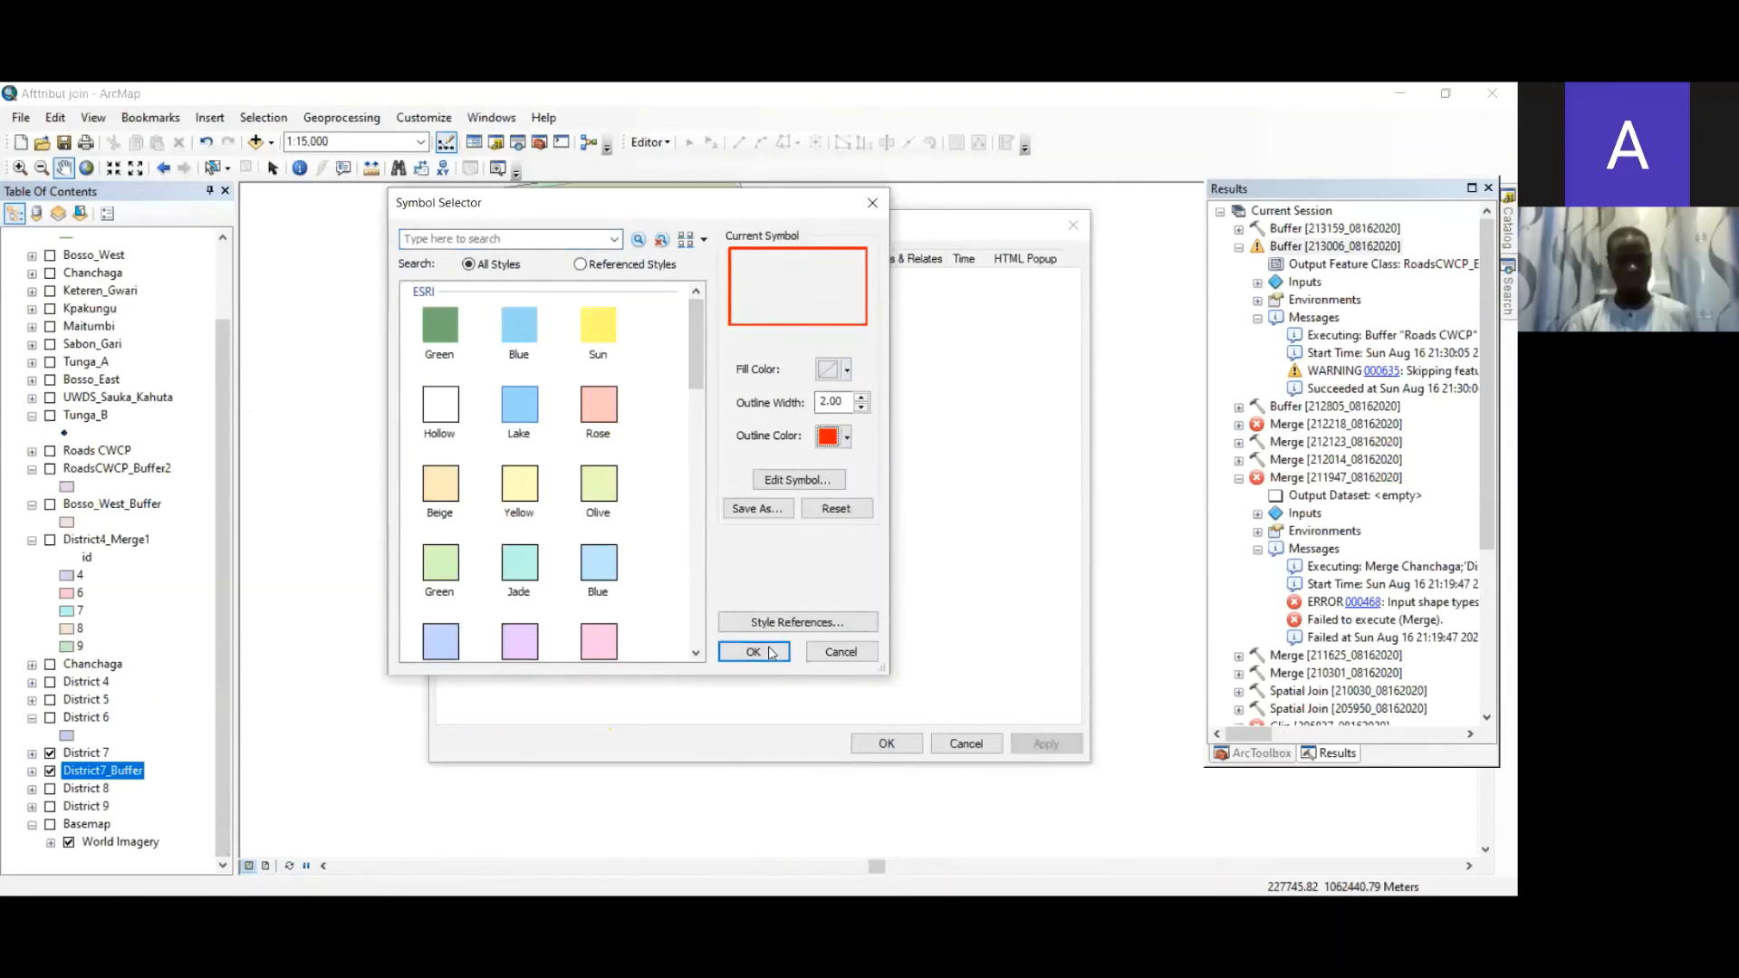
key("Return")
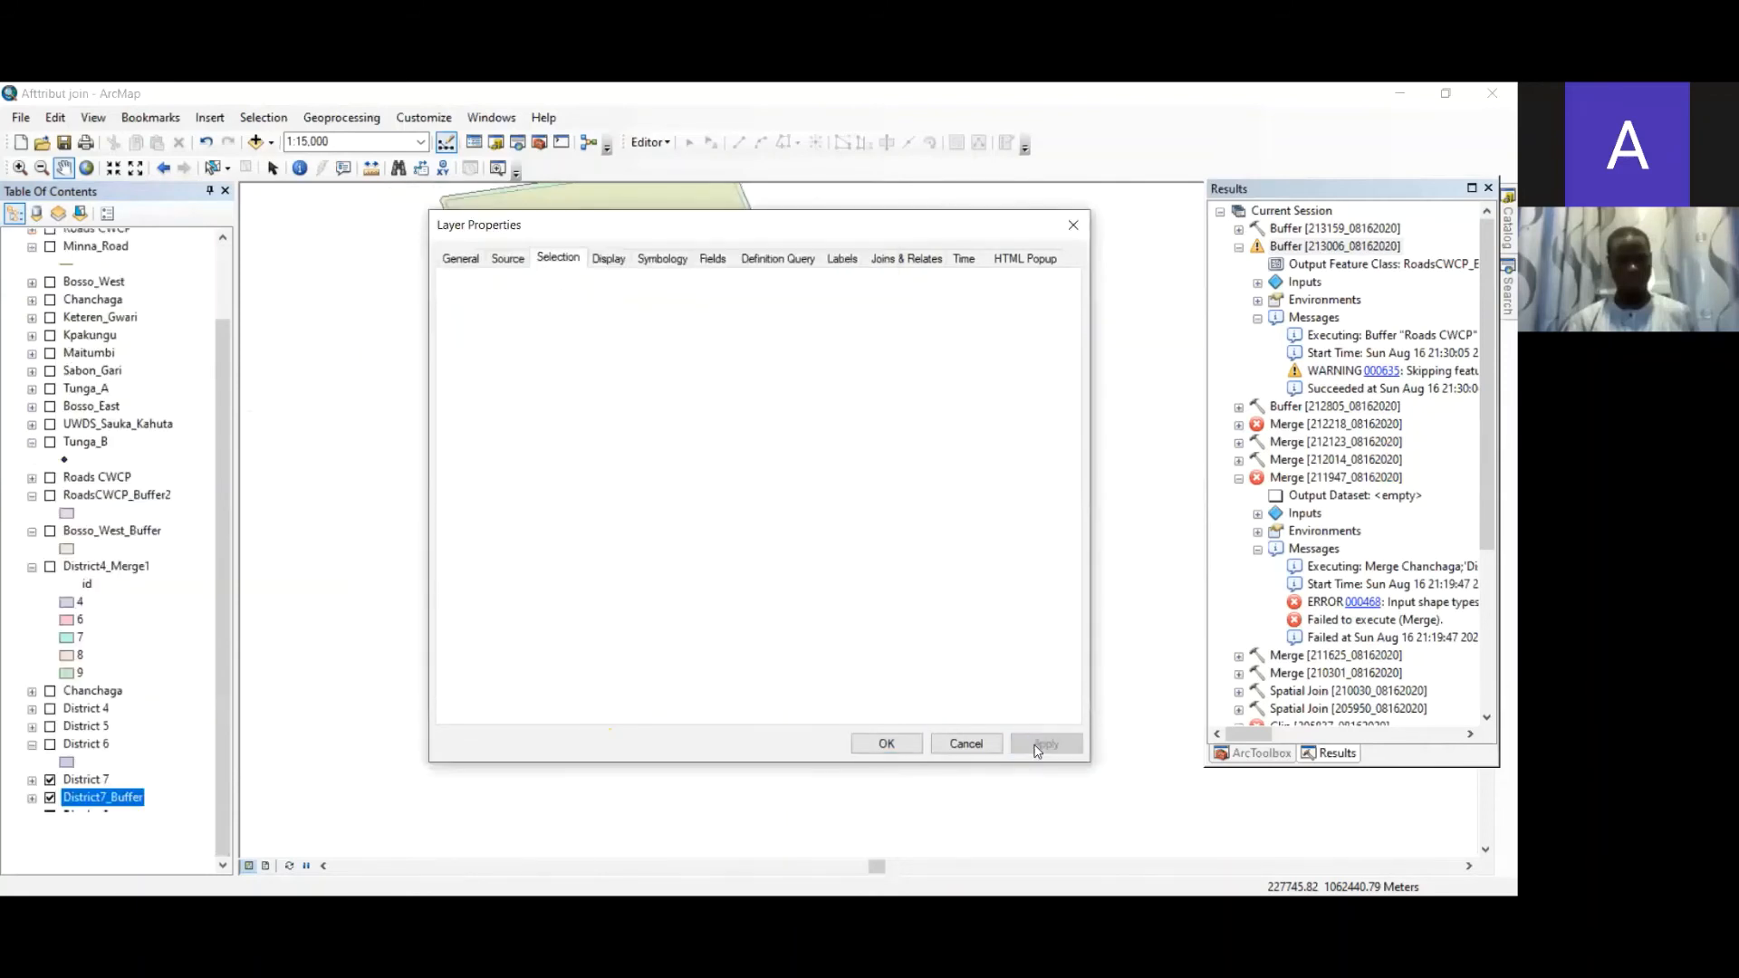
- Change the fill colour of the District7_Buffer layer's single symbol to red and apply it
left_click(619, 262)
left_click(679, 262)
left_click(691, 351)
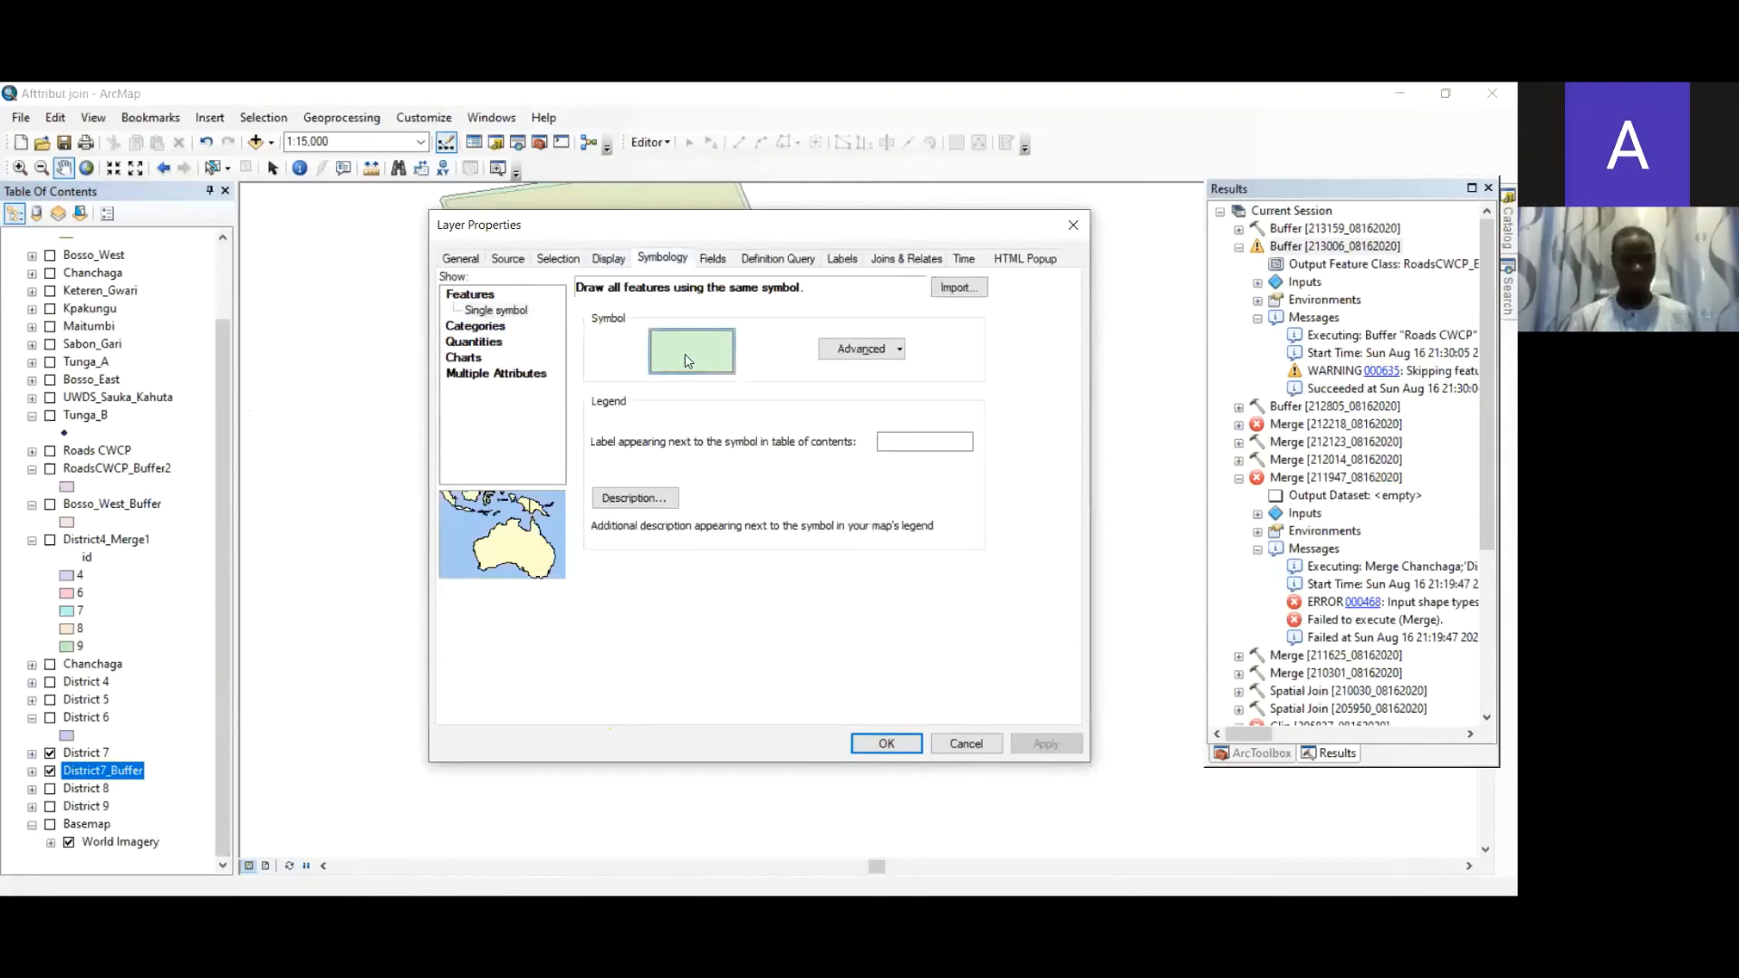
left_click(844, 370)
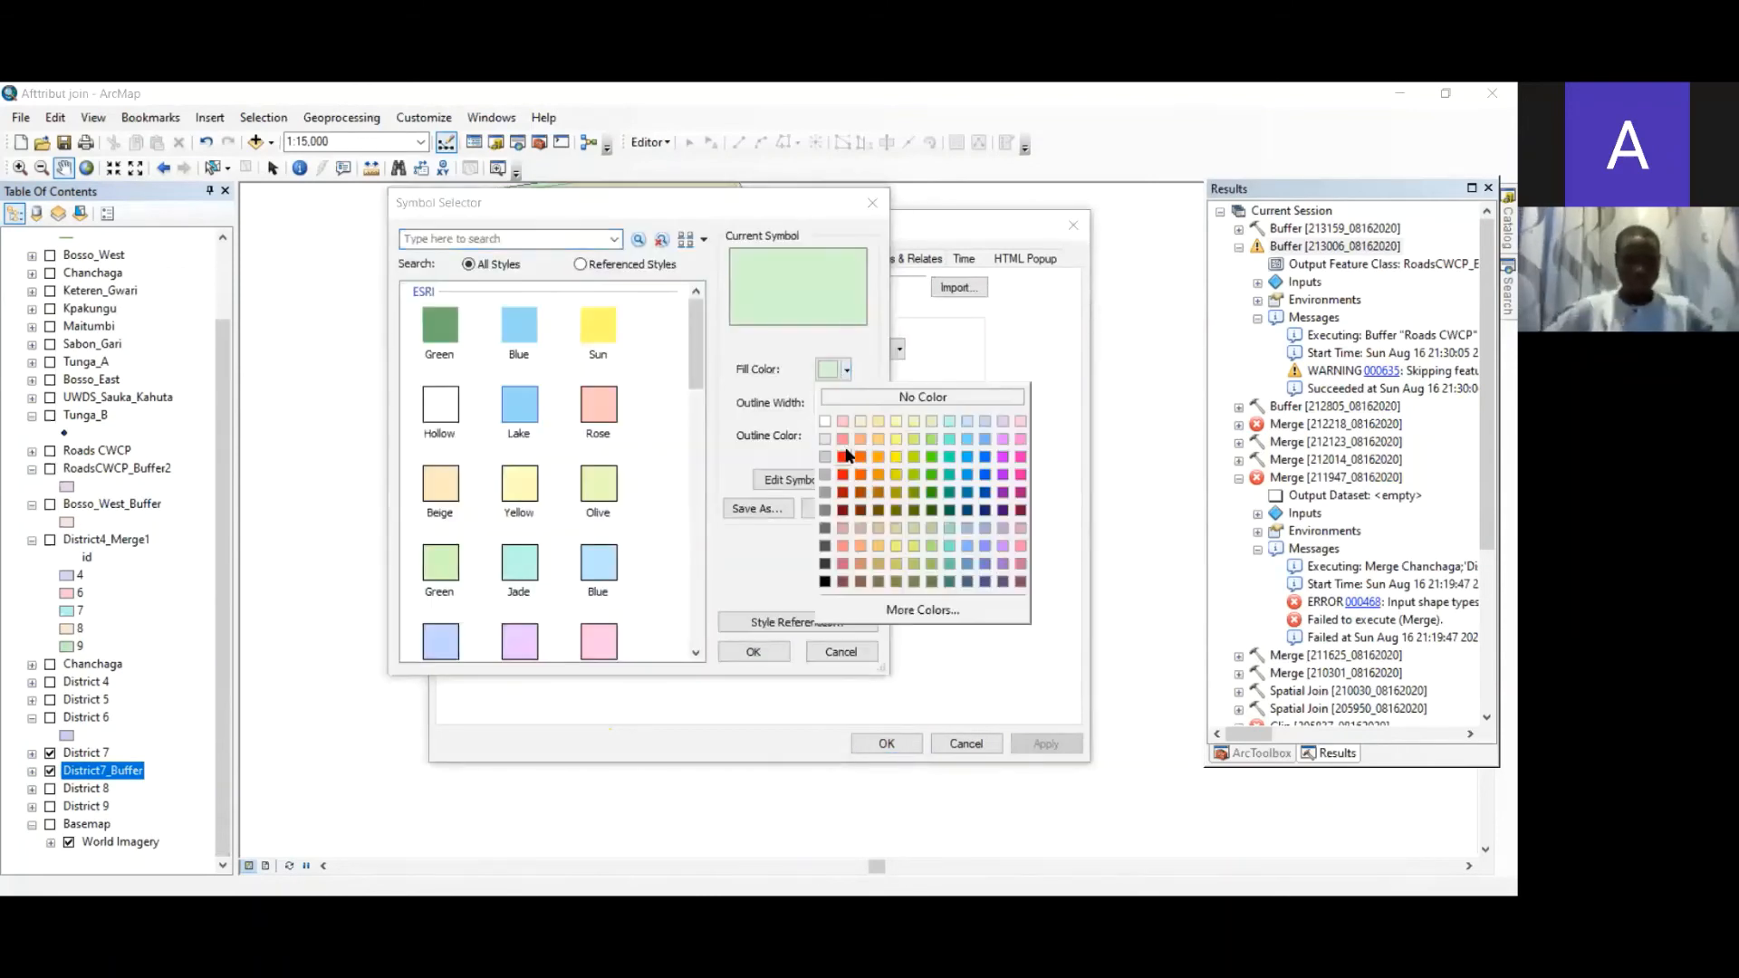
left_click(843, 459)
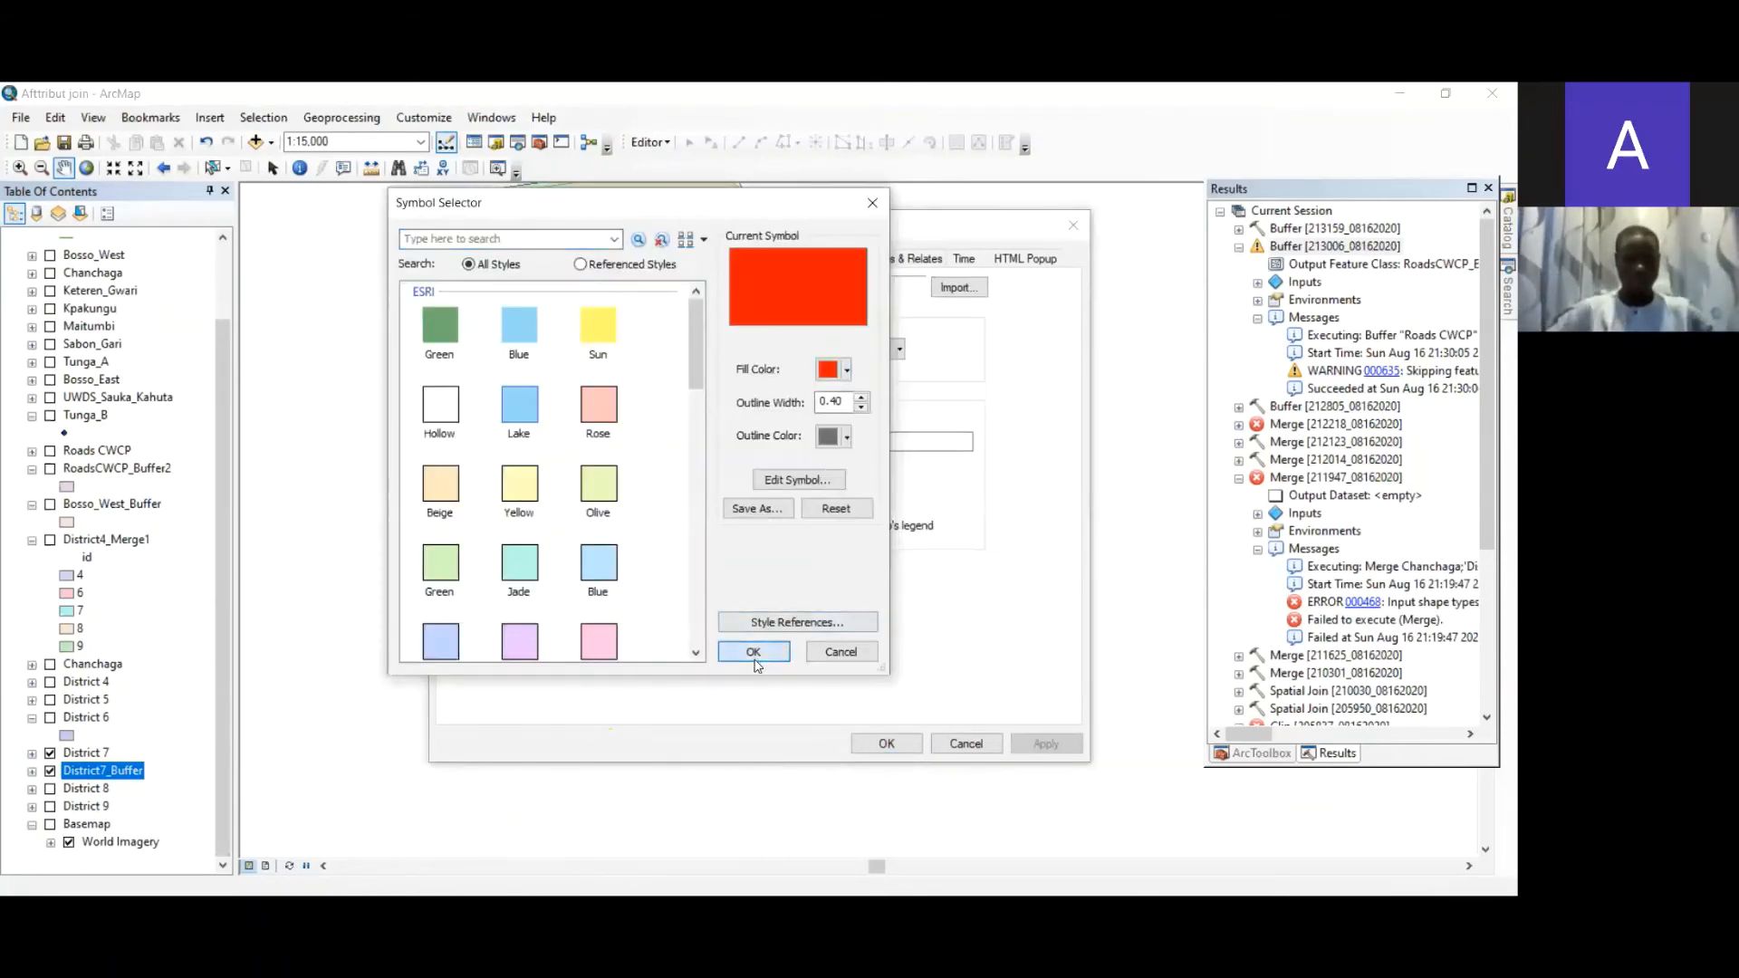
left_click(753, 652)
left_click(1046, 744)
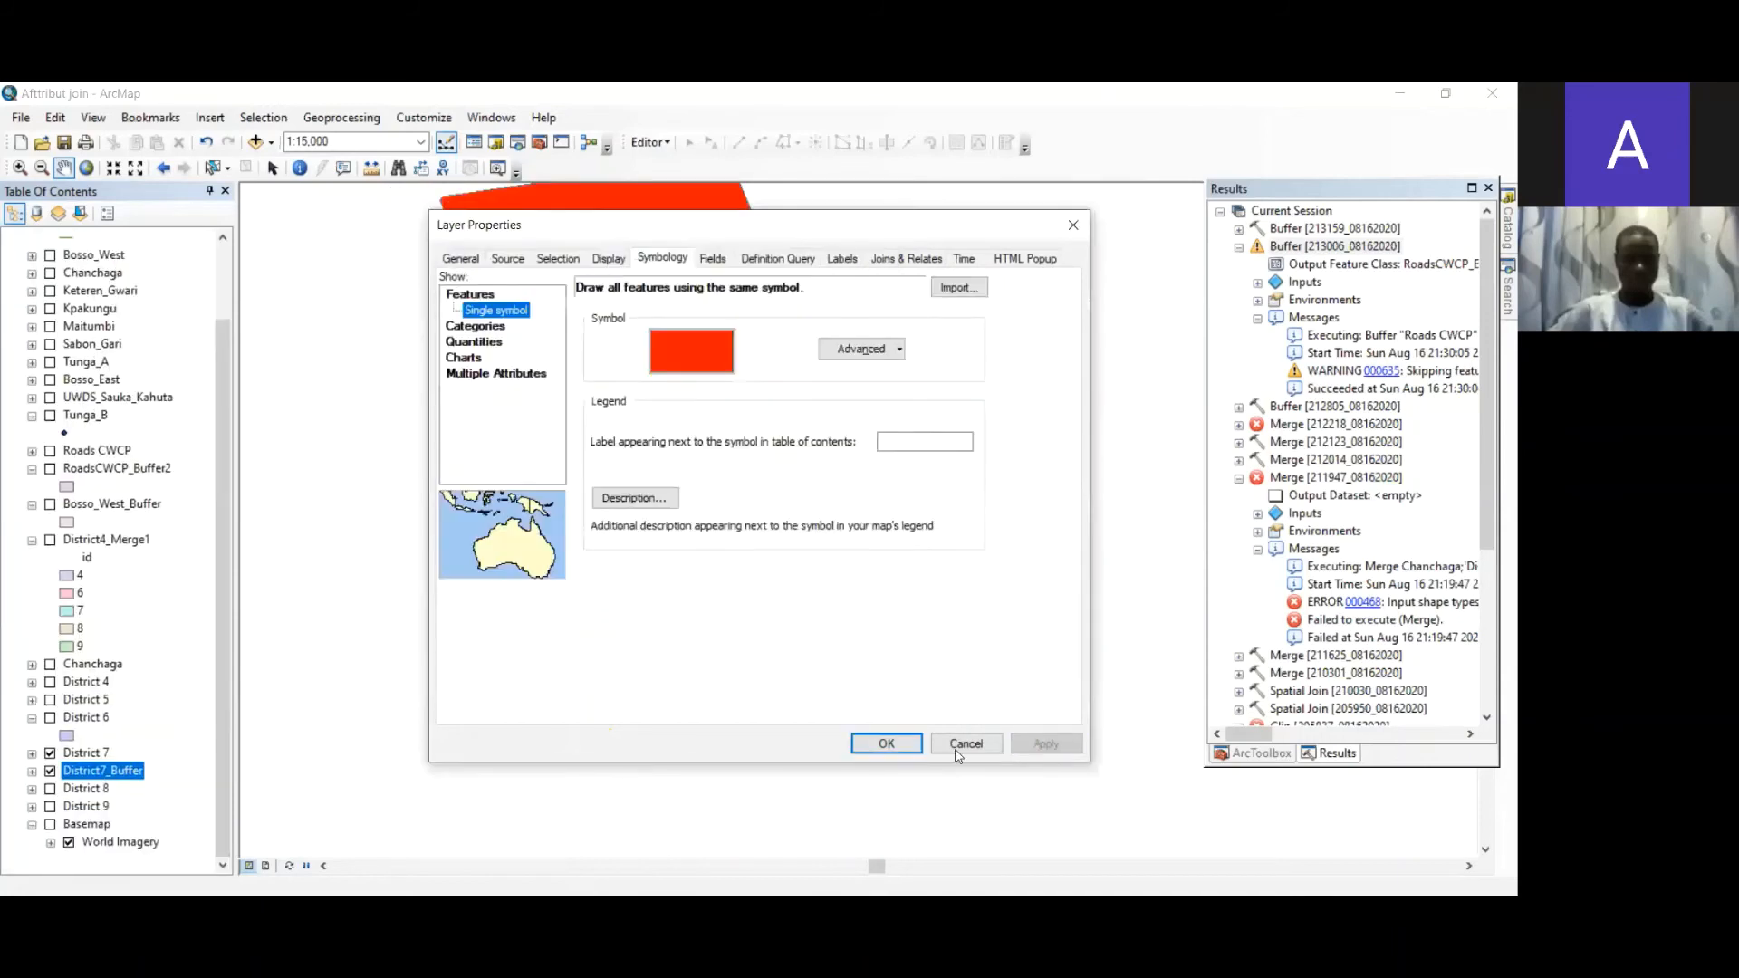
left_click(885, 745)
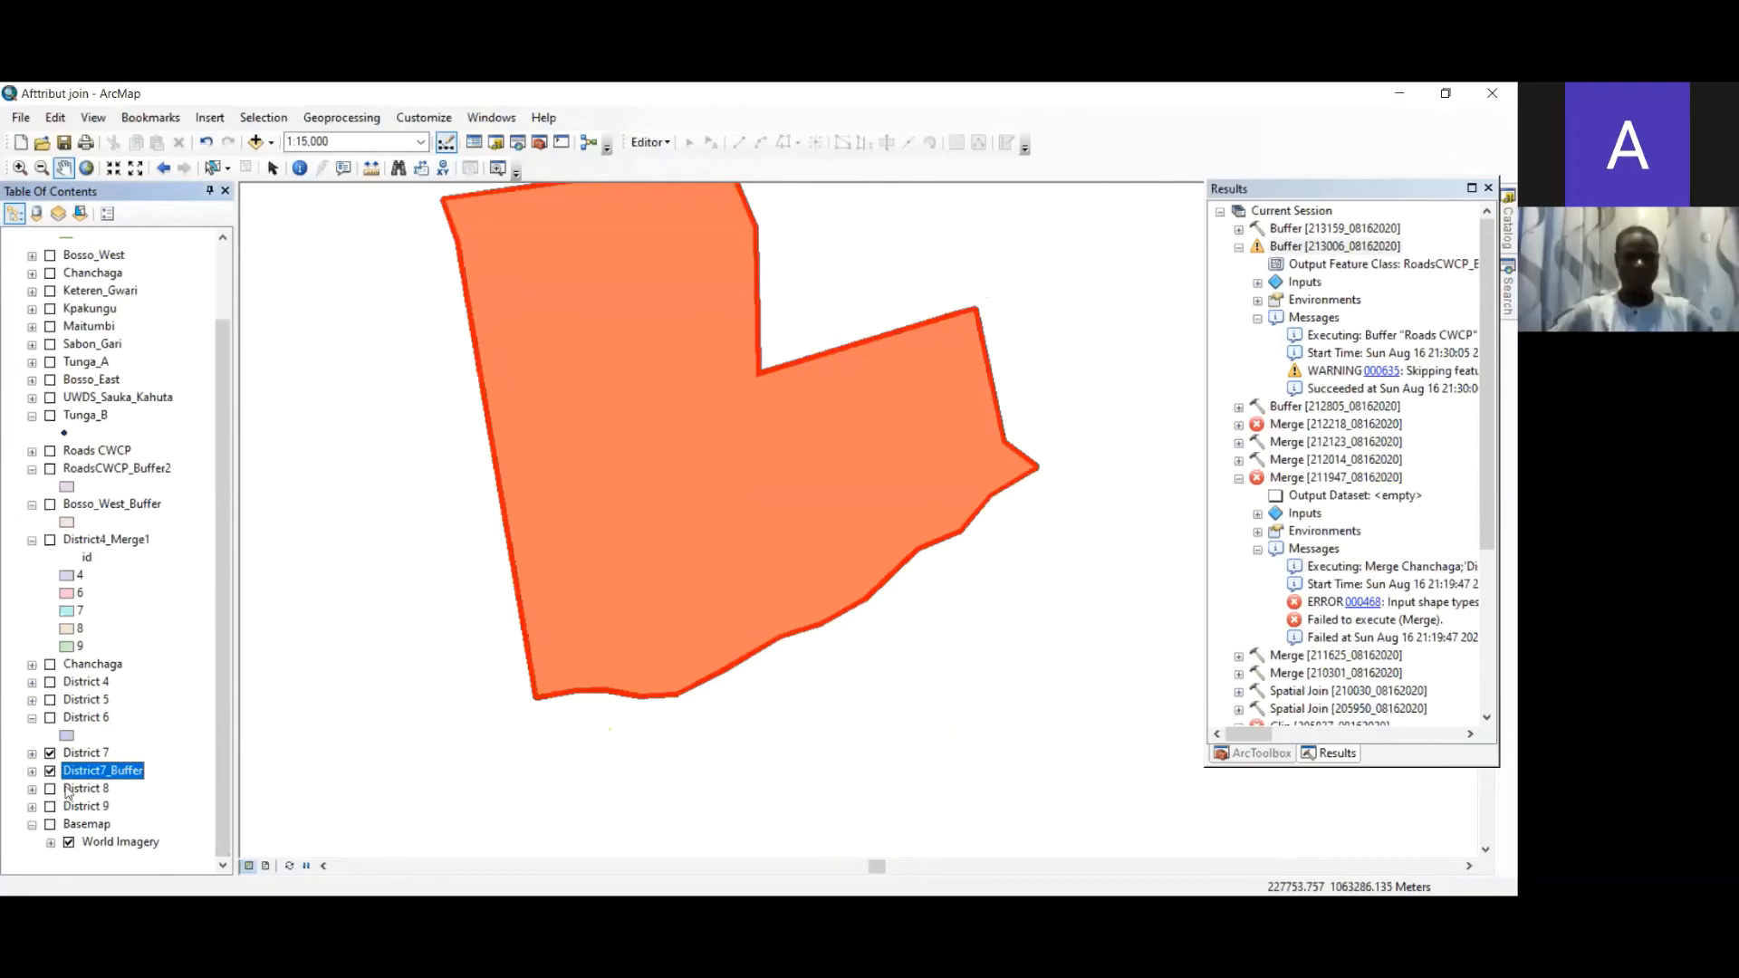
- Compare the District 7 polygon with its red buffer by repeatedly switching the District 7 layer off and on
left_click(51, 754)
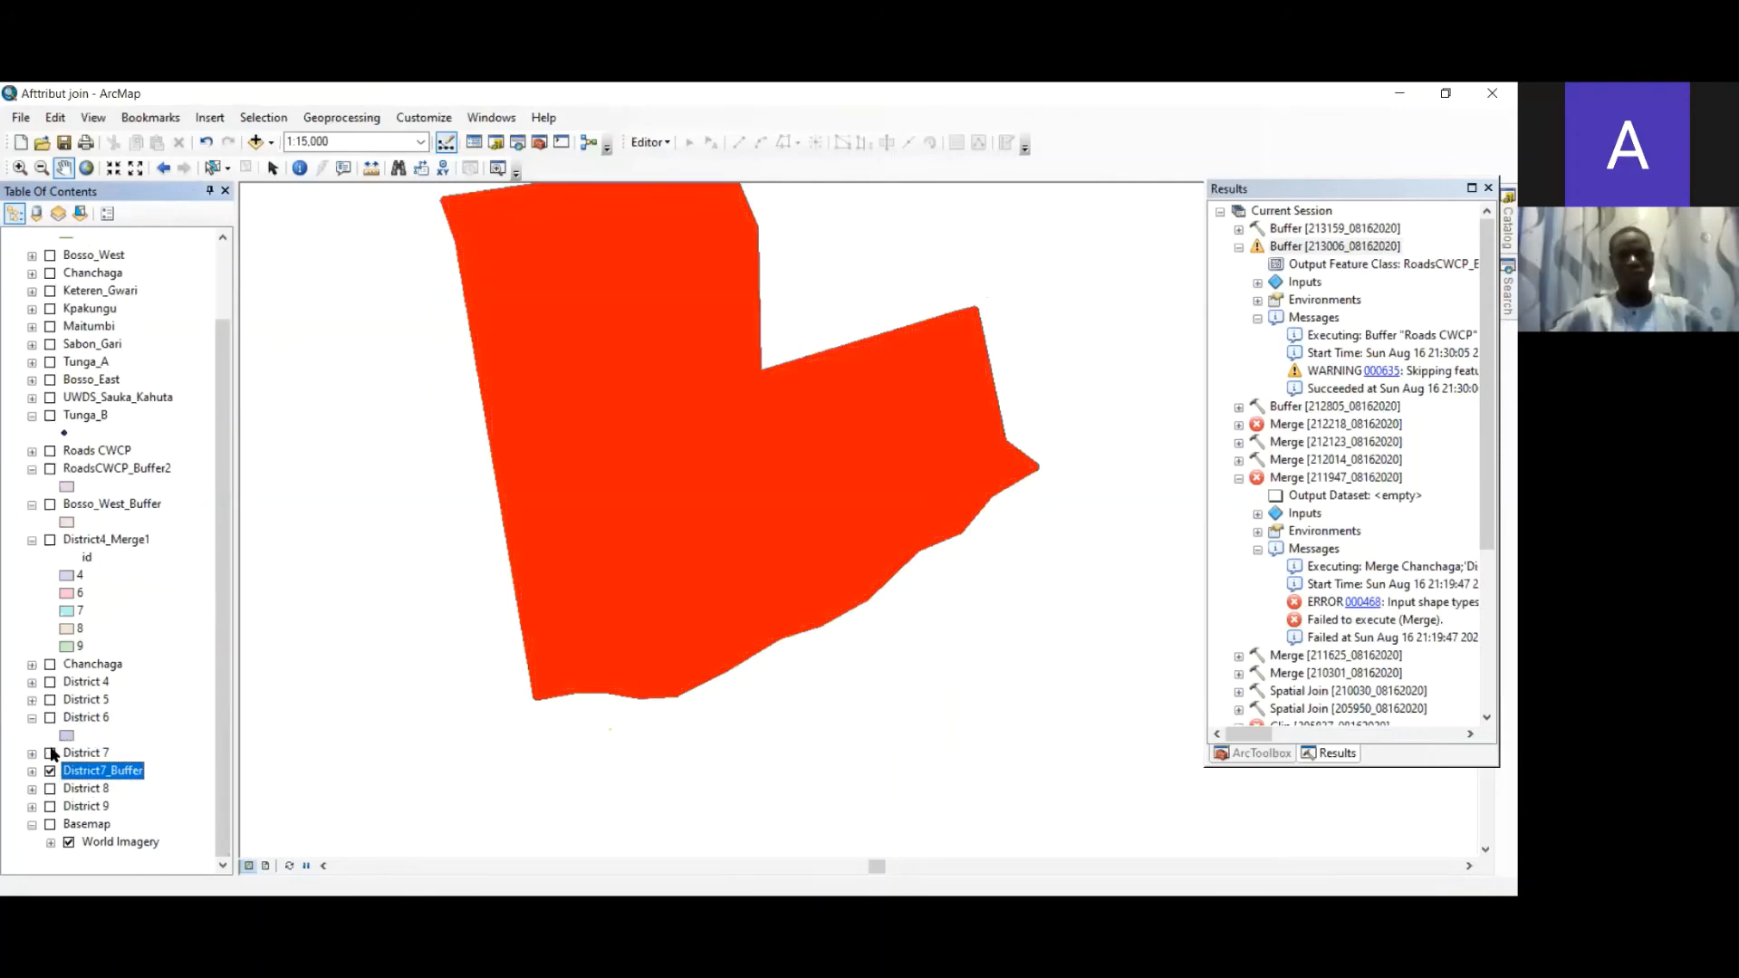
left_click(51, 753)
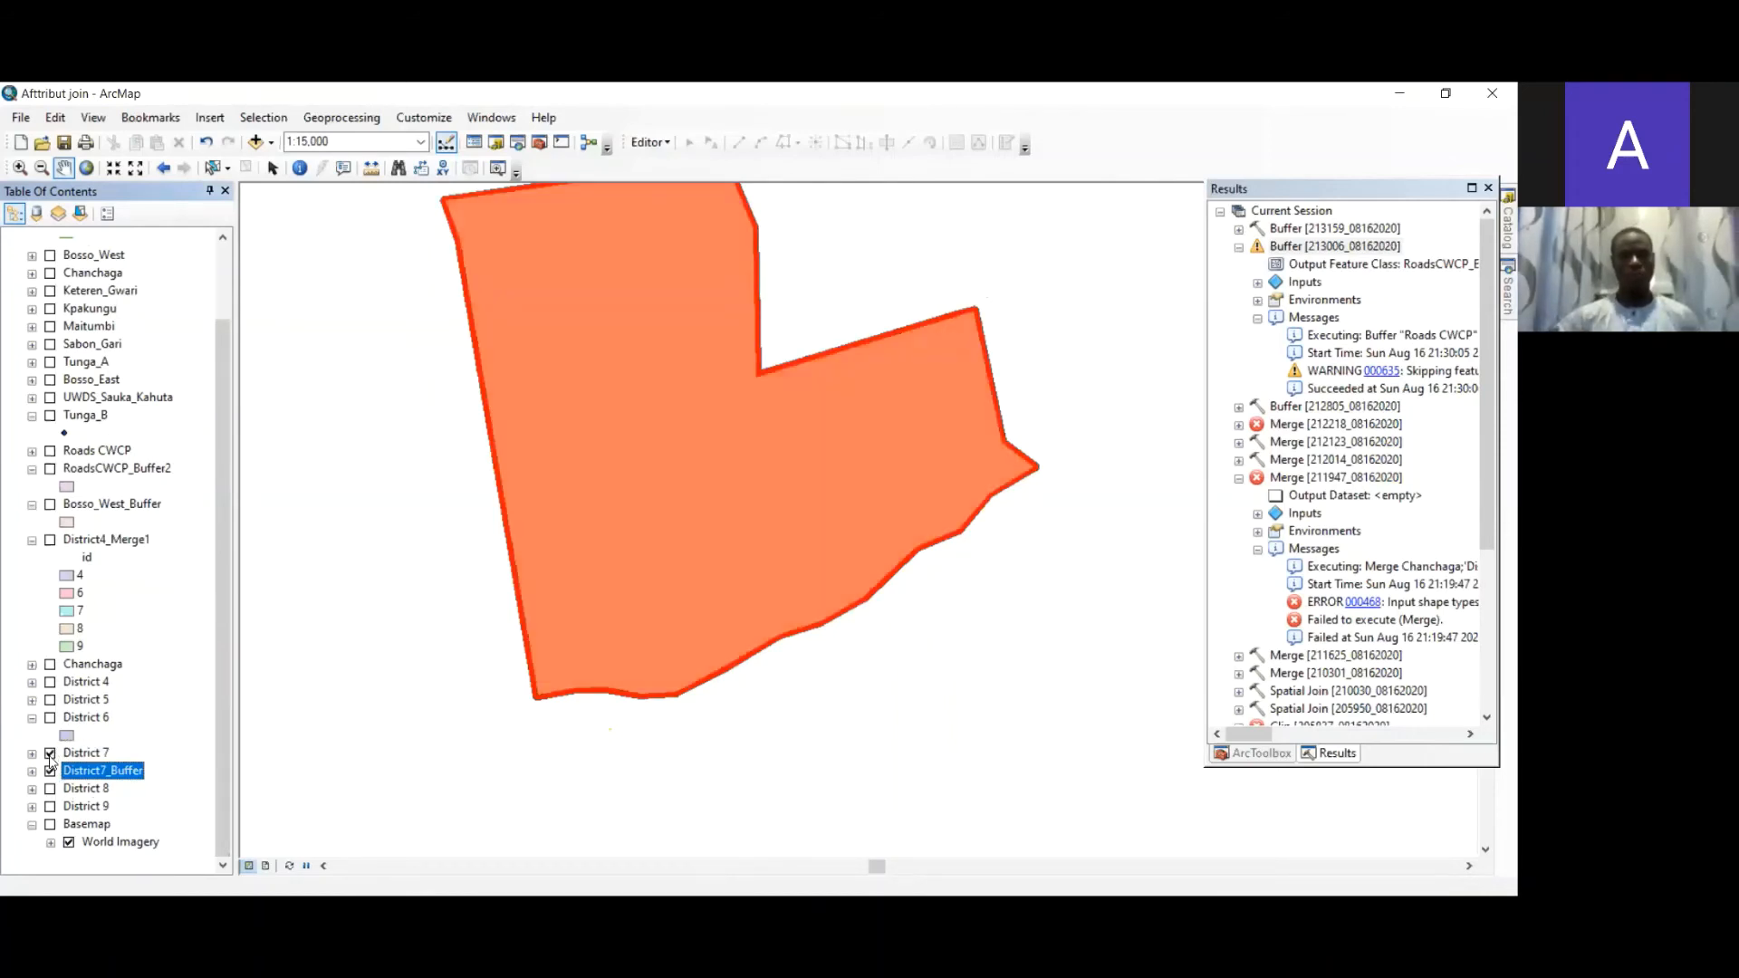
left_click(50, 755)
left_click(50, 756)
left_click(49, 755)
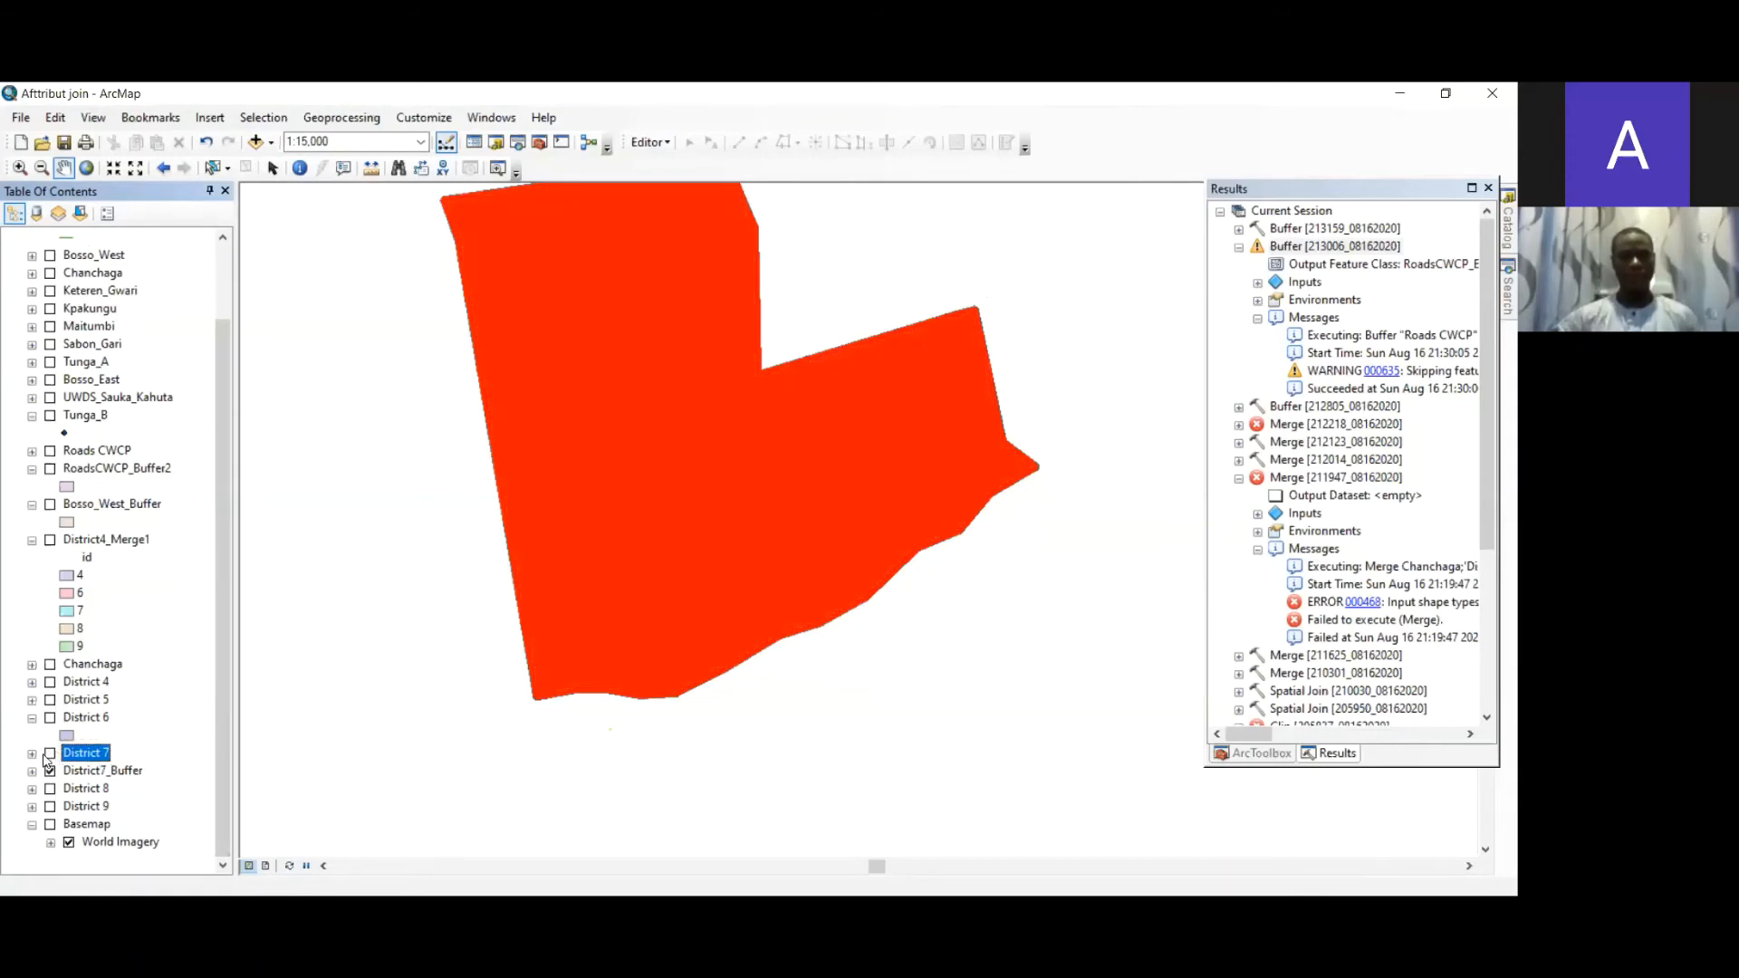
left_click(51, 754)
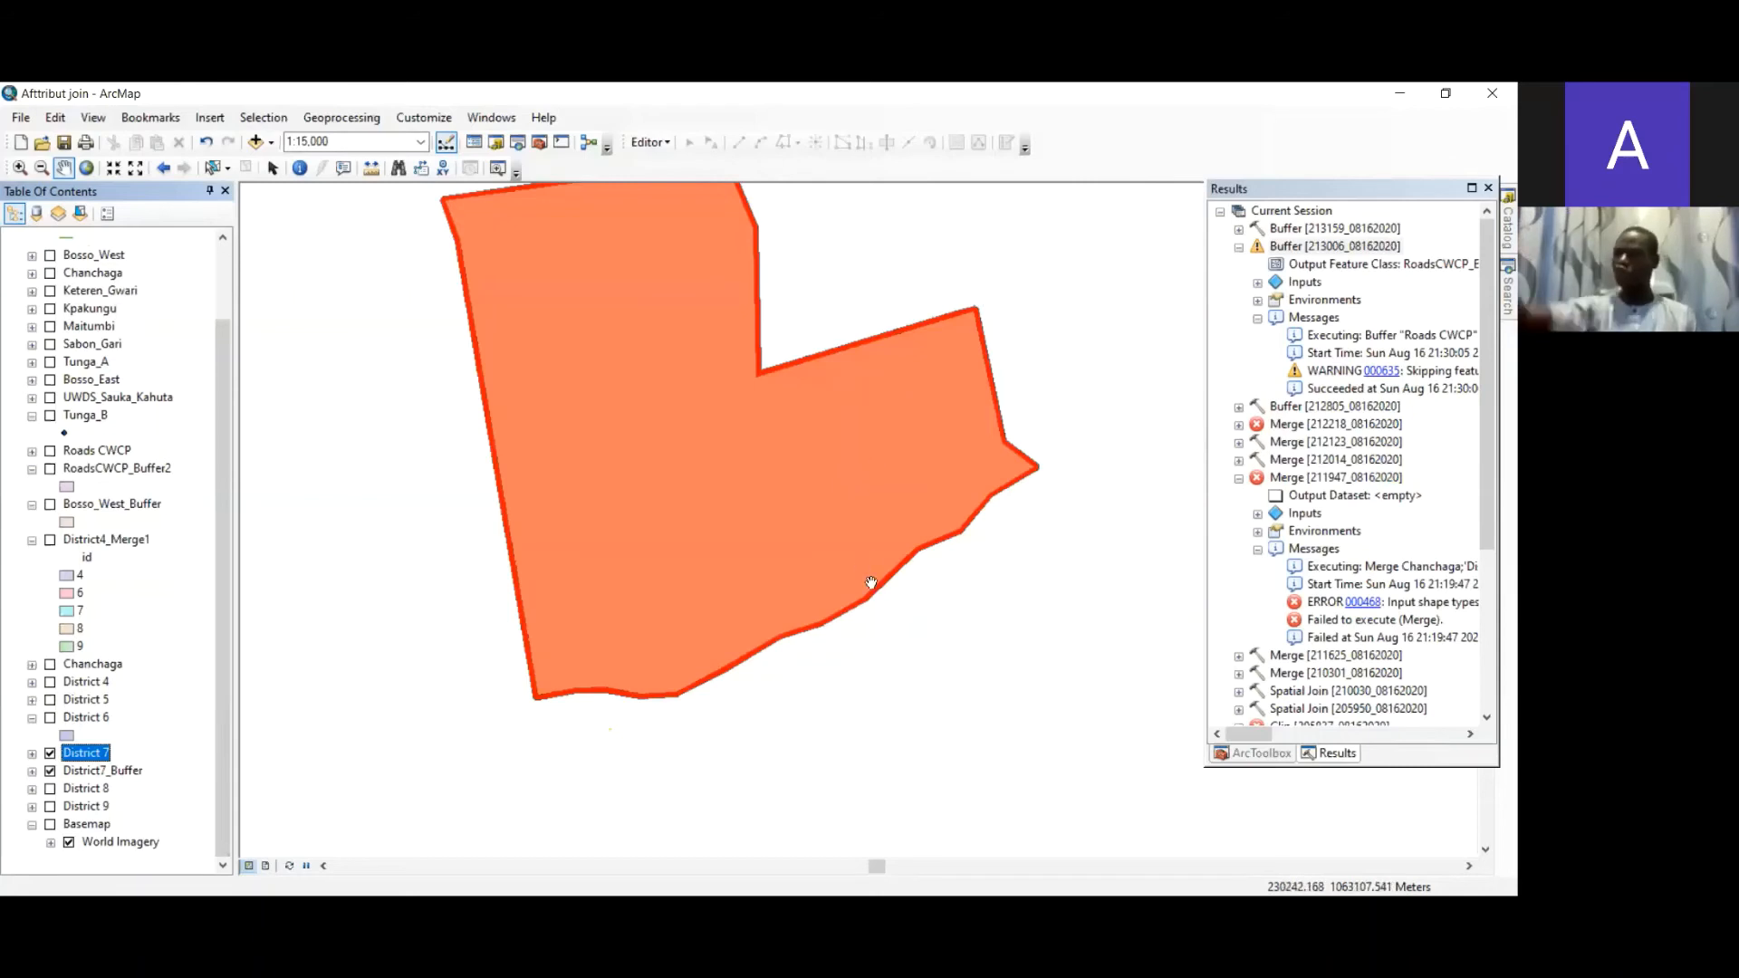
- Hide the District 7 and District7_Buffer layers and display the Minna Merged points
left_click(50, 753)
left_click(50, 770)
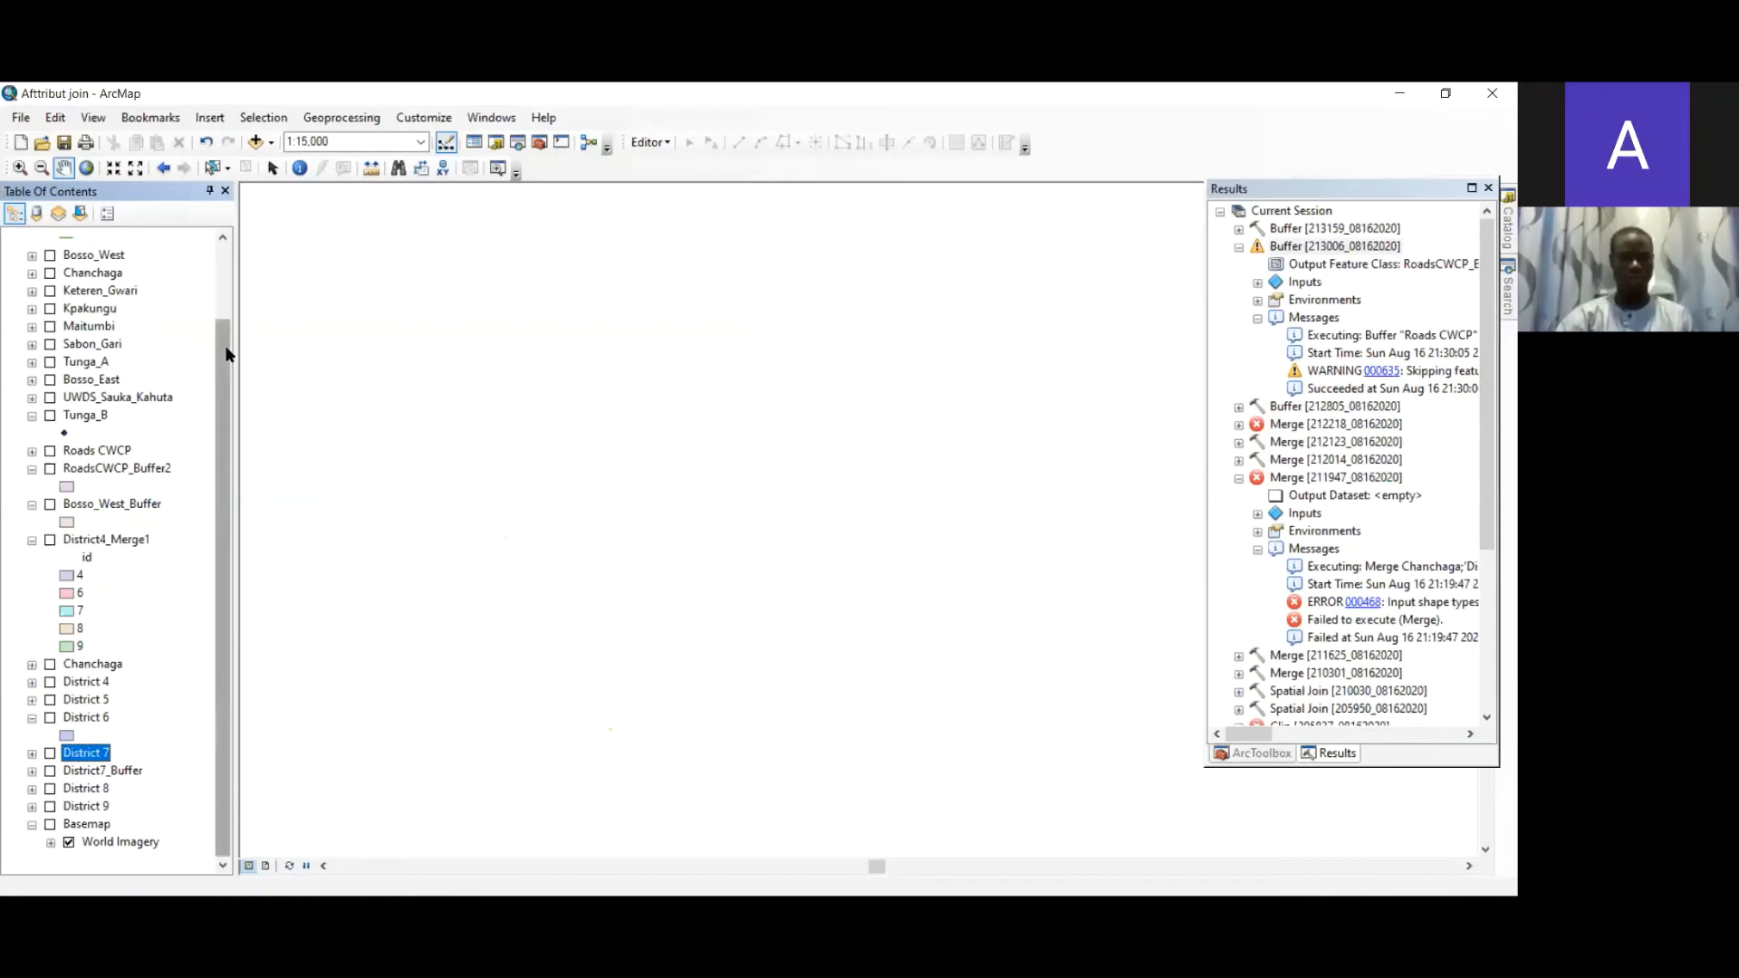
left_click_drag(225, 345, 223, 268)
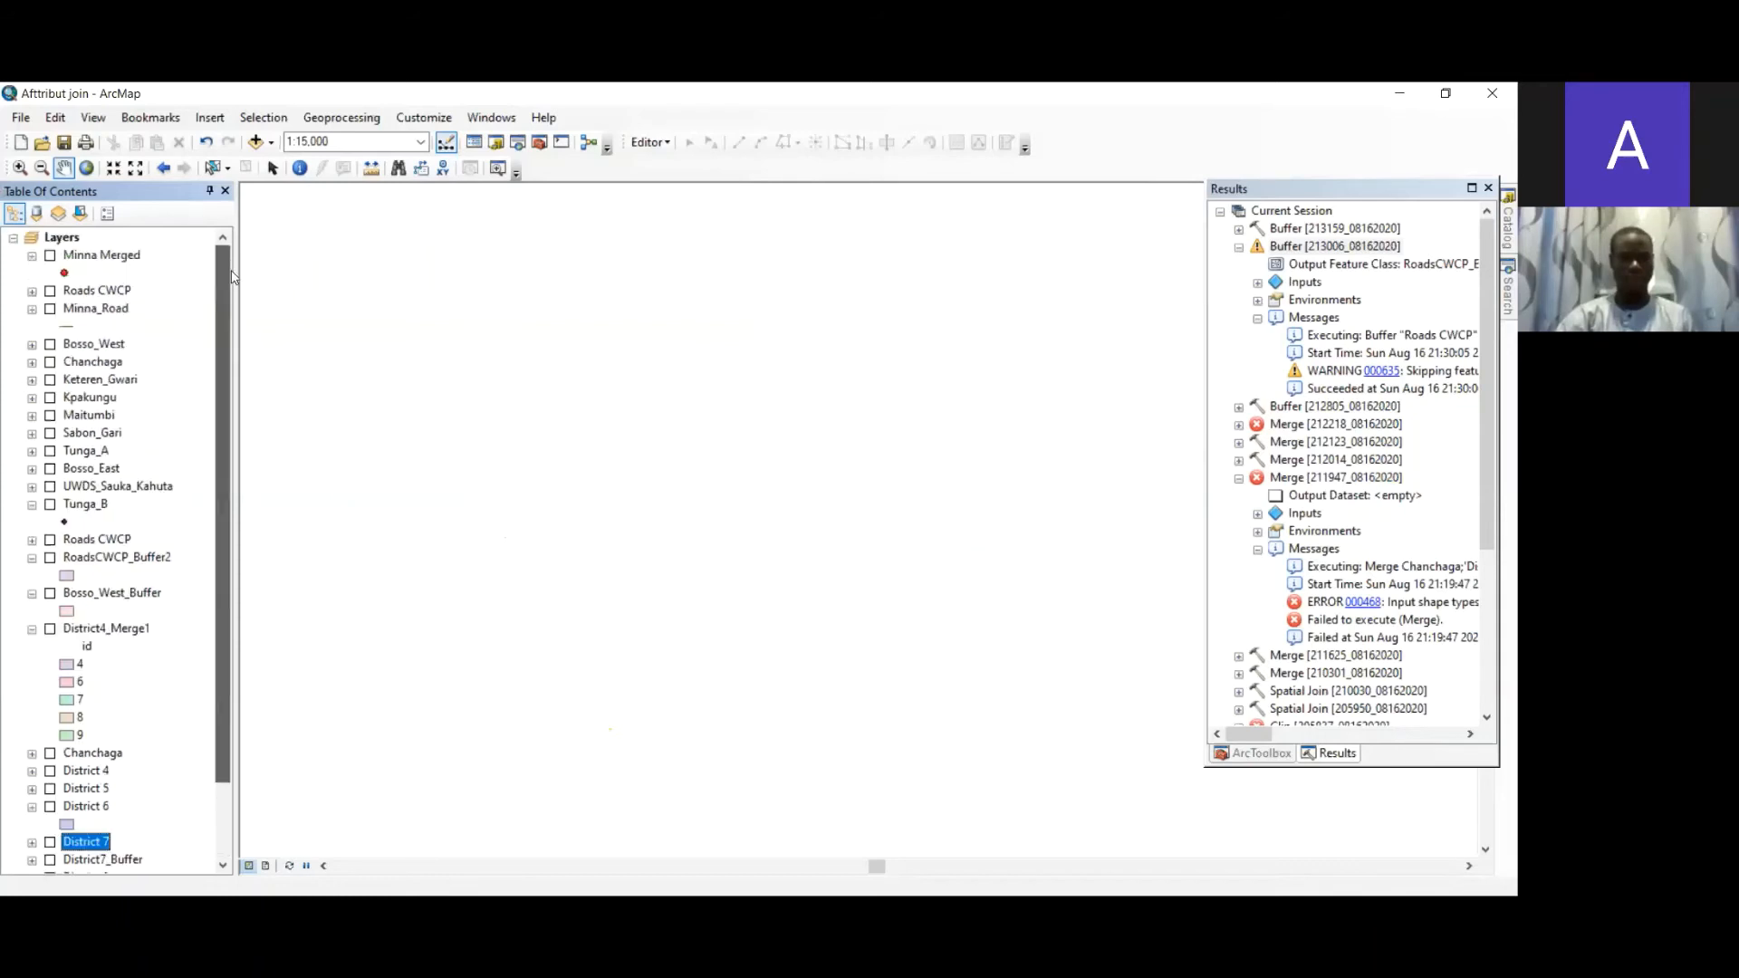
left_click(51, 258)
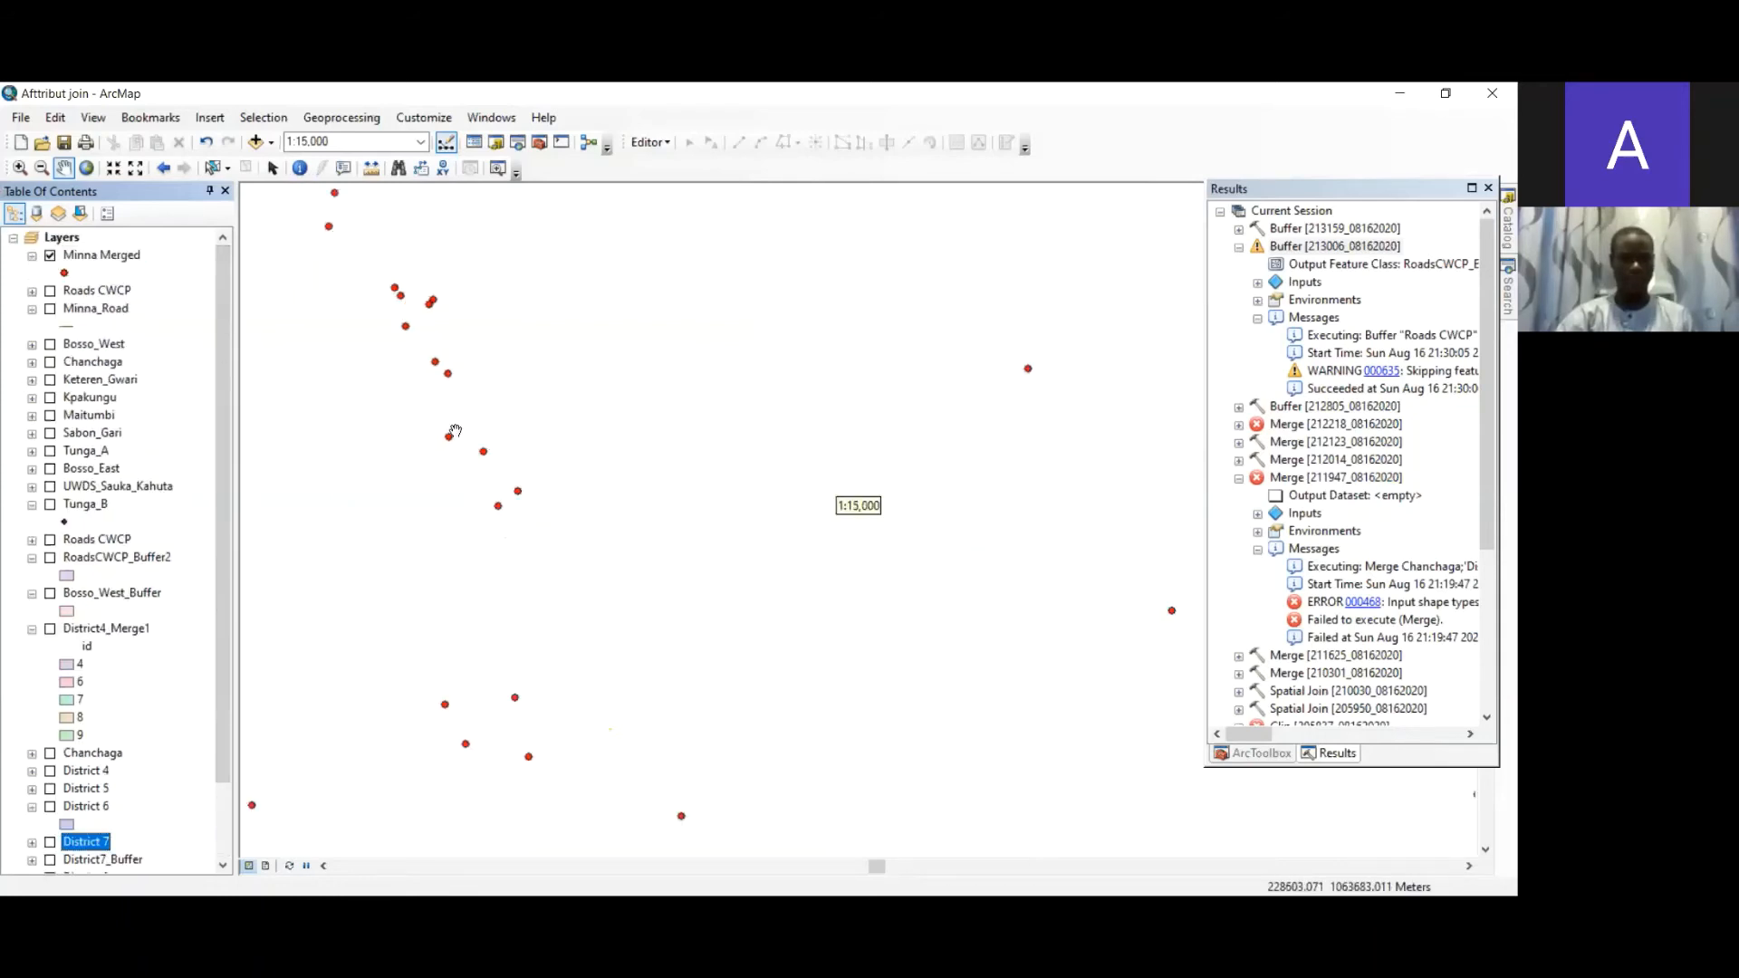
scroll(1048, 507, "up", 3)
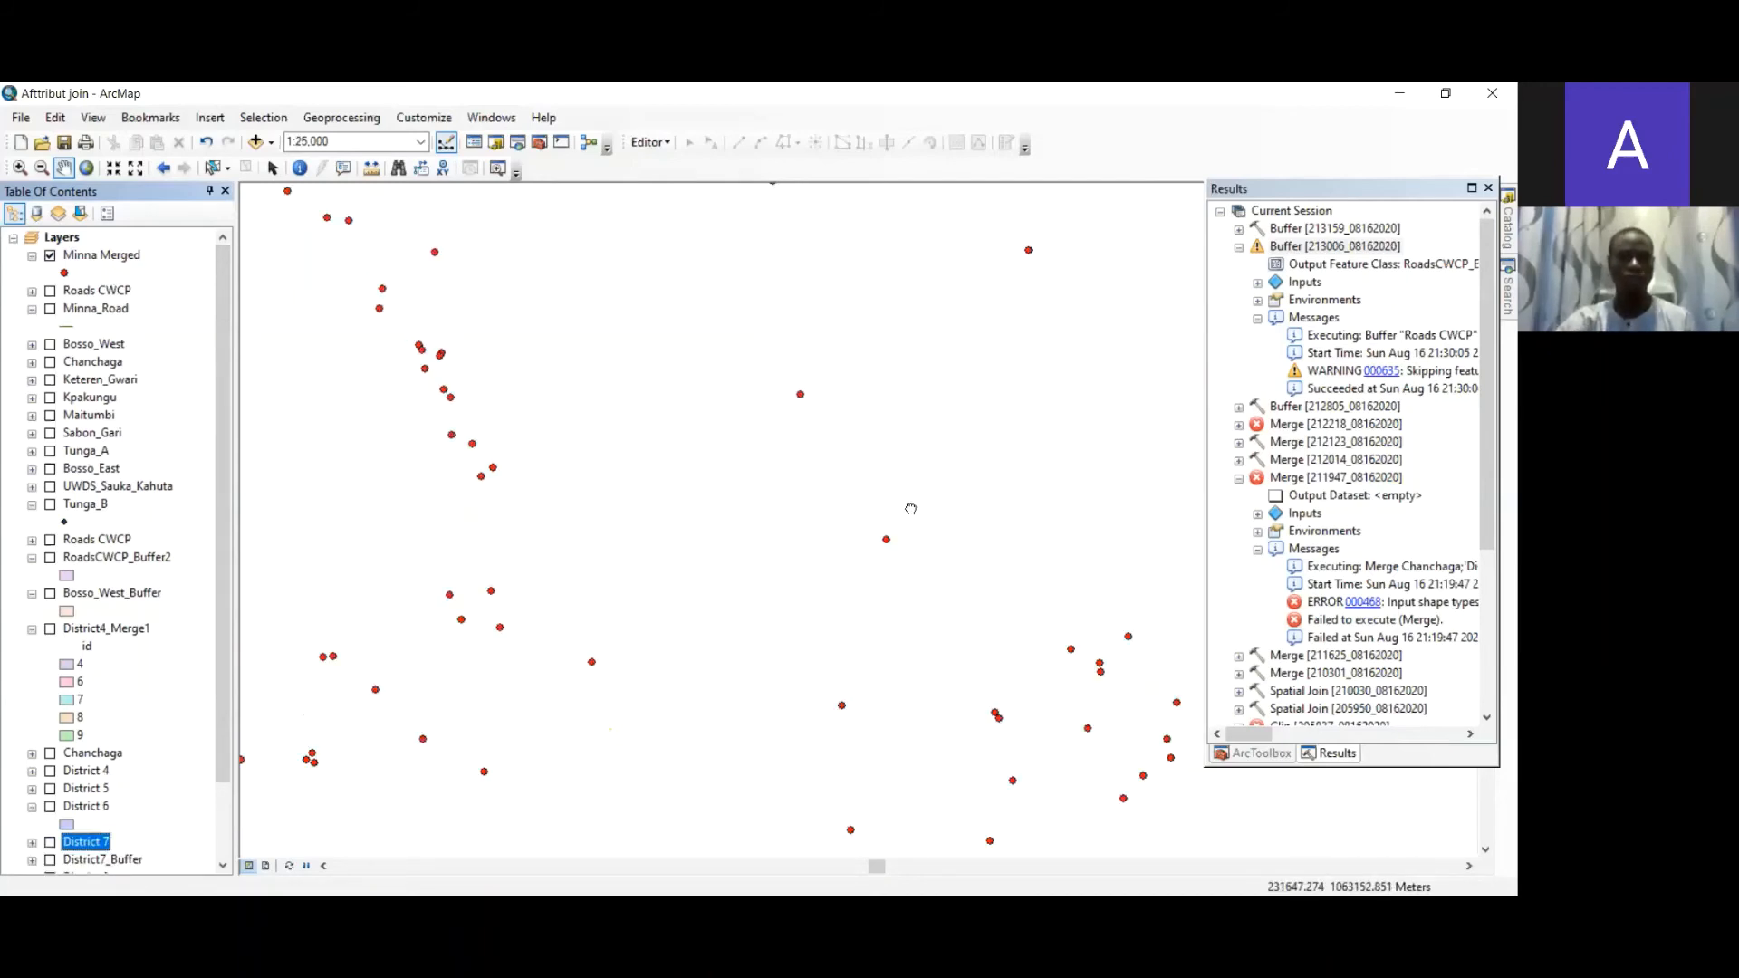
scroll(911, 509, "up", 2)
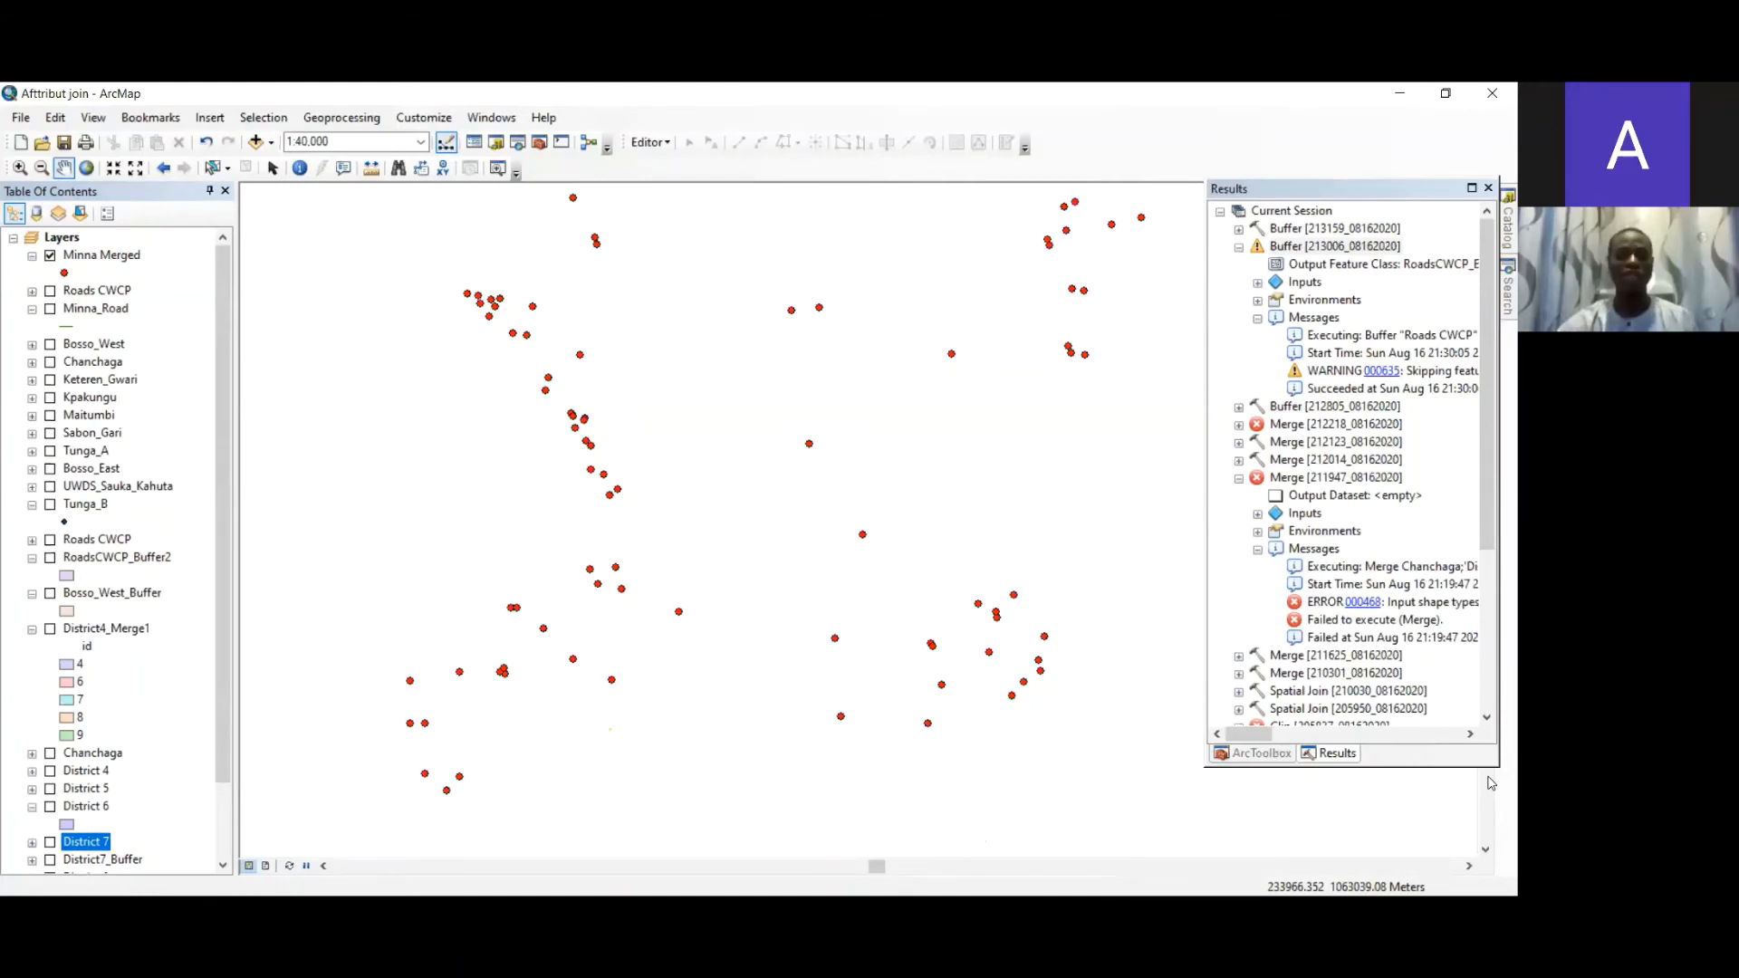
left_click(1492, 623)
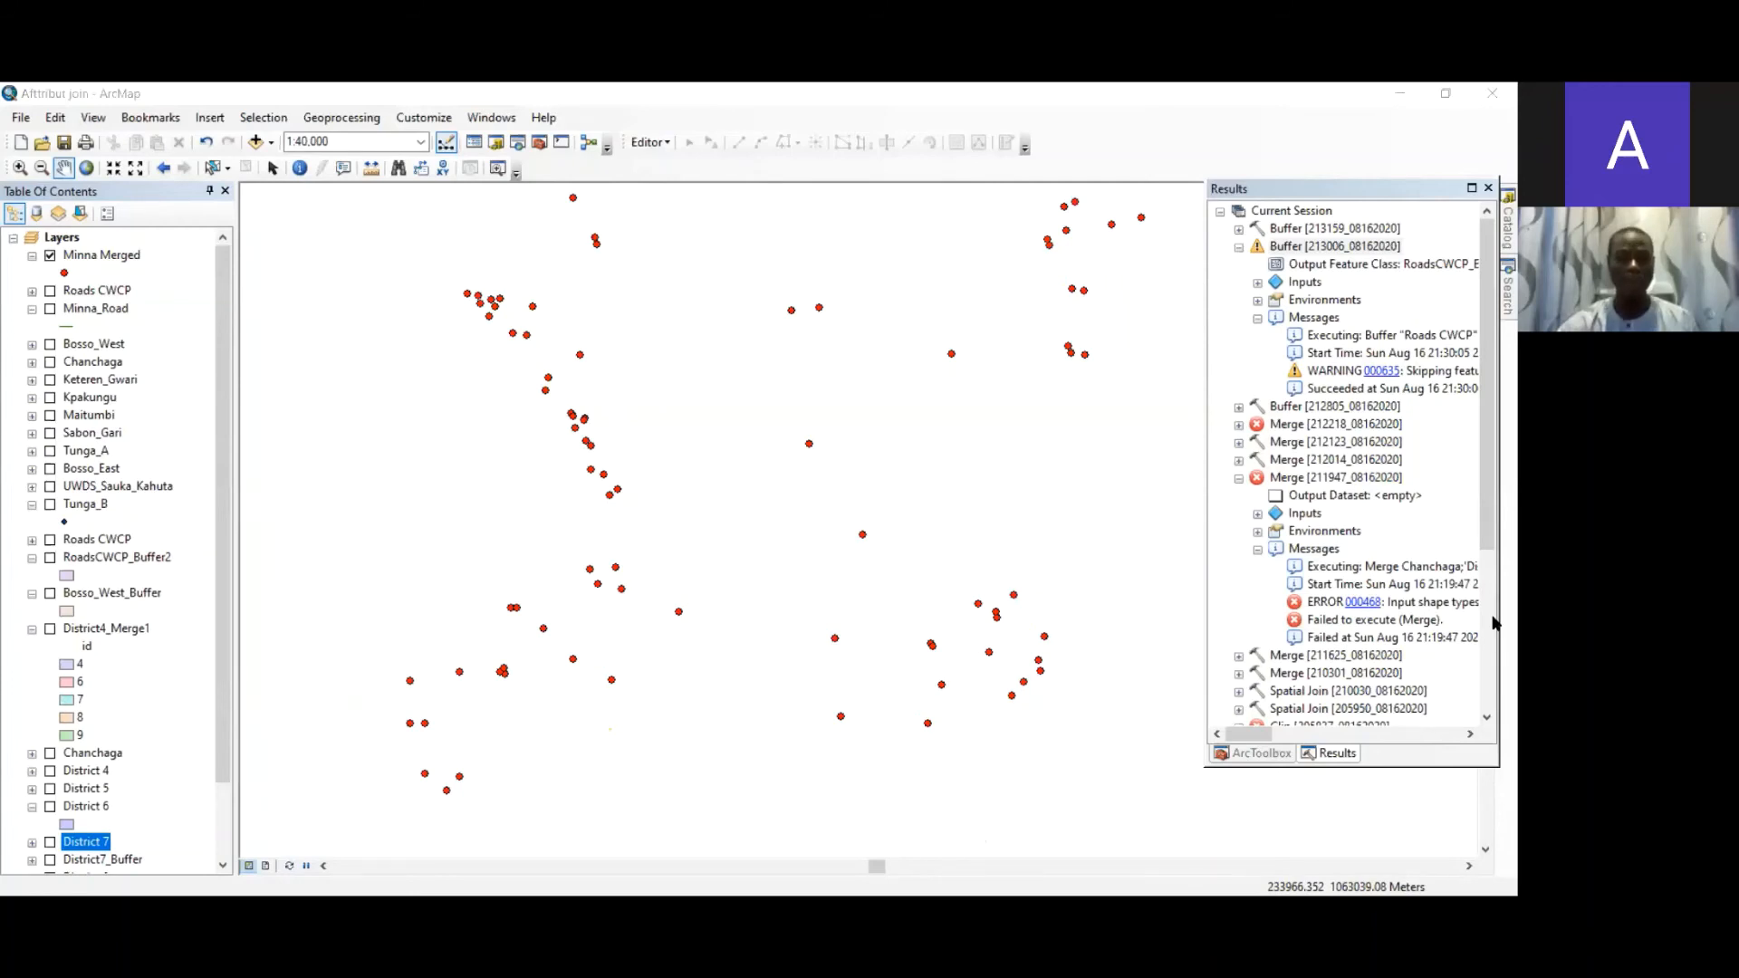
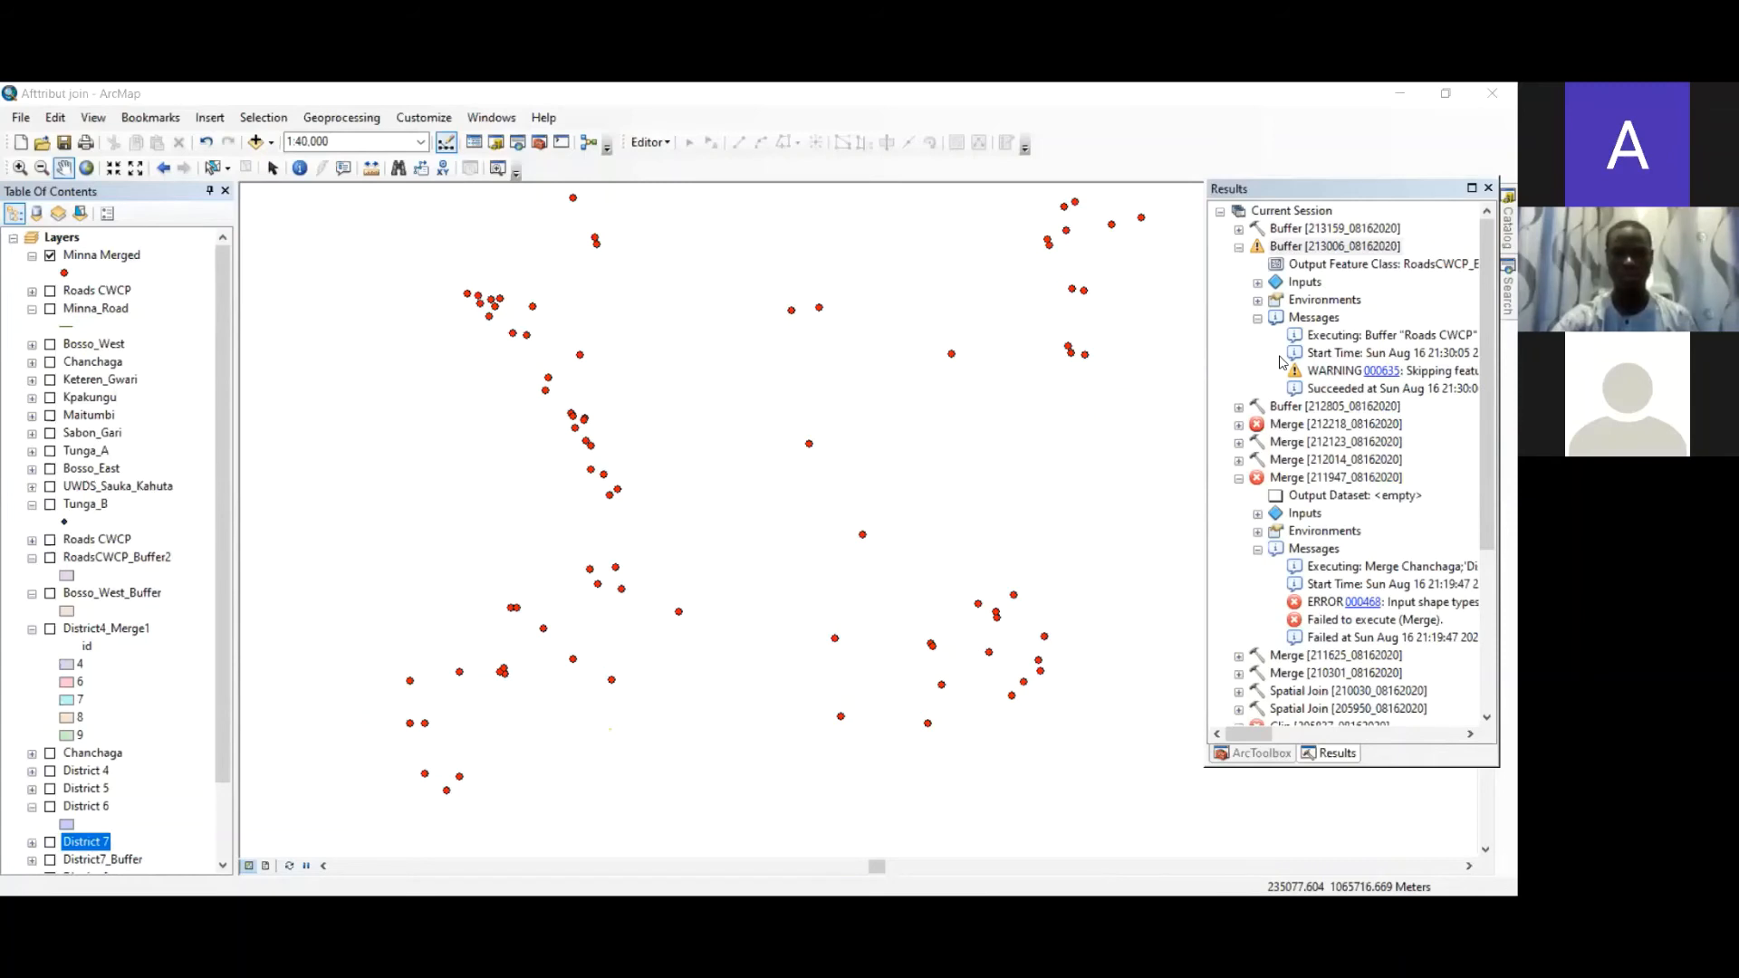
- Close the geoprocessing results and expand the Analysis Tools in ArcToolbox down to the Proximity toolset
left_click(1488, 188)
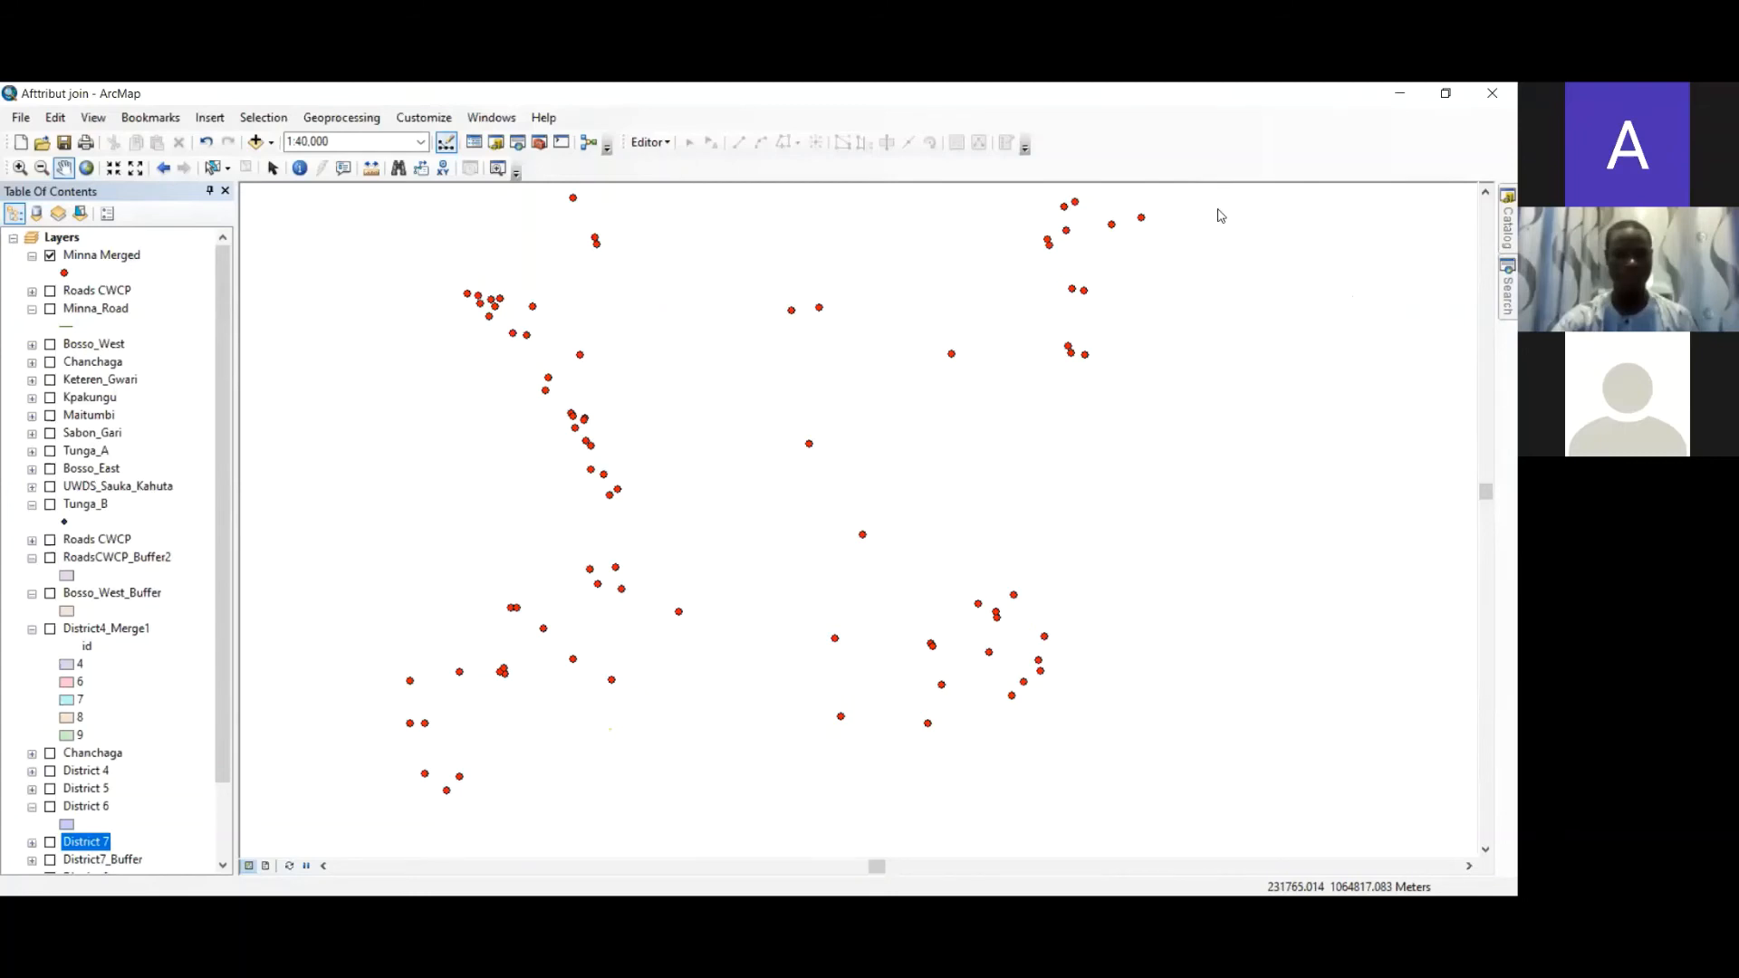
left_click(1220, 246)
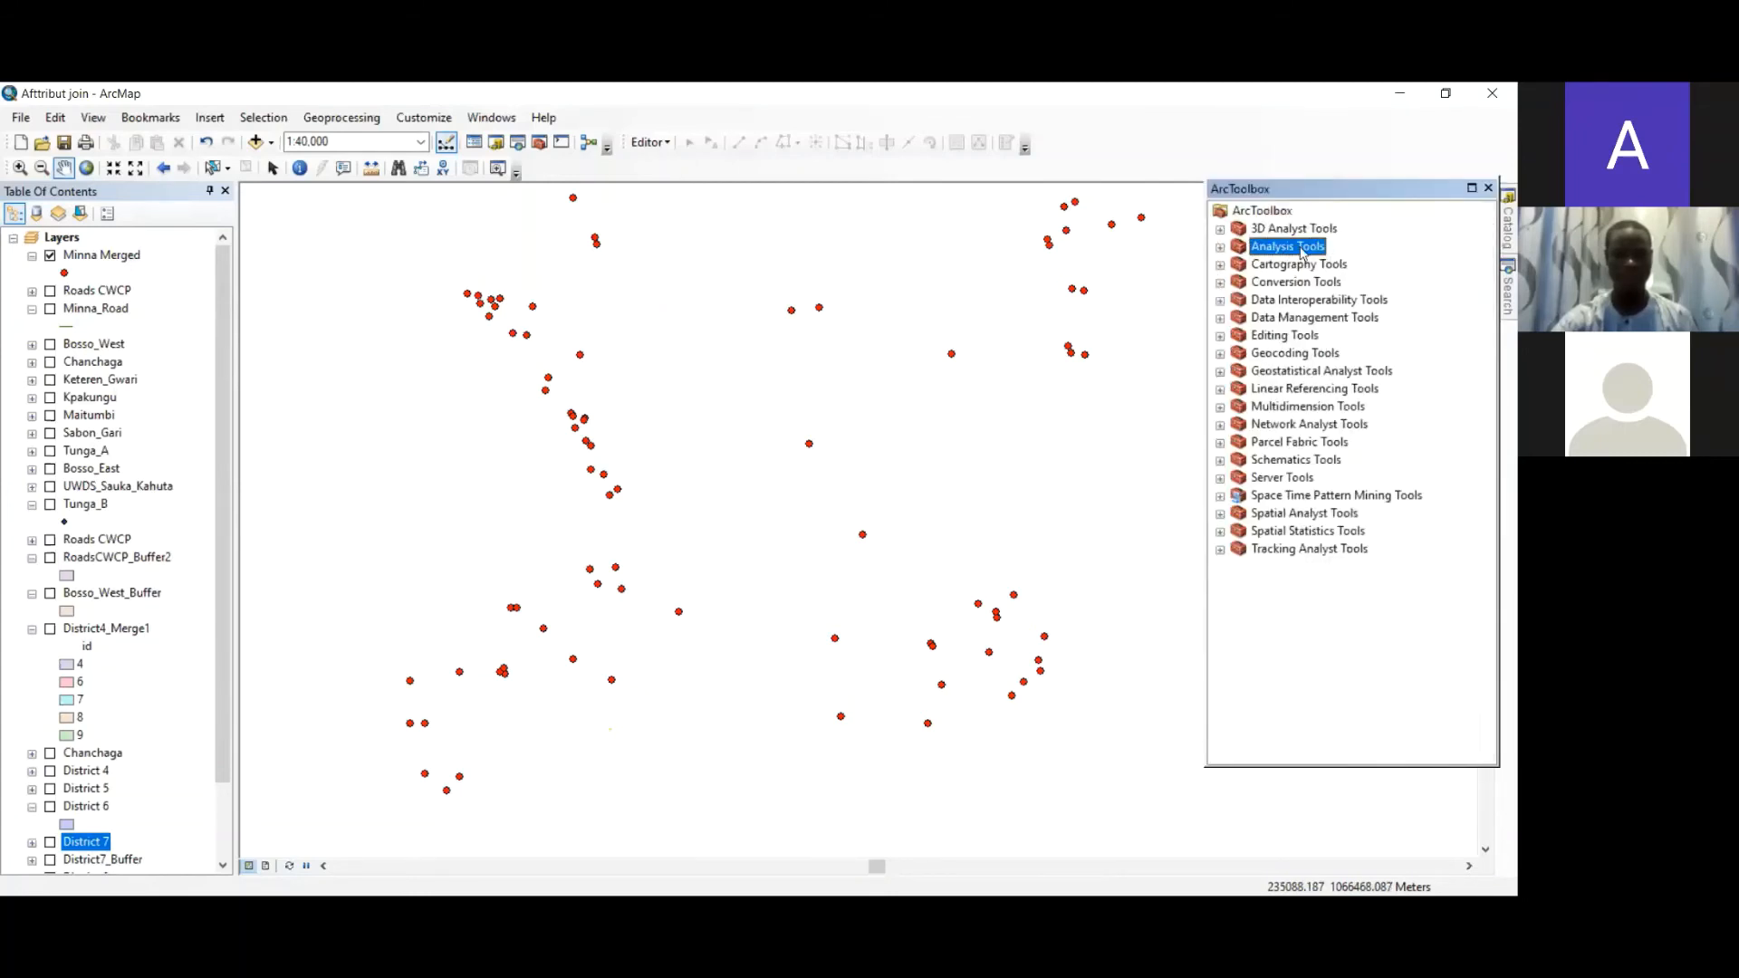
left_click(1220, 248)
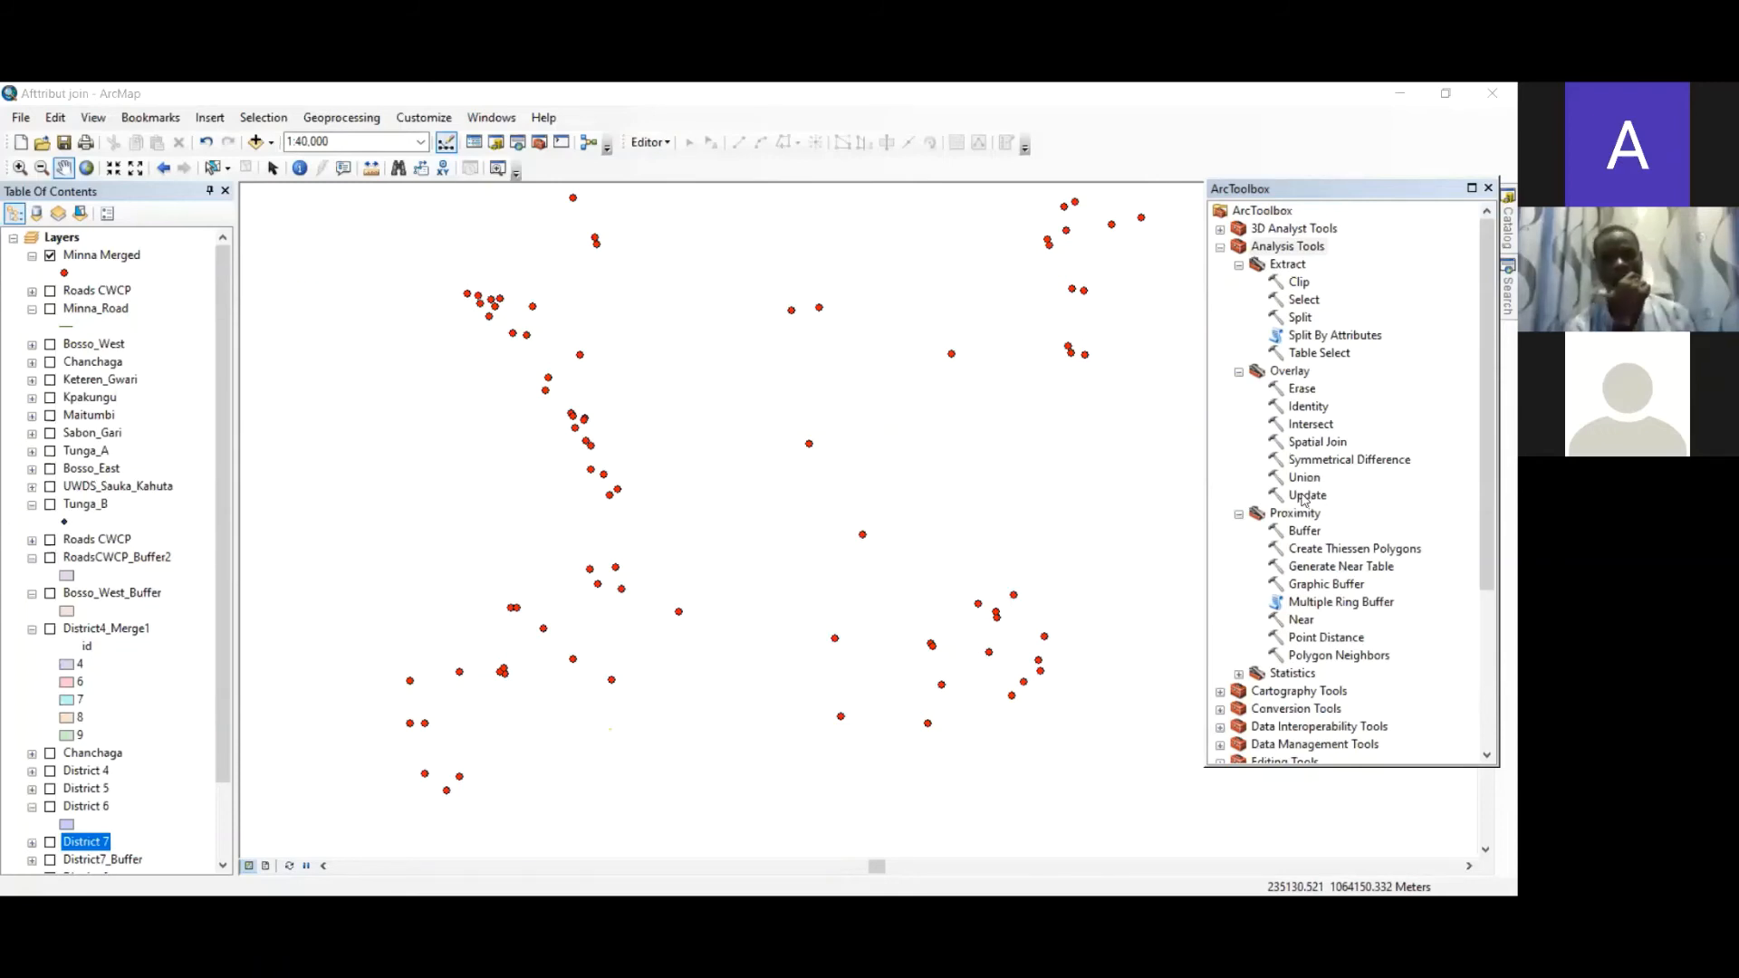
scroll(1402, 459, "down", 2)
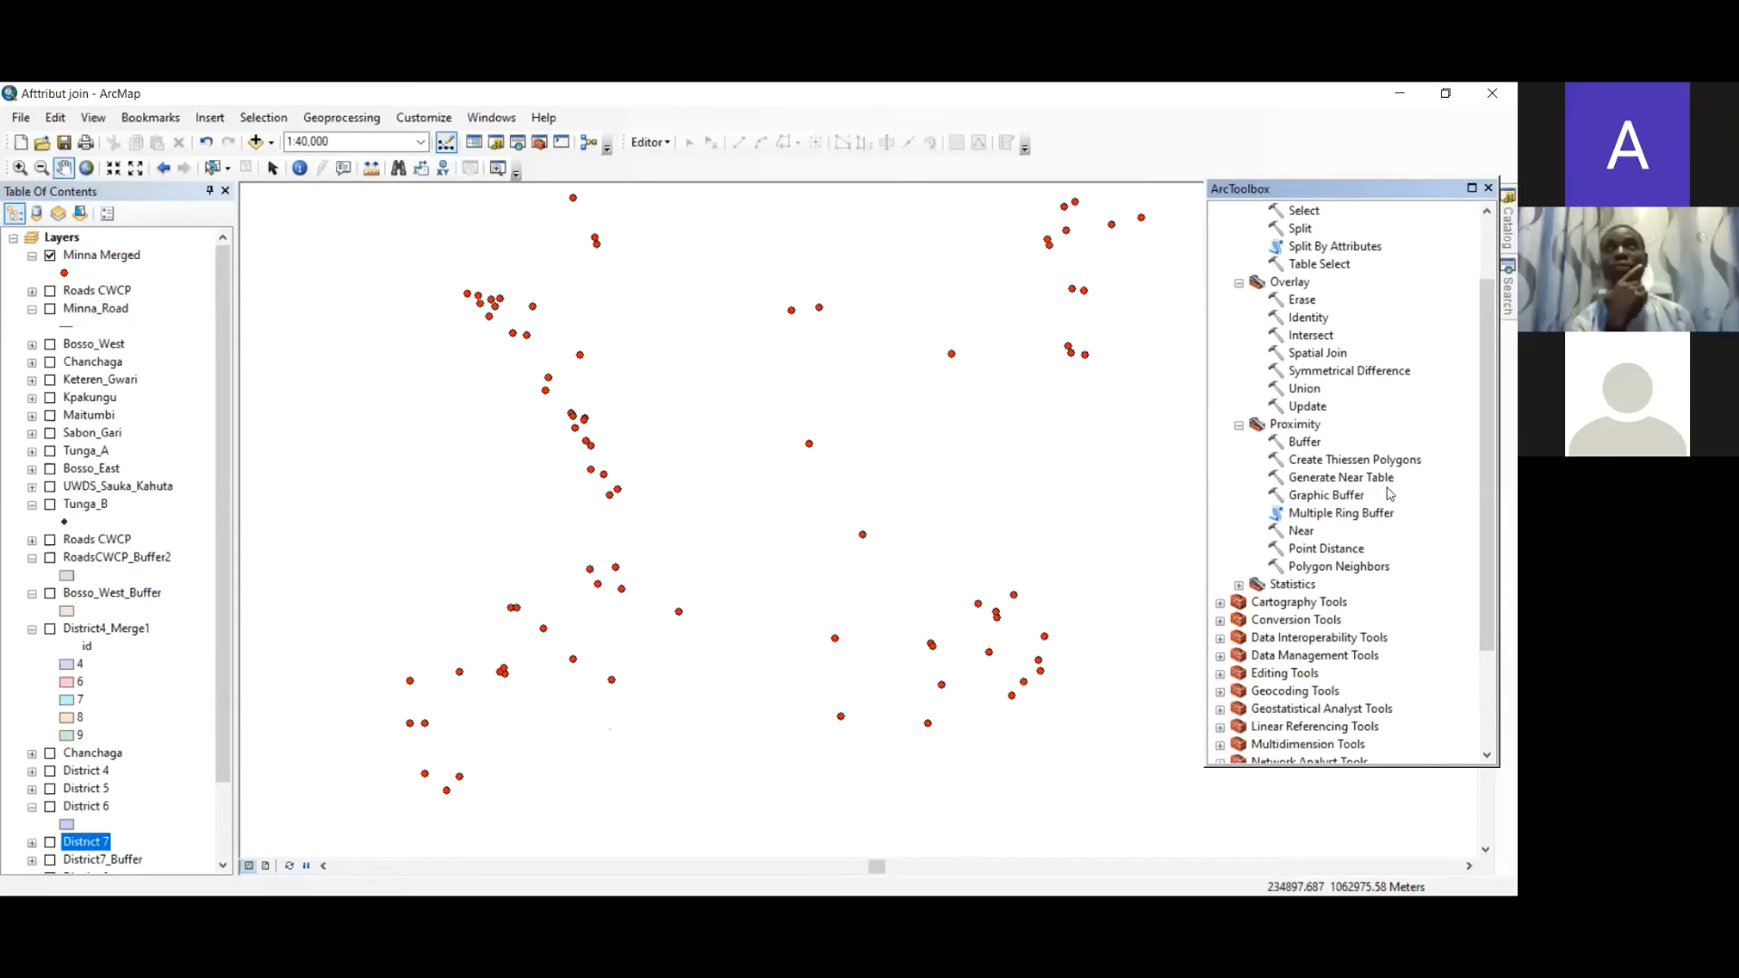
left_click(1340, 514)
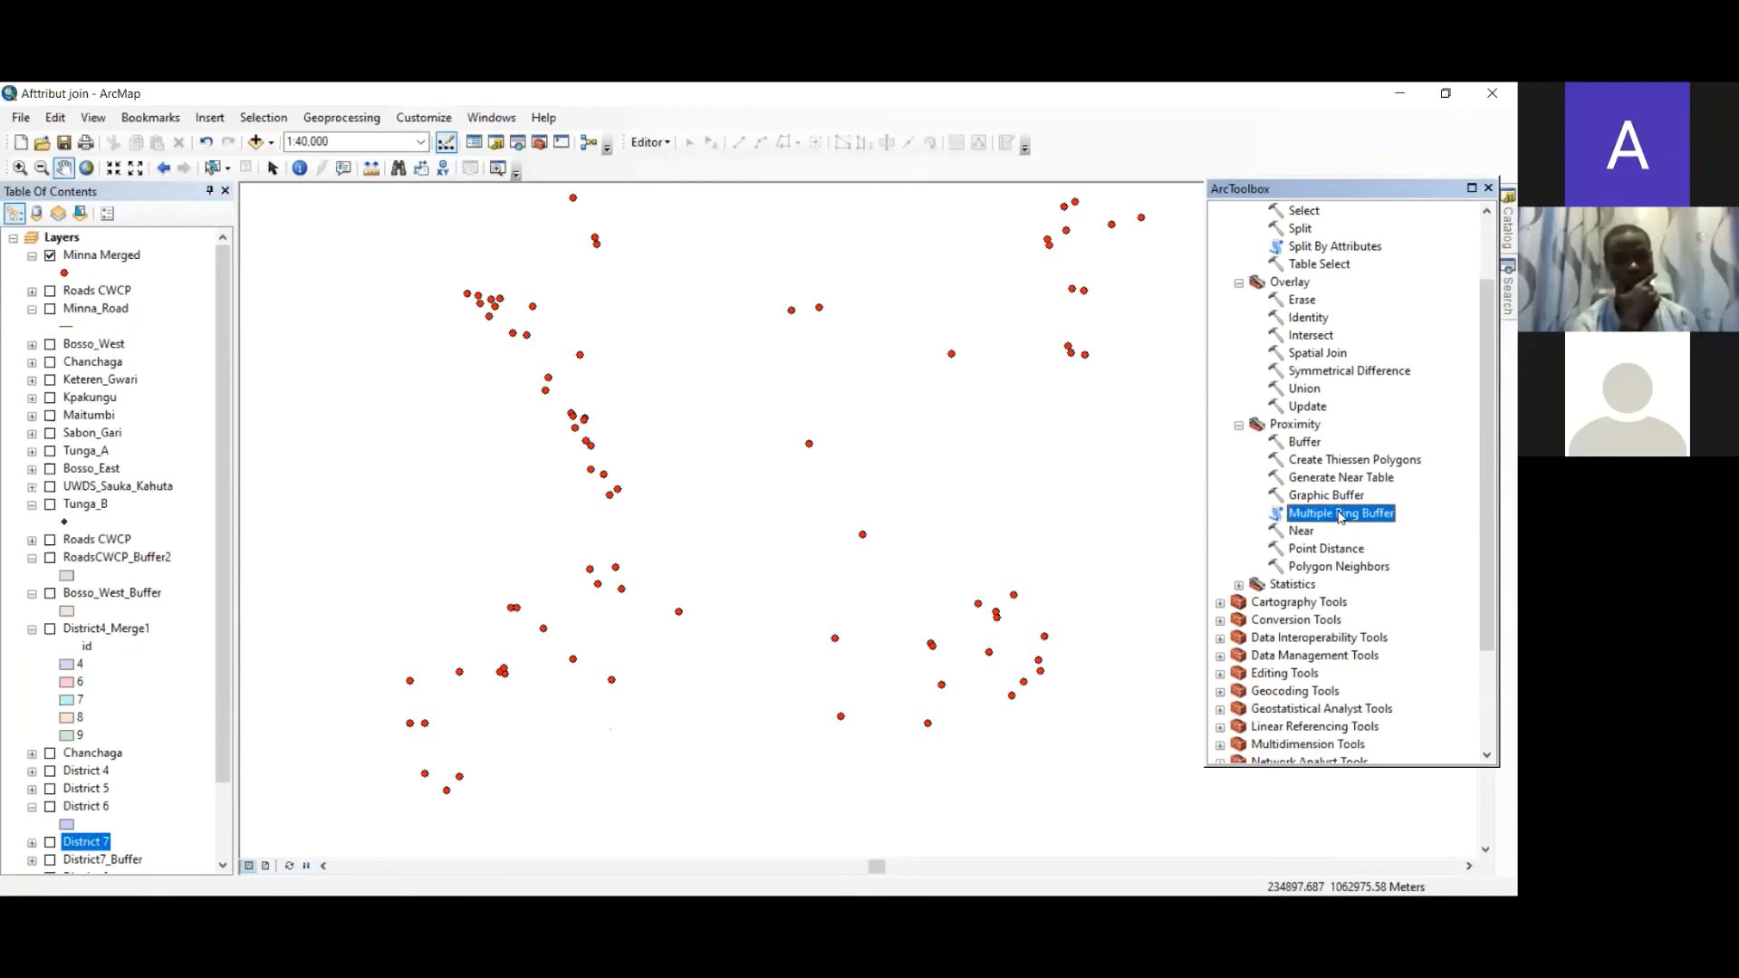
double_click(1341, 514)
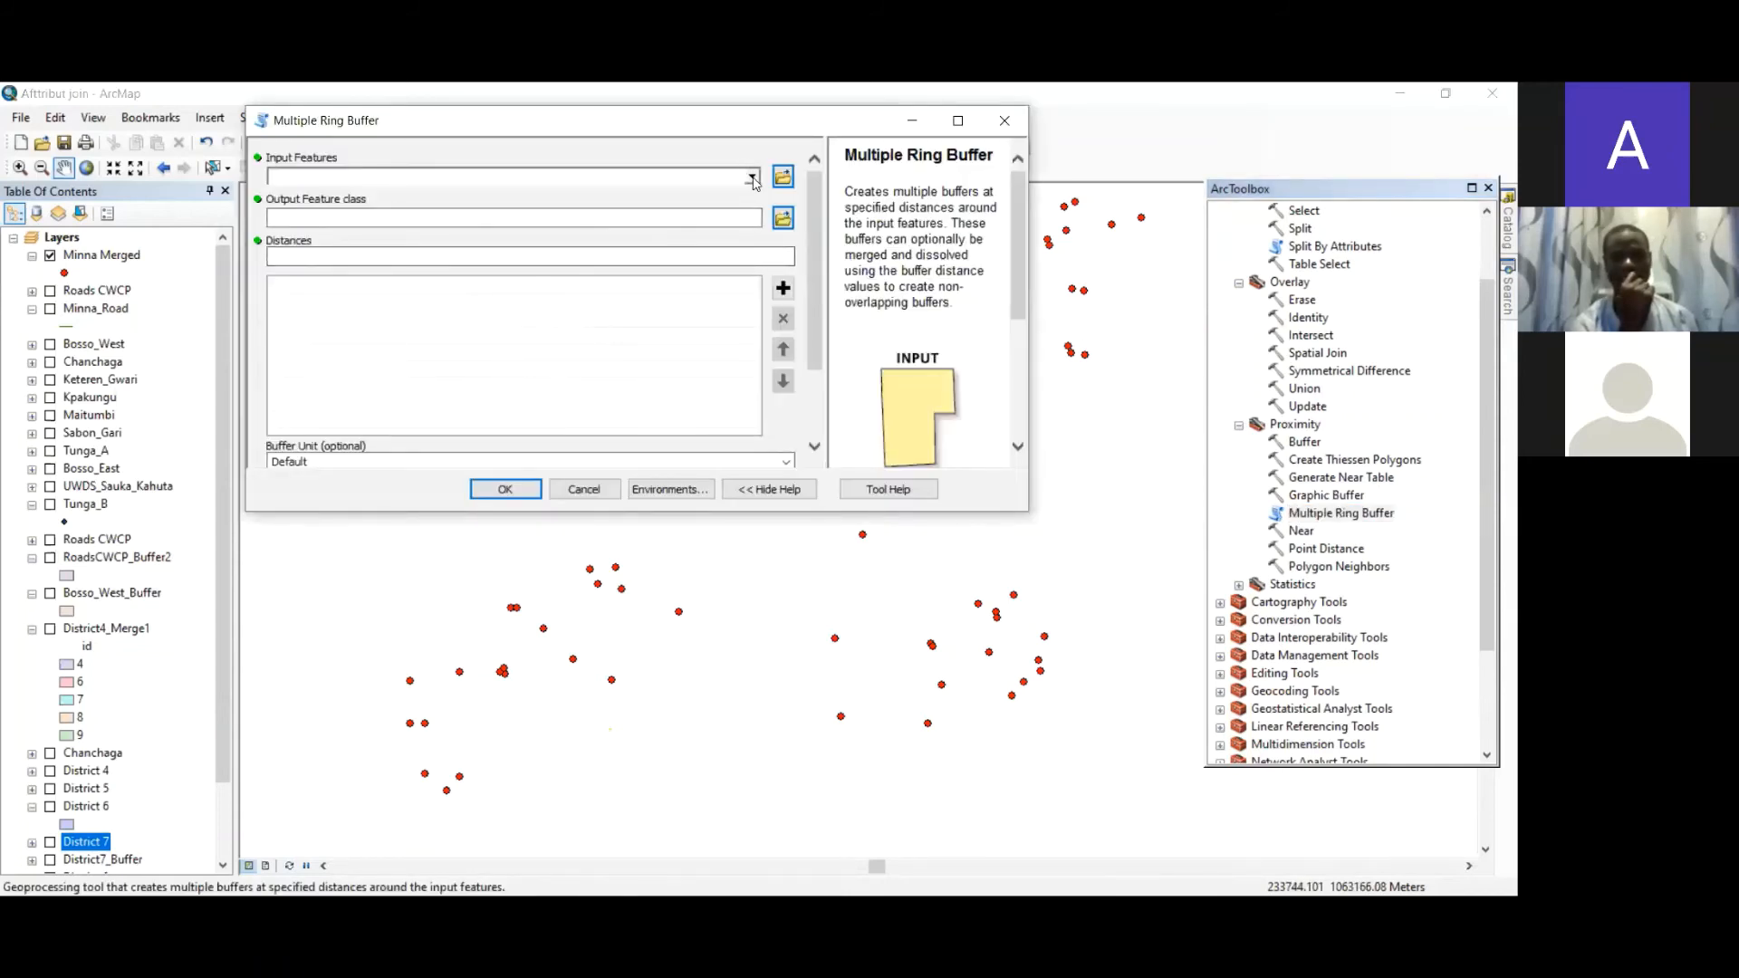
left_click(1004, 120)
- Hide the Minna Merged layer and preview the Kpakungu, Maitumbi, Sabon_Gari and Tunga_A points one after another
left_click(49, 257)
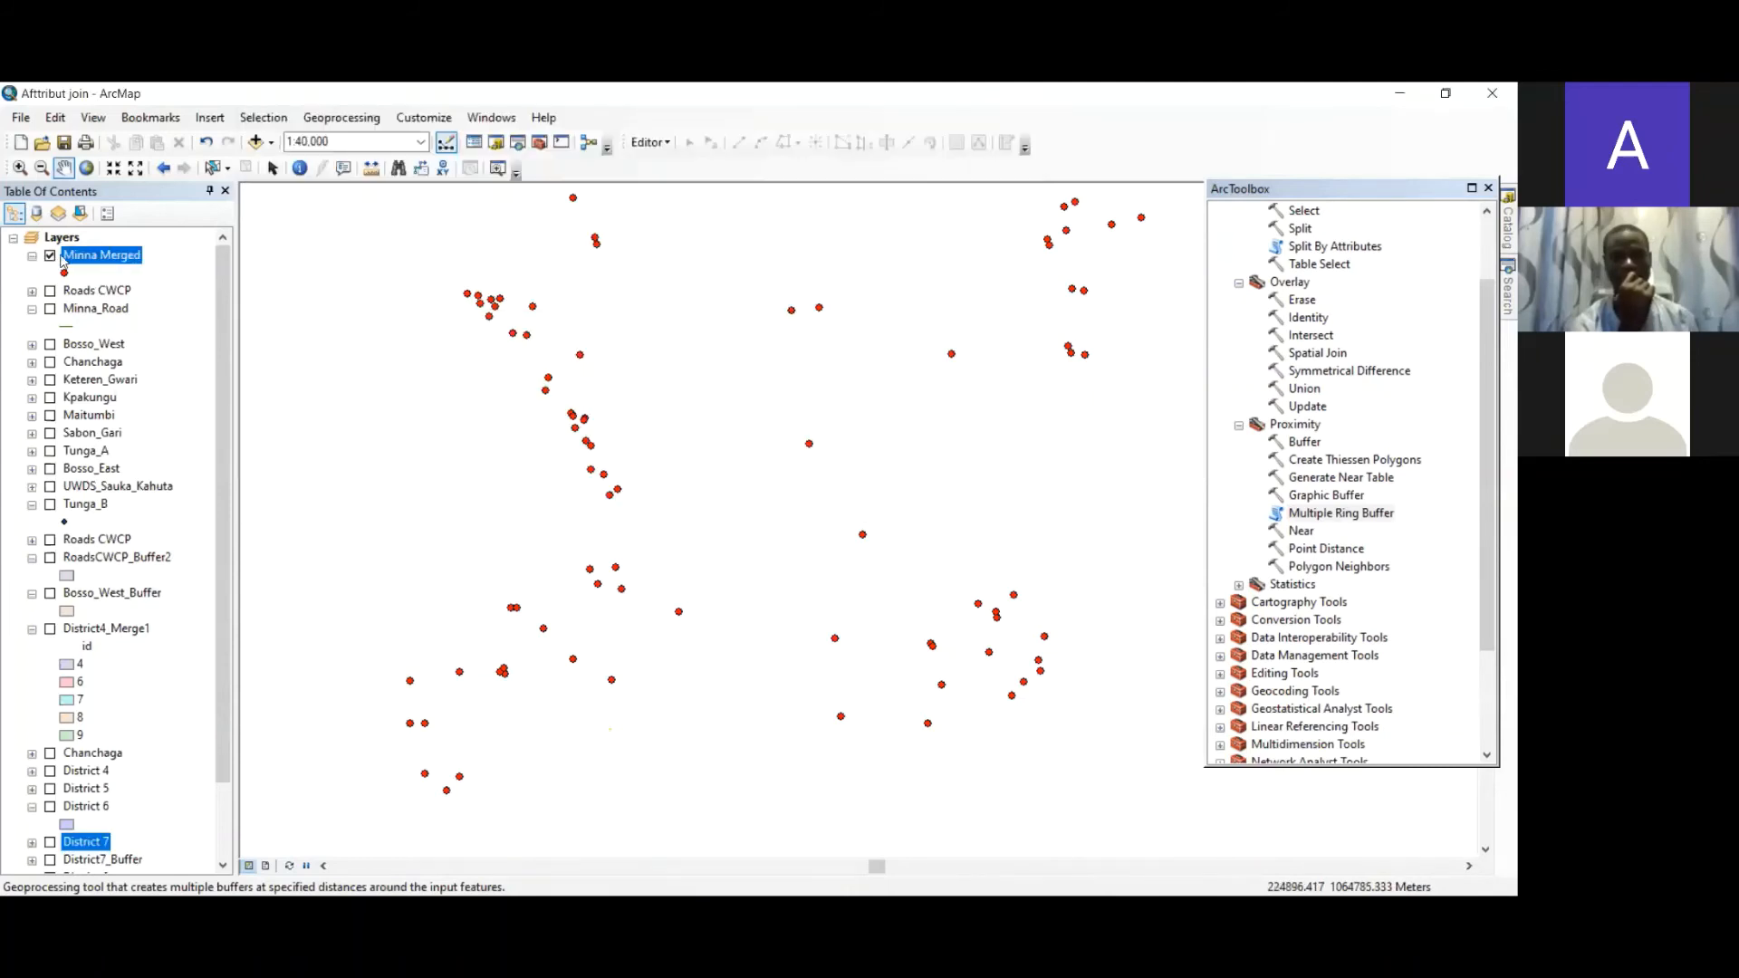
left_click(50, 399)
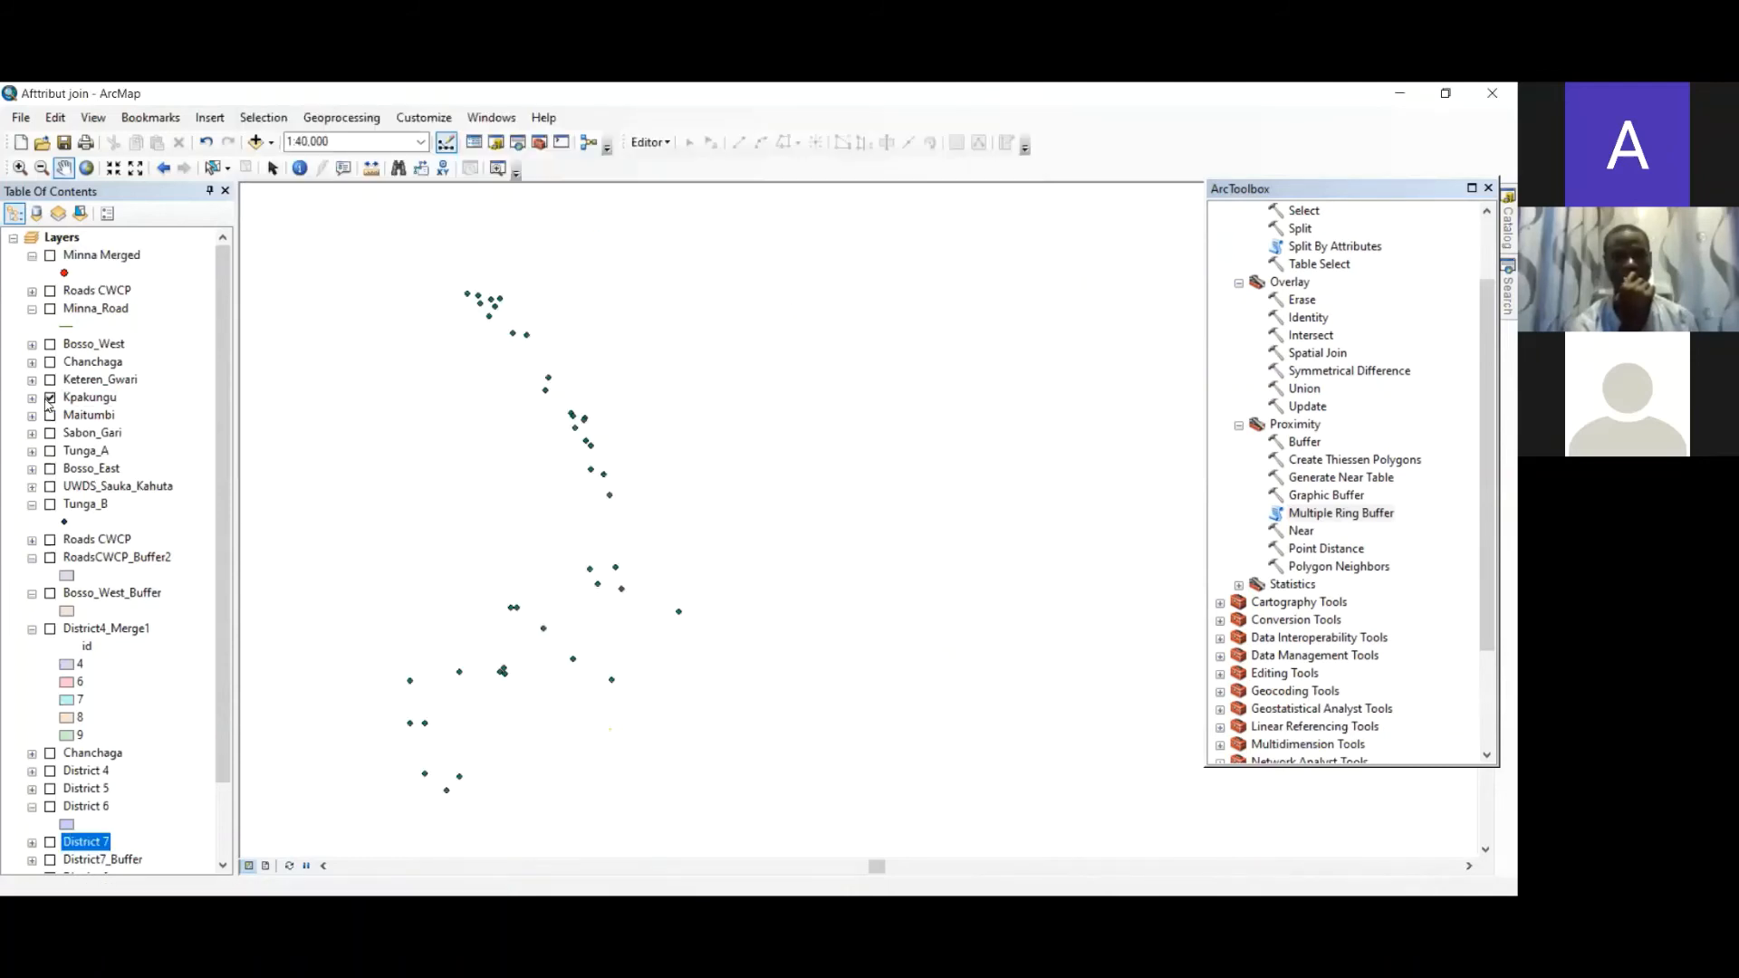
left_click(50, 398)
left_click(50, 416)
left_click(50, 434)
left_click(51, 434)
left_click(50, 433)
left_click(50, 452)
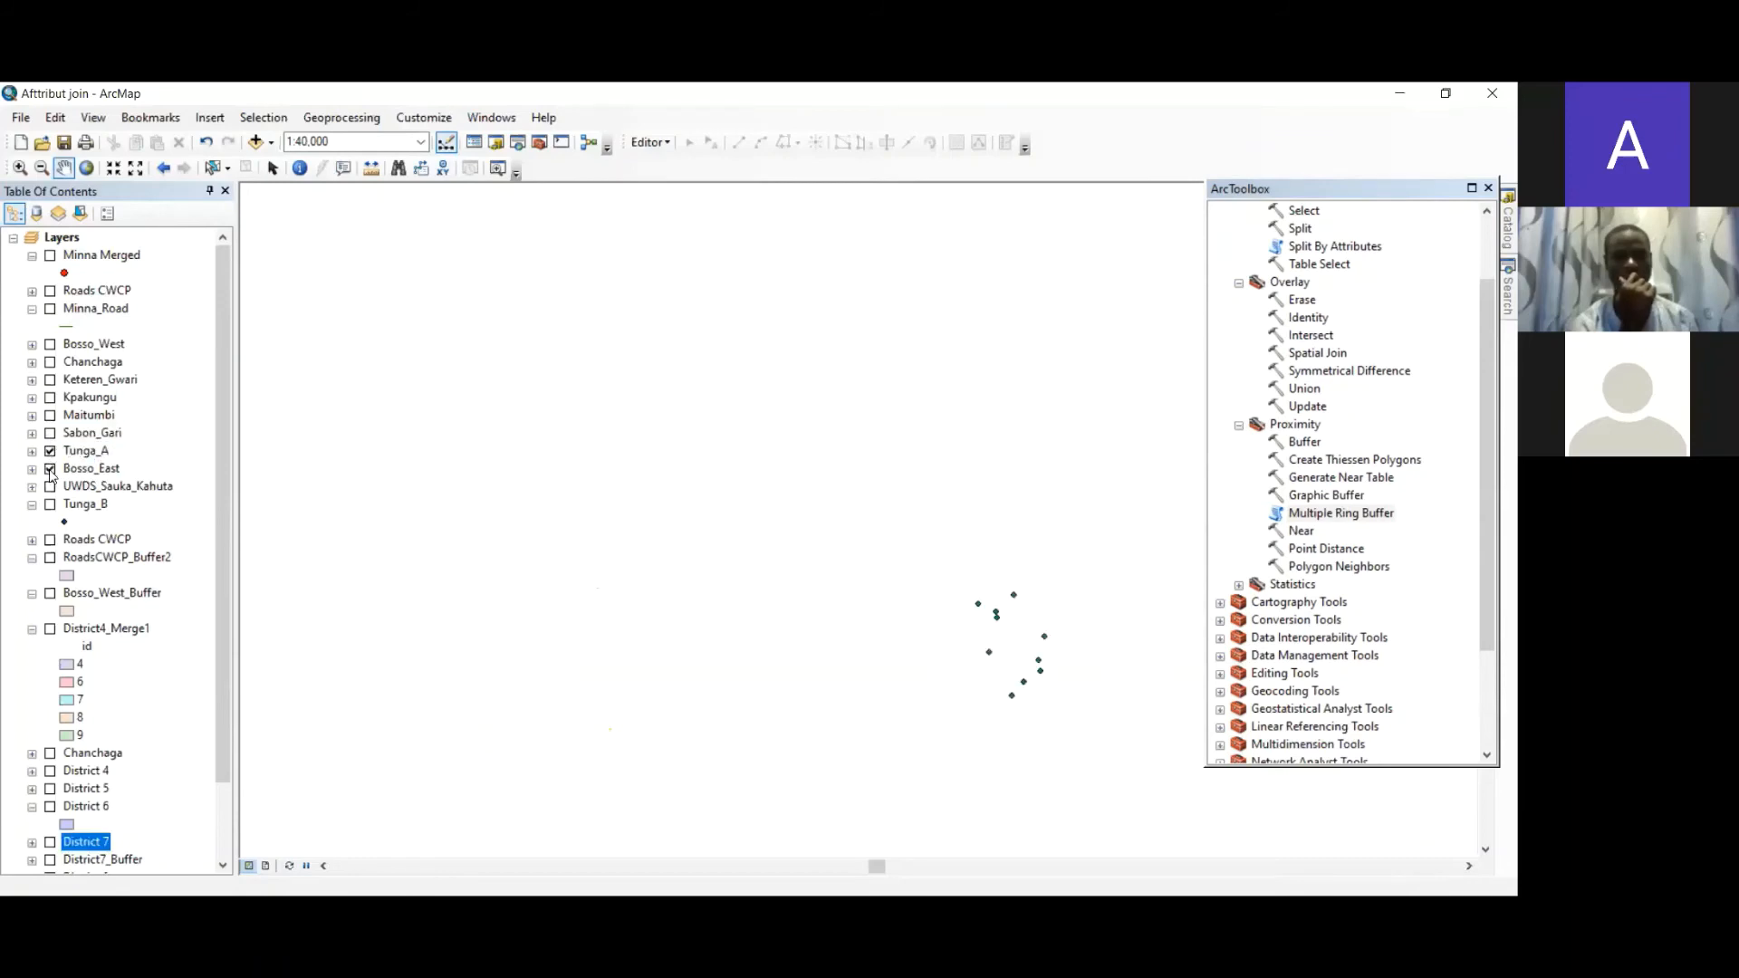
- Hide the Tunga_A and Bosso_East layers and display only the Sabon_Gari points
left_click(50, 450)
left_click(51, 433)
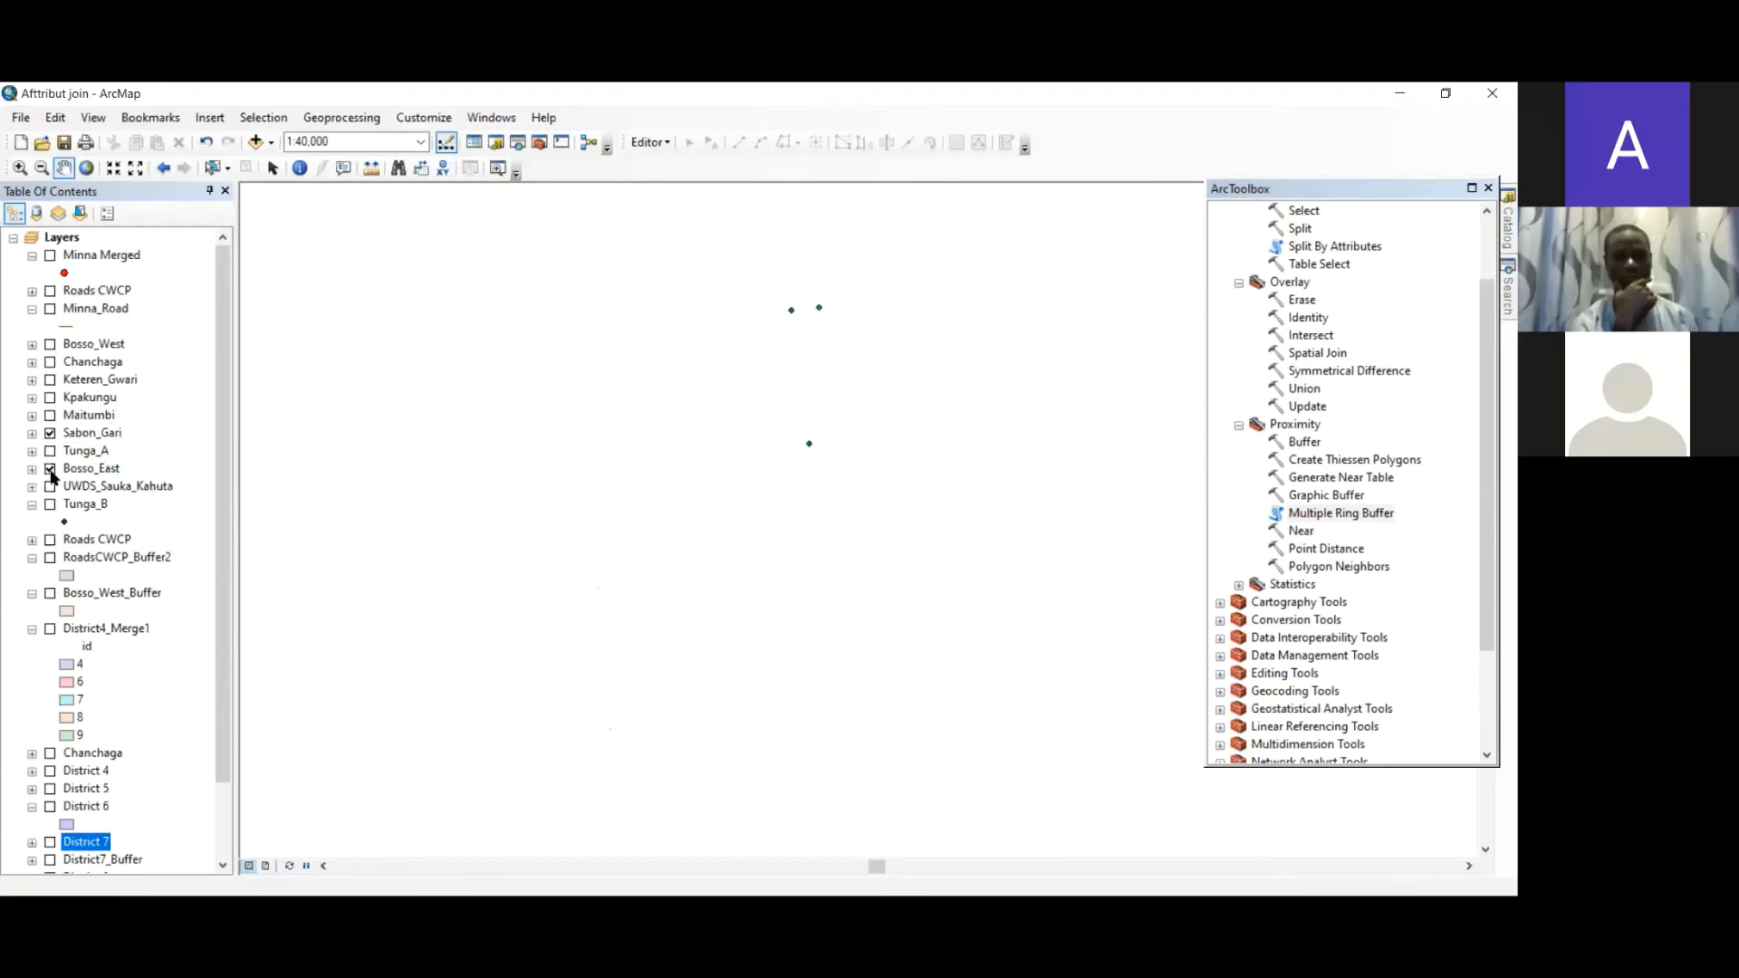
left_click(51, 468)
scroll(804, 268, "down", 2)
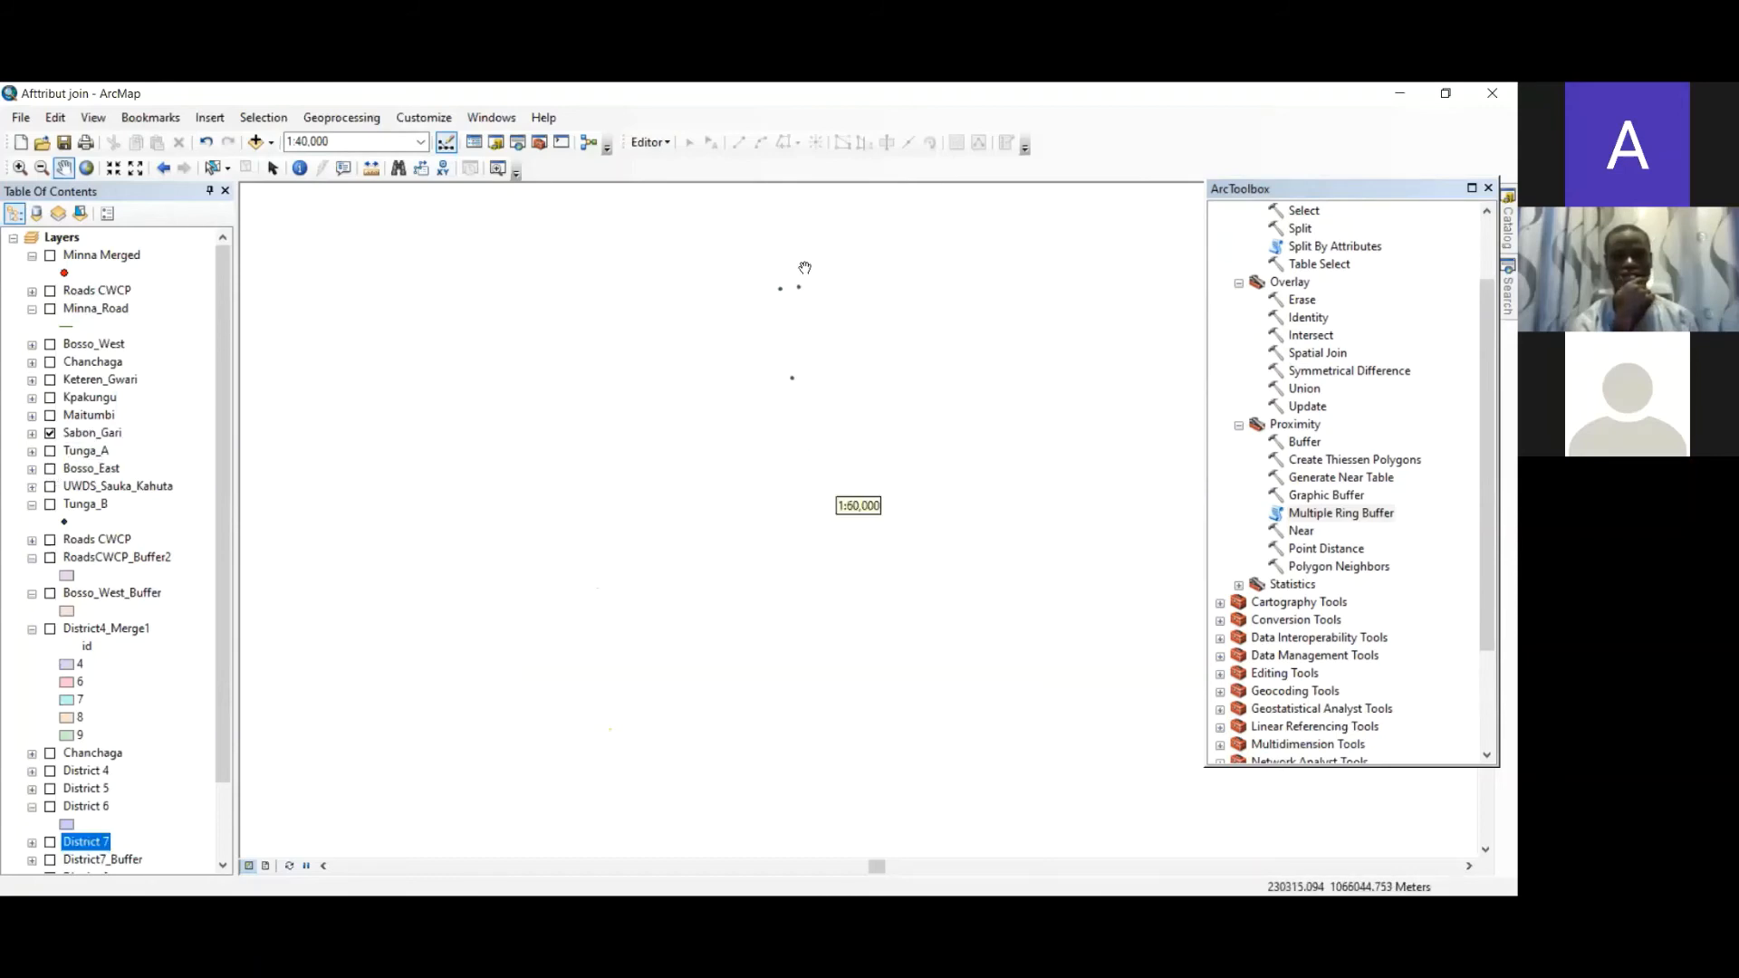
scroll(804, 268, "up", 5)
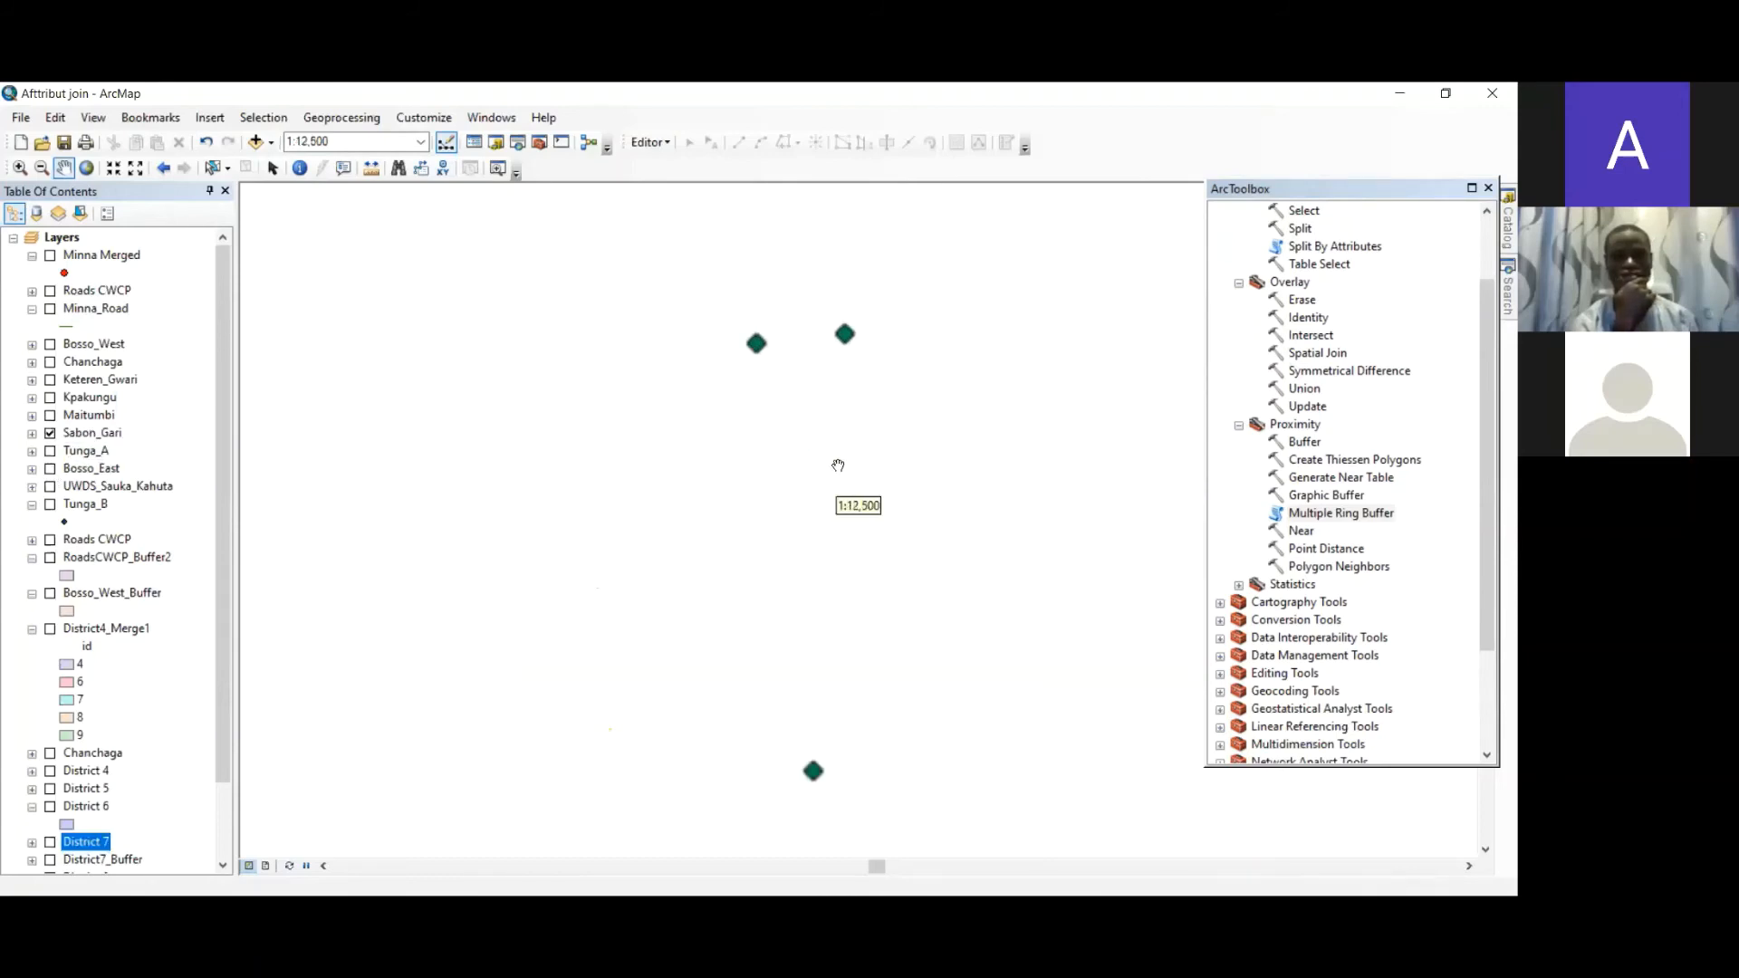
left_click_drag(815, 454, 742, 357)
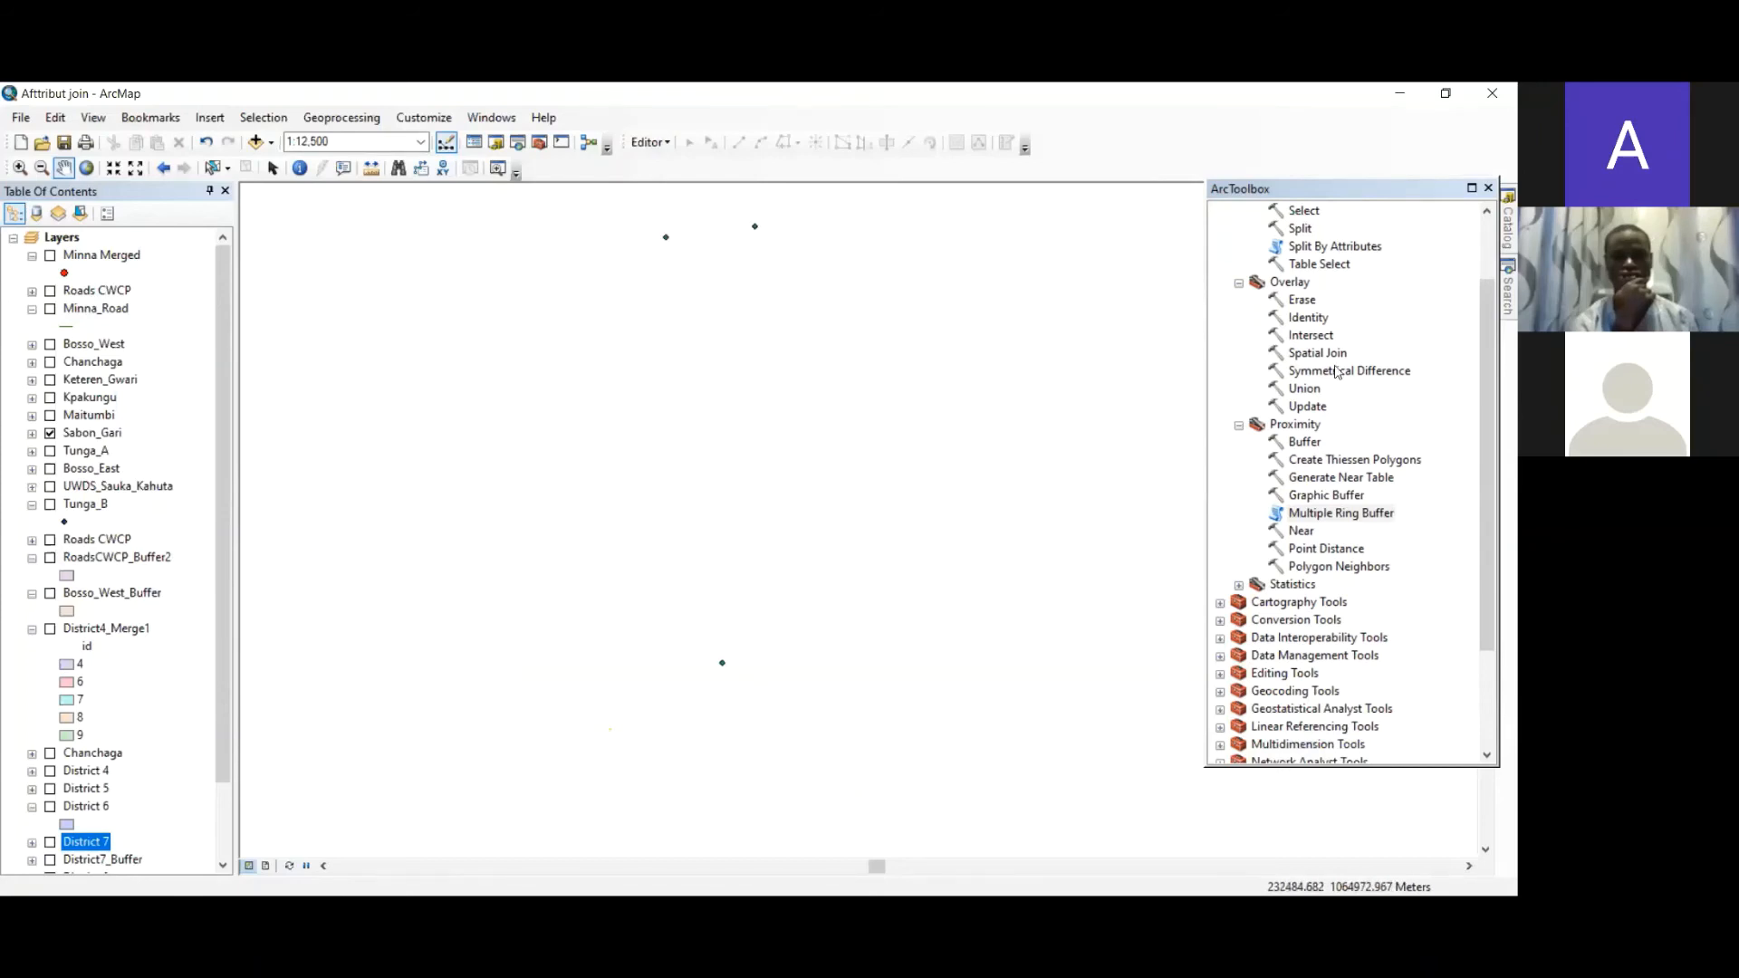
- Open the Multiple Ring Buffer tool and set Sabon_Gari as its input features
double_click(1333, 516)
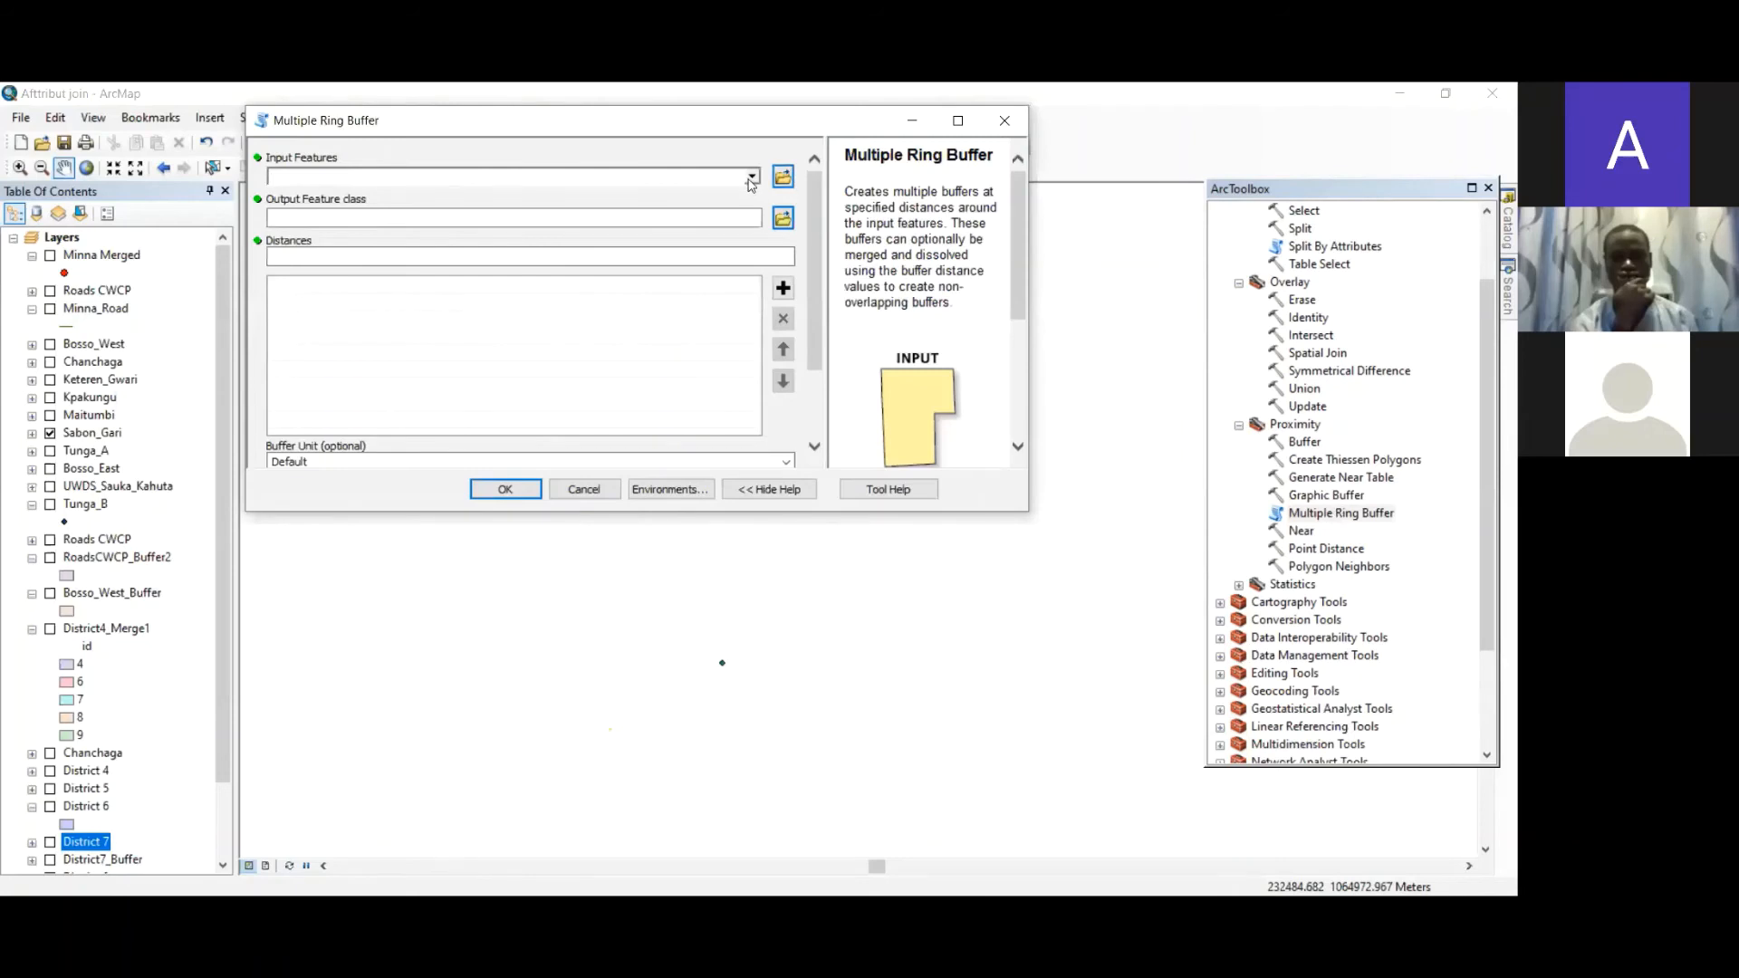
left_click(751, 181)
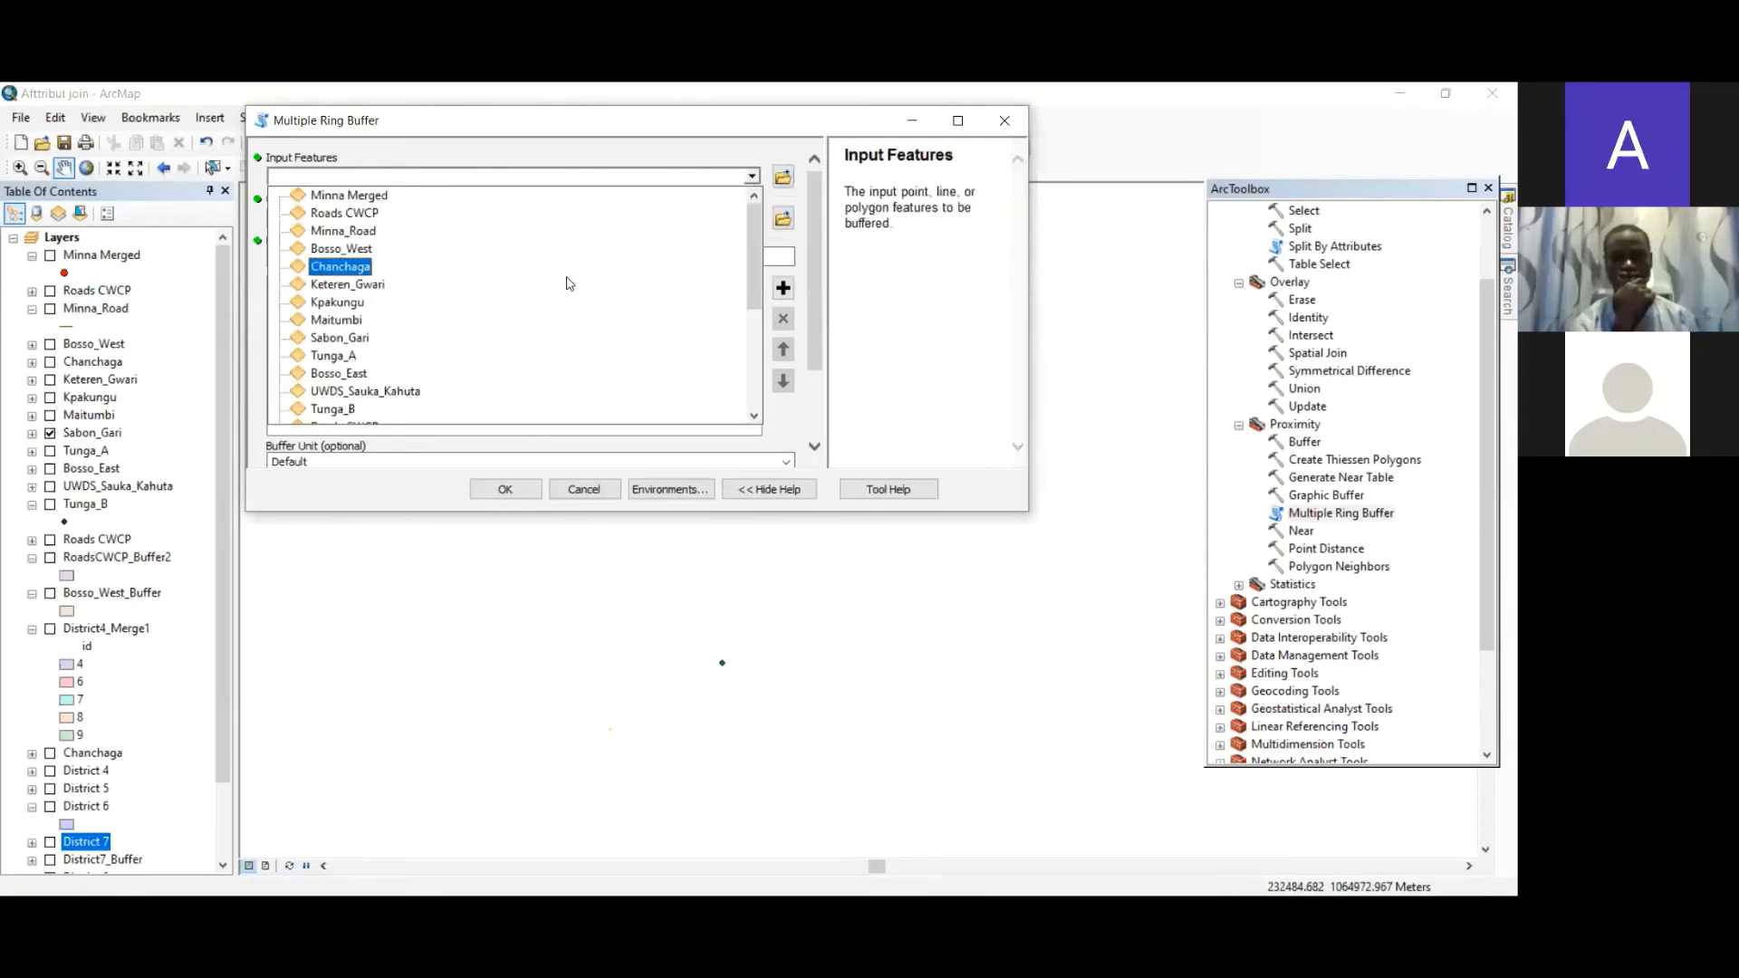
left_click(535, 338)
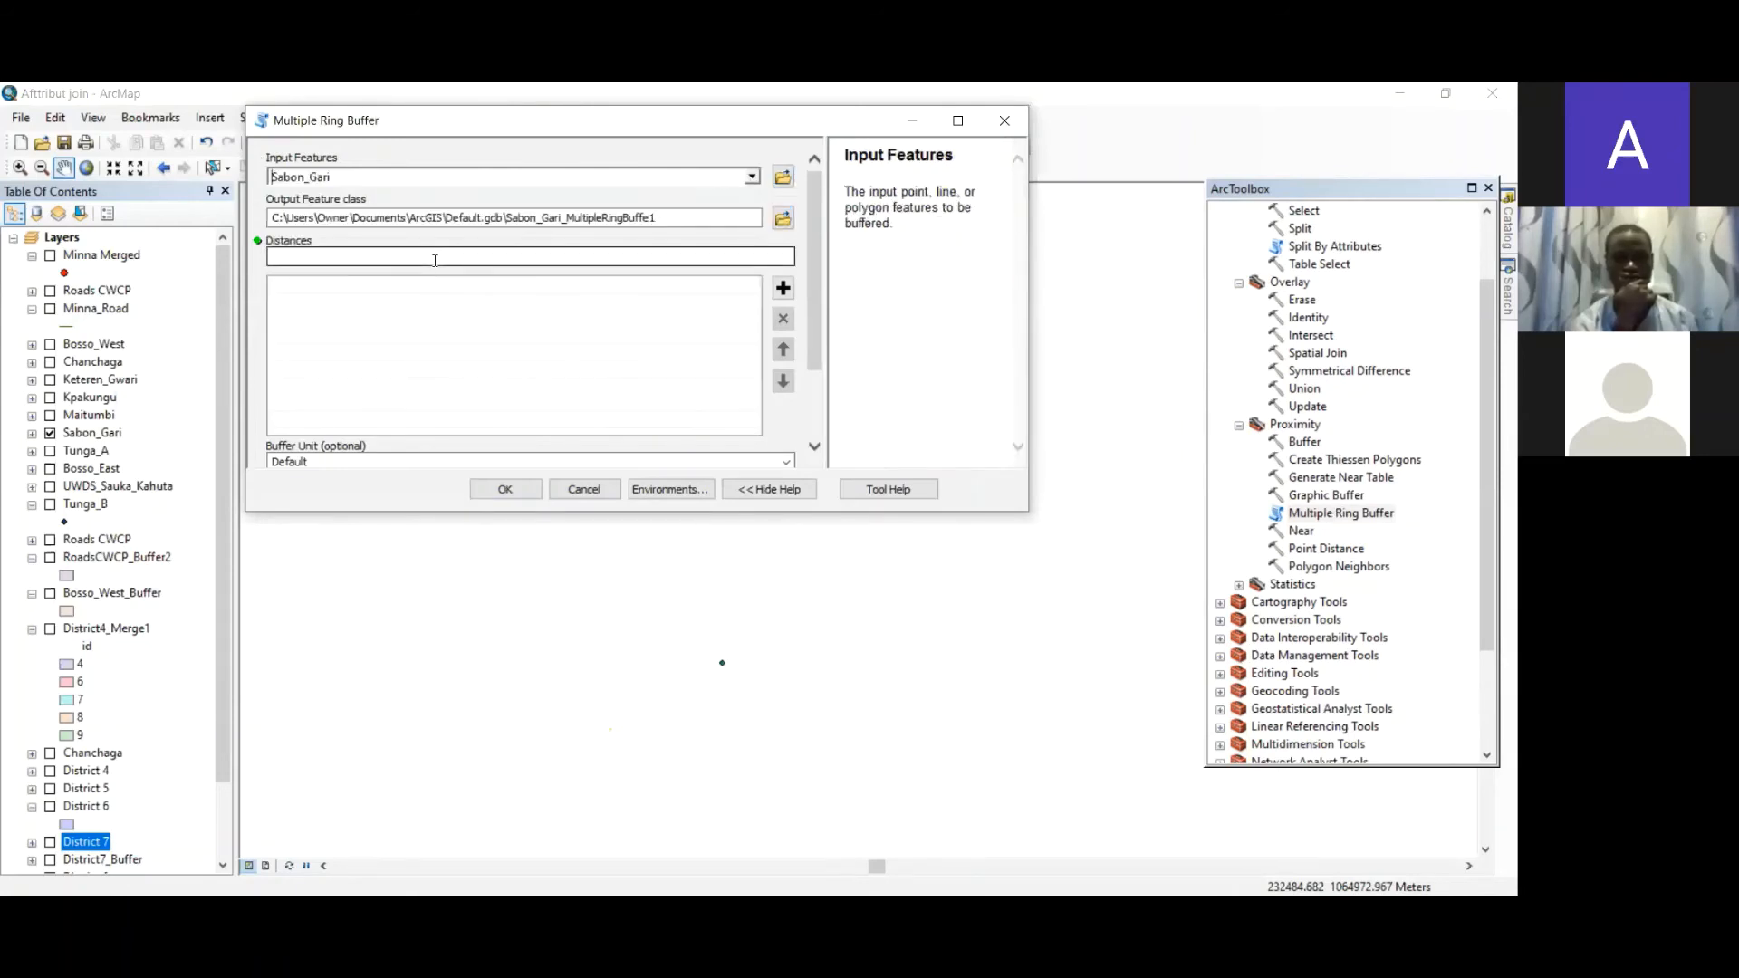
- Add 10, 20, 30, 50 and 100 to the tool's list of ring buffer distances
left_click(435, 260)
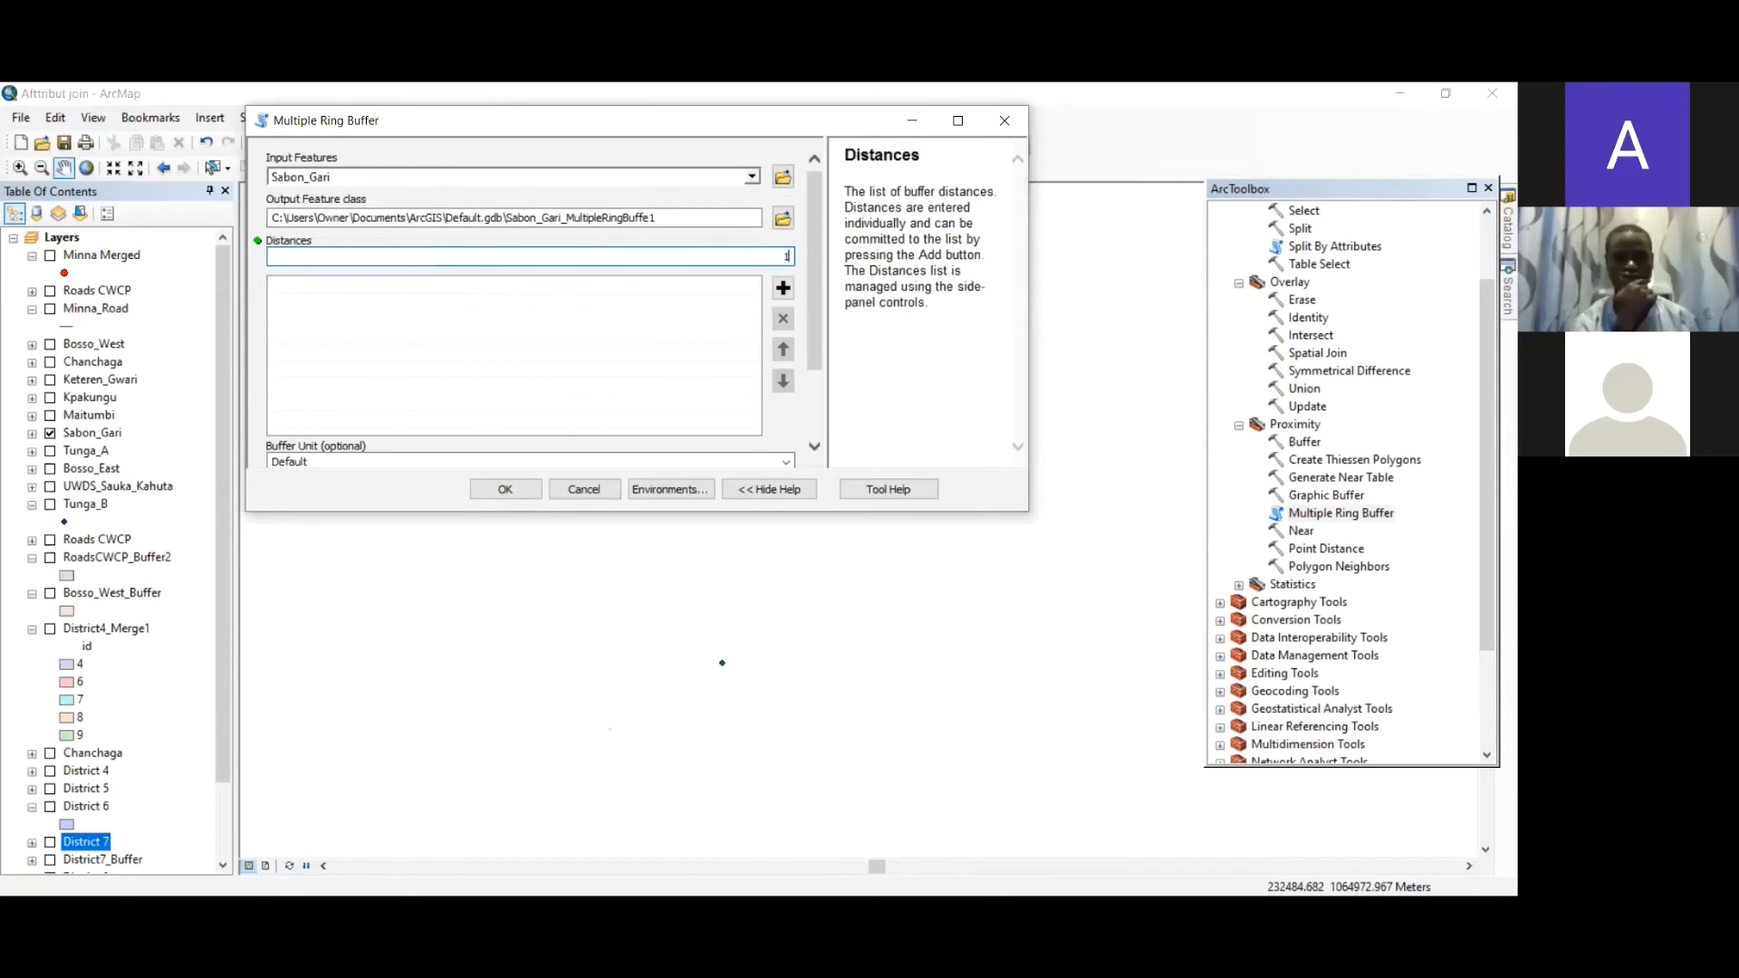
type("10")
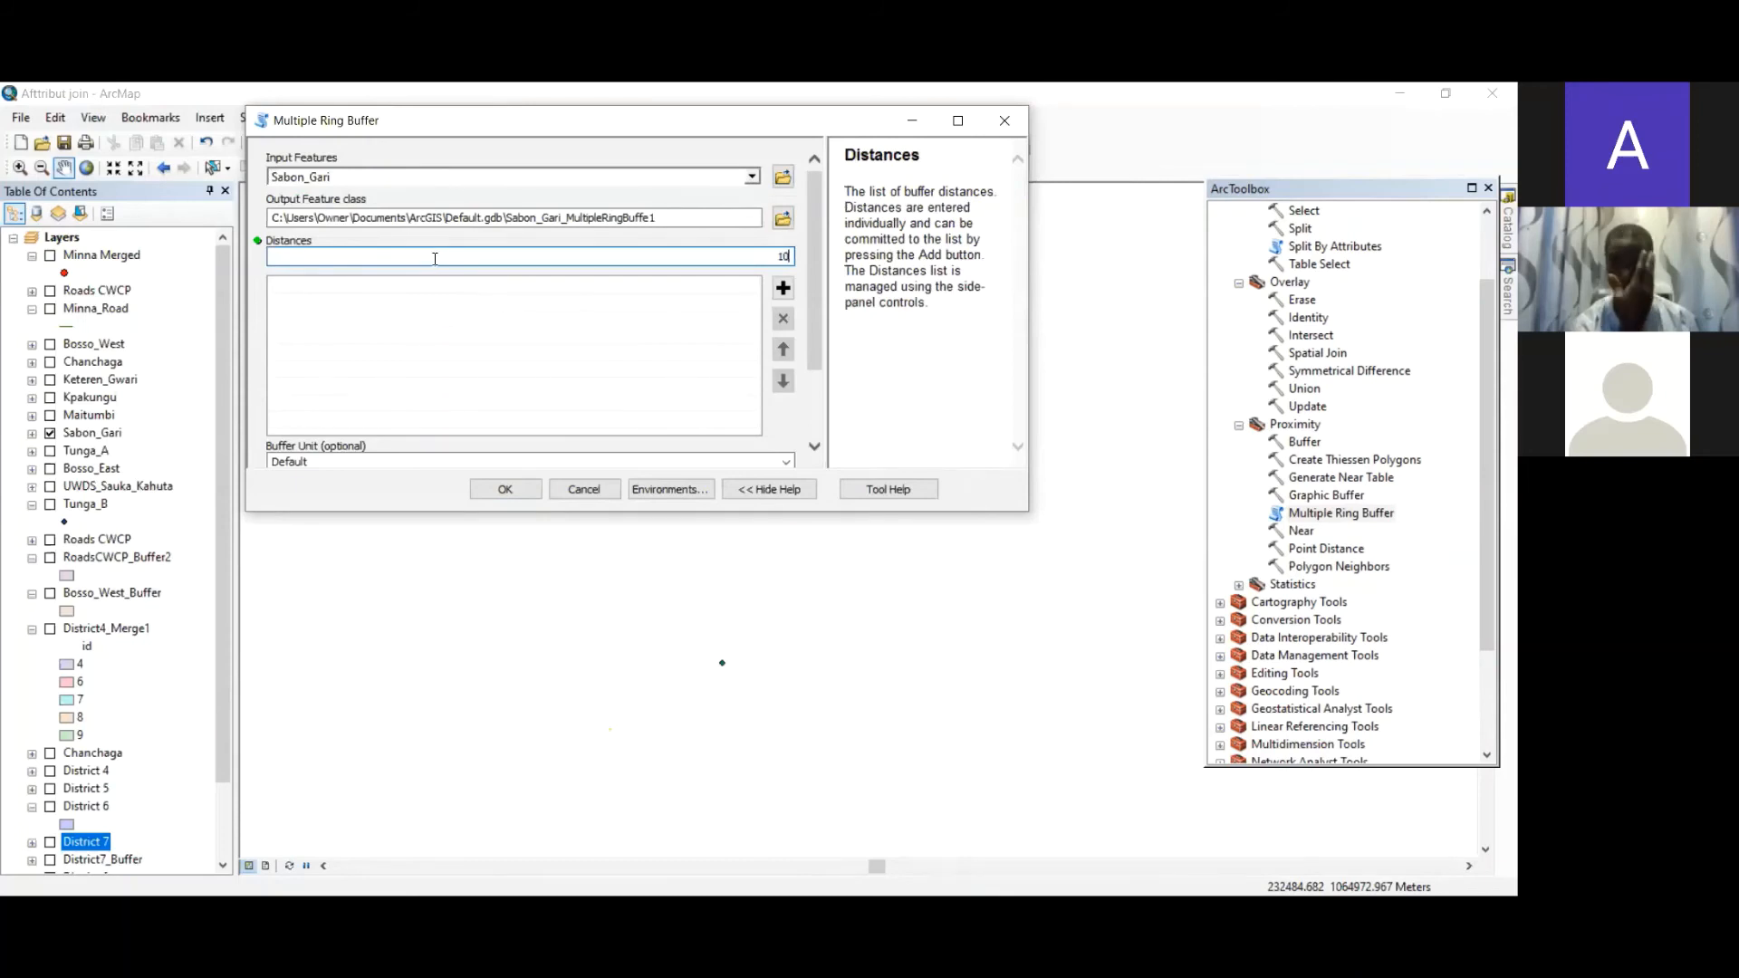
left_click(783, 288)
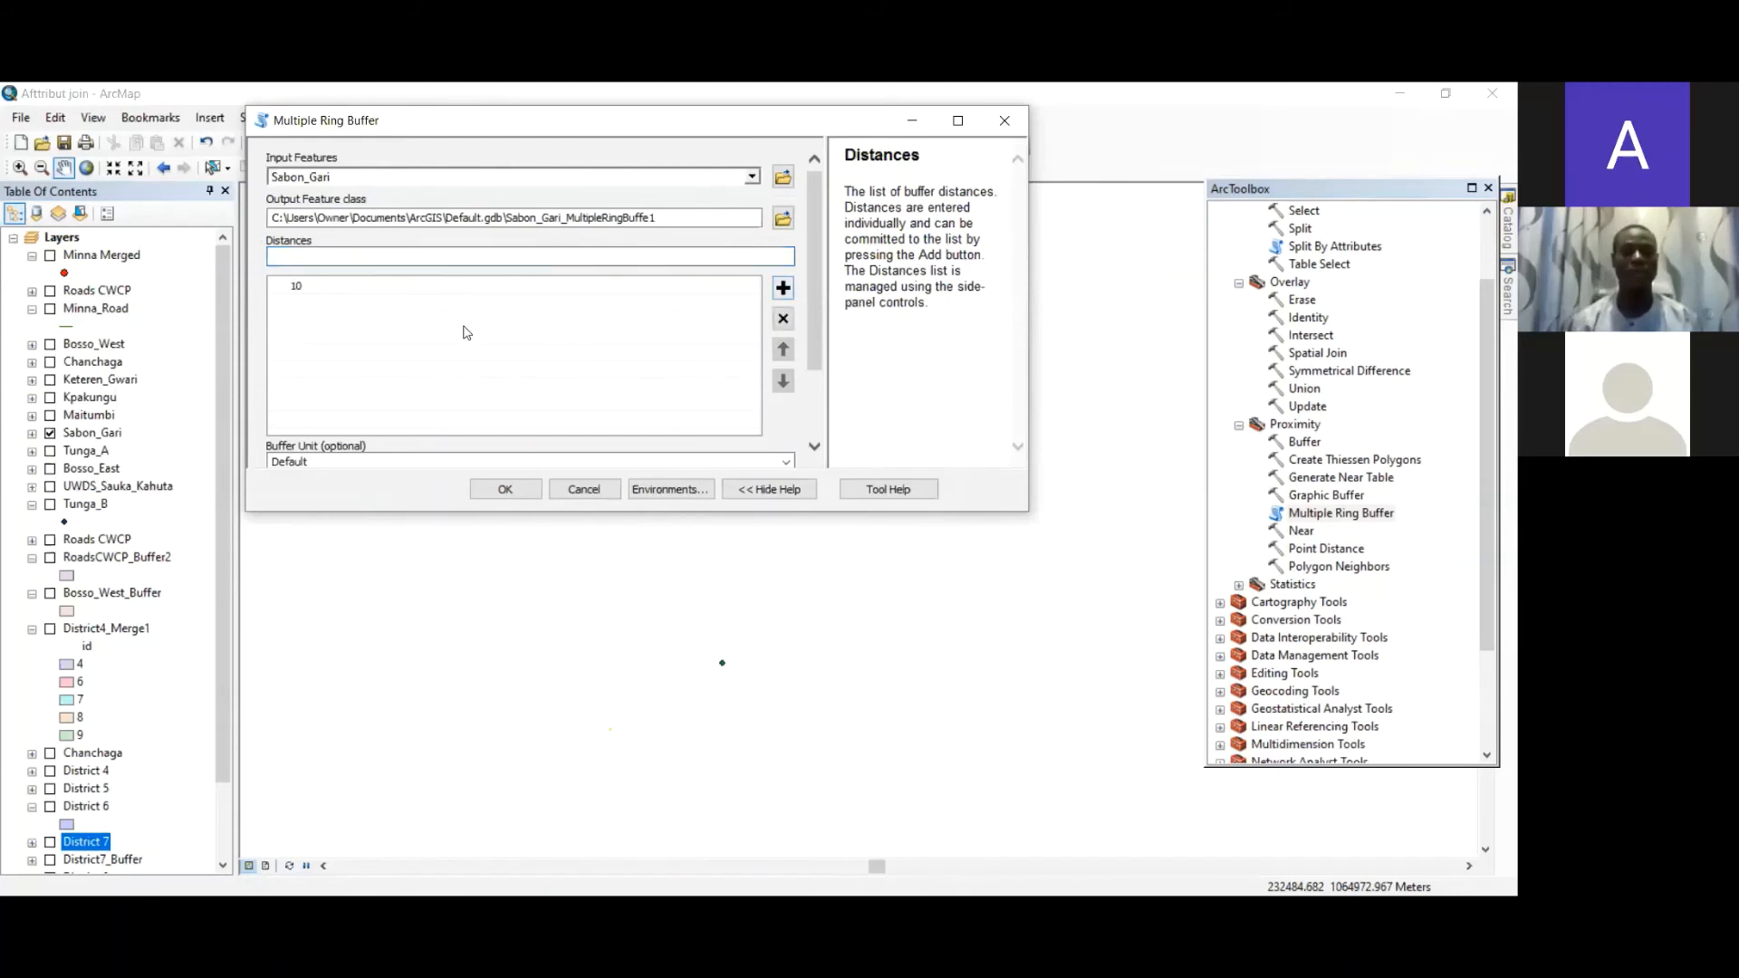
left_click(379, 259)
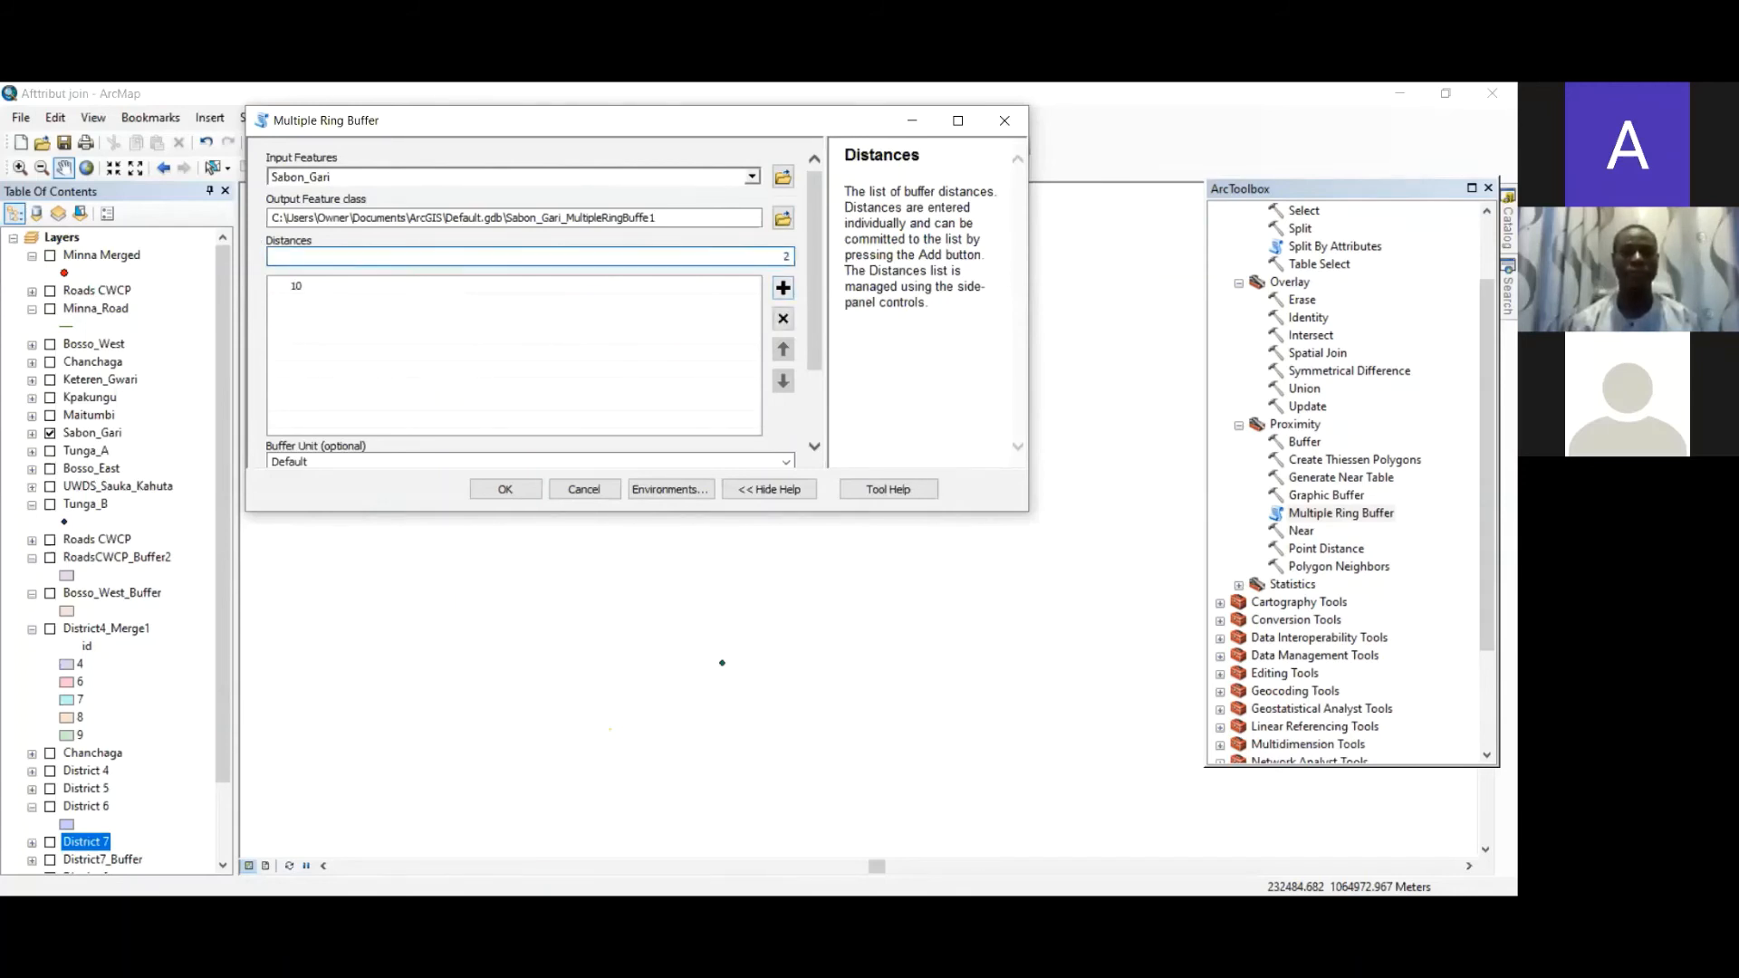
left_click(784, 288)
left_click(443, 253)
type("30")
left_click(783, 288)
left_click(569, 256)
left_click(784, 289)
left_click(570, 254)
left_click(785, 289)
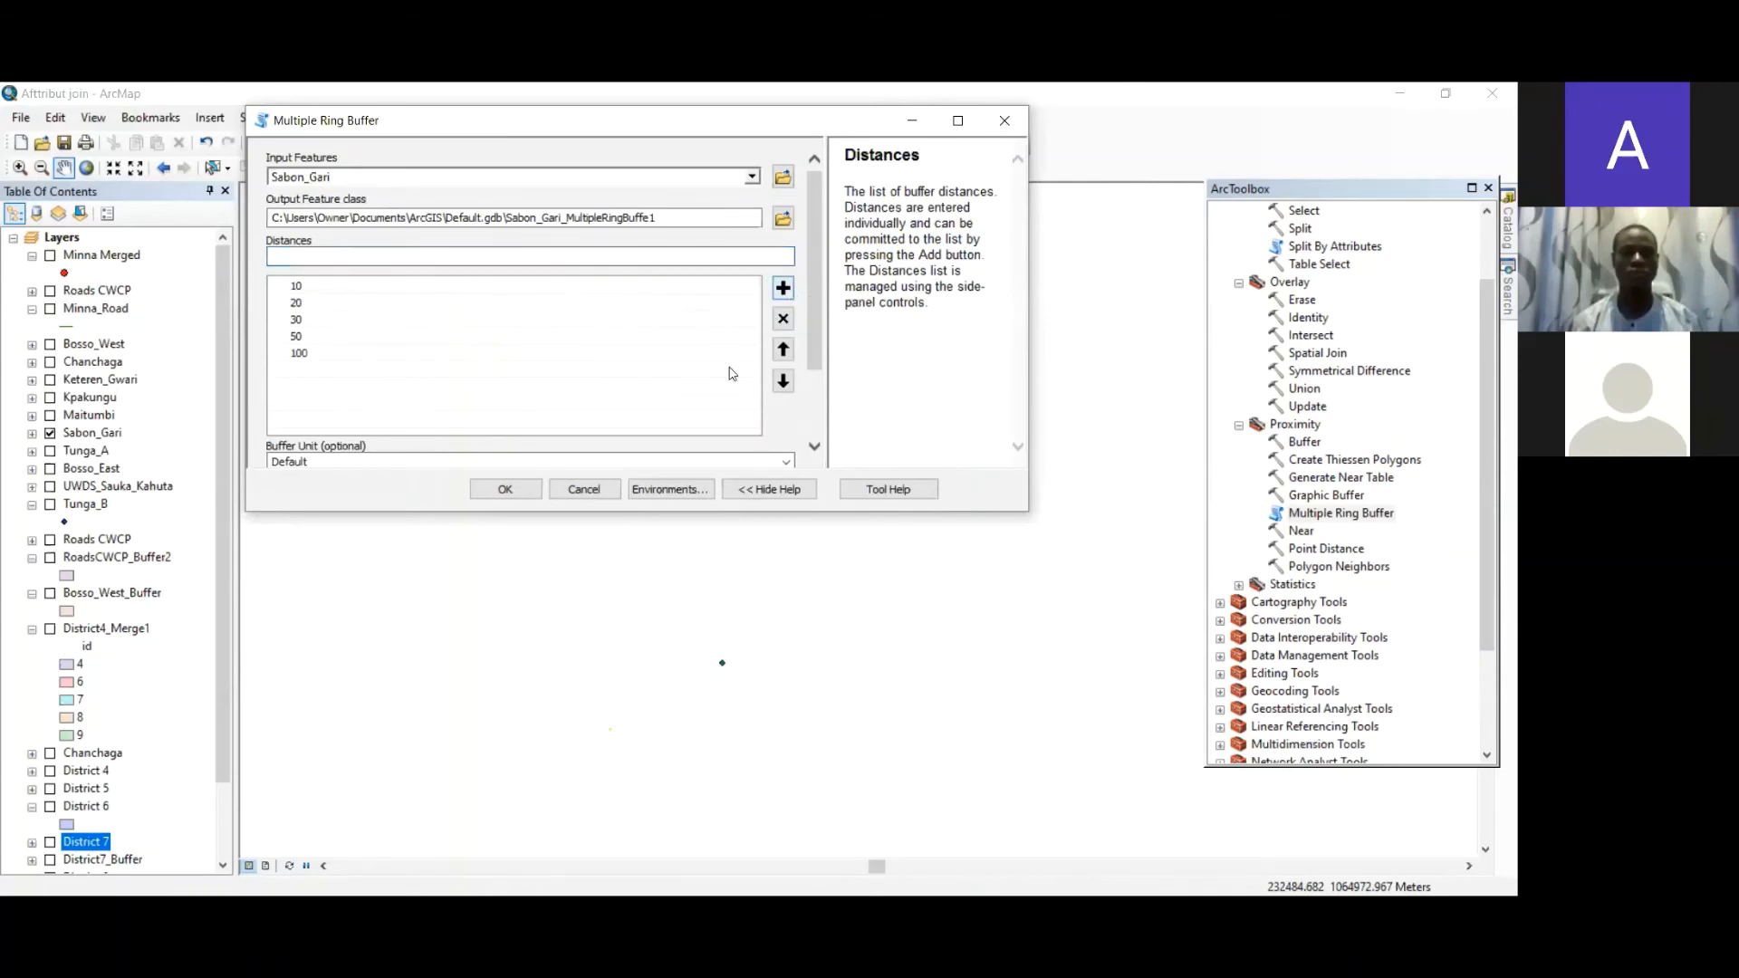
- Run the multiple ring buffer with the Default buffer unit, the field name distance and the dissolve option ALL
left_click(333, 355)
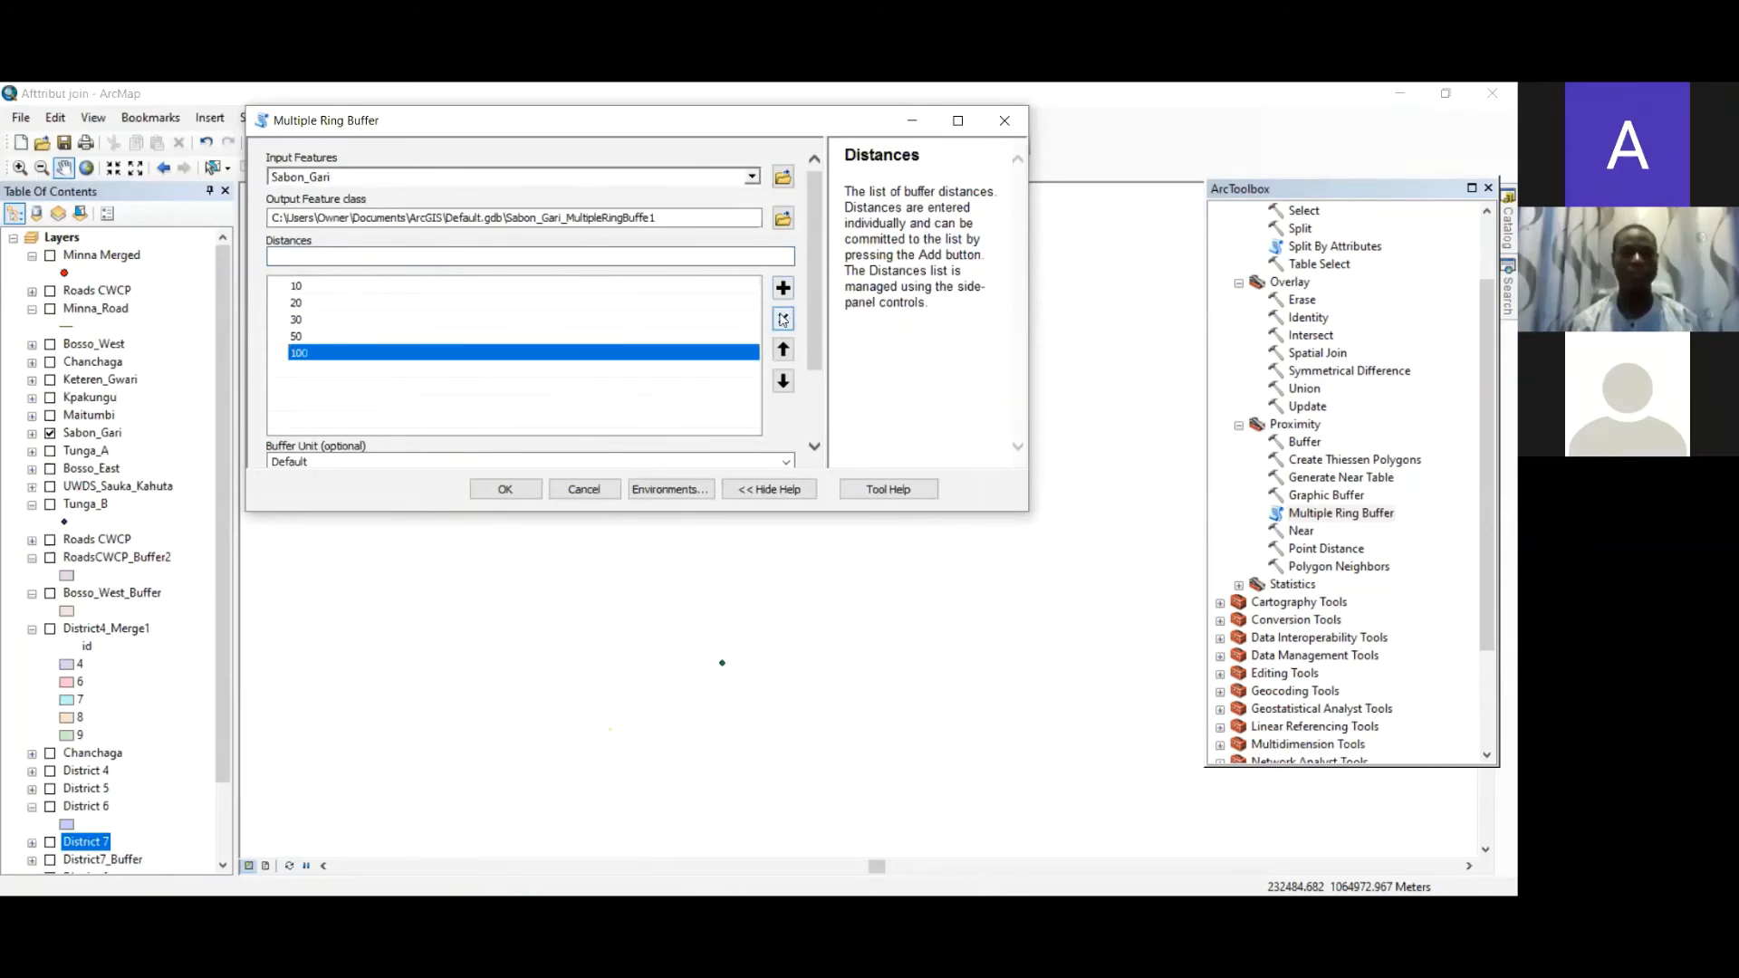
left_click_drag(817, 307, 813, 378)
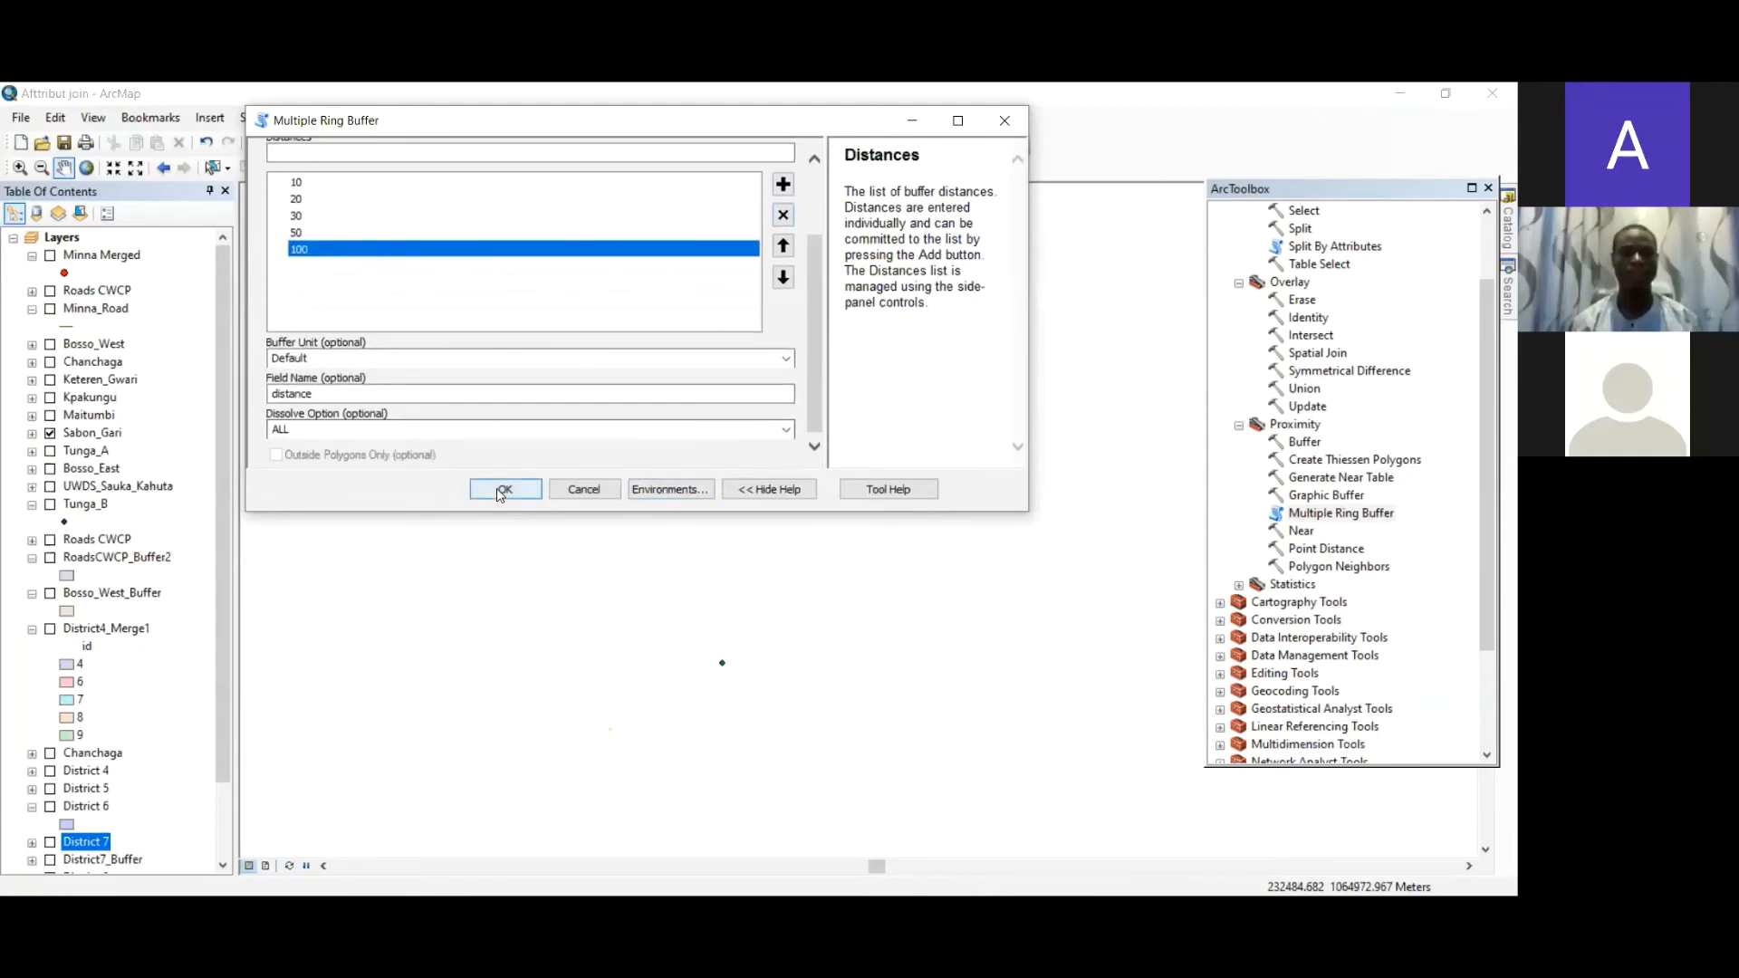
left_click(503, 492)
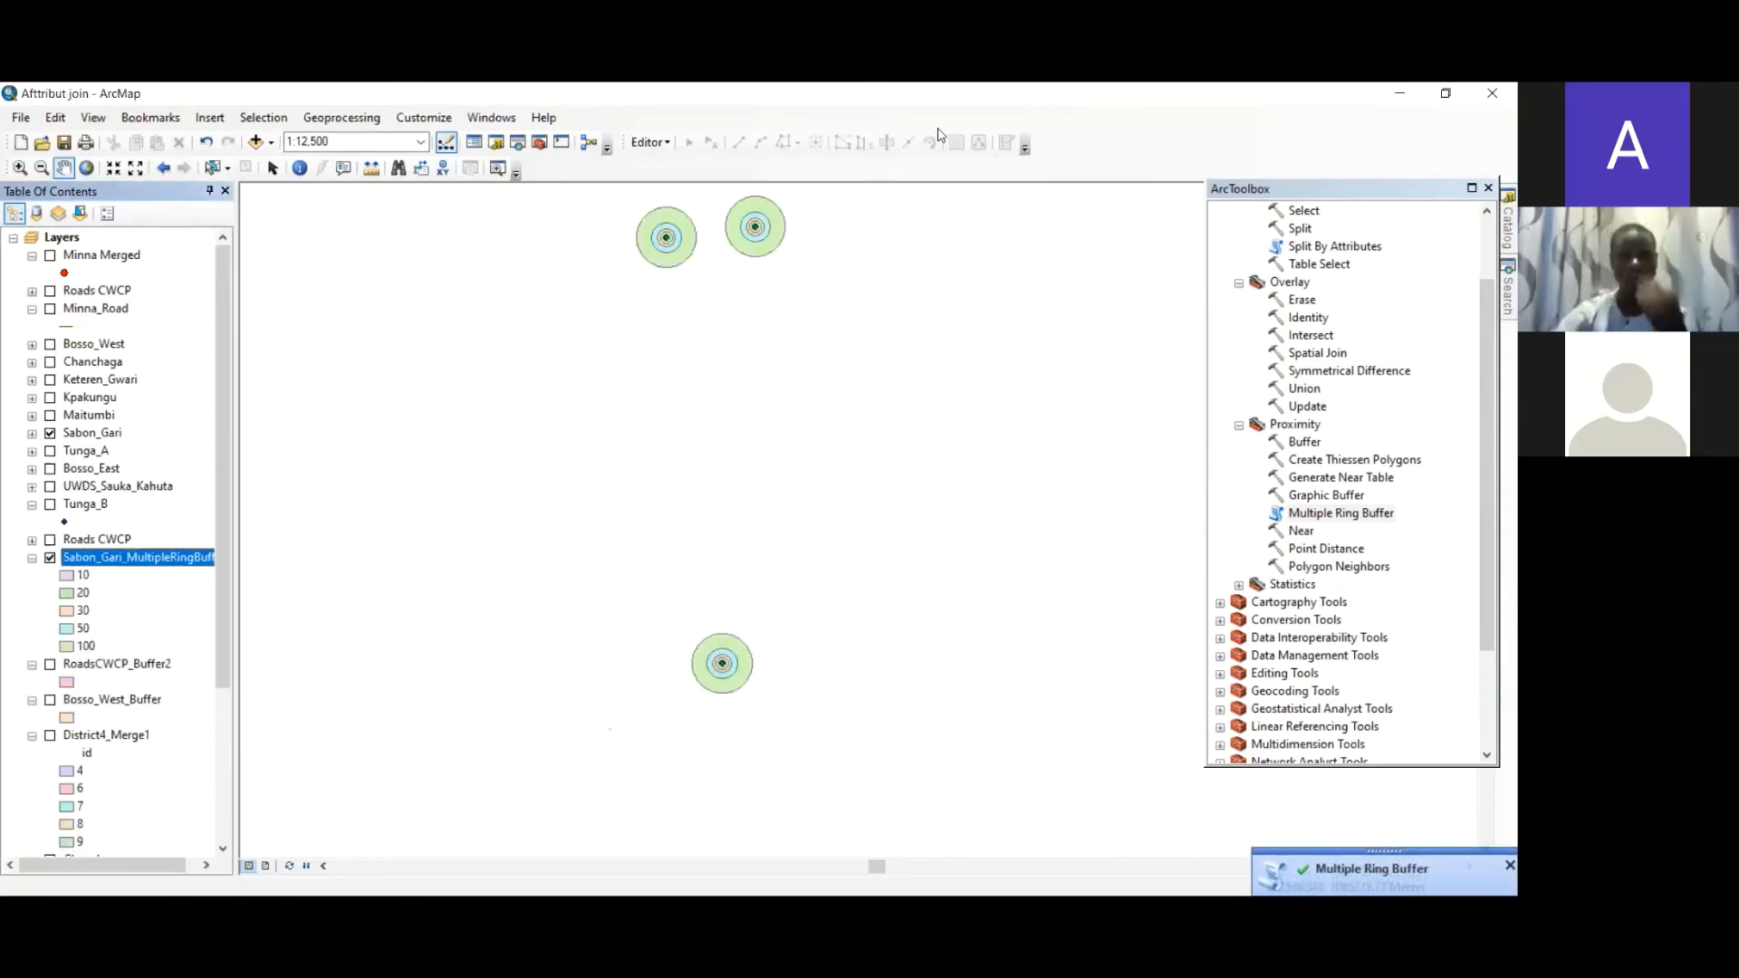
- Examine the Sabon_Gari ring buffers and their attribute table, selecting the distance 20 and distance 100 records in turn
left_click_drag(686, 235, 671, 397)
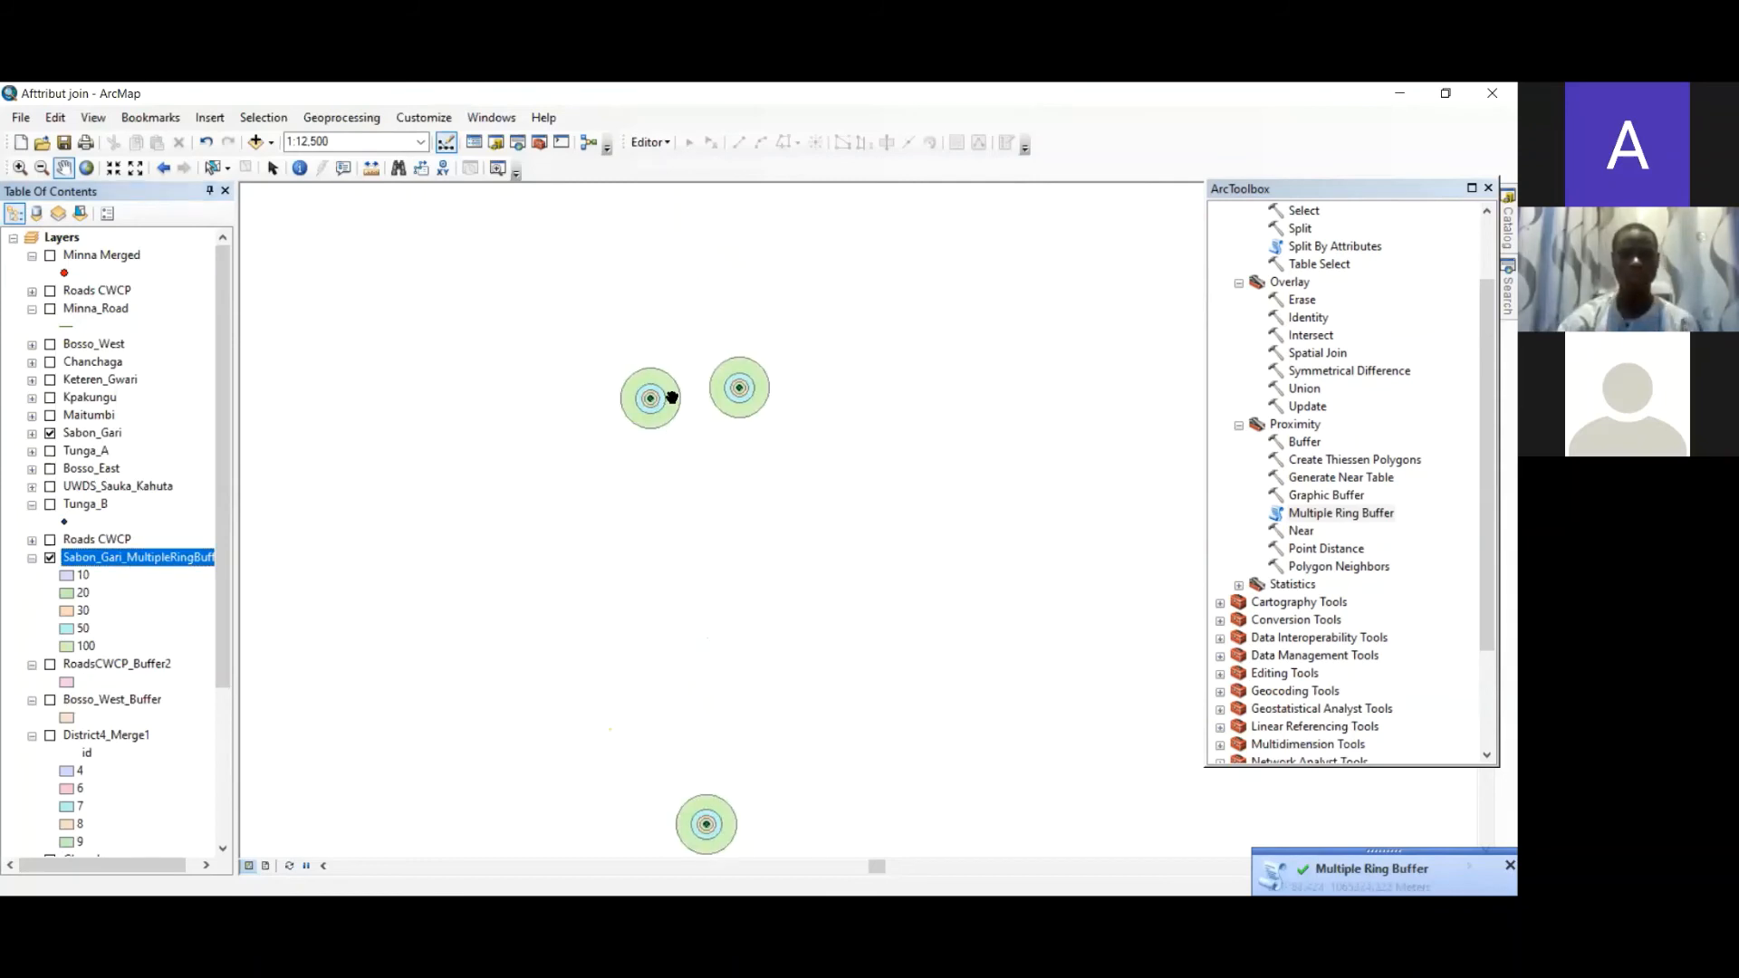
scroll(671, 397, "up", 5)
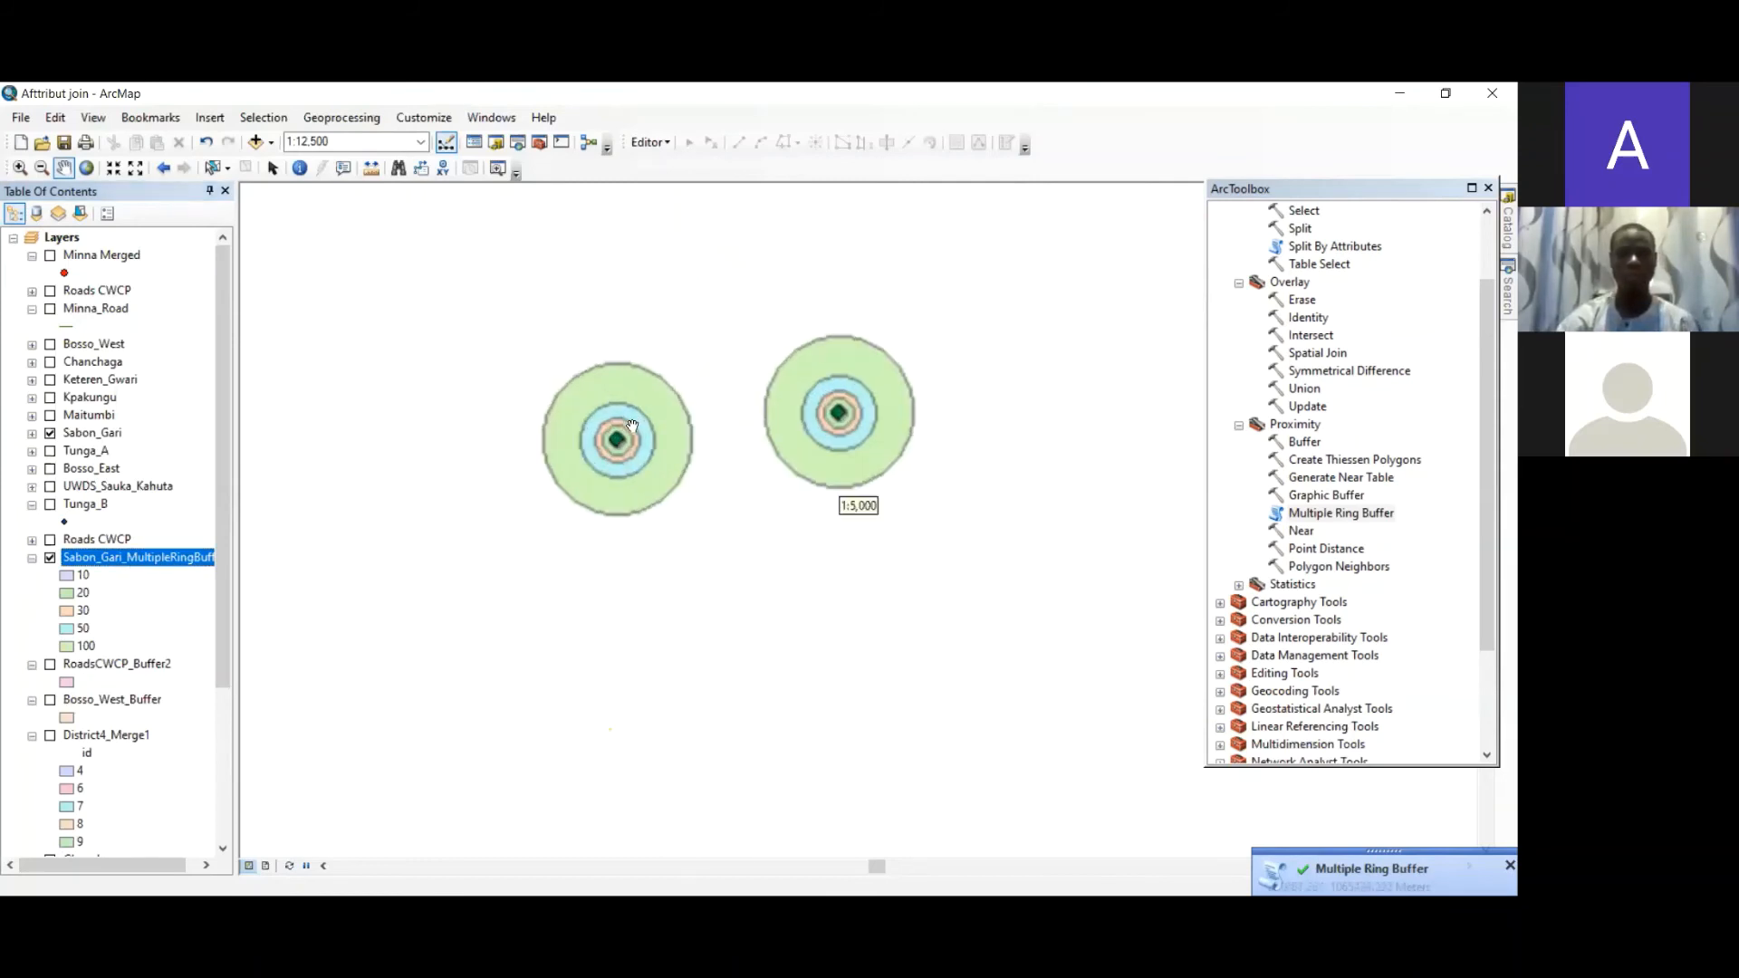
scroll(632, 426, "up", 3)
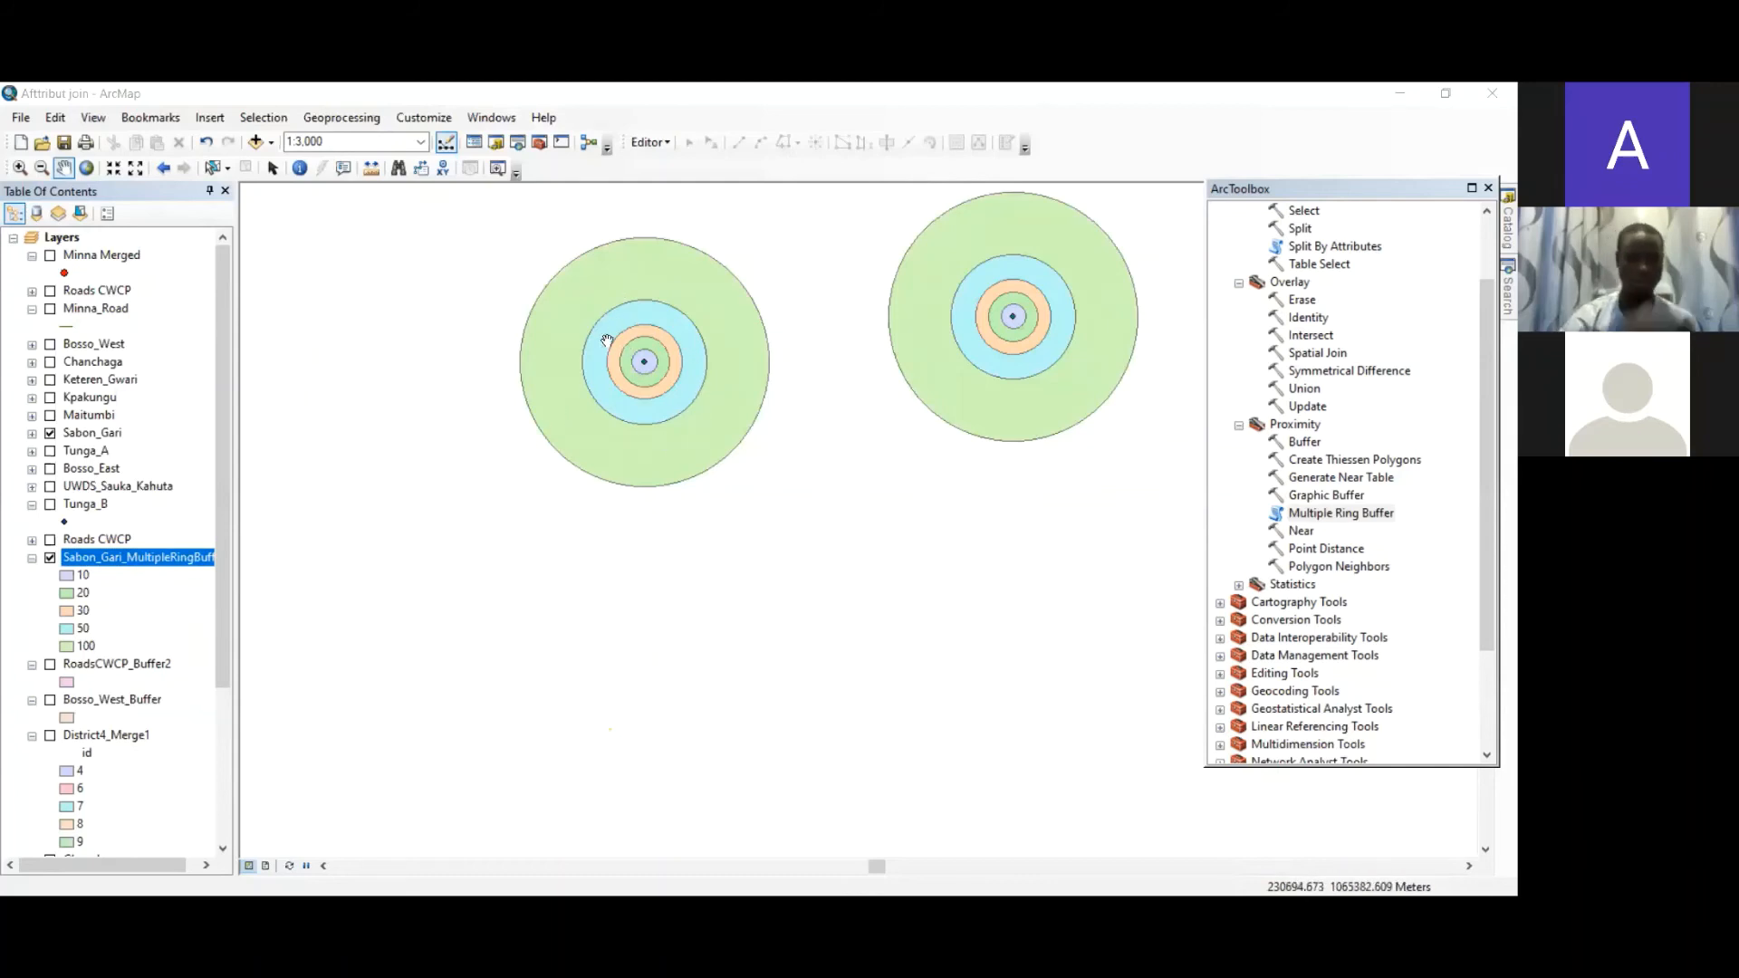
right_click(137, 565)
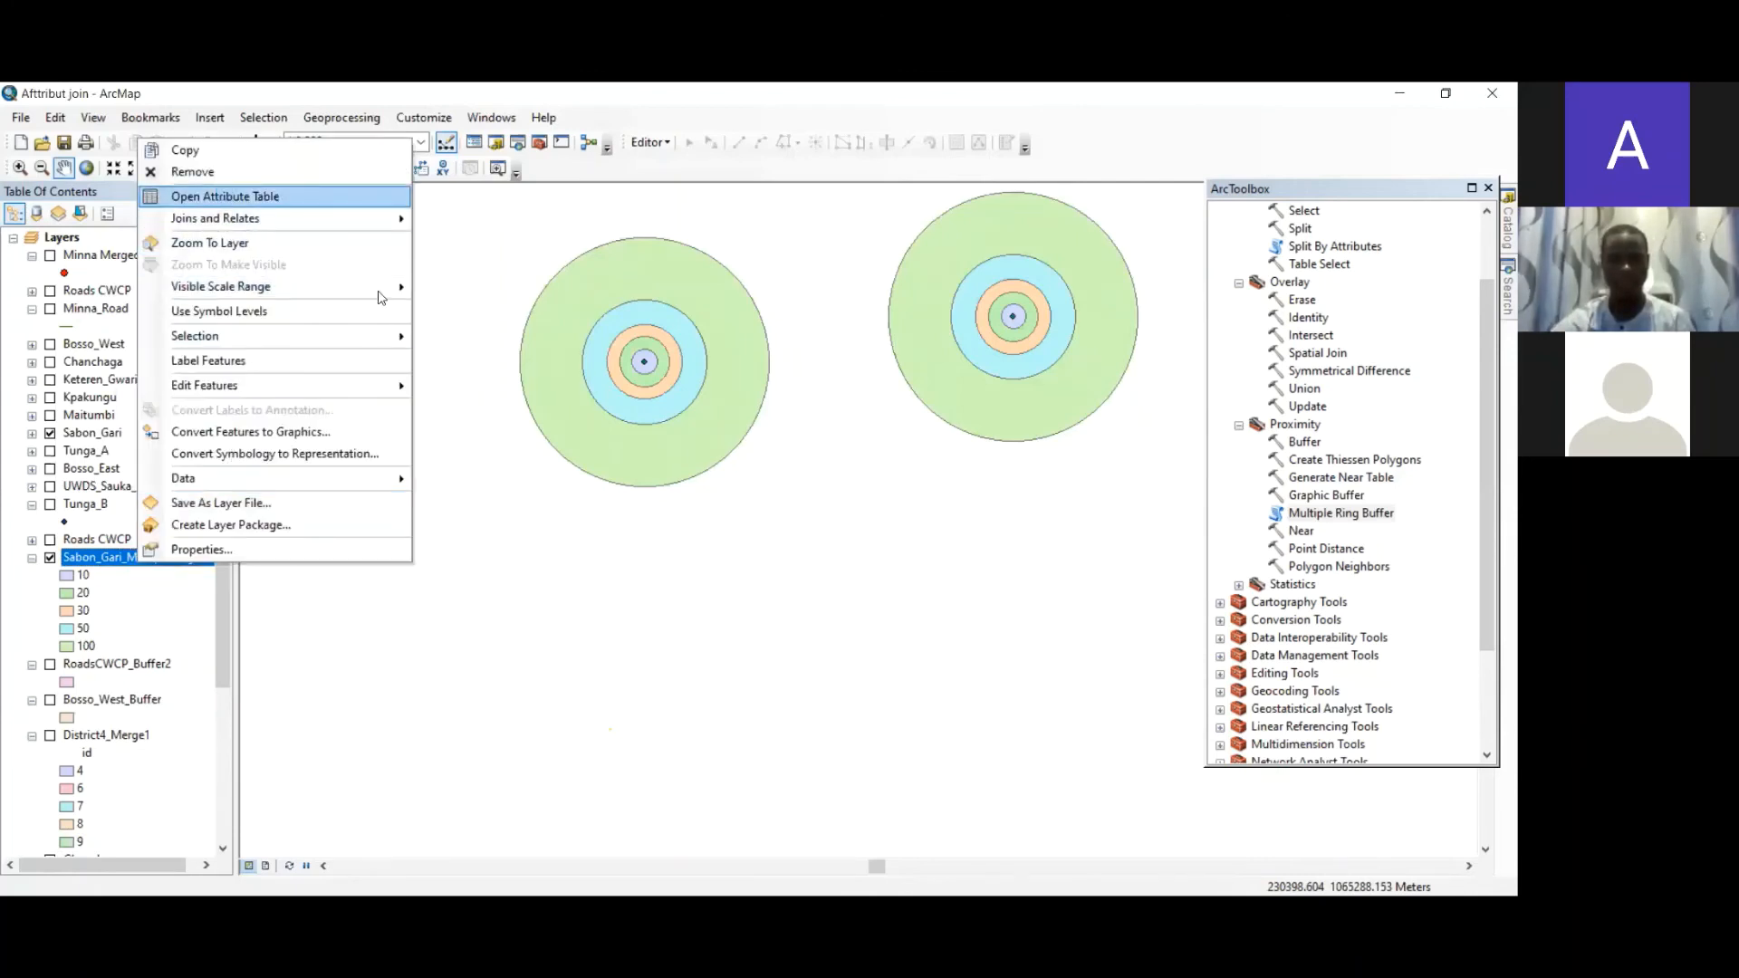
left_click(224, 196)
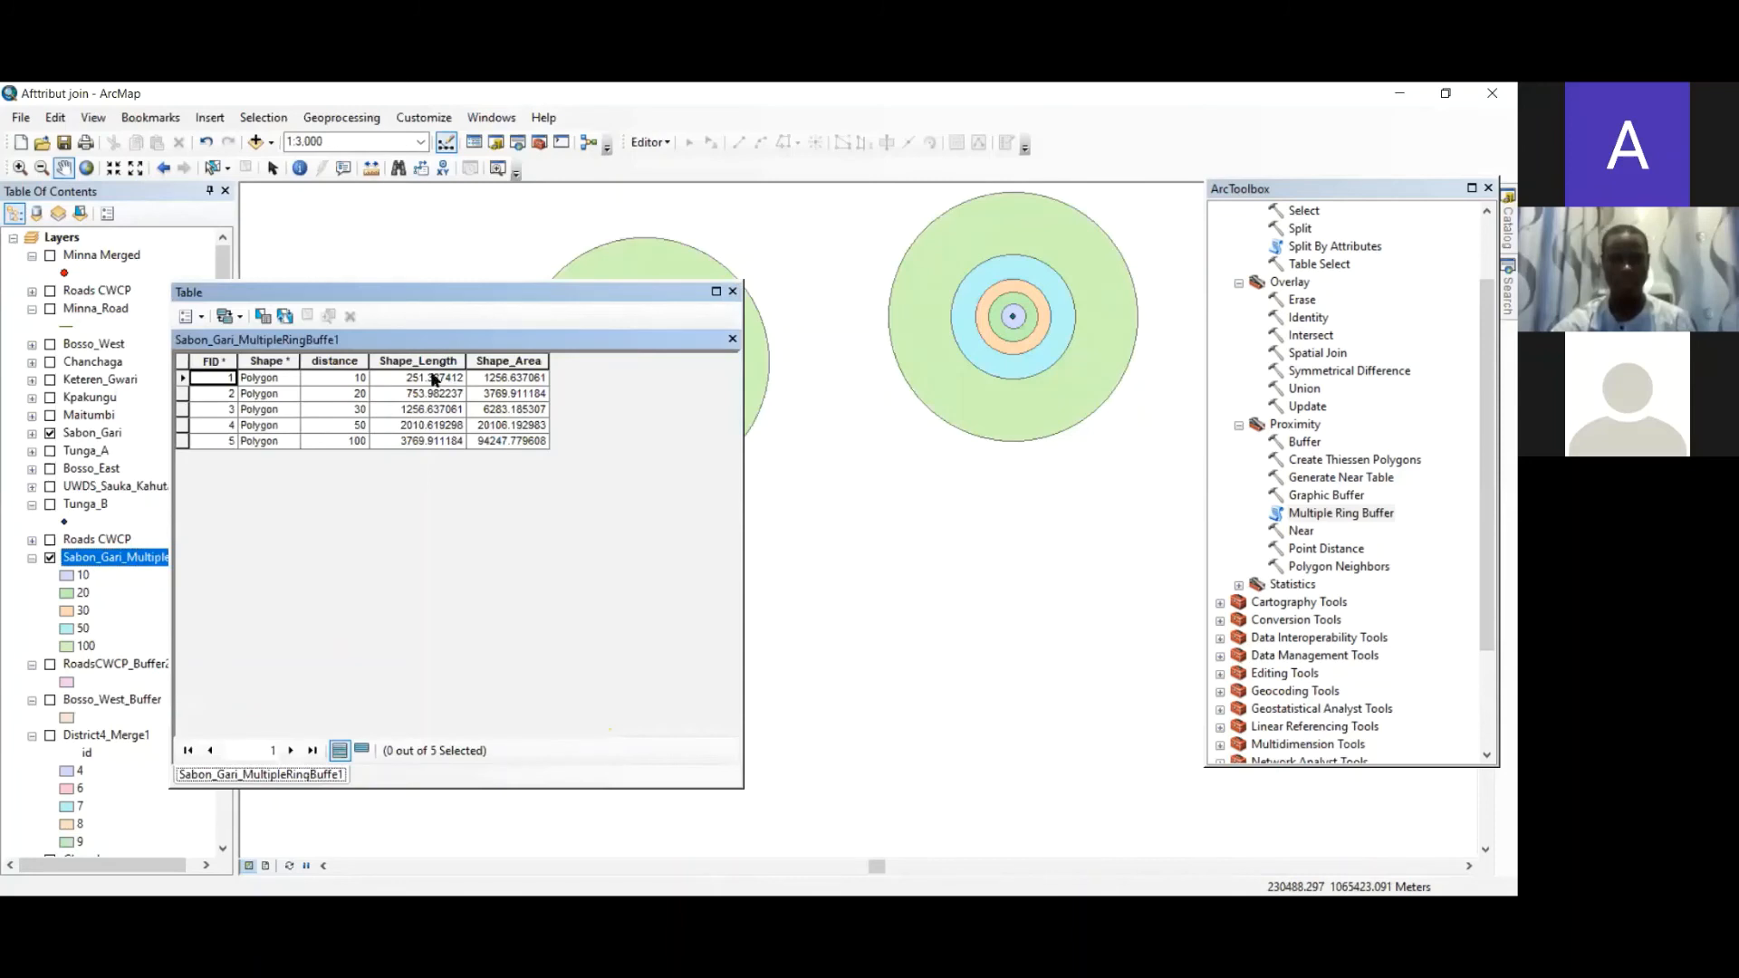
left_click(182, 394)
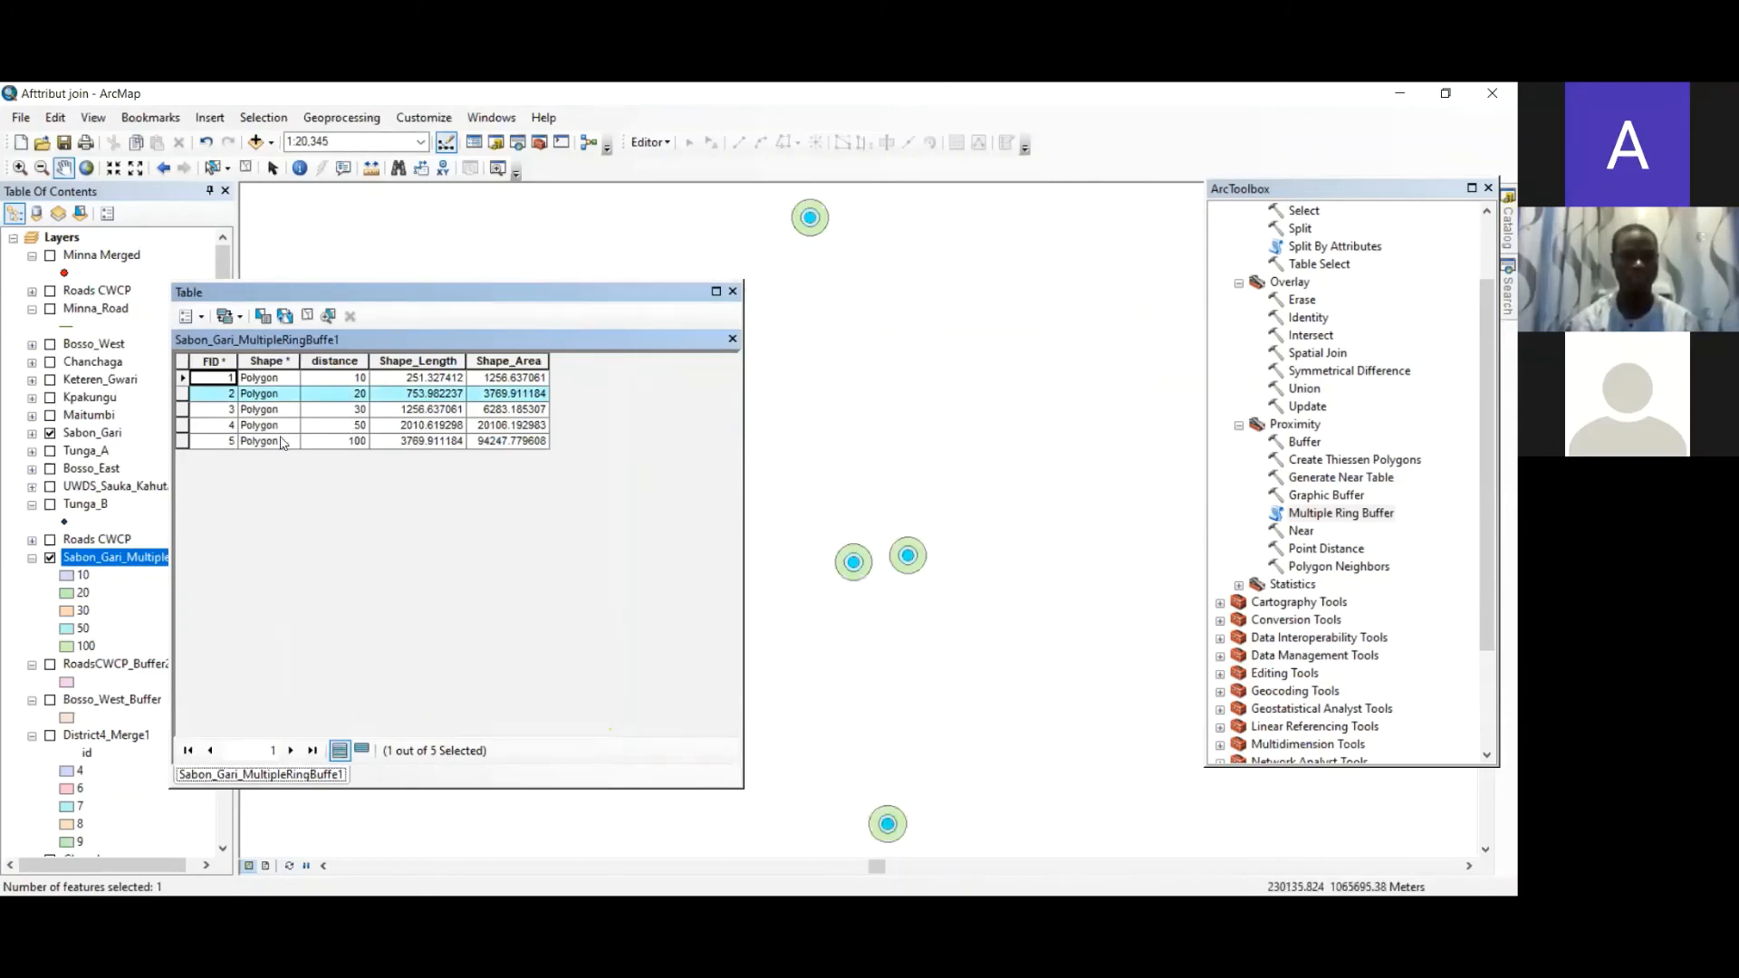
left_click(182, 441)
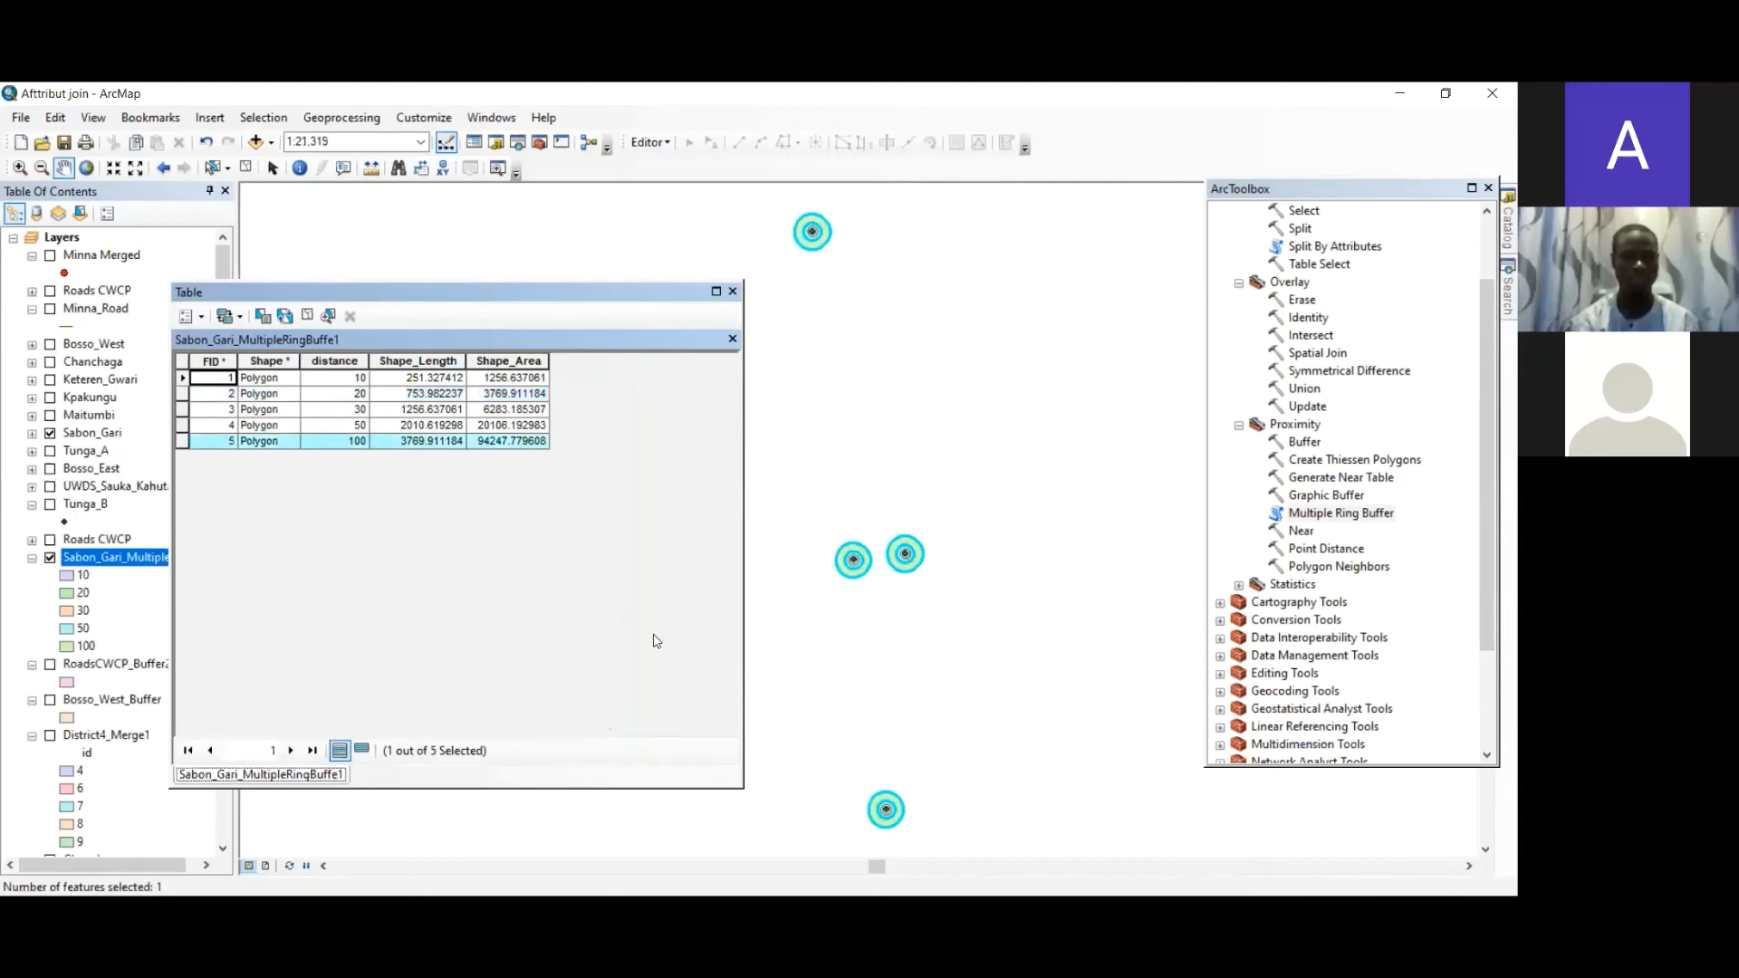
- Inspect two of the Sabon_Gari ring buffers up close and close the attribute table
scroll(869, 544, "down", 1)
scroll(869, 544, "up", 4)
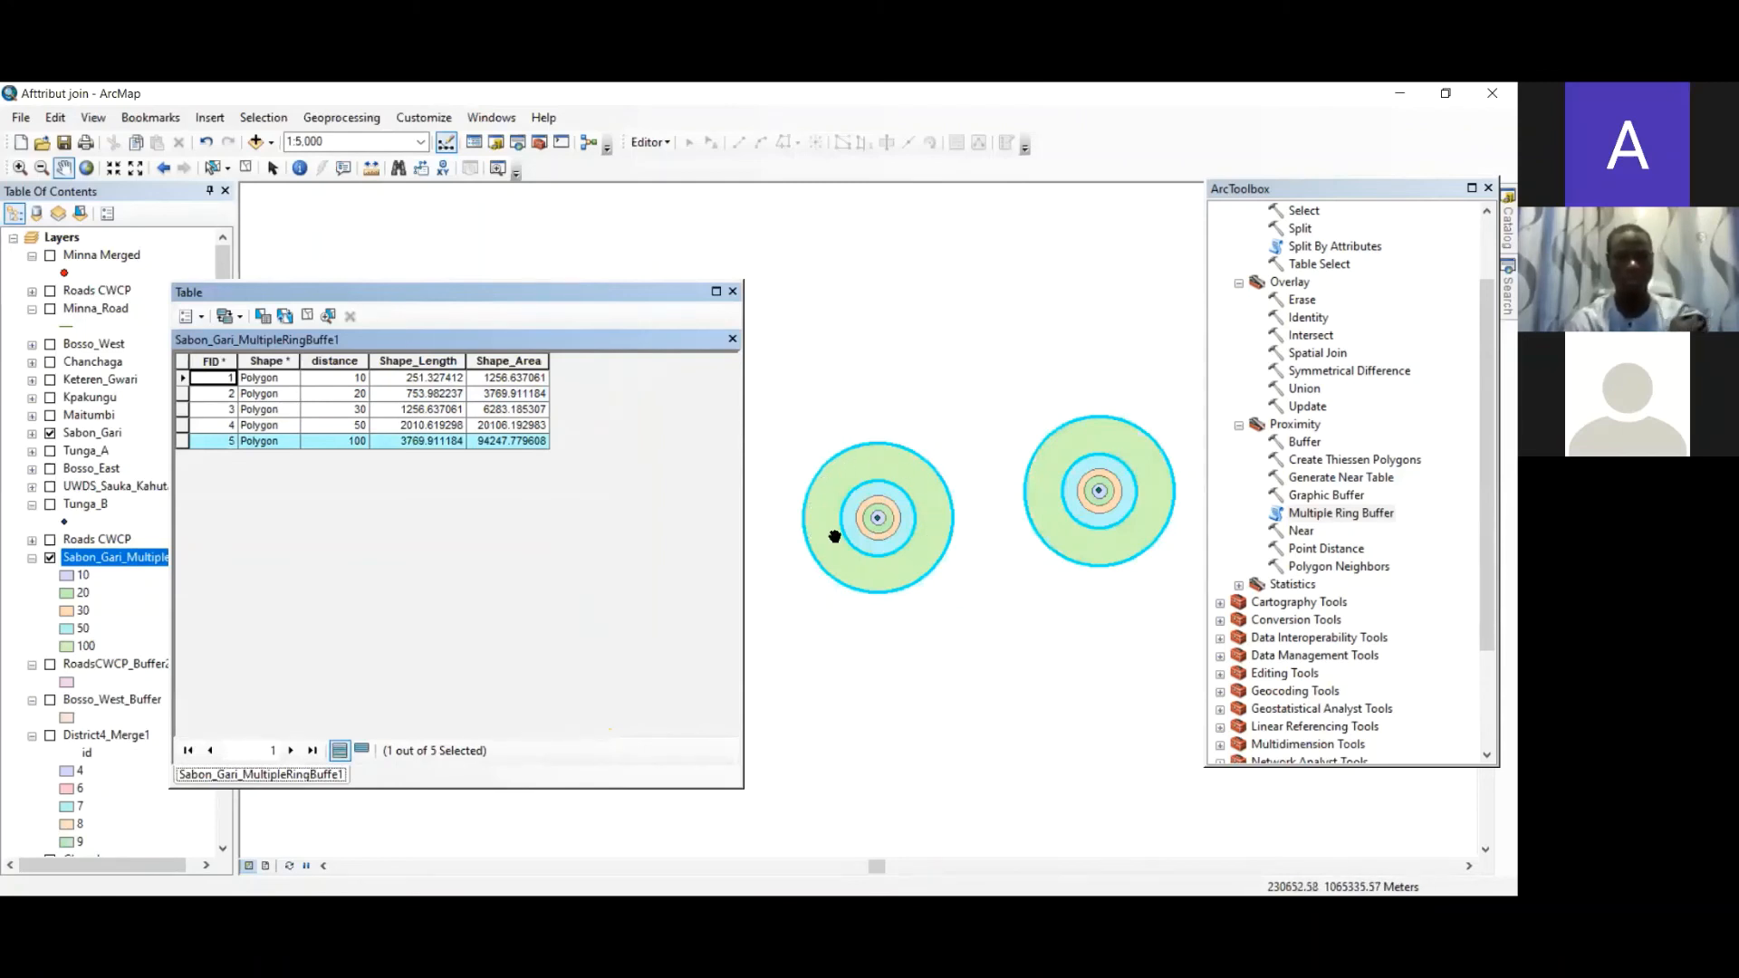
left_click_drag(834, 535, 845, 542)
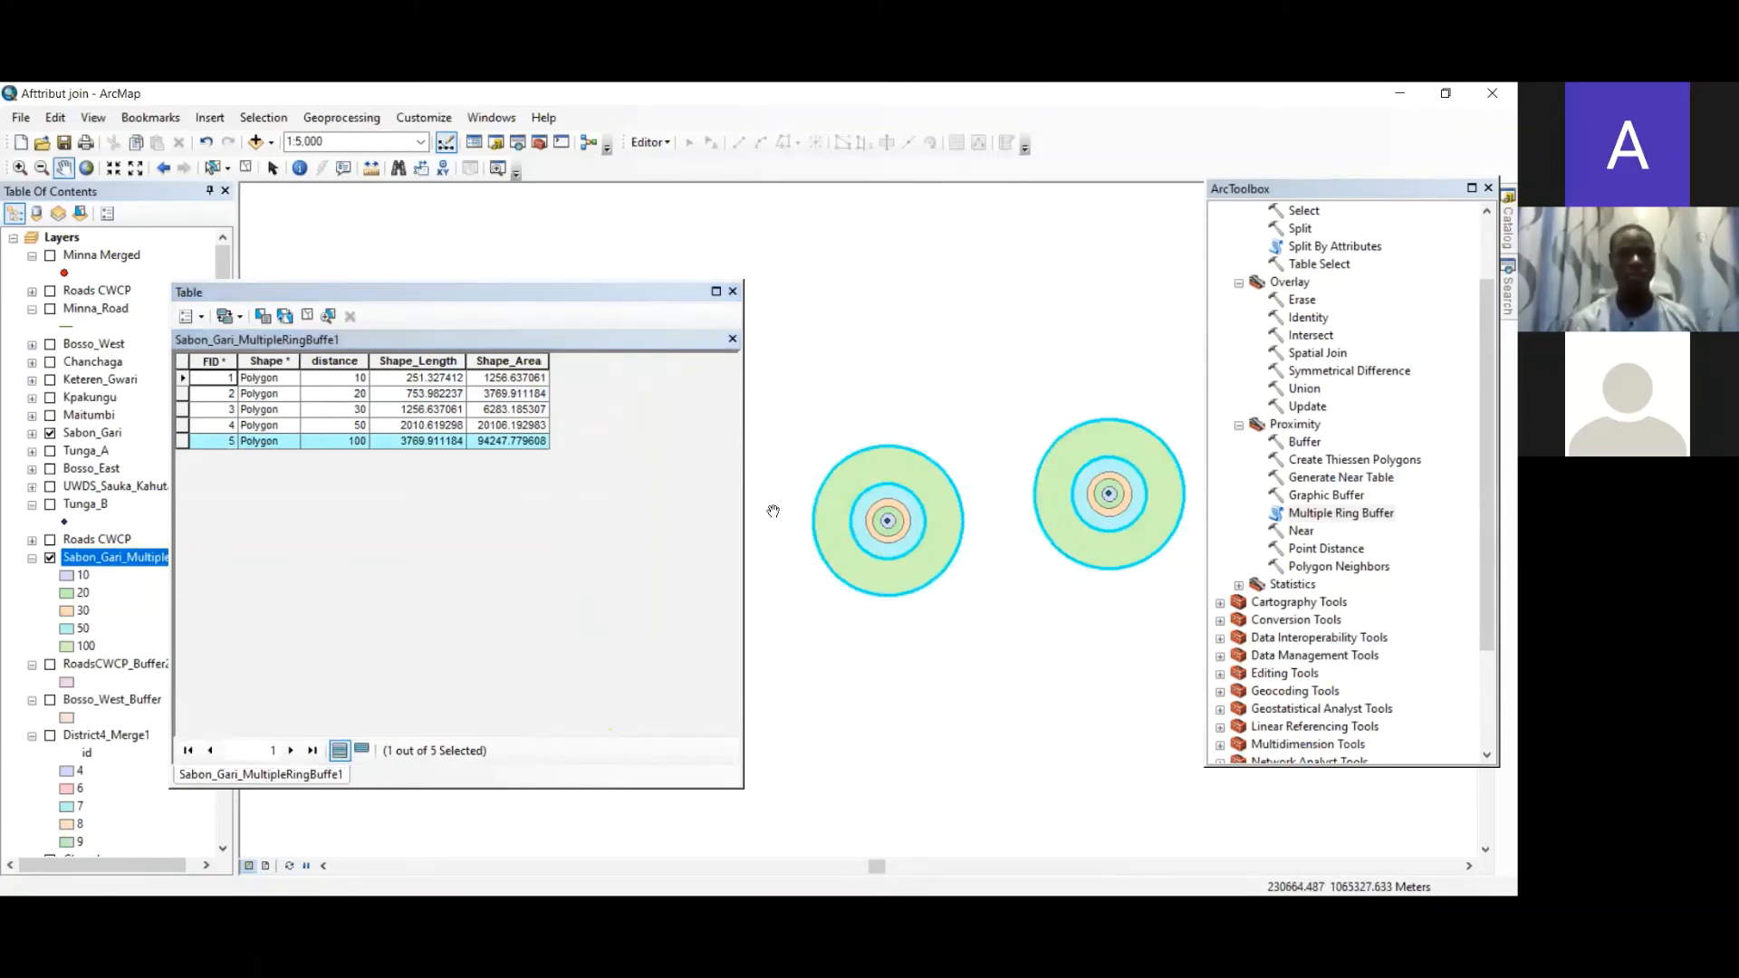
left_click(732, 291)
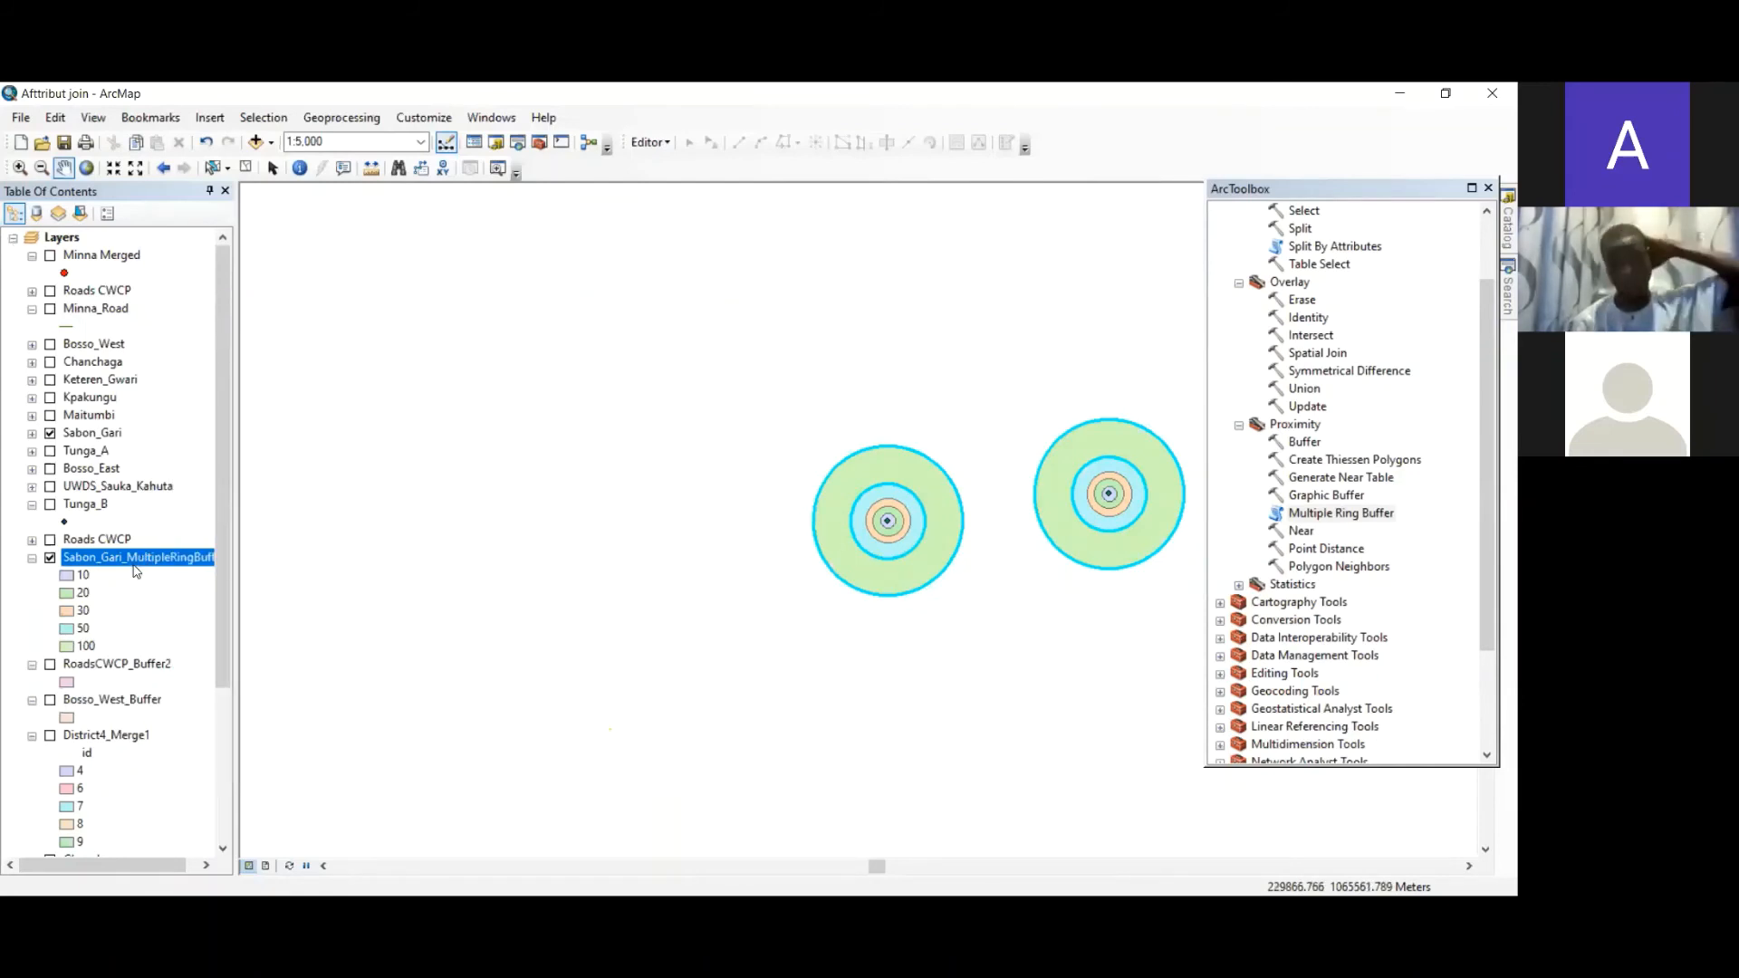
- Recolour the distance categories of the Sabon_Gari multiple ring buffer layer with the orange-to-pink-to-blue color ramp
right_click(181, 556)
left_click(187, 544)
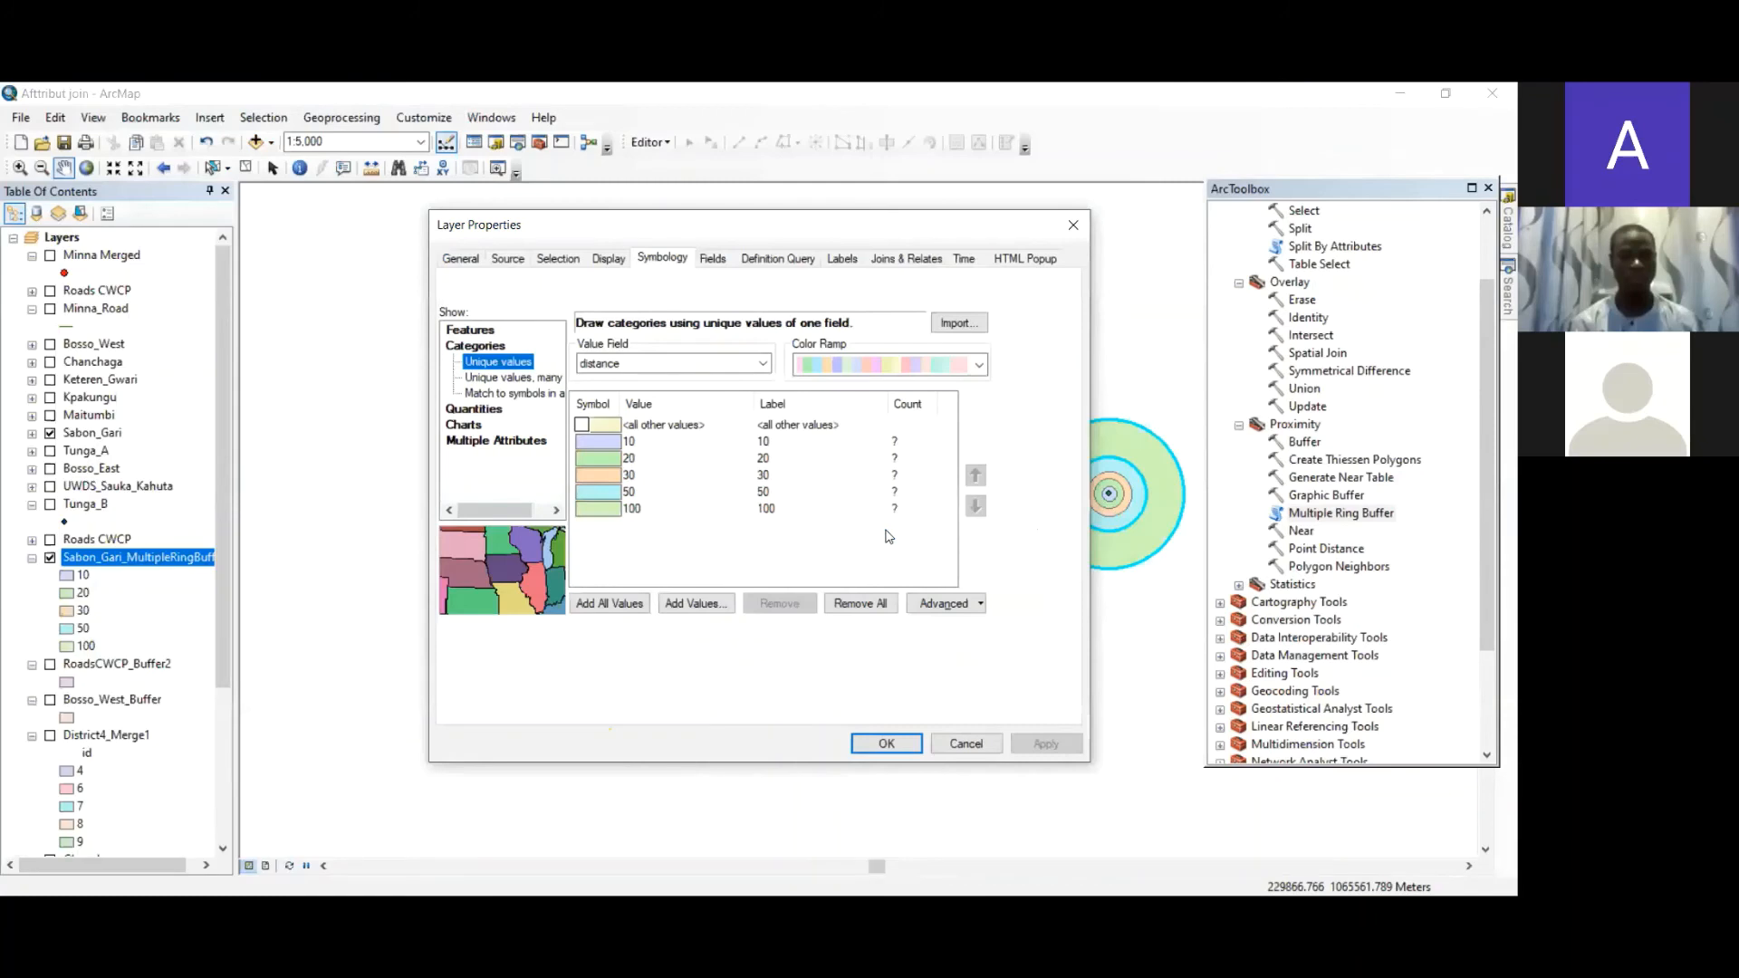
left_click(978, 365)
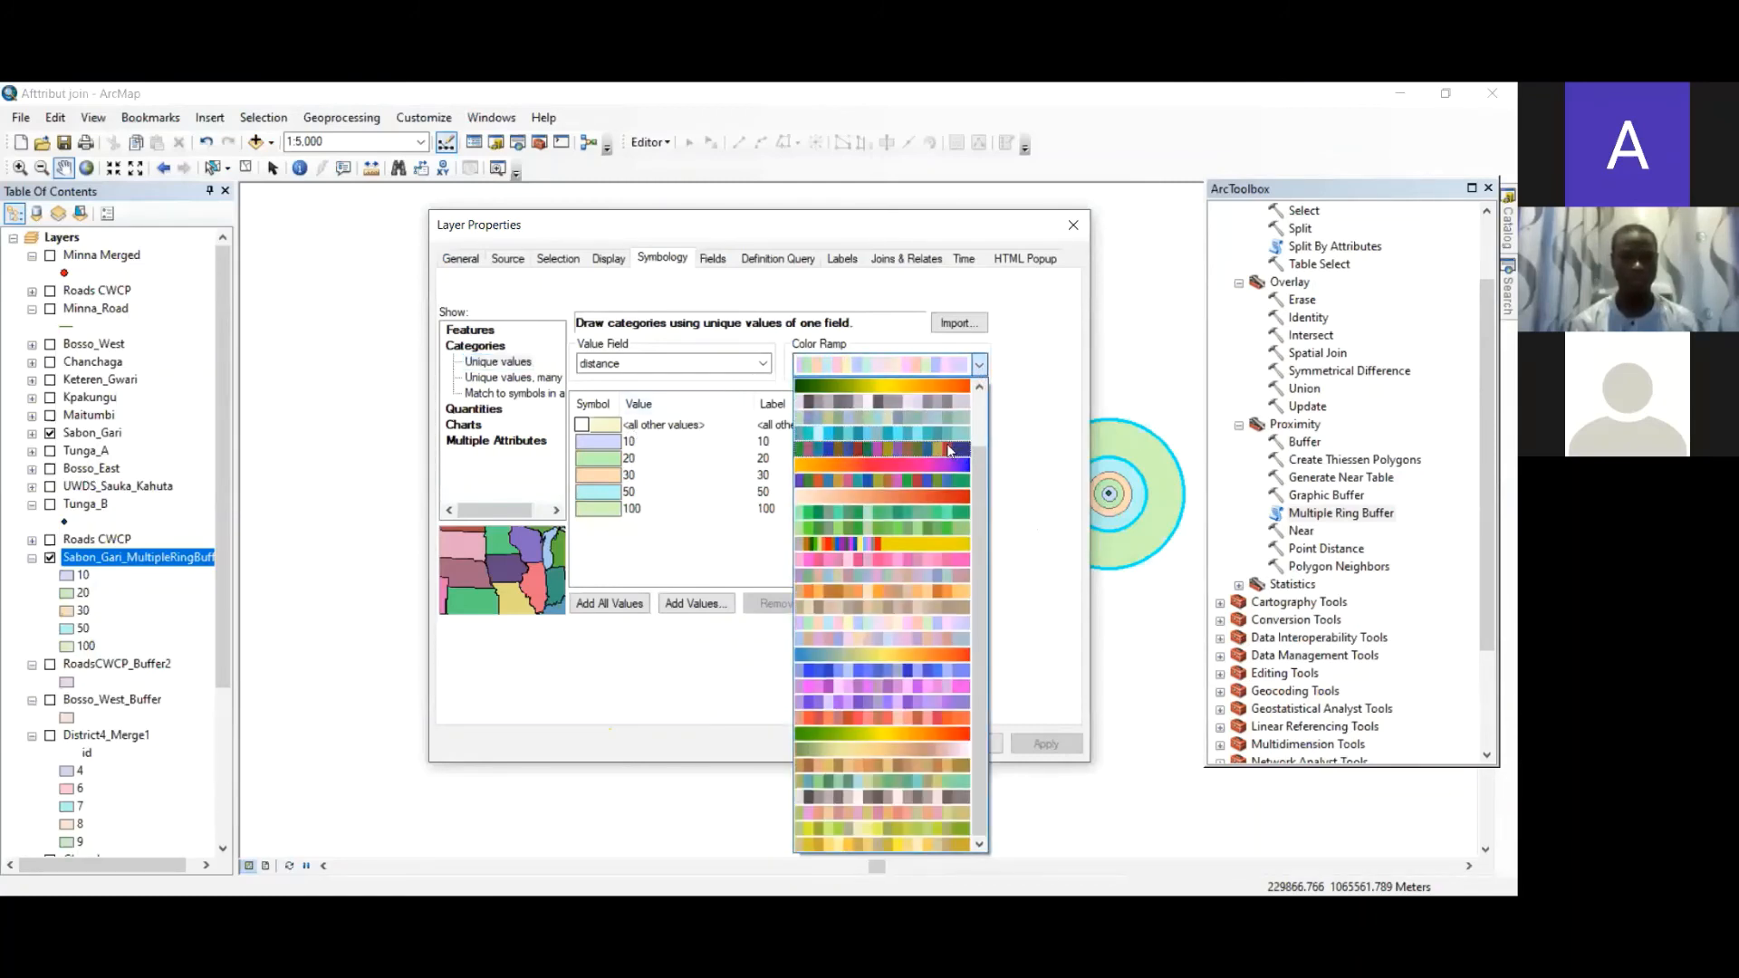
left_click(931, 732)
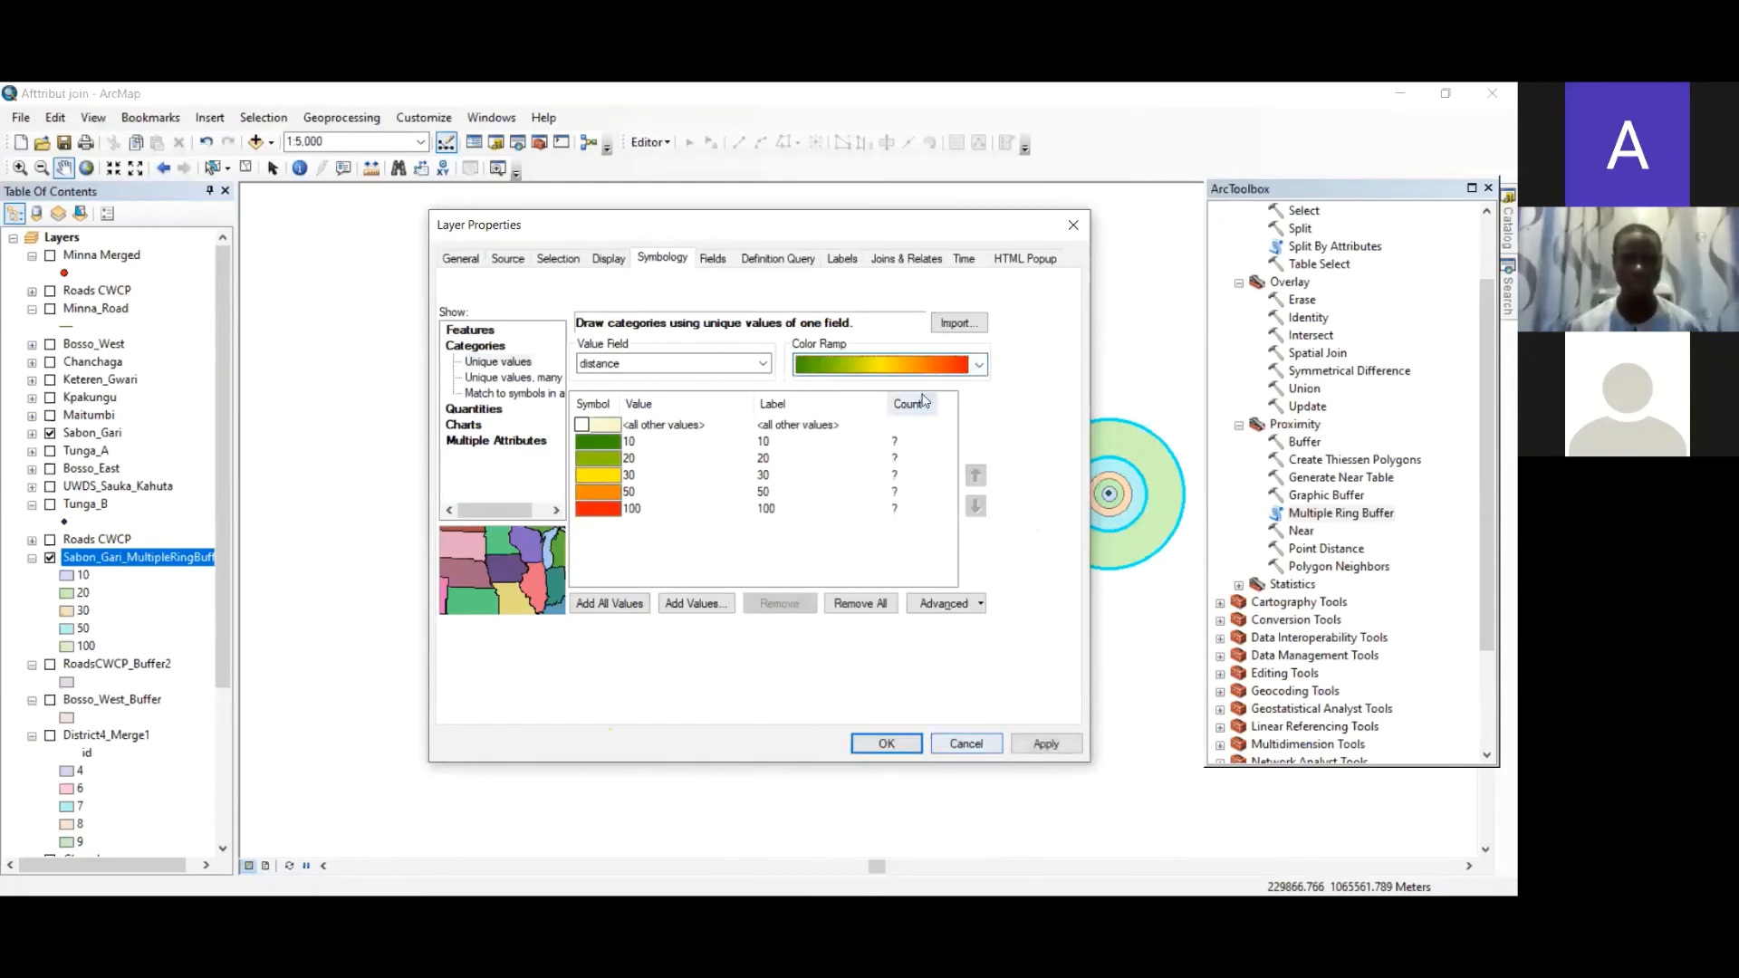
left_click(980, 365)
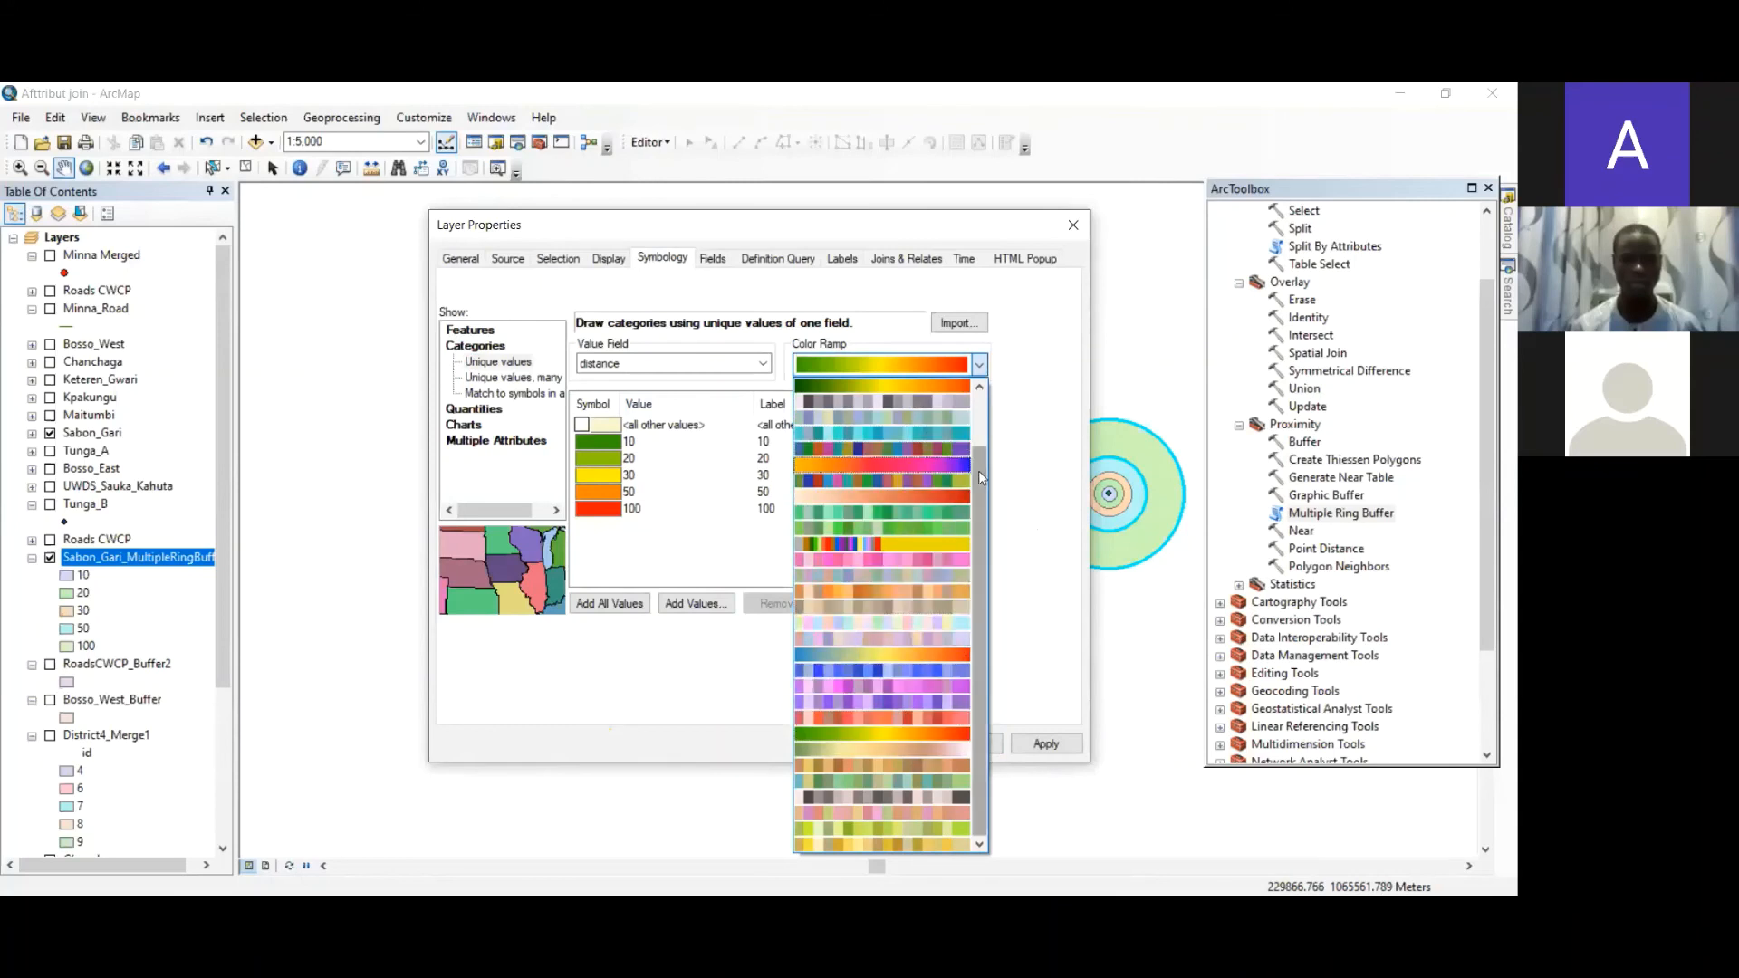
left_click_drag(978, 470, 974, 687)
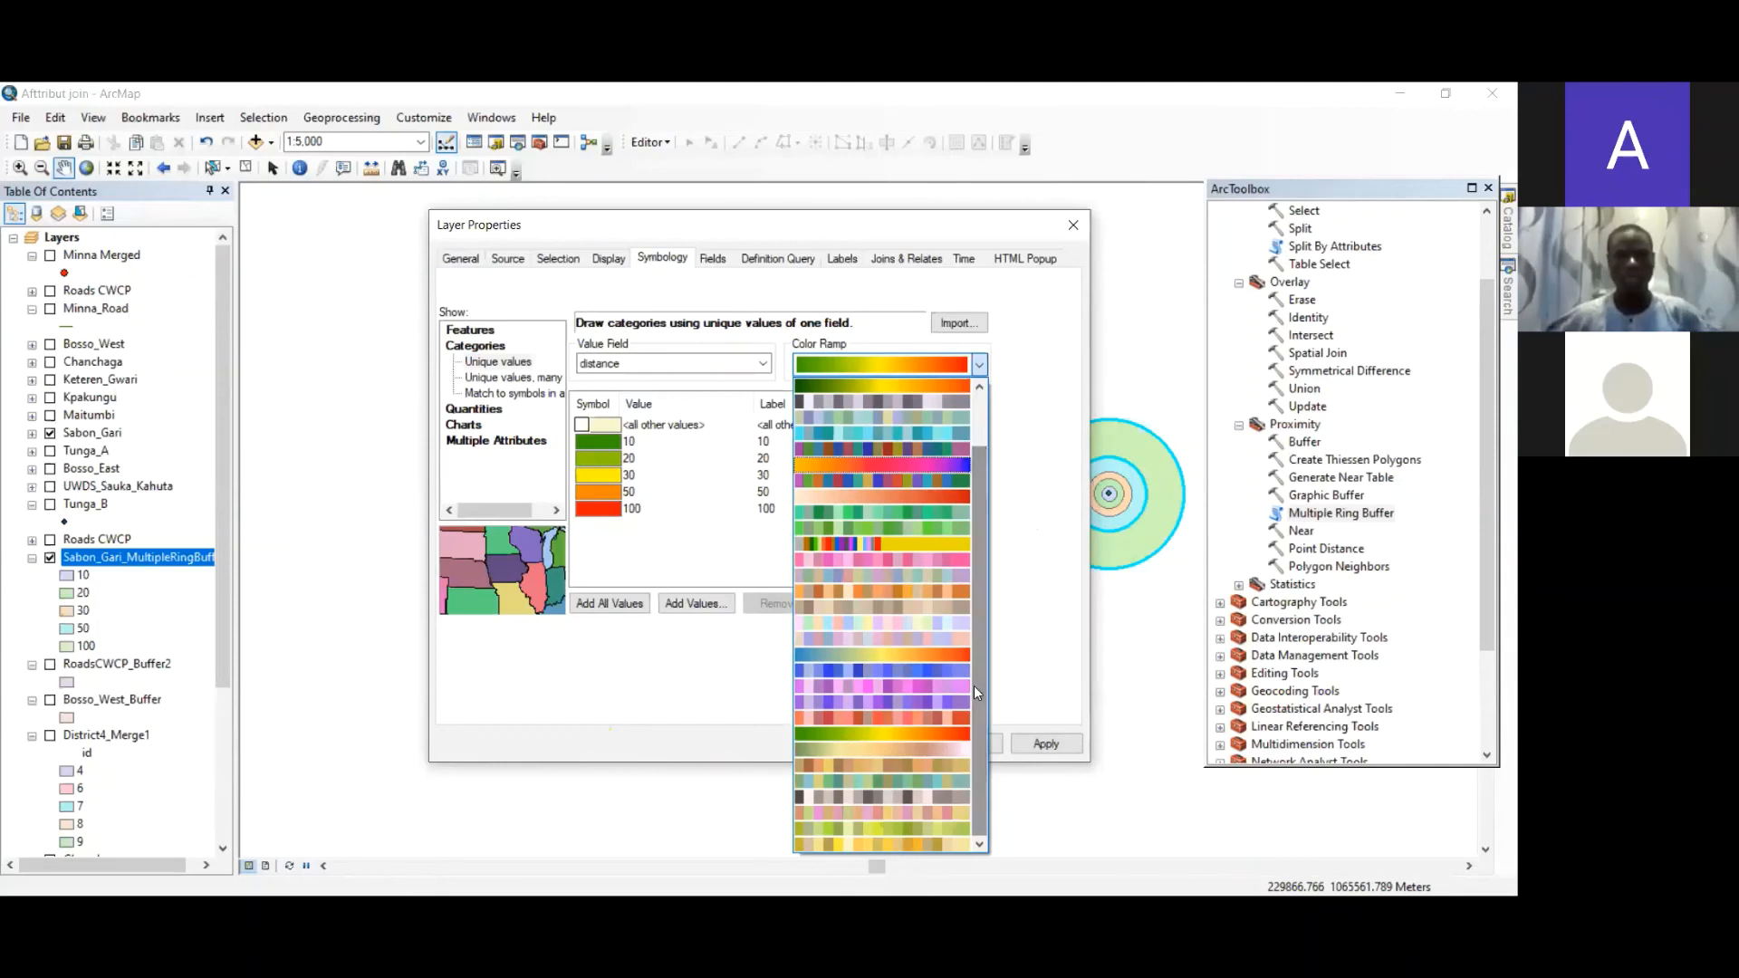
left_click(807, 462)
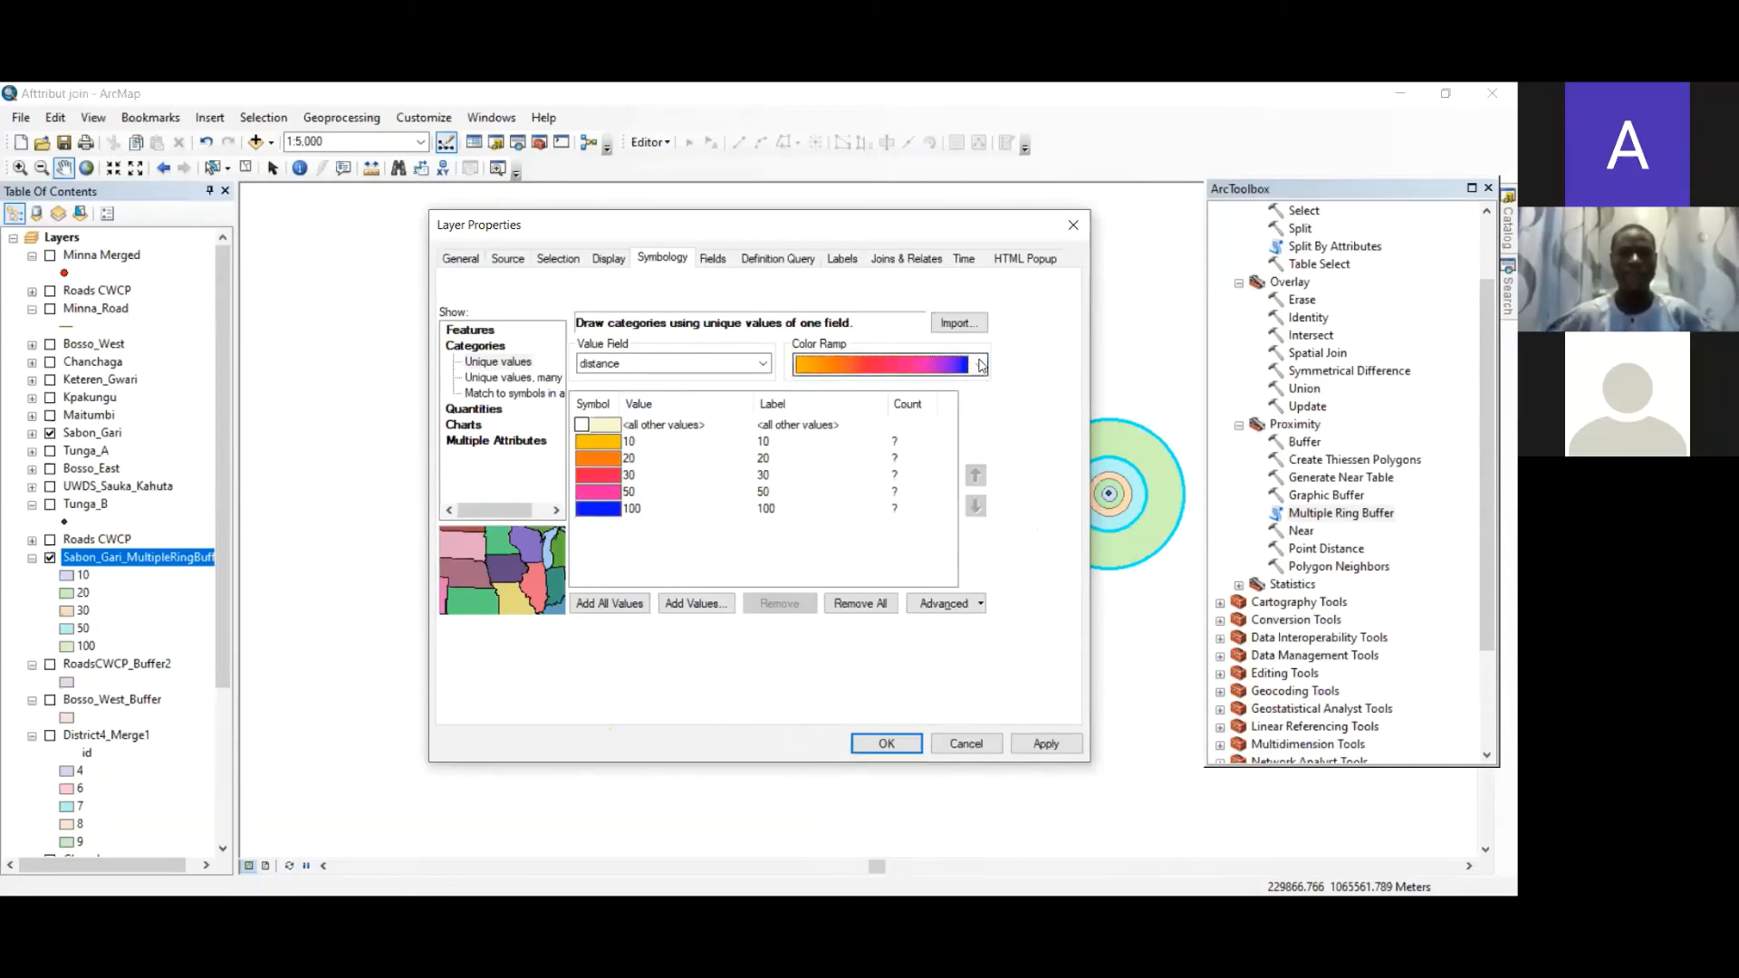
left_click(1047, 741)
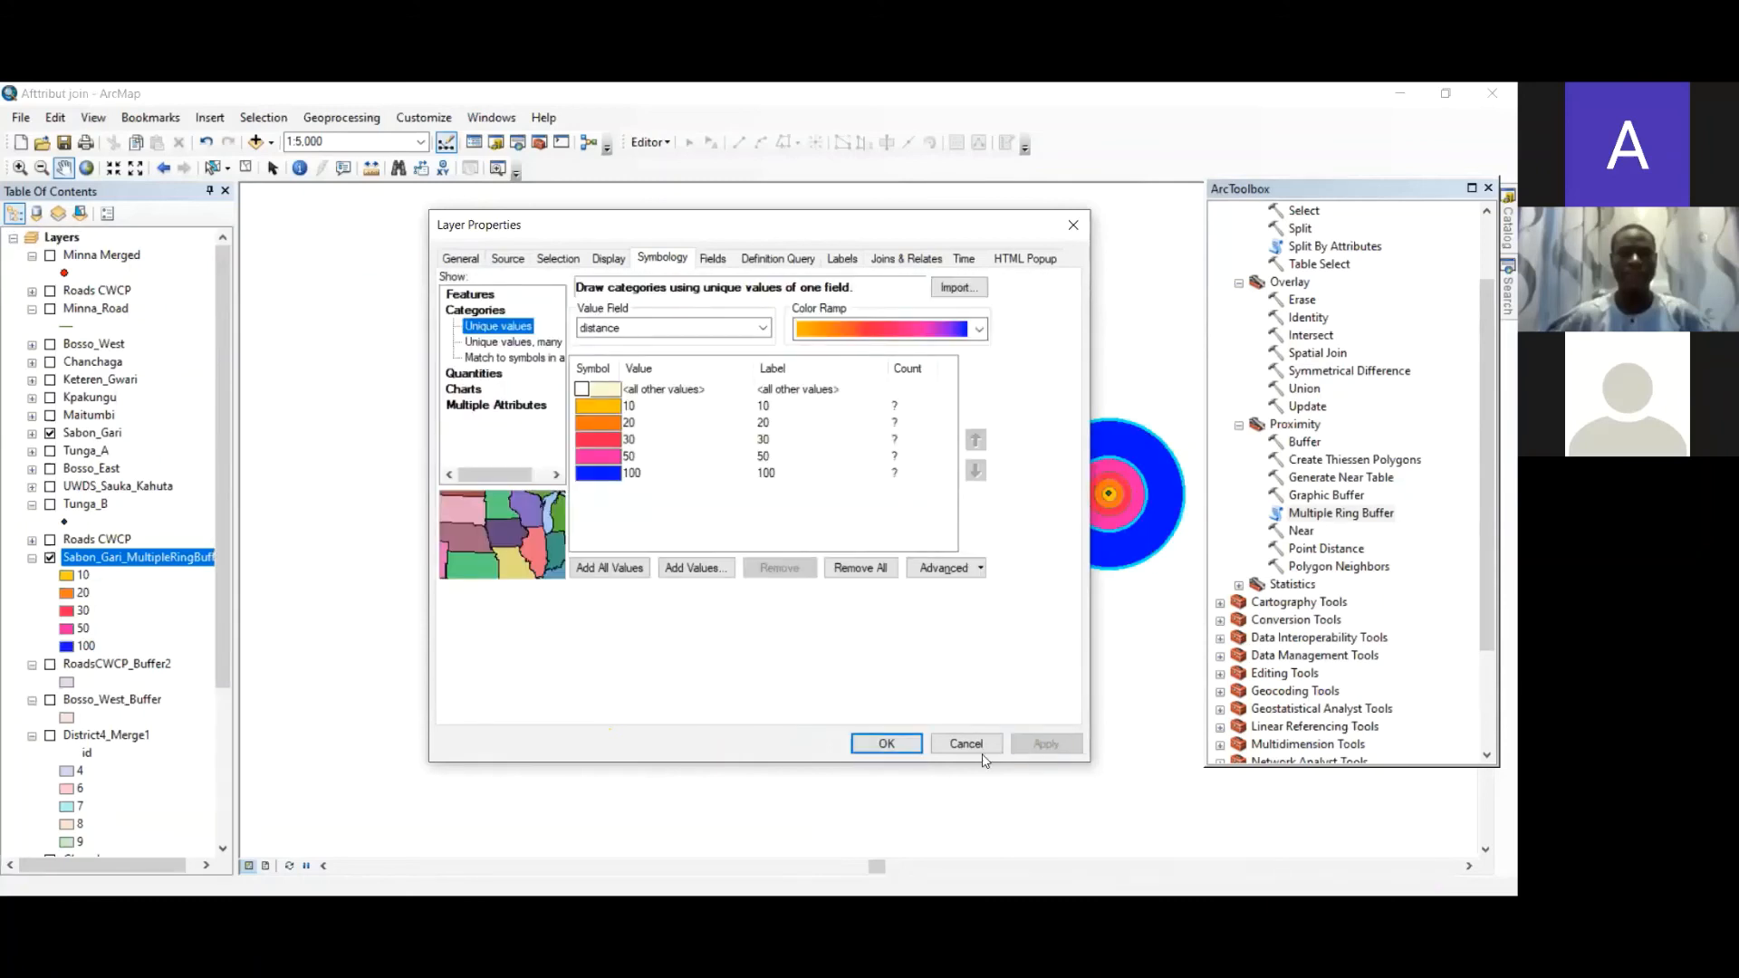
left_click(887, 744)
- Examine the recoloured Sabon_Gari rings on the map and the distance column in their attribute table
scroll(923, 473, "up", 2)
scroll(924, 473, "down", 4)
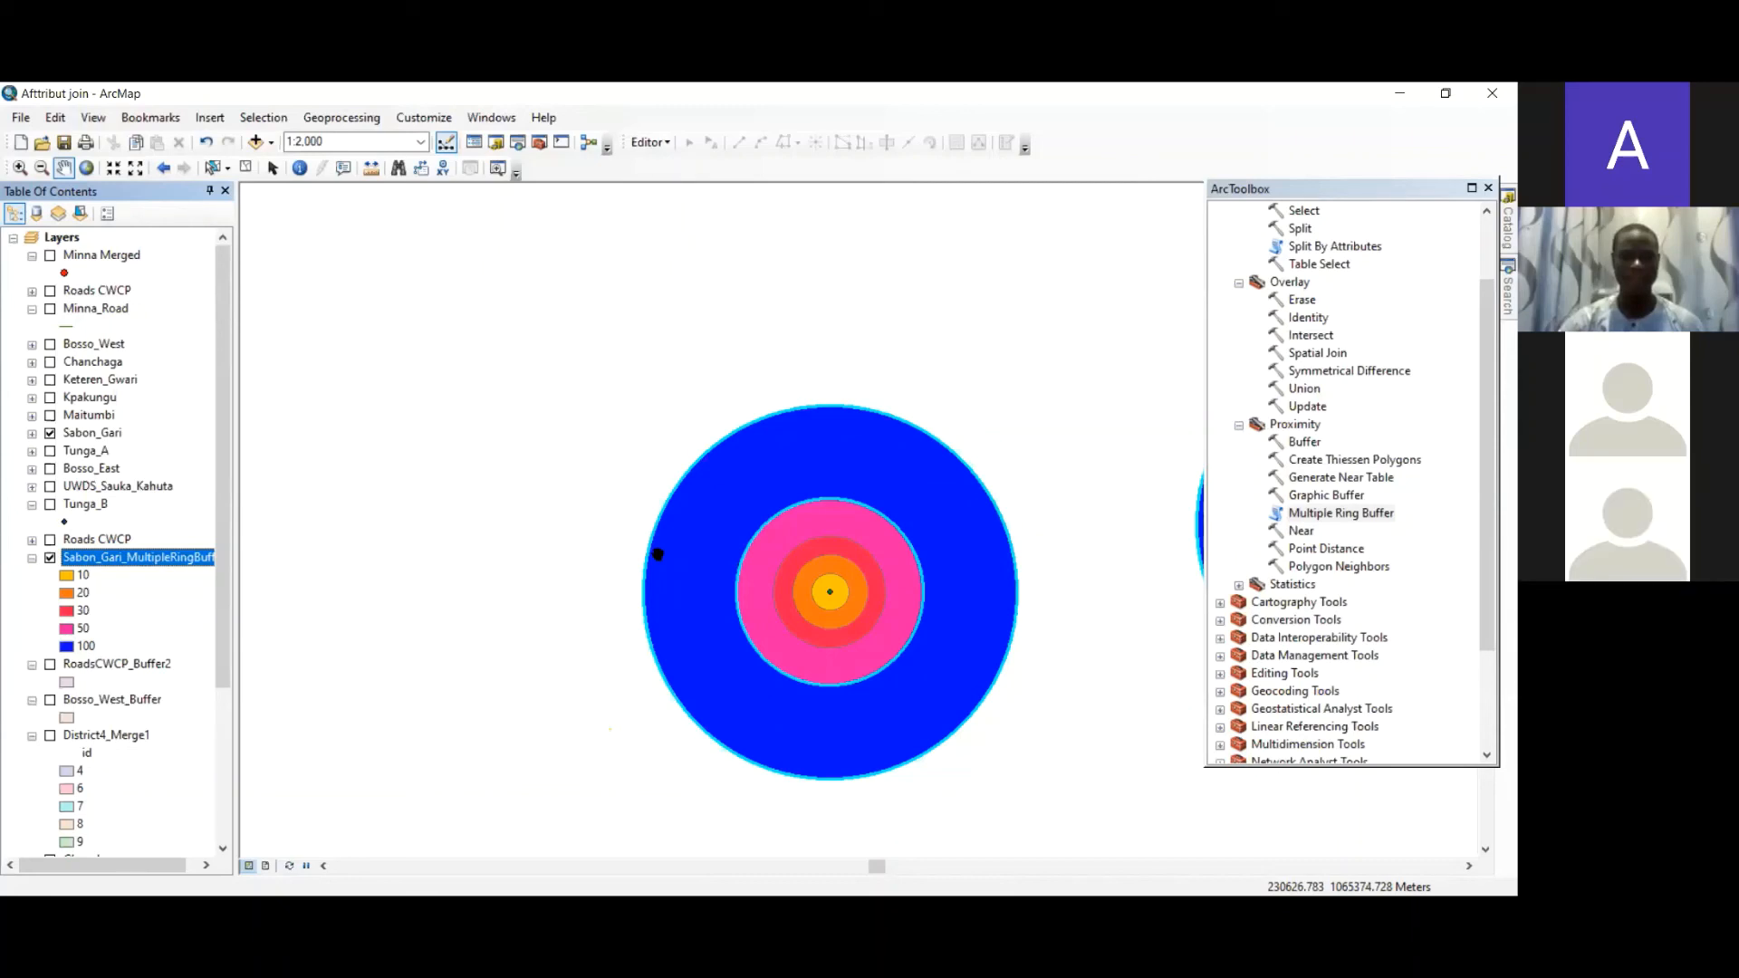
scroll(896, 380, "down", 1)
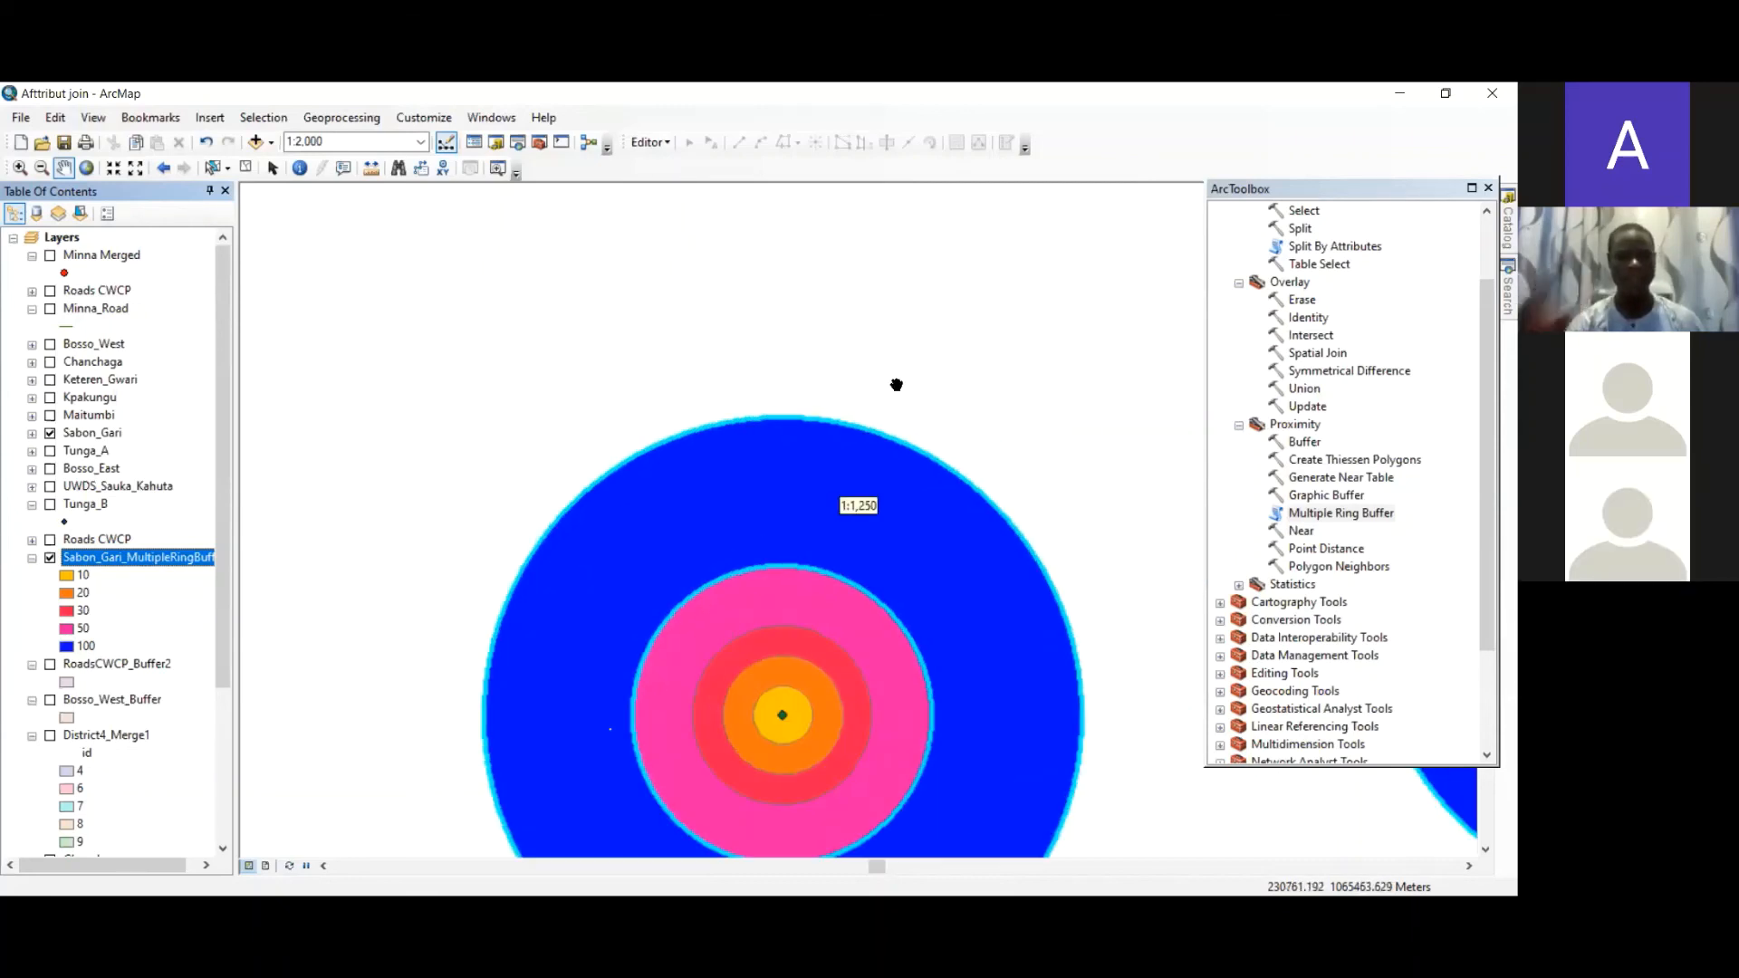
scroll(743, 324, "up", 2)
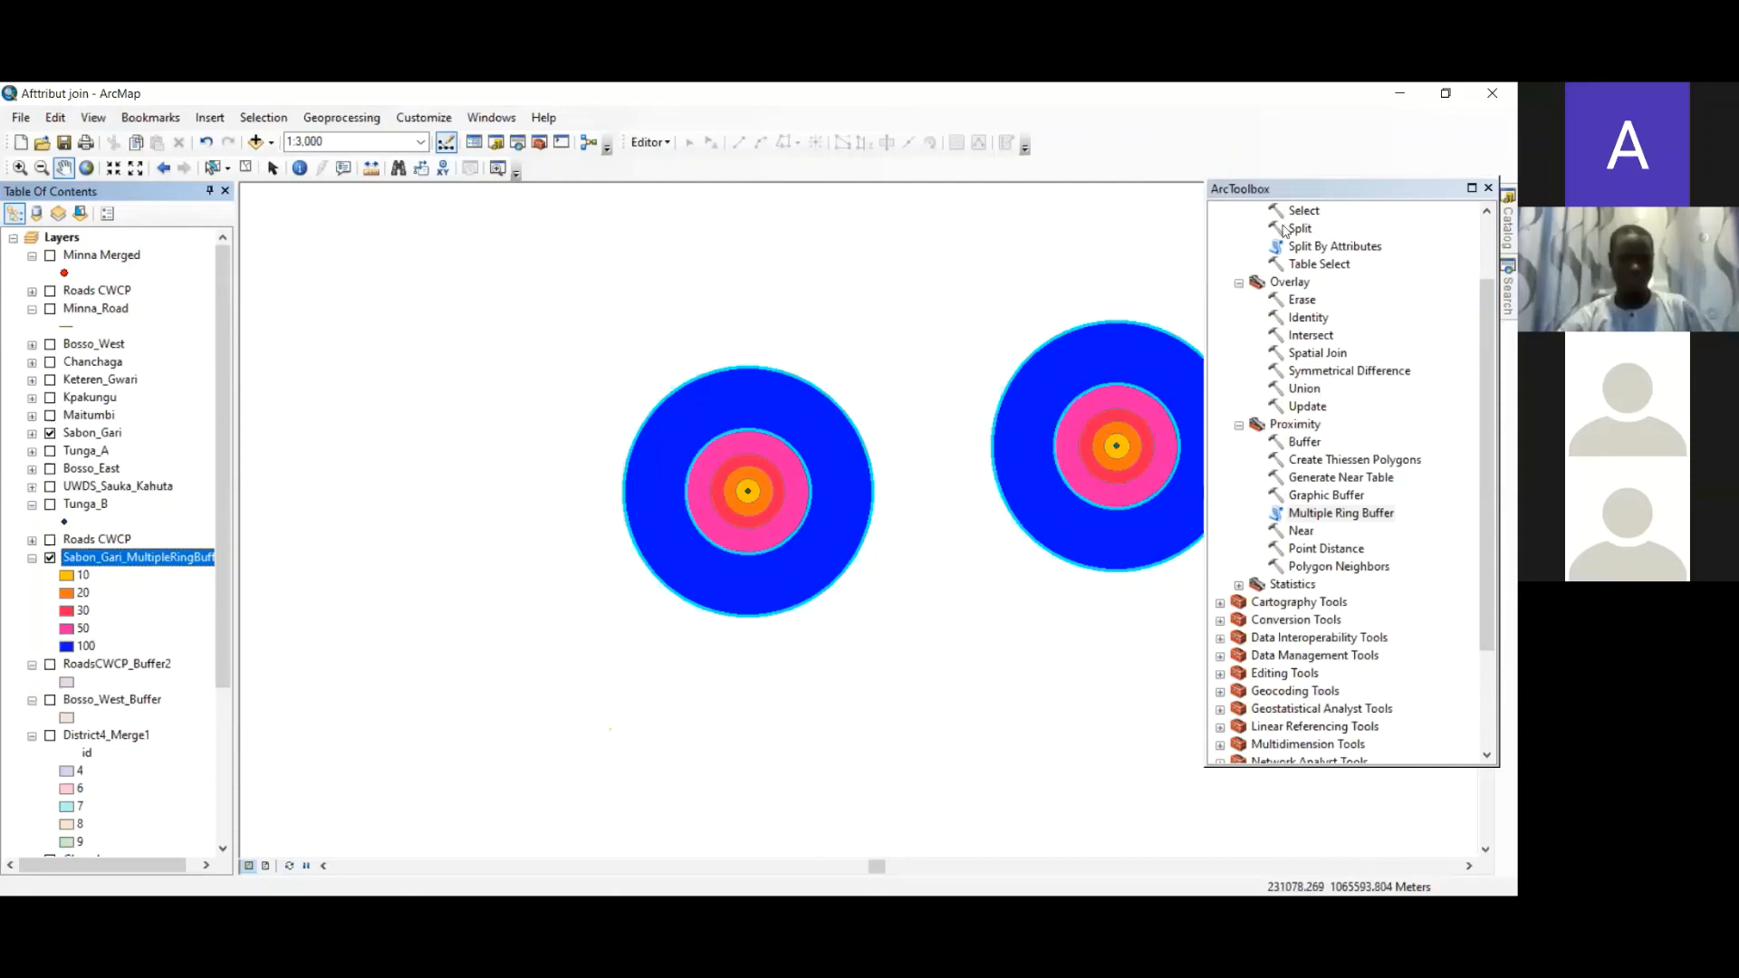
key("alt+Tab")
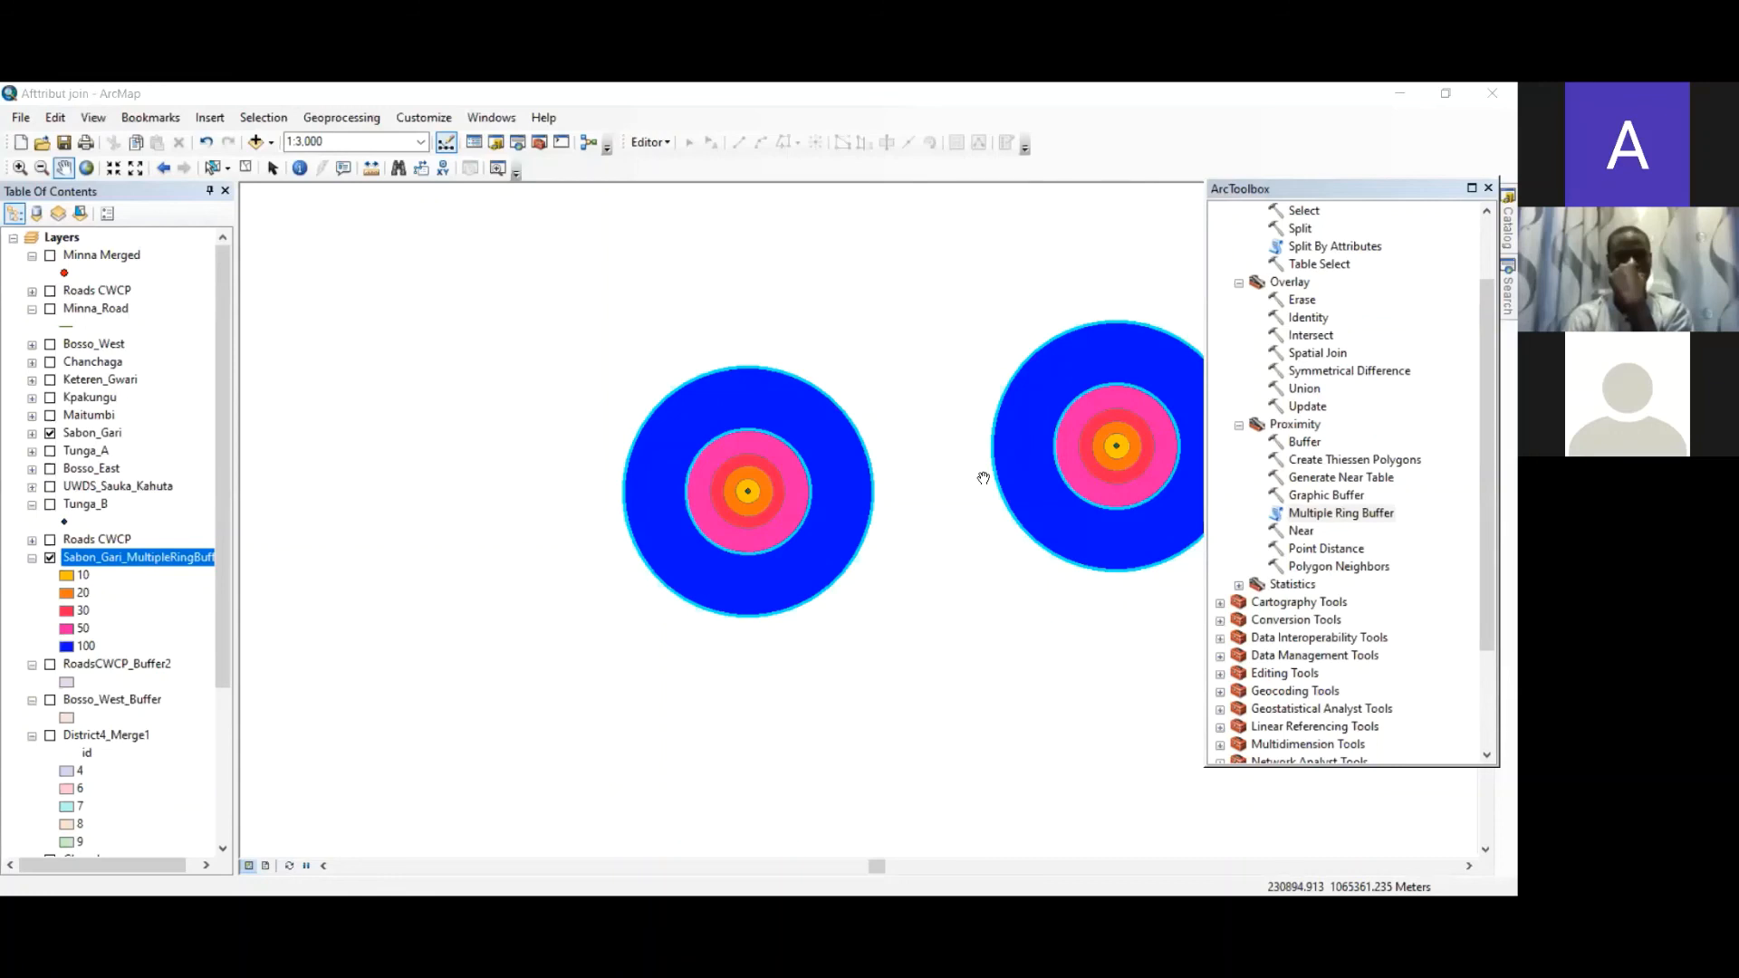
right_click(118, 560)
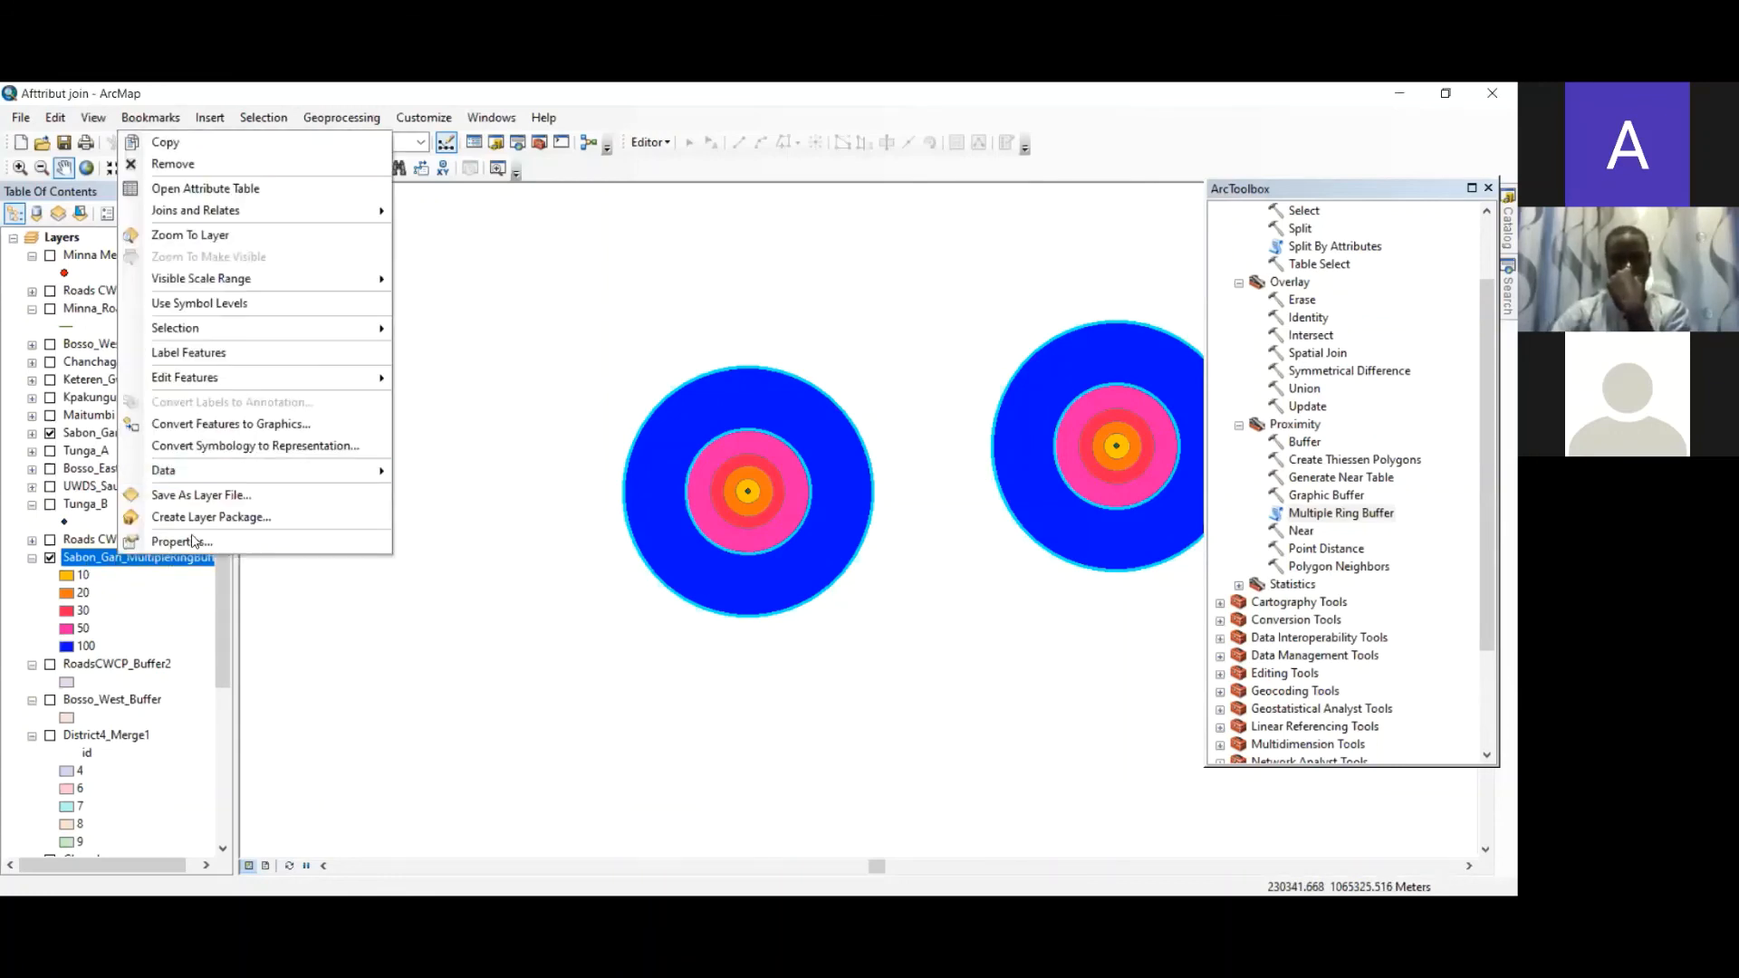
left_click(210, 189)
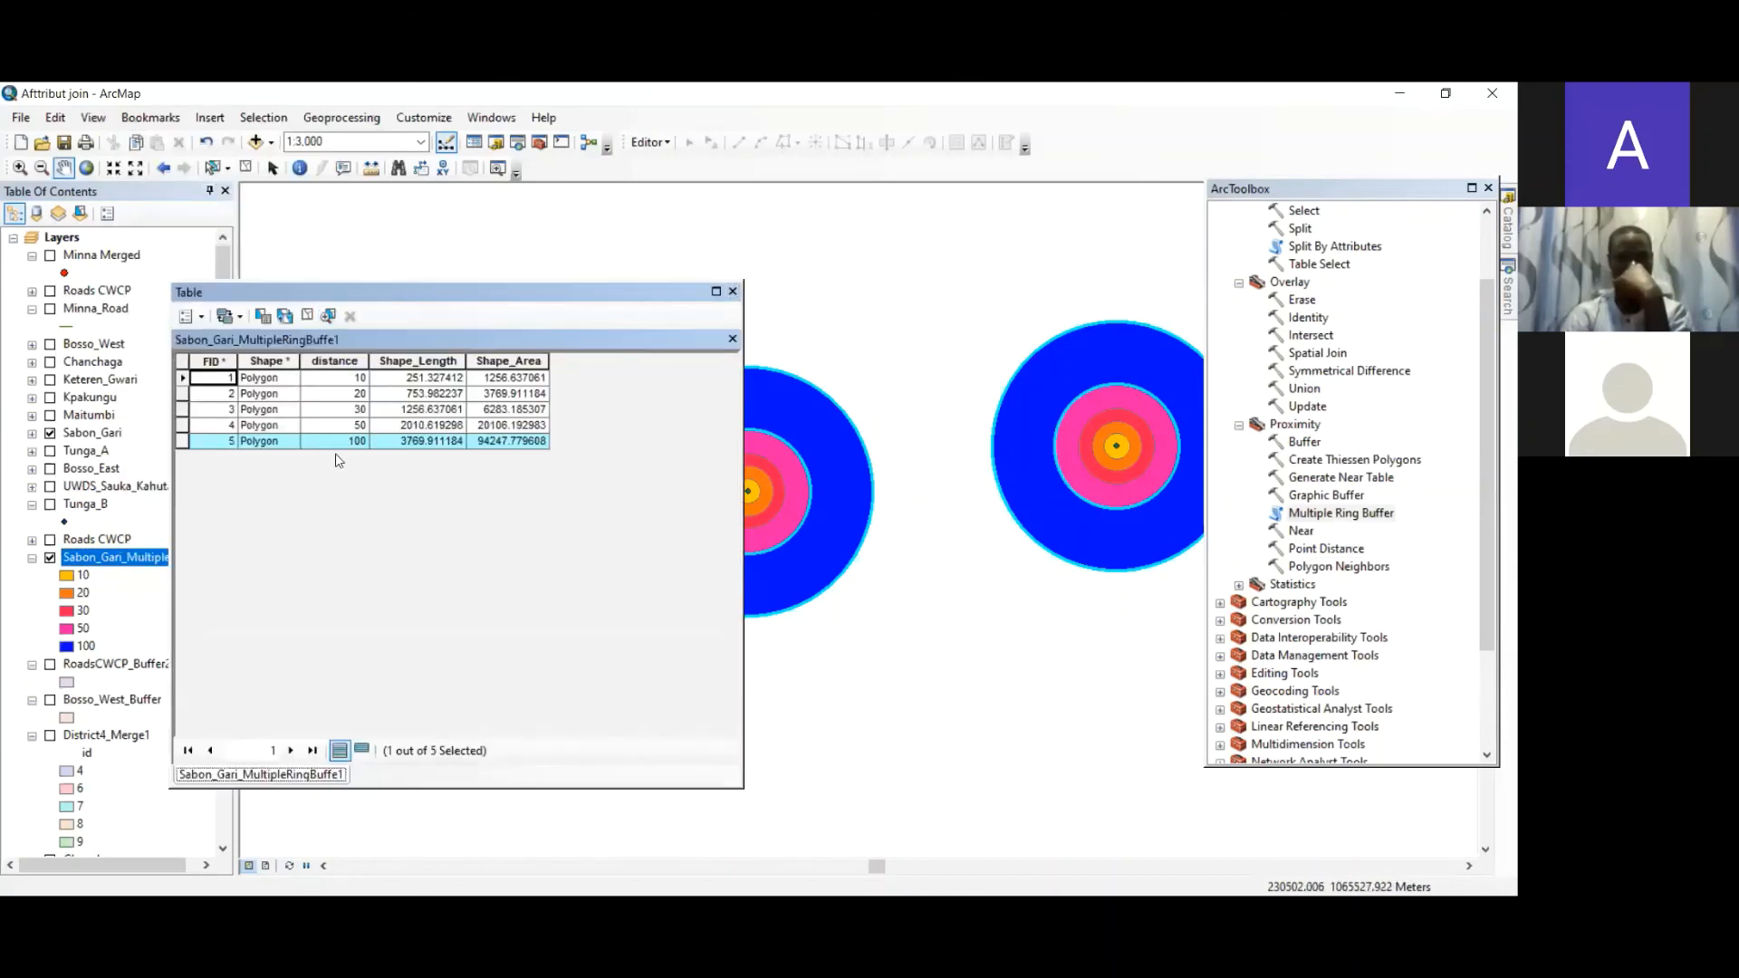
left_click(346, 362)
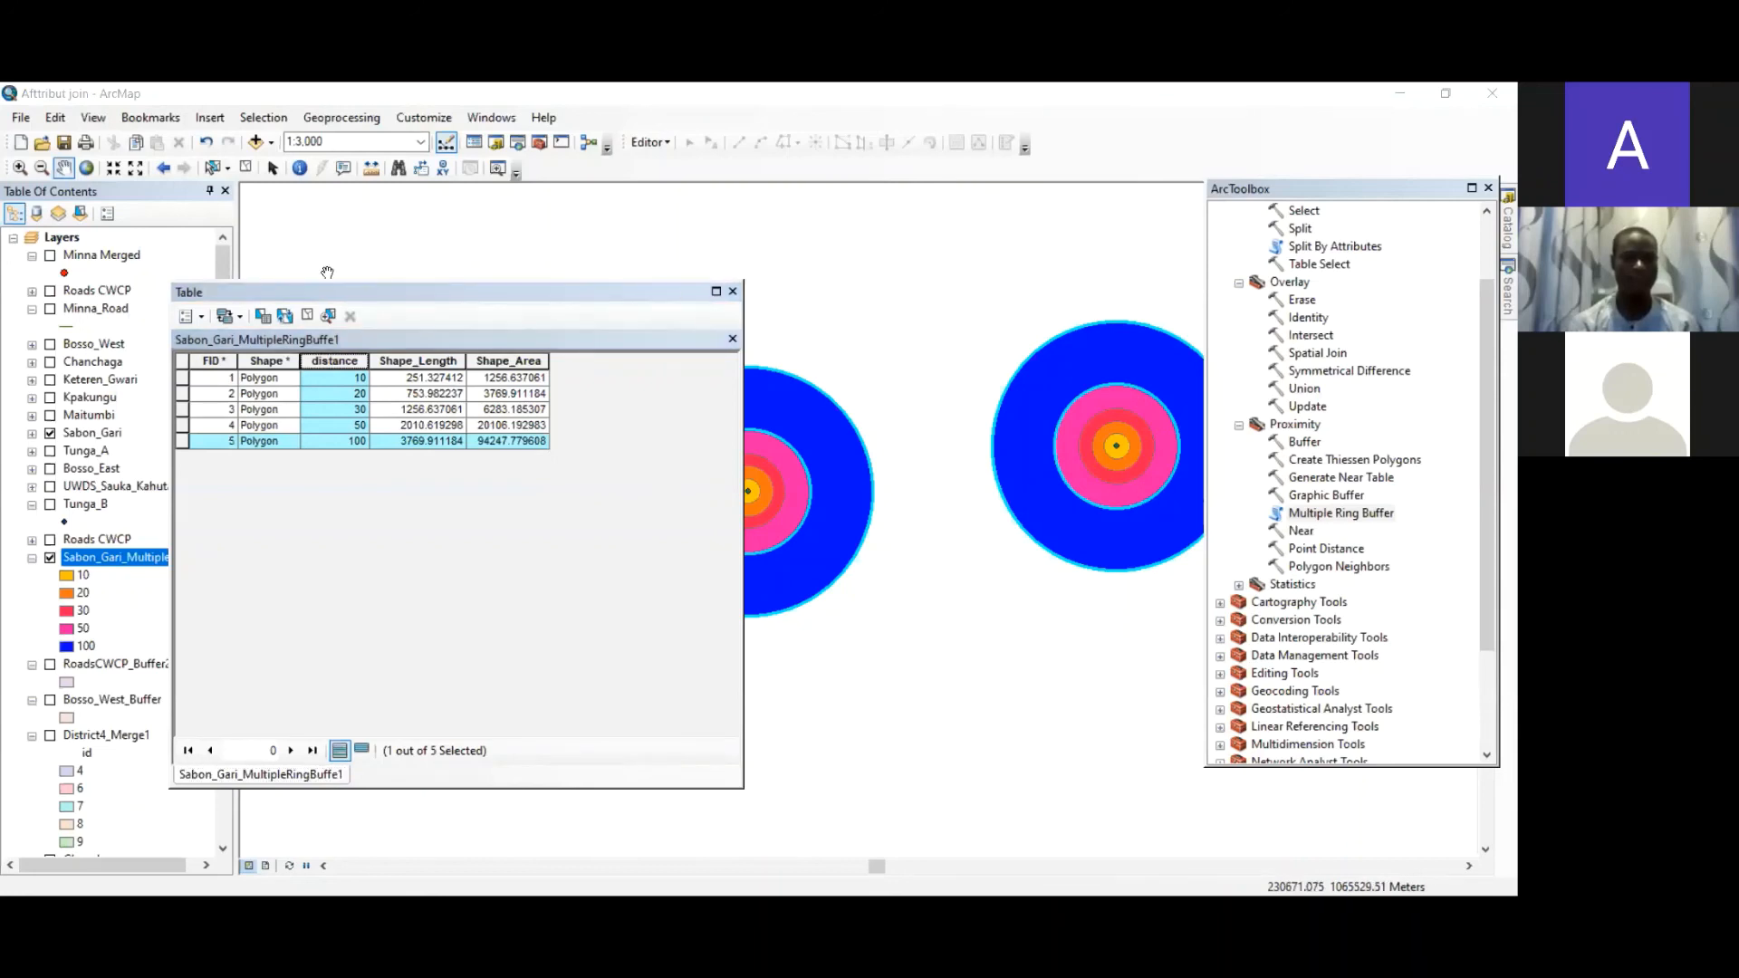
left_click(732, 292)
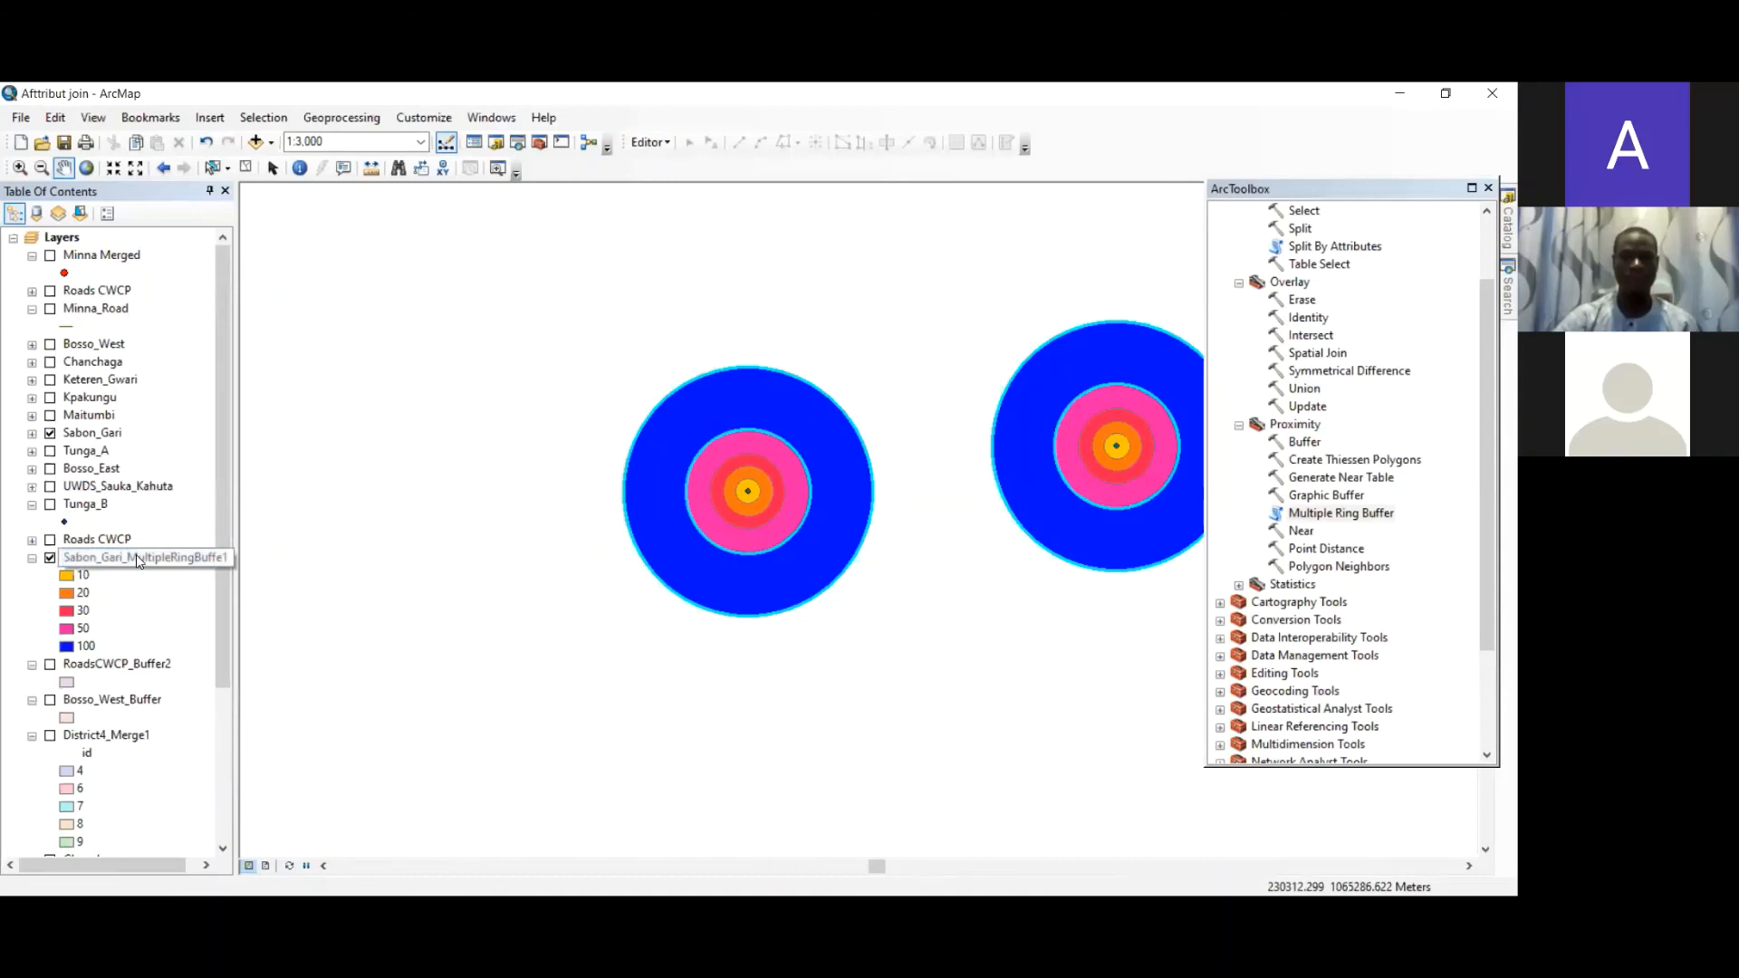
- Turn on labels for the Sabon_Gari multiple ring buffer layer, using distance as the label field
right_click(136, 556)
left_click(203, 542)
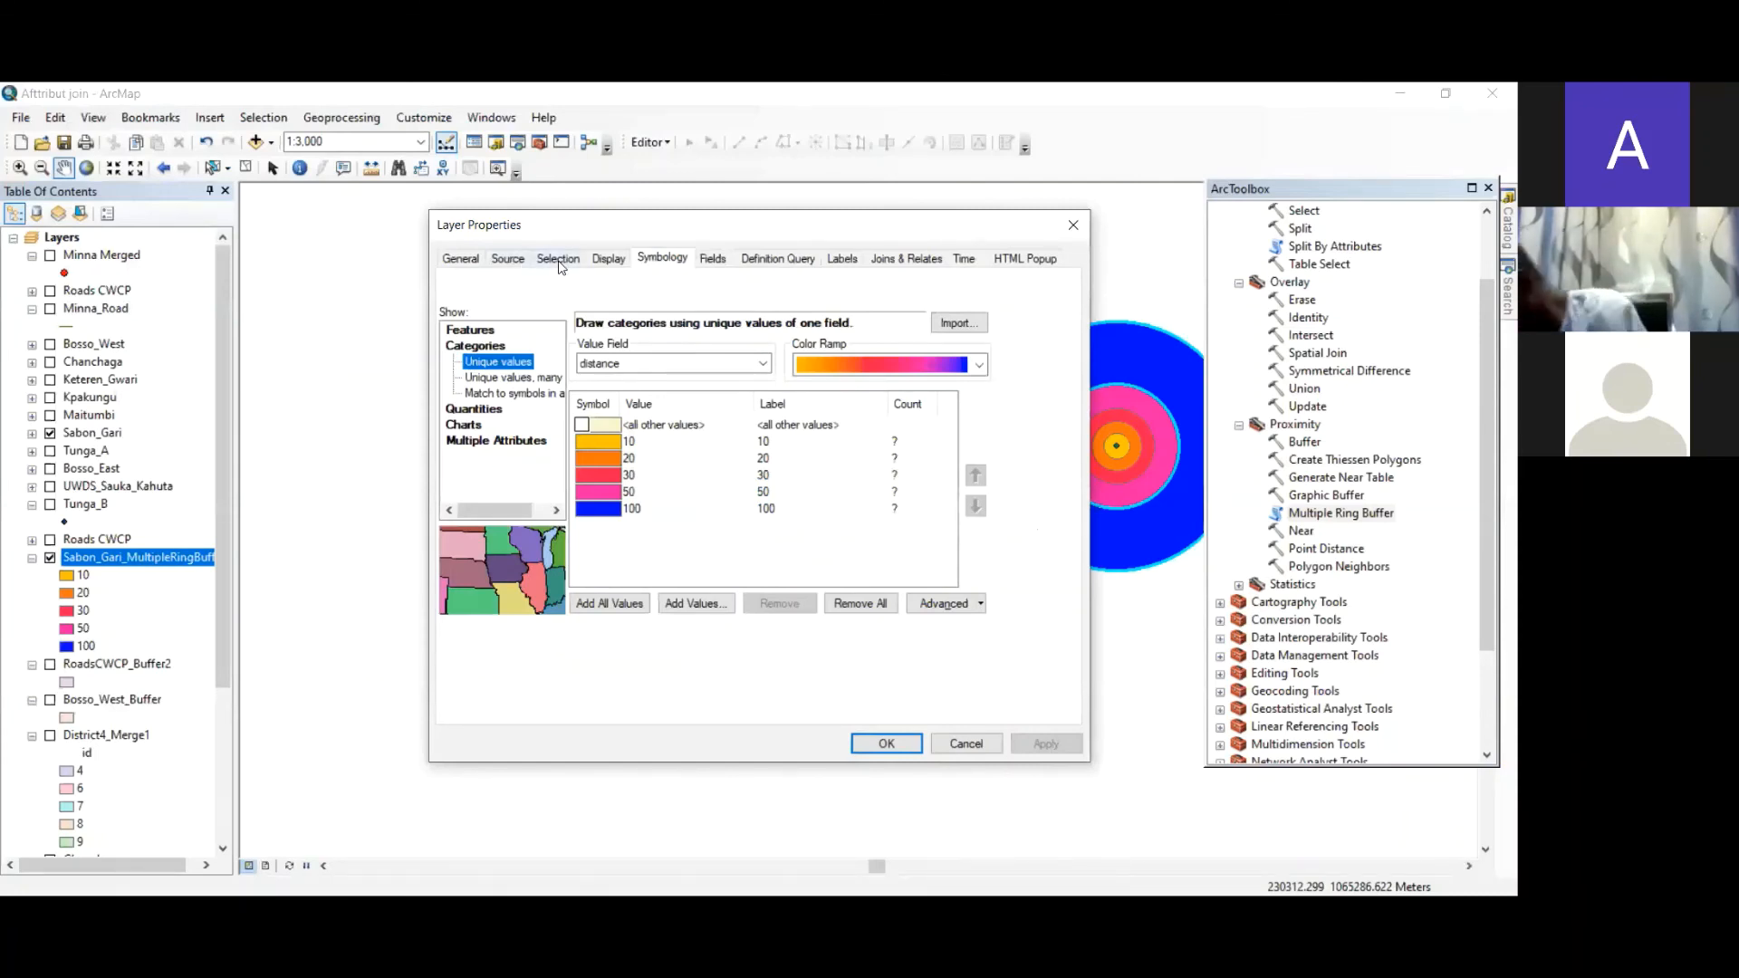
left_click(610, 260)
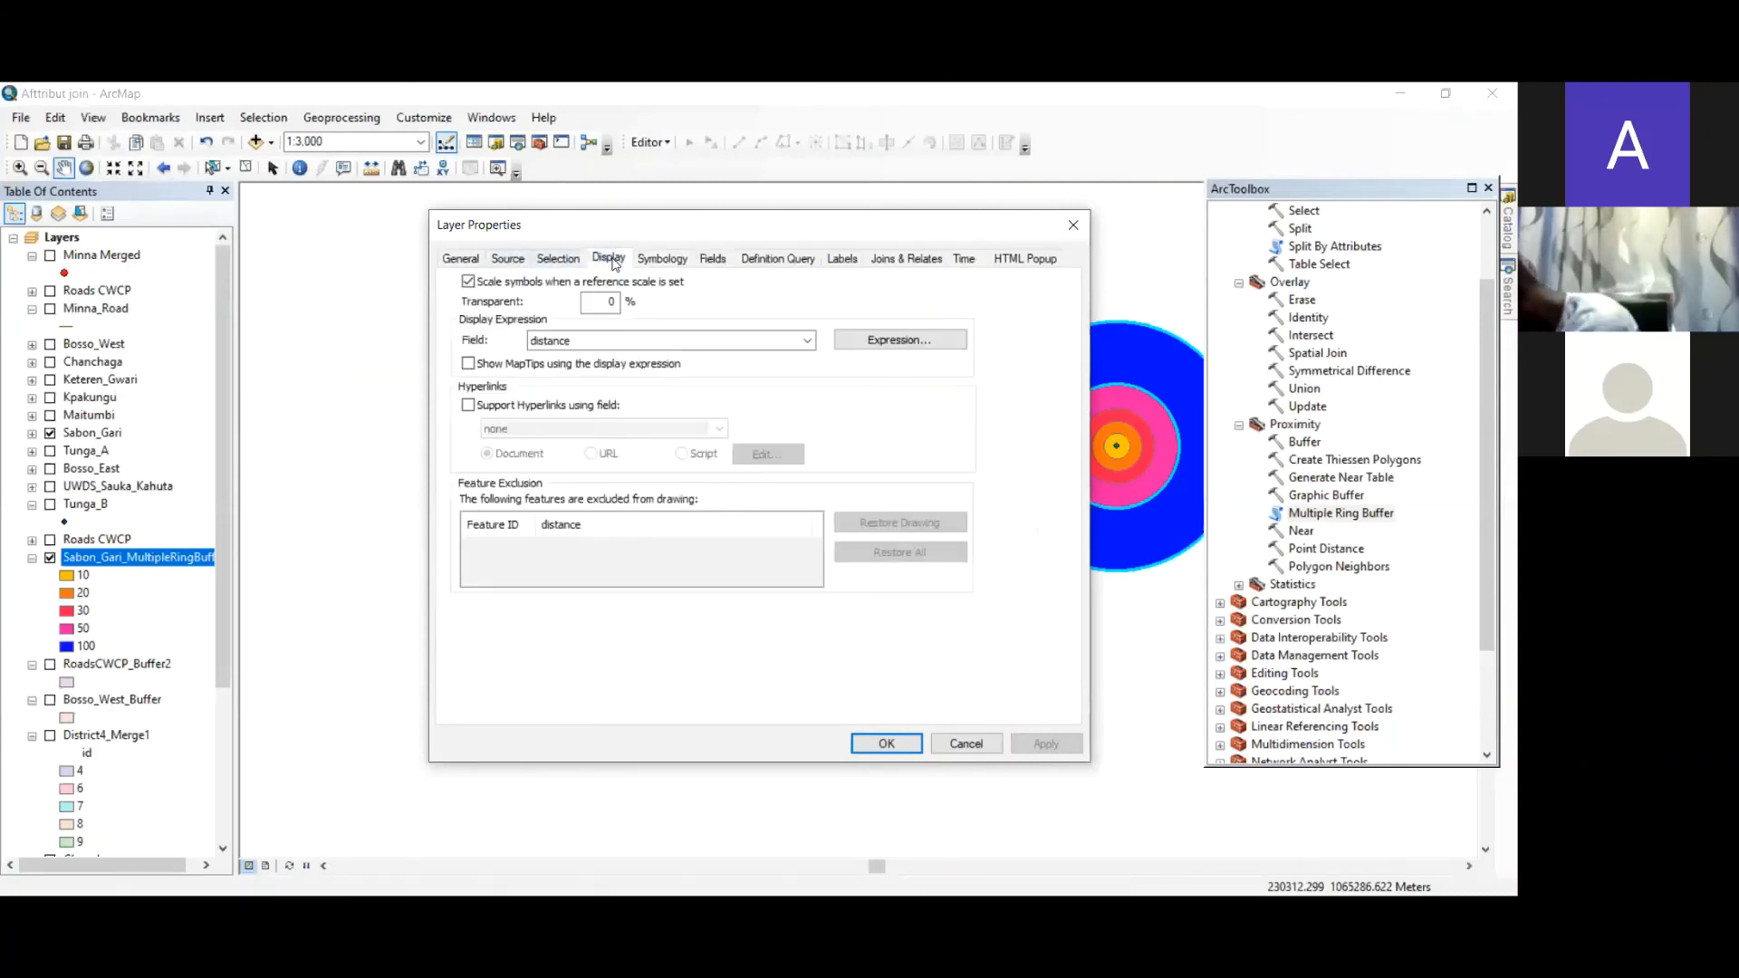
left_click(841, 260)
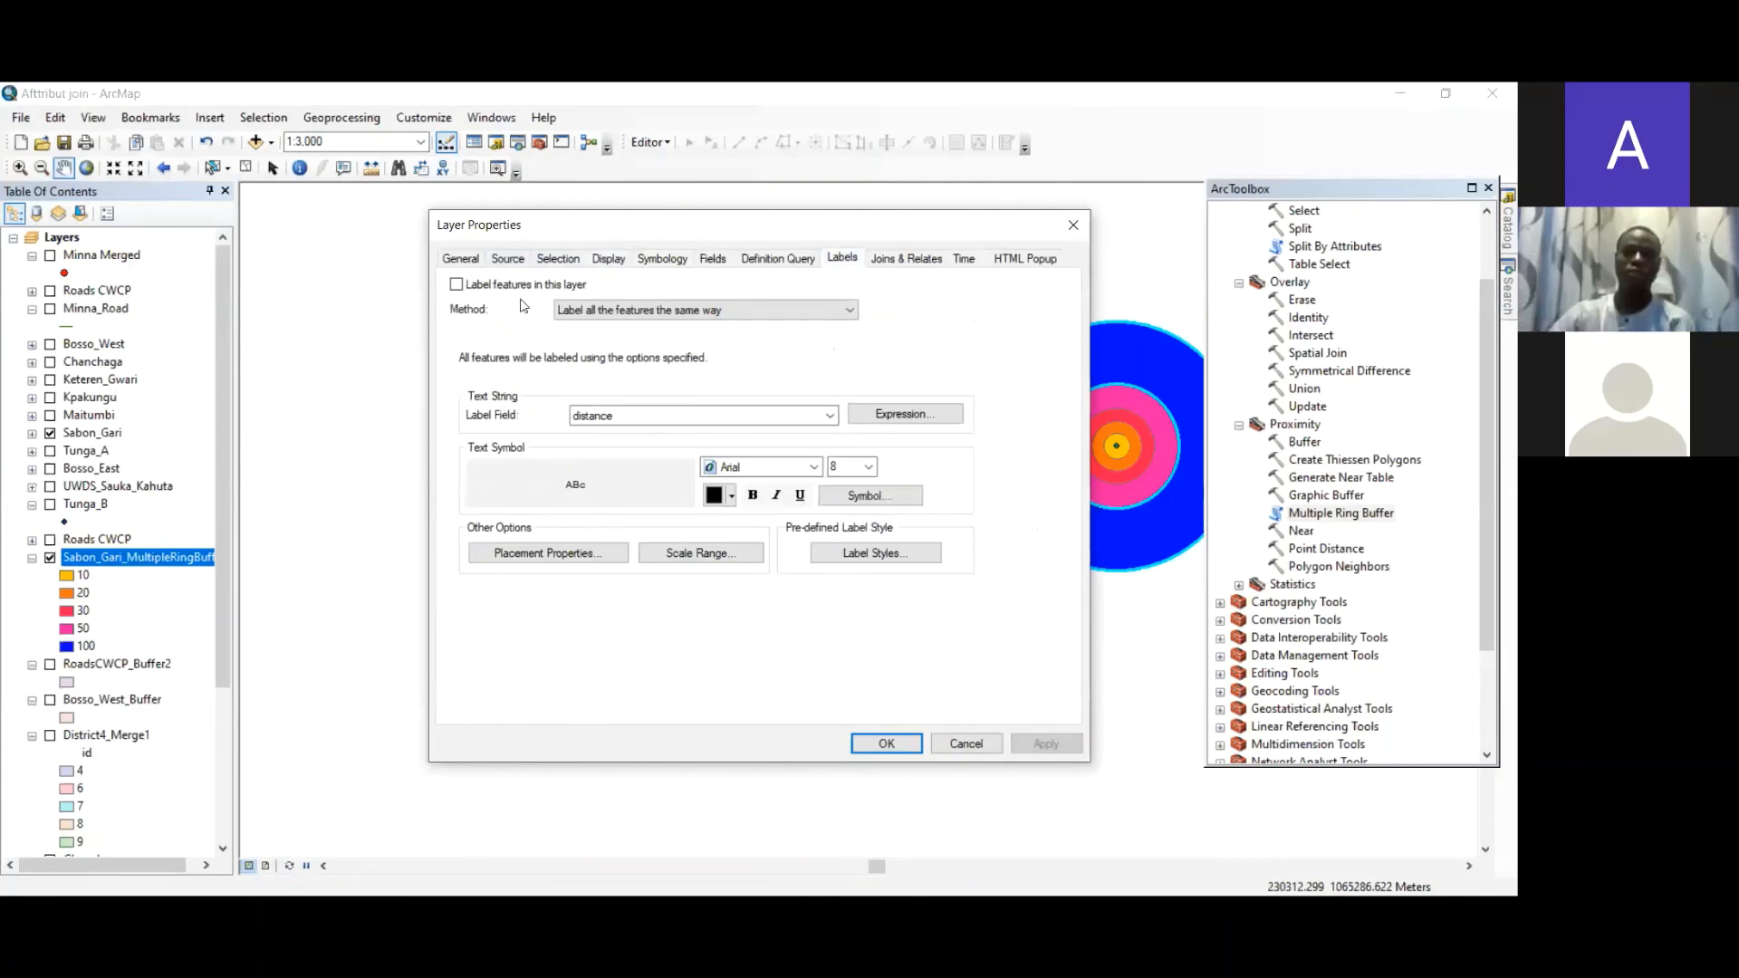
left_click(457, 285)
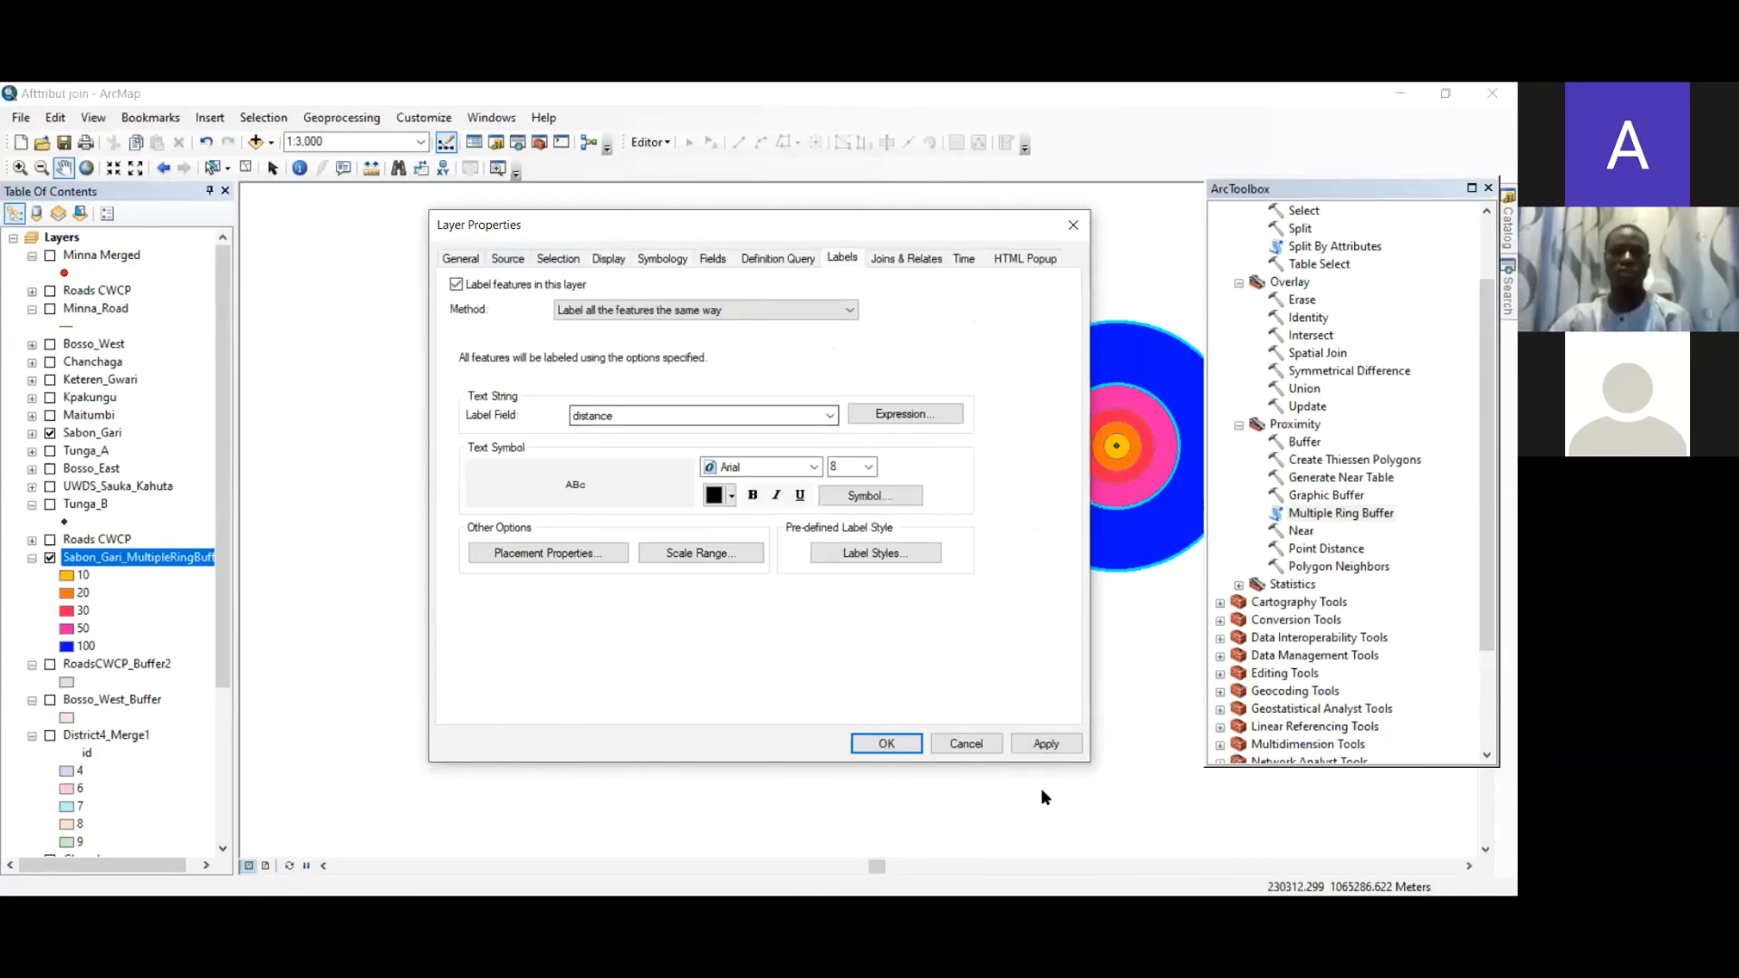
left_click(1051, 749)
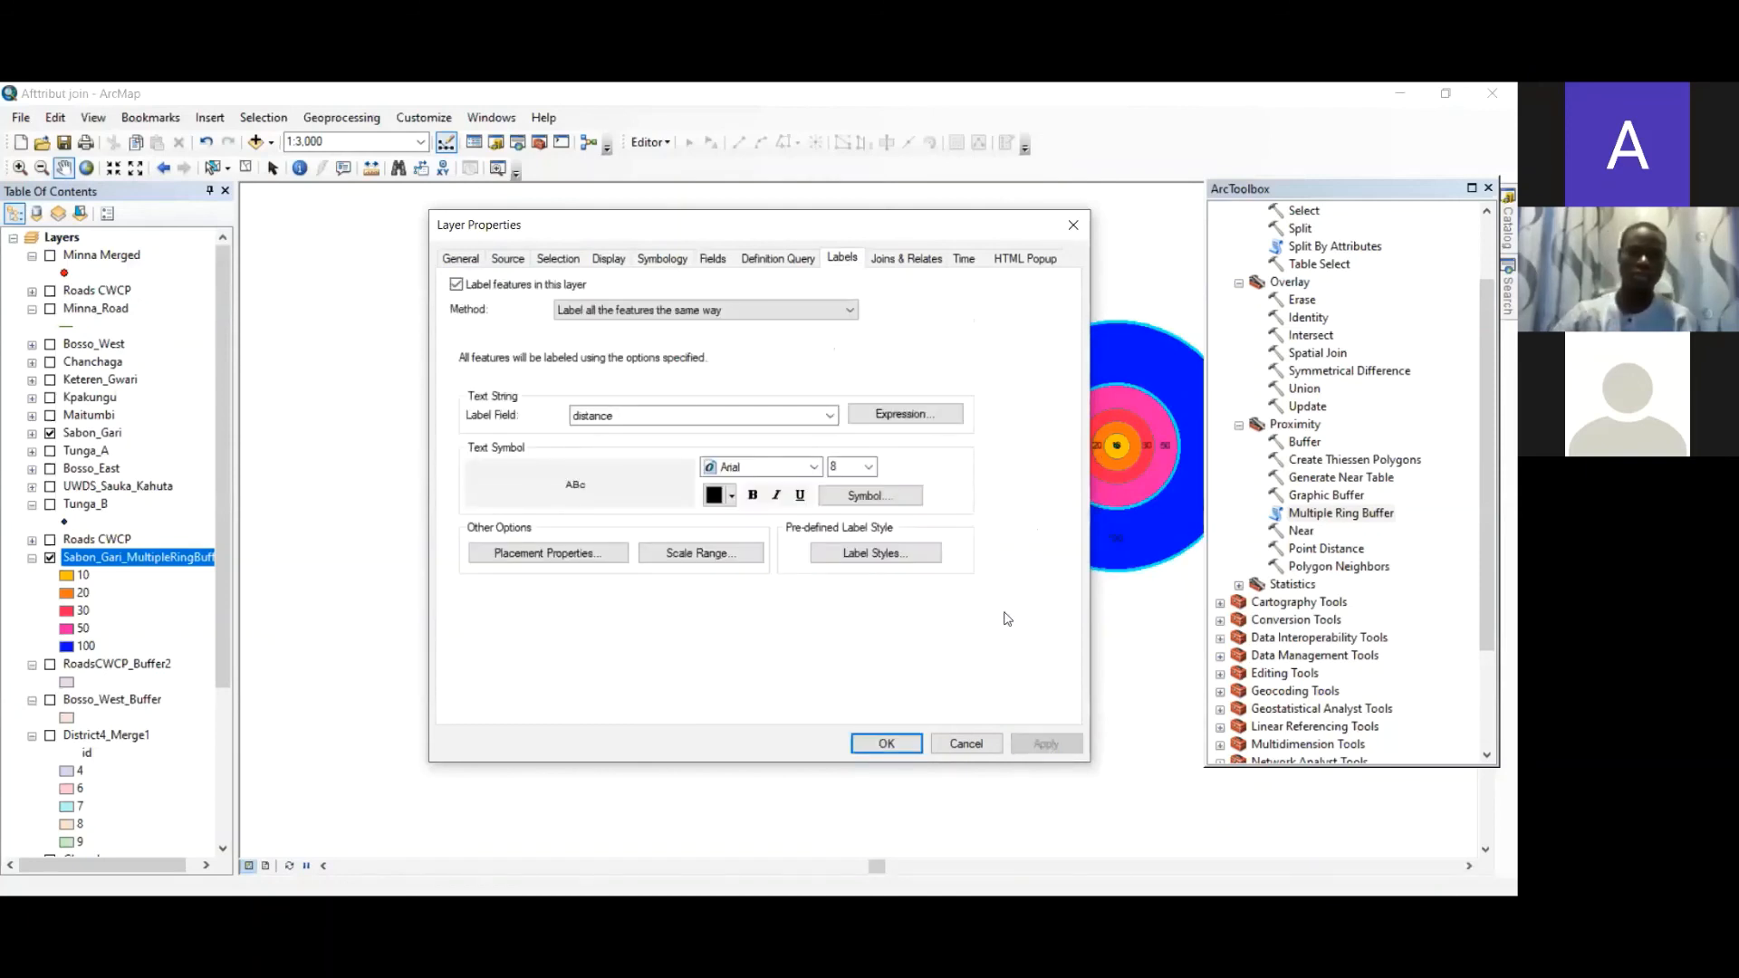
left_click(1073, 225)
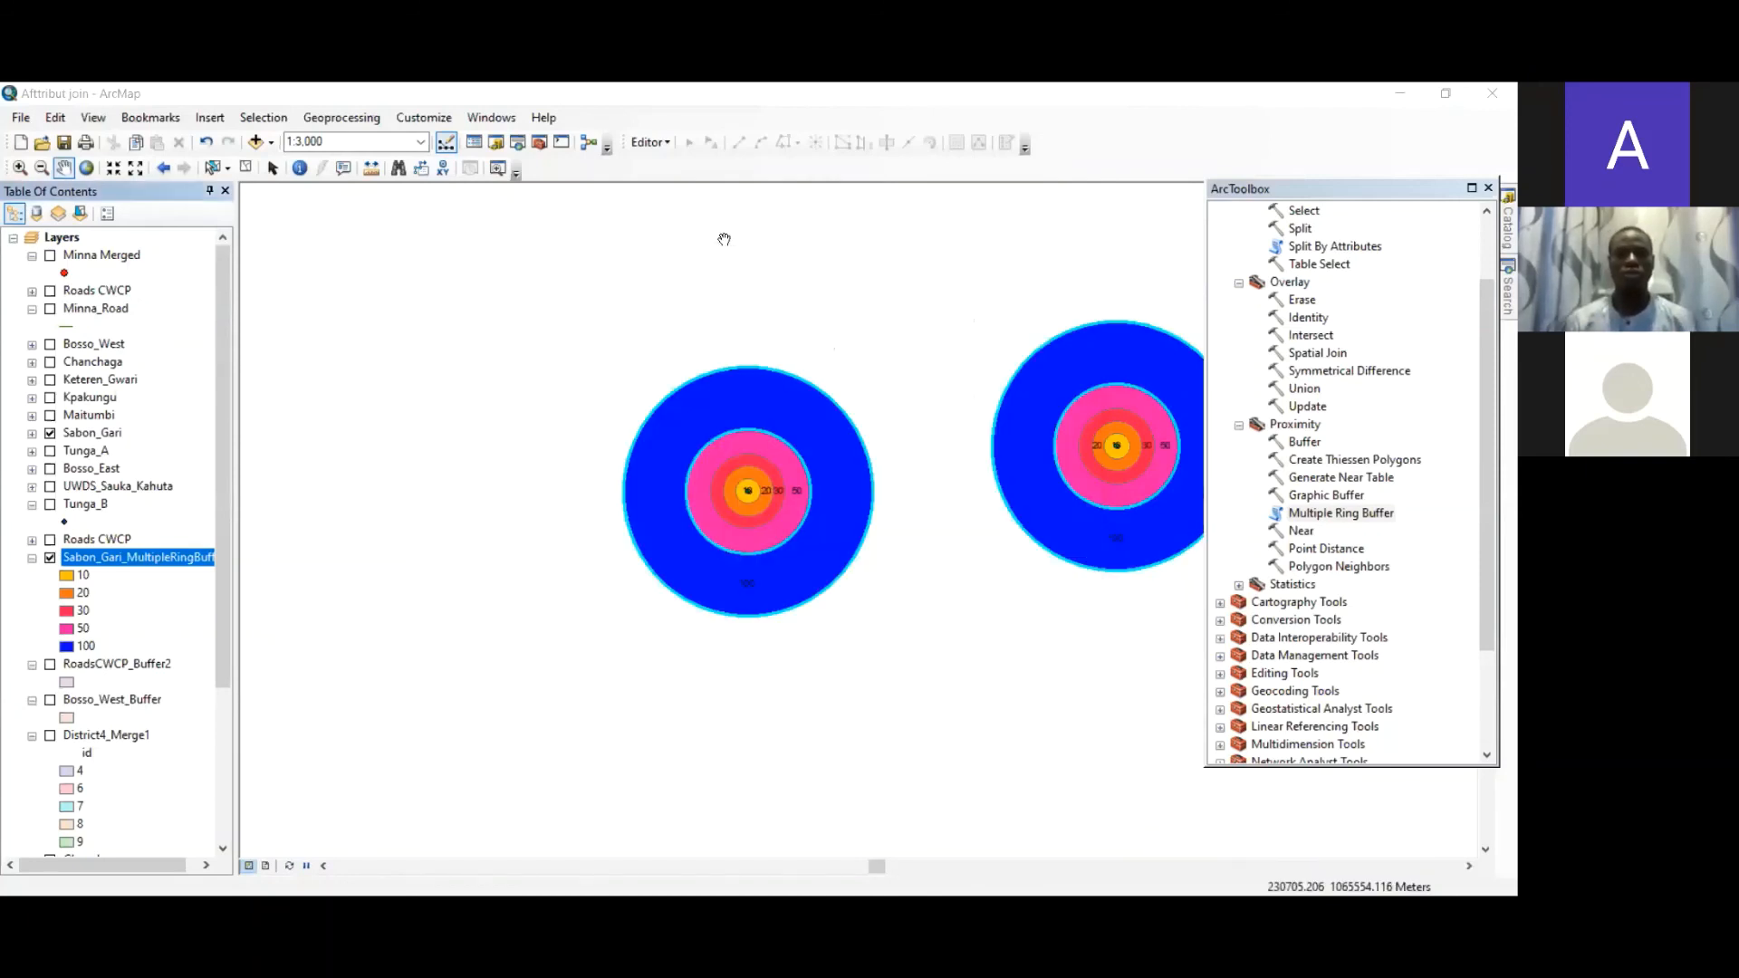